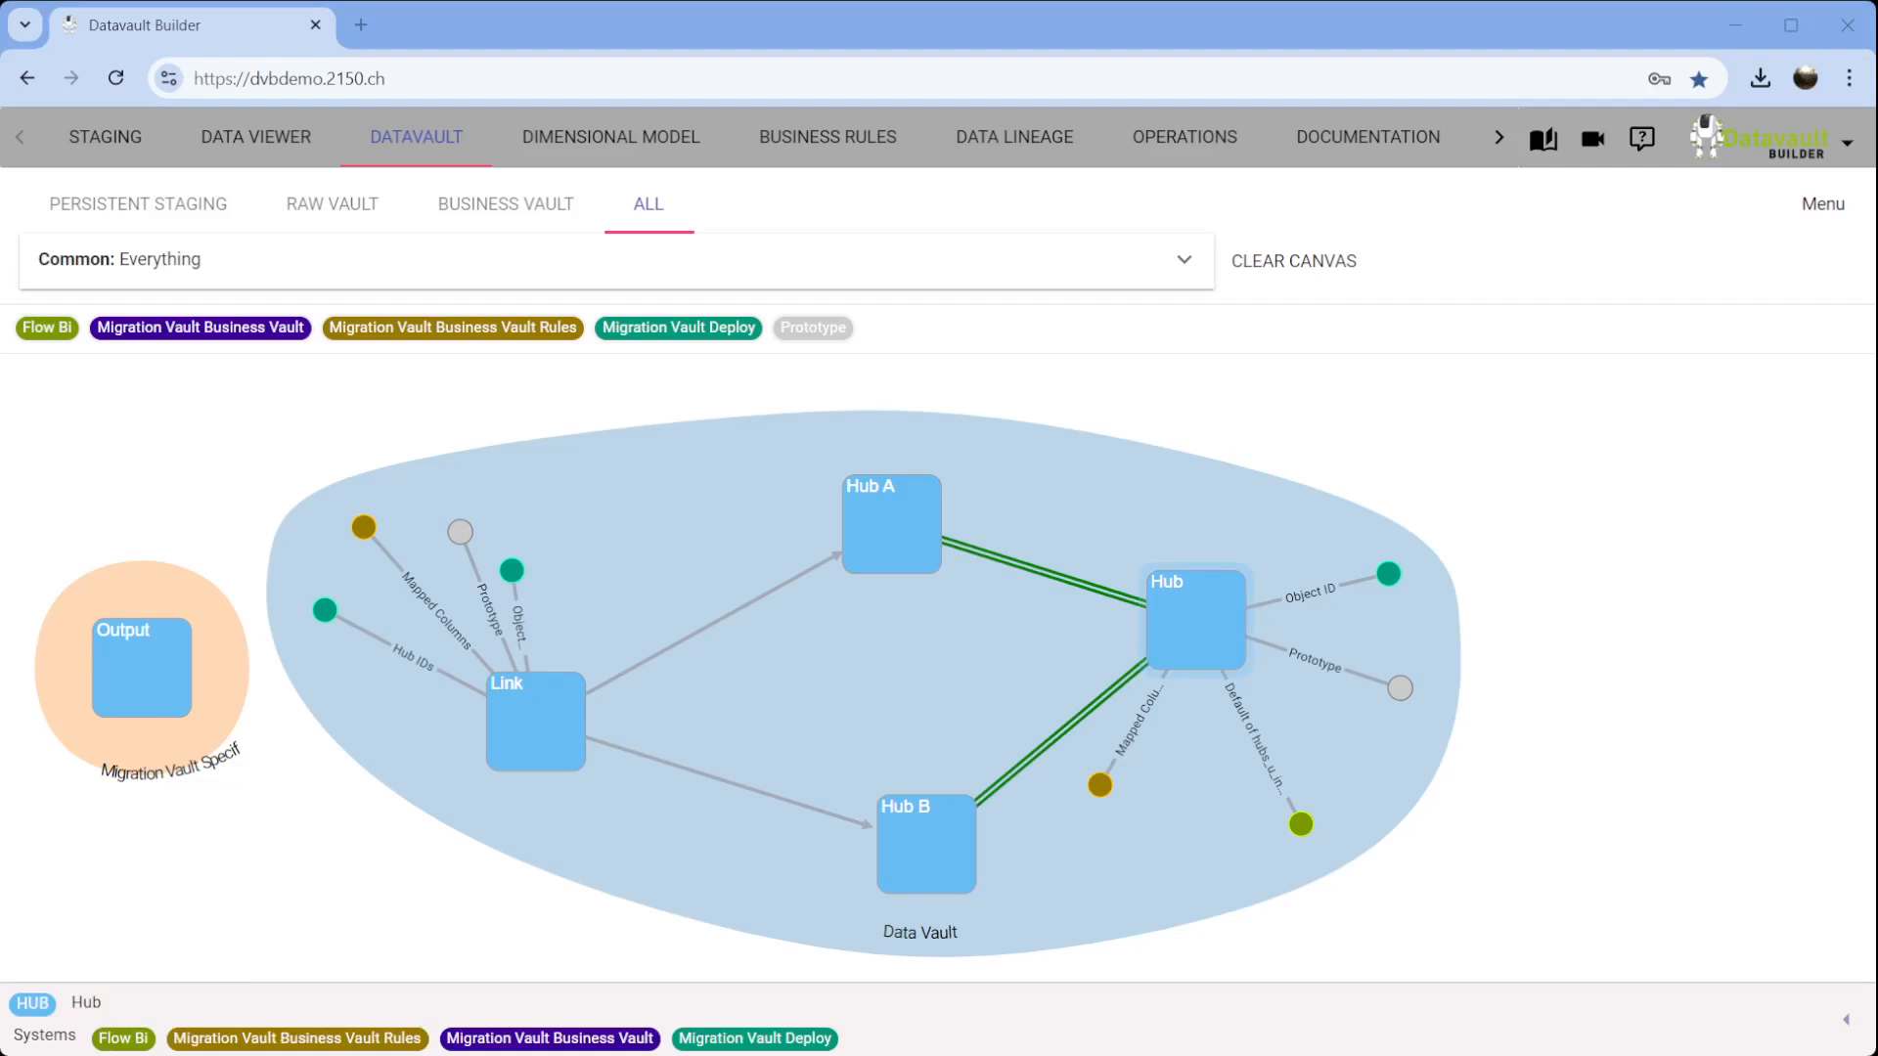
# Rearrange the Link, Hub A and Hub B nodes on the Data Vault canvas into a more compact layout.
pyautogui.moveTo(515, 732); pyautogui.dragTo(558, 713)
pyautogui.moveTo(858, 513); pyautogui.dragTo(888, 562)
pyautogui.moveTo(919, 847); pyautogui.dragTo(898, 768)
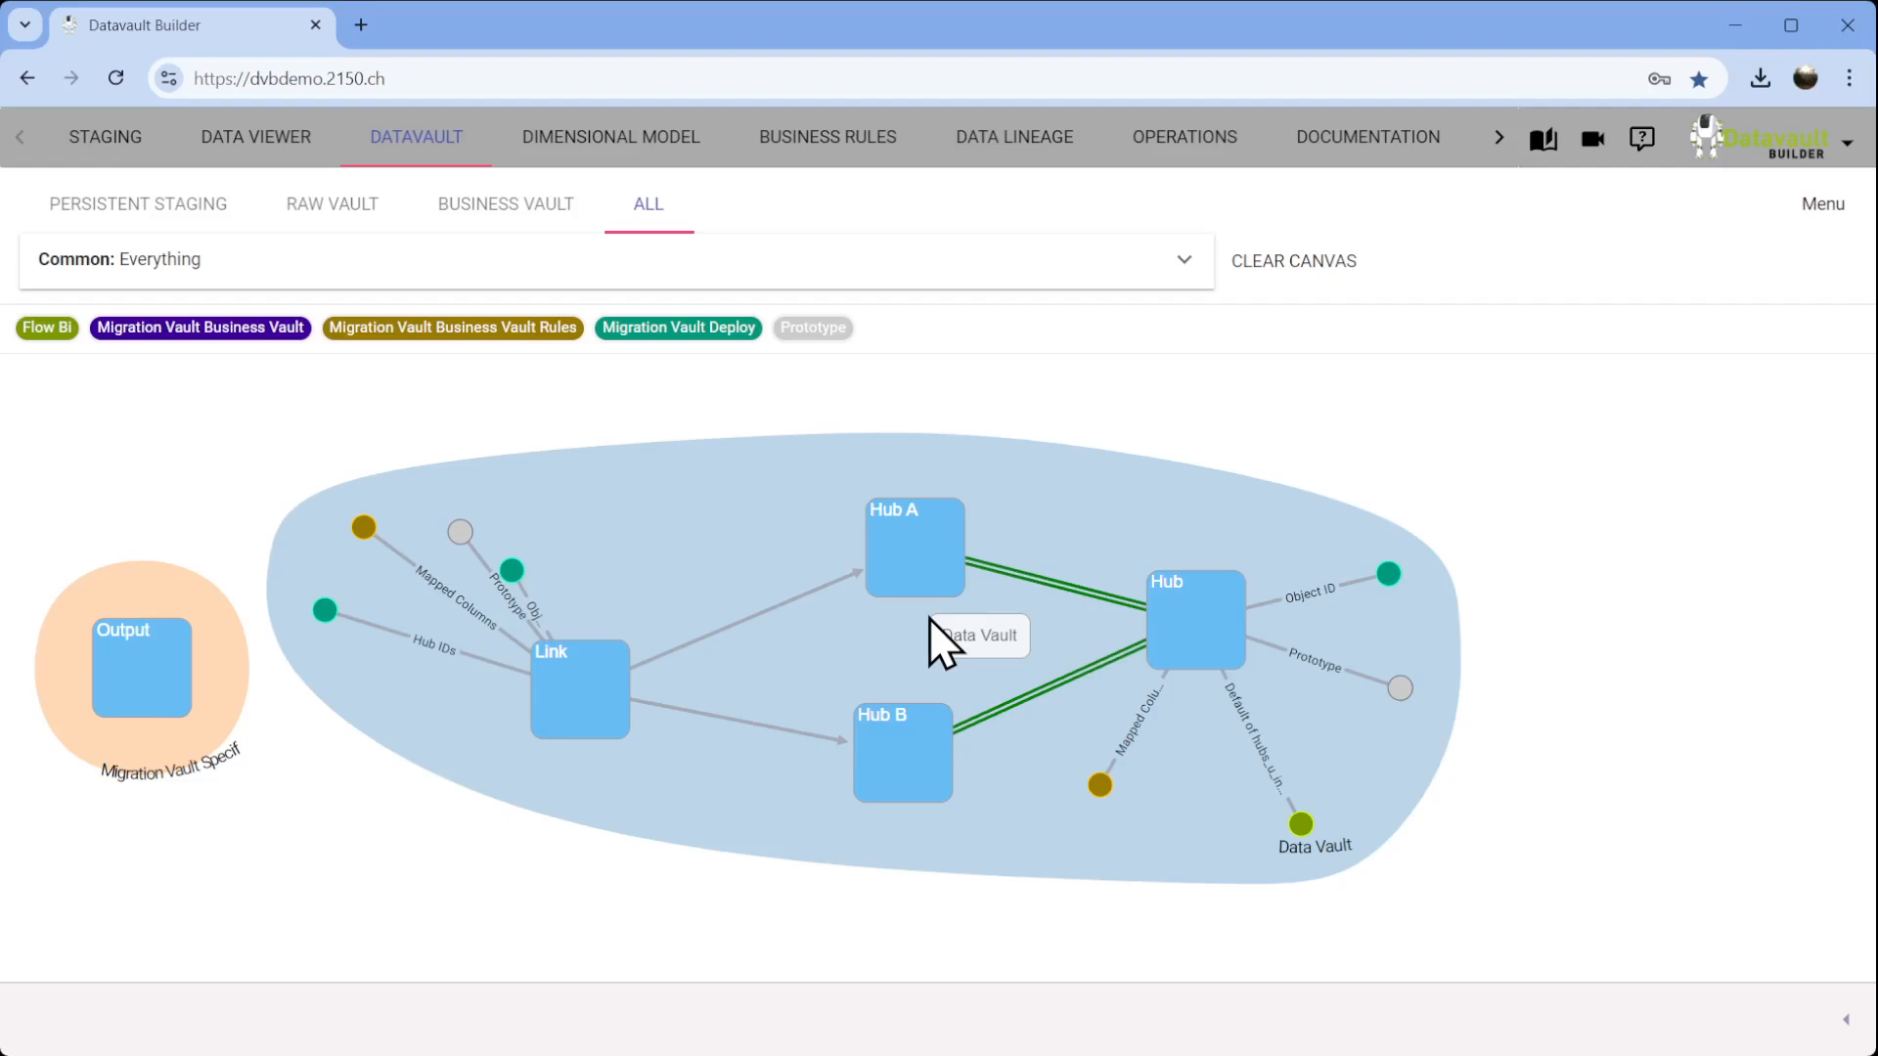
# Preview the data of the Flow Bi staging table Hubs (intf_automation) in an enlarged view, and close the preview.
pyautogui.click(105, 144)
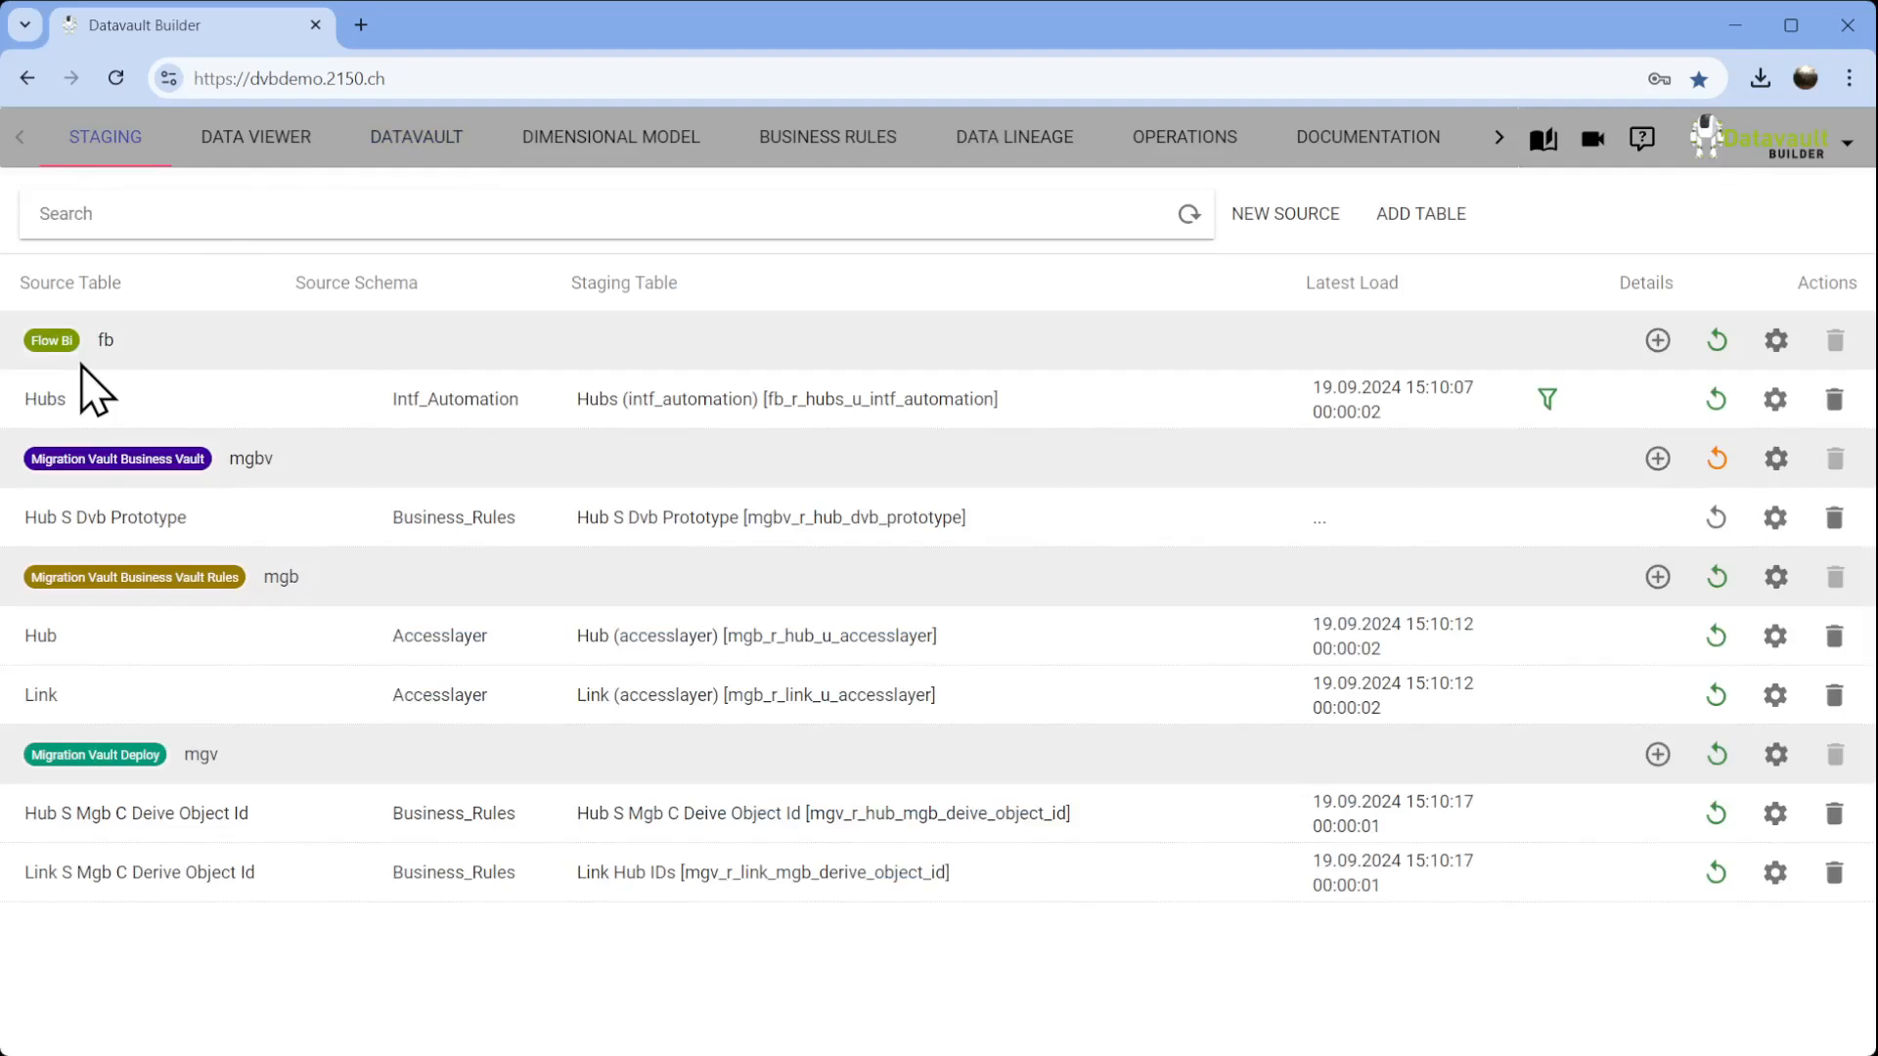
pyautogui.click(895, 401)
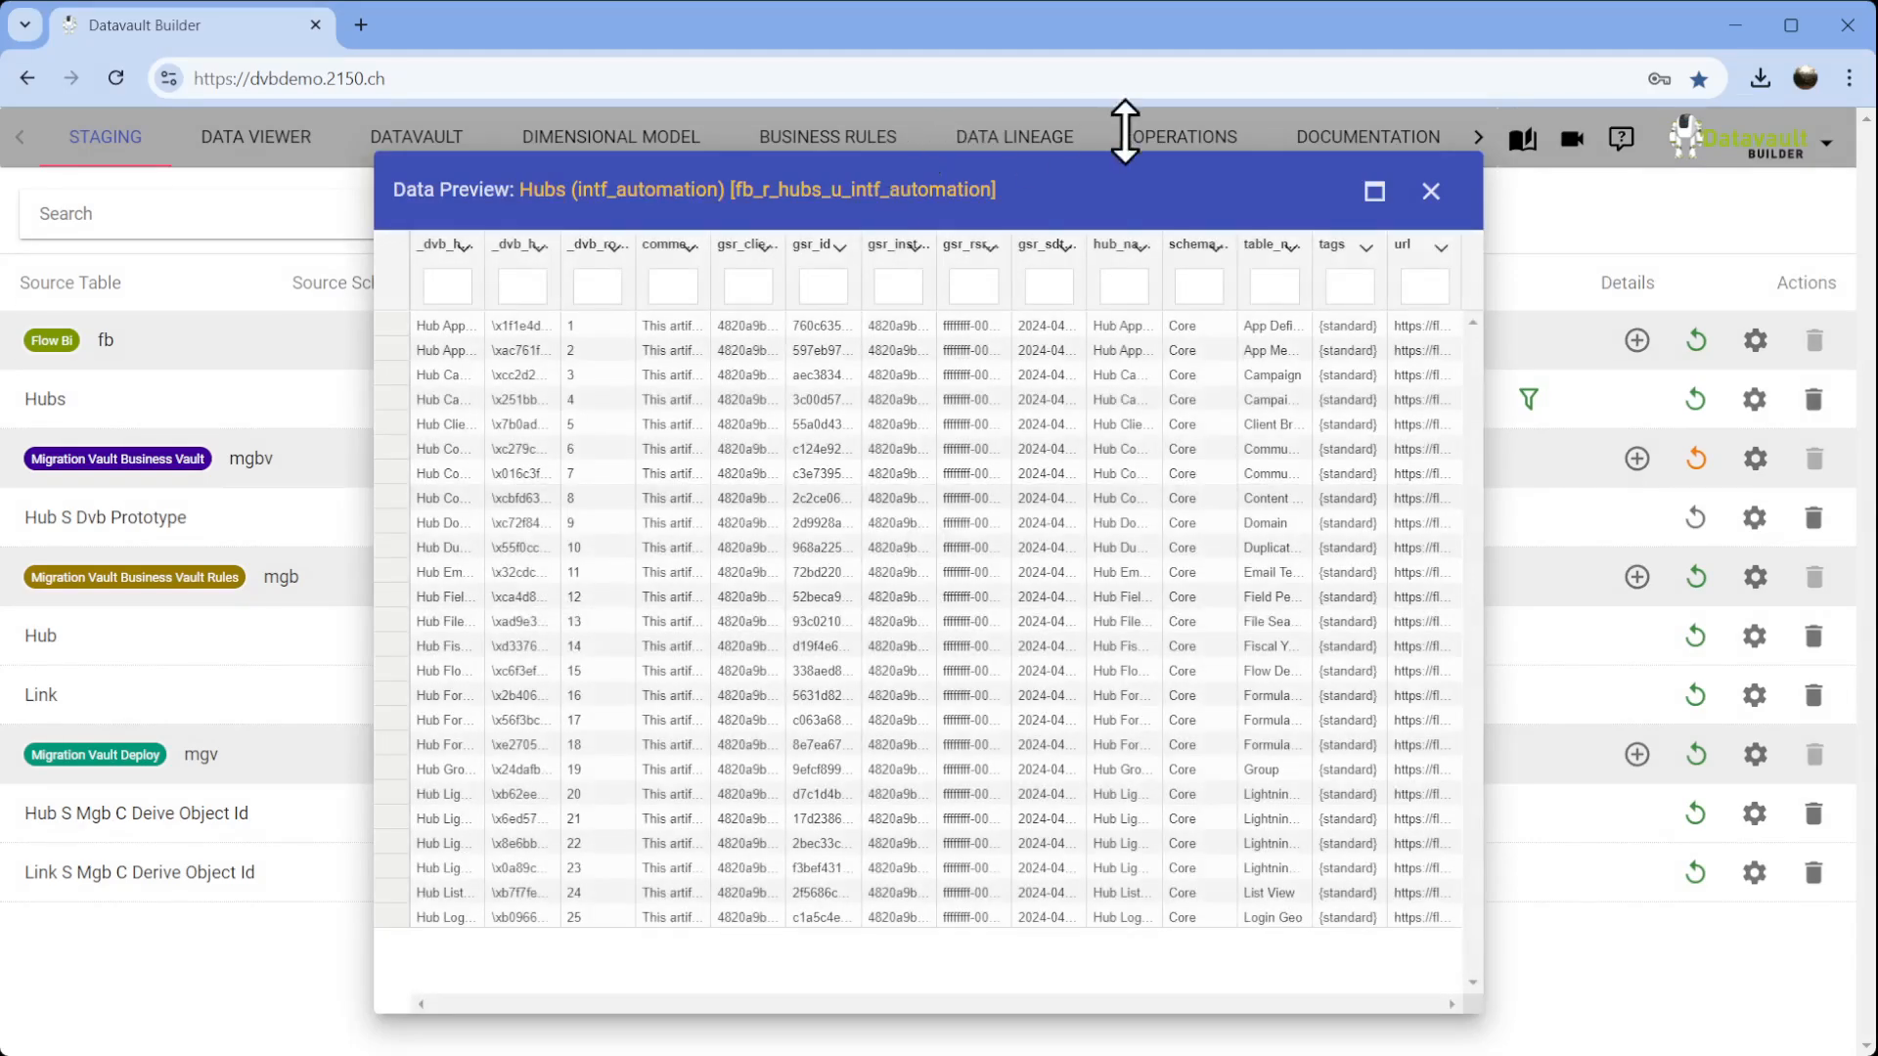
pyautogui.click(1372, 194)
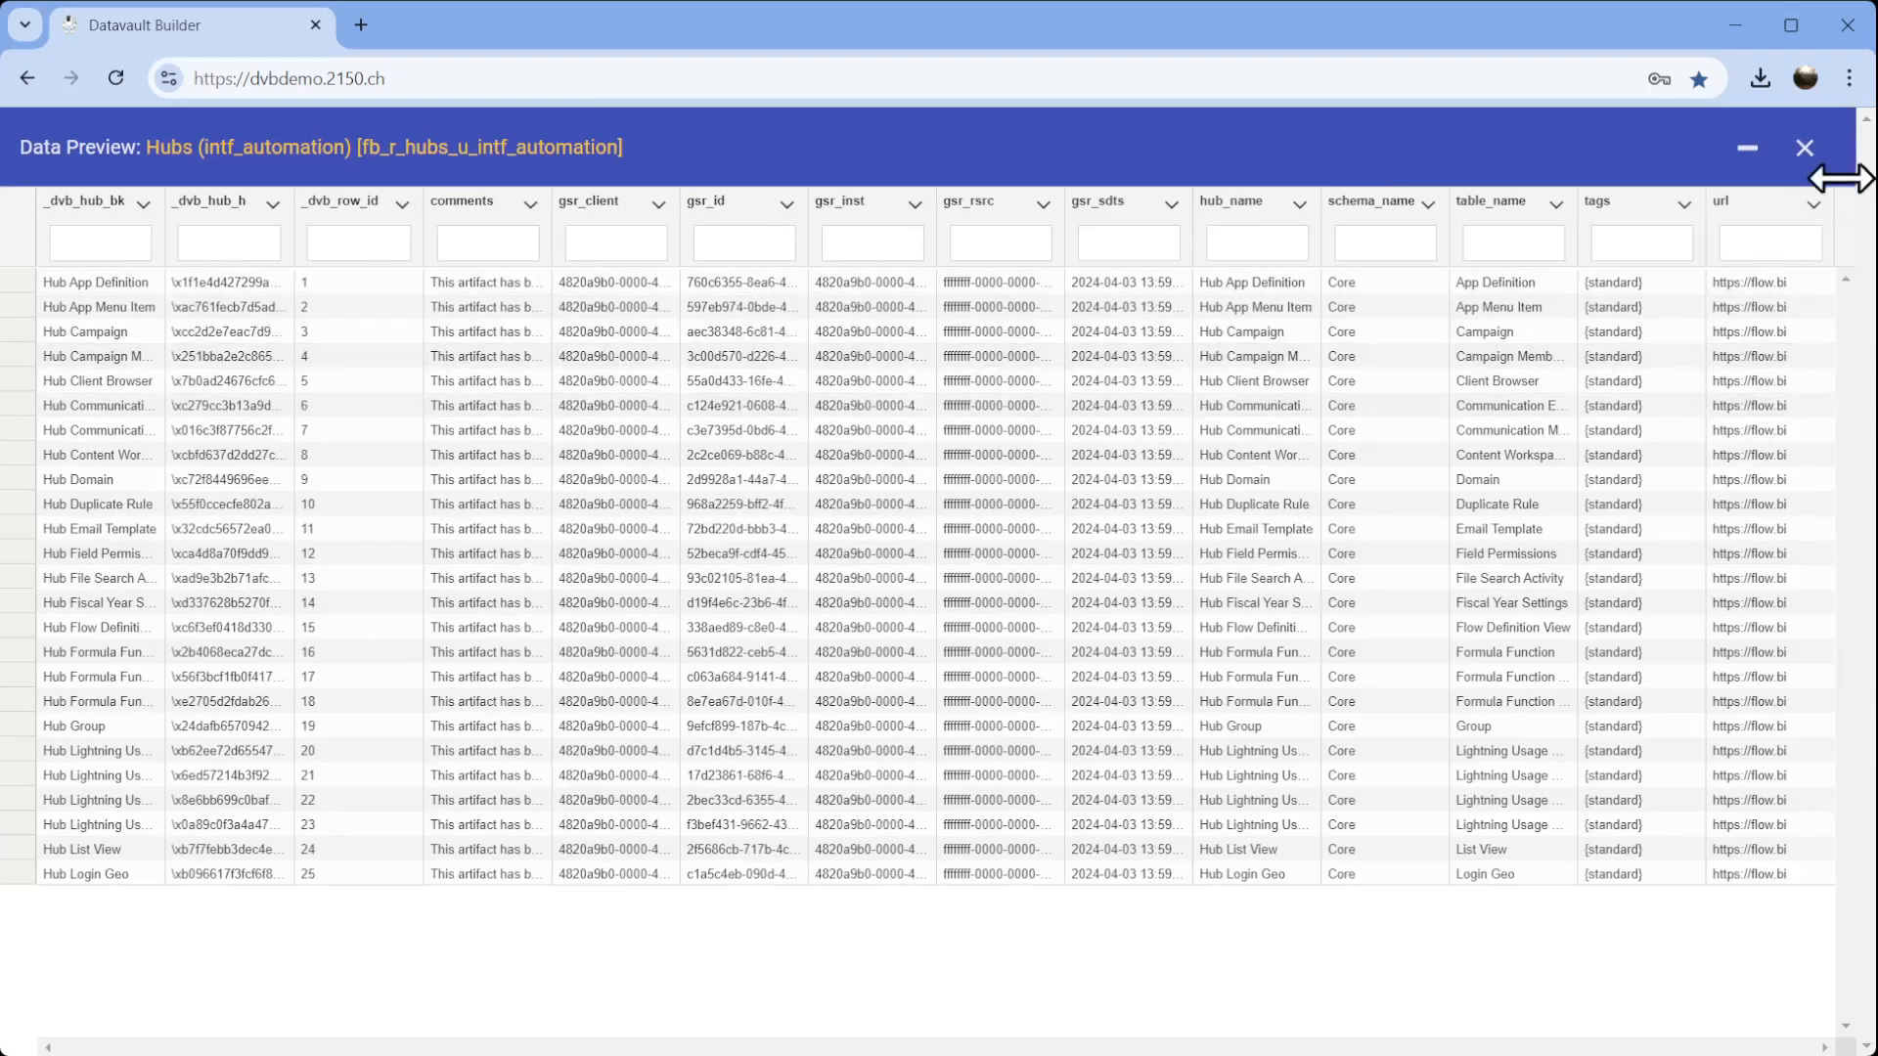
pyautogui.click(1804, 150)
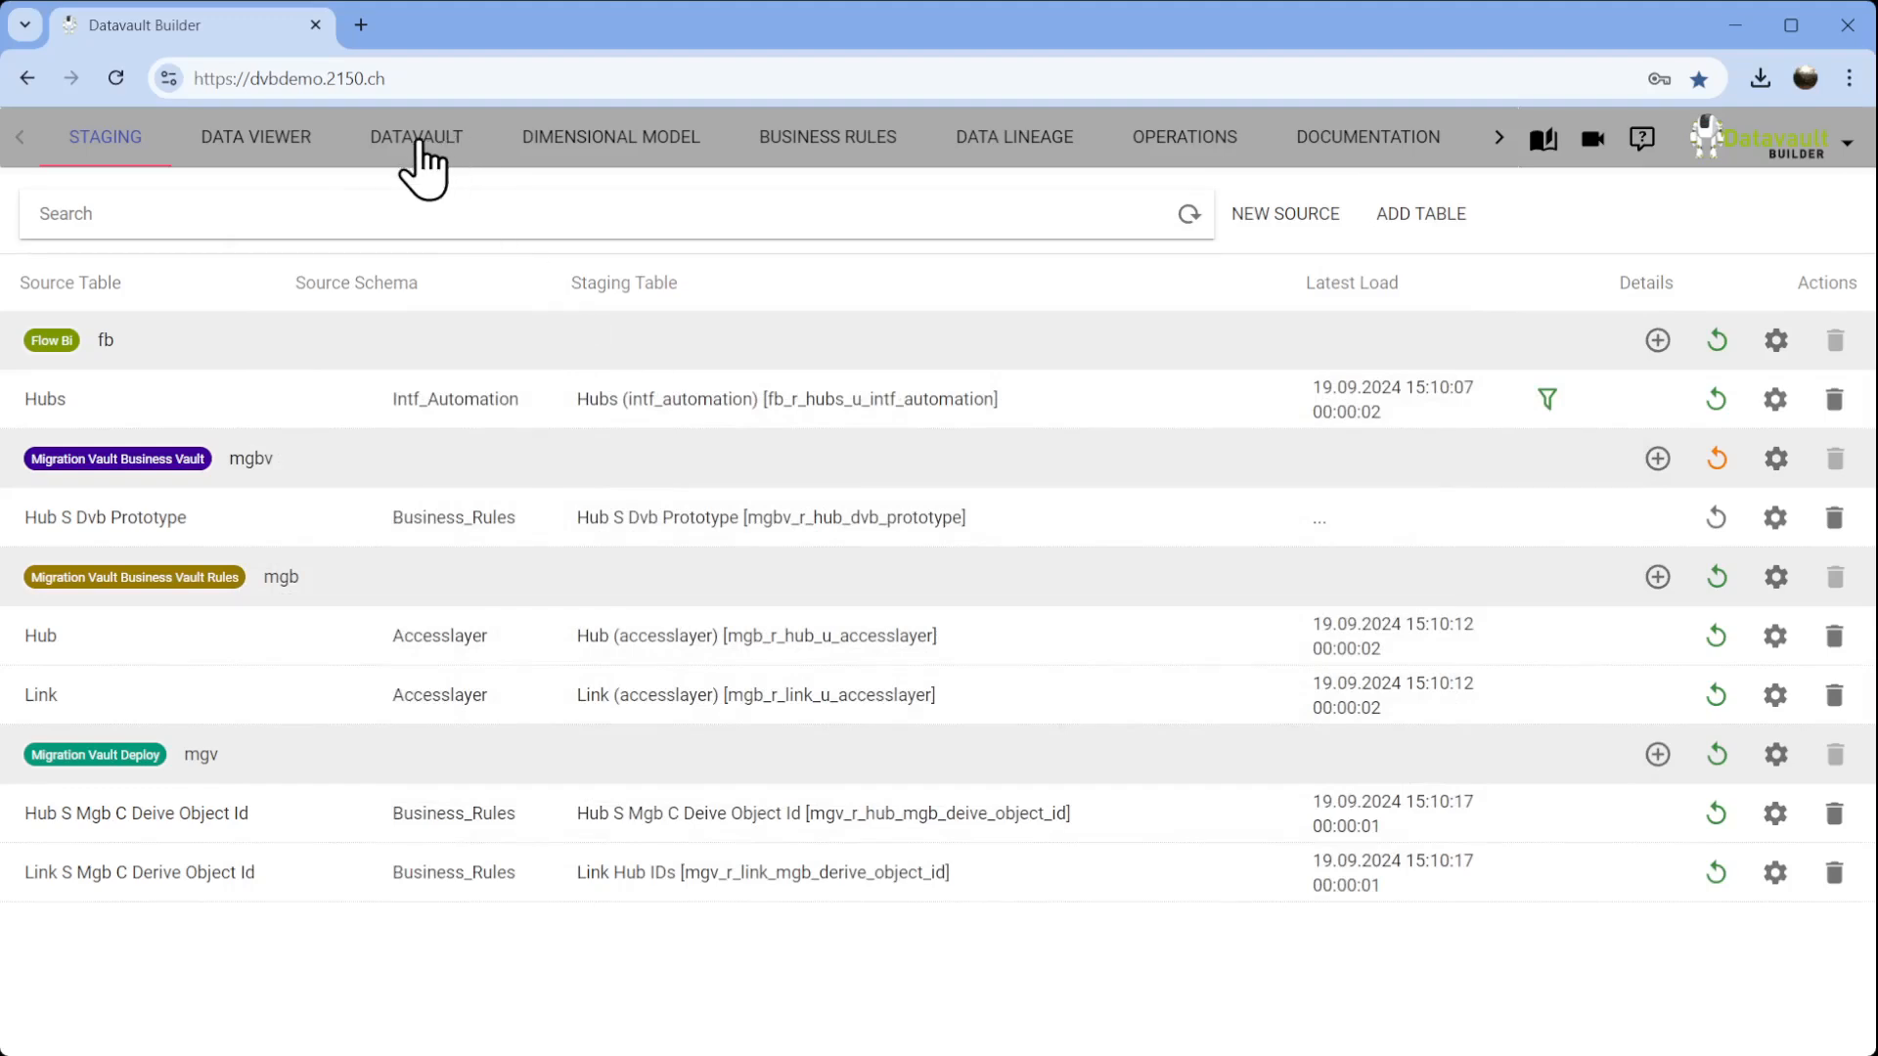
# Examine the load sources and business keys of the Hub in the Data Vault model.
pyautogui.click(368, 139)
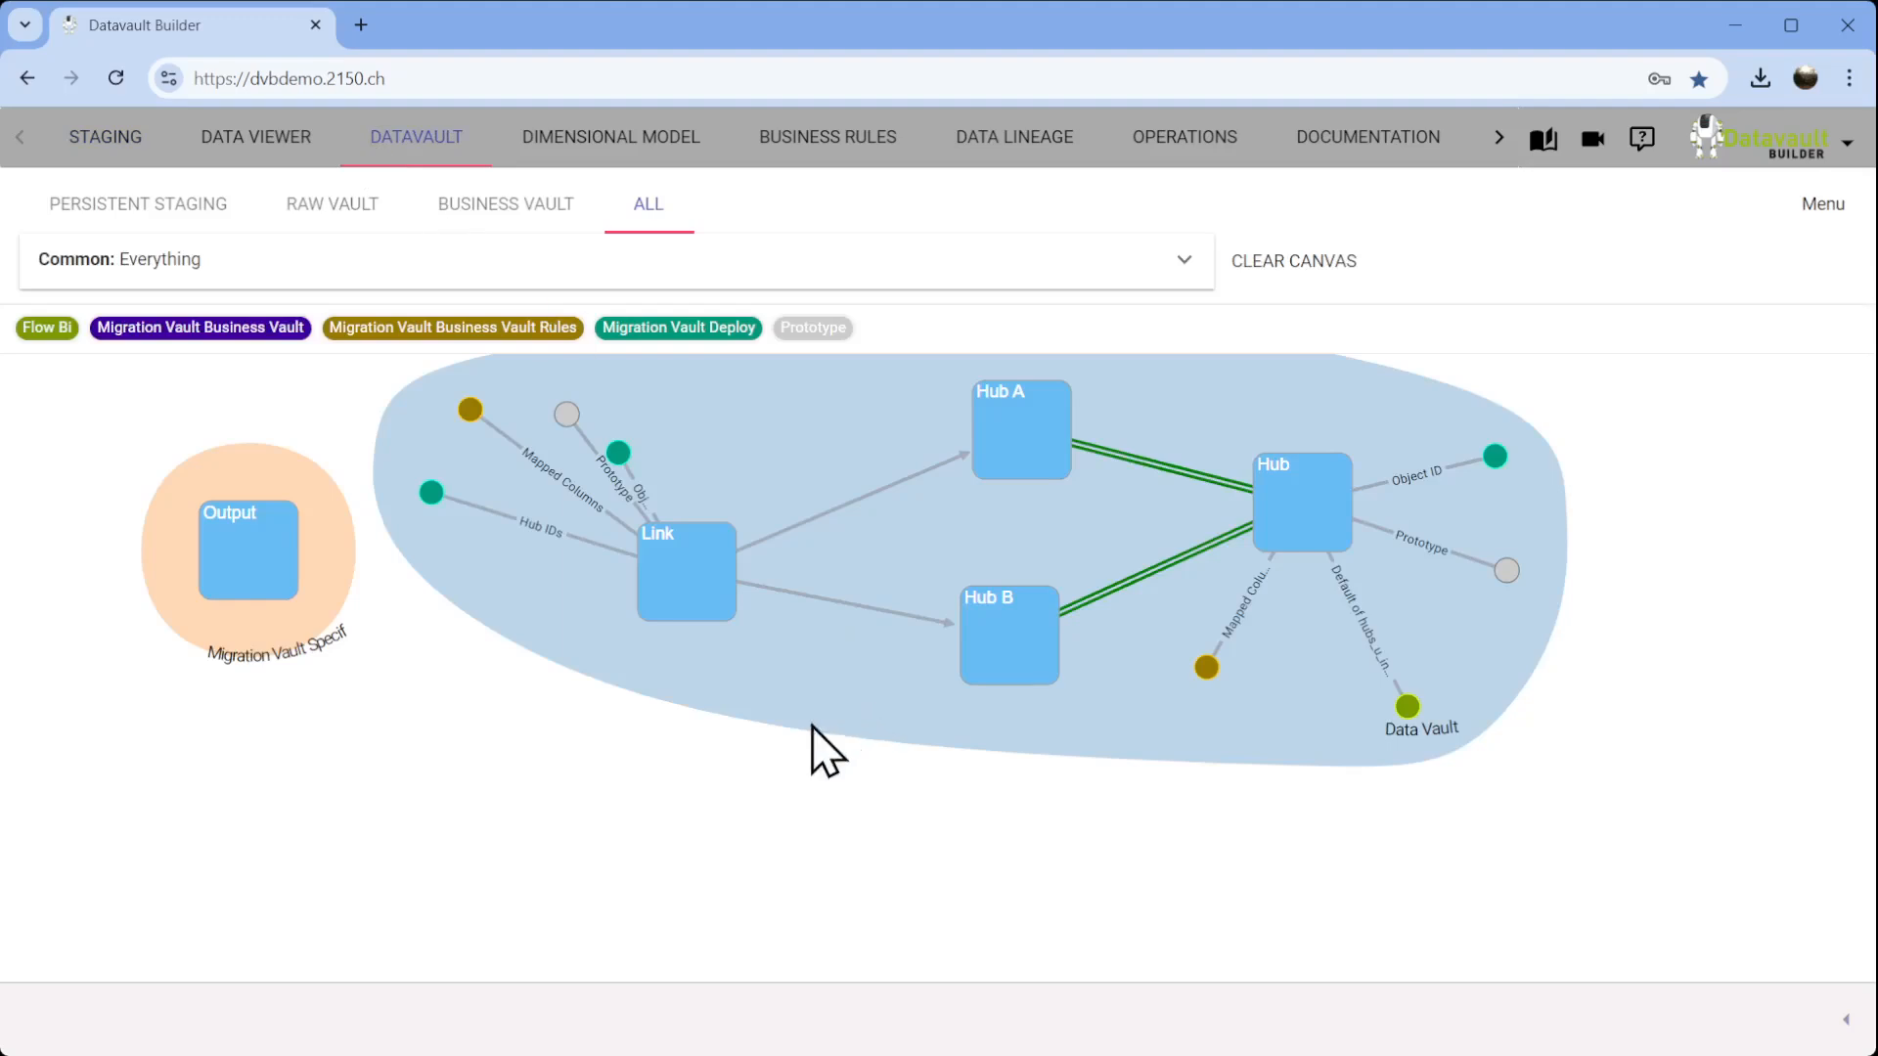
pyautogui.click(1112, 647)
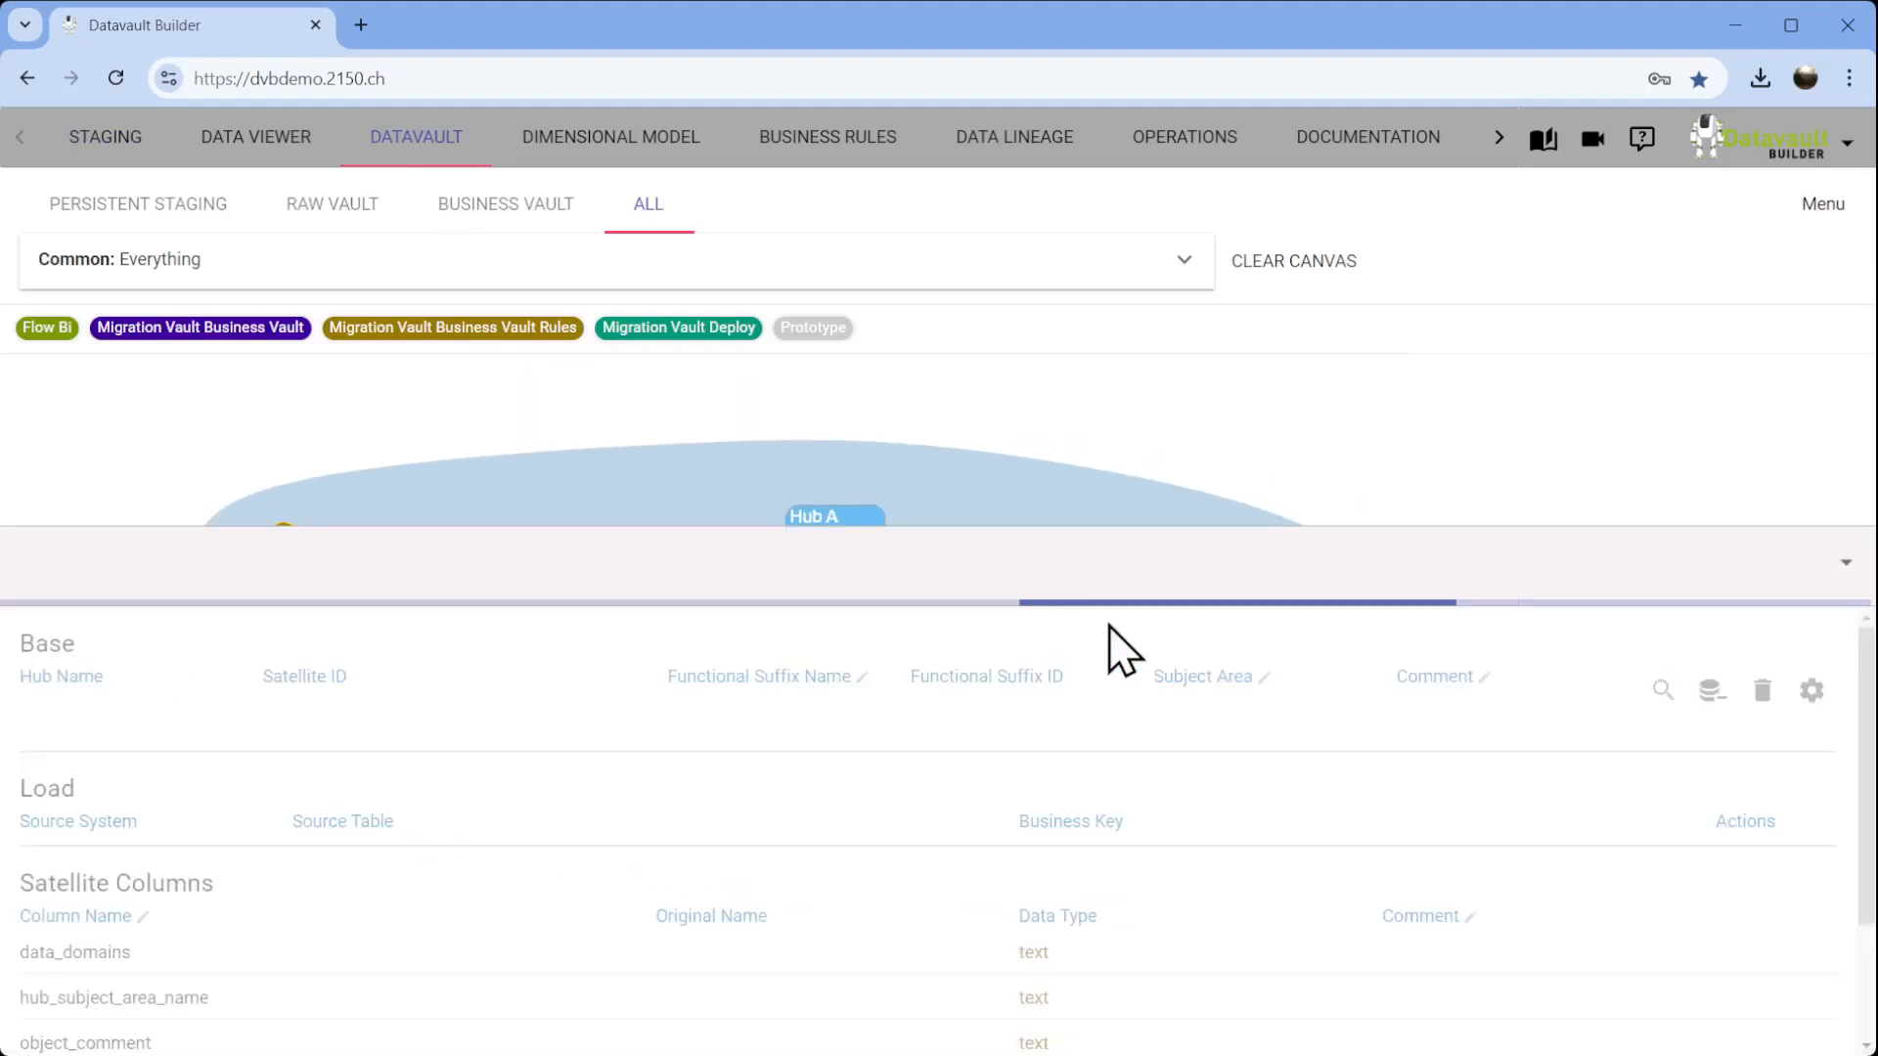
pyautogui.scroll(-1, 1040, 913)
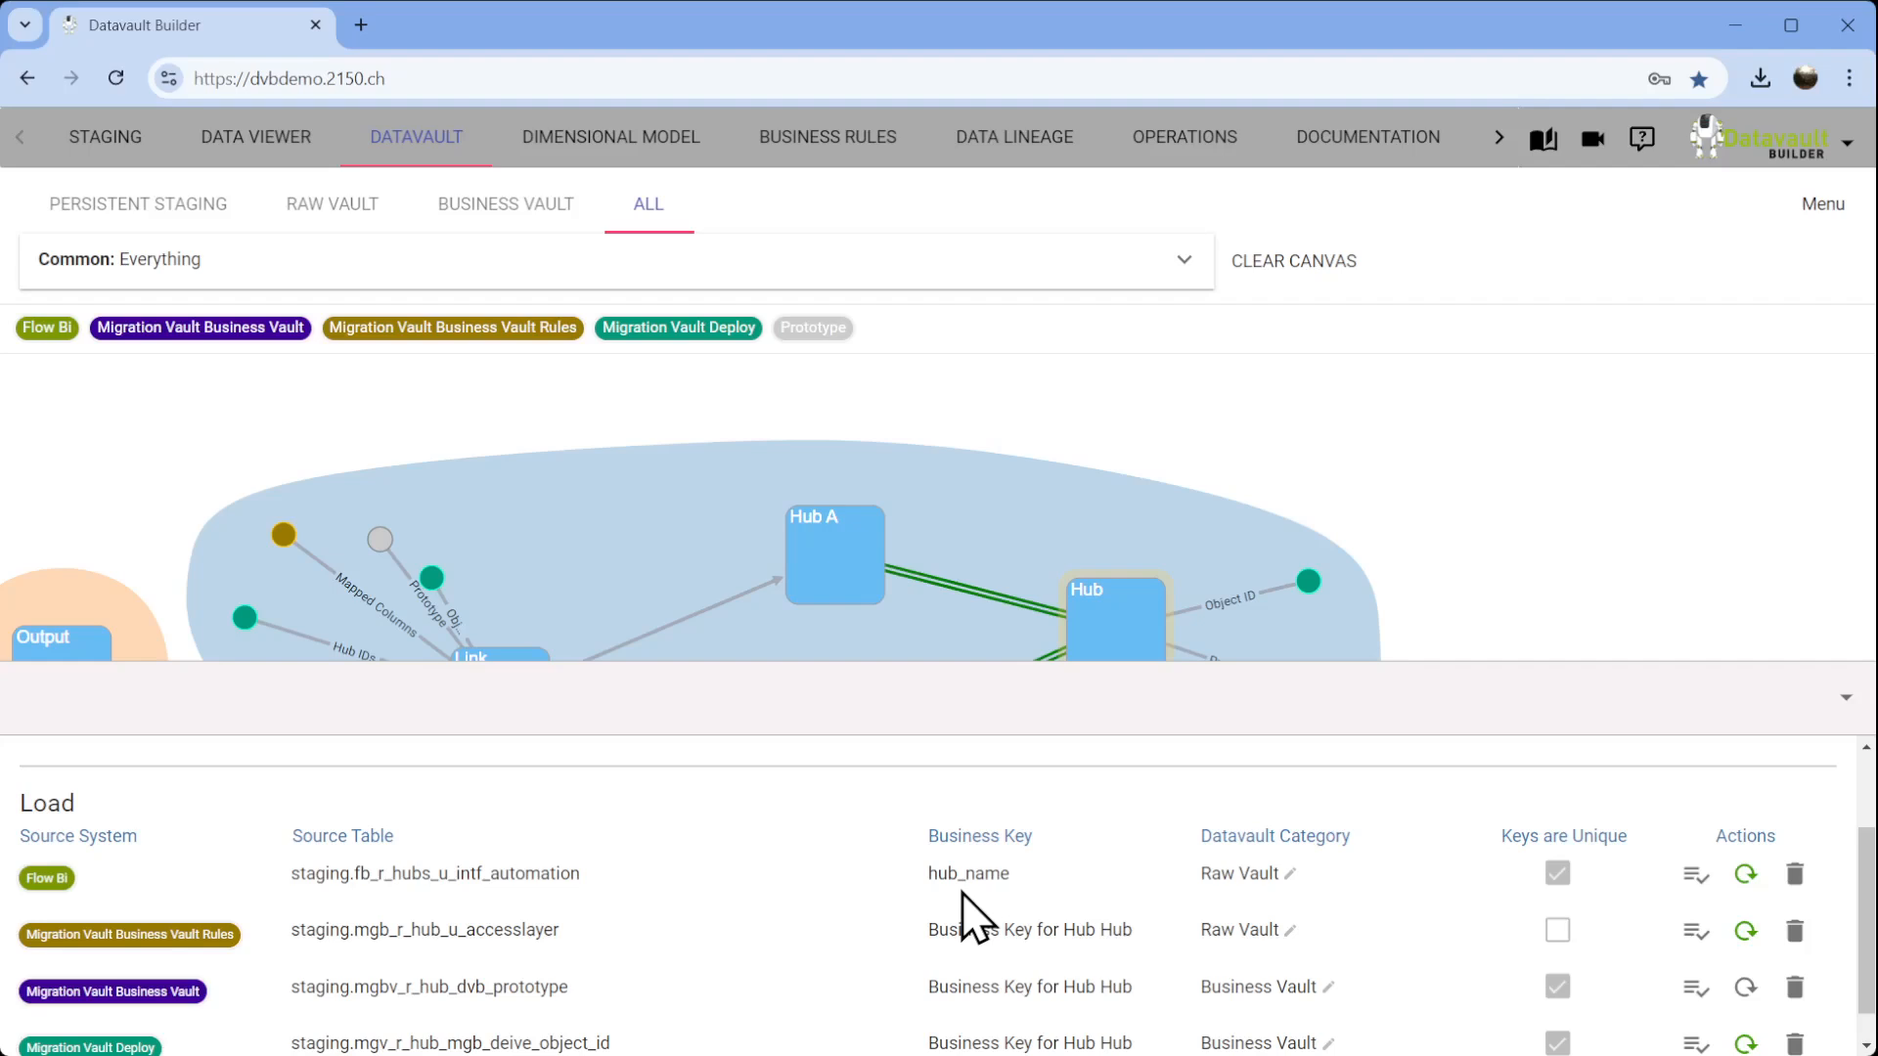
pyautogui.click(1847, 698)
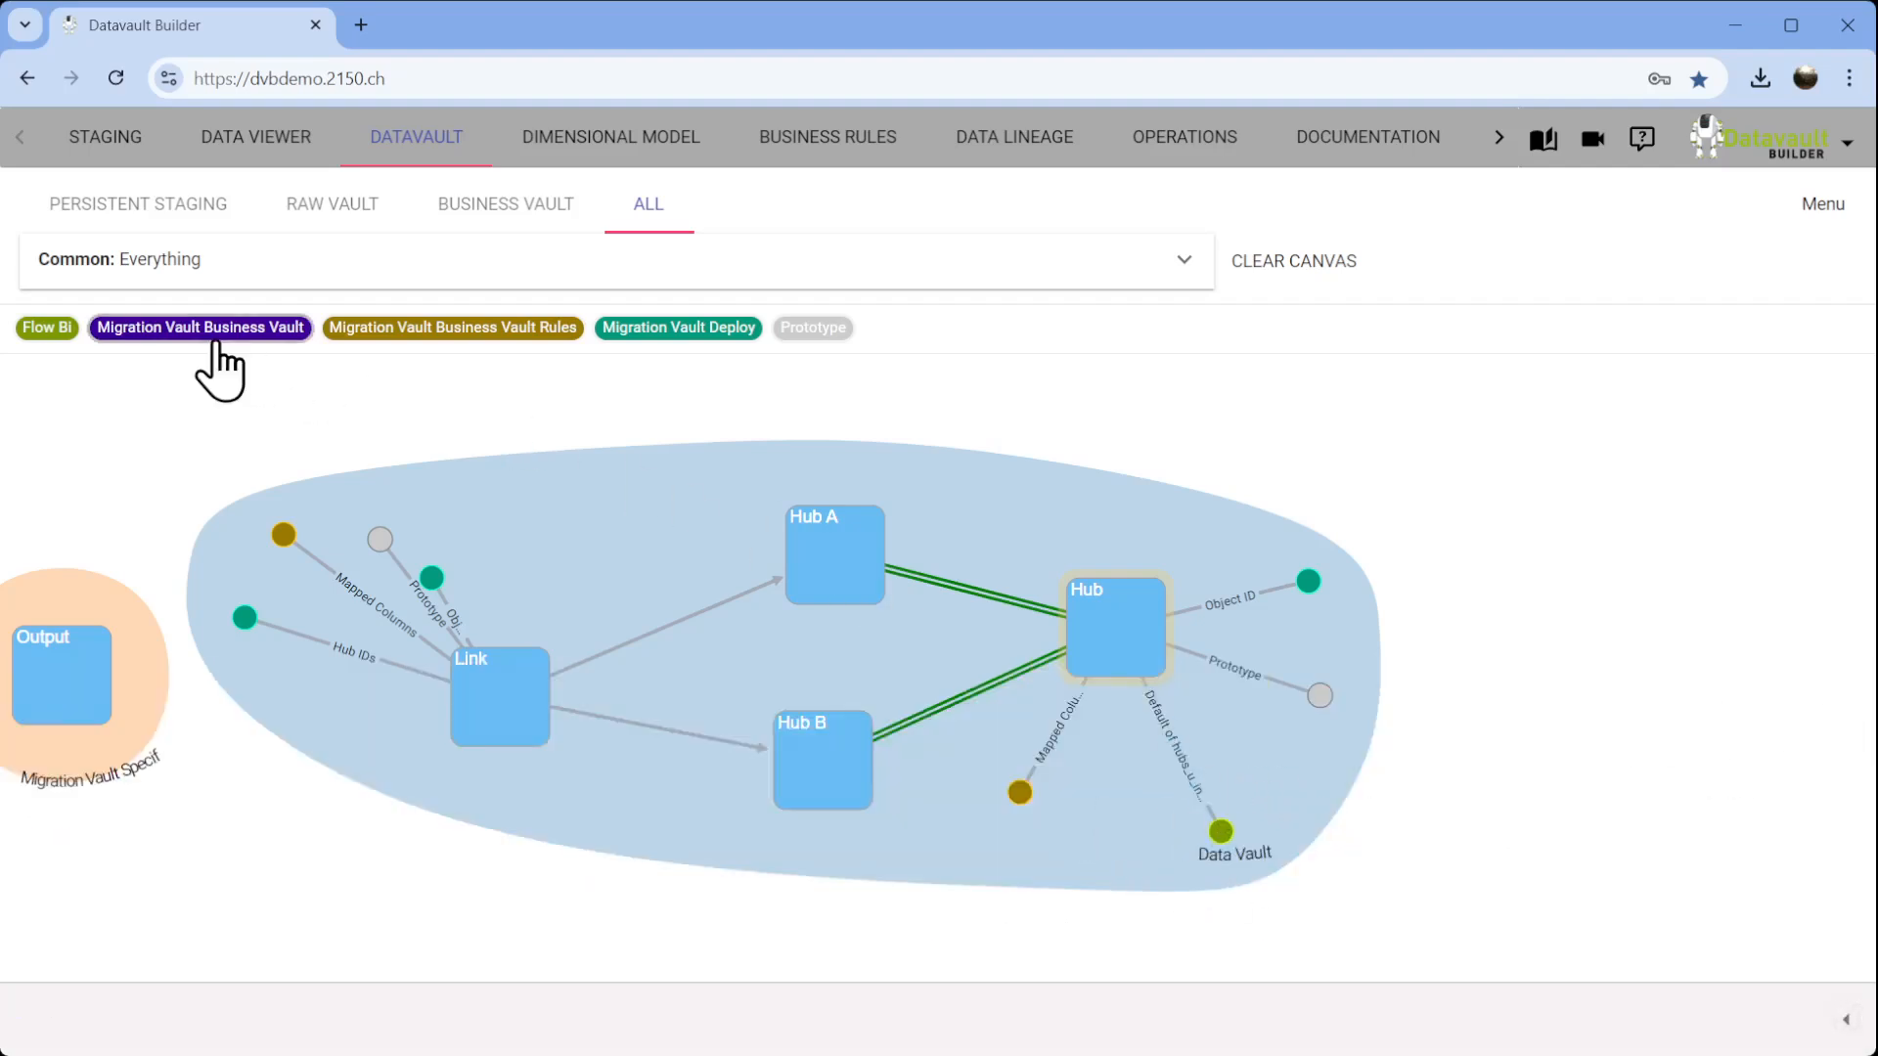
# Highlight the Flow Bi system in the model and preview the data of the satellite Default of hubs_u_intf_automation.
pyautogui.click(54, 328)
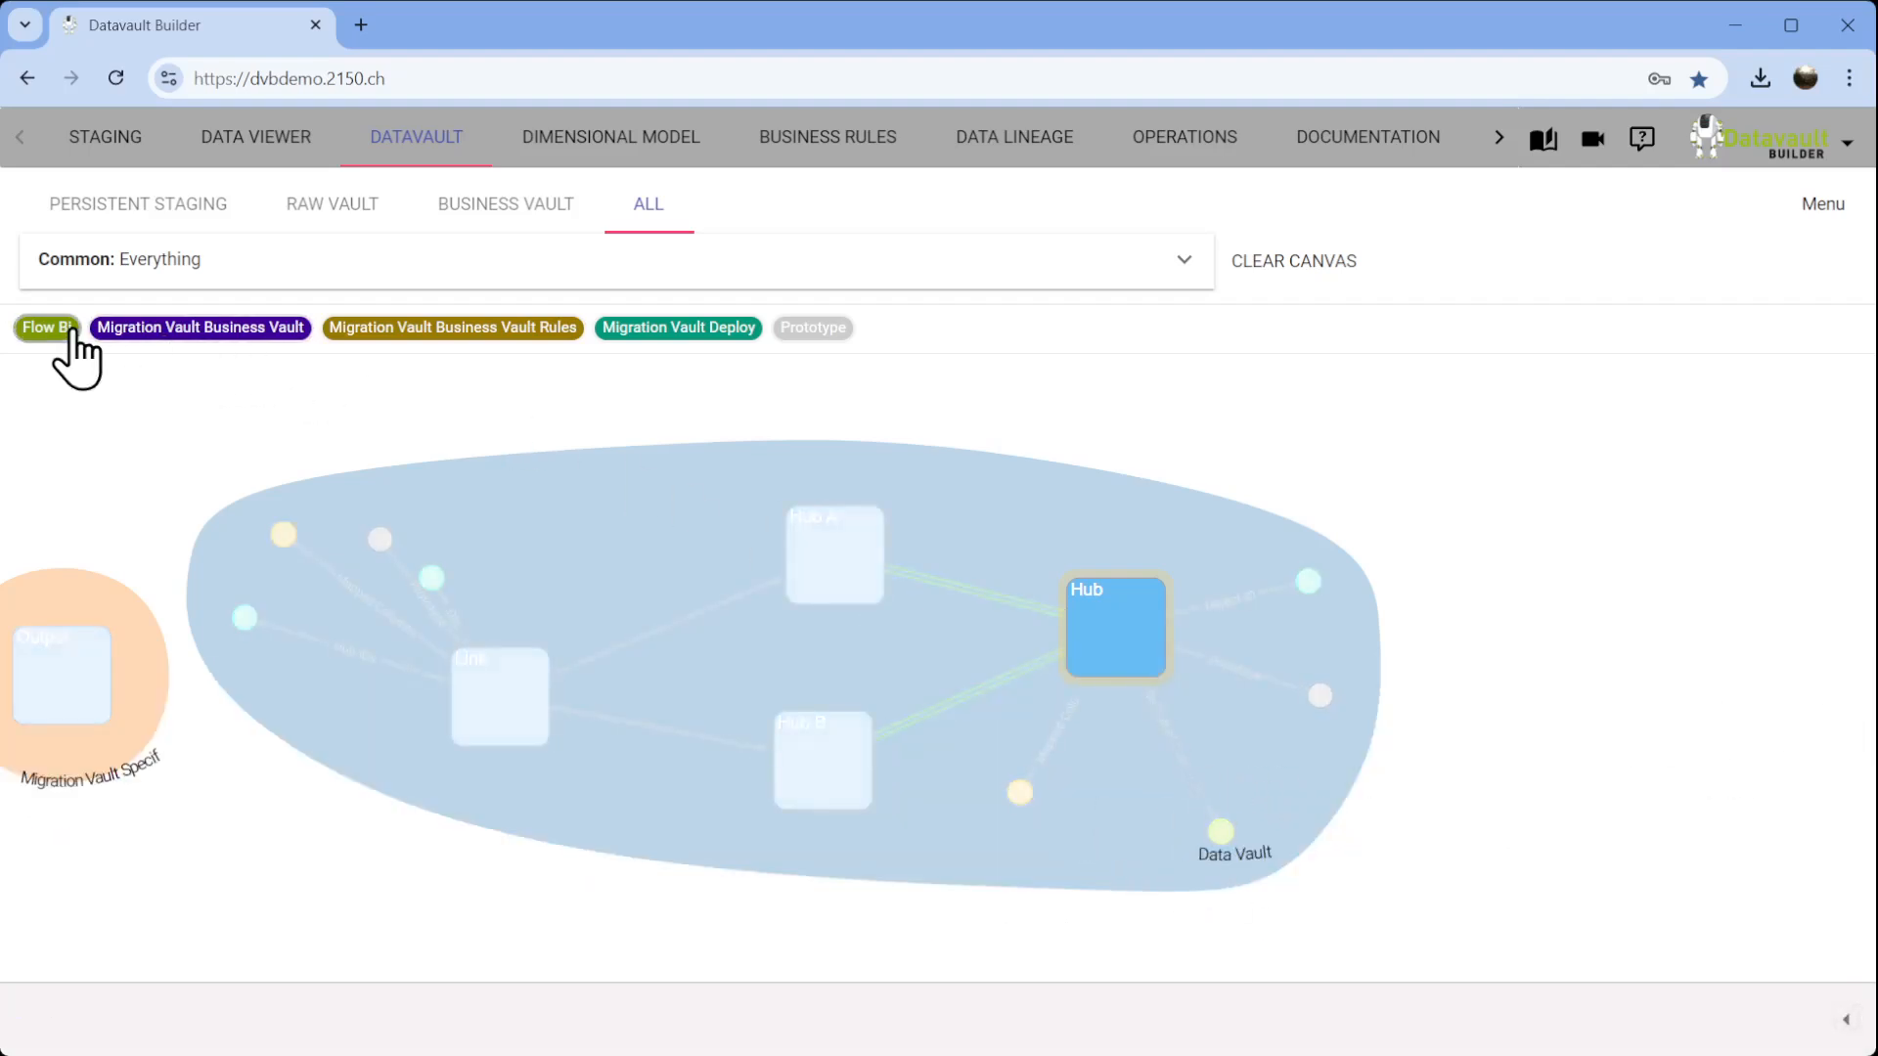
pyautogui.click(1247, 859)
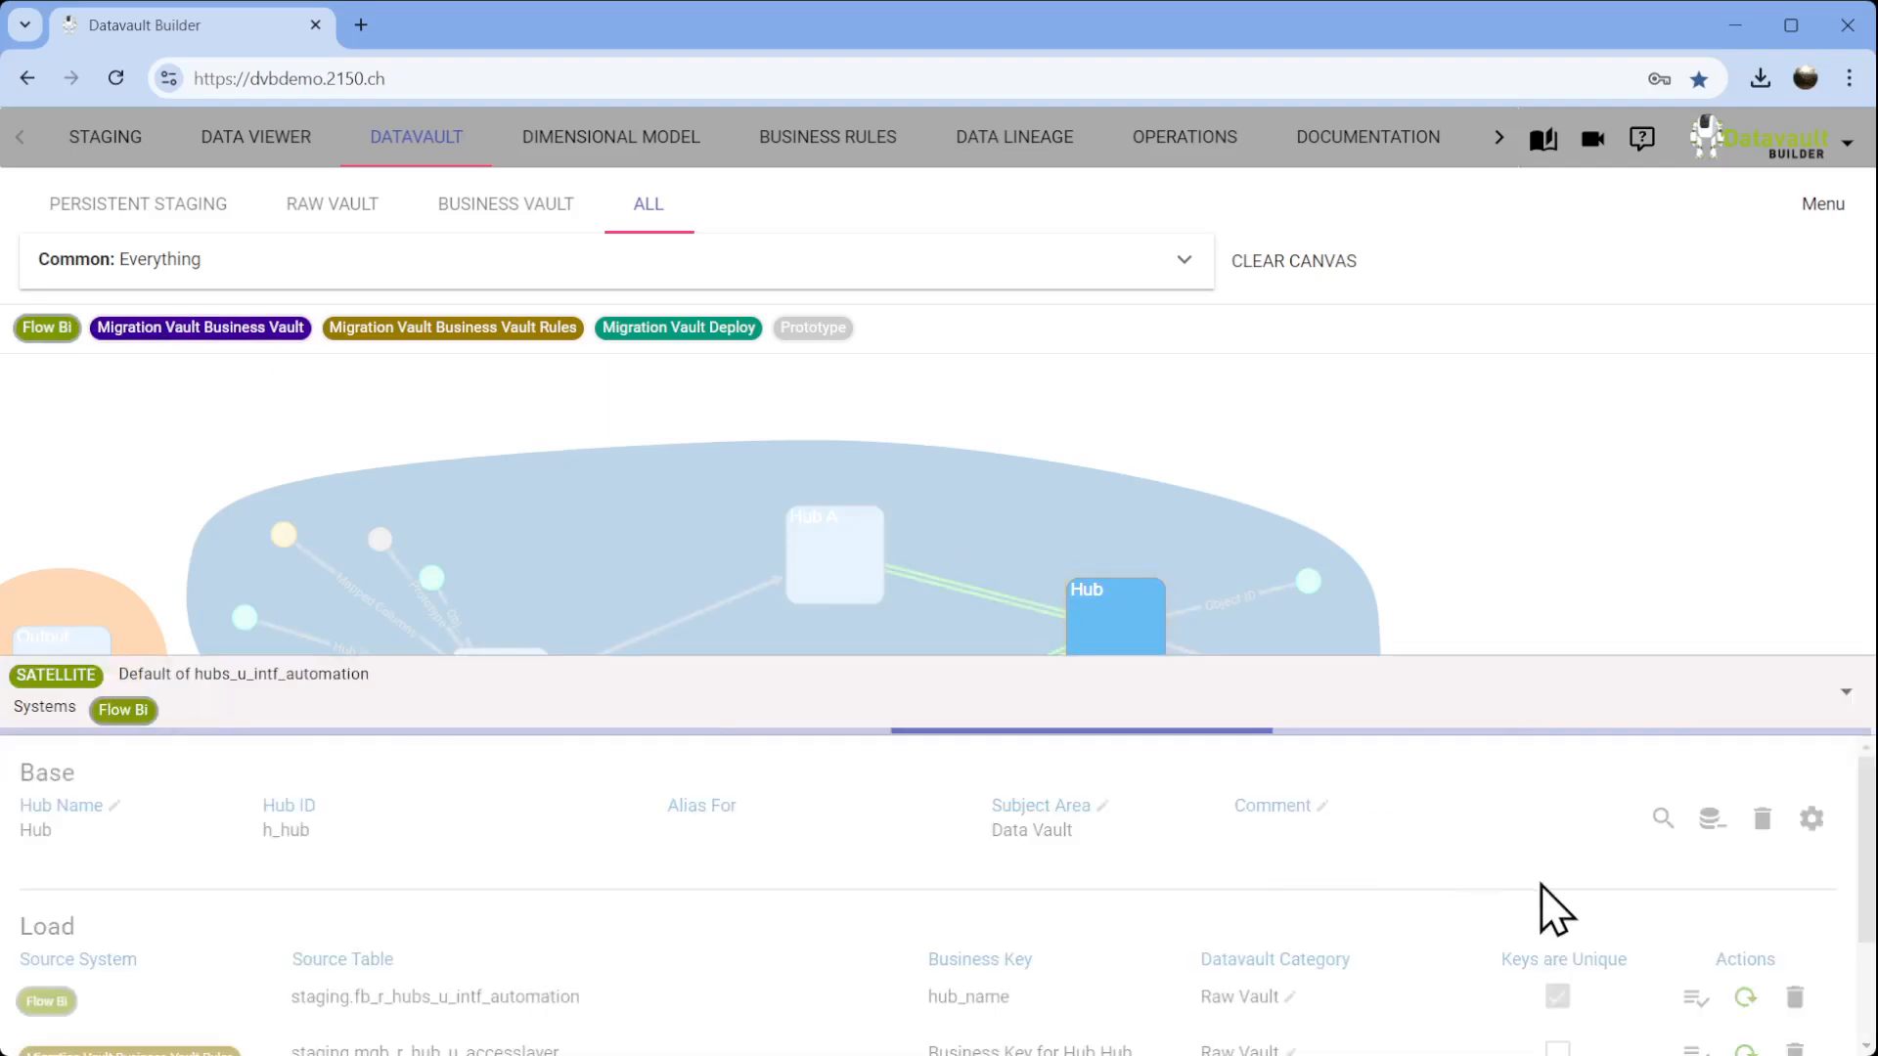
pyautogui.scroll(-5, 1753, 938)
pyautogui.scroll(6, 1722, 937)
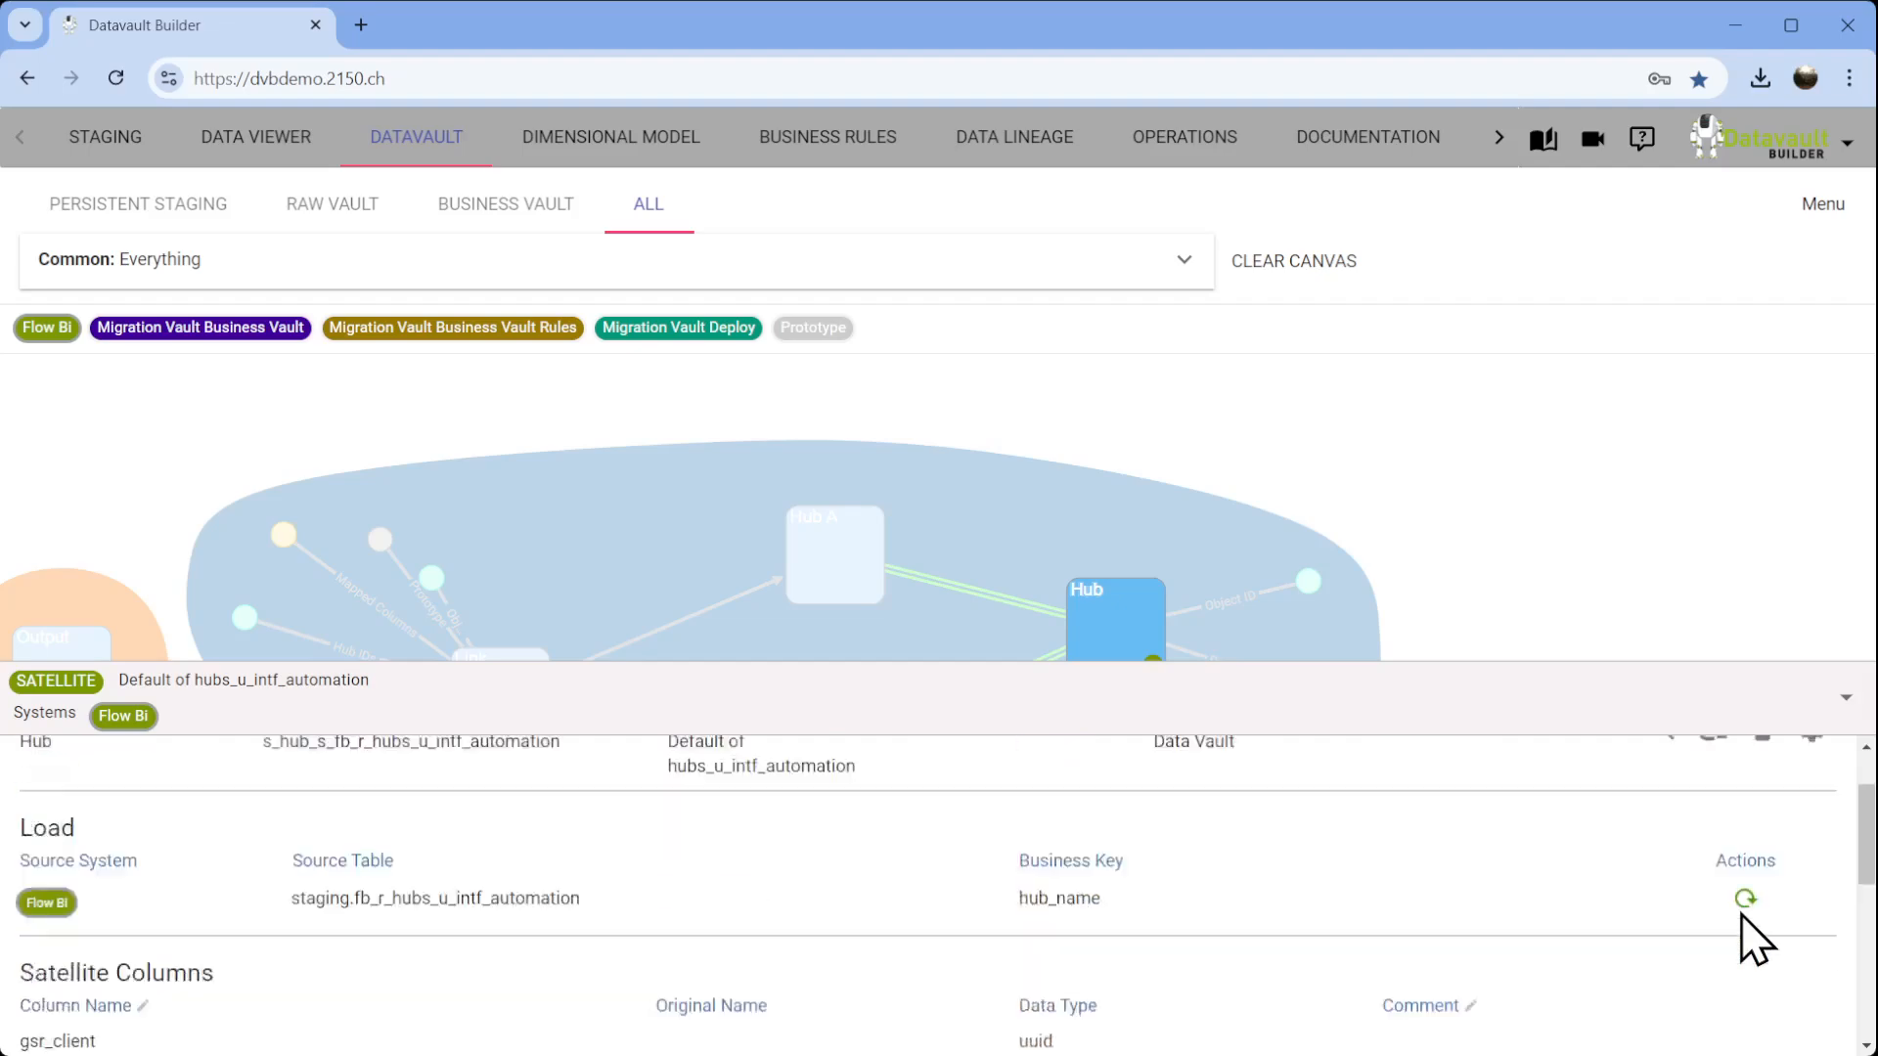
pyautogui.click(1661, 822)
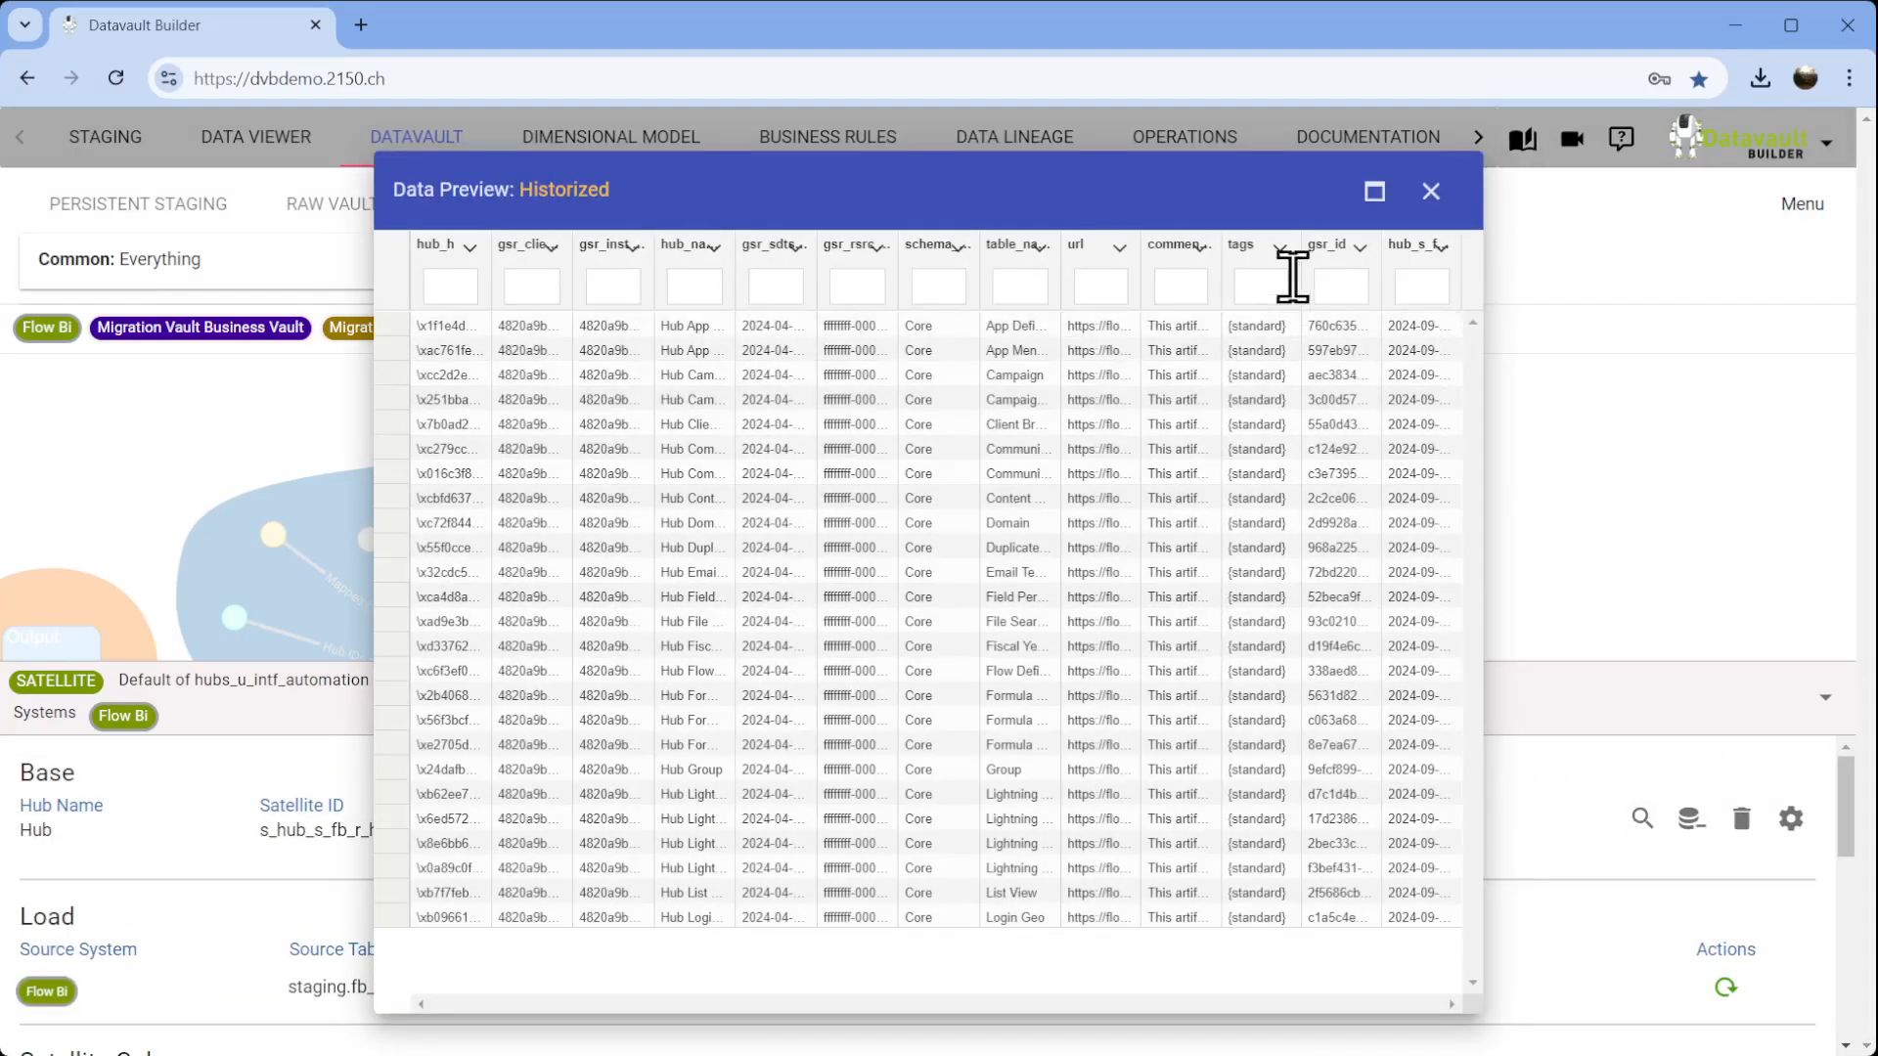
pyautogui.click(1430, 192)
# Review the list of existing business objects in the dimensional model.
pyautogui.click(644, 155)
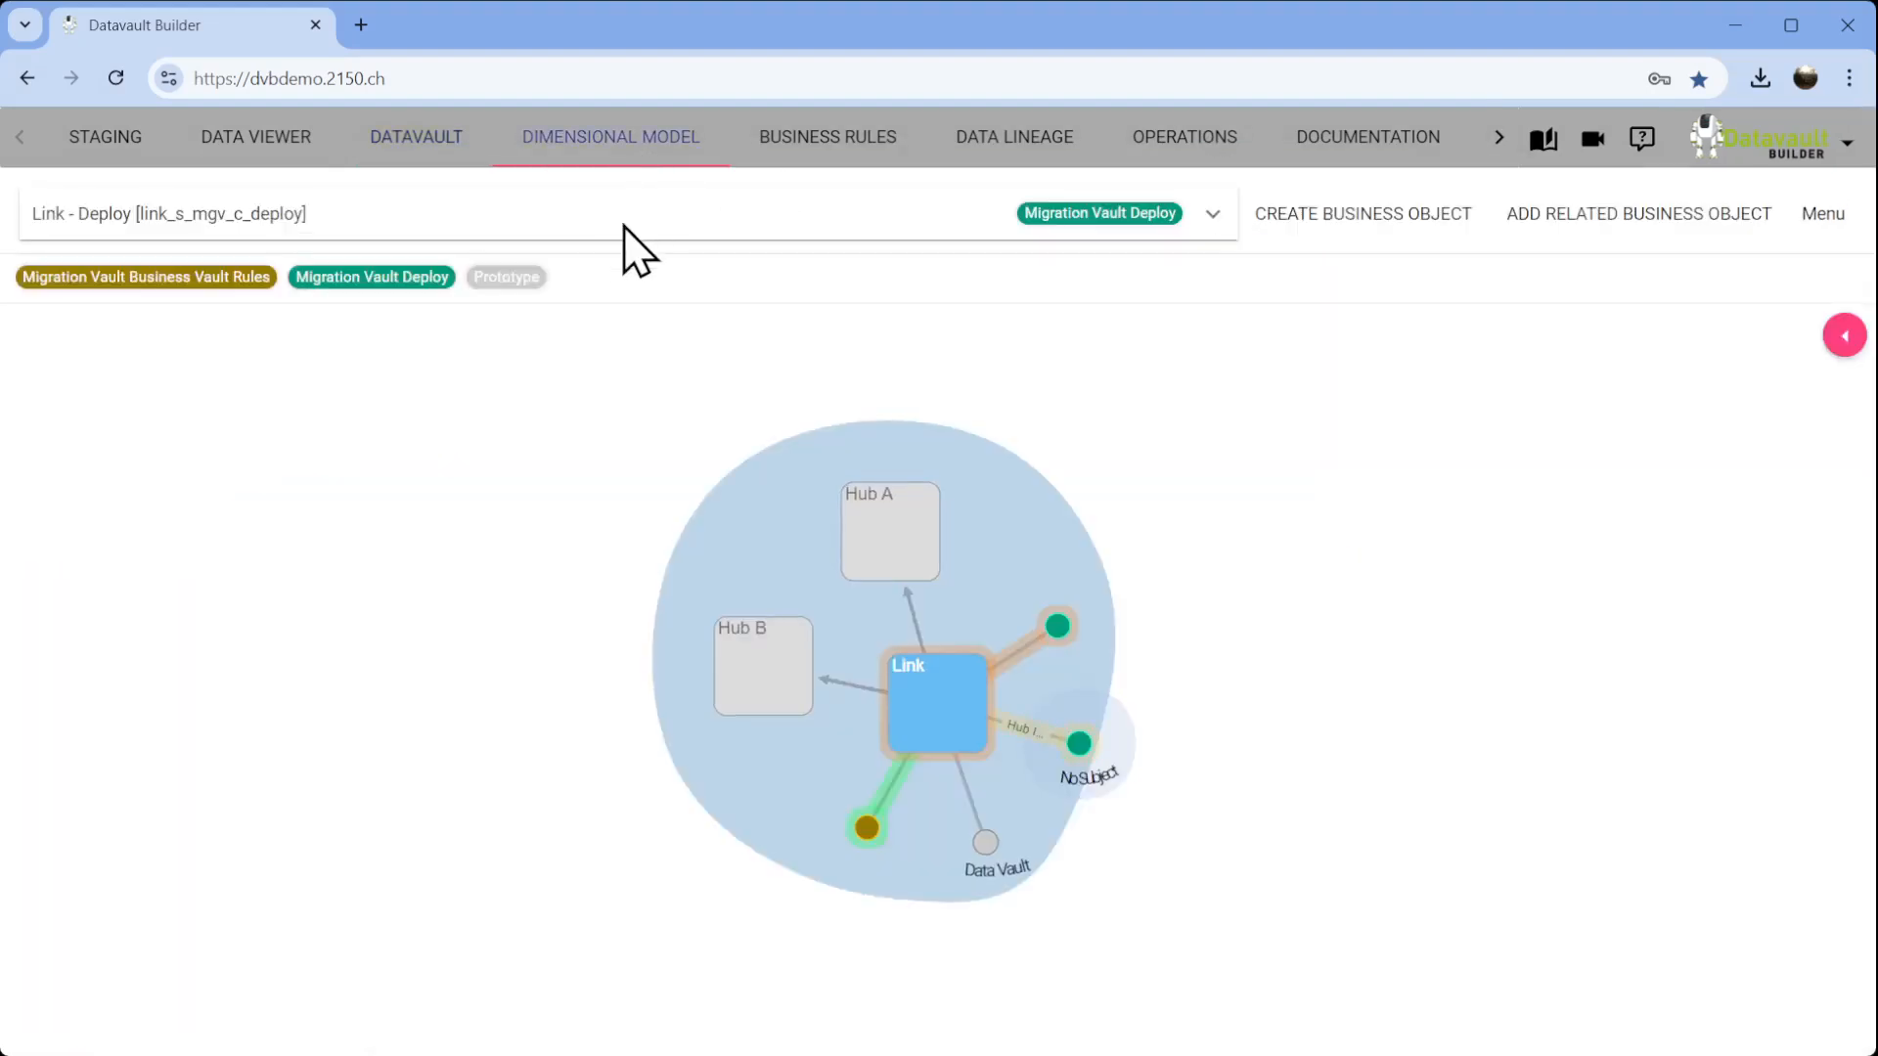
pyautogui.click(929, 216)
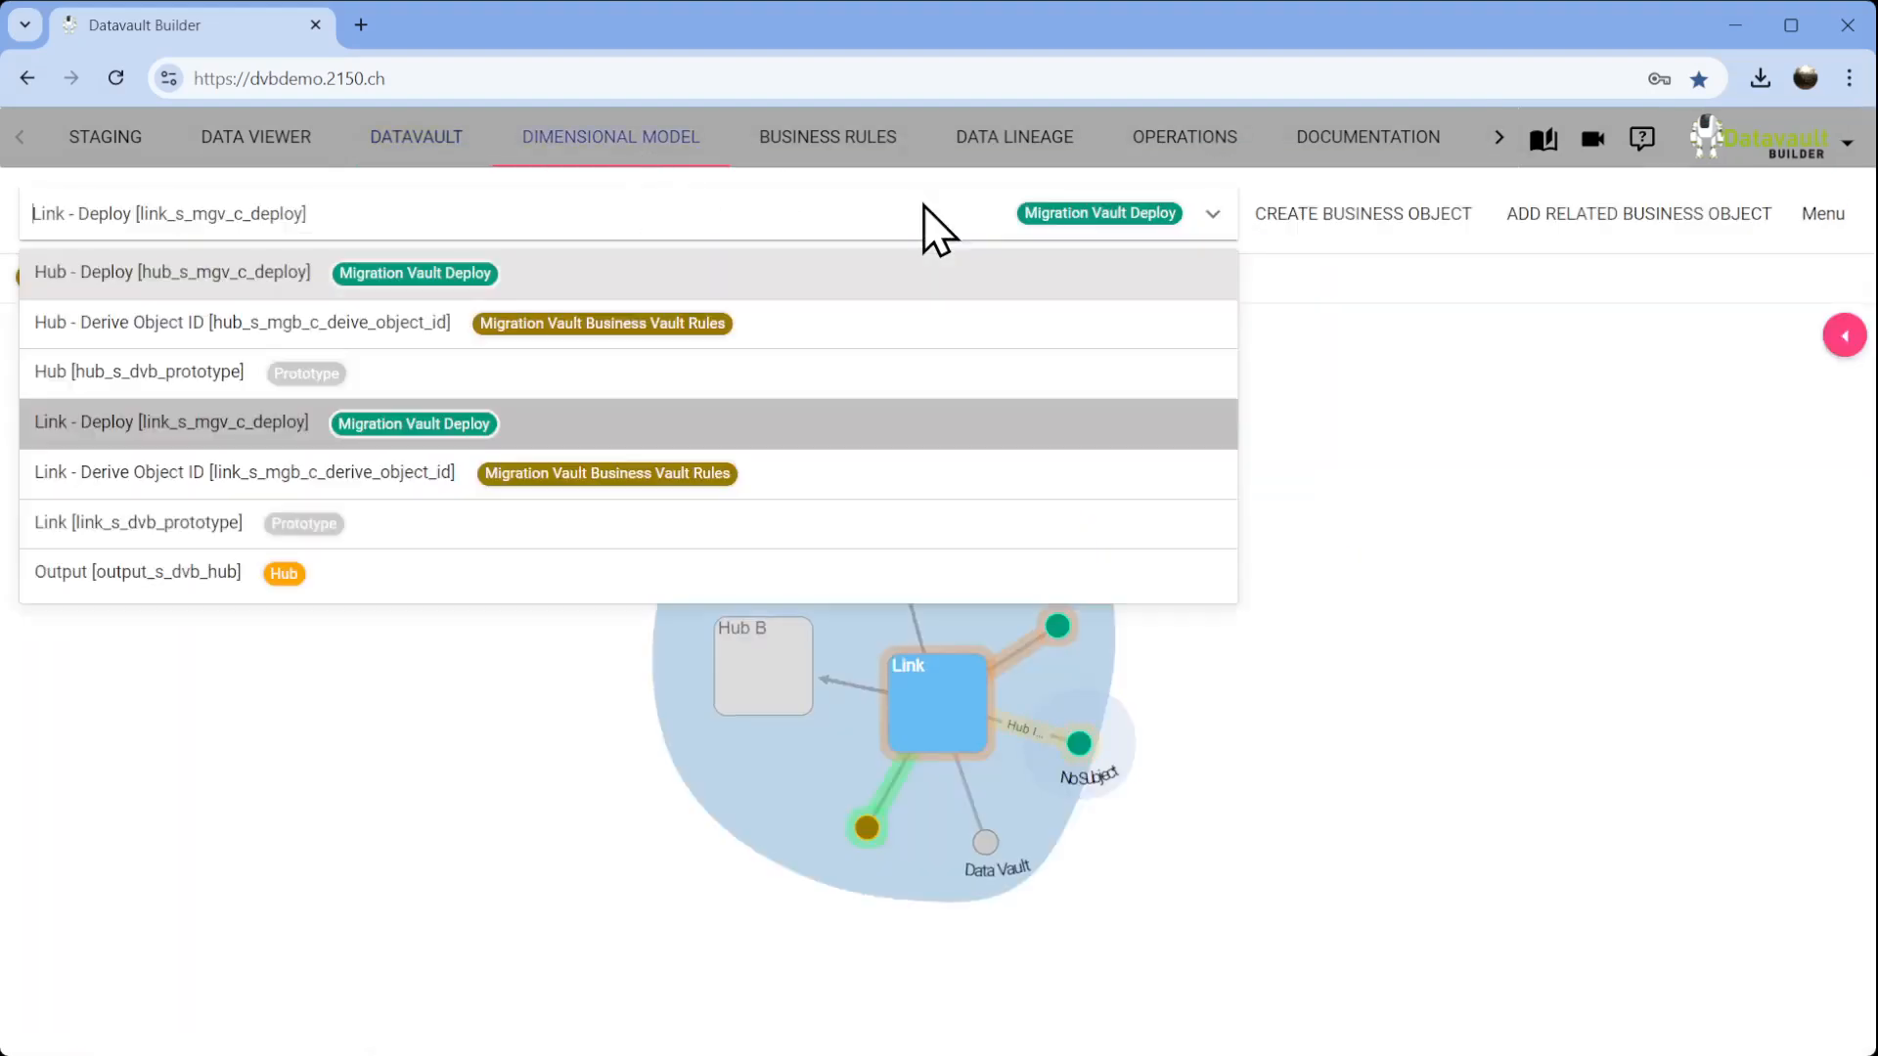
pyautogui.click(1313, 315)
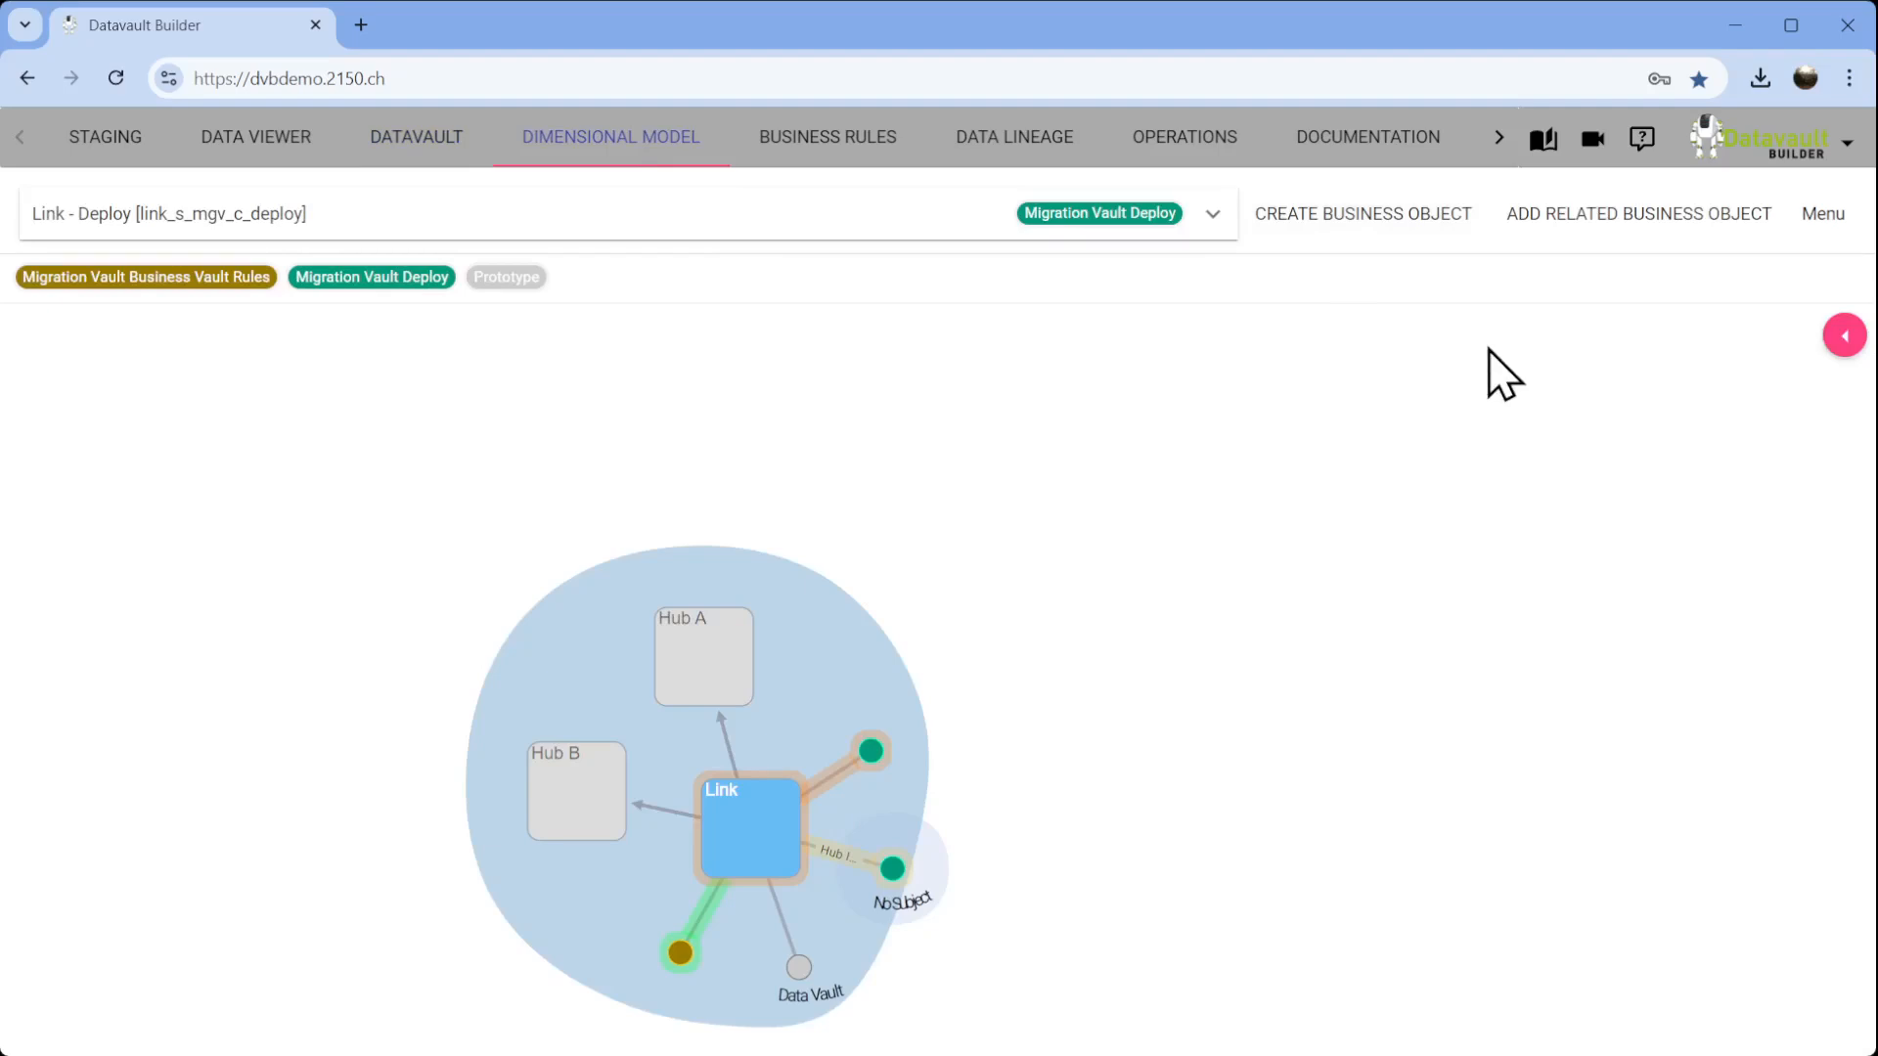
# Create a business object with start hub Hub, source system Flow Bi and the satellite Default of hubs_u_intf_automation as start data set.
pyautogui.click(1369, 220)
pyautogui.click(536, 367)
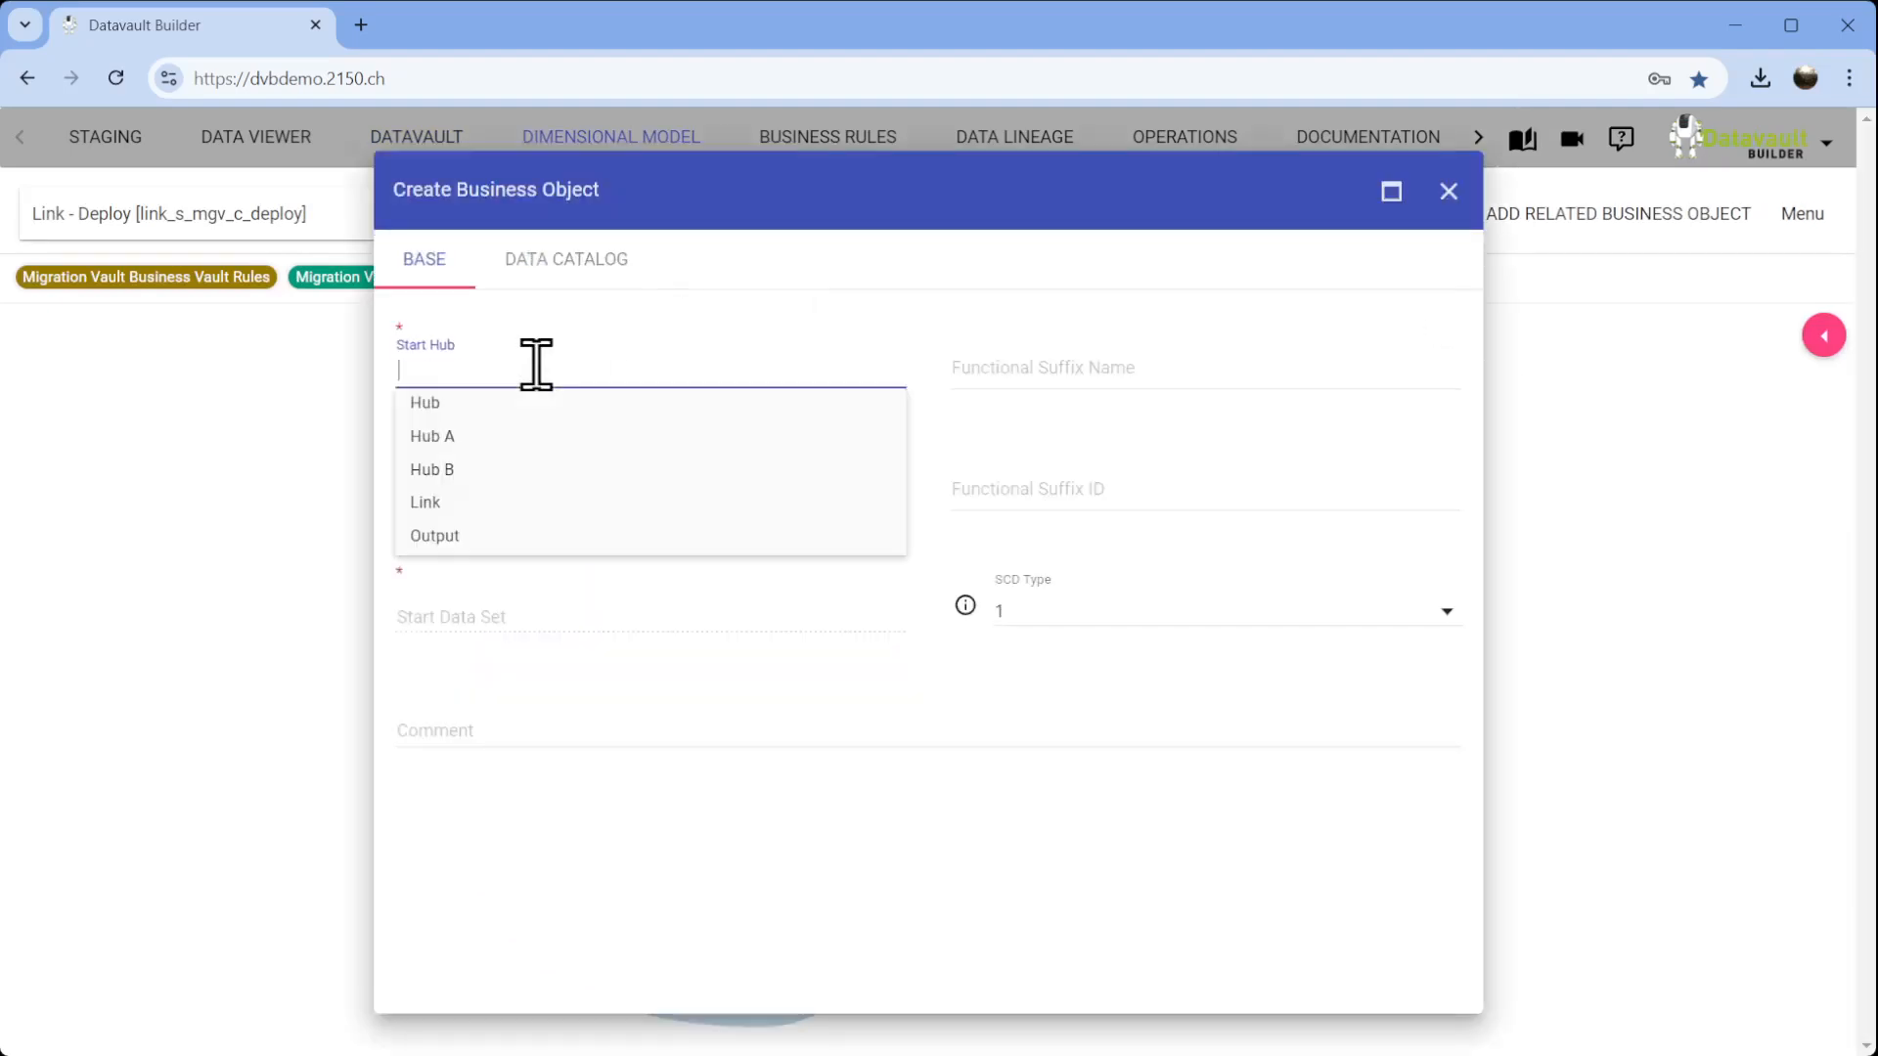
pyautogui.click(494, 405)
pyautogui.click(507, 484)
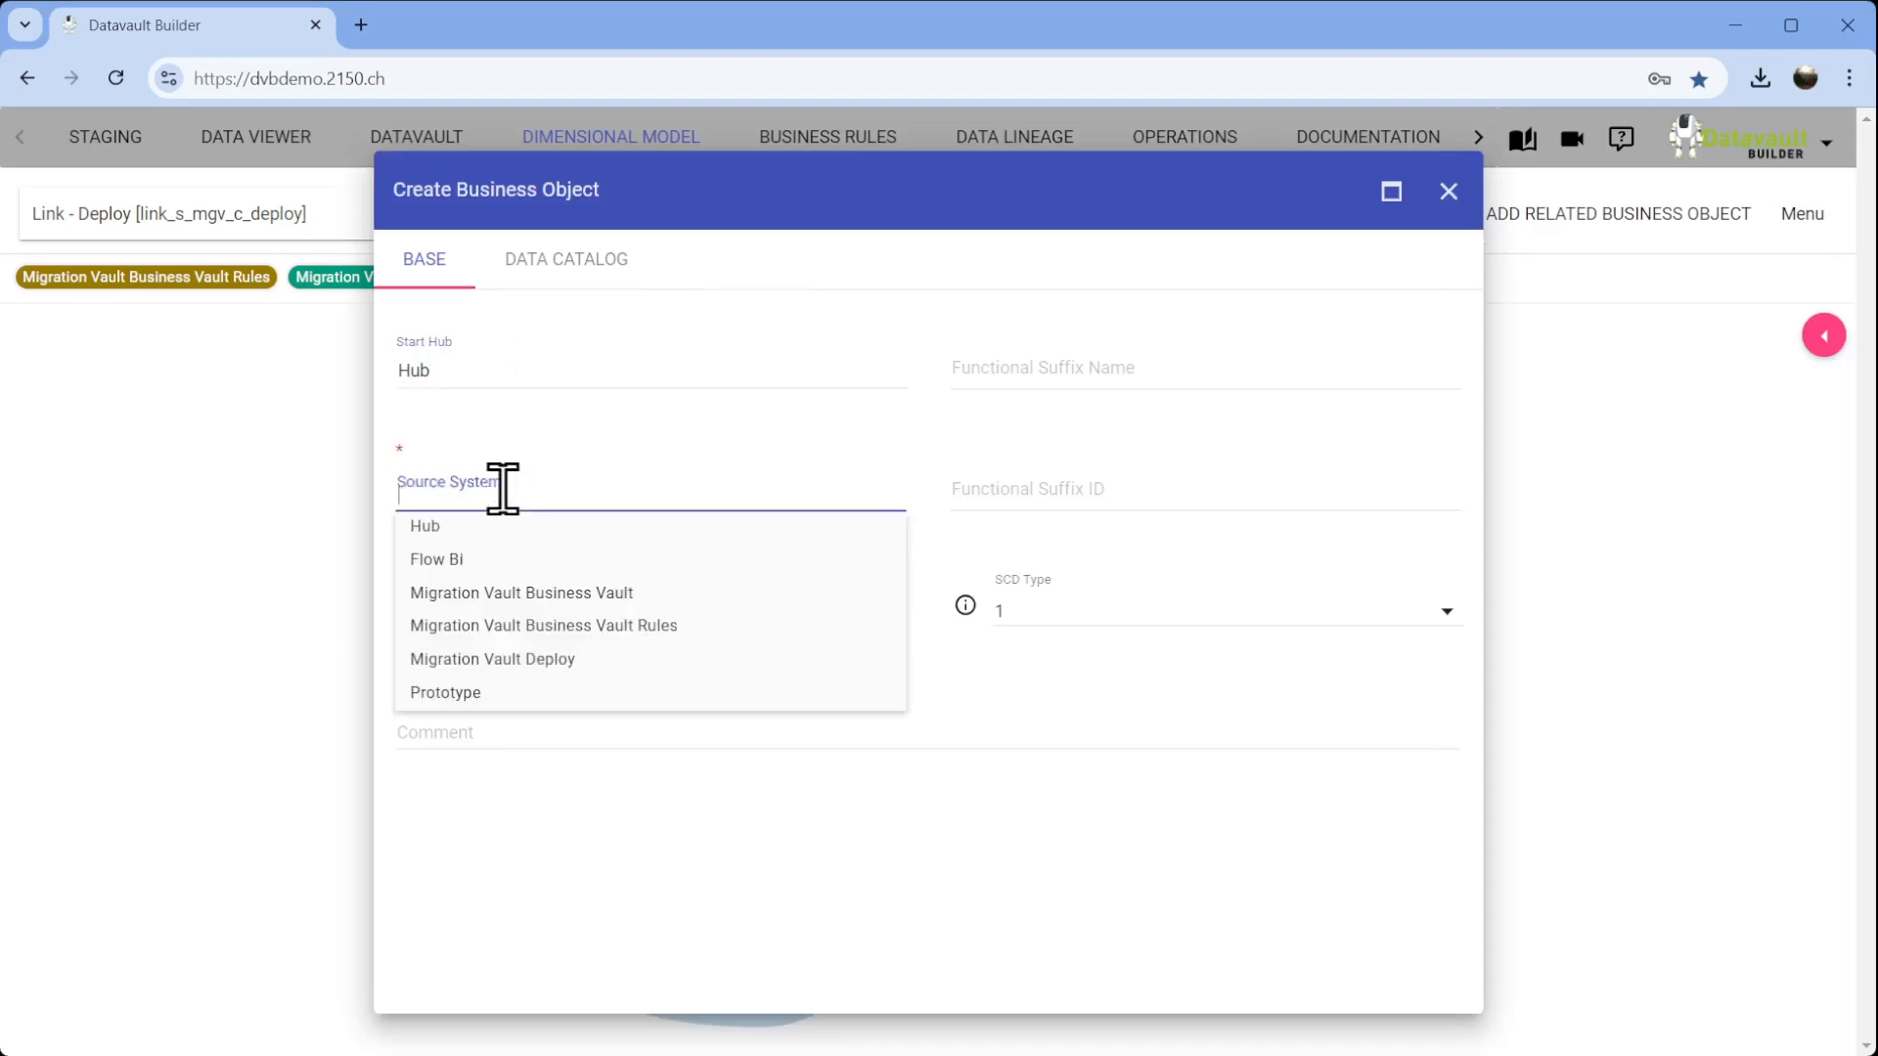
pyautogui.click(537, 565)
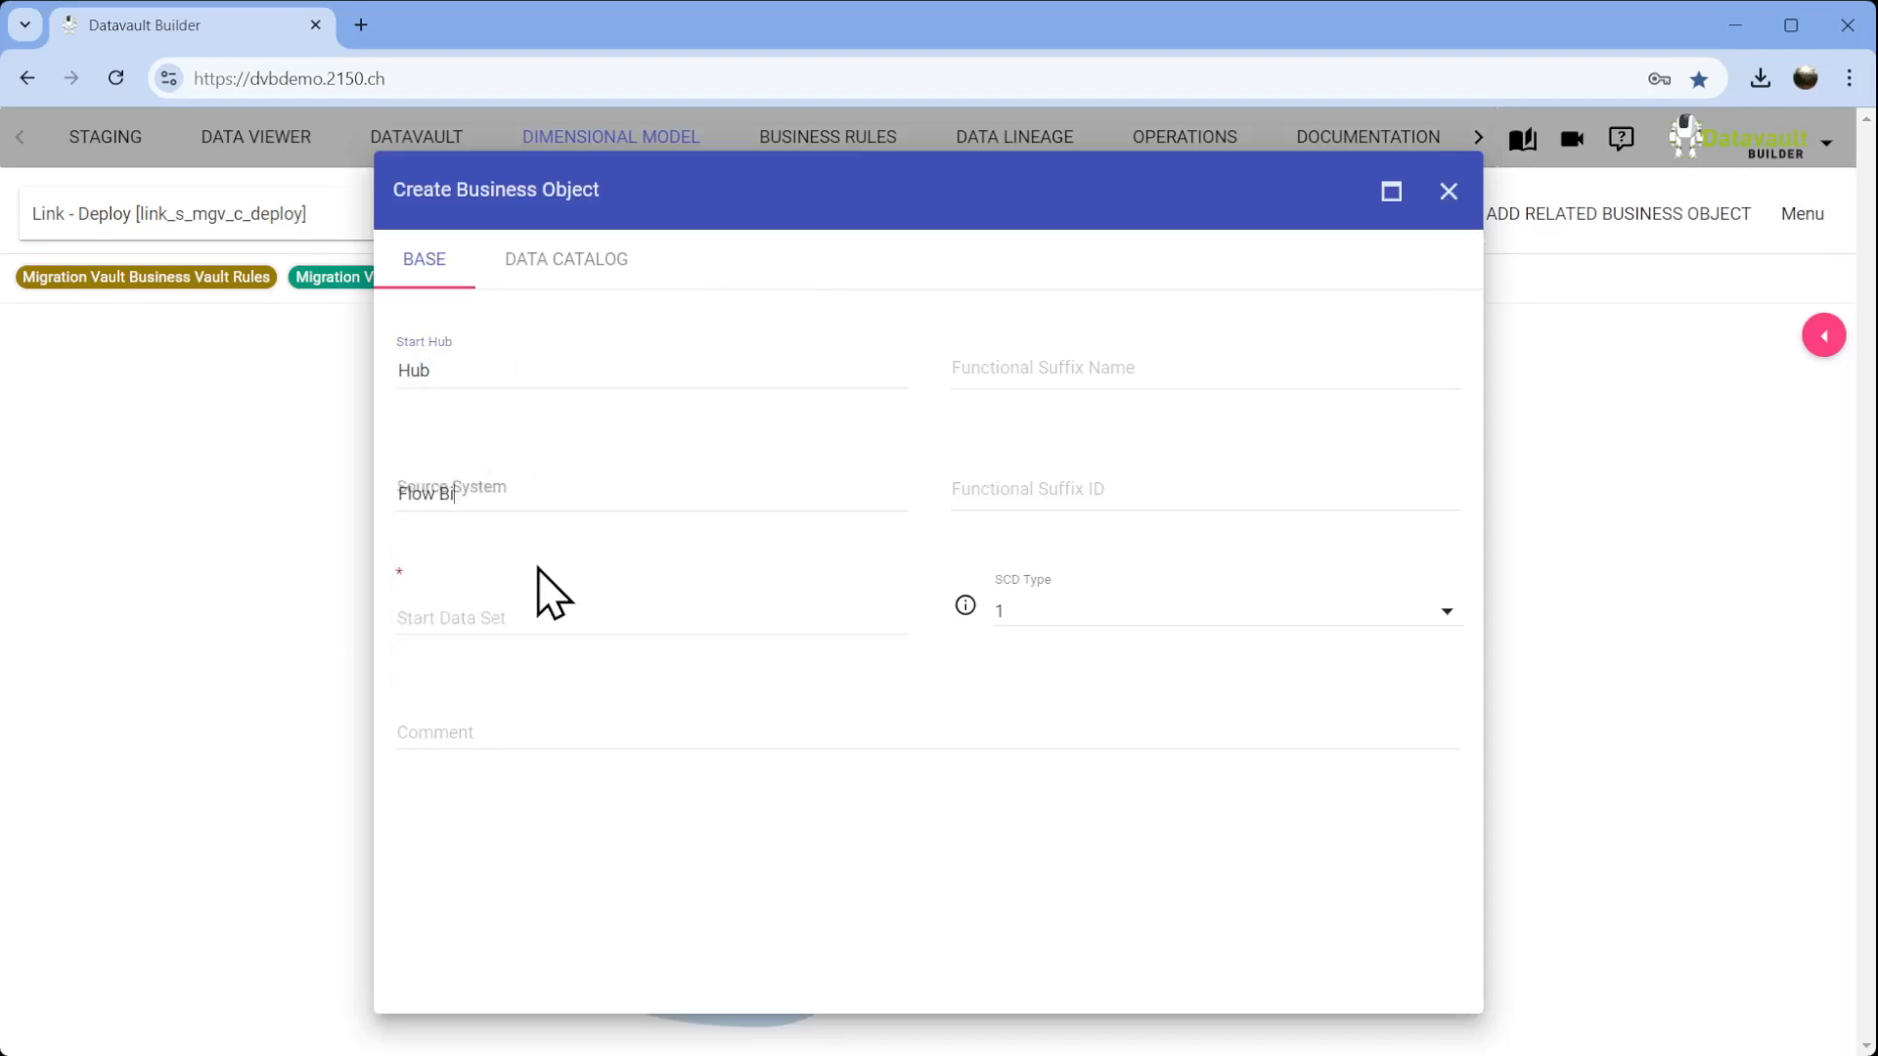
pyautogui.click(495, 614)
pyautogui.click(499, 651)
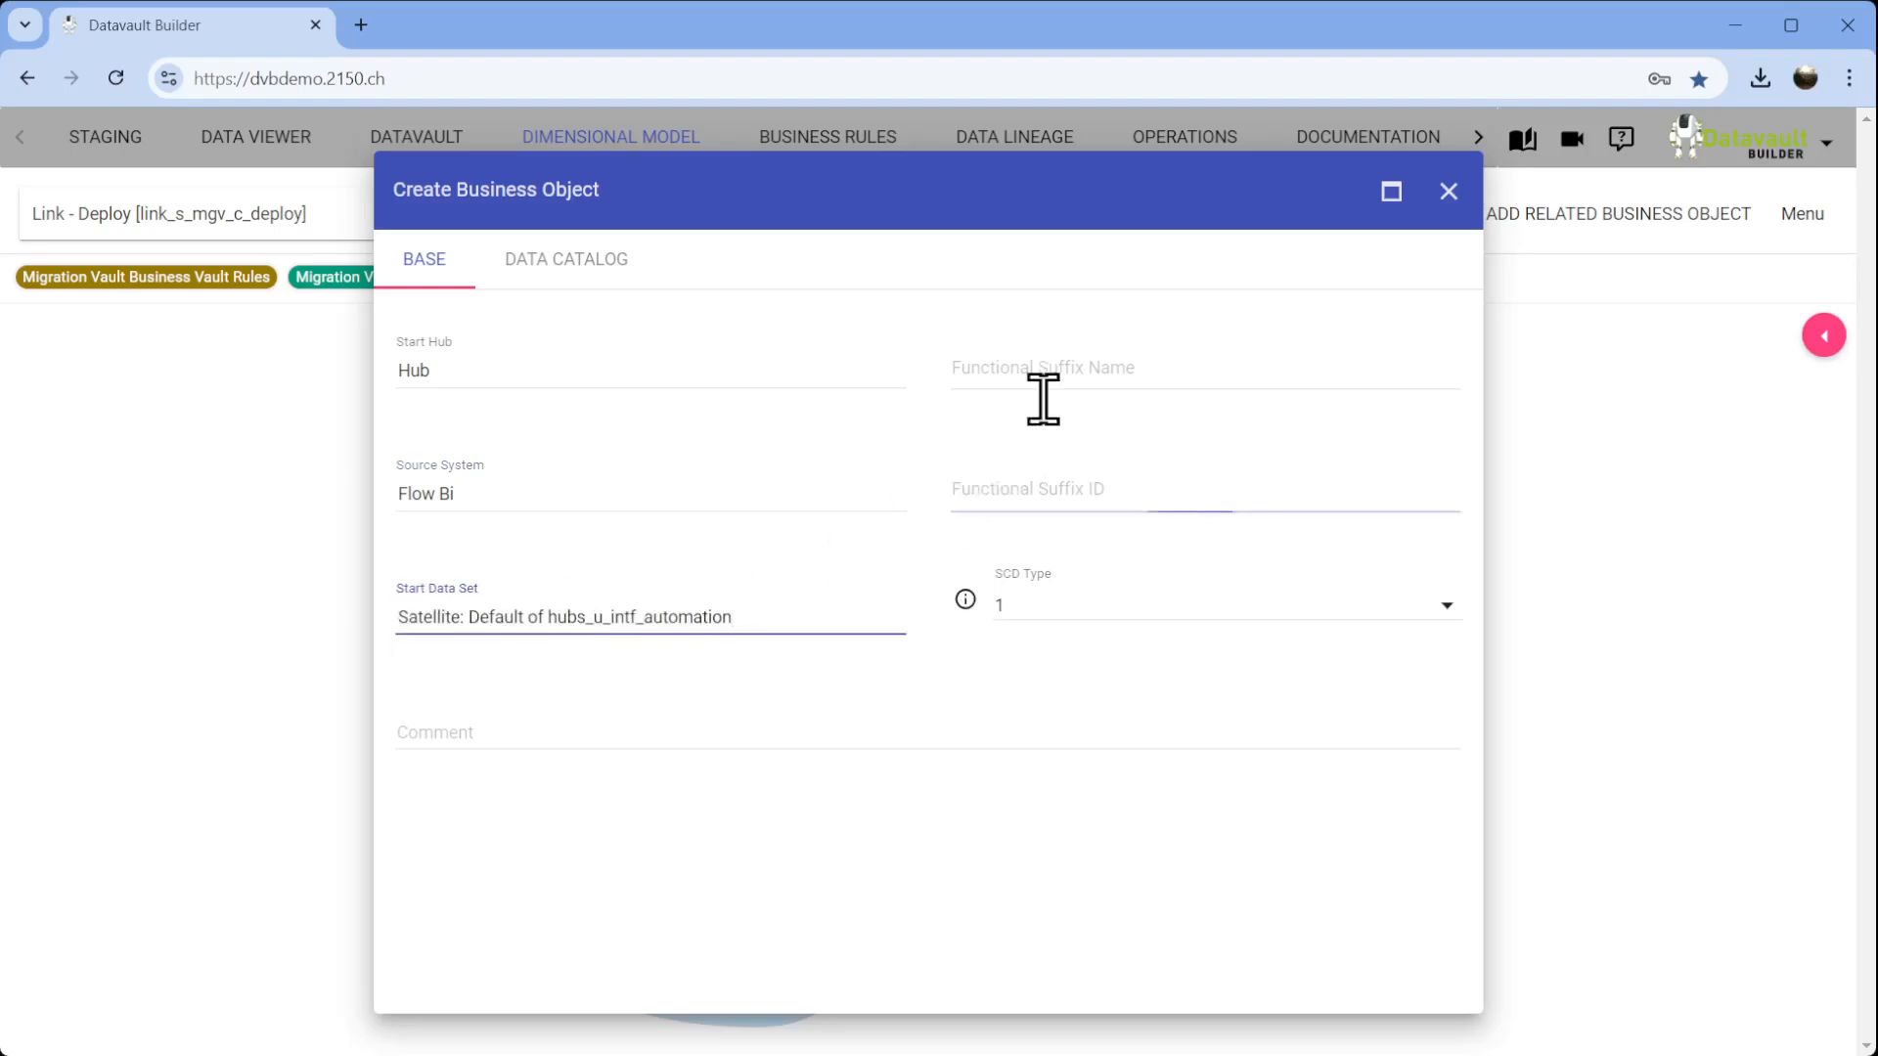
pyautogui.click(572, 264)
pyautogui.click(1399, 986)
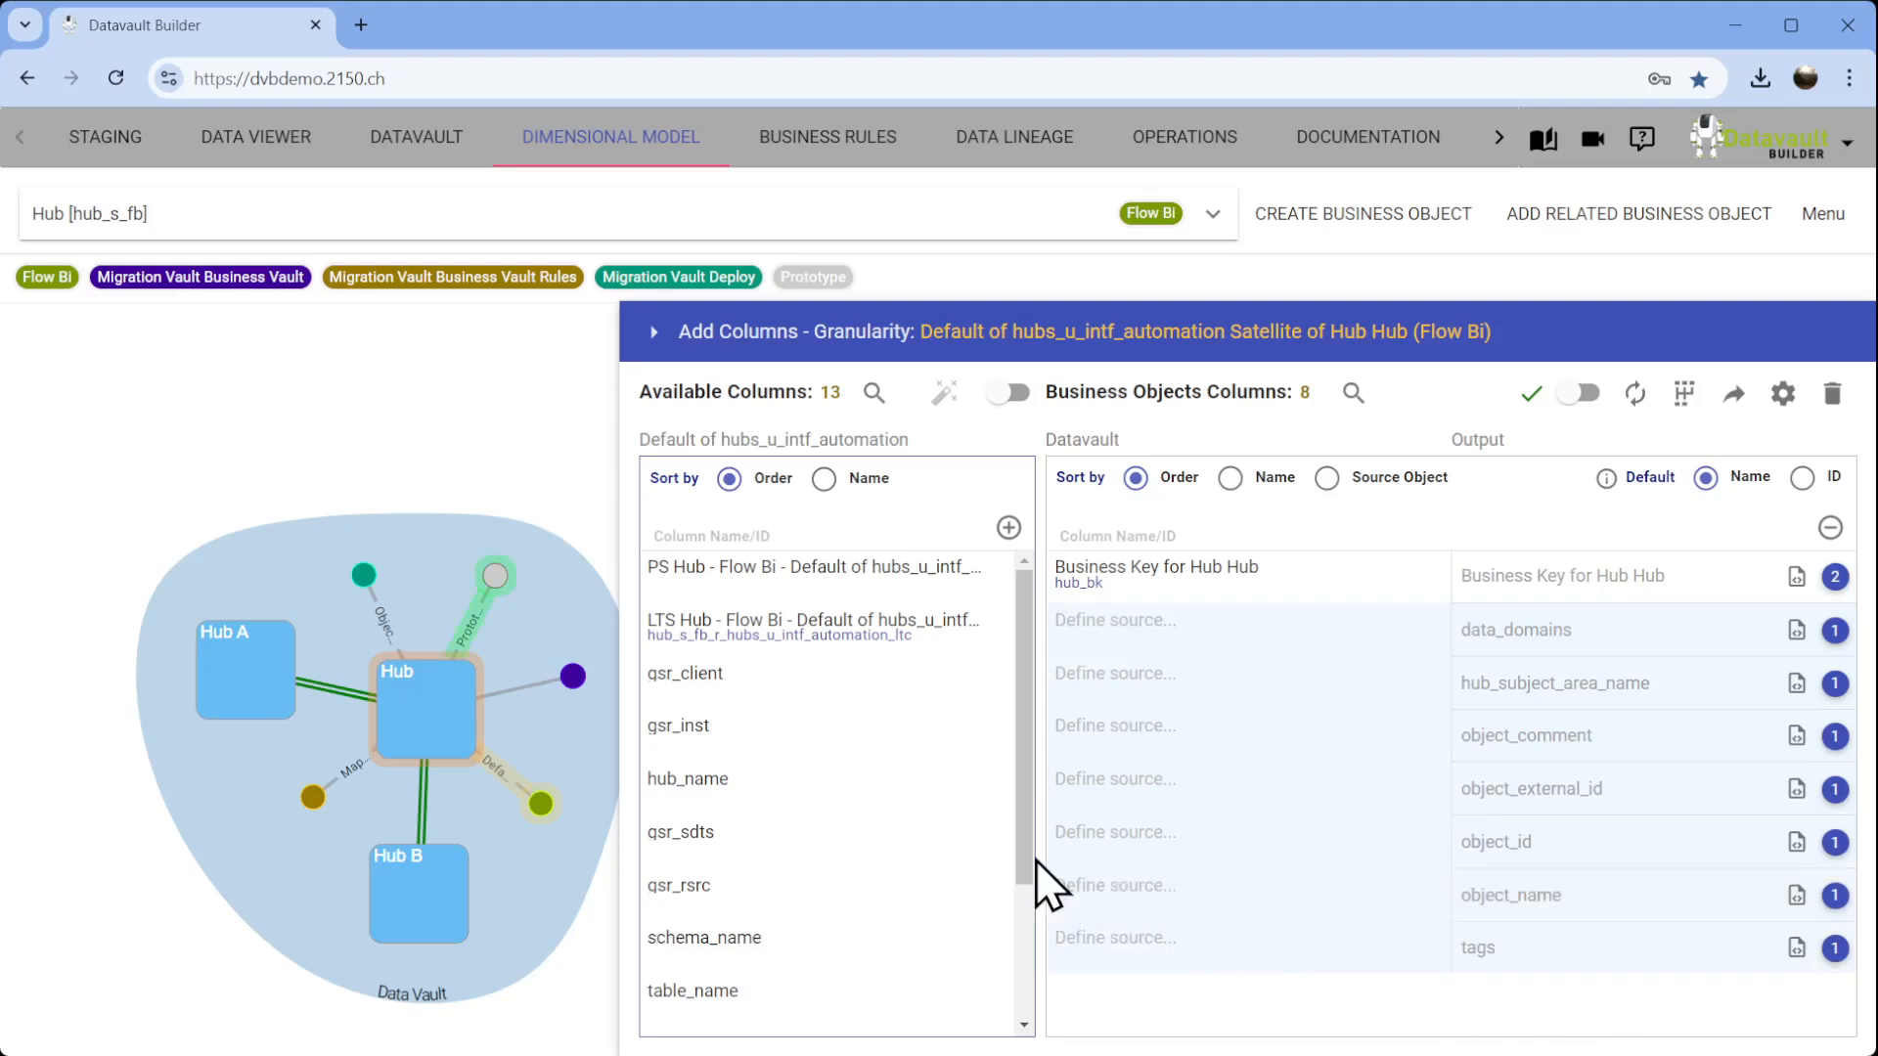
# Map schema_name to the output column hub_subject_area_name and comments to object_comment, confirming both replacements.
pyautogui.moveTo(1031, 849); pyautogui.dragTo(1045, 941)
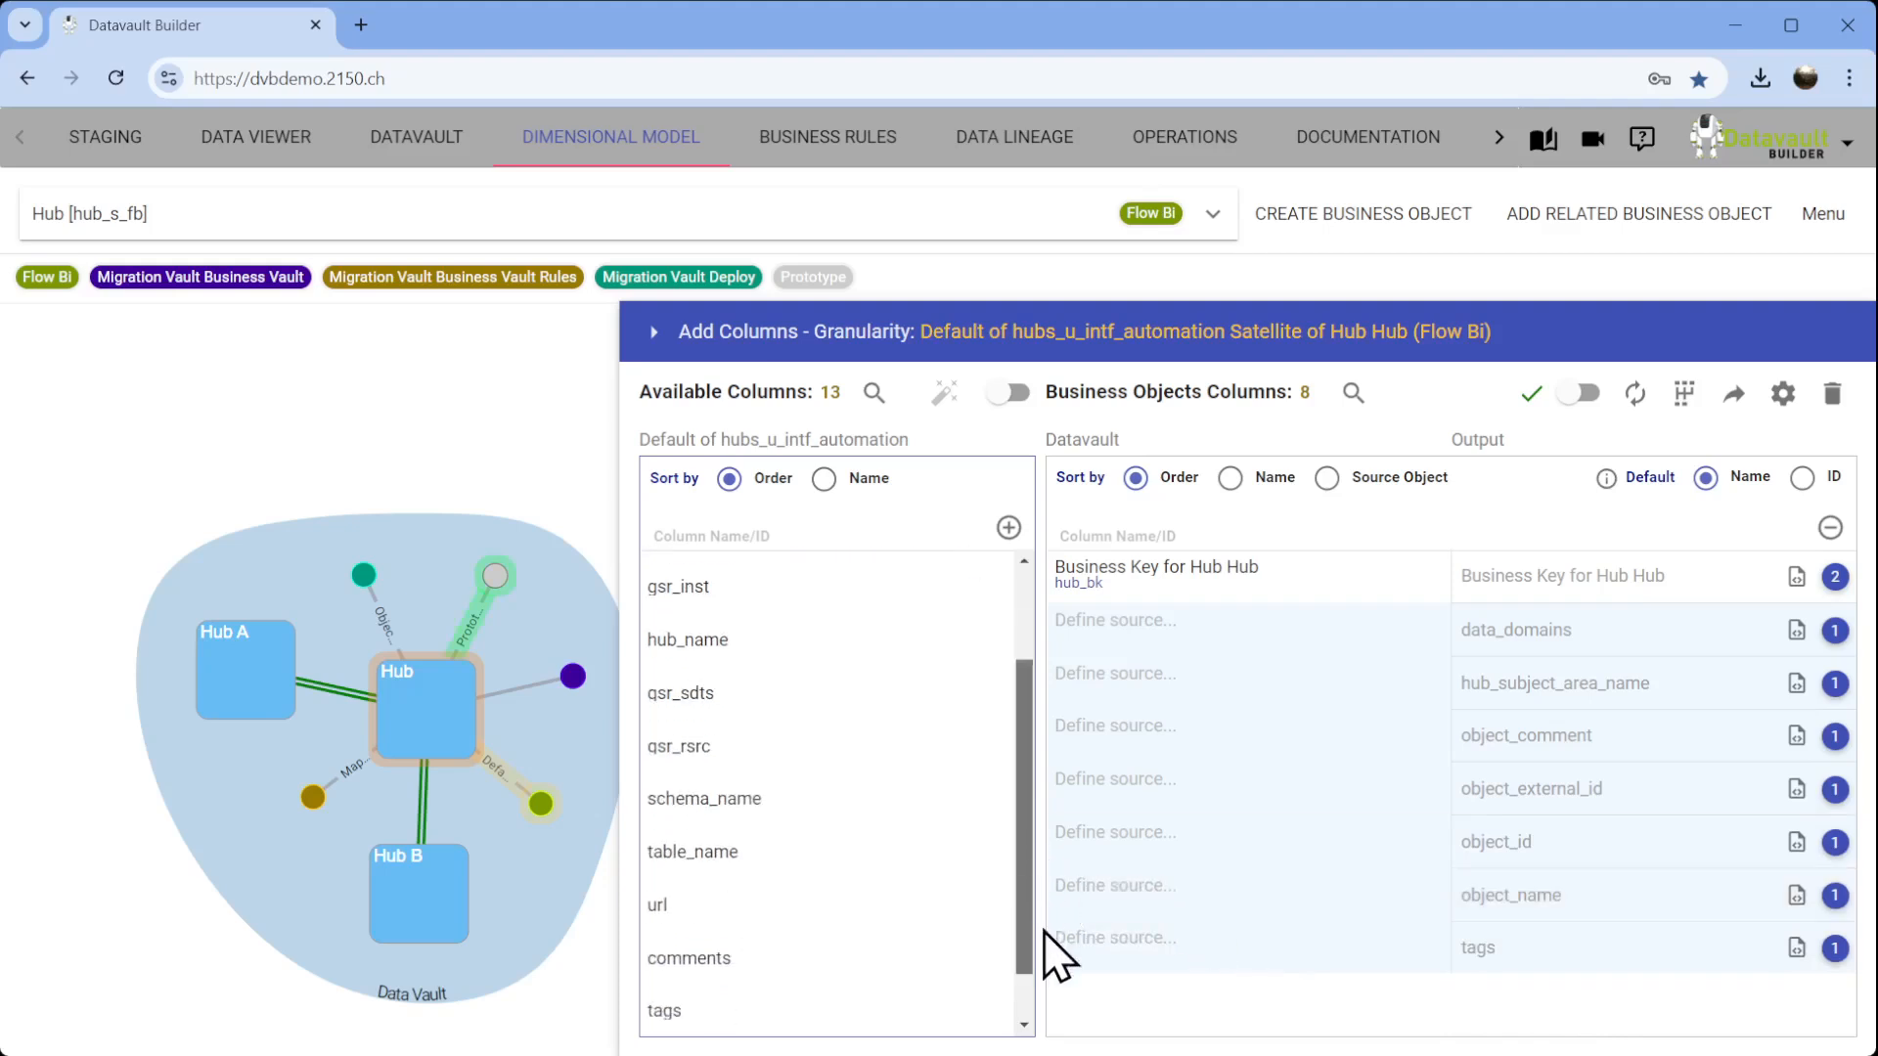
pyautogui.moveTo(836, 797); pyautogui.dragTo(1618, 703)
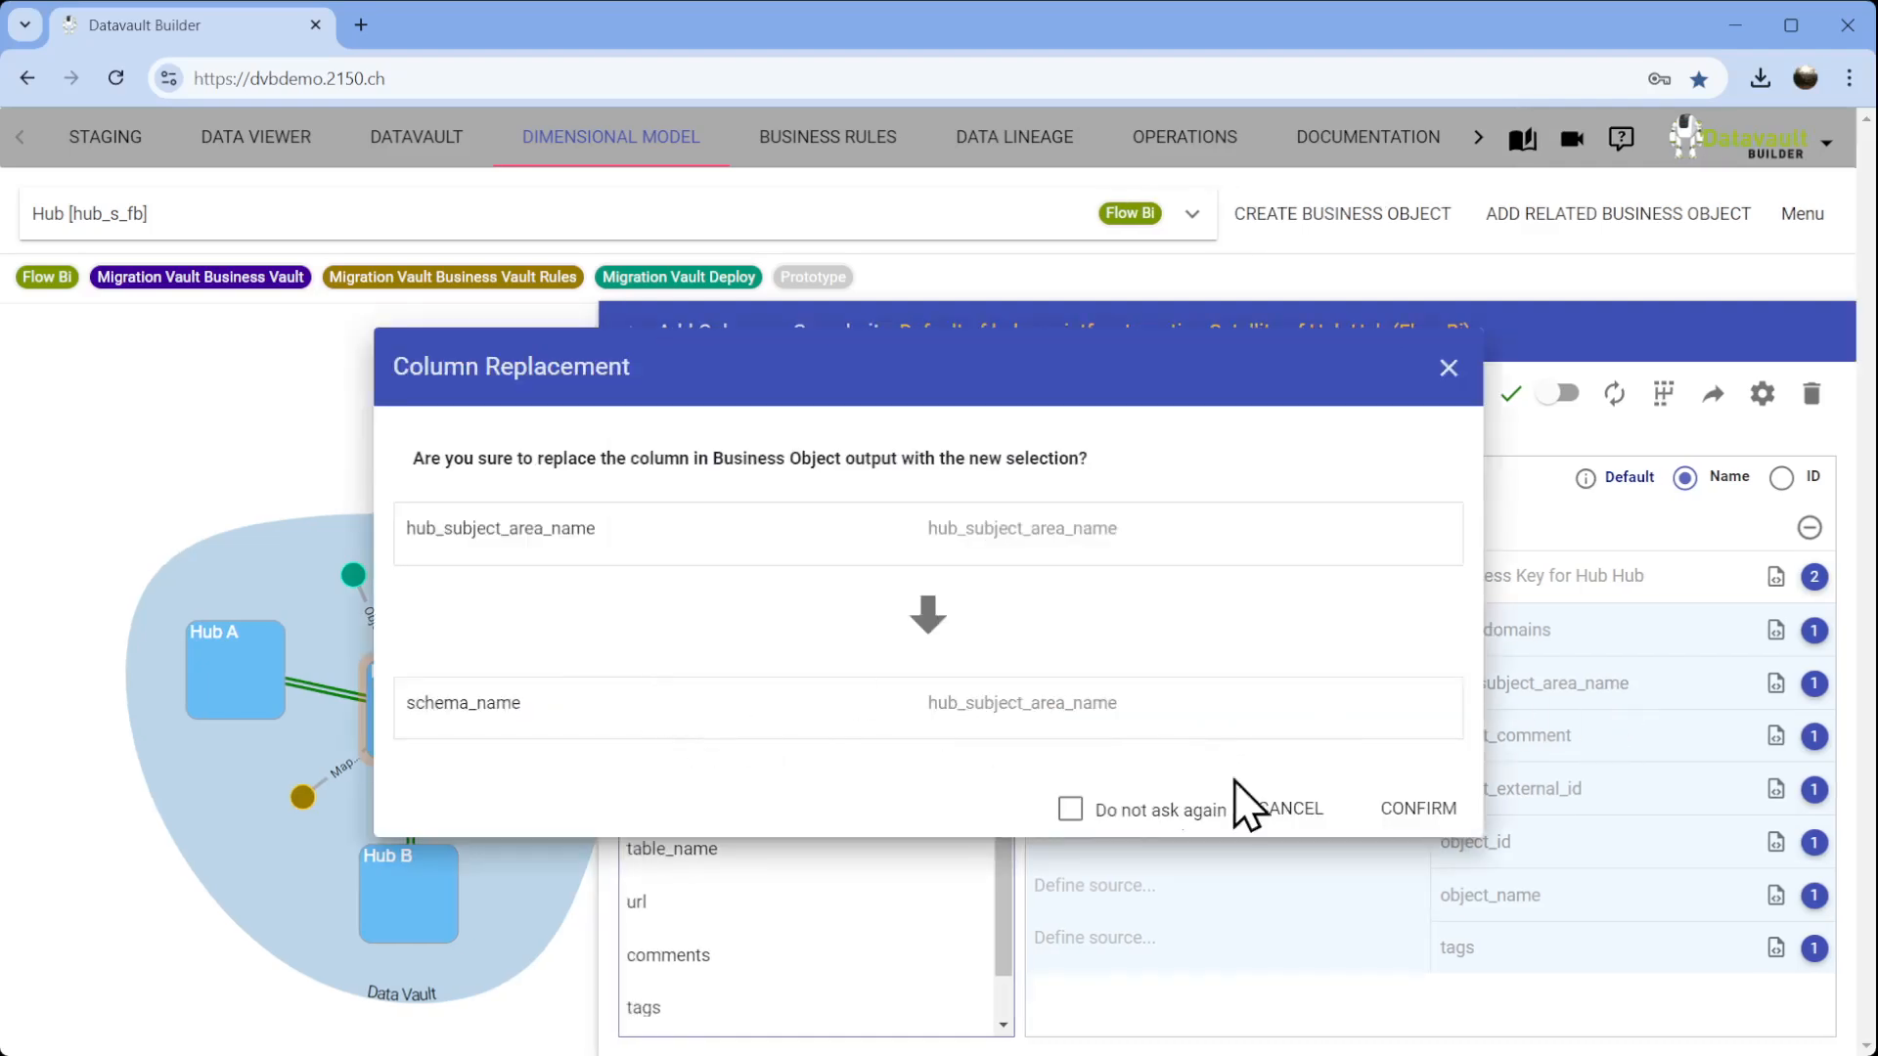
pyautogui.click(1420, 810)
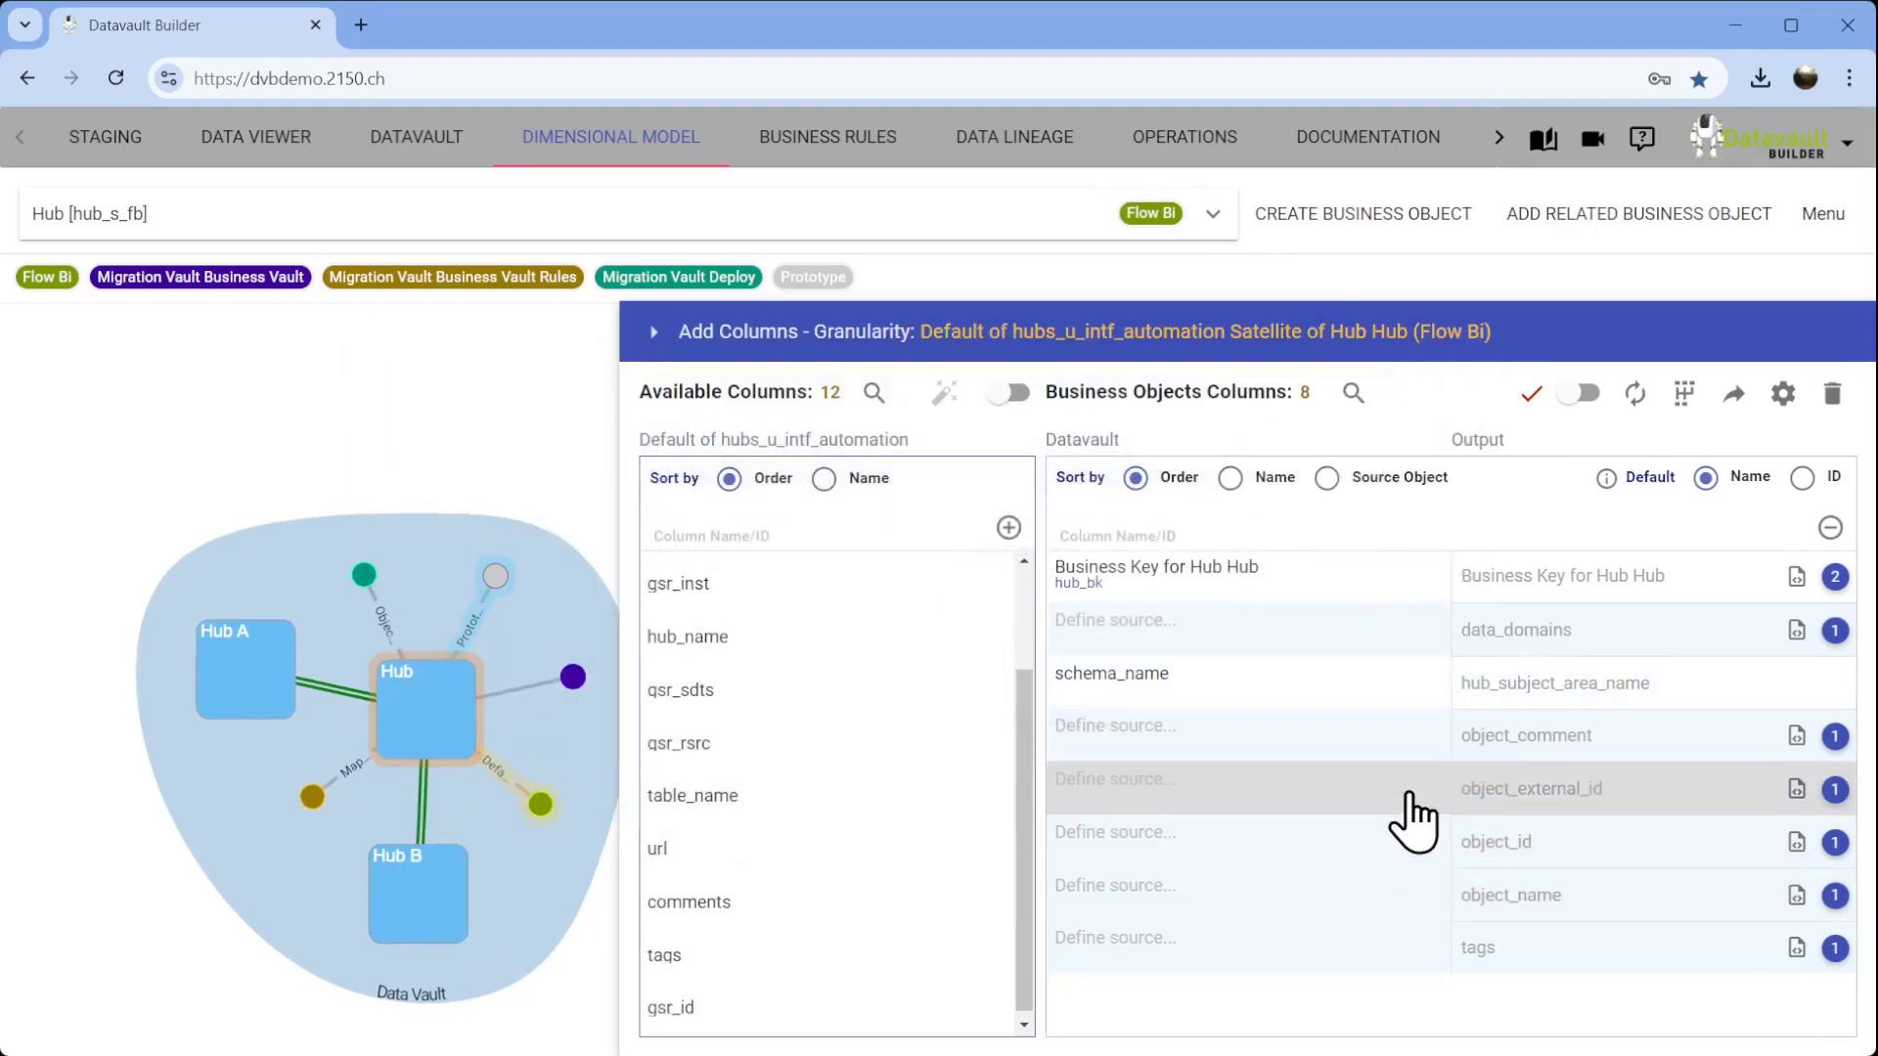
pyautogui.moveTo(825, 926); pyautogui.dragTo(1257, 787)
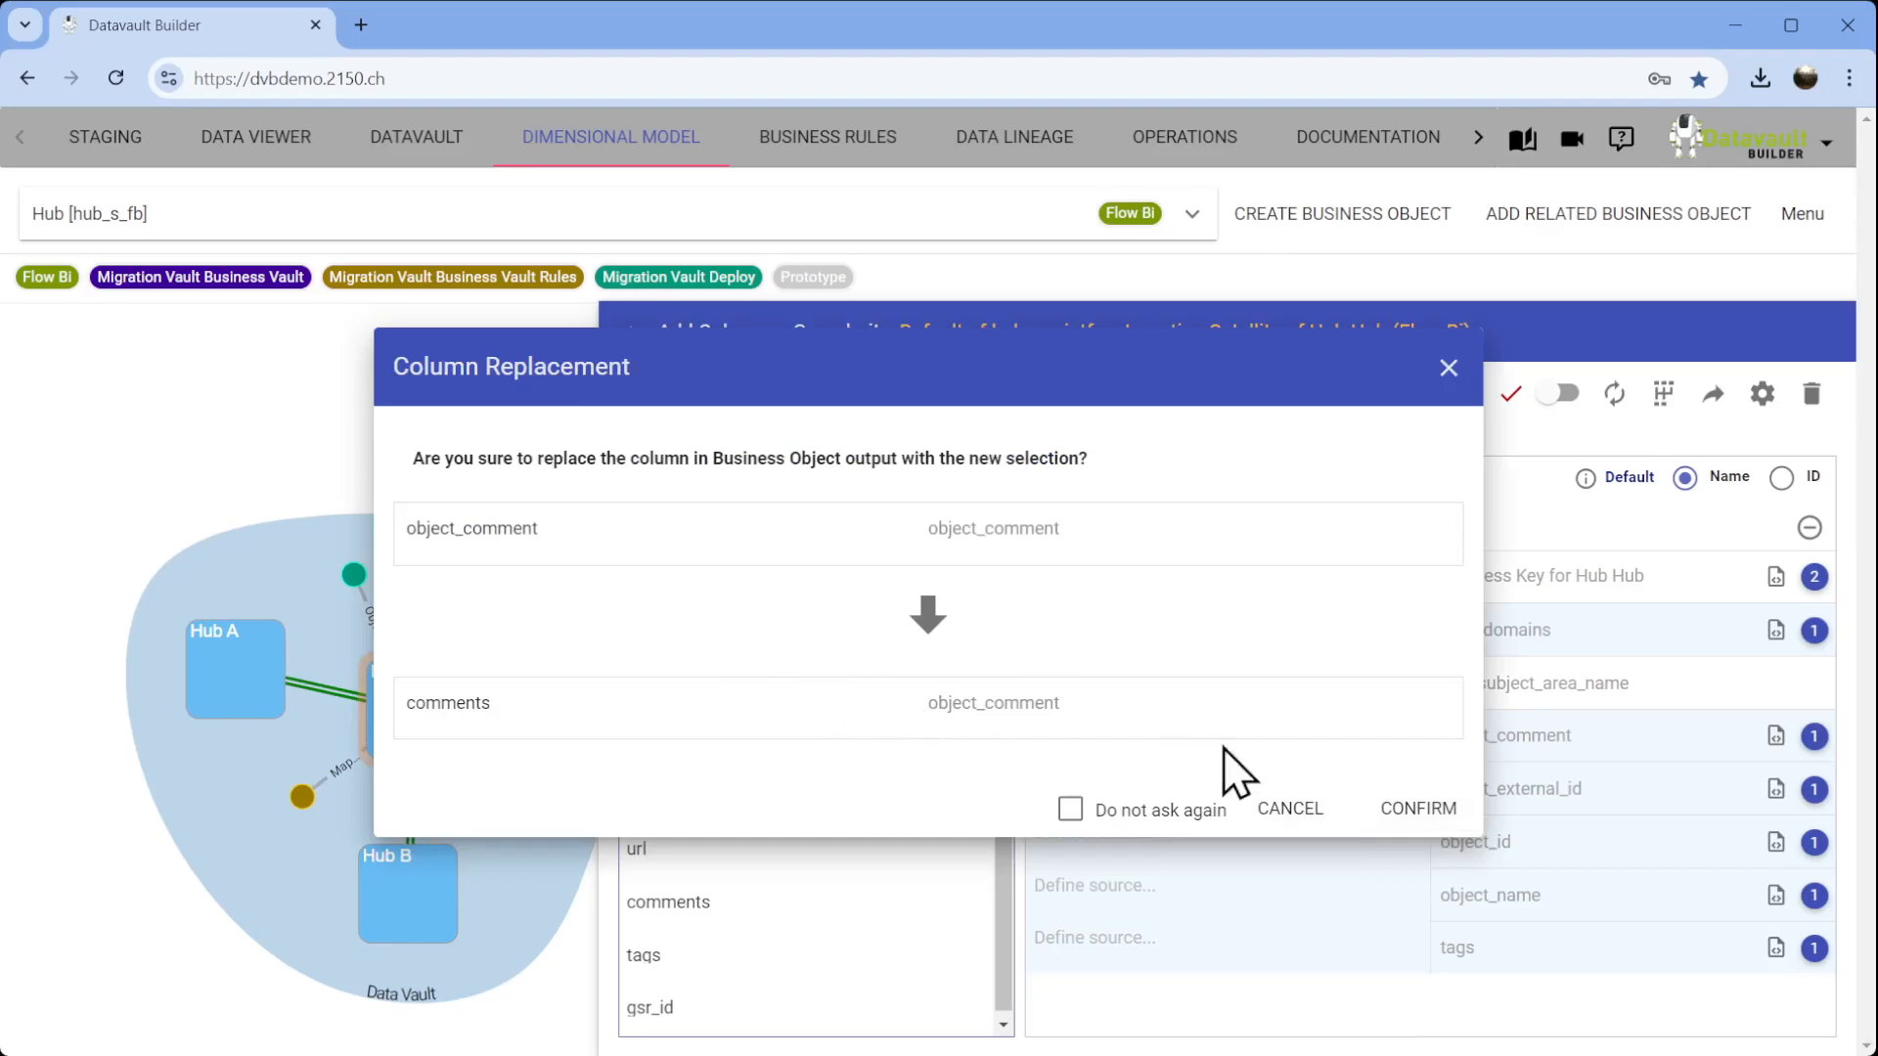
pyautogui.click(1421, 810)
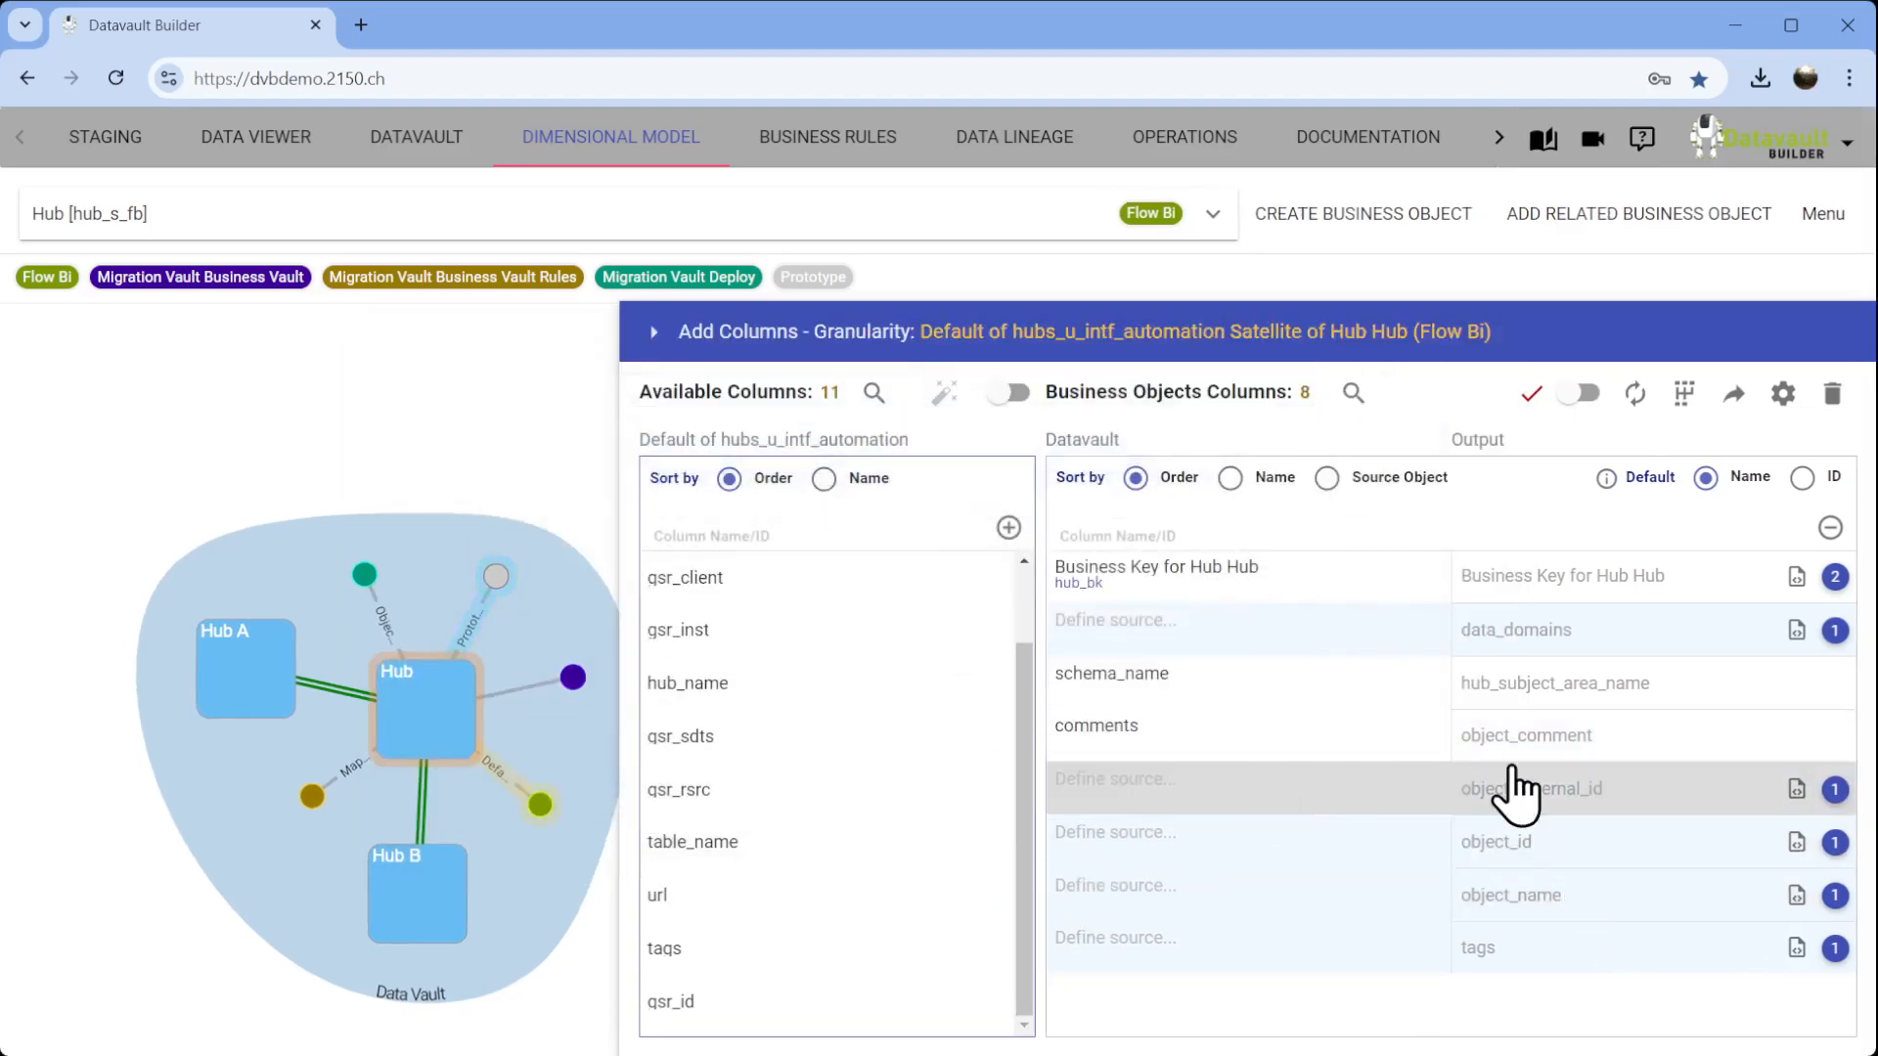
# Map hub_name to the output column object_external_id and table_name to object_name, confirming both replacements.
pyautogui.moveTo(1023, 846); pyautogui.dragTo(1036, 773)
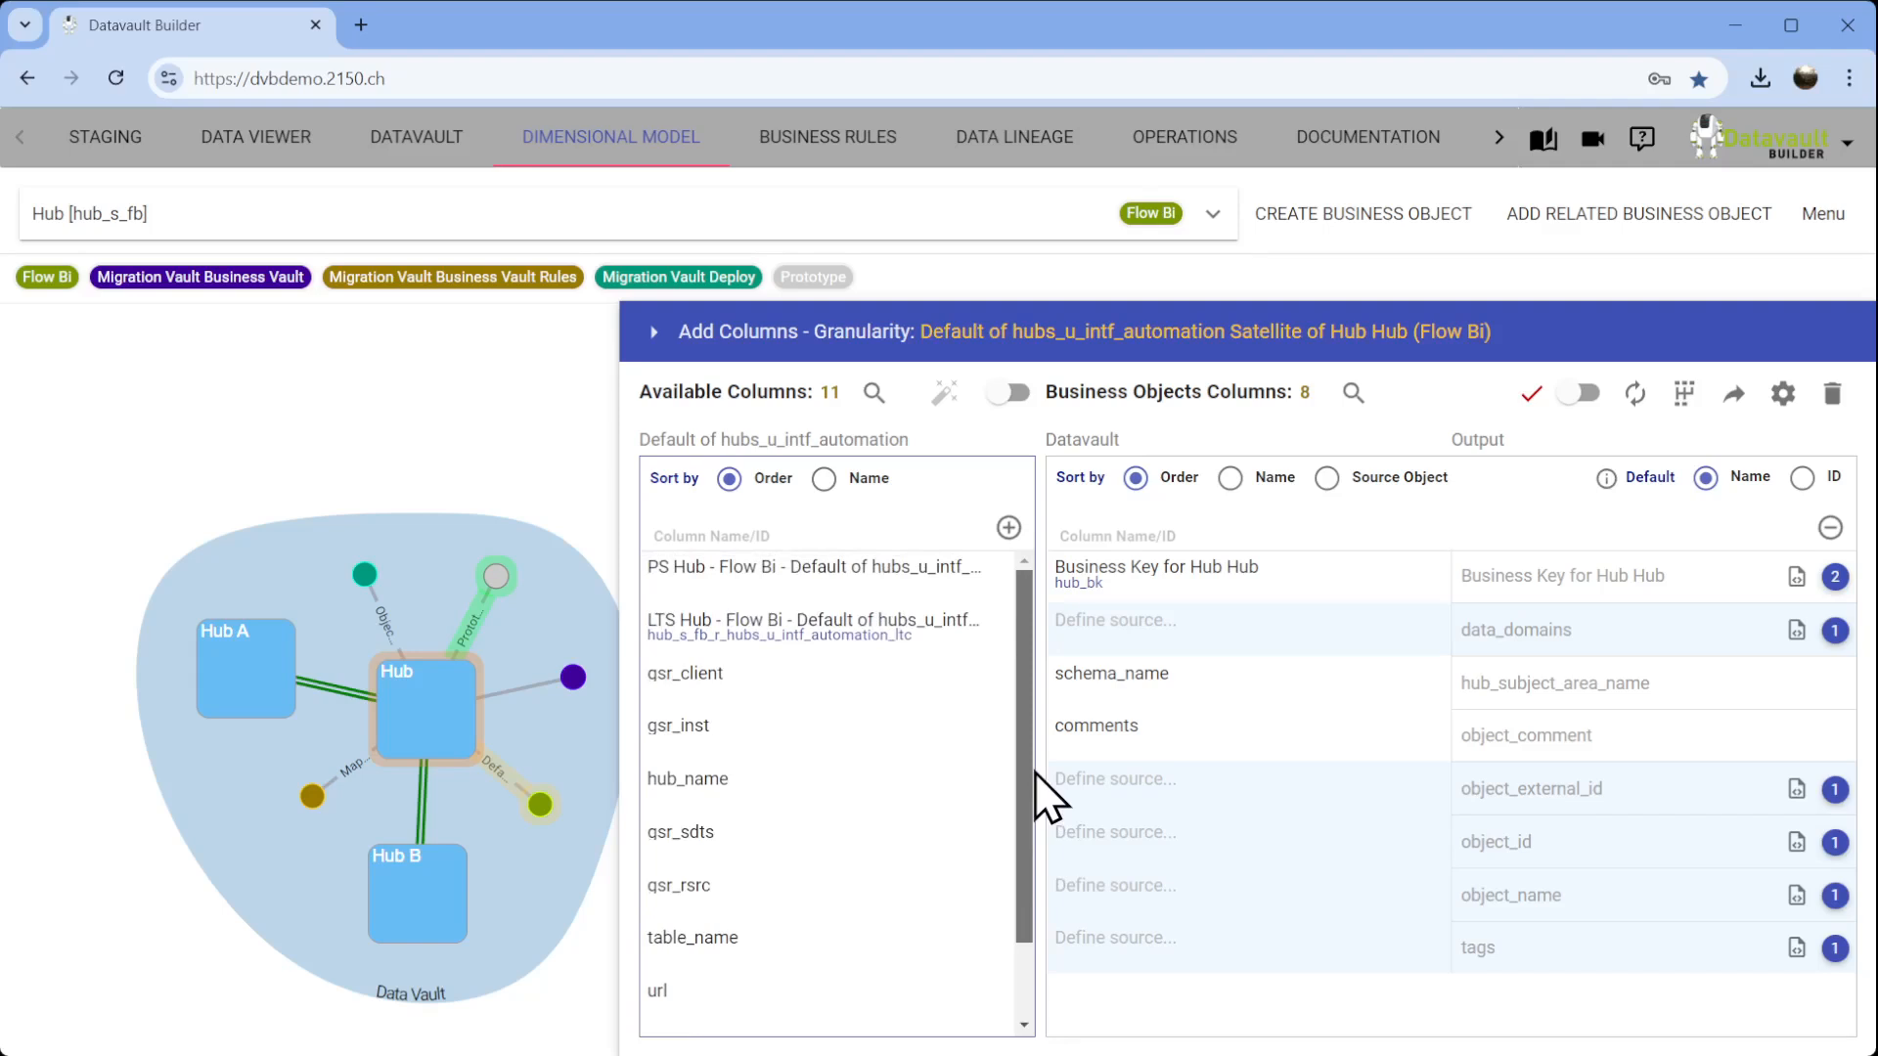
pyautogui.moveTo(863, 795); pyautogui.dragTo(1258, 851)
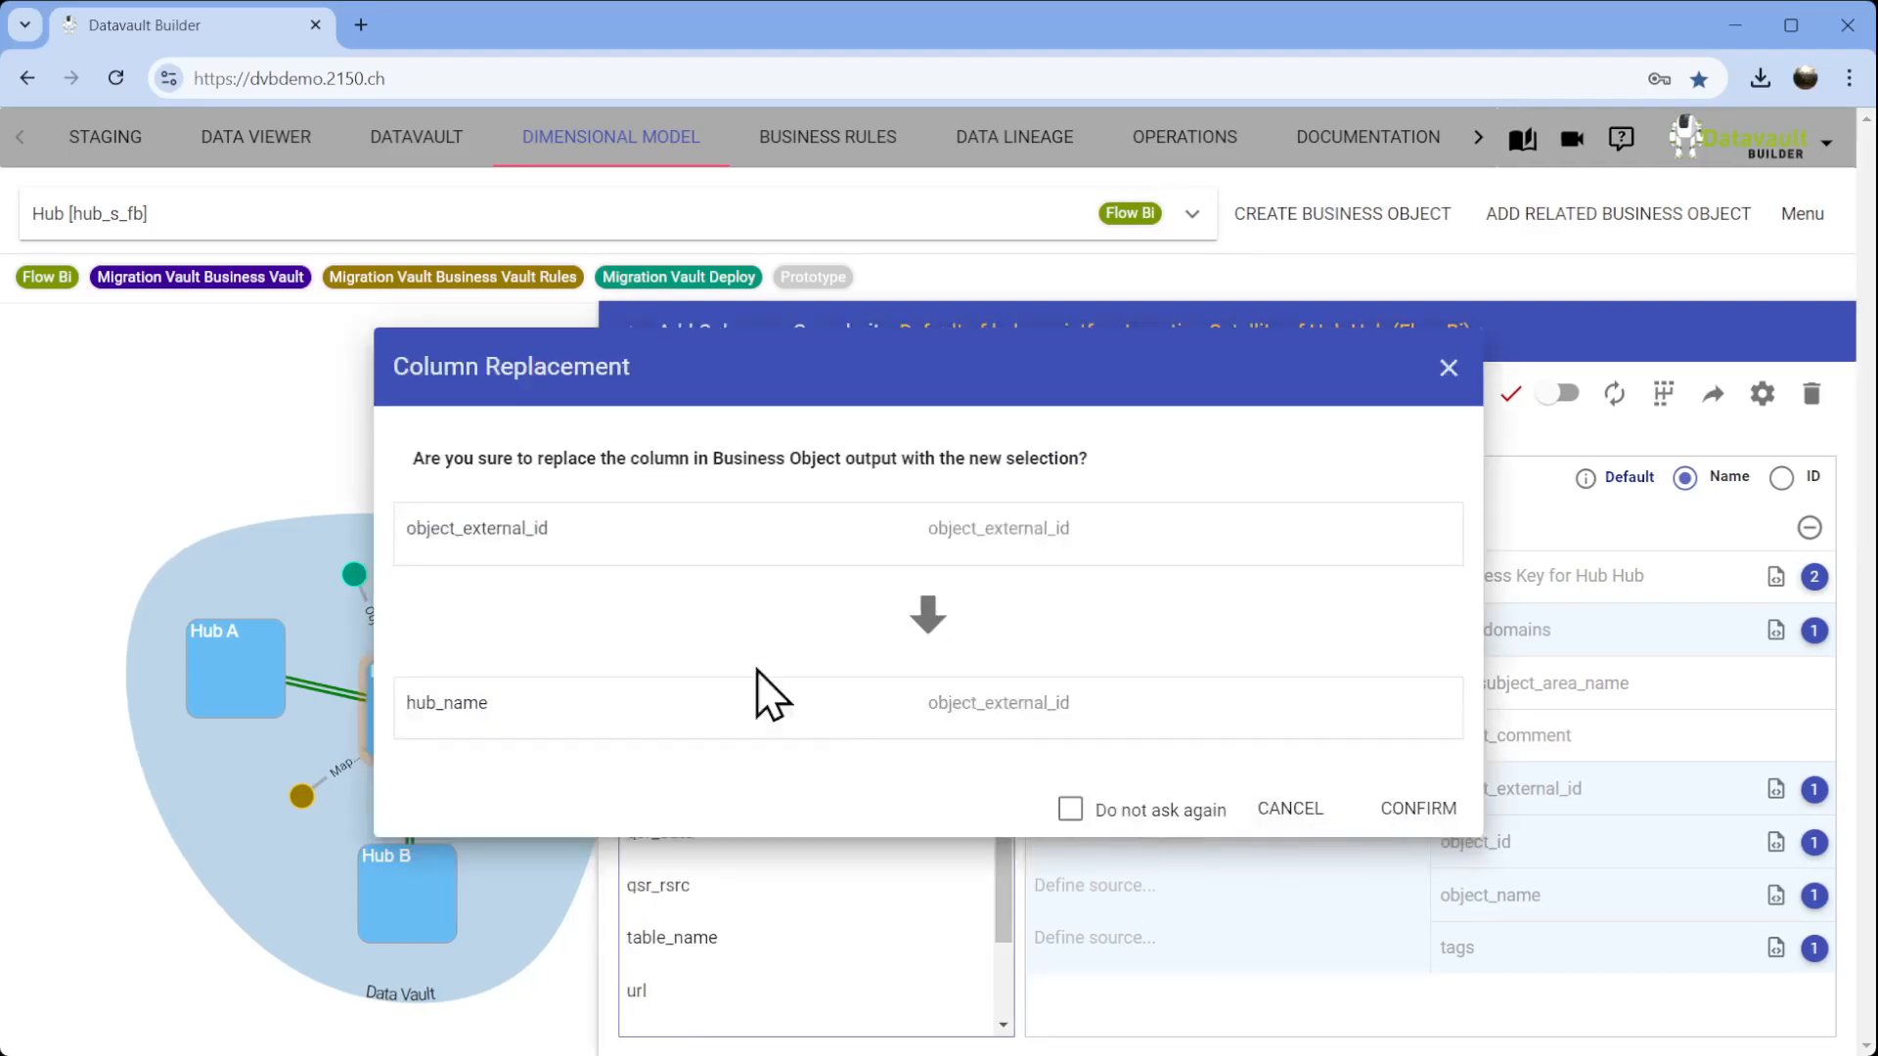
pyautogui.click(1421, 818)
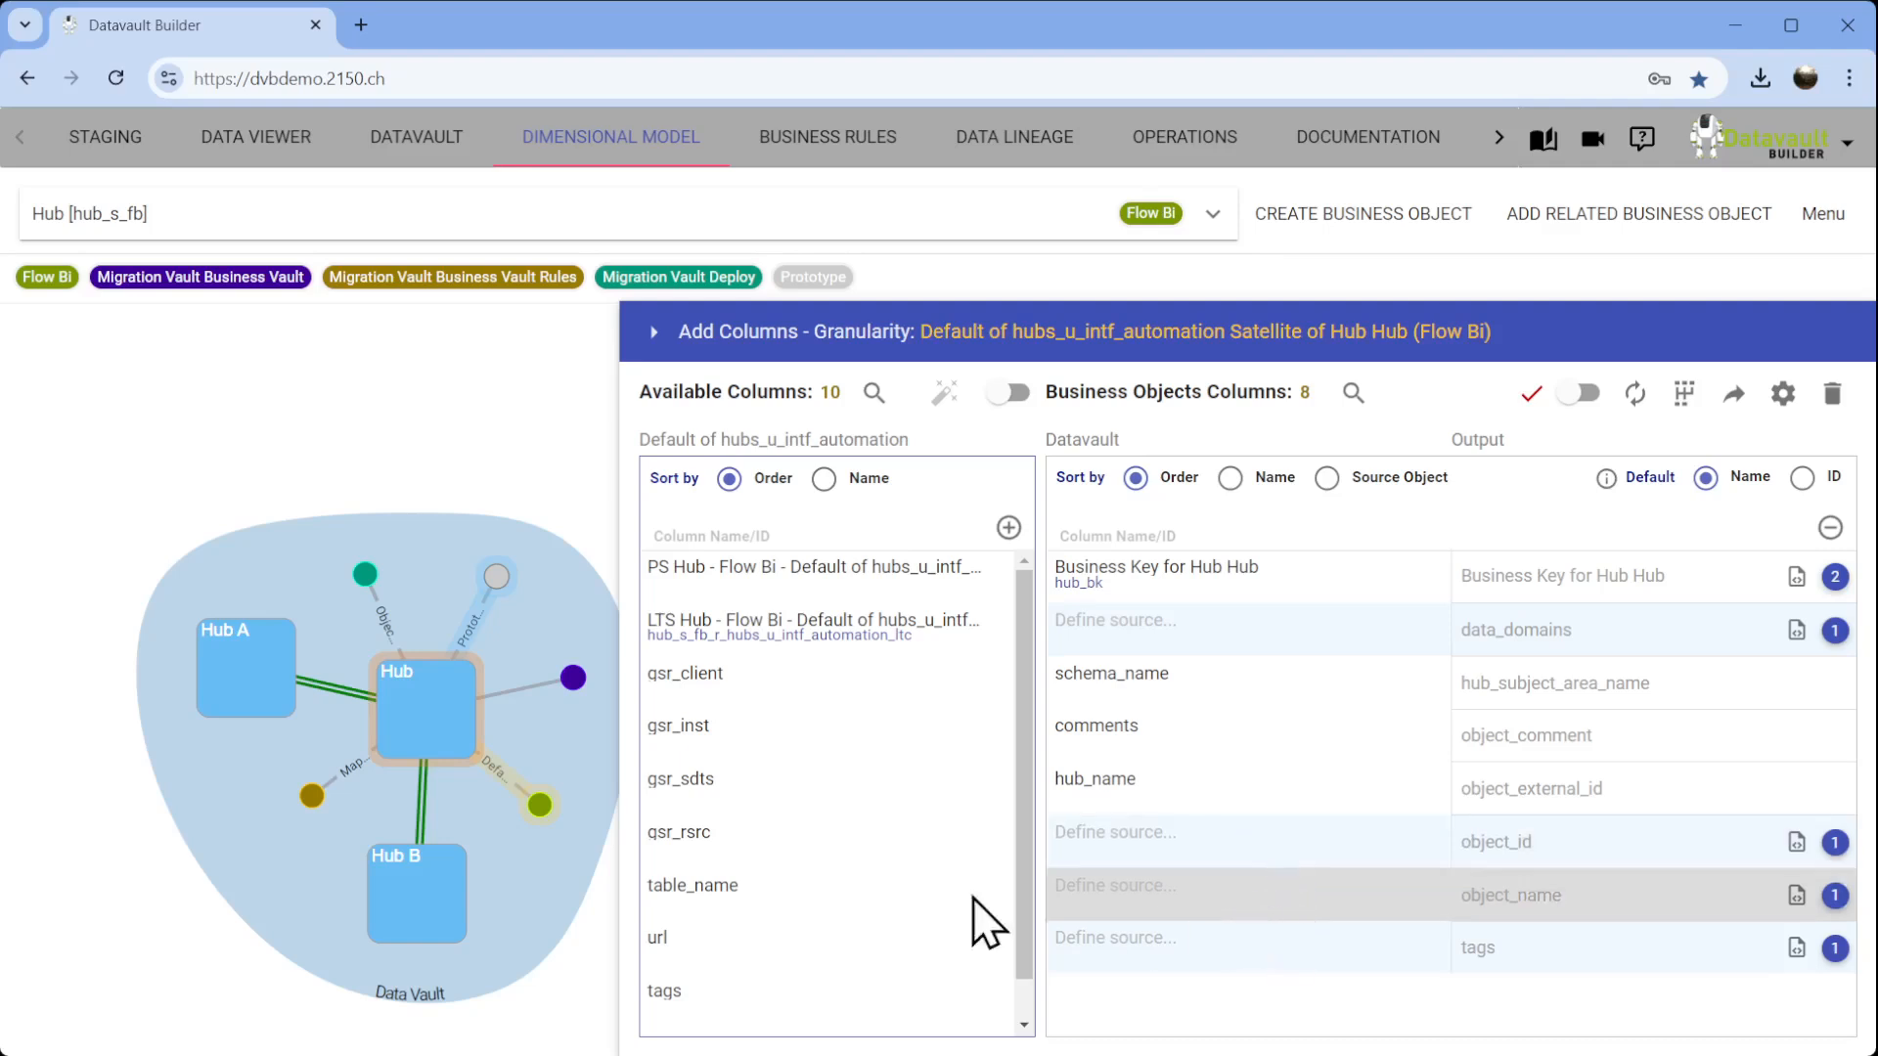
pyautogui.scroll(-1, 901, 905)
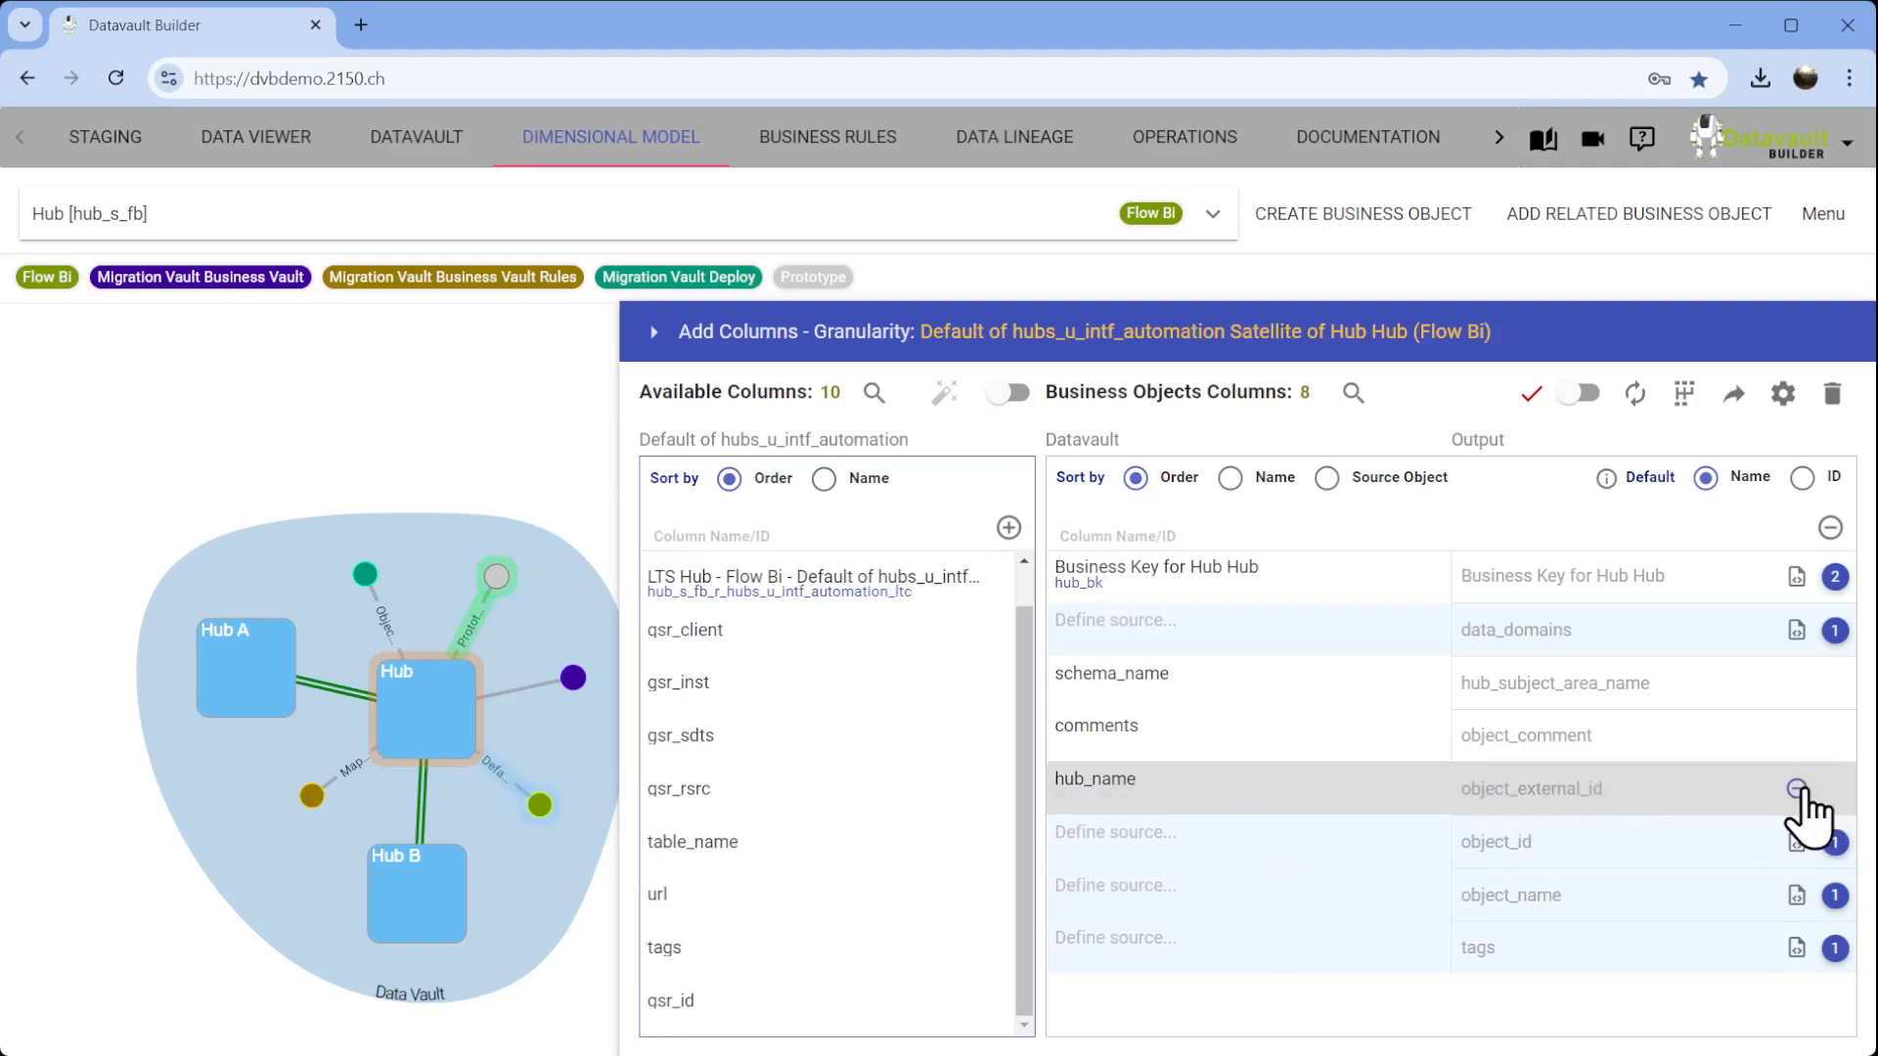
pyautogui.moveTo(831, 843); pyautogui.dragTo(1282, 952)
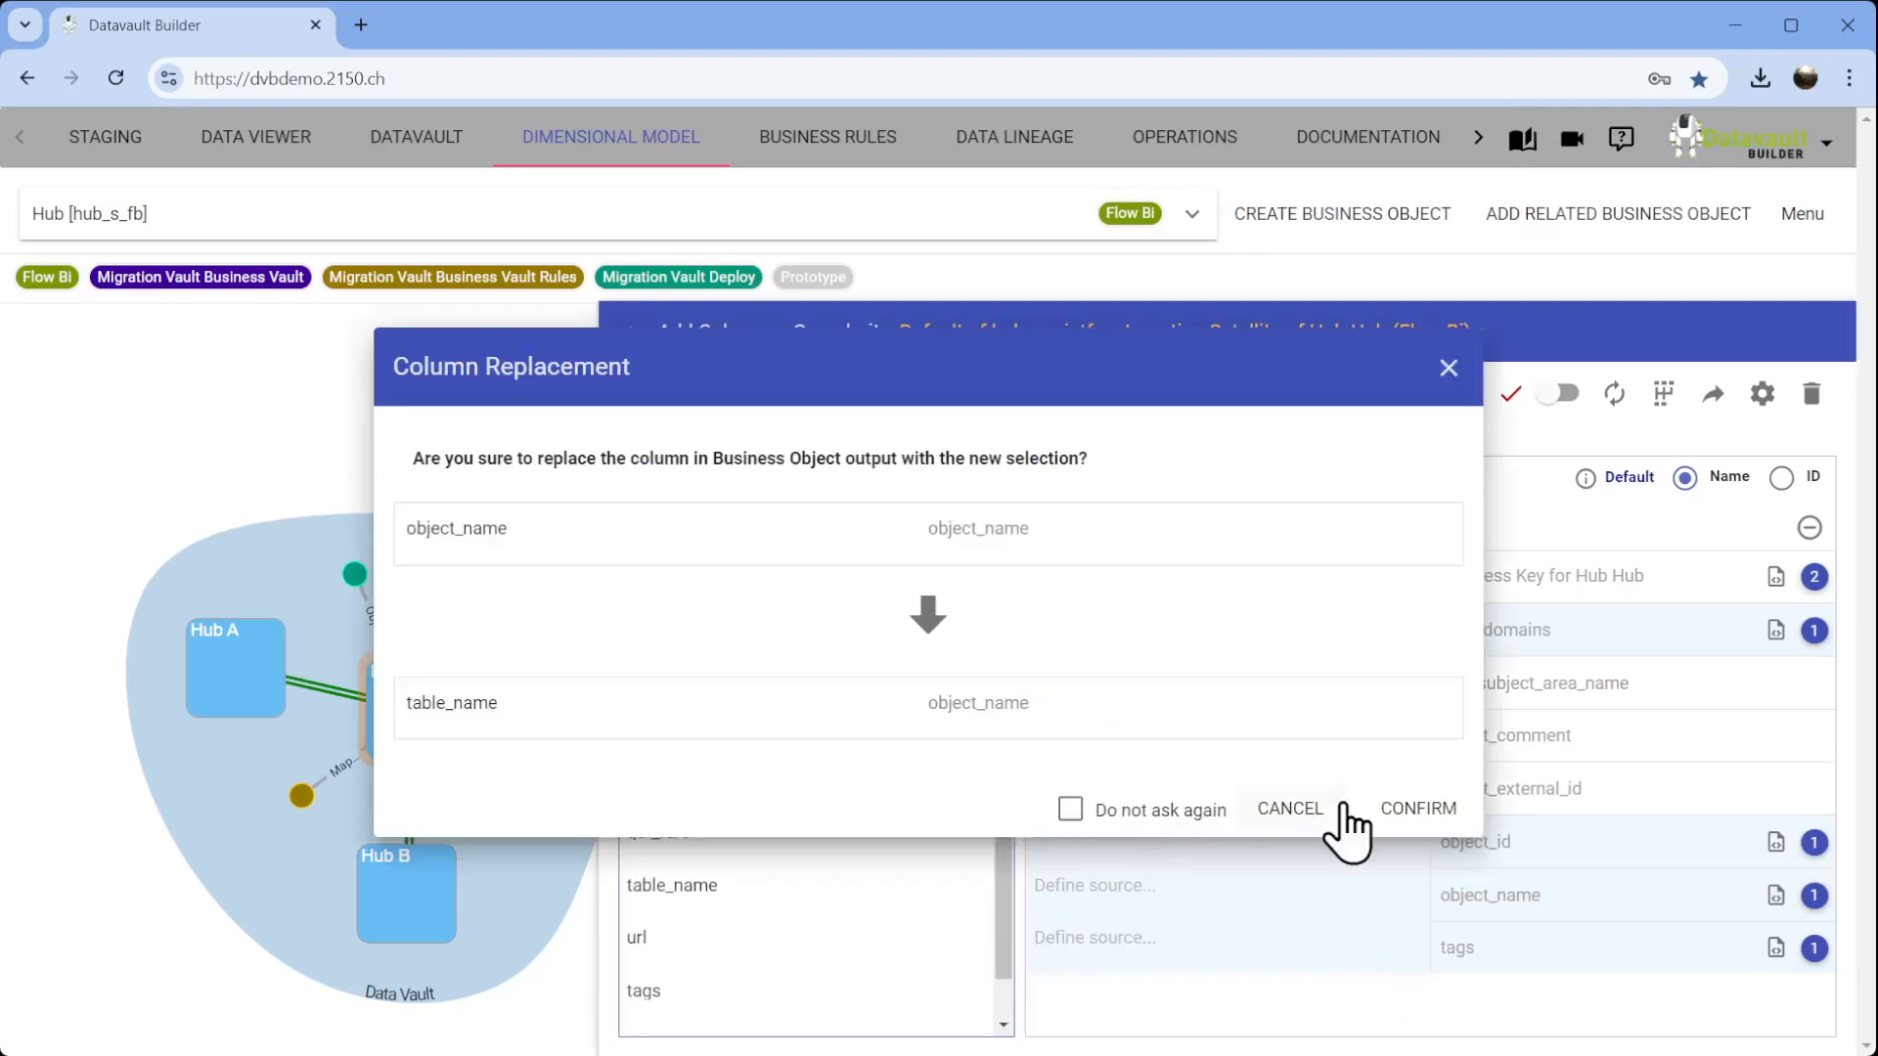
pyautogui.click(1421, 810)
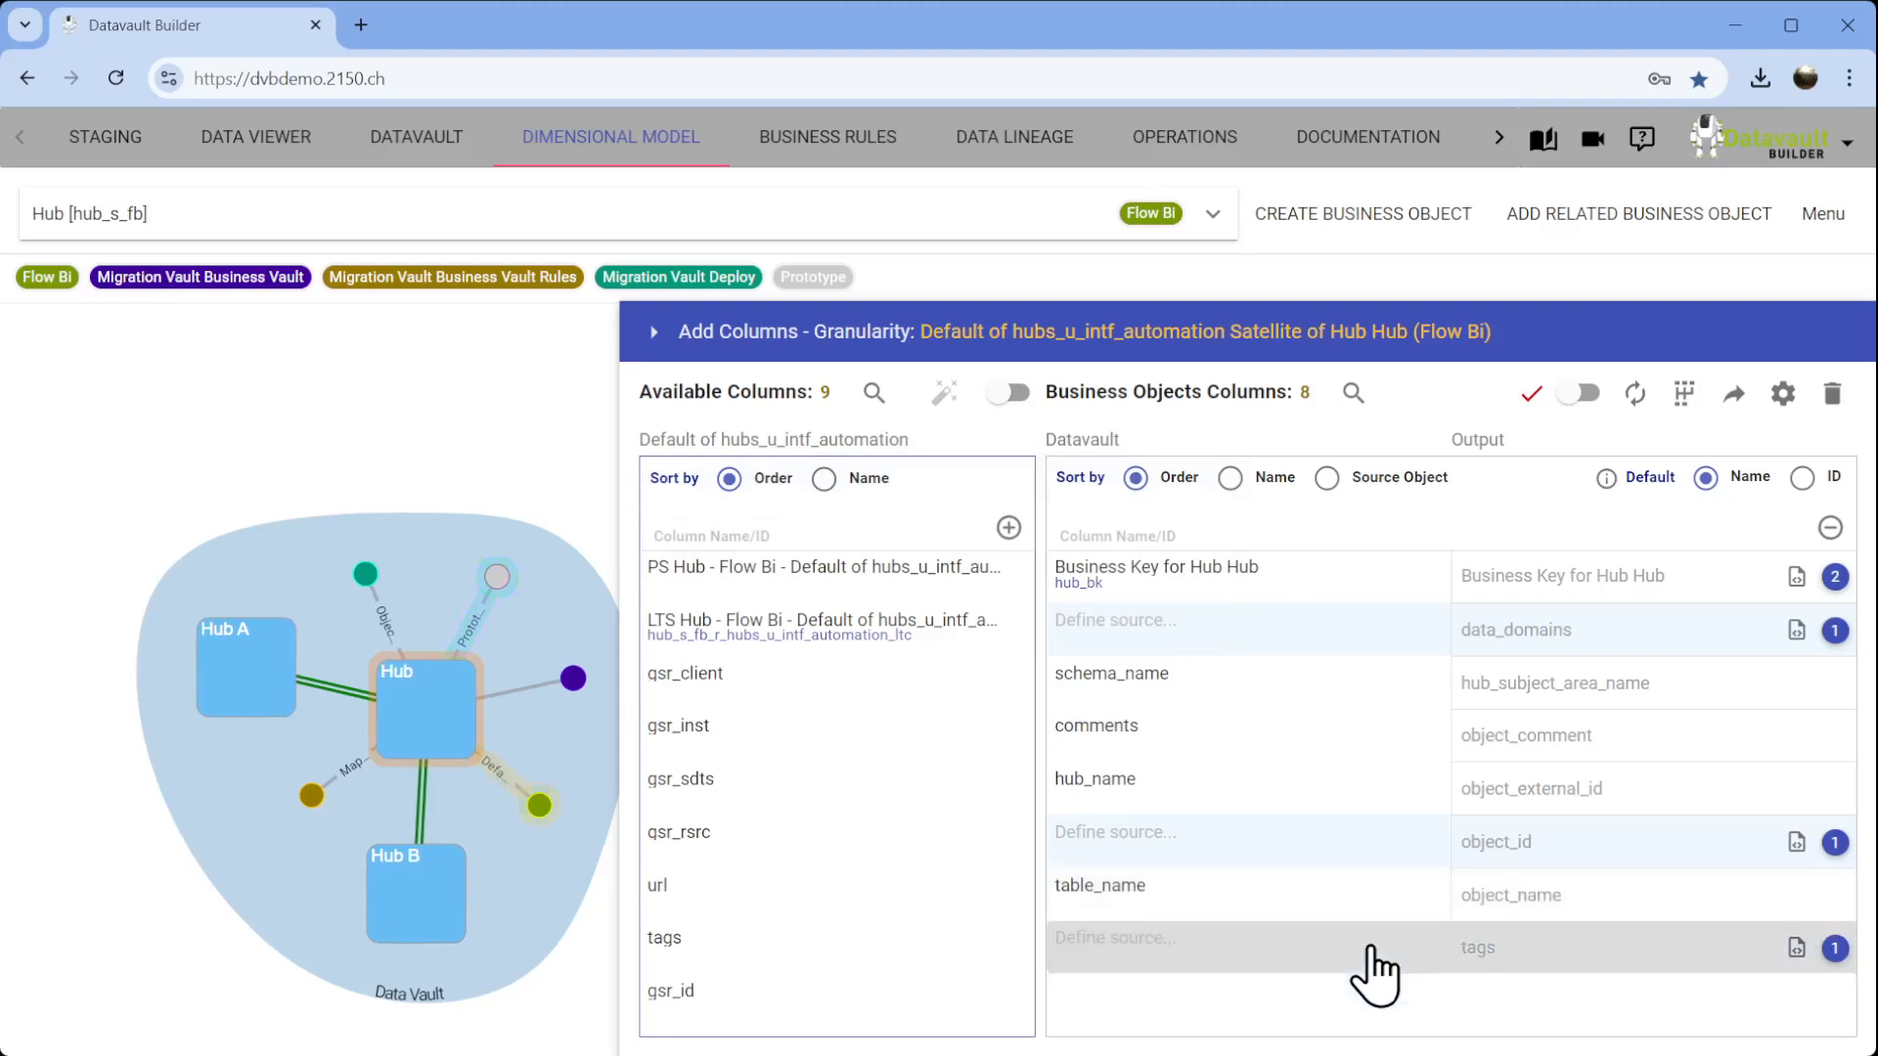
# Map the satellite's tags column to the output column tags and save the business object.
pyautogui.moveTo(885, 956); pyautogui.dragTo(1335, 1017)
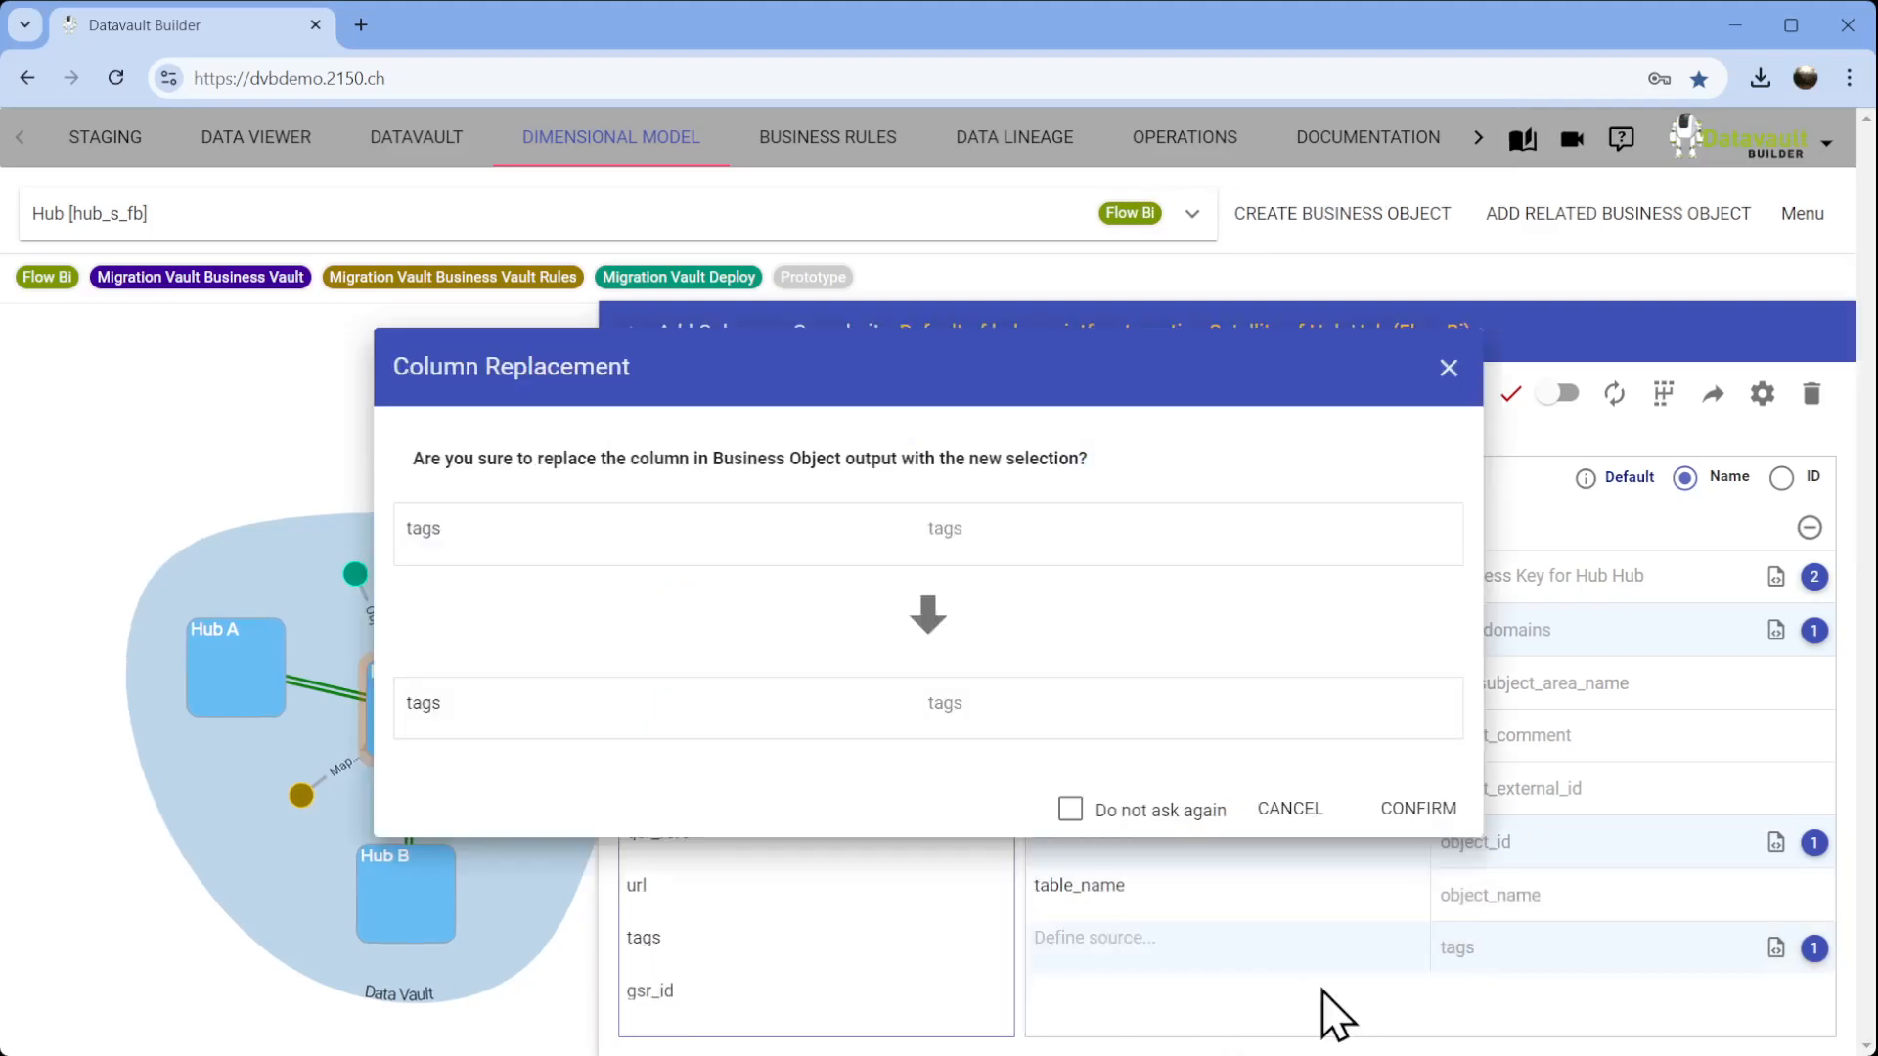
pyautogui.click(1399, 814)
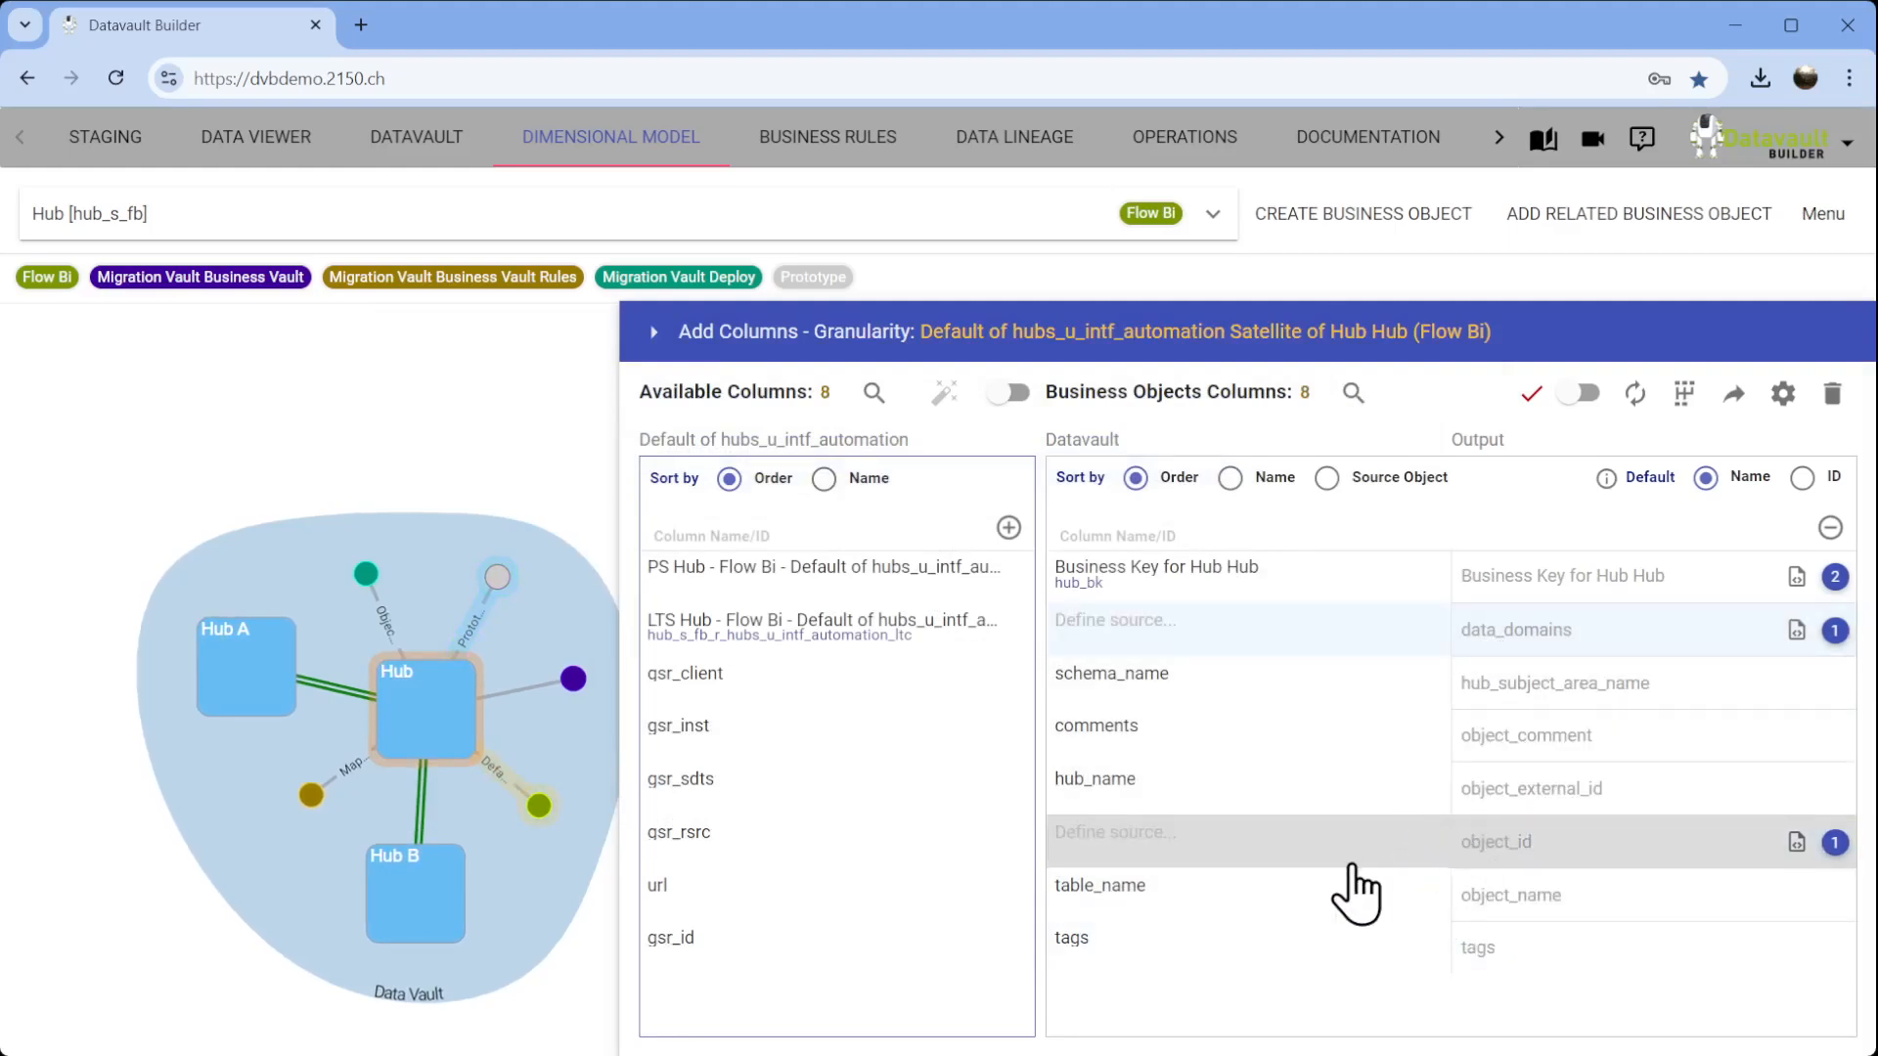
pyautogui.click(1531, 394)
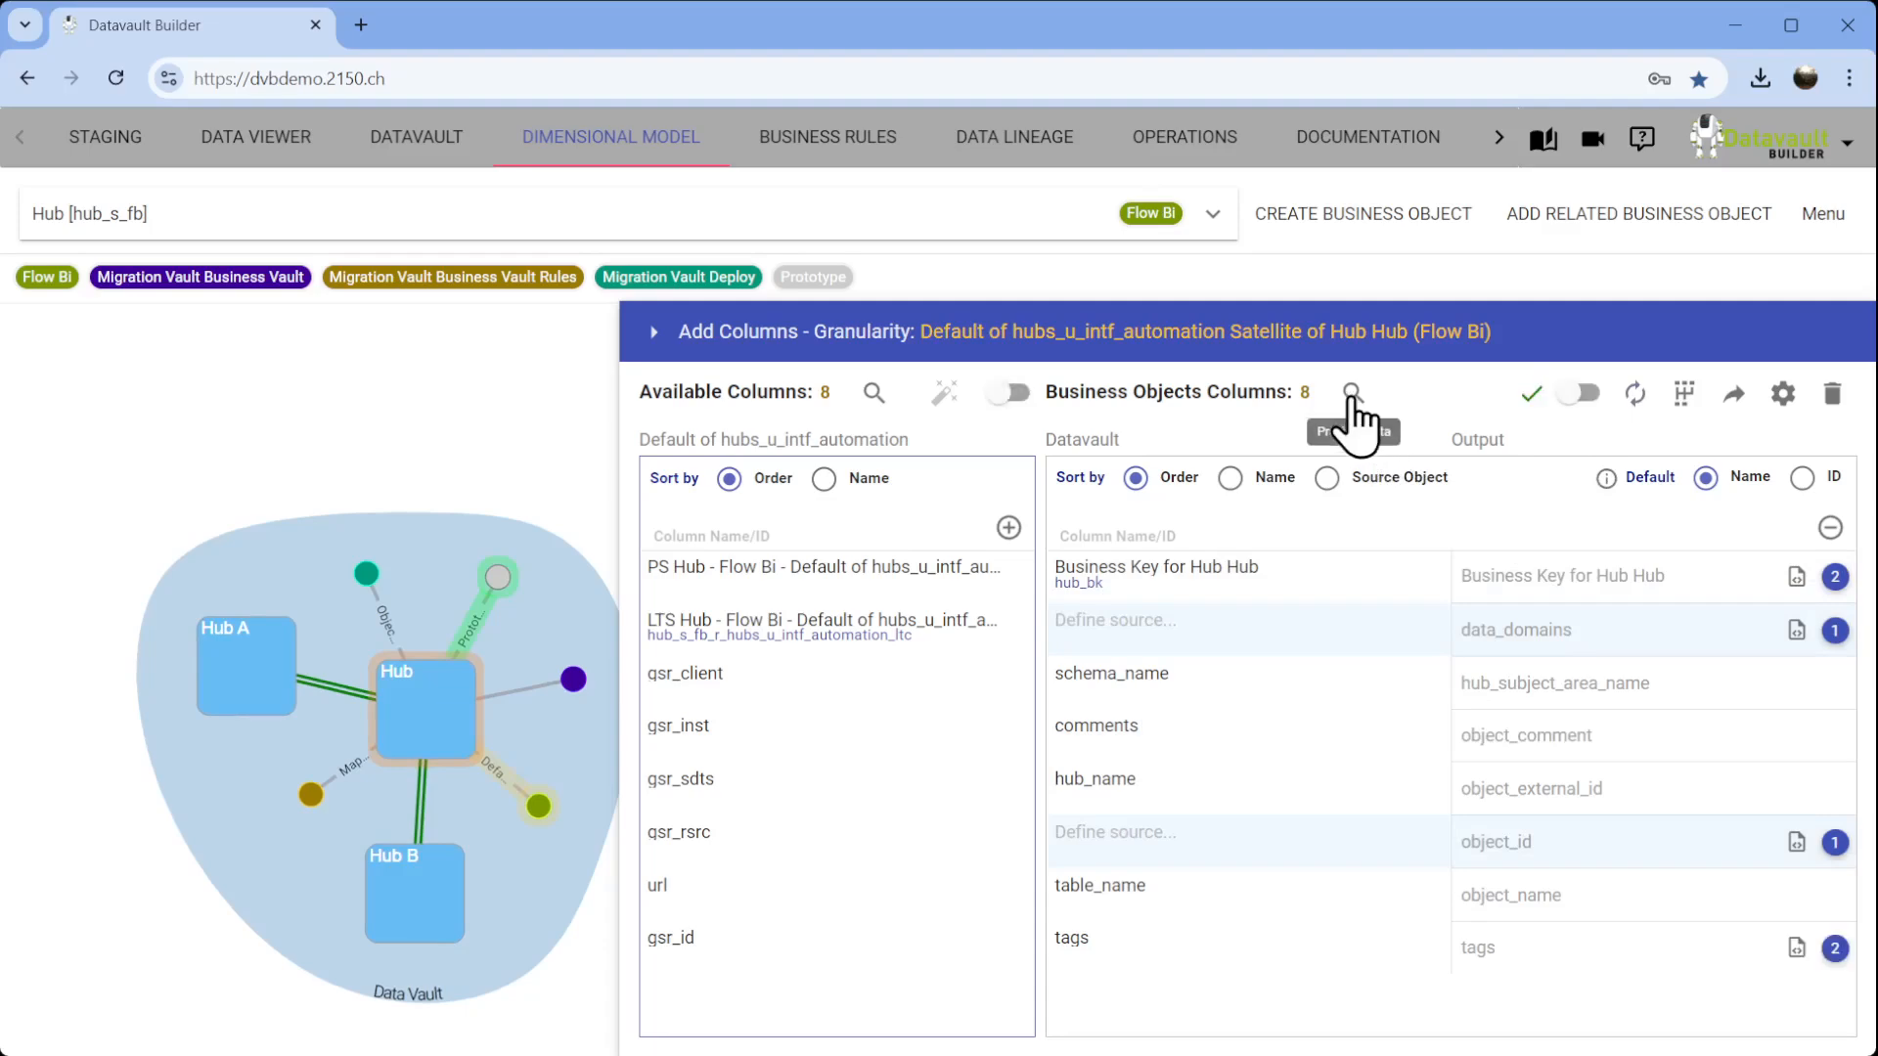
# Preview the data of the Flow Bi business object's columns.
pyautogui.click(1352, 394)
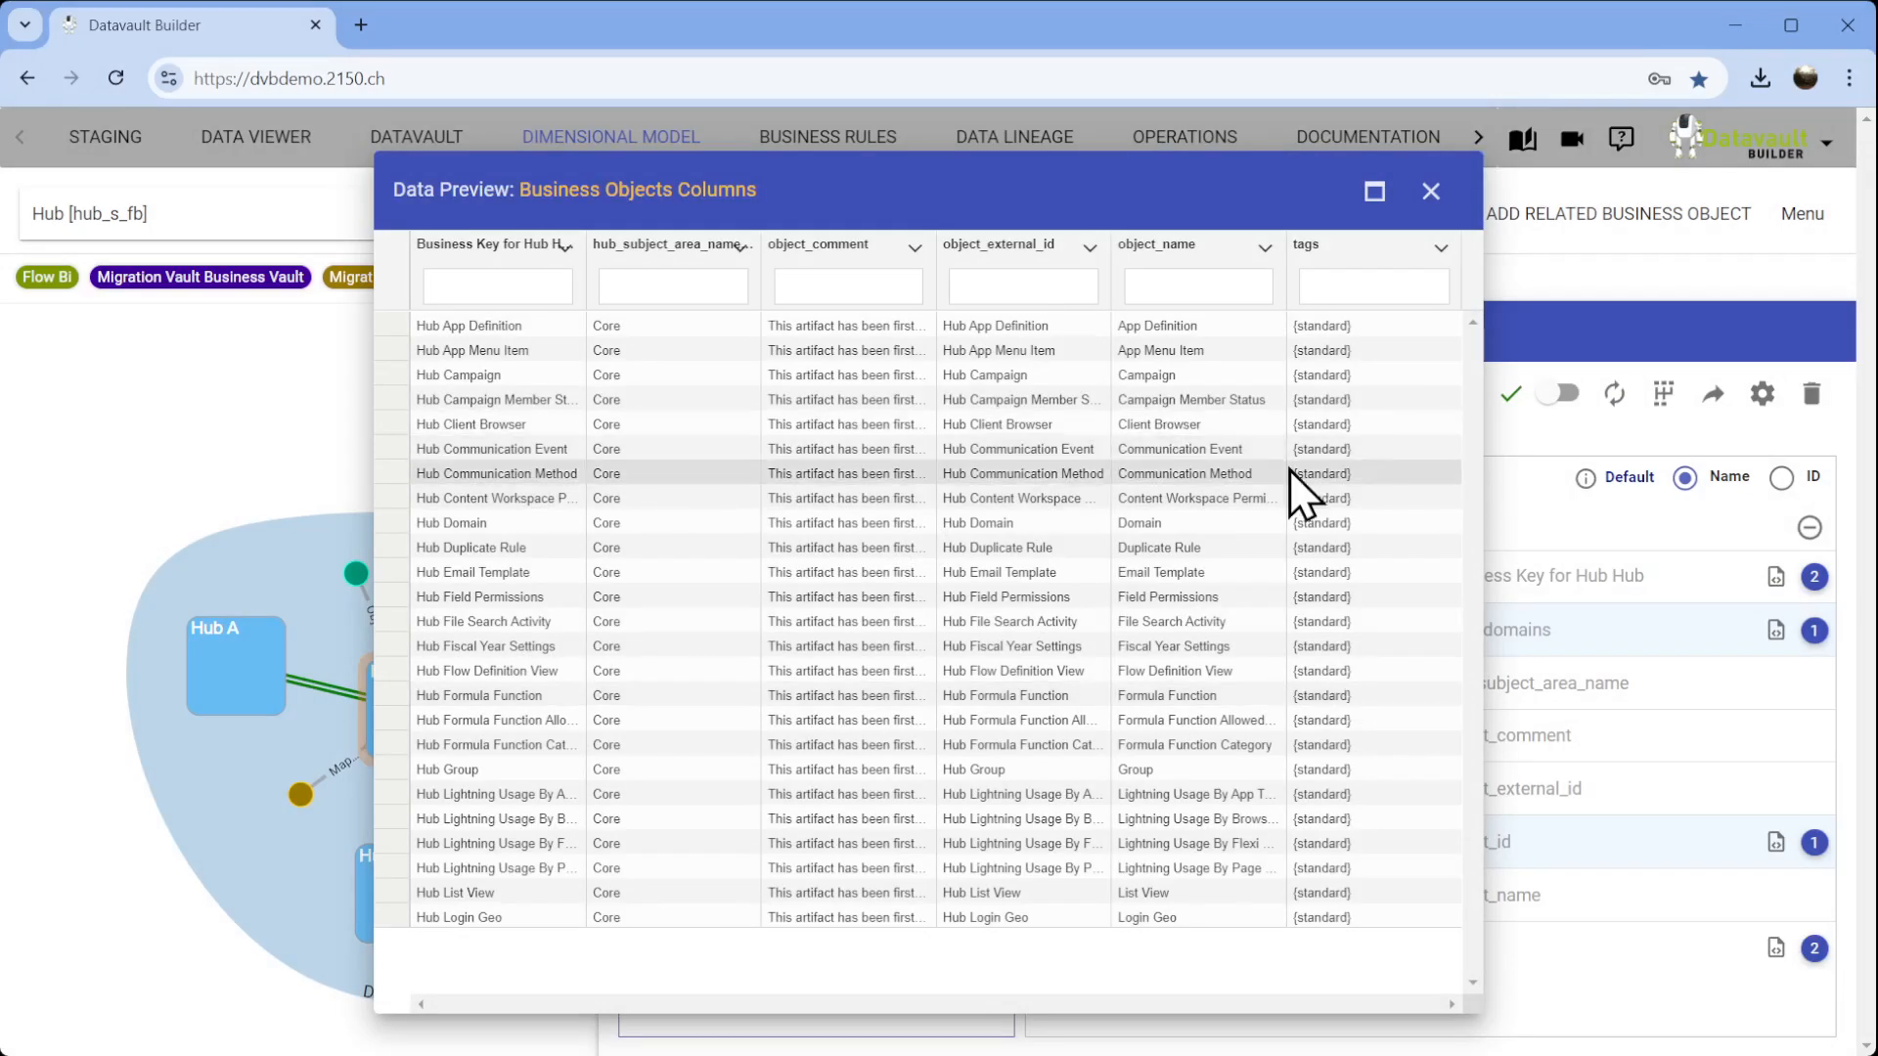
pyautogui.click(1429, 192)
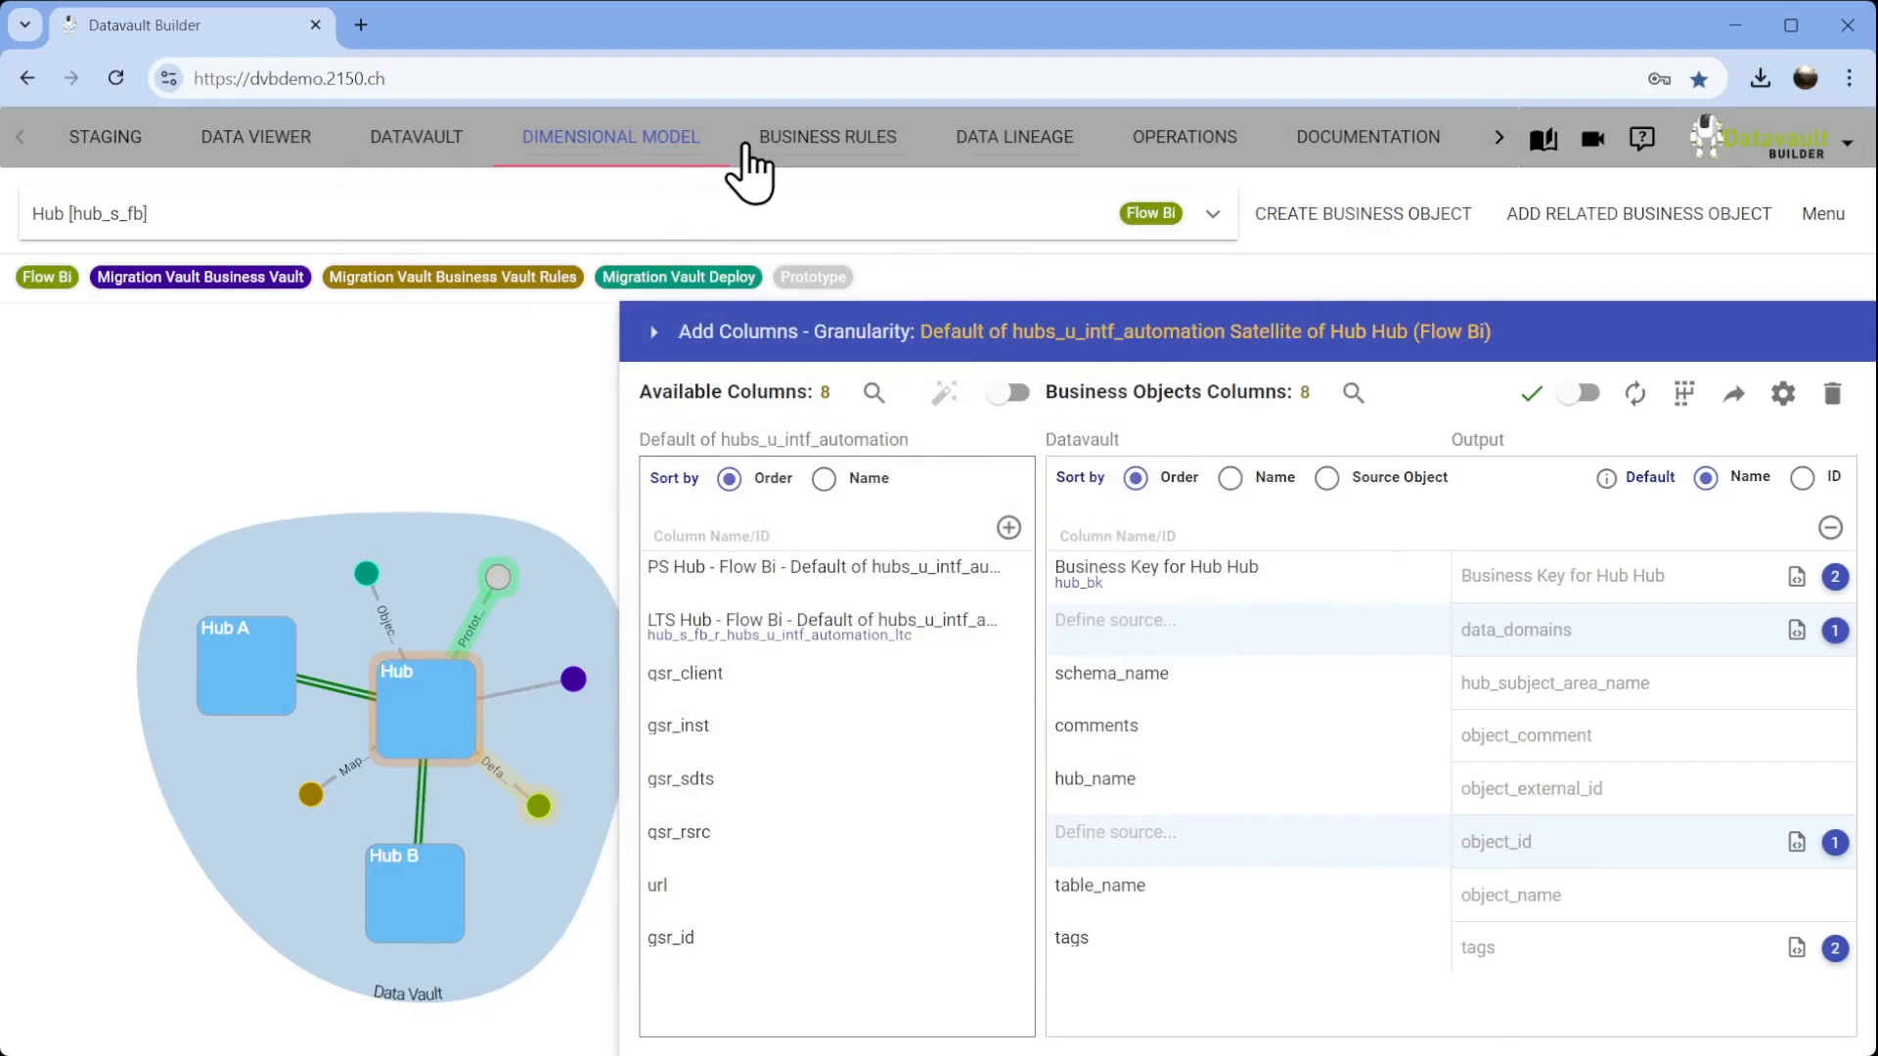
# Include the Hub's Flow Bi business ruleset Unaltered default in the access layer and save its properties.
pyautogui.click(828, 136)
pyautogui.scroll(2, 125, 391)
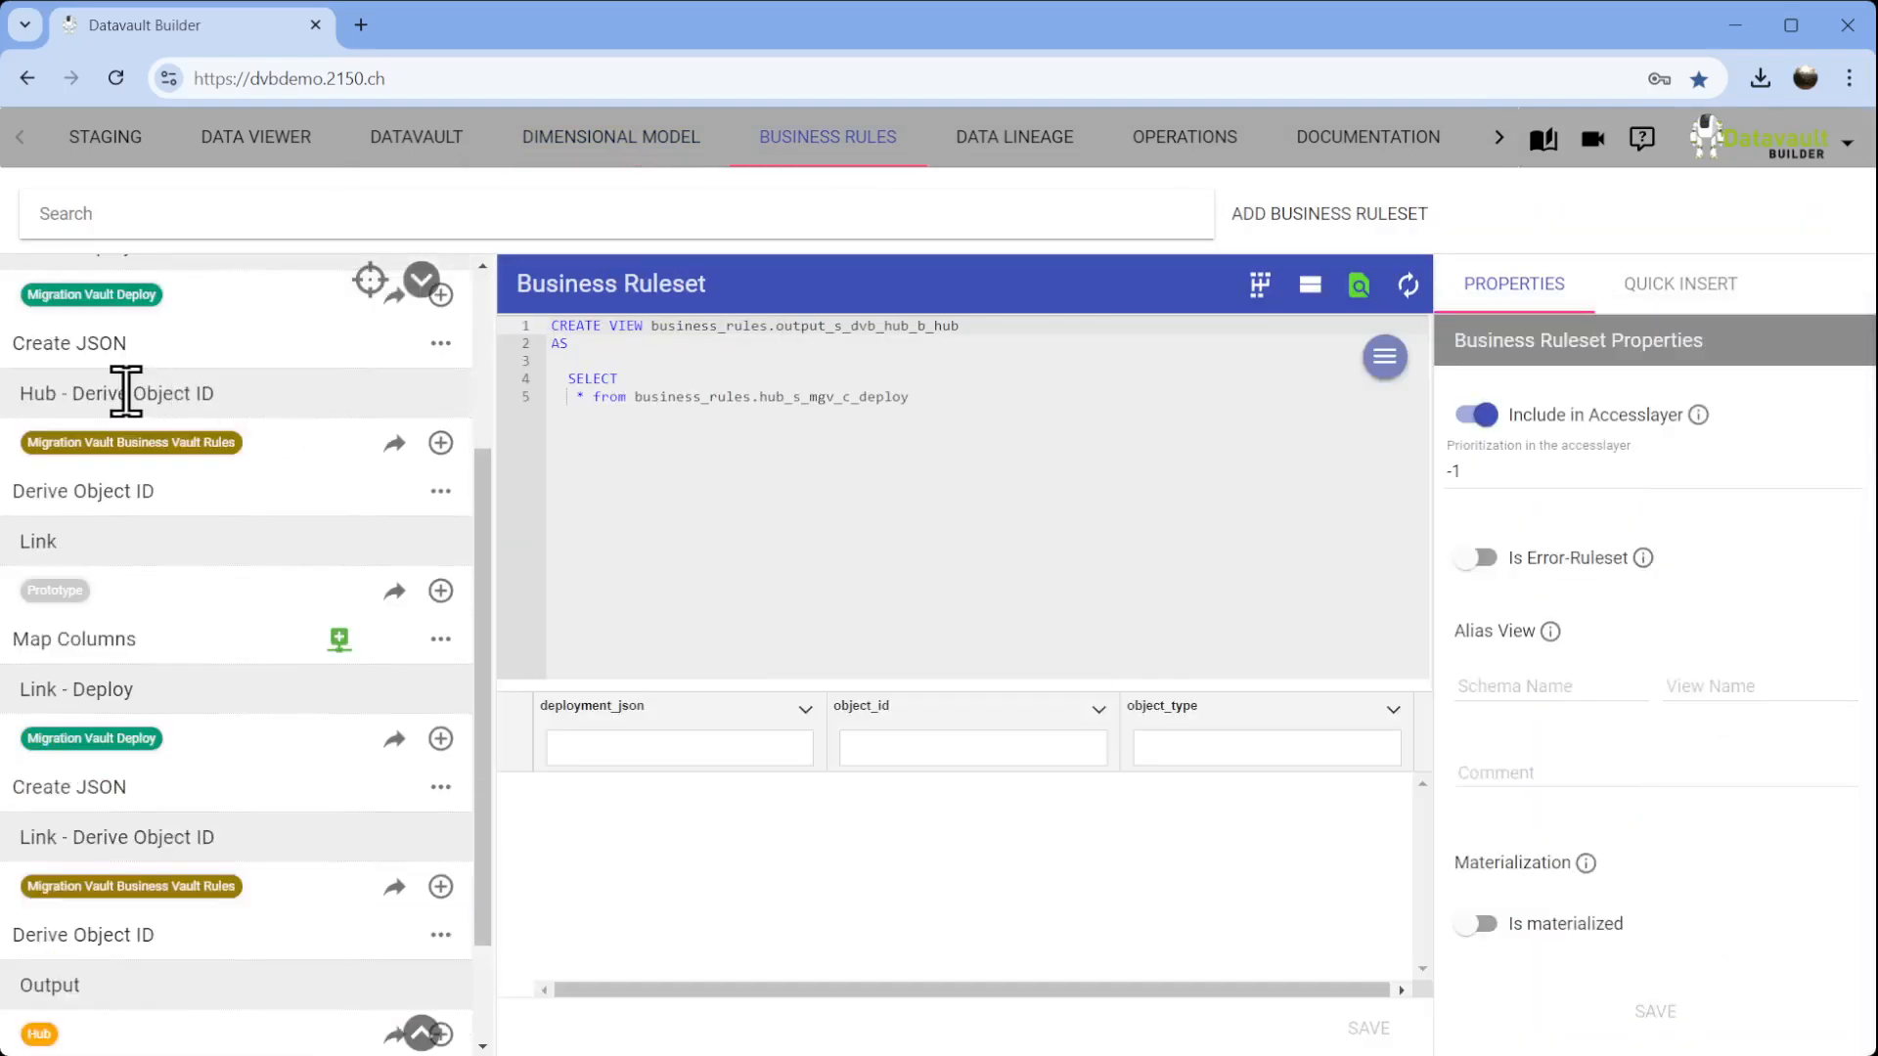
pyautogui.scroll(3, 195, 391)
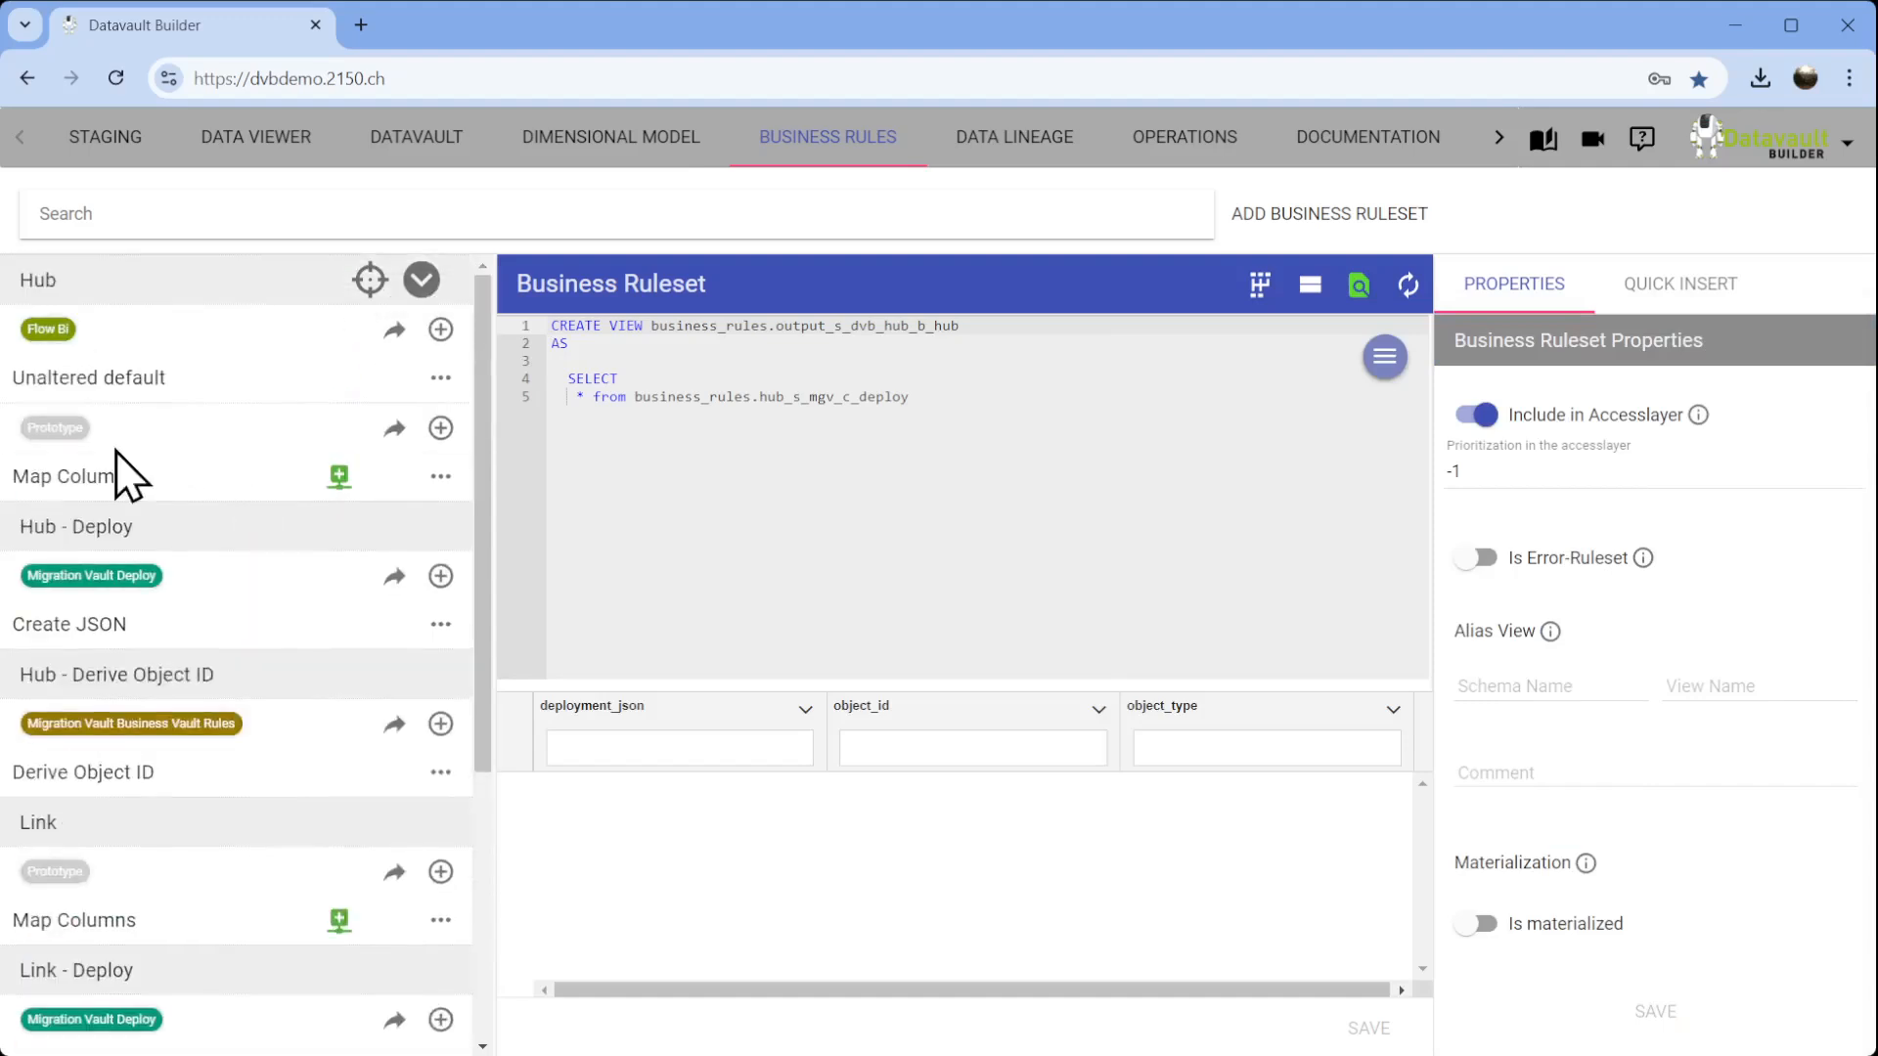
pyautogui.click(104, 388)
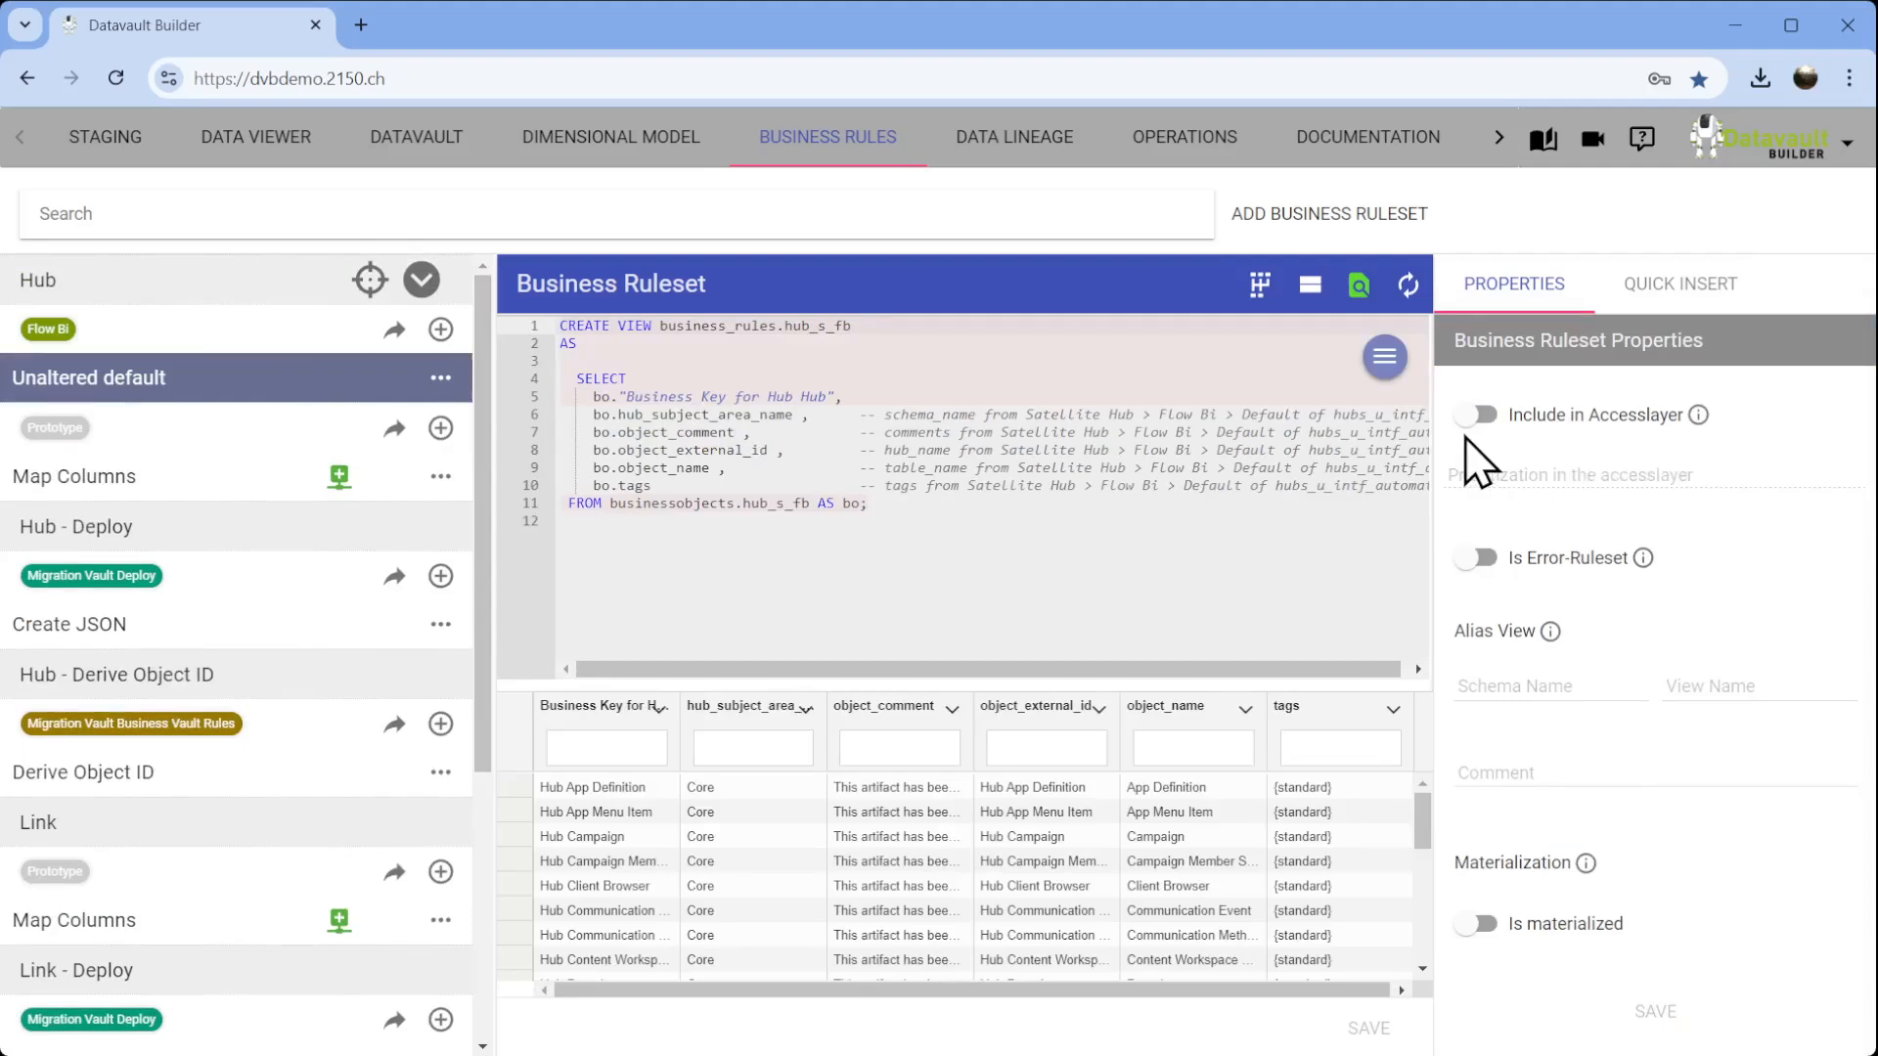
pyautogui.click(1469, 413)
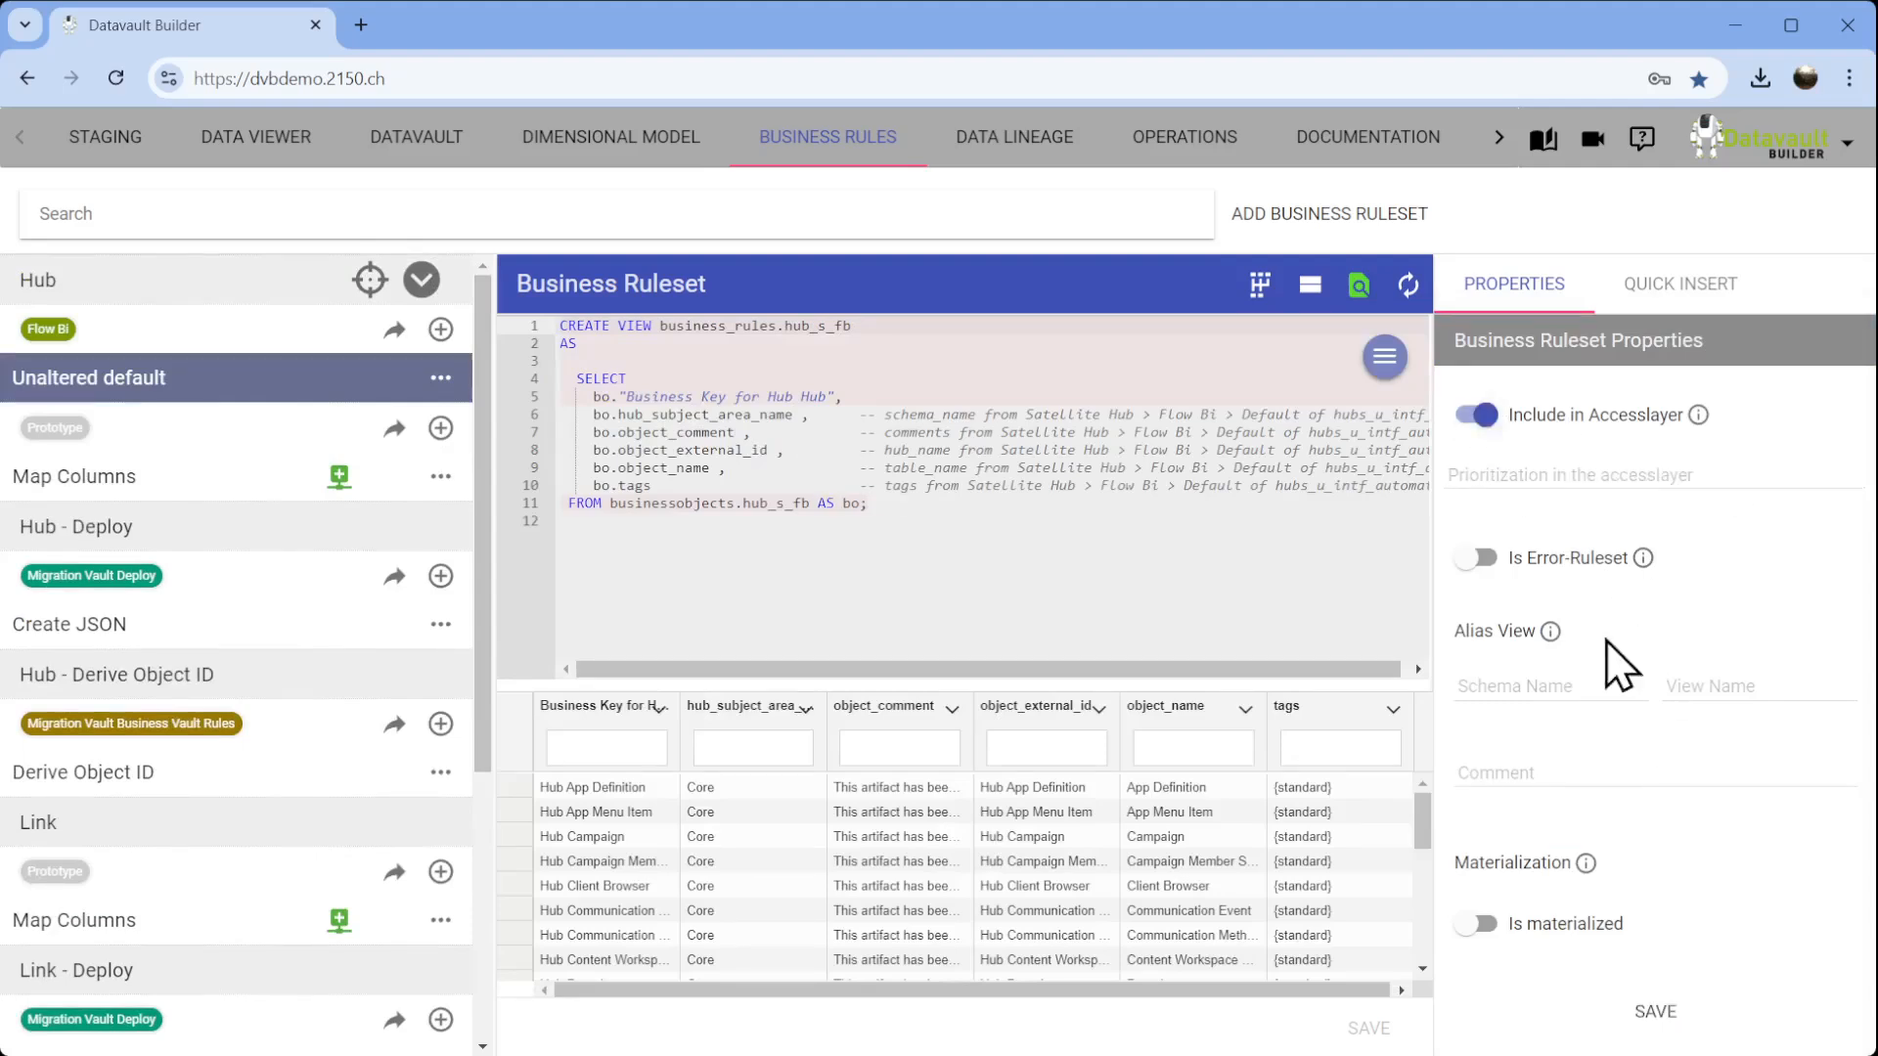
pyautogui.click(1700, 1013)
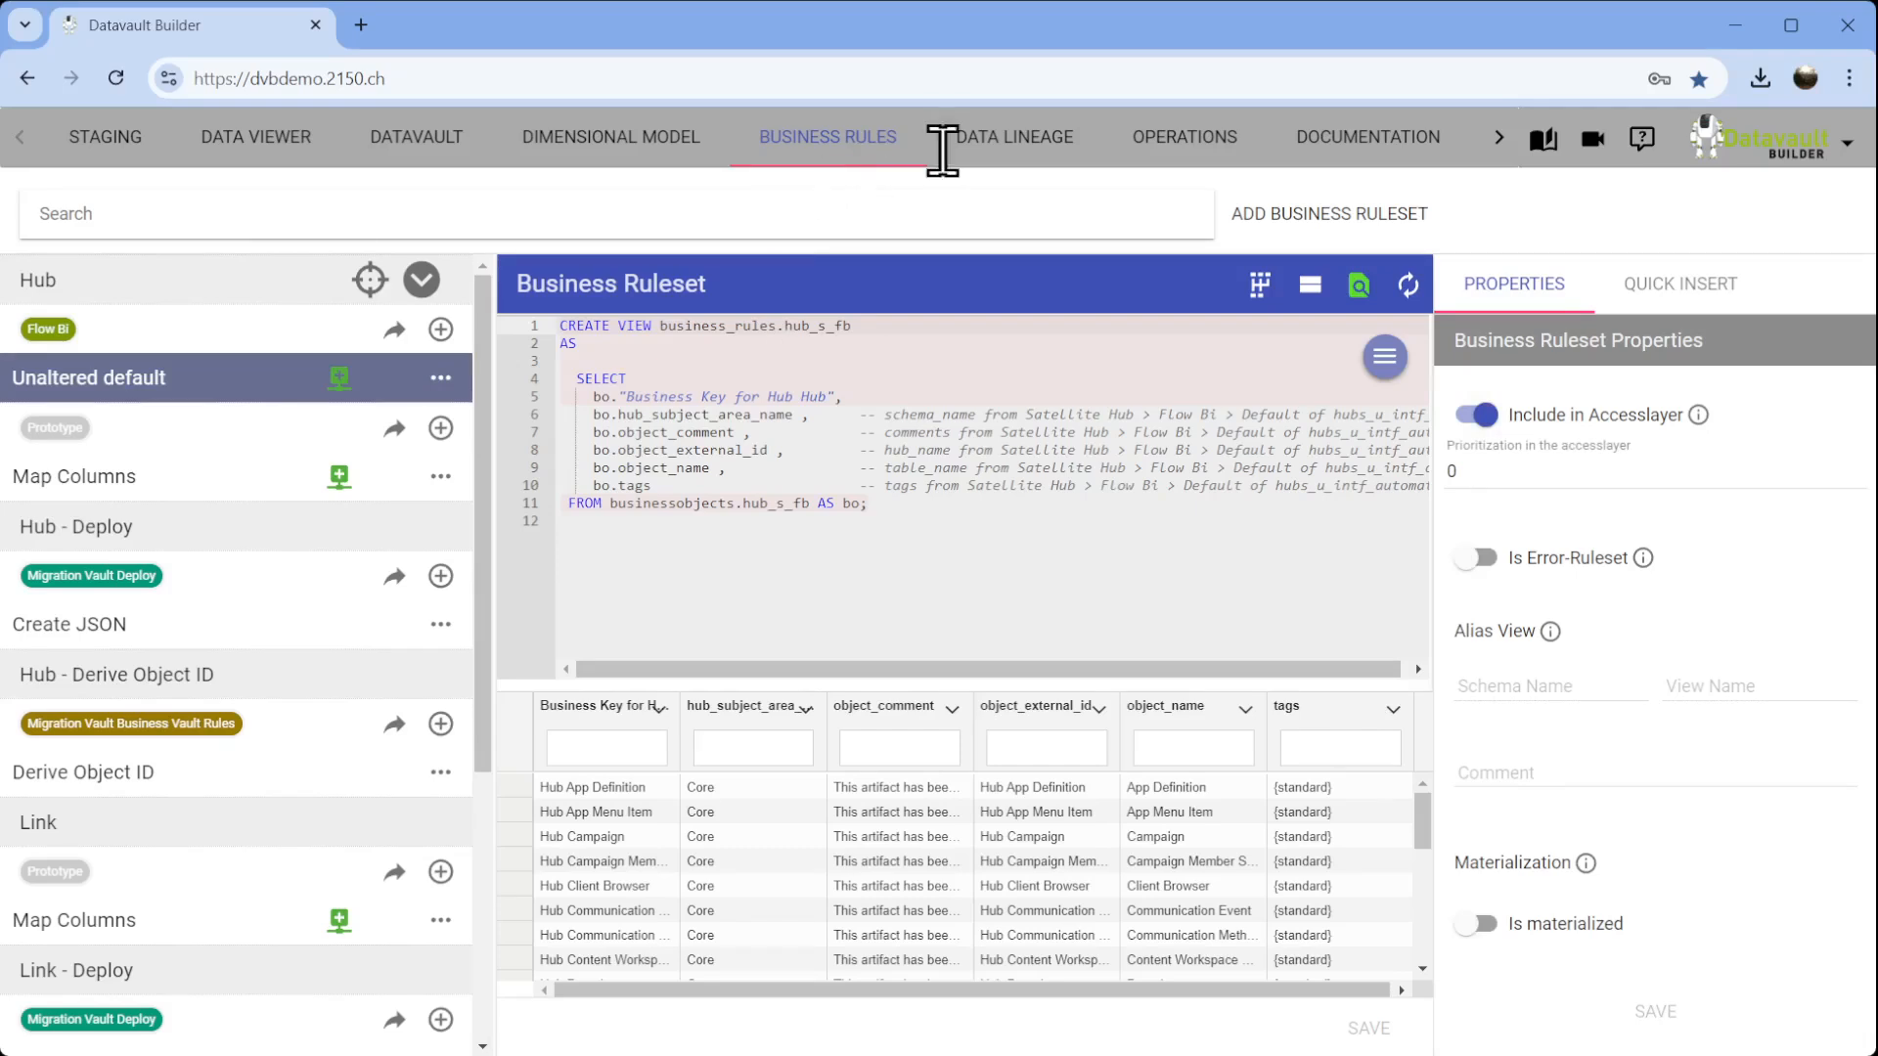
# Run the Flow Bi job Default [fb_j_default] from the operations jobs.
pyautogui.click(1167, 149)
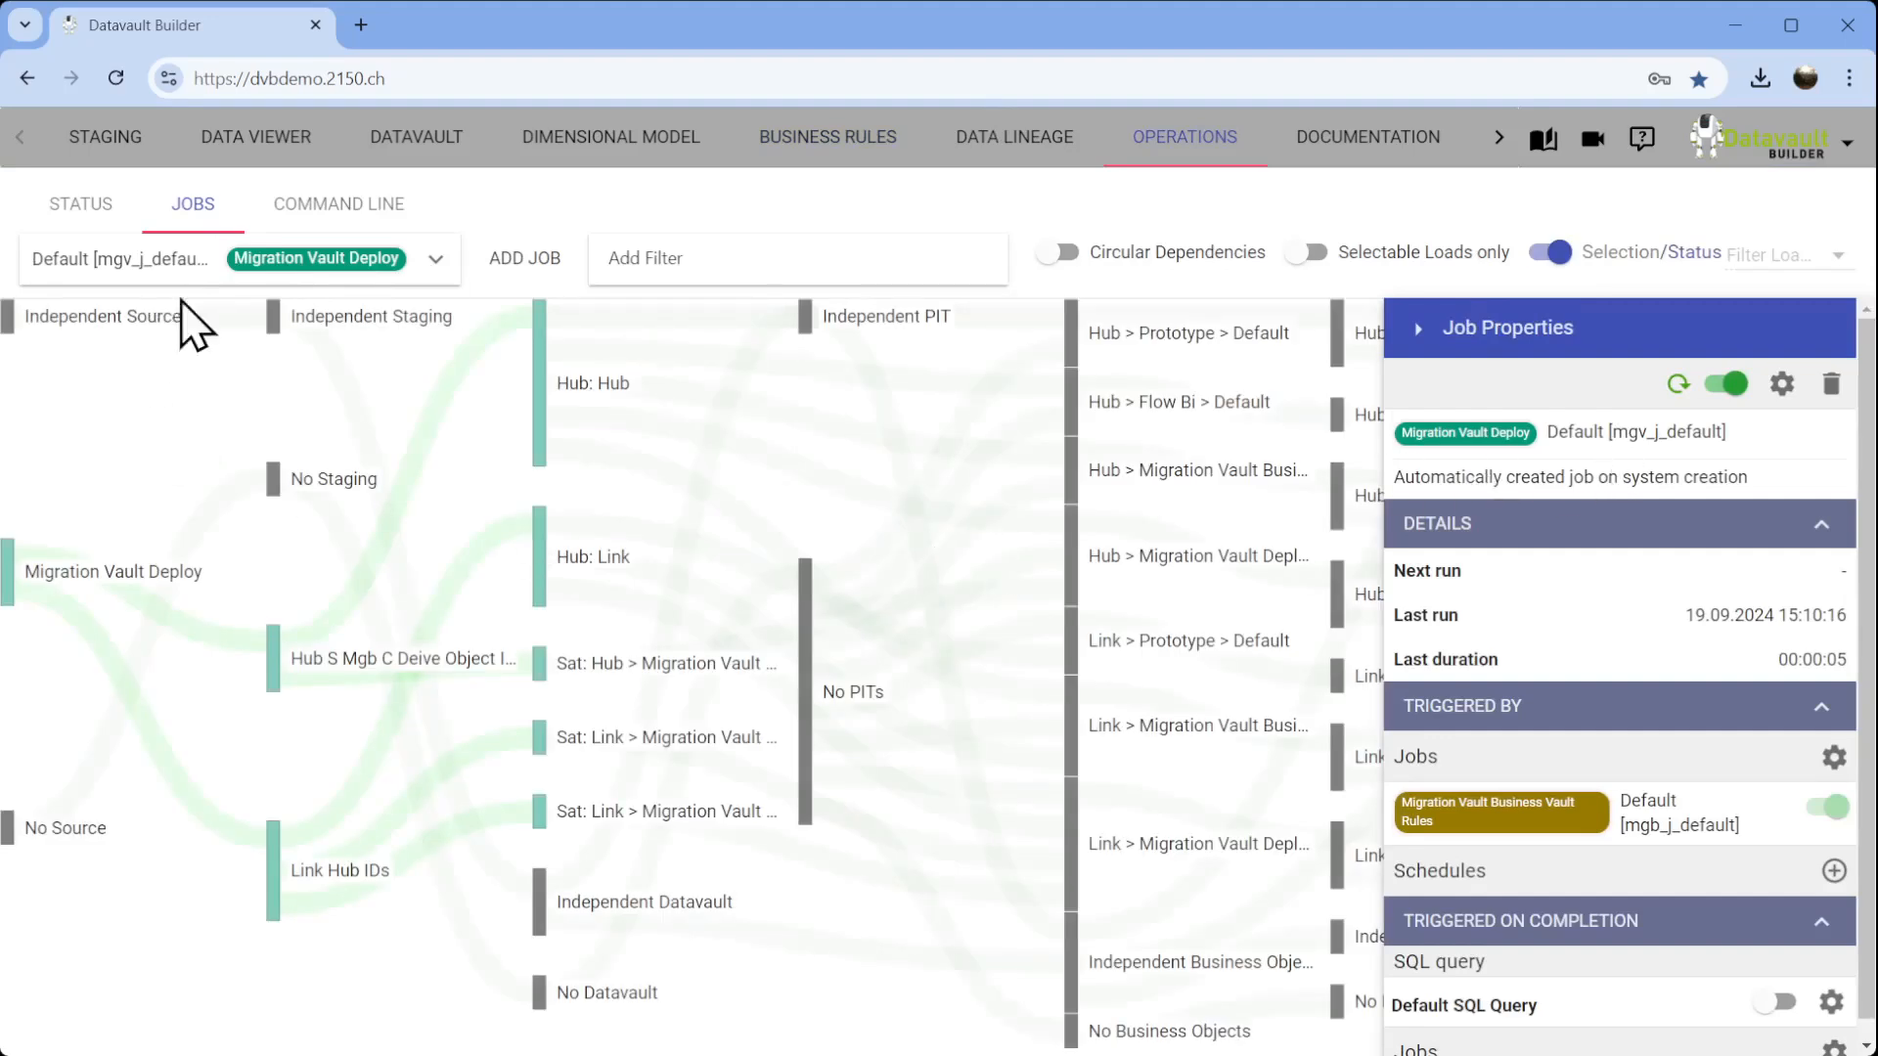
pyautogui.click(231, 268)
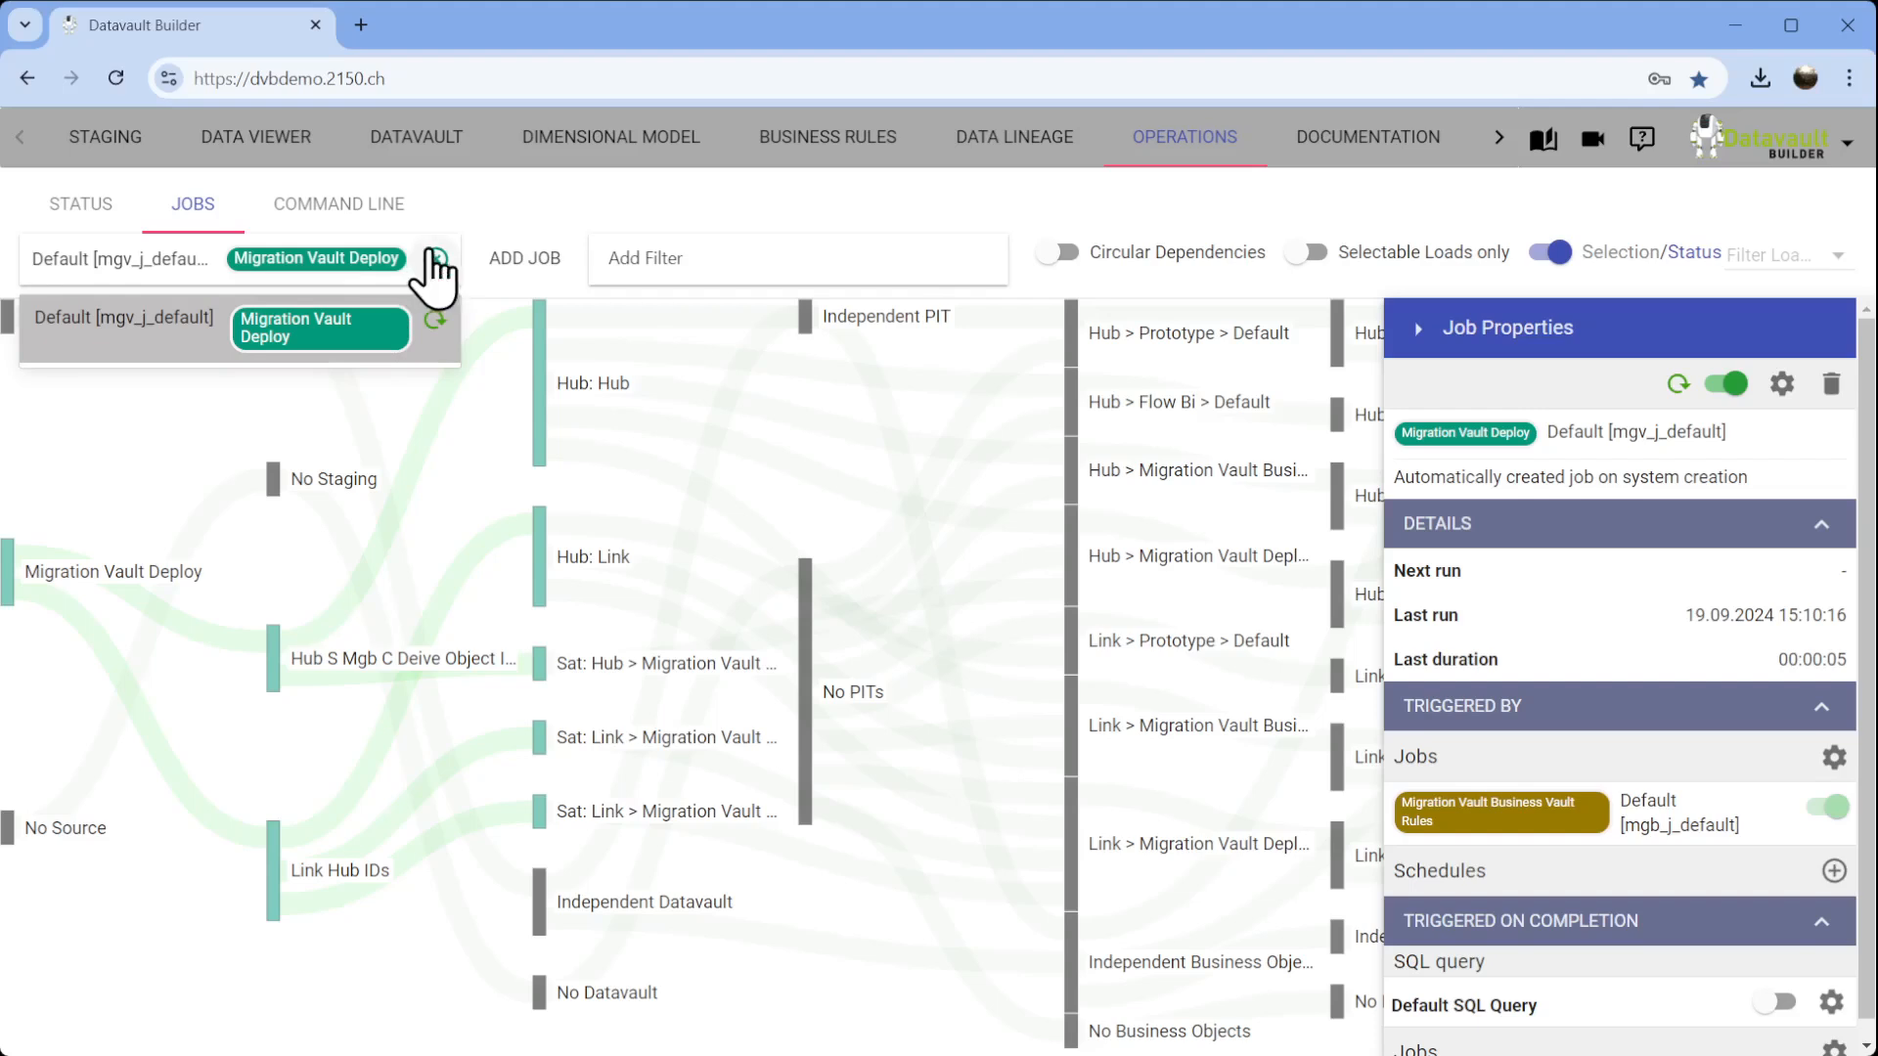
pyautogui.click(436, 258)
pyautogui.click(374, 327)
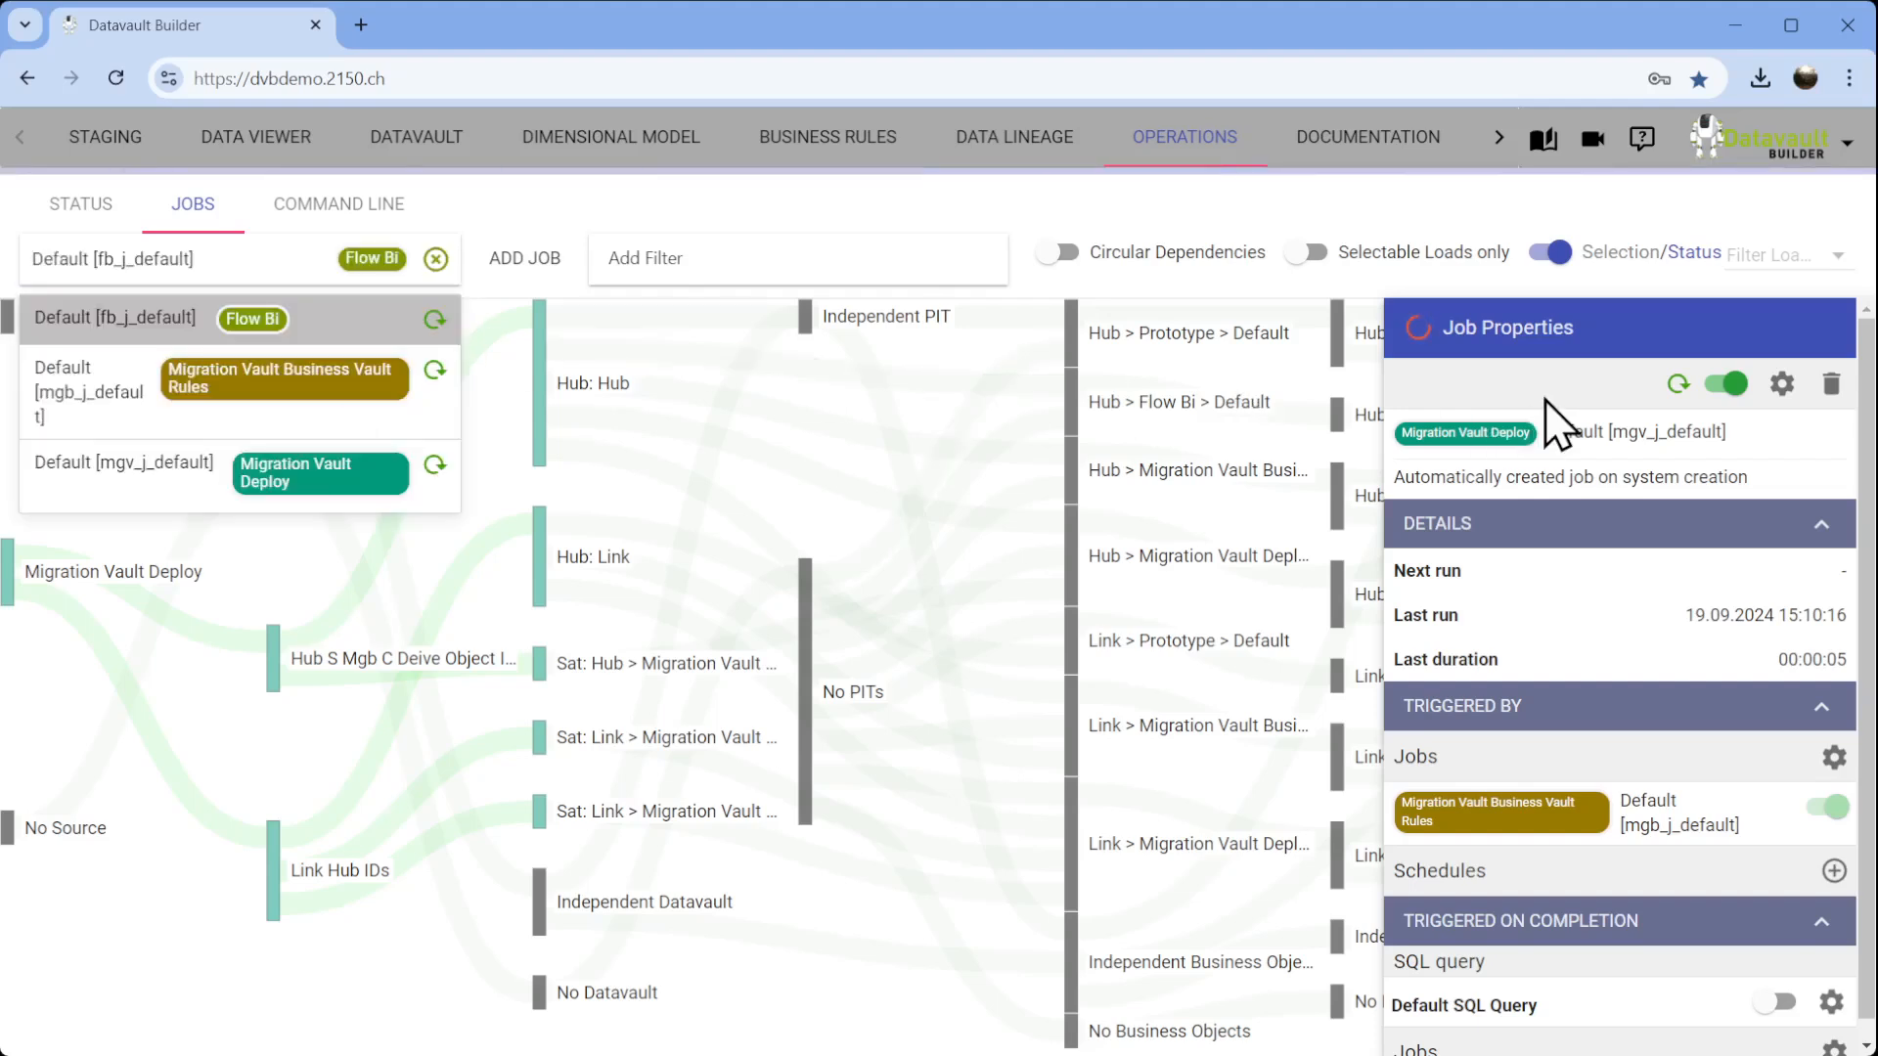
pyautogui.click(1697, 385)
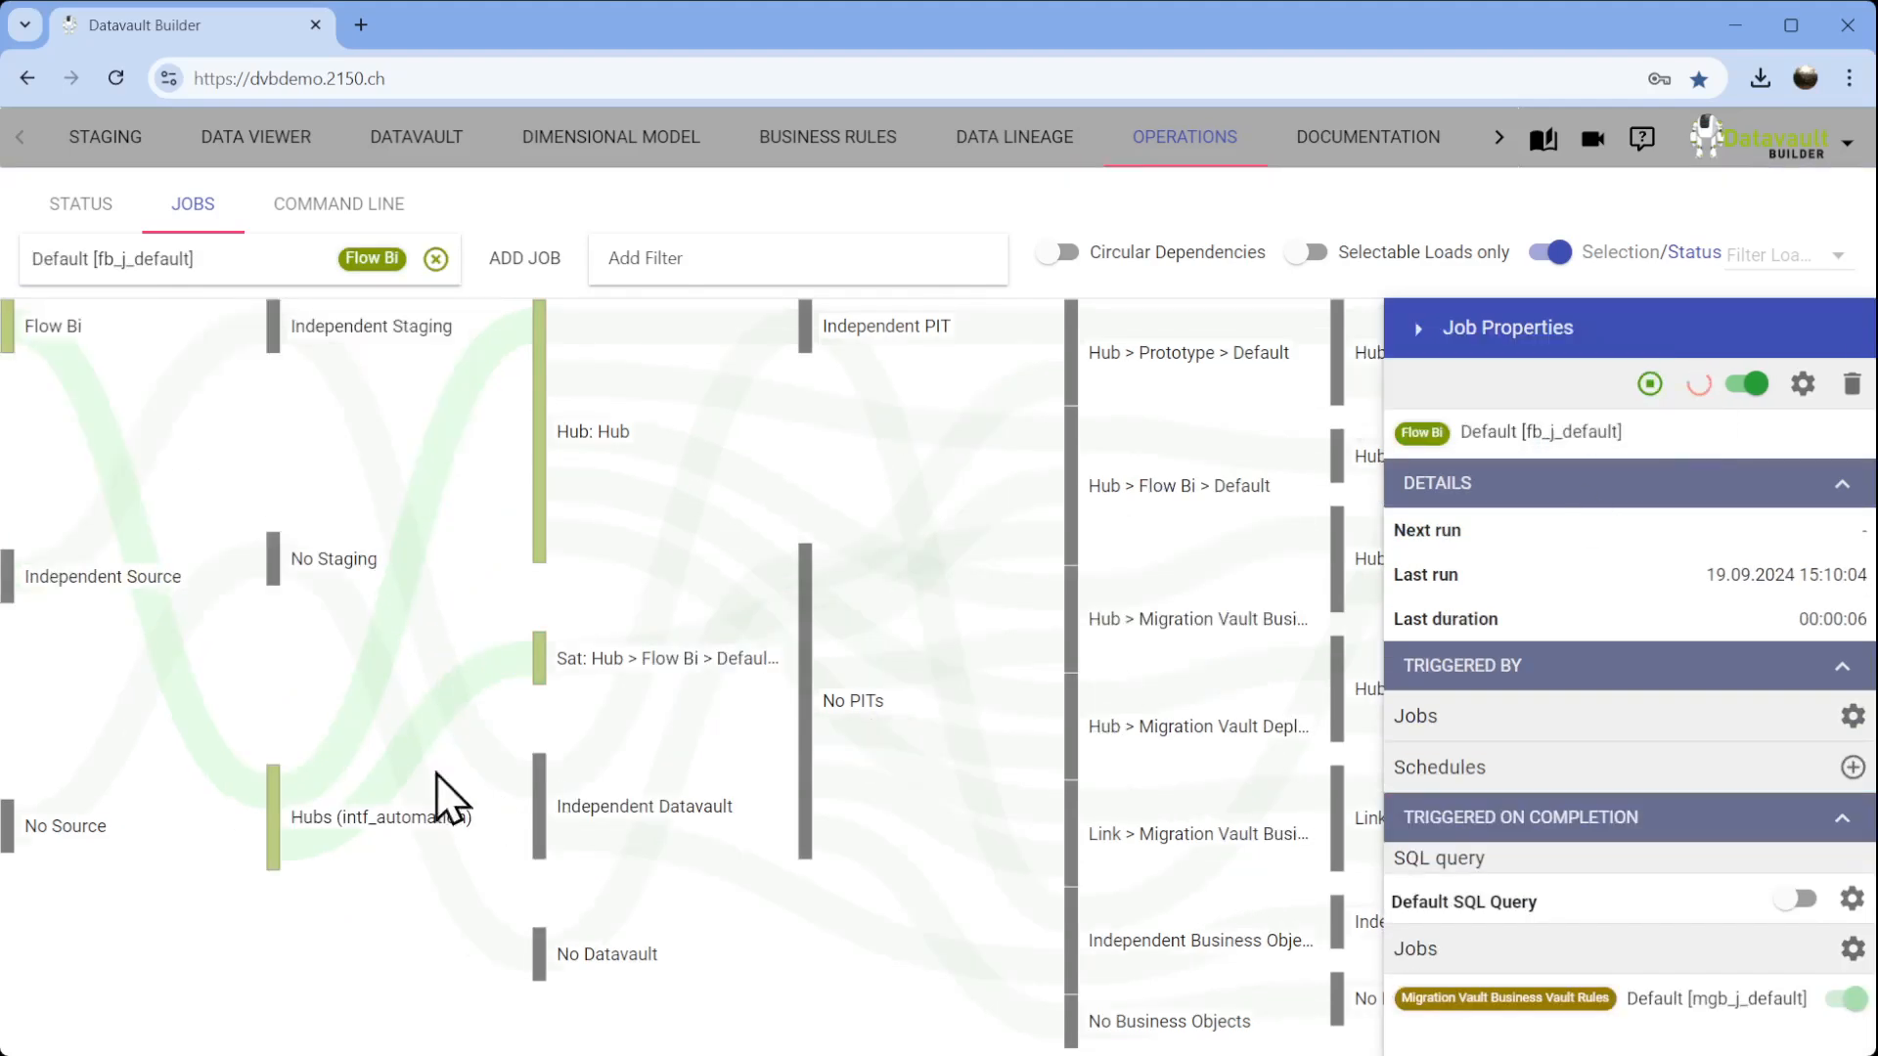
# Check the runs of the follow-up default jobs for Migration Vault Business Vault Rules and Migration Vault Deploy.
pyautogui.moveTo(201, 753)
pyautogui.click(297, 266)
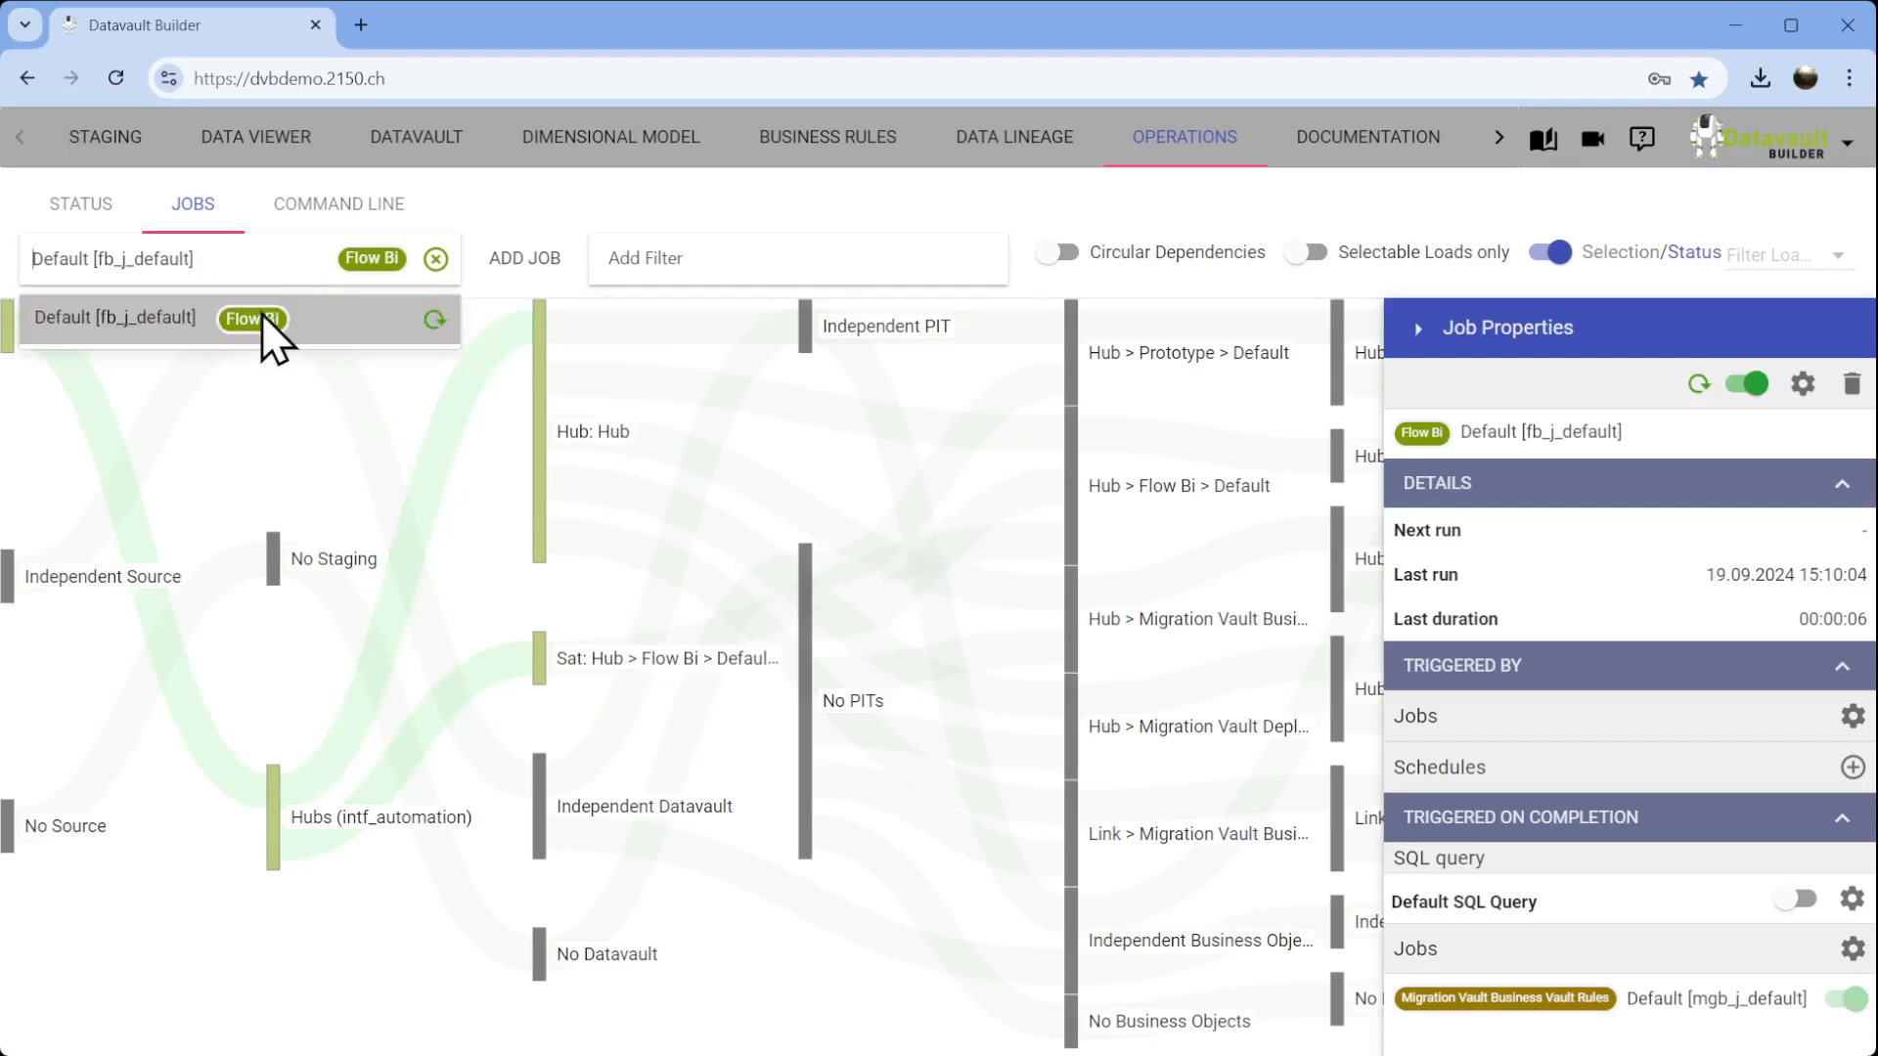
pyautogui.click(437, 259)
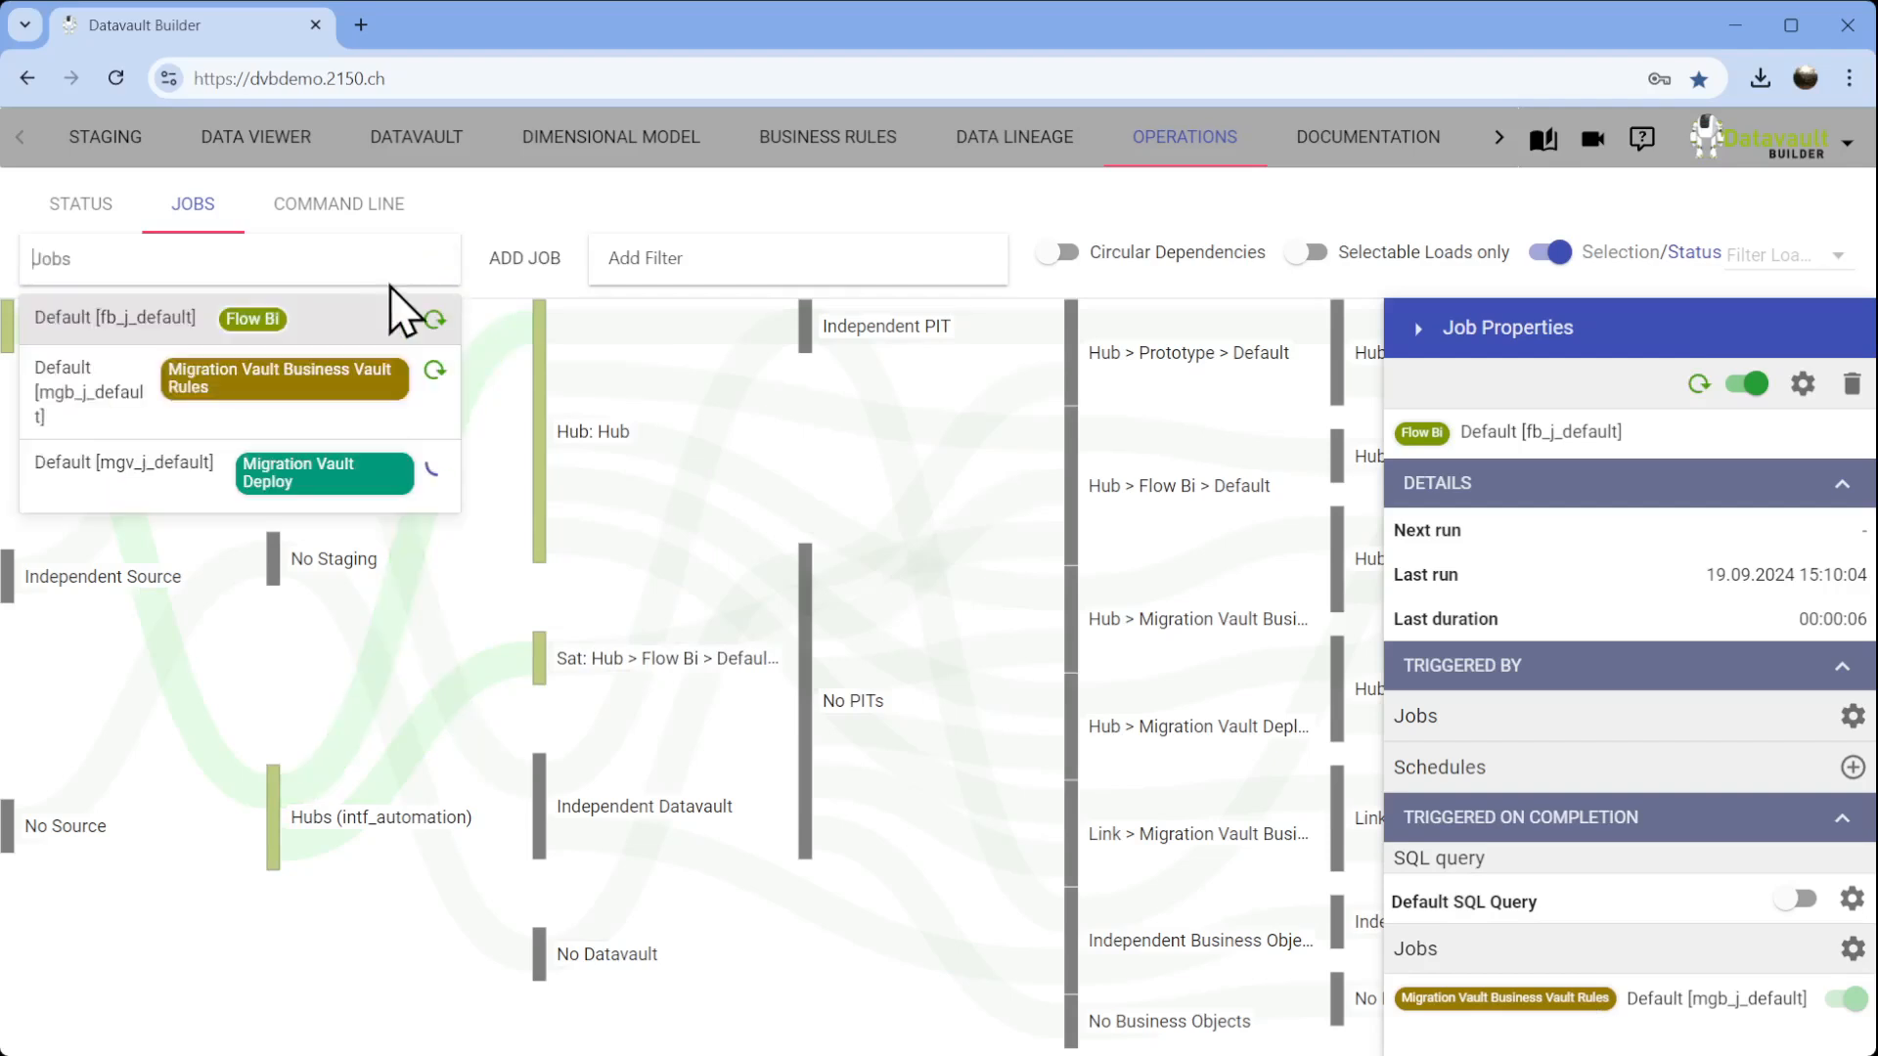
pyautogui.click(273, 374)
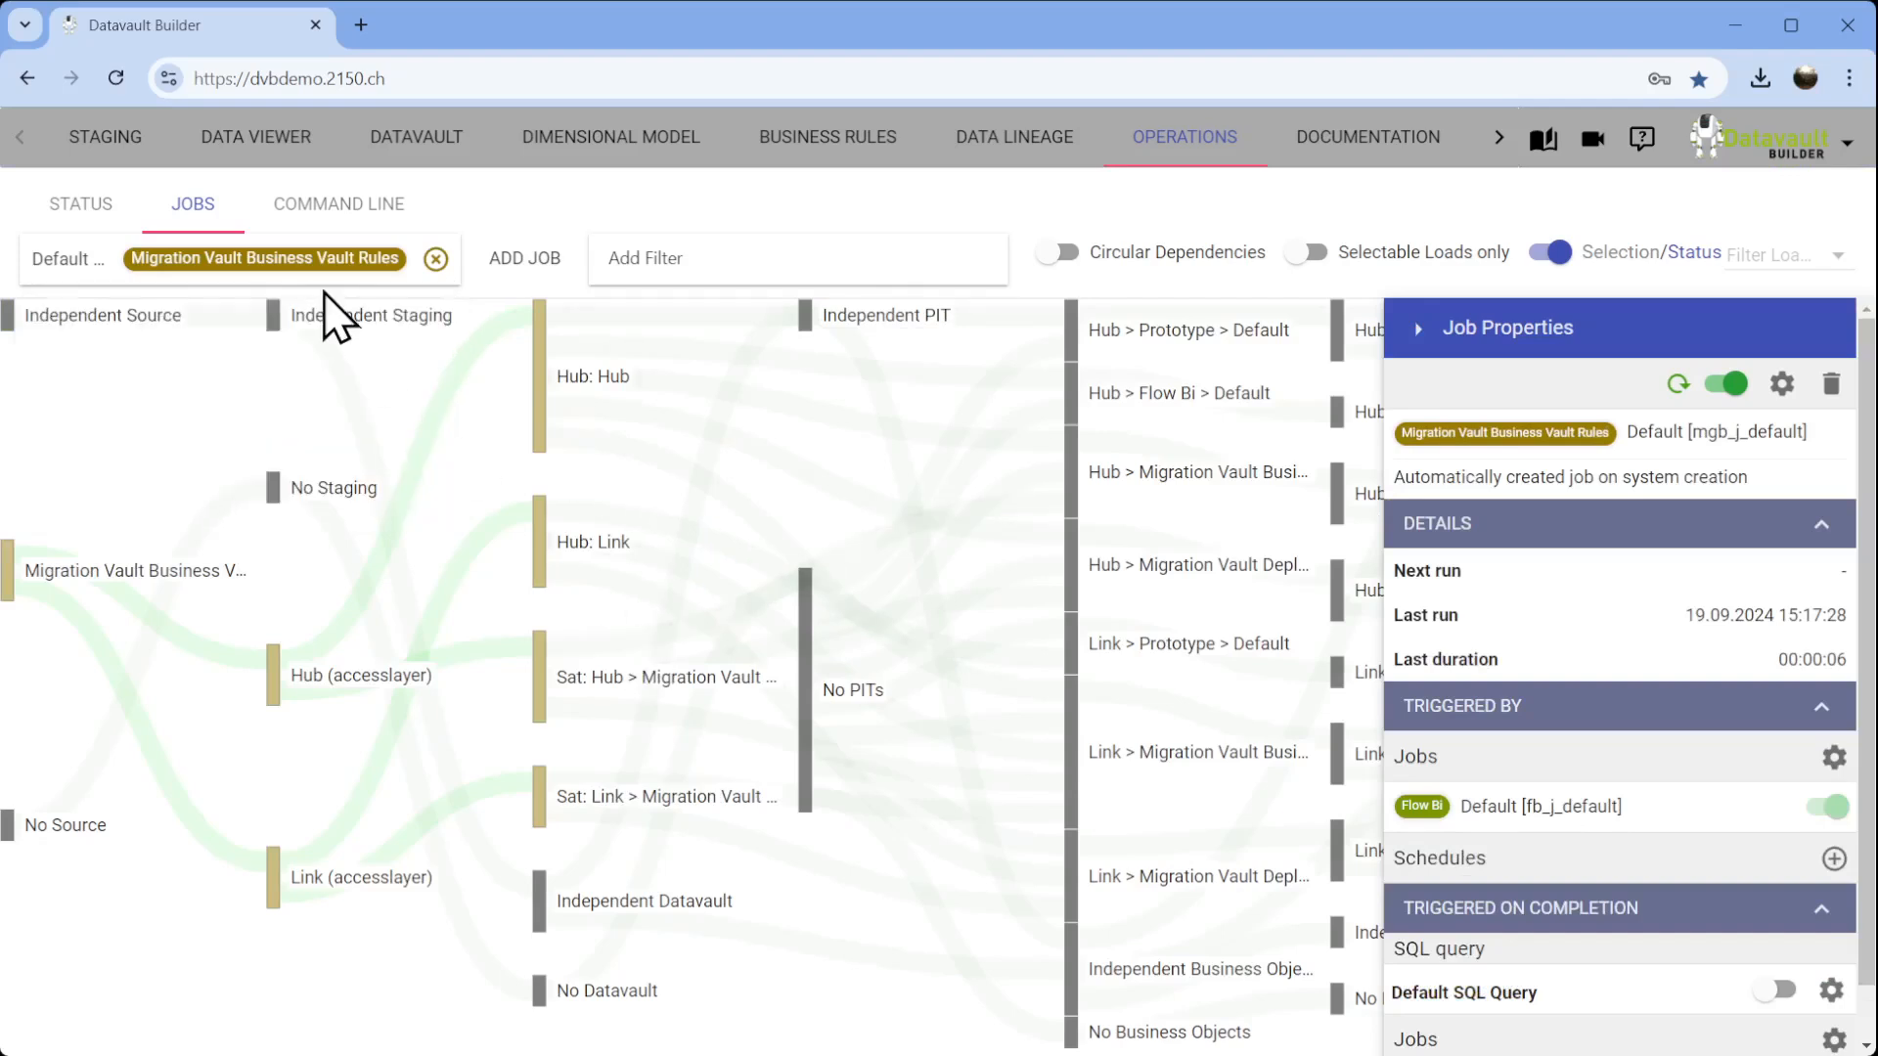
pyautogui.click(436, 260)
pyautogui.click(189, 477)
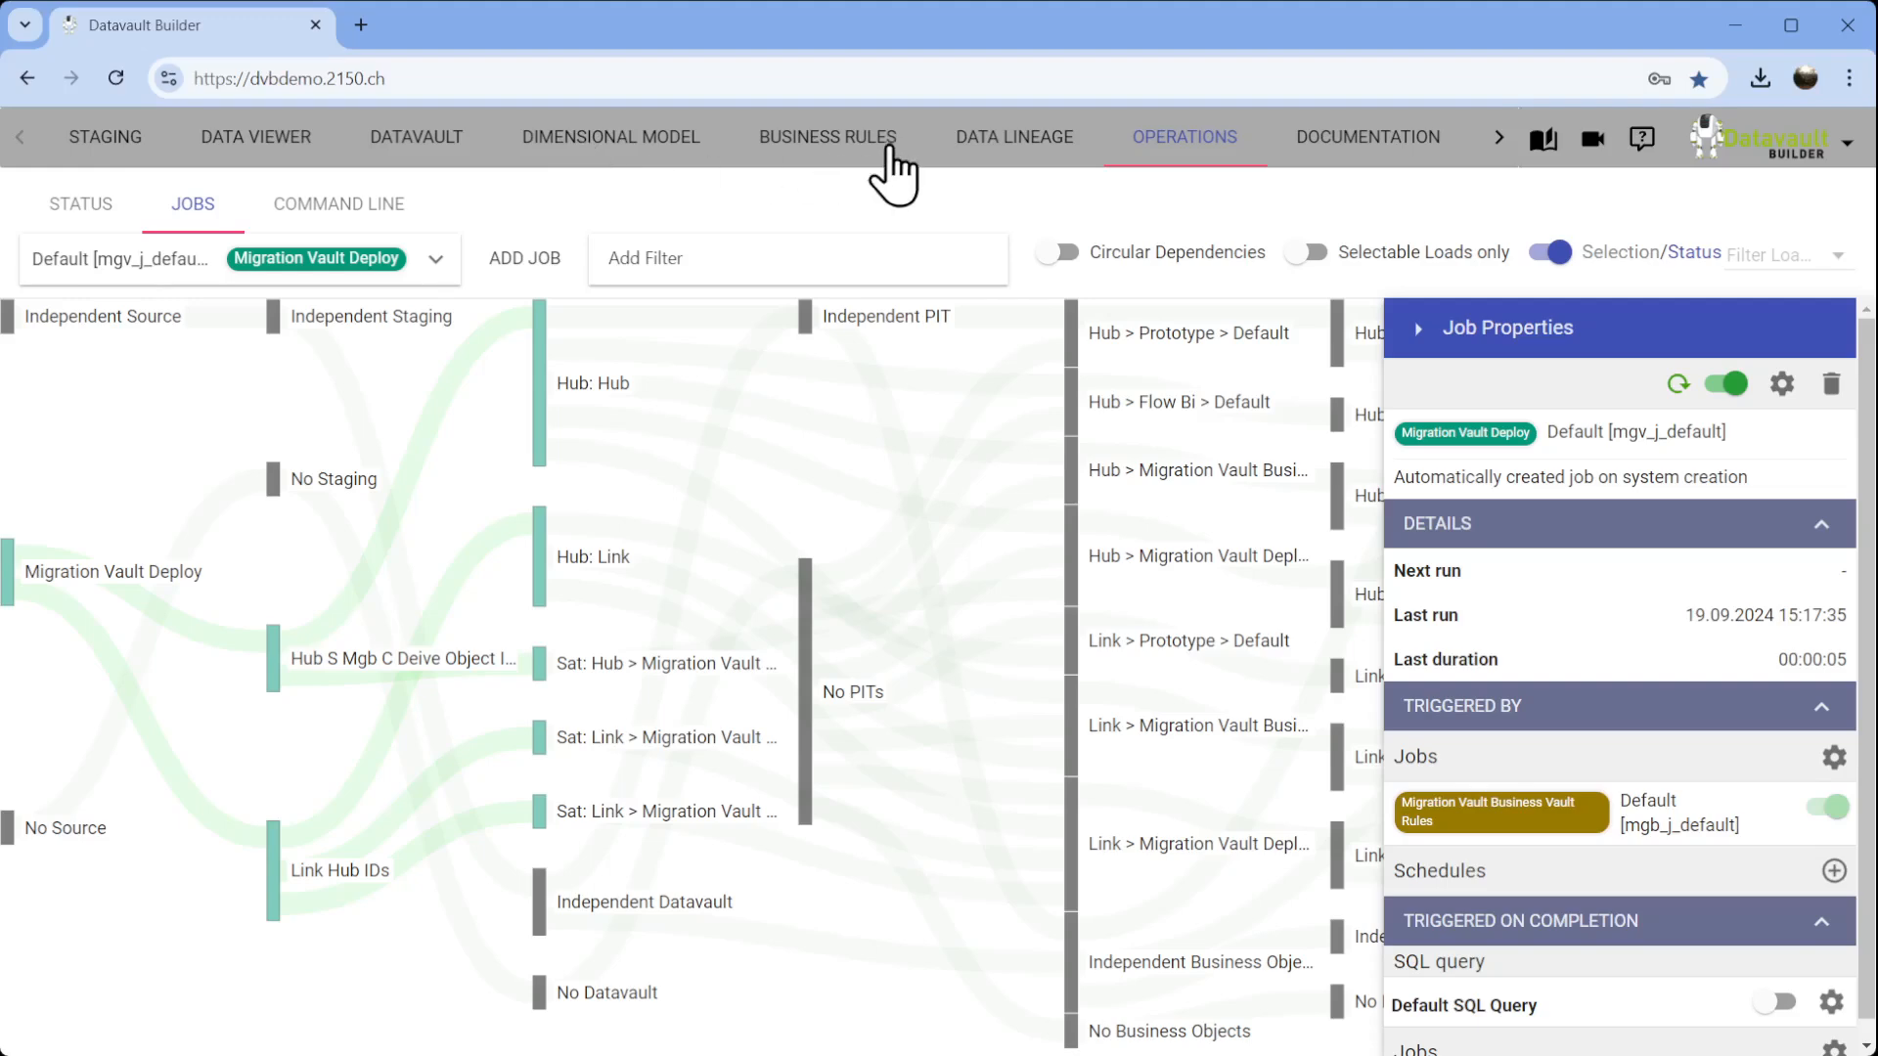
# Examine the deployment JSON data produced by the Output business ruleset Hub.
pyautogui.click(884, 145)
pyautogui.scroll(-4, 378, 881)
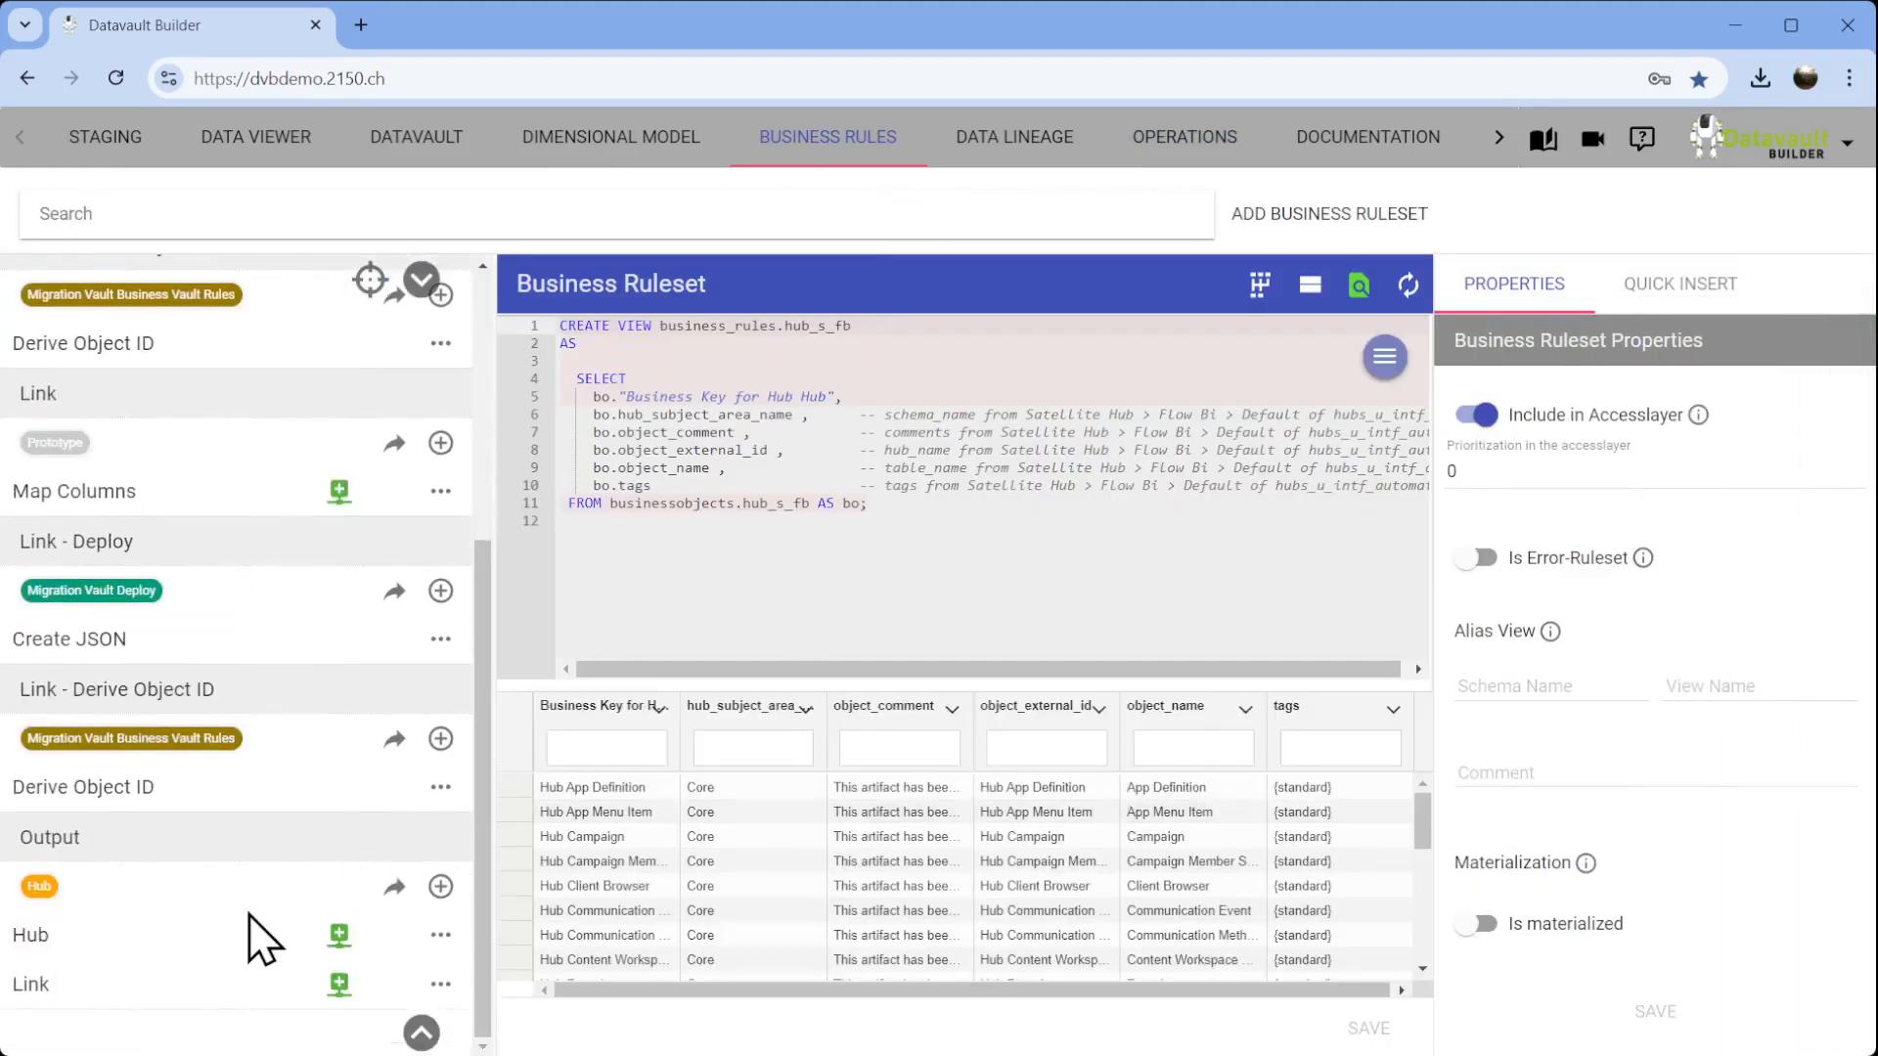
pyautogui.click(178, 941)
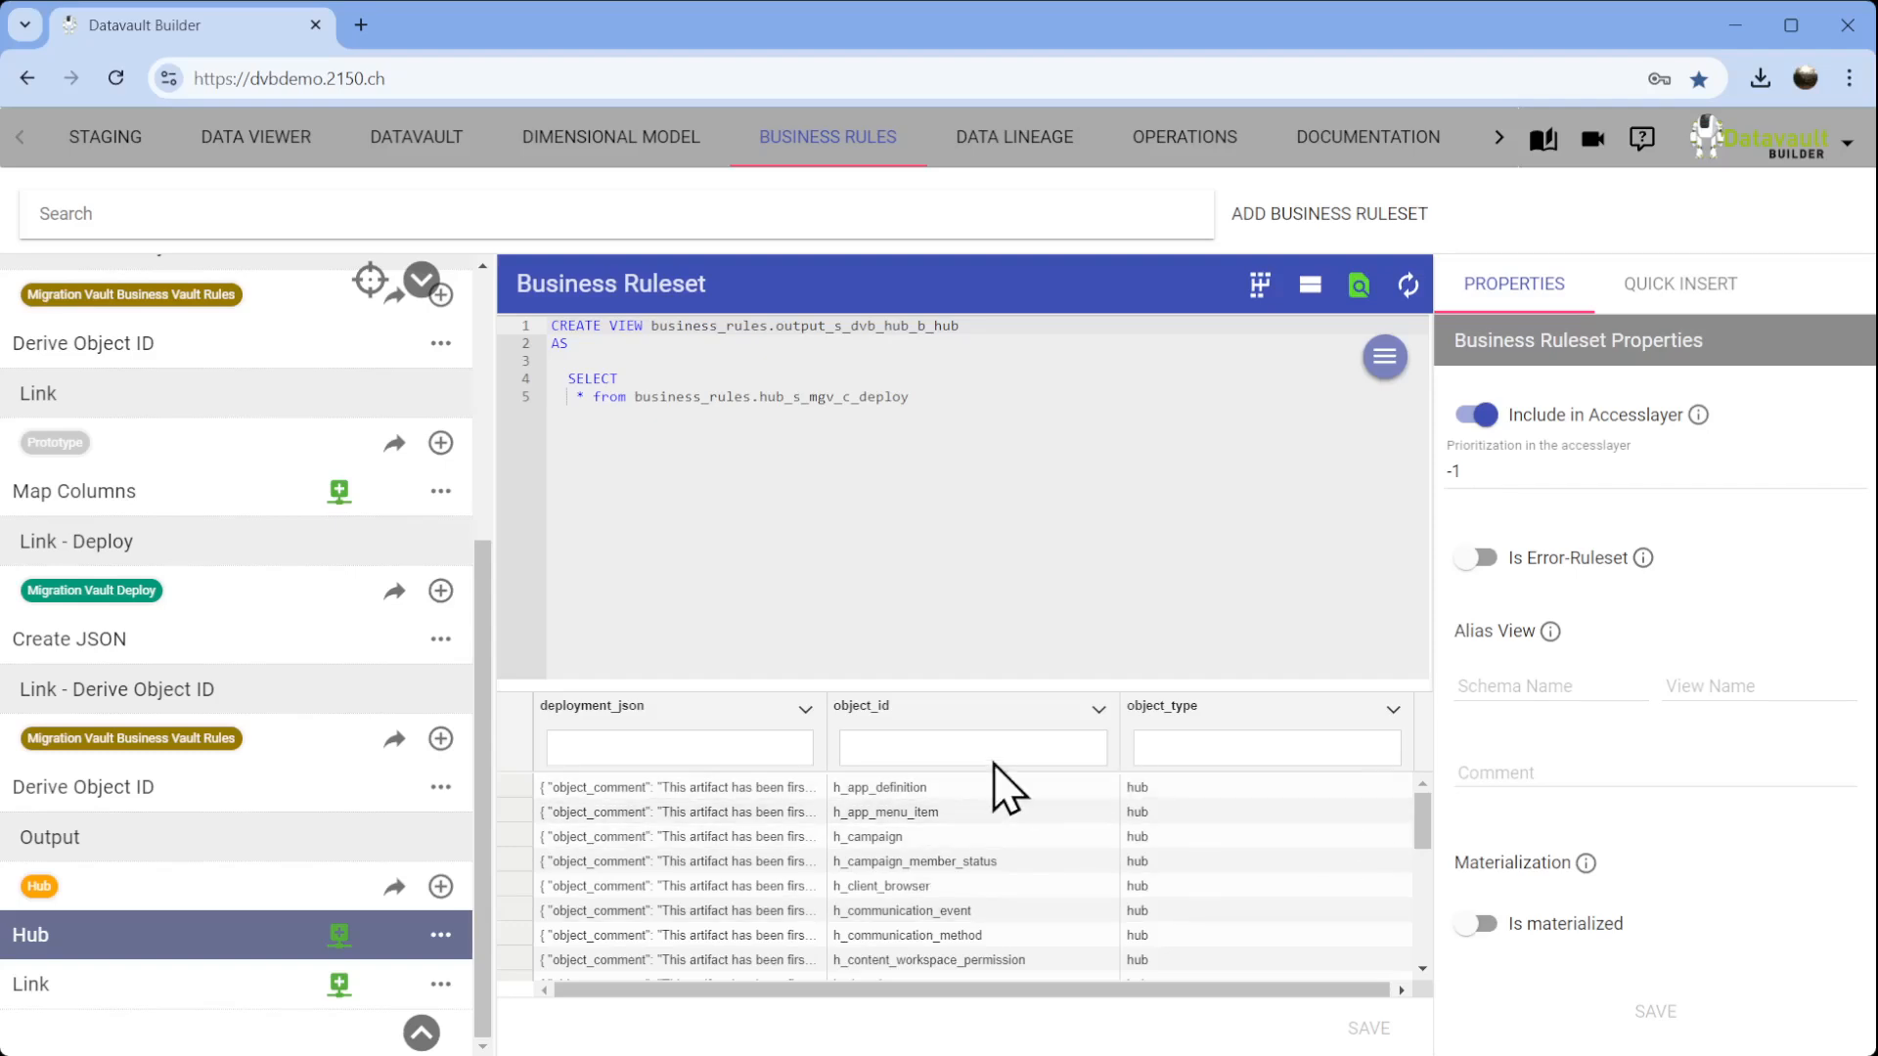
pyautogui.moveTo(829, 737); pyautogui.dragTo(1089, 743)
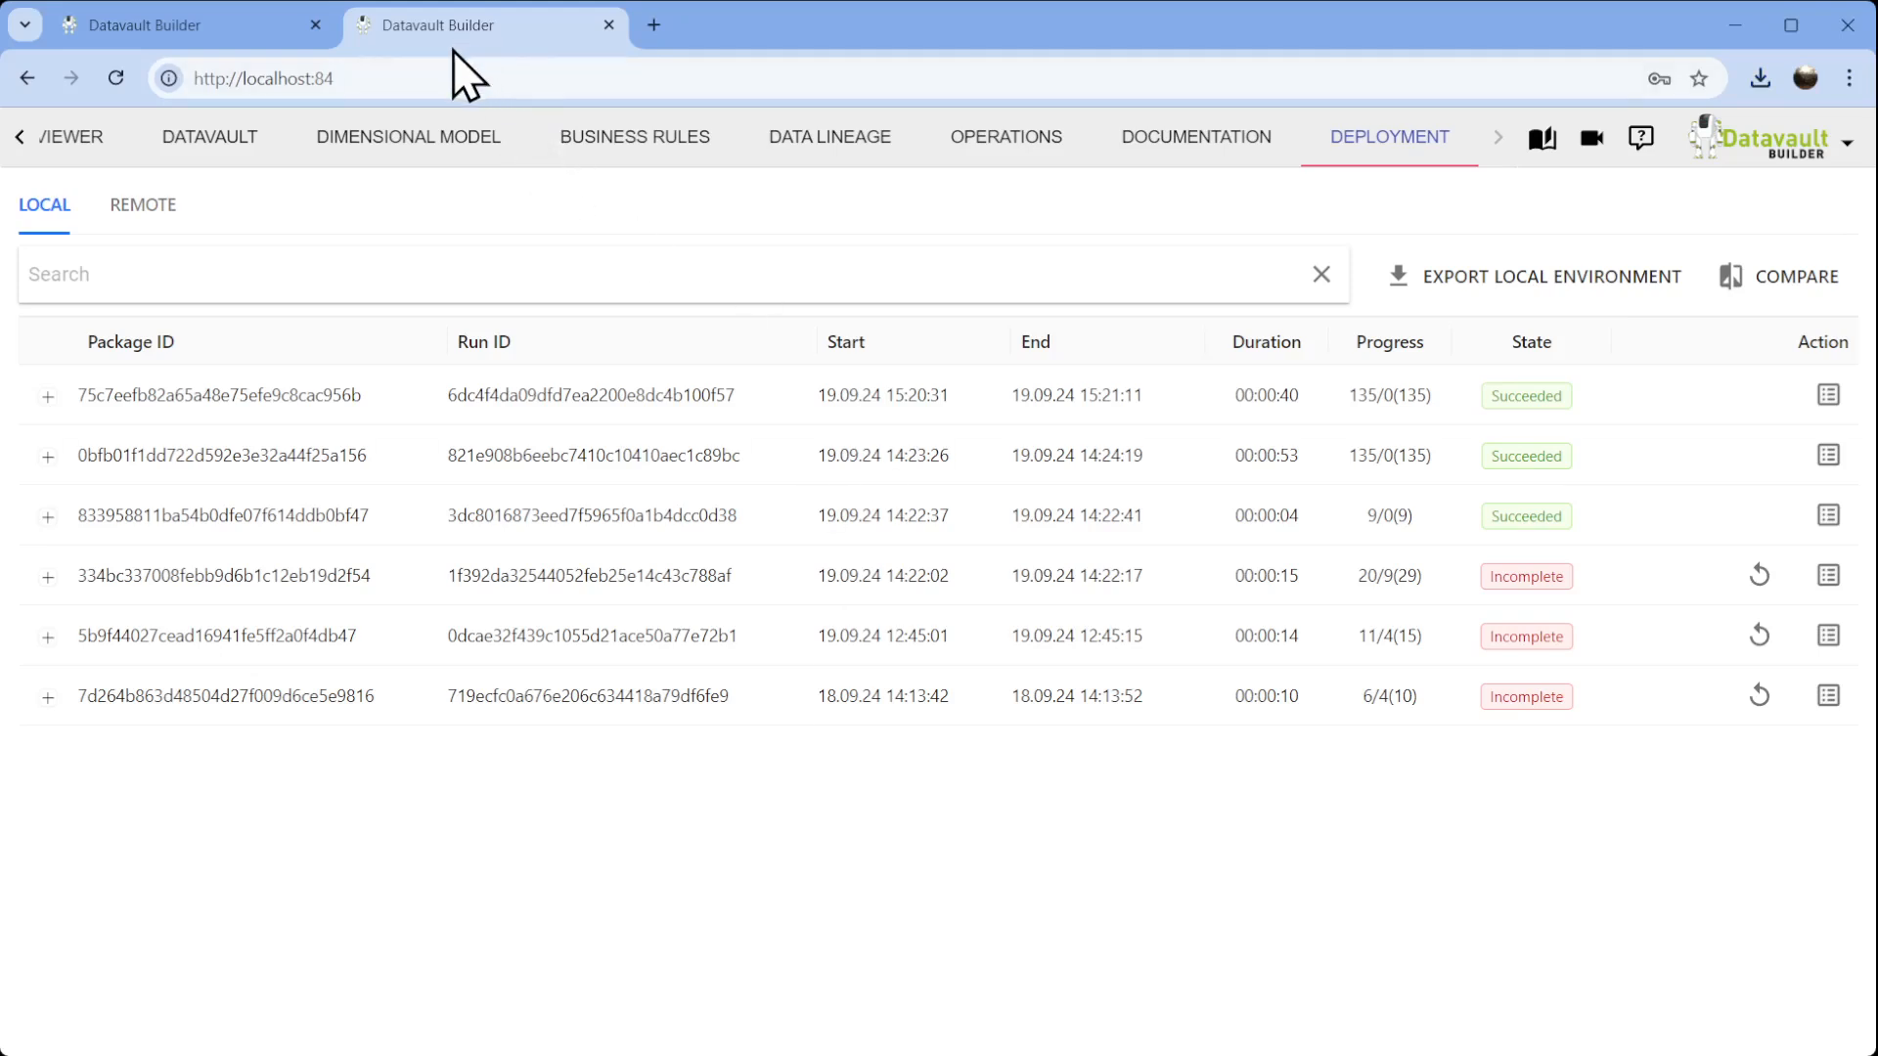
# Check which Datavault objects exist in the target environment localhost:84.
pyautogui.click(230, 134)
pyautogui.click(330, 247)
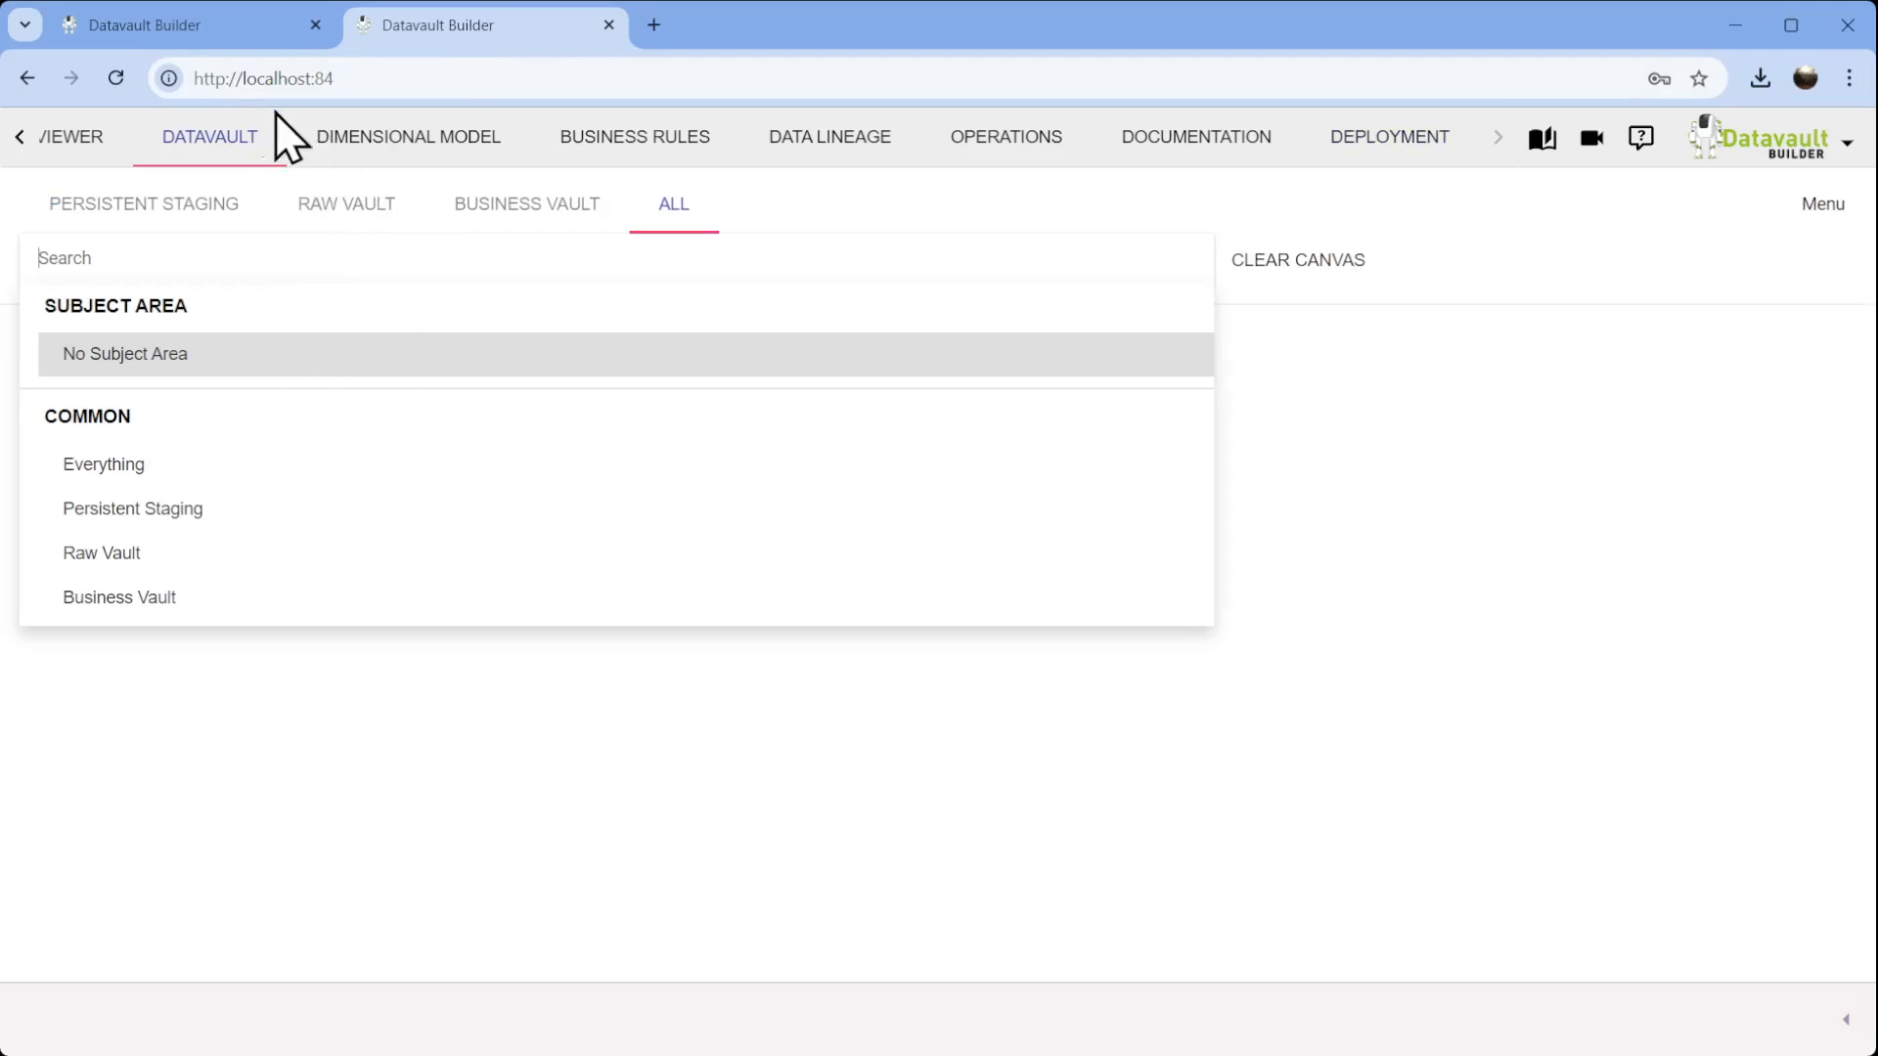
pyautogui.click(1436, 416)
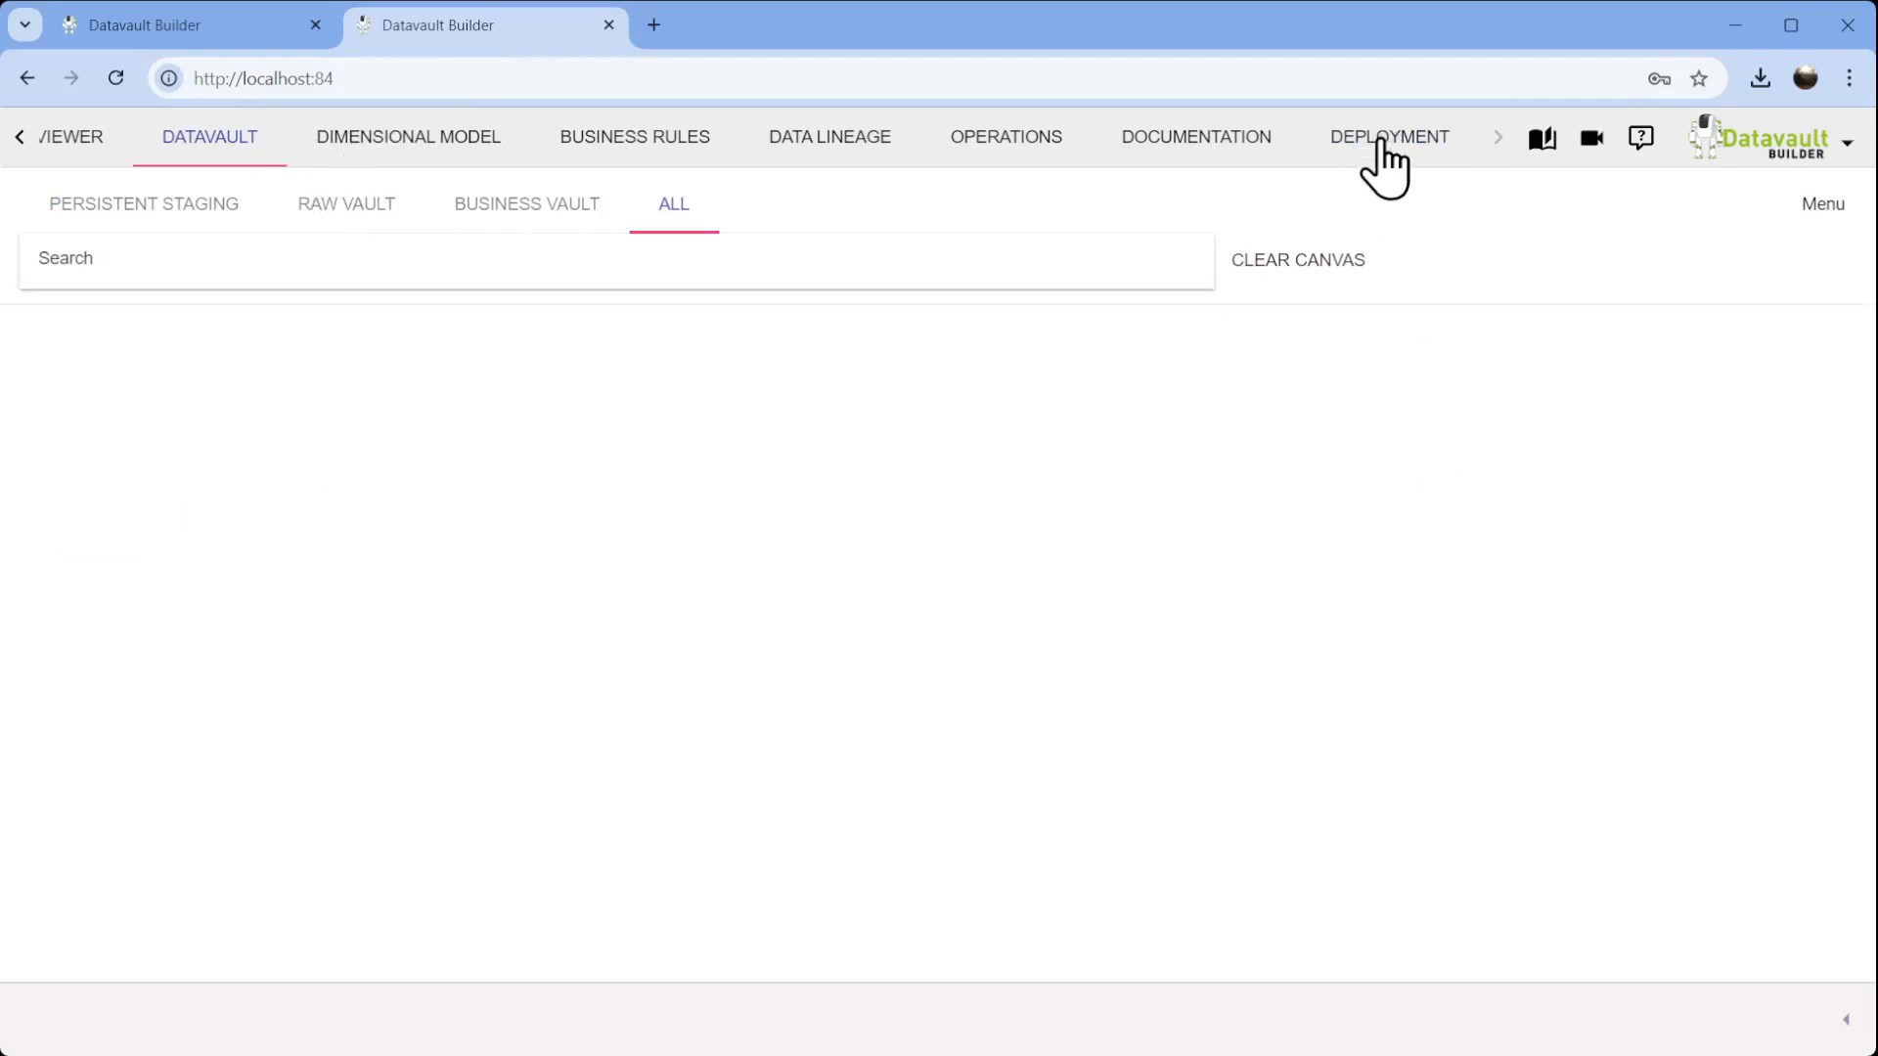
# Create a new state comparison of the temp folder against the local environment localhost:84.
pyautogui.click(1382, 157)
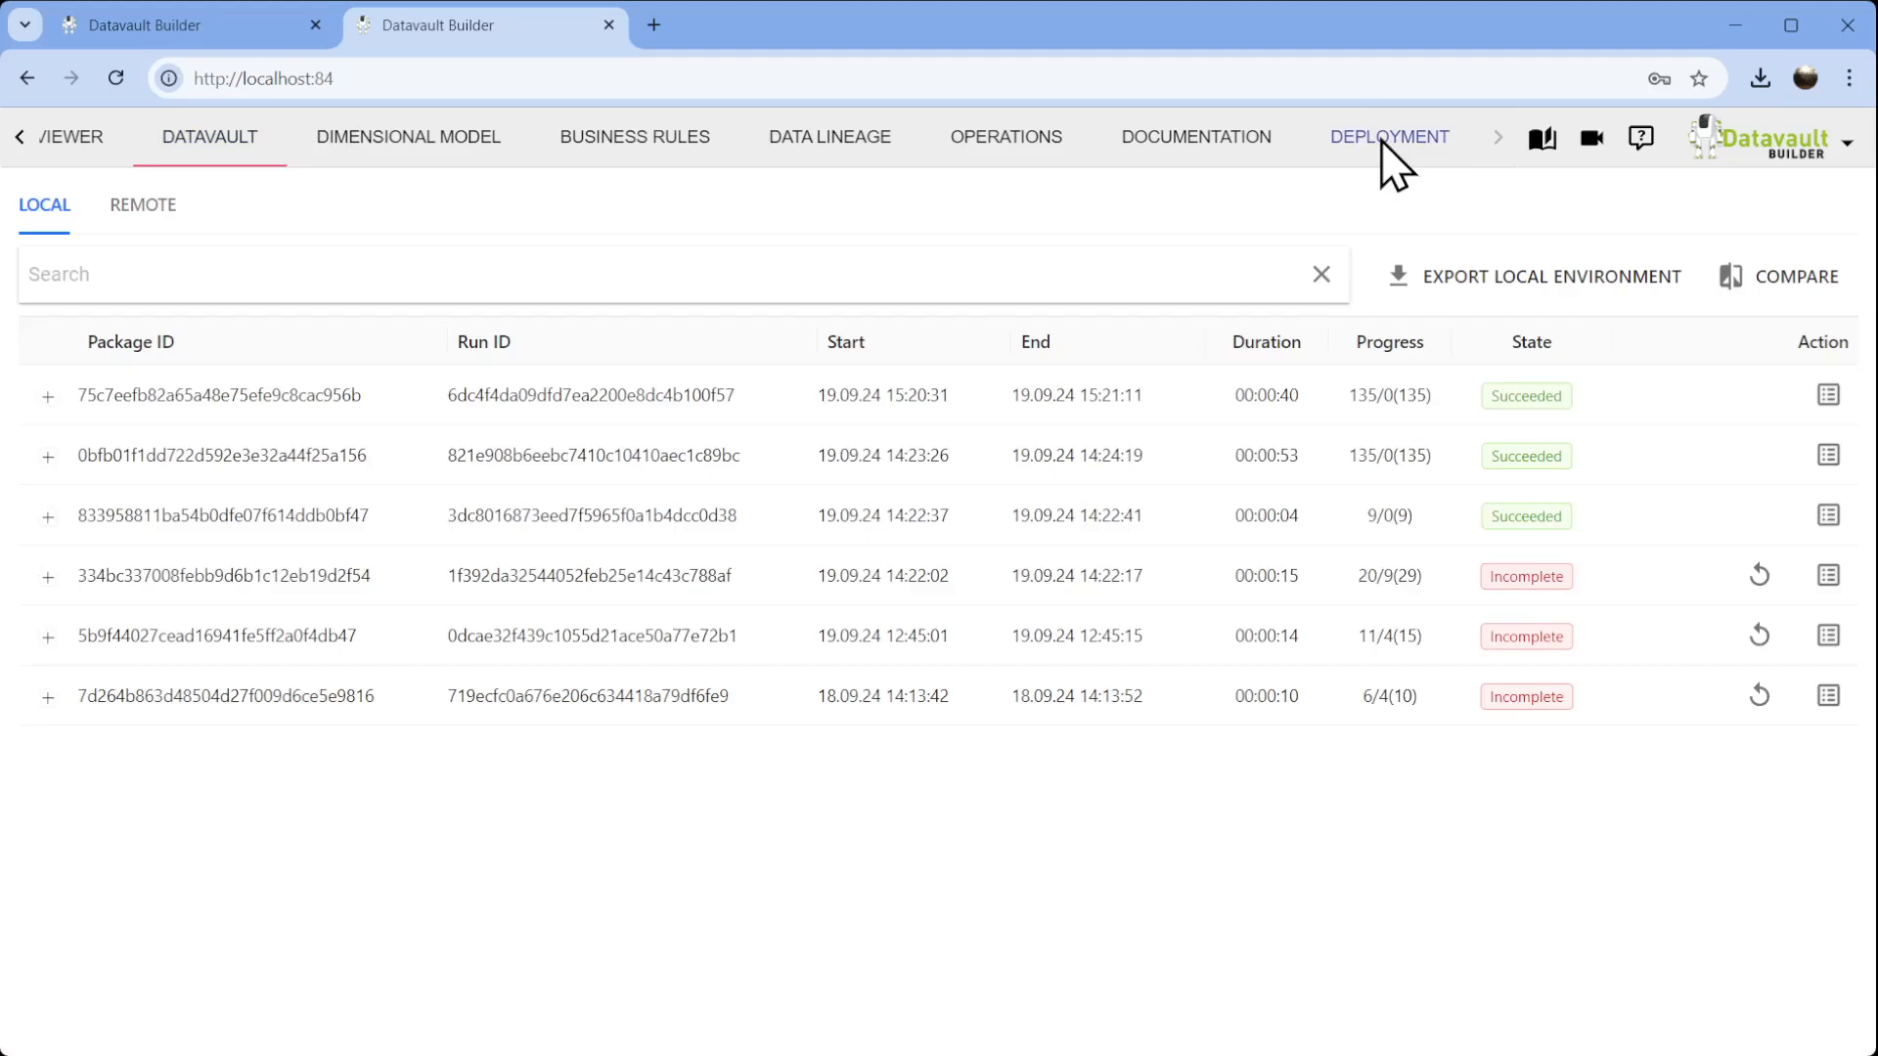
pyautogui.click(1790, 284)
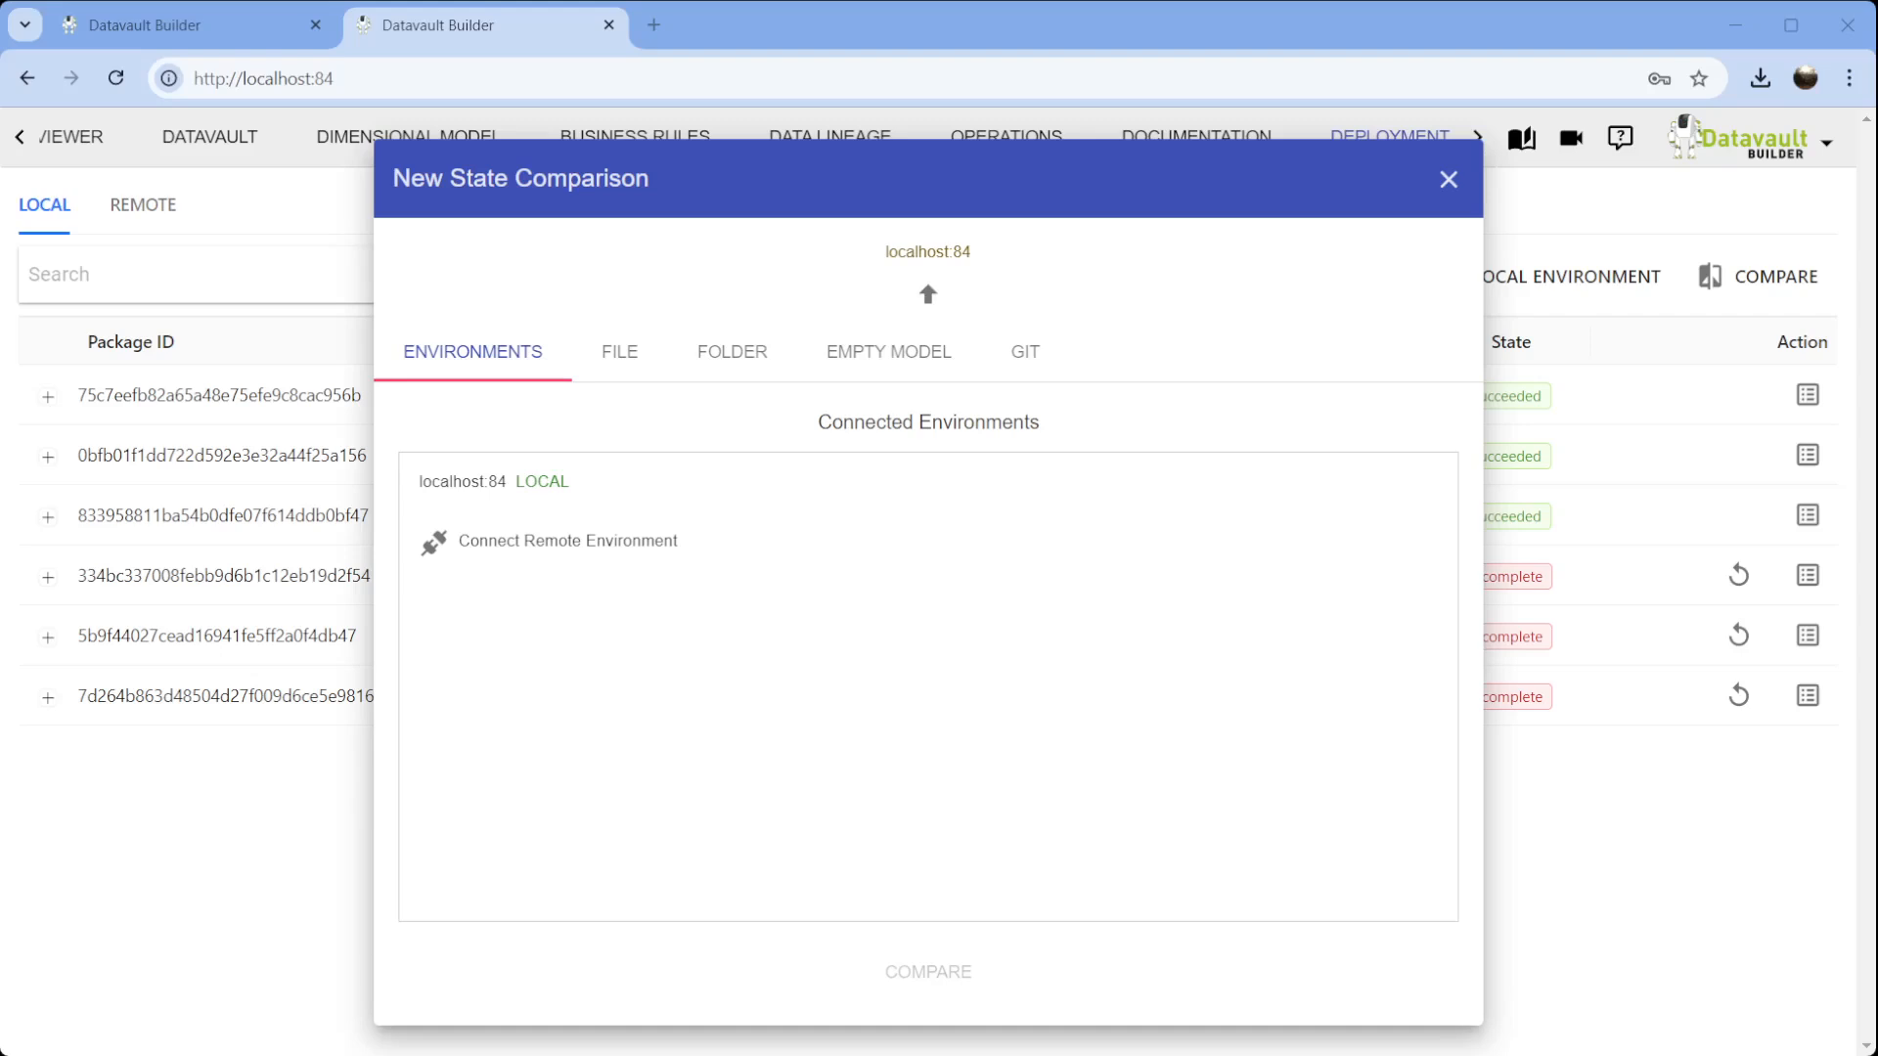
pyautogui.click(732, 352)
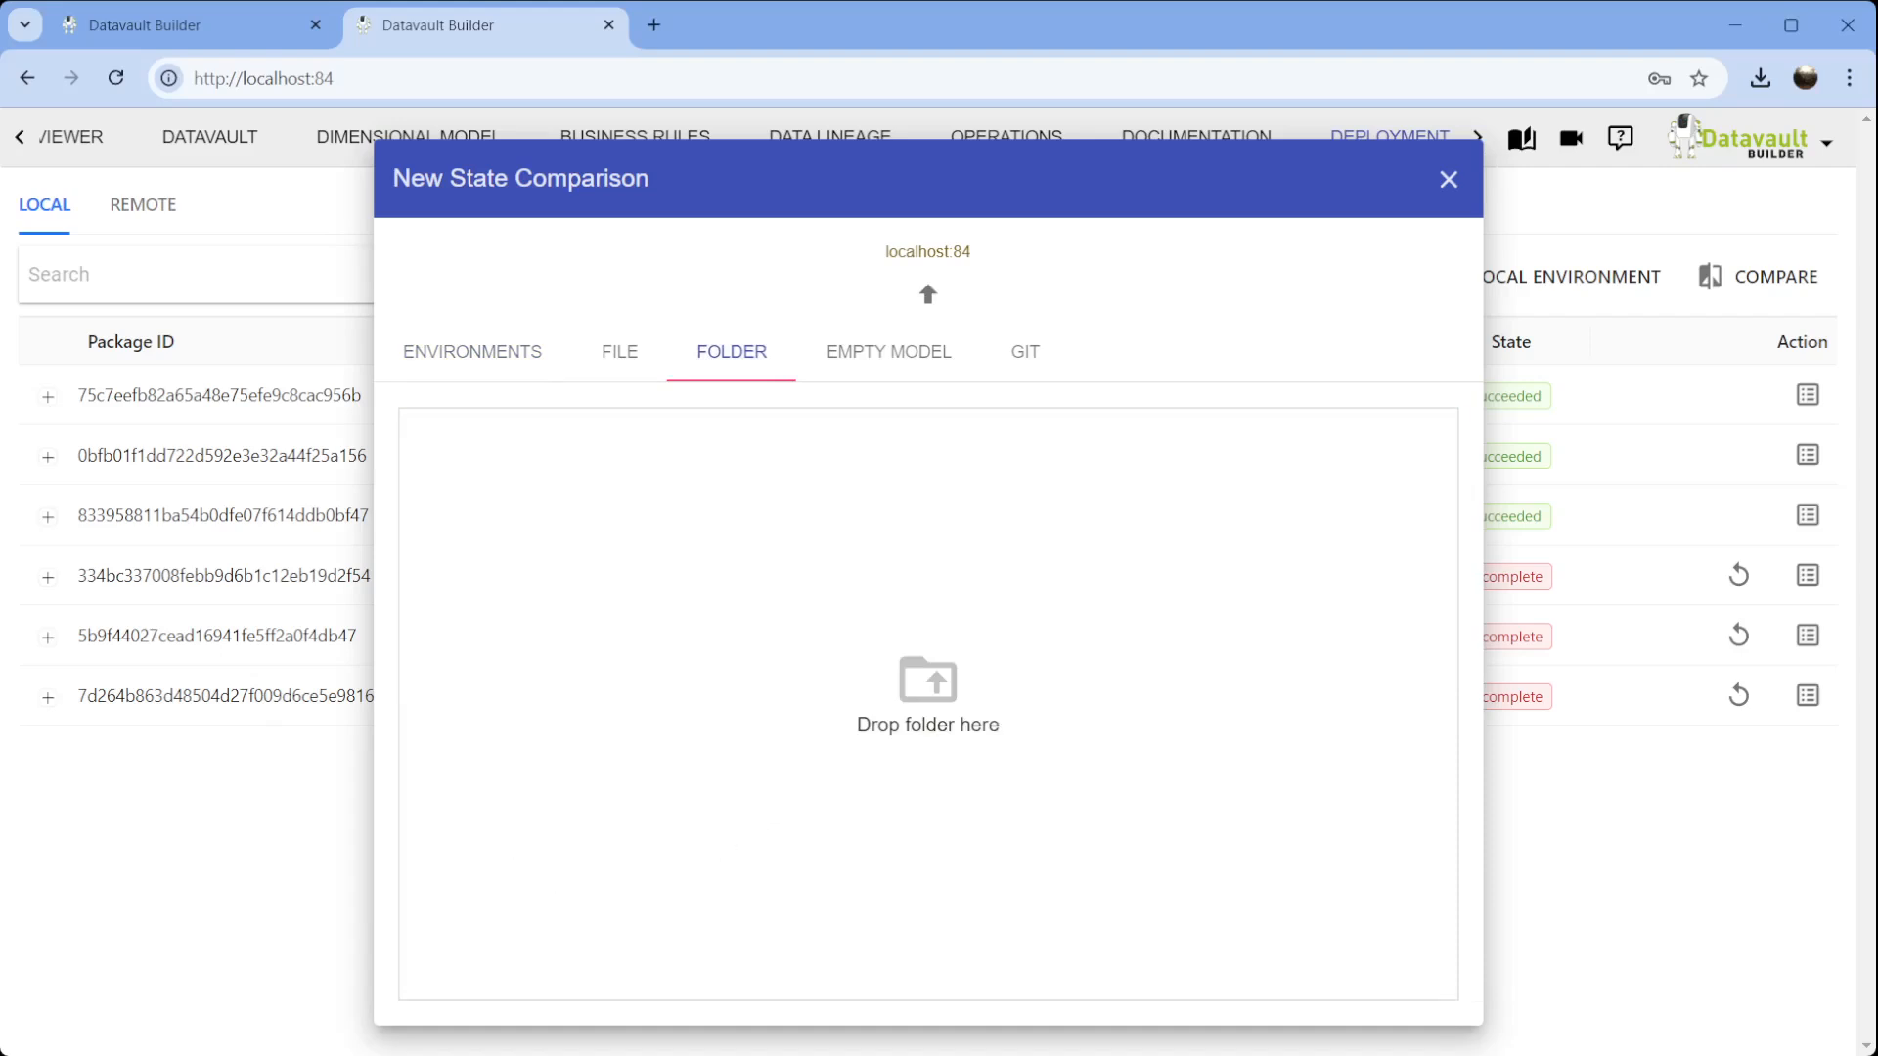
pyautogui.moveTo(421, 1029); pyautogui.dragTo(936, 688)
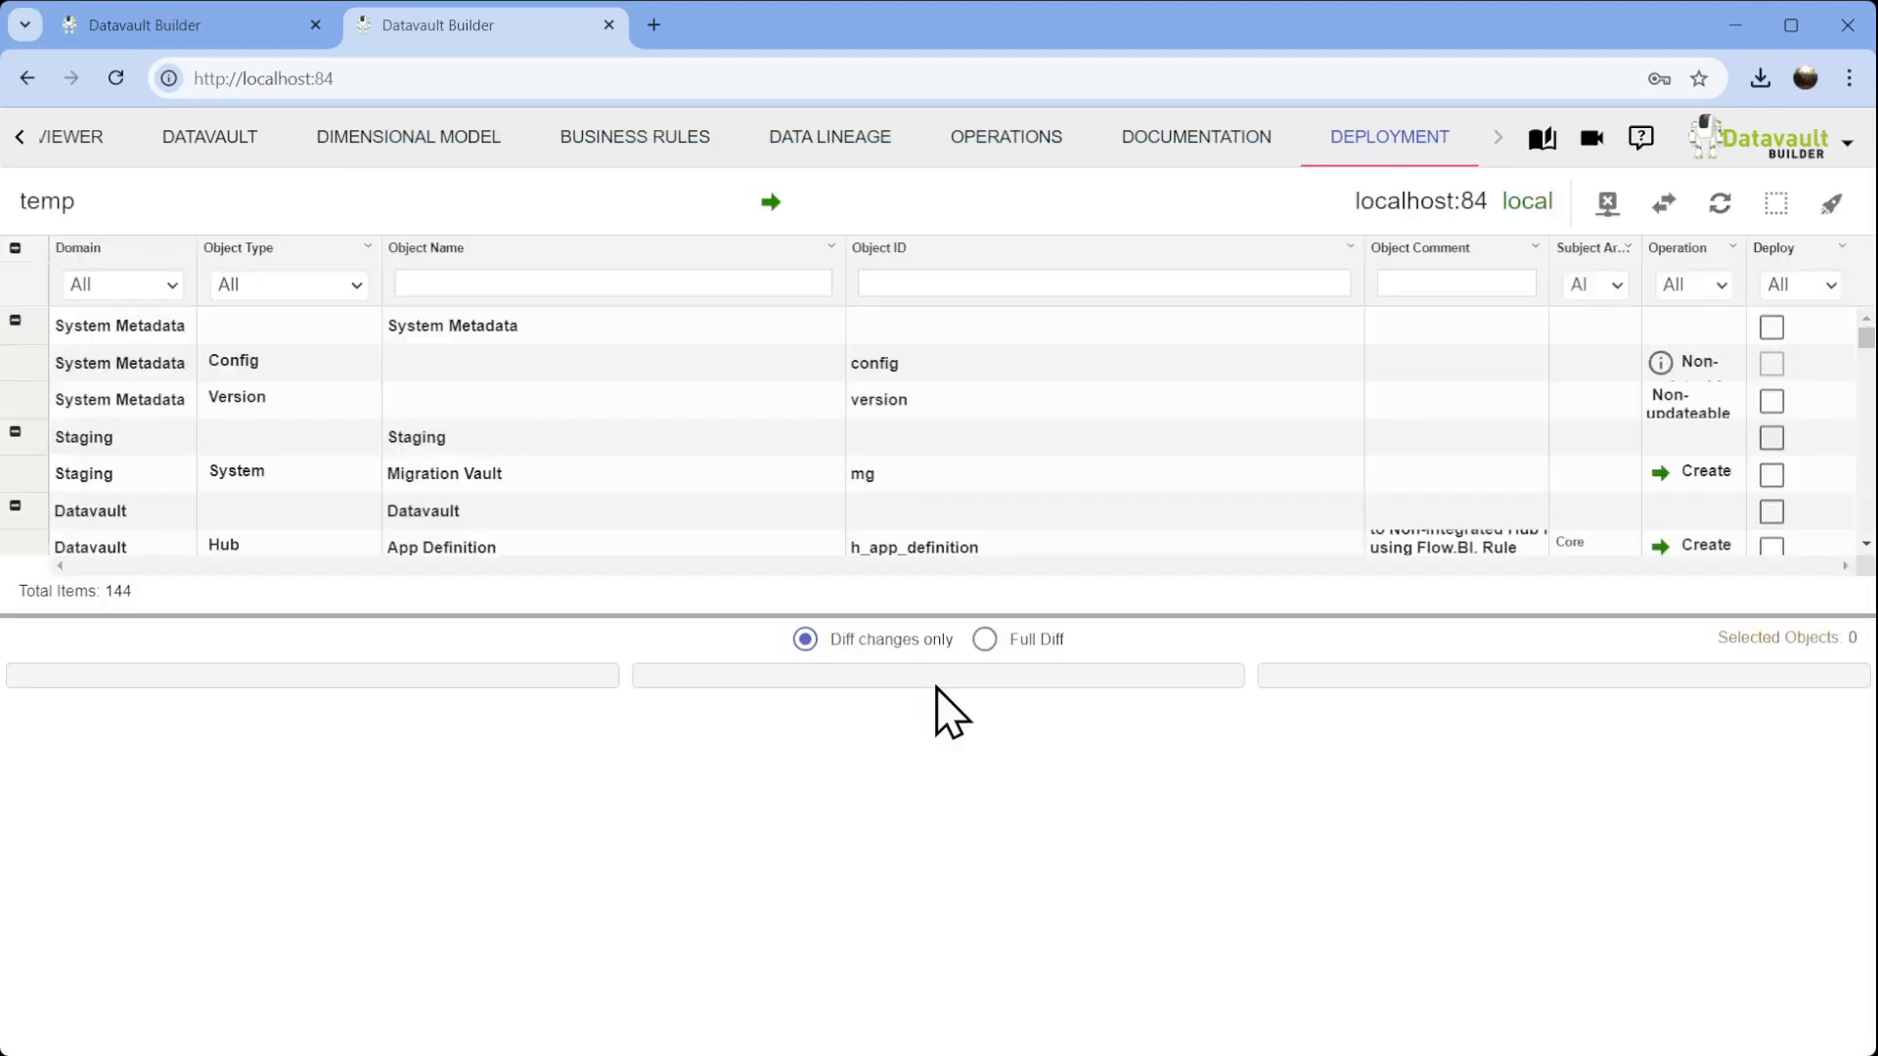
# Enlarge the comparison list and filter it to object type Hub with operation Create.
pyautogui.moveTo(1011, 614); pyautogui.dragTo(1066, 877)
pyautogui.scroll(-3, 1055, 587)
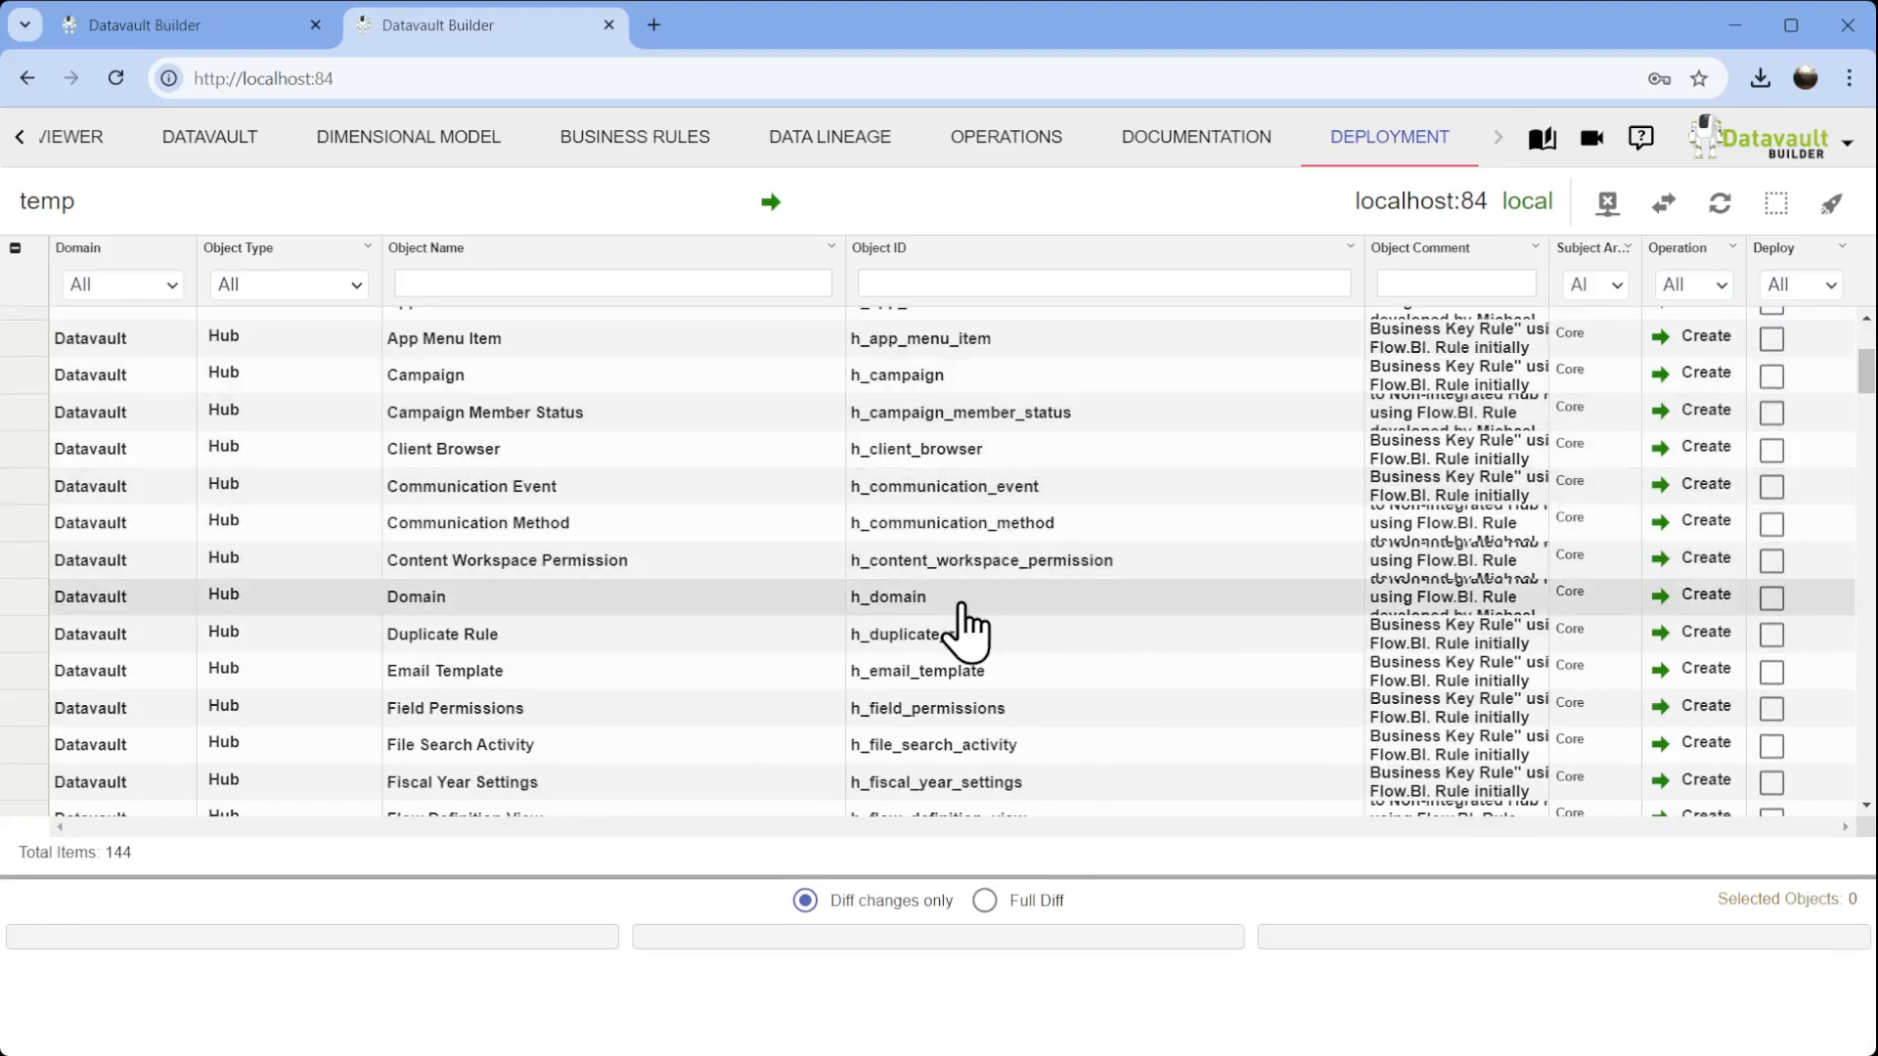
pyautogui.click(355, 292)
pyautogui.click(289, 470)
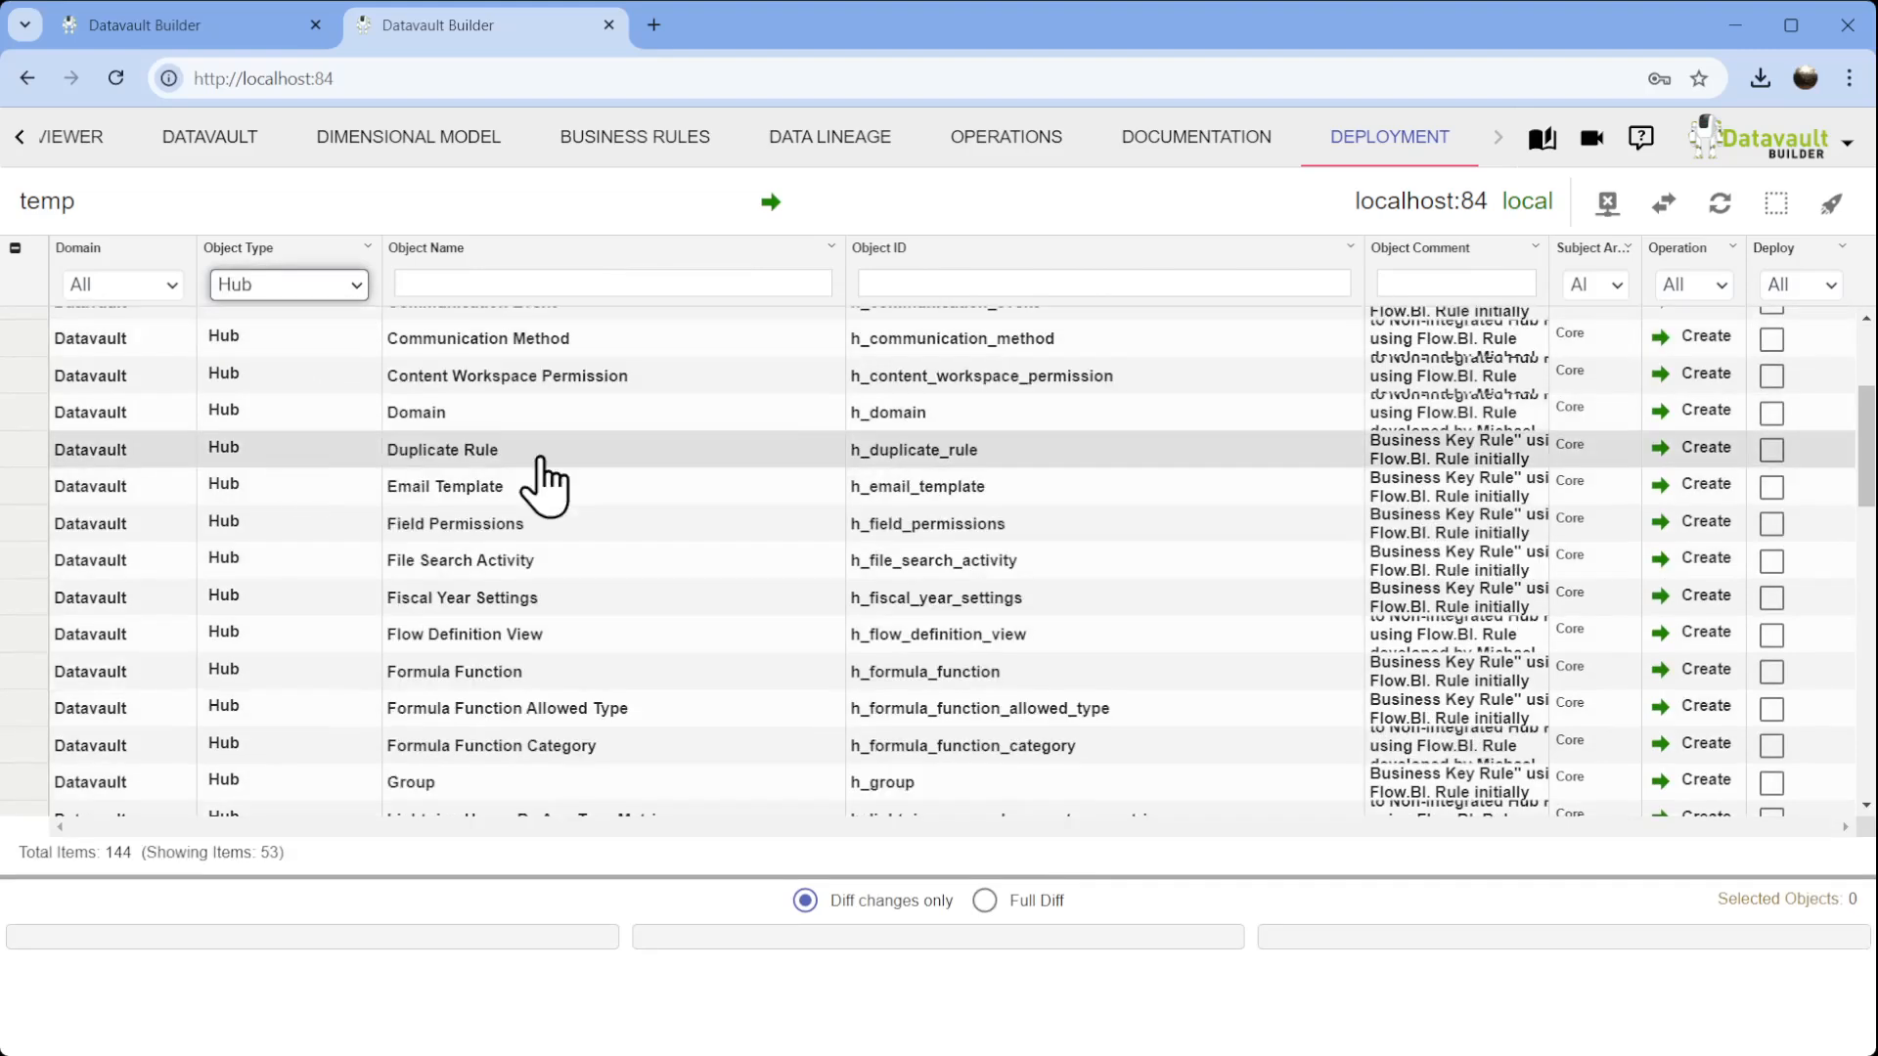
pyautogui.click(1729, 287)
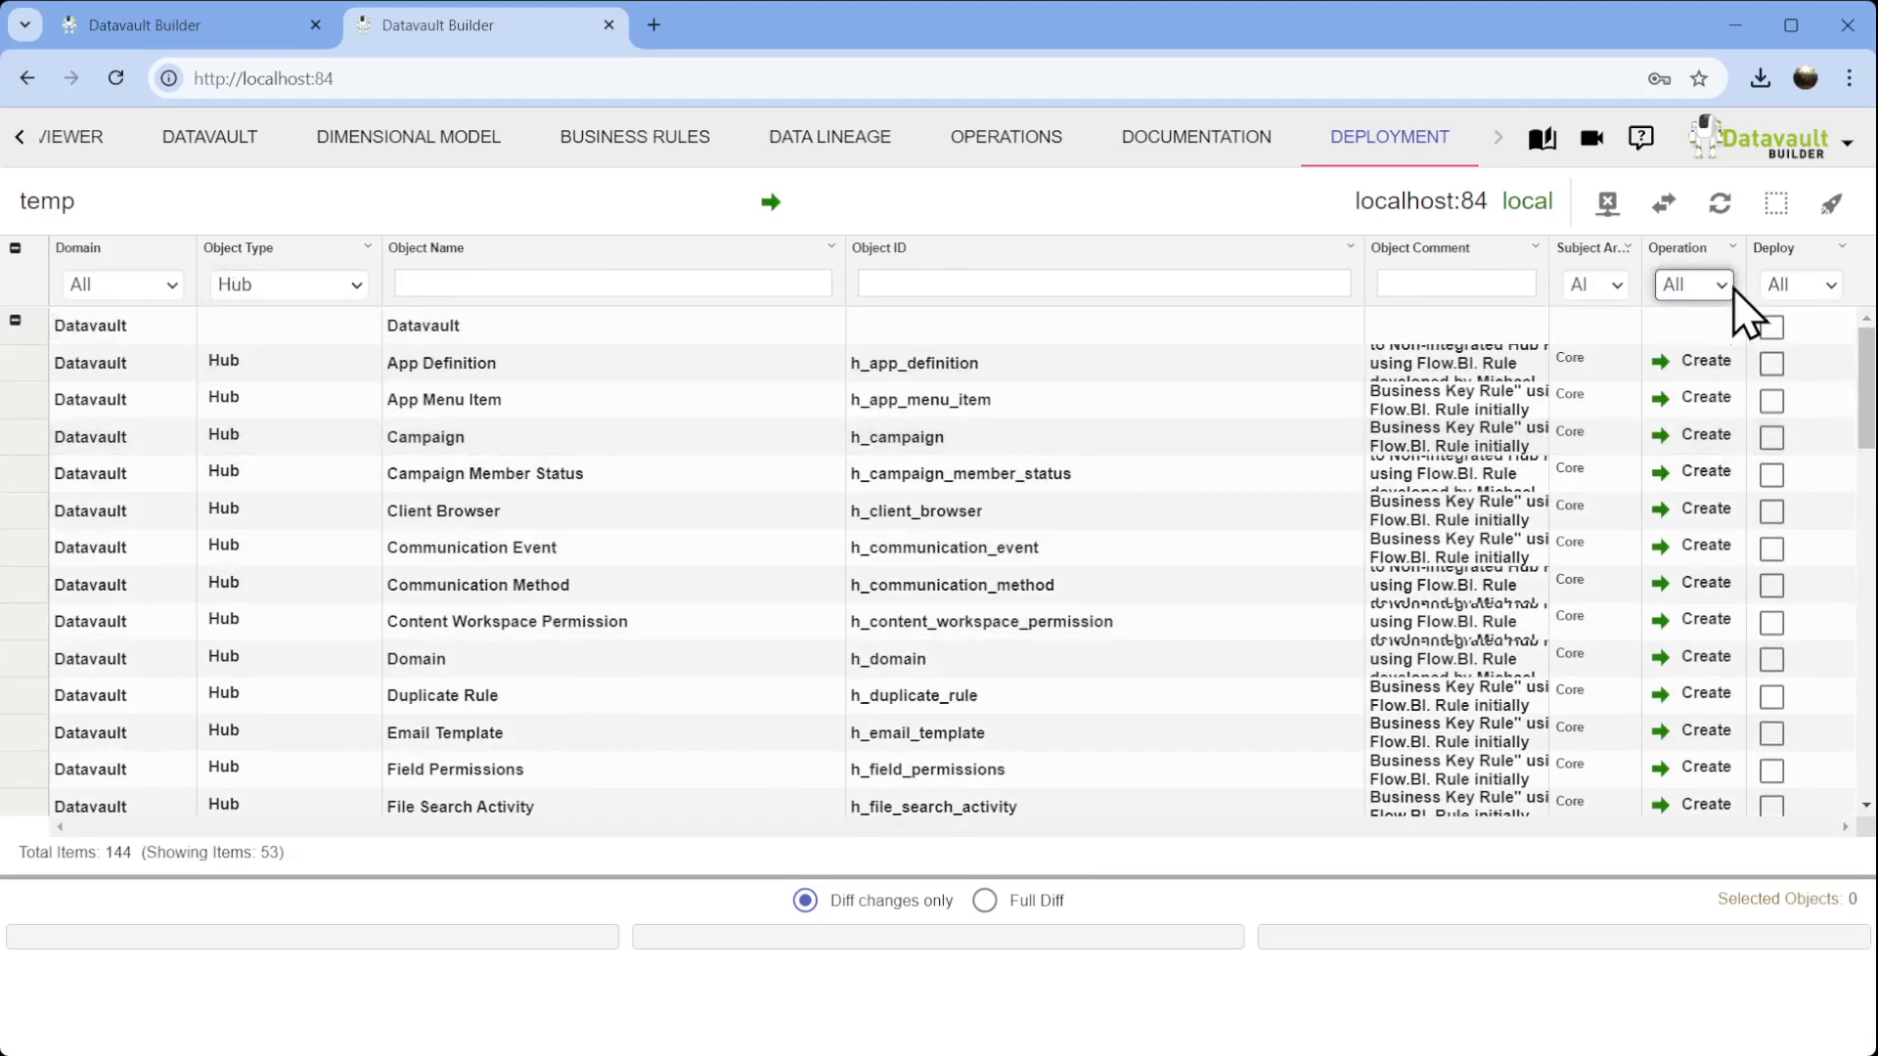
pyautogui.click(1726, 369)
# Select all filtered hubs for deployment and deploy them to the local environment.
pyautogui.click(1776, 207)
pyautogui.click(1734, 244)
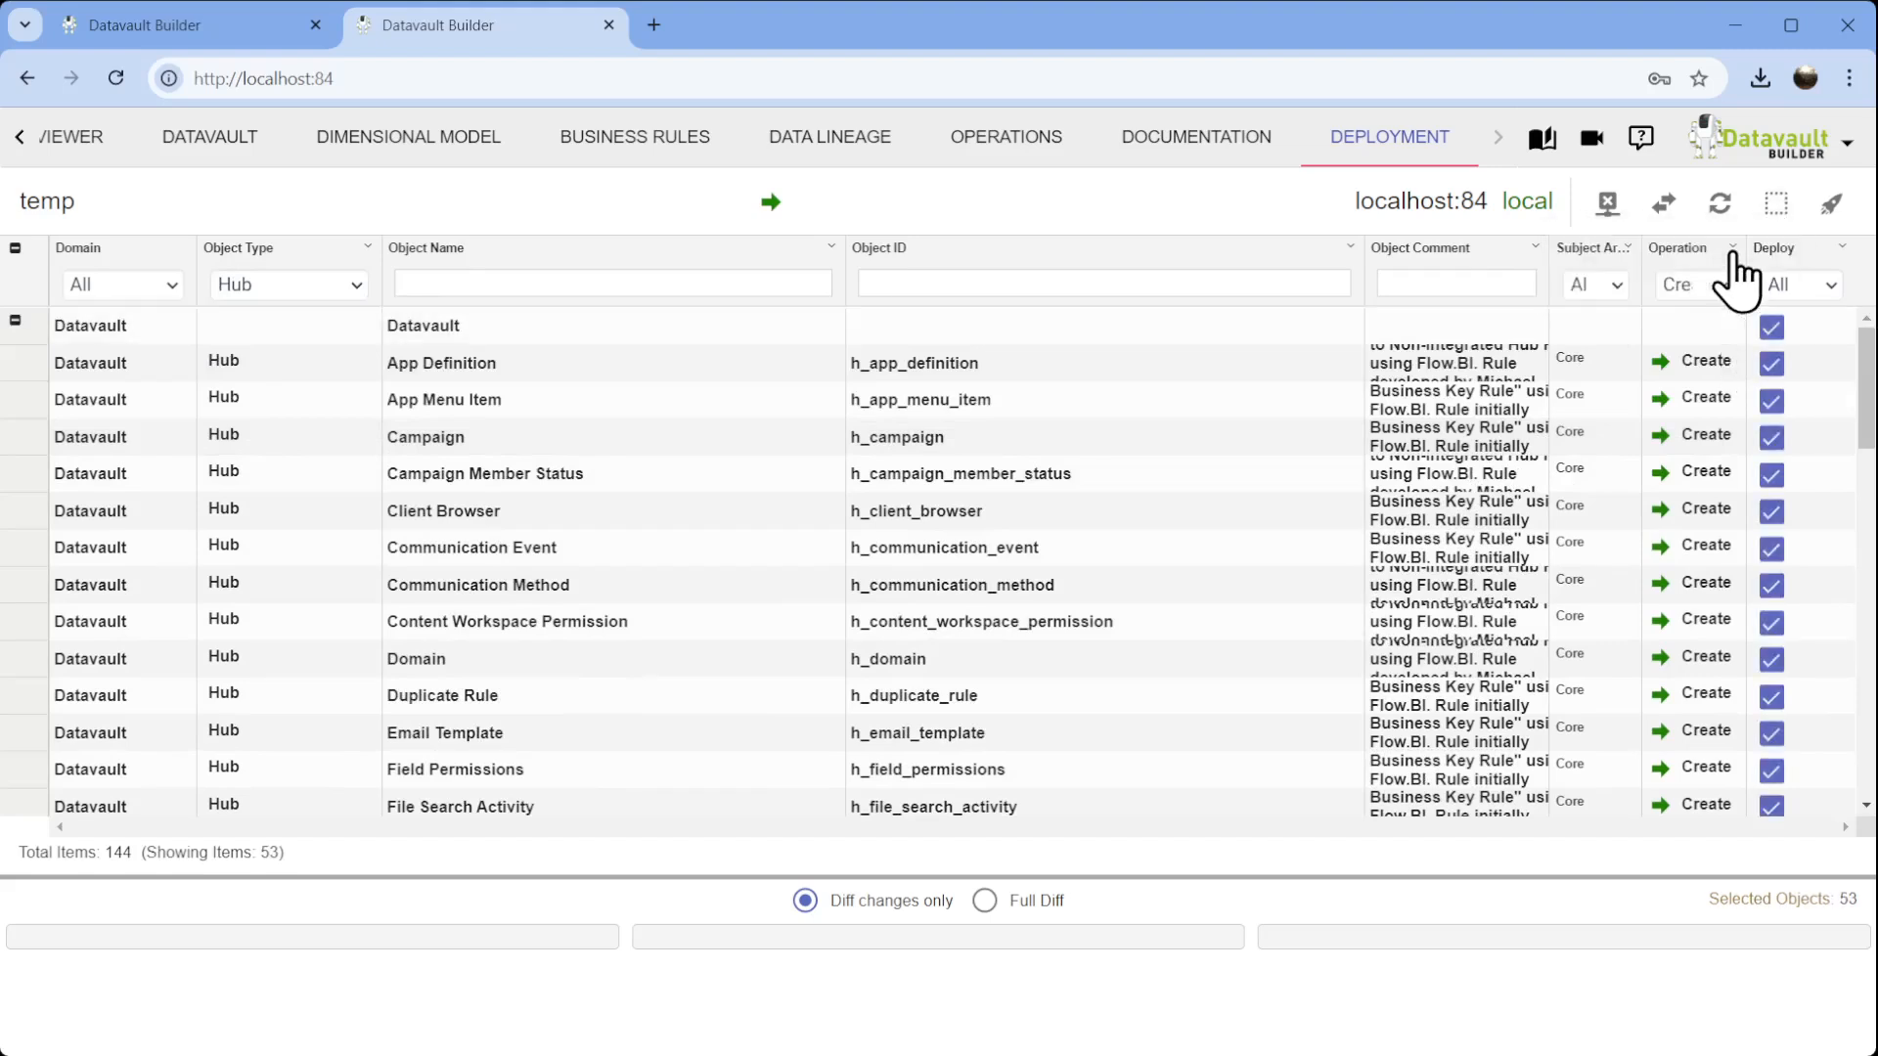
pyautogui.click(1832, 203)
pyautogui.click(1235, 797)
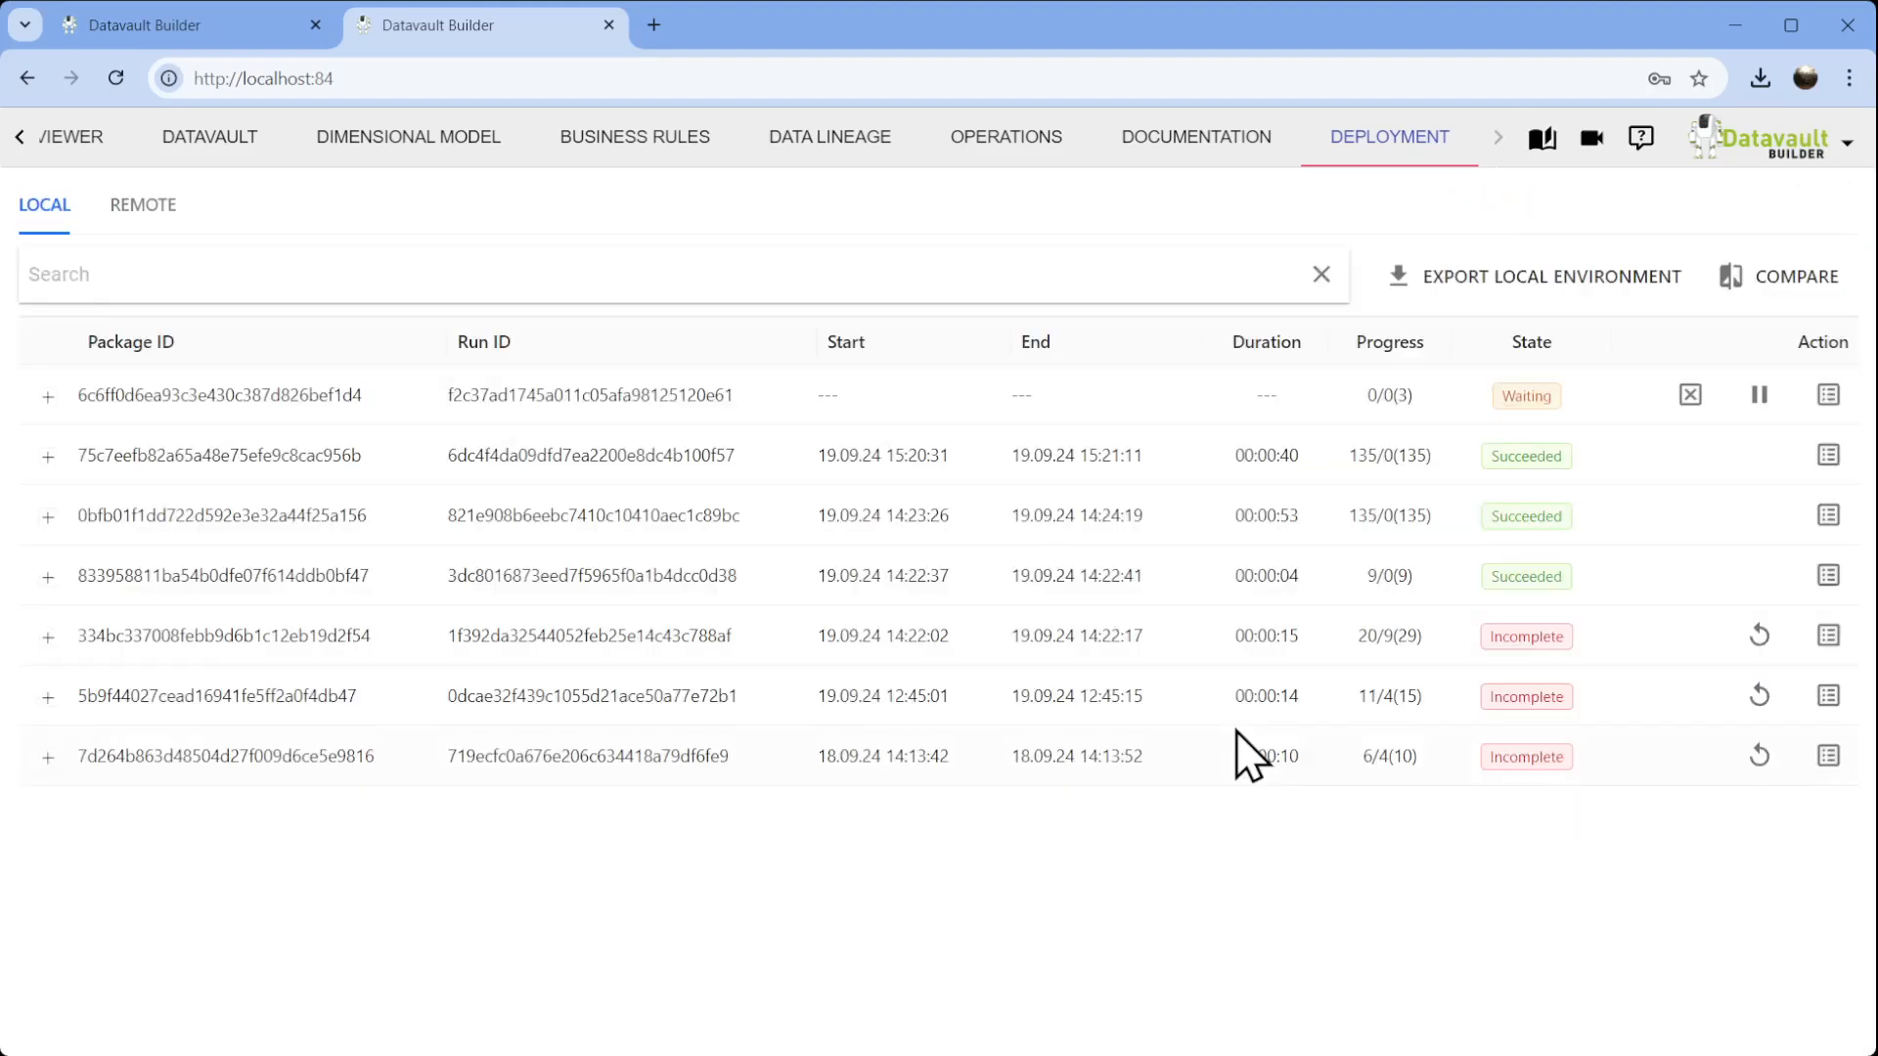
# Review the list of deployed hubs in the target environment's Datavault model.
pyautogui.click(223, 145)
pyautogui.click(414, 271)
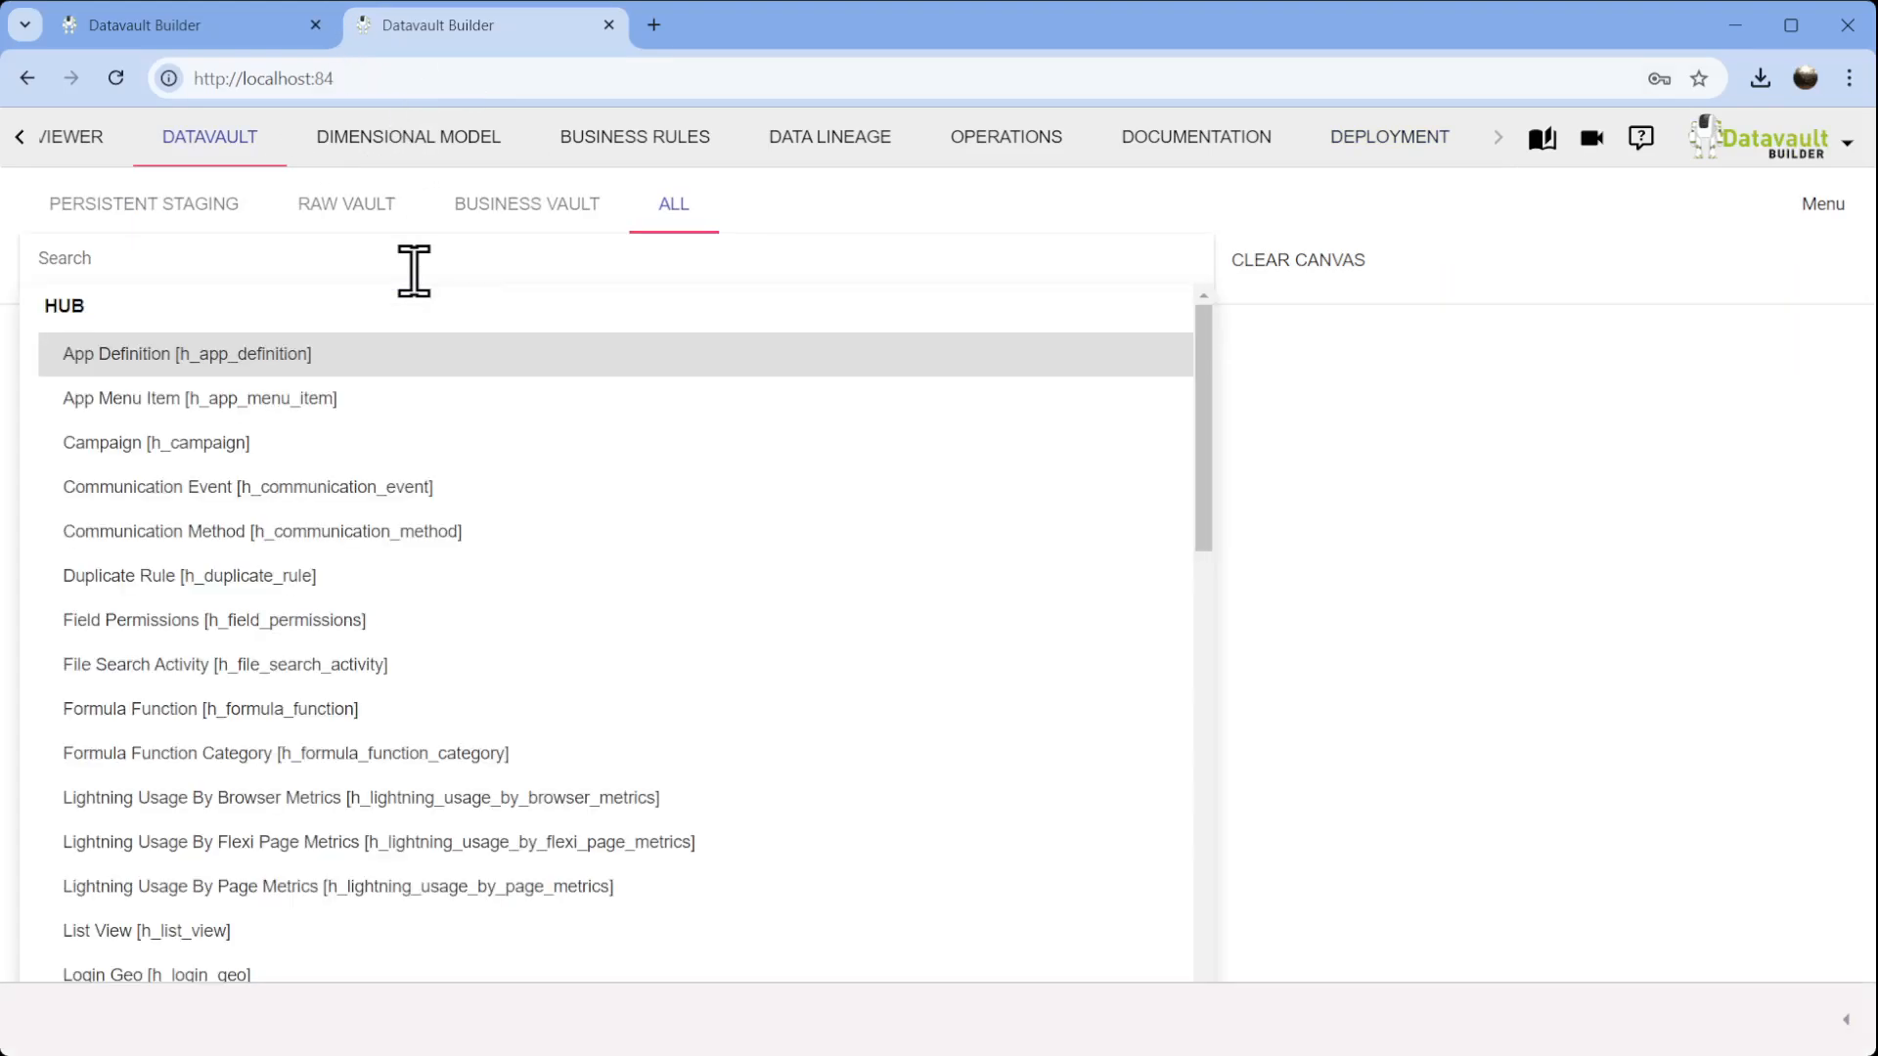
pyautogui.scroll(-3, 551, 803)
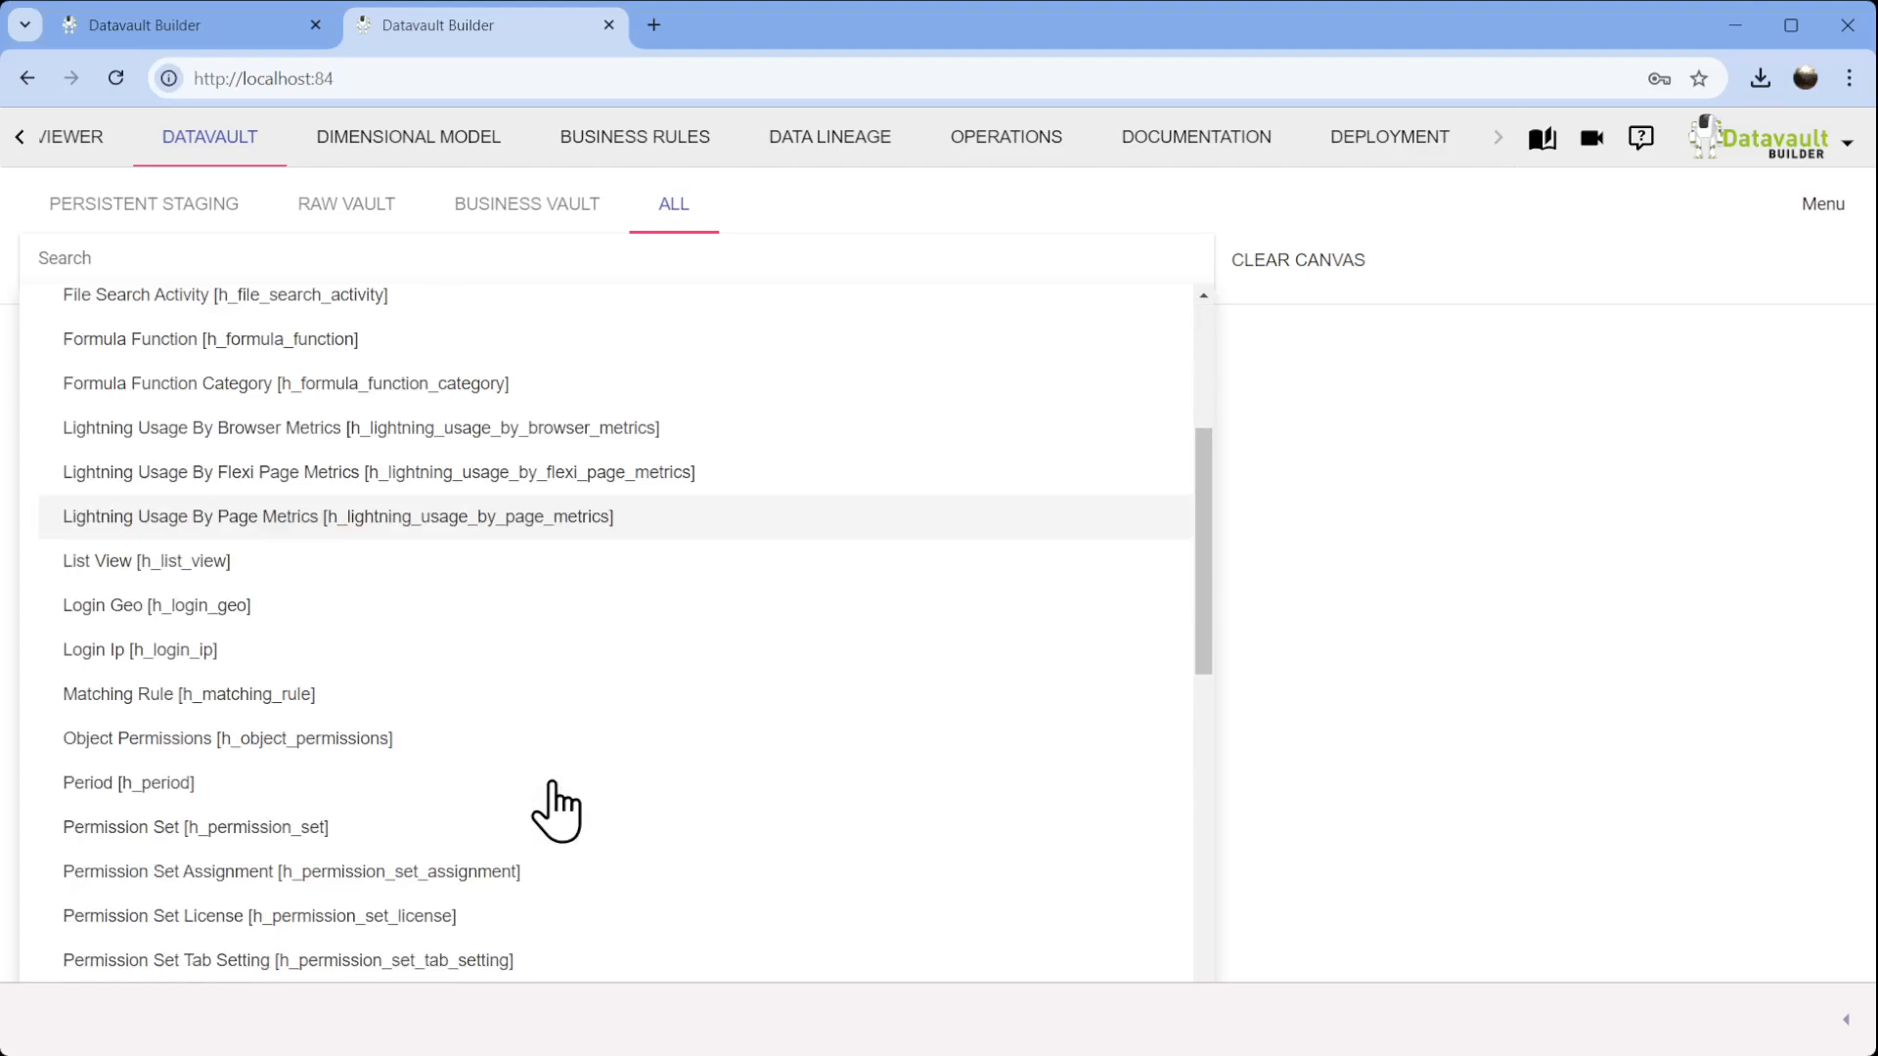
pyautogui.scroll(-5, 453, 773)
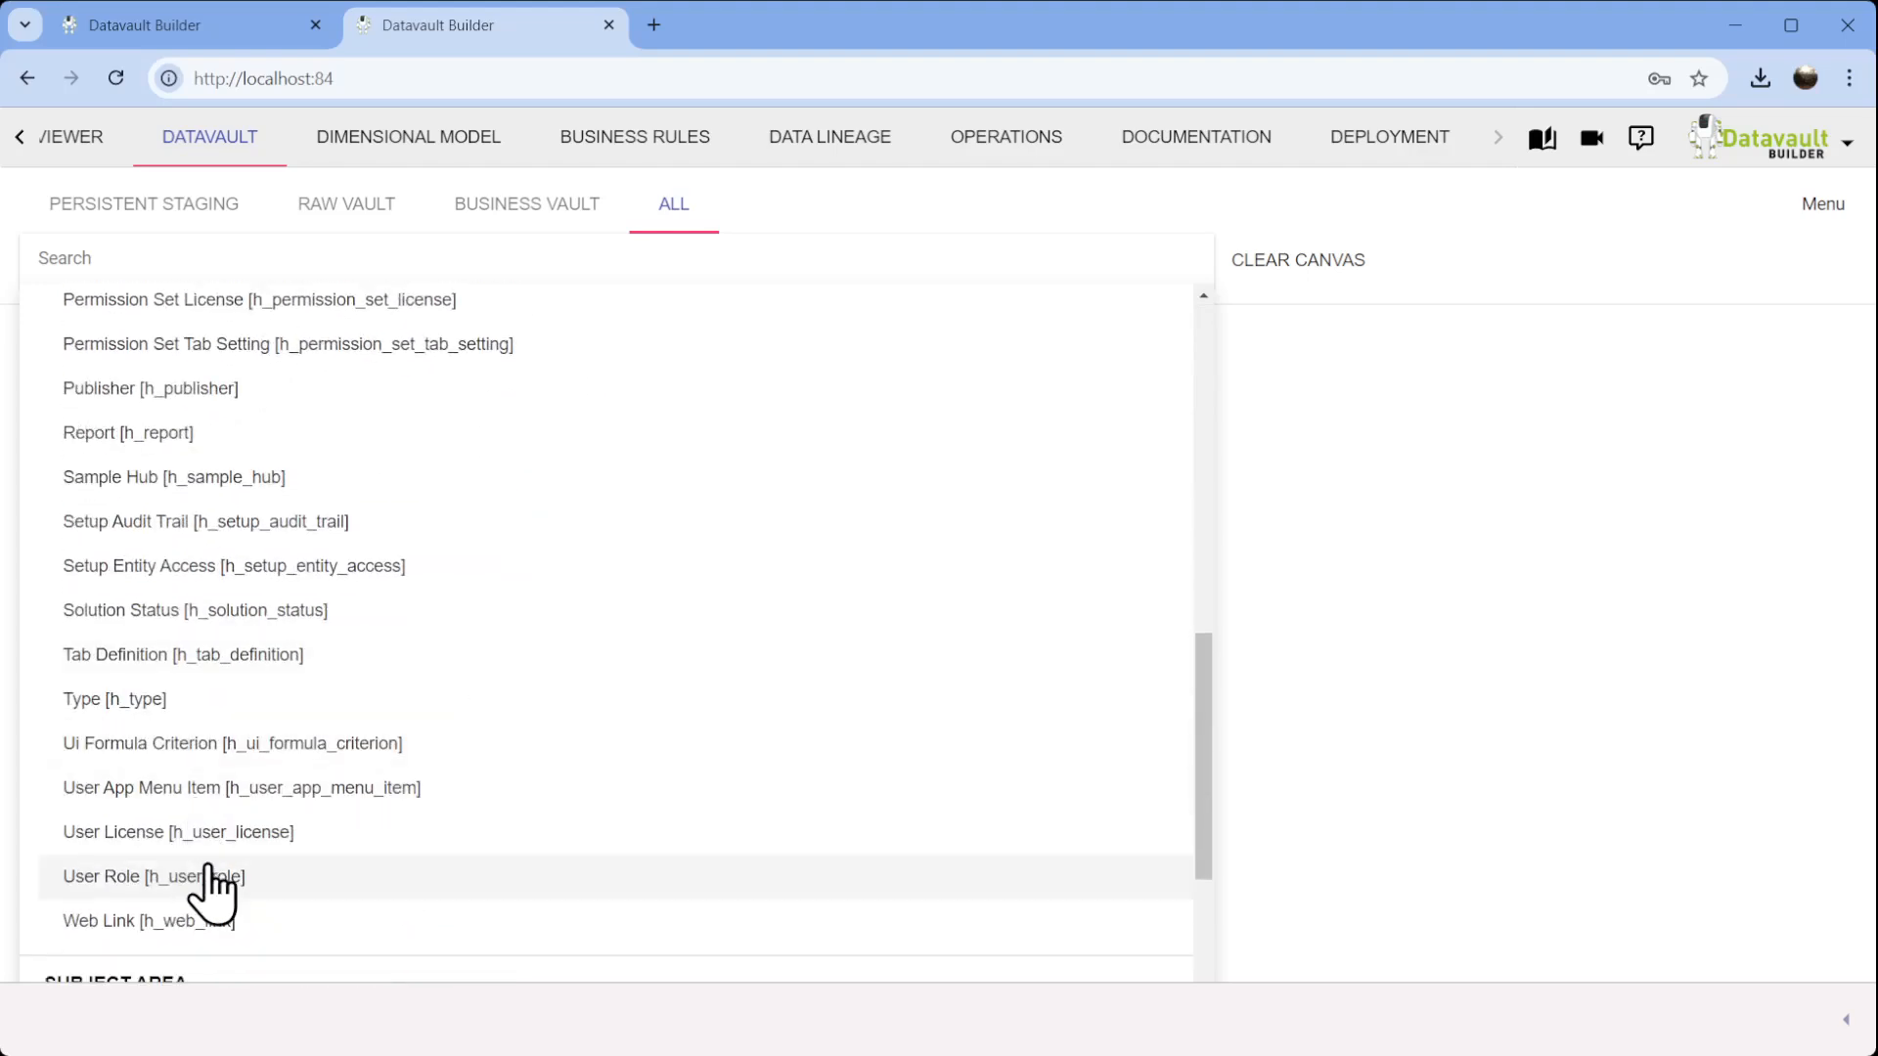
pyautogui.click(1267, 430)
# Search the Datavault objects for "user", load the hub User [h_user] onto the canvas and open its details.
pyautogui.click(574, 274)
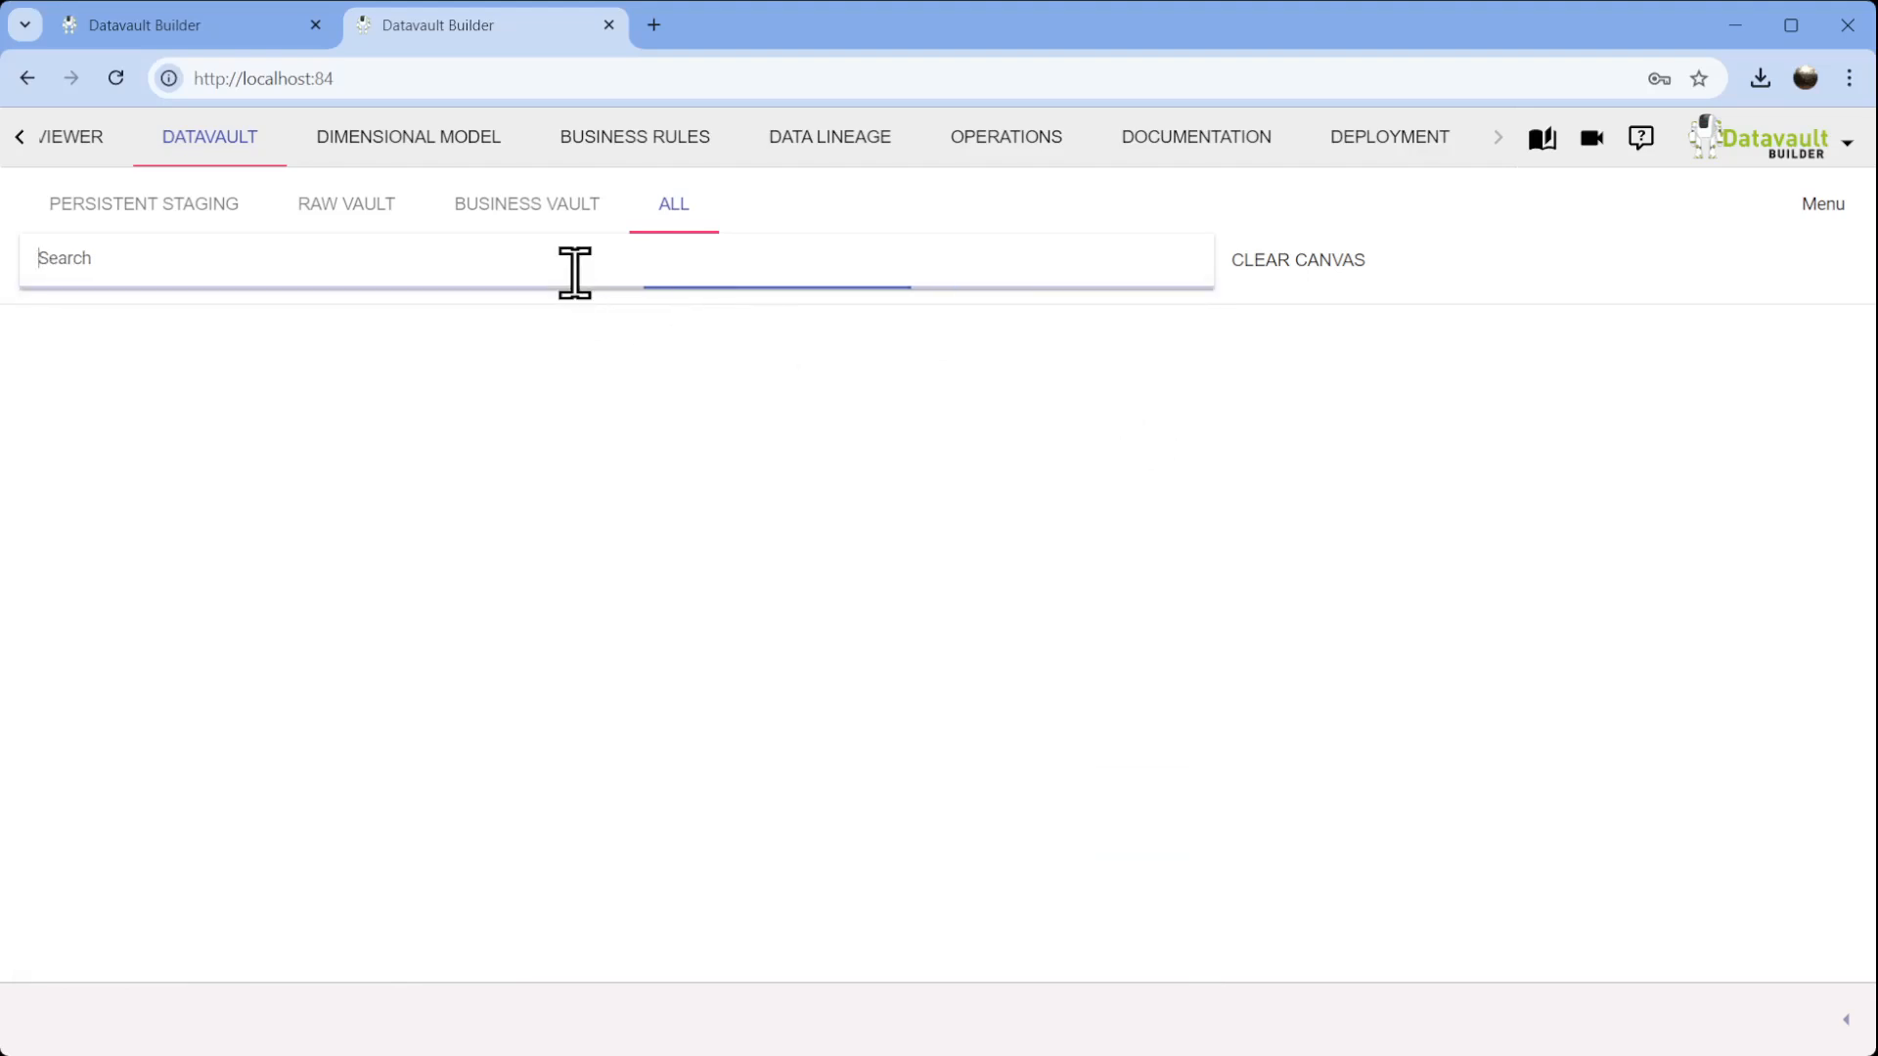
pyautogui.write('user')
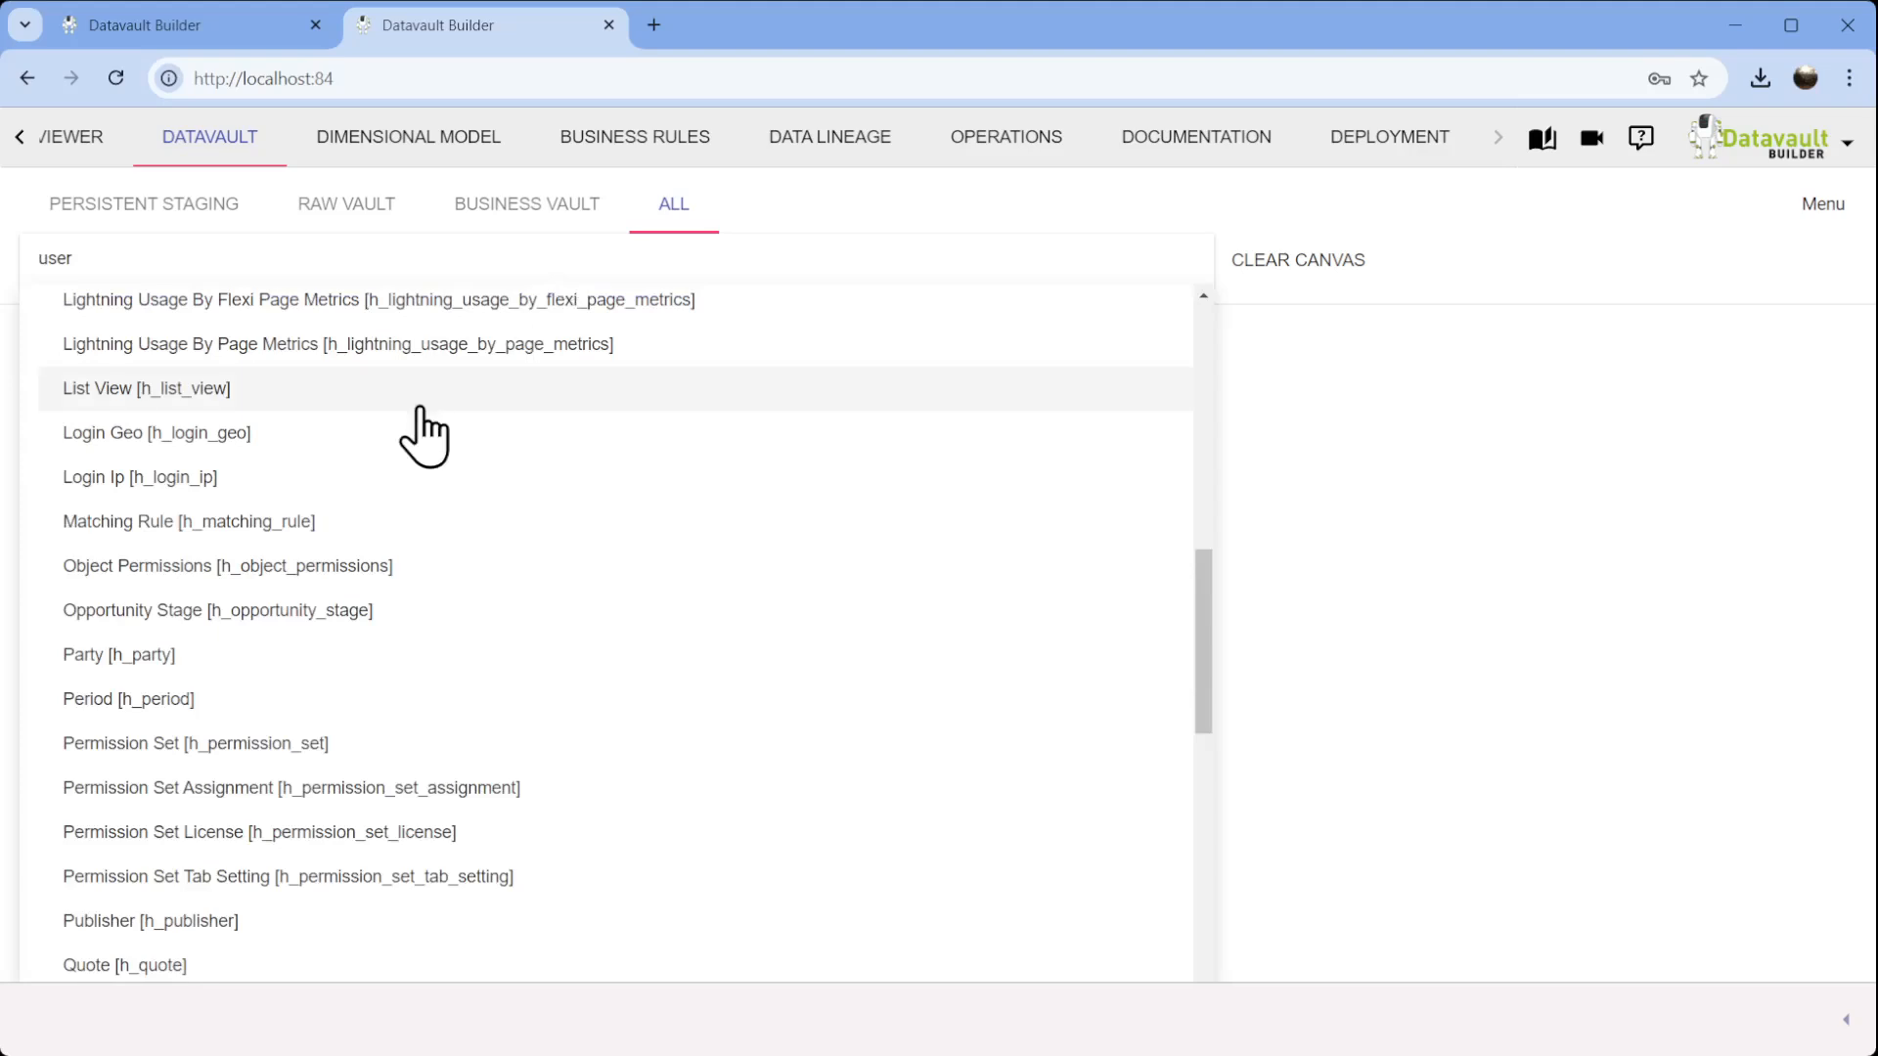
pyautogui.click(74, 360)
pyautogui.moveTo(915, 704); pyautogui.dragTo(780, 591)
pyautogui.click(802, 606)
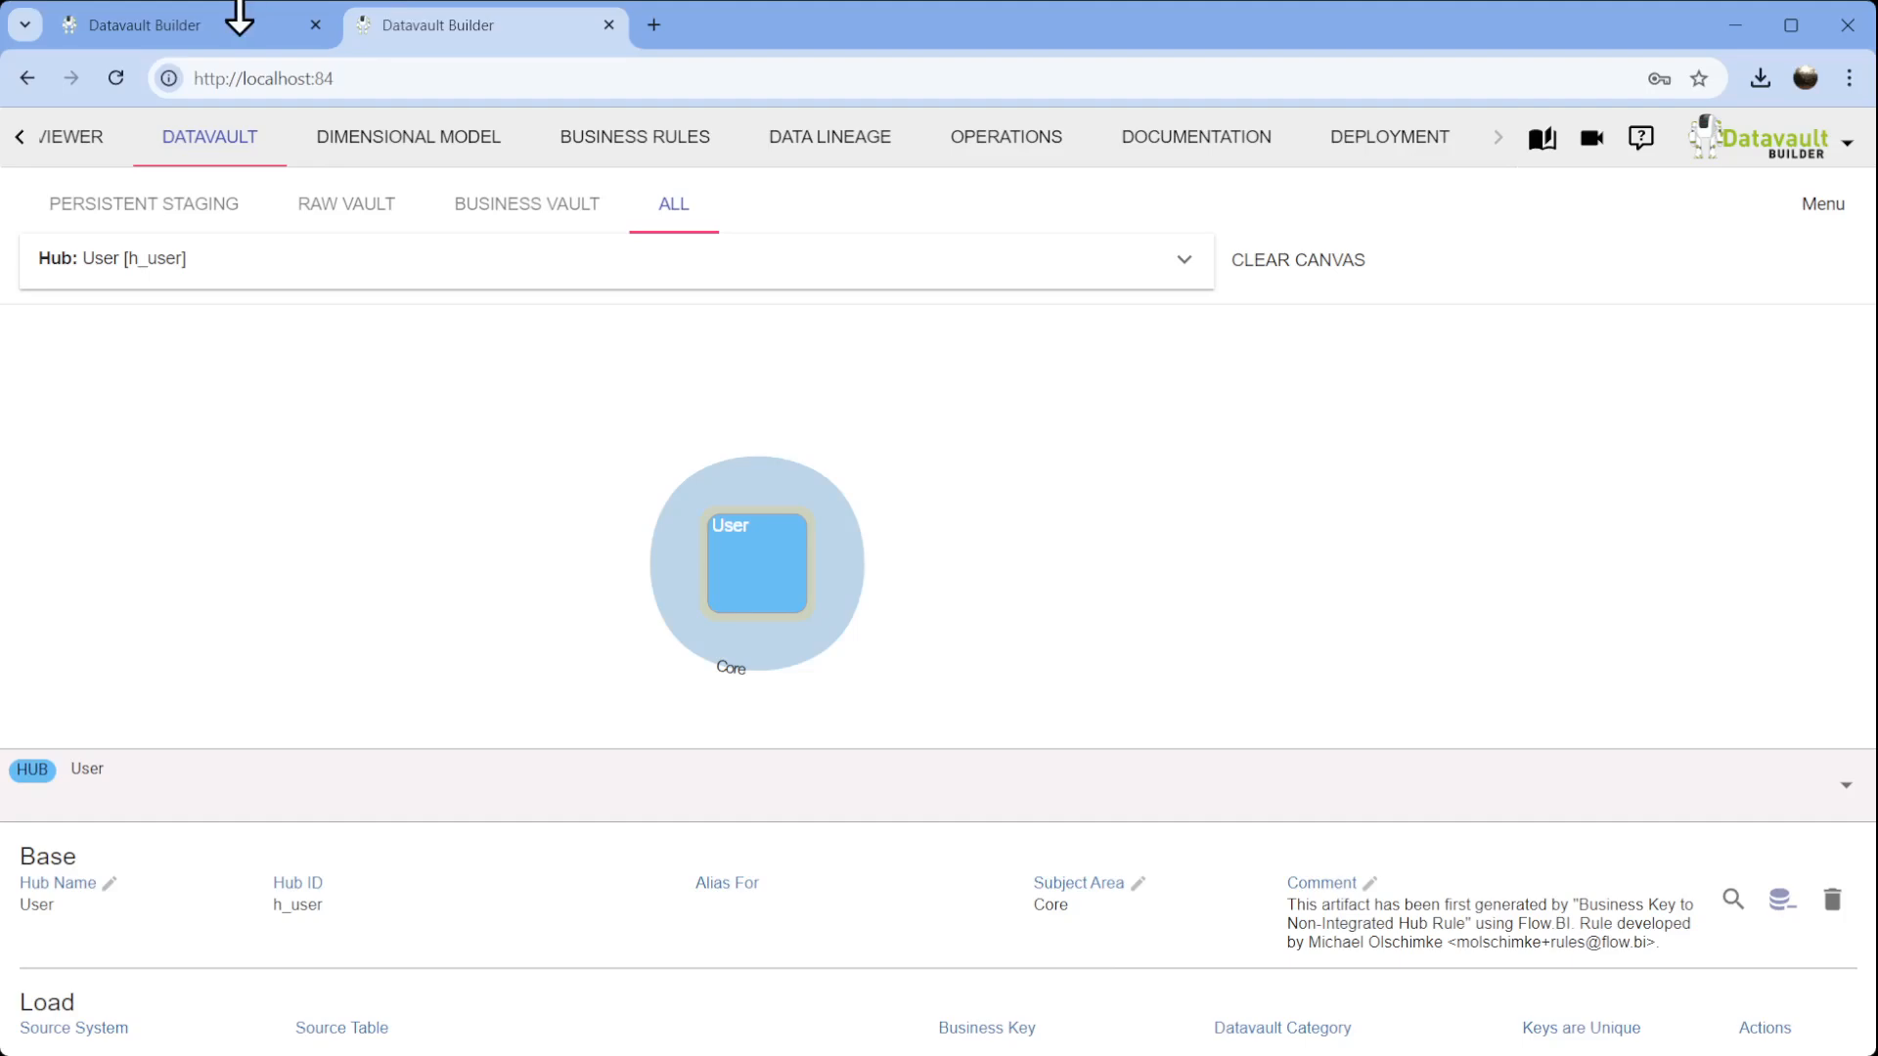
# Compare the source environment's Datavault model with the target environment's deployed hub list, and check the target's staging area.
pyautogui.click(202, 29)
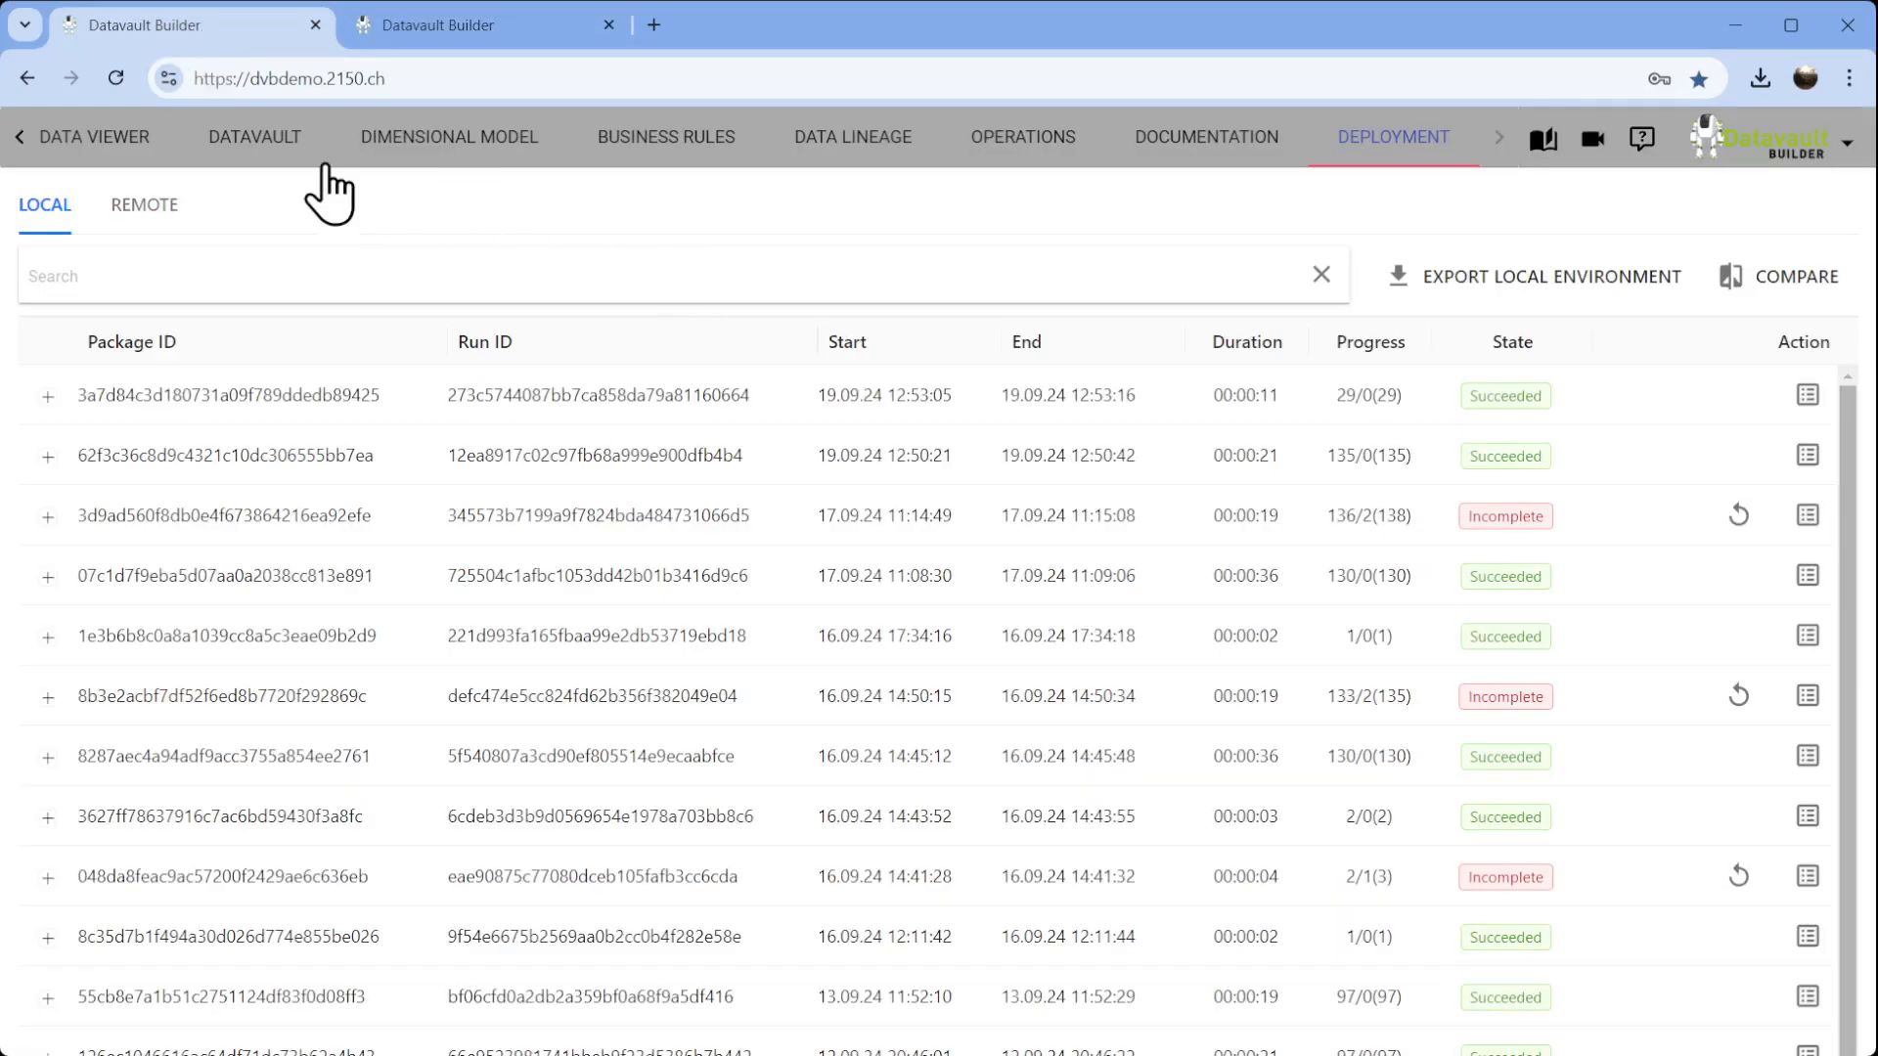
pyautogui.click(300, 155)
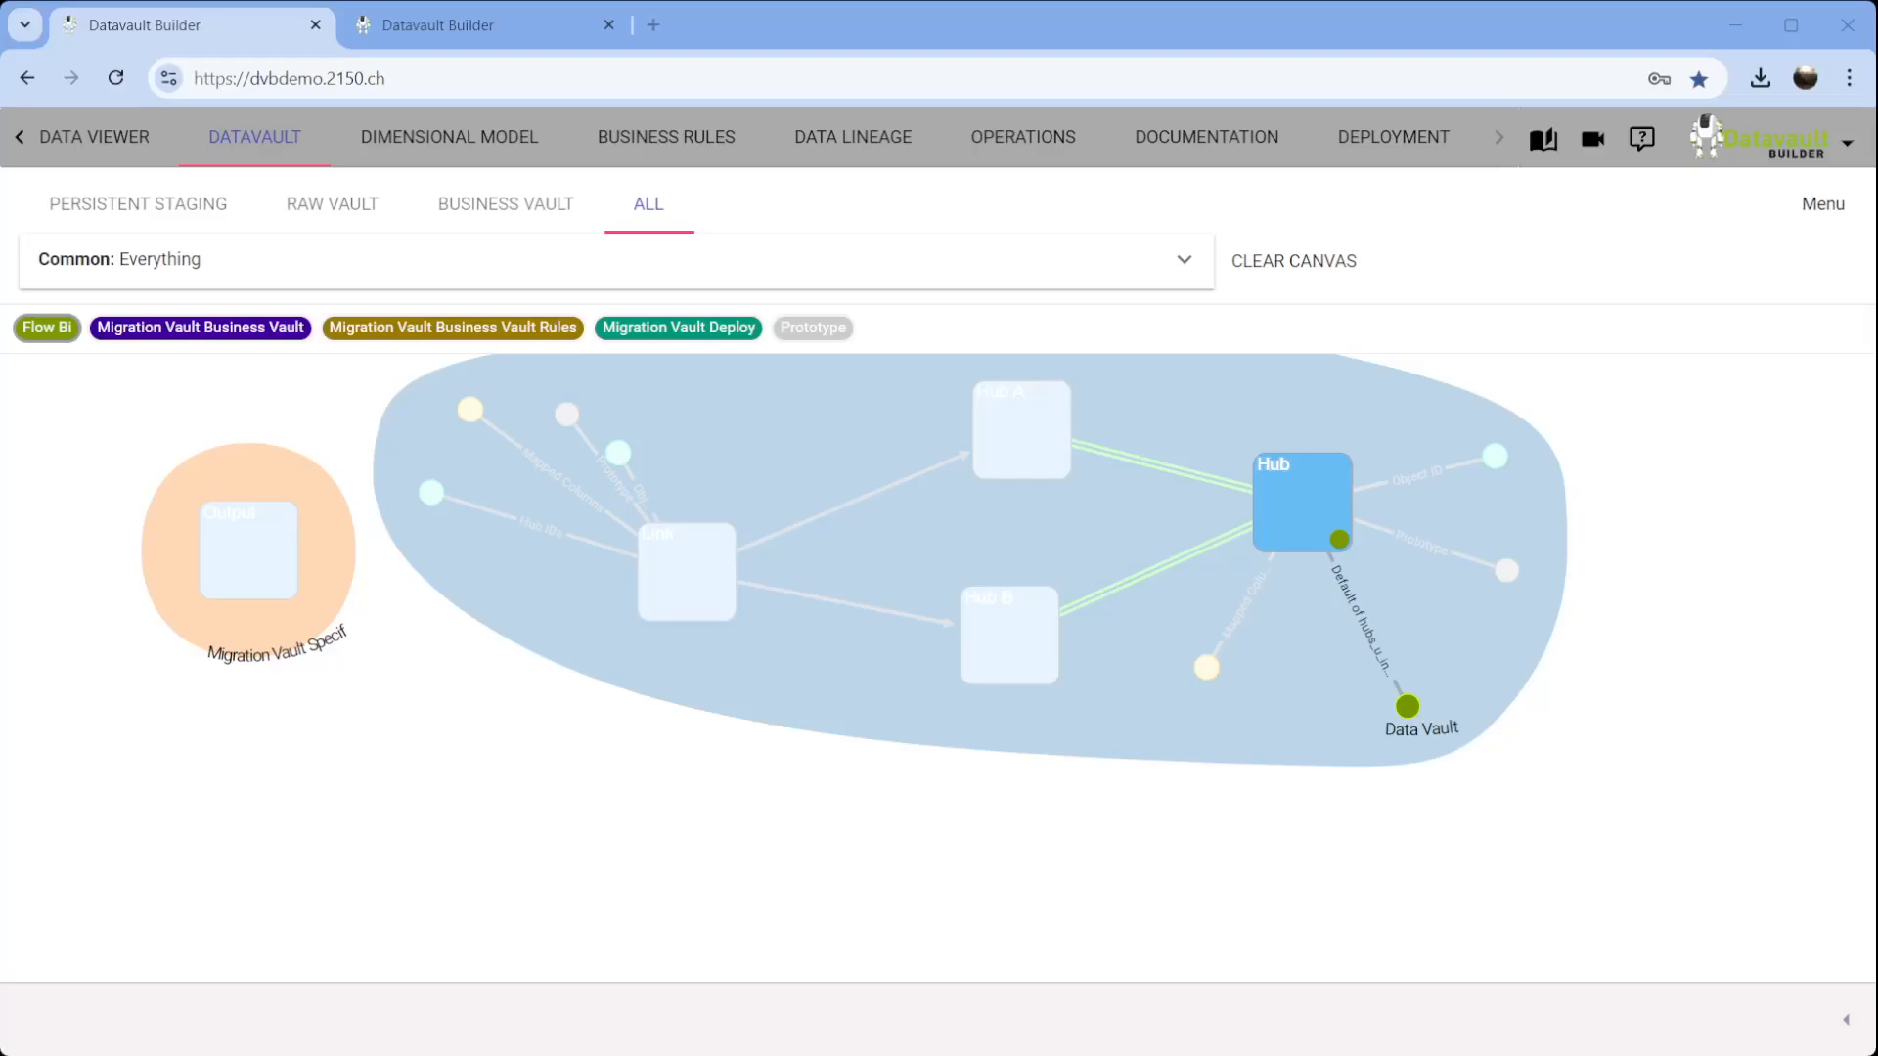
pyautogui.click(438, 39)
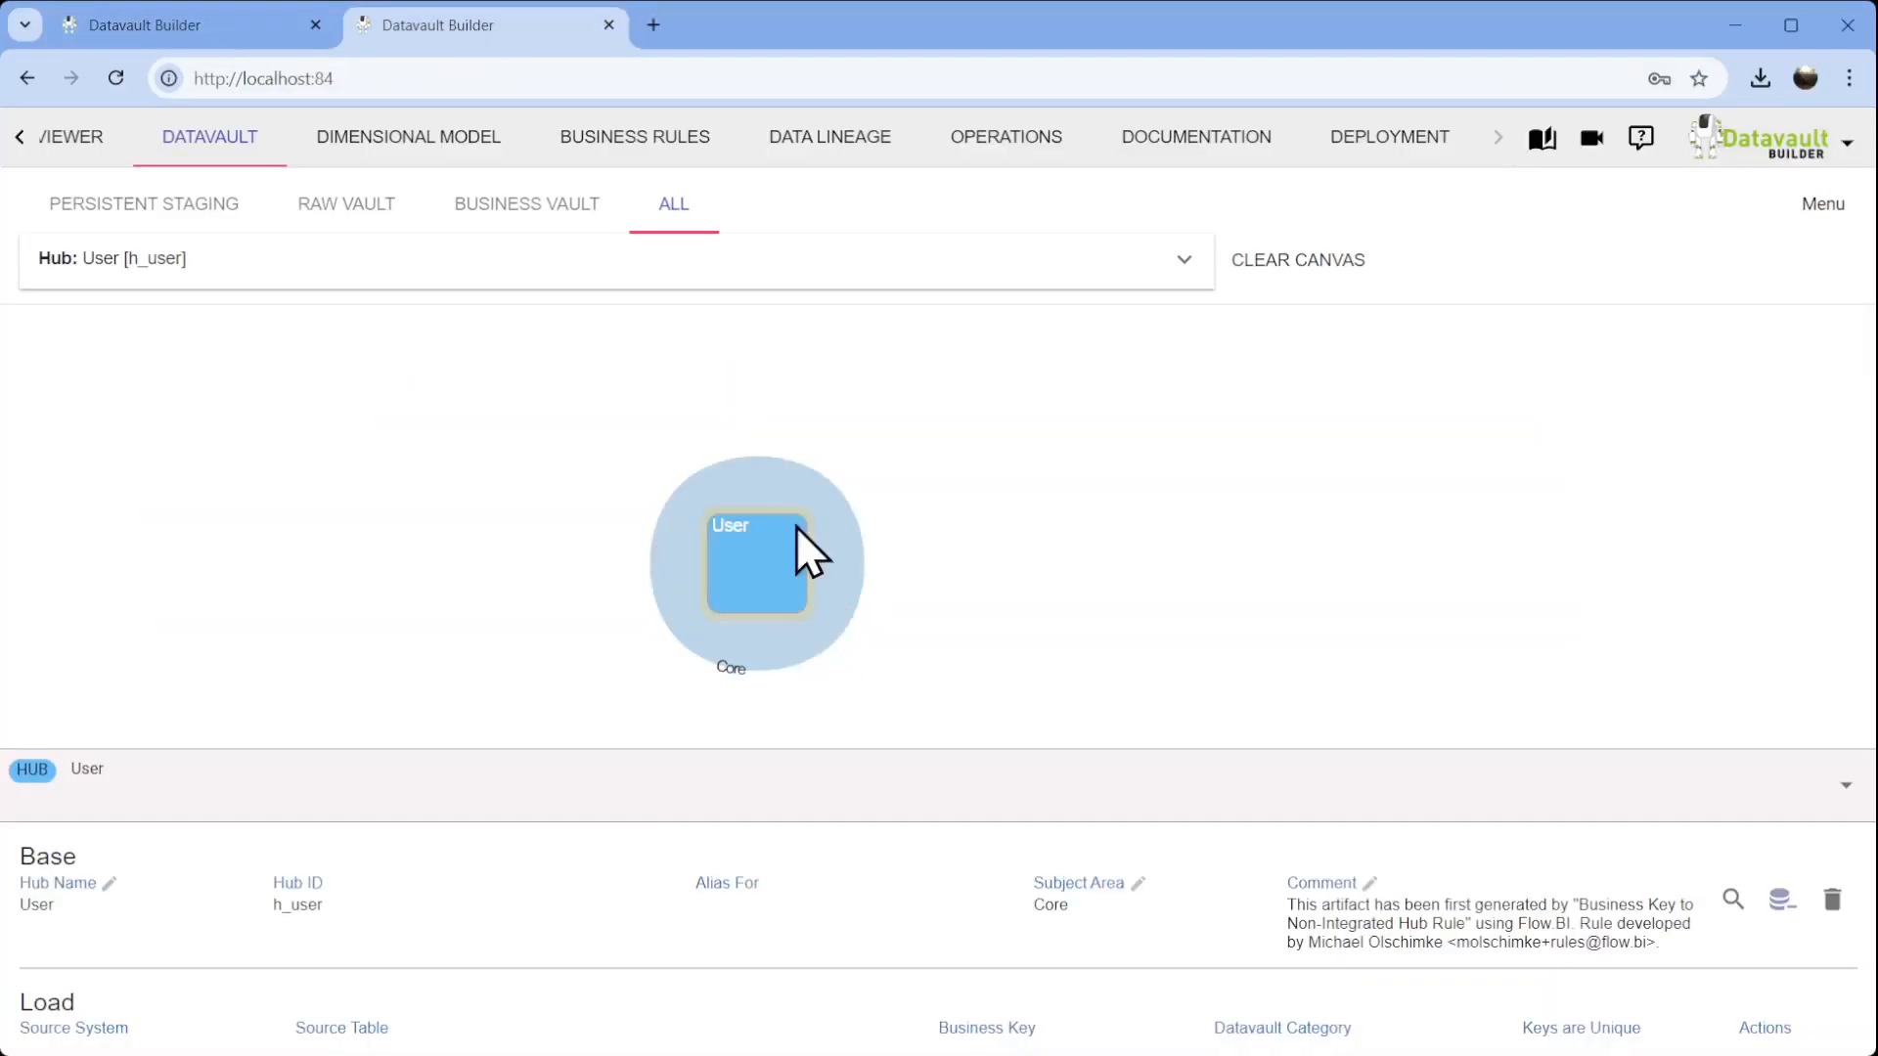
pyautogui.click(553, 260)
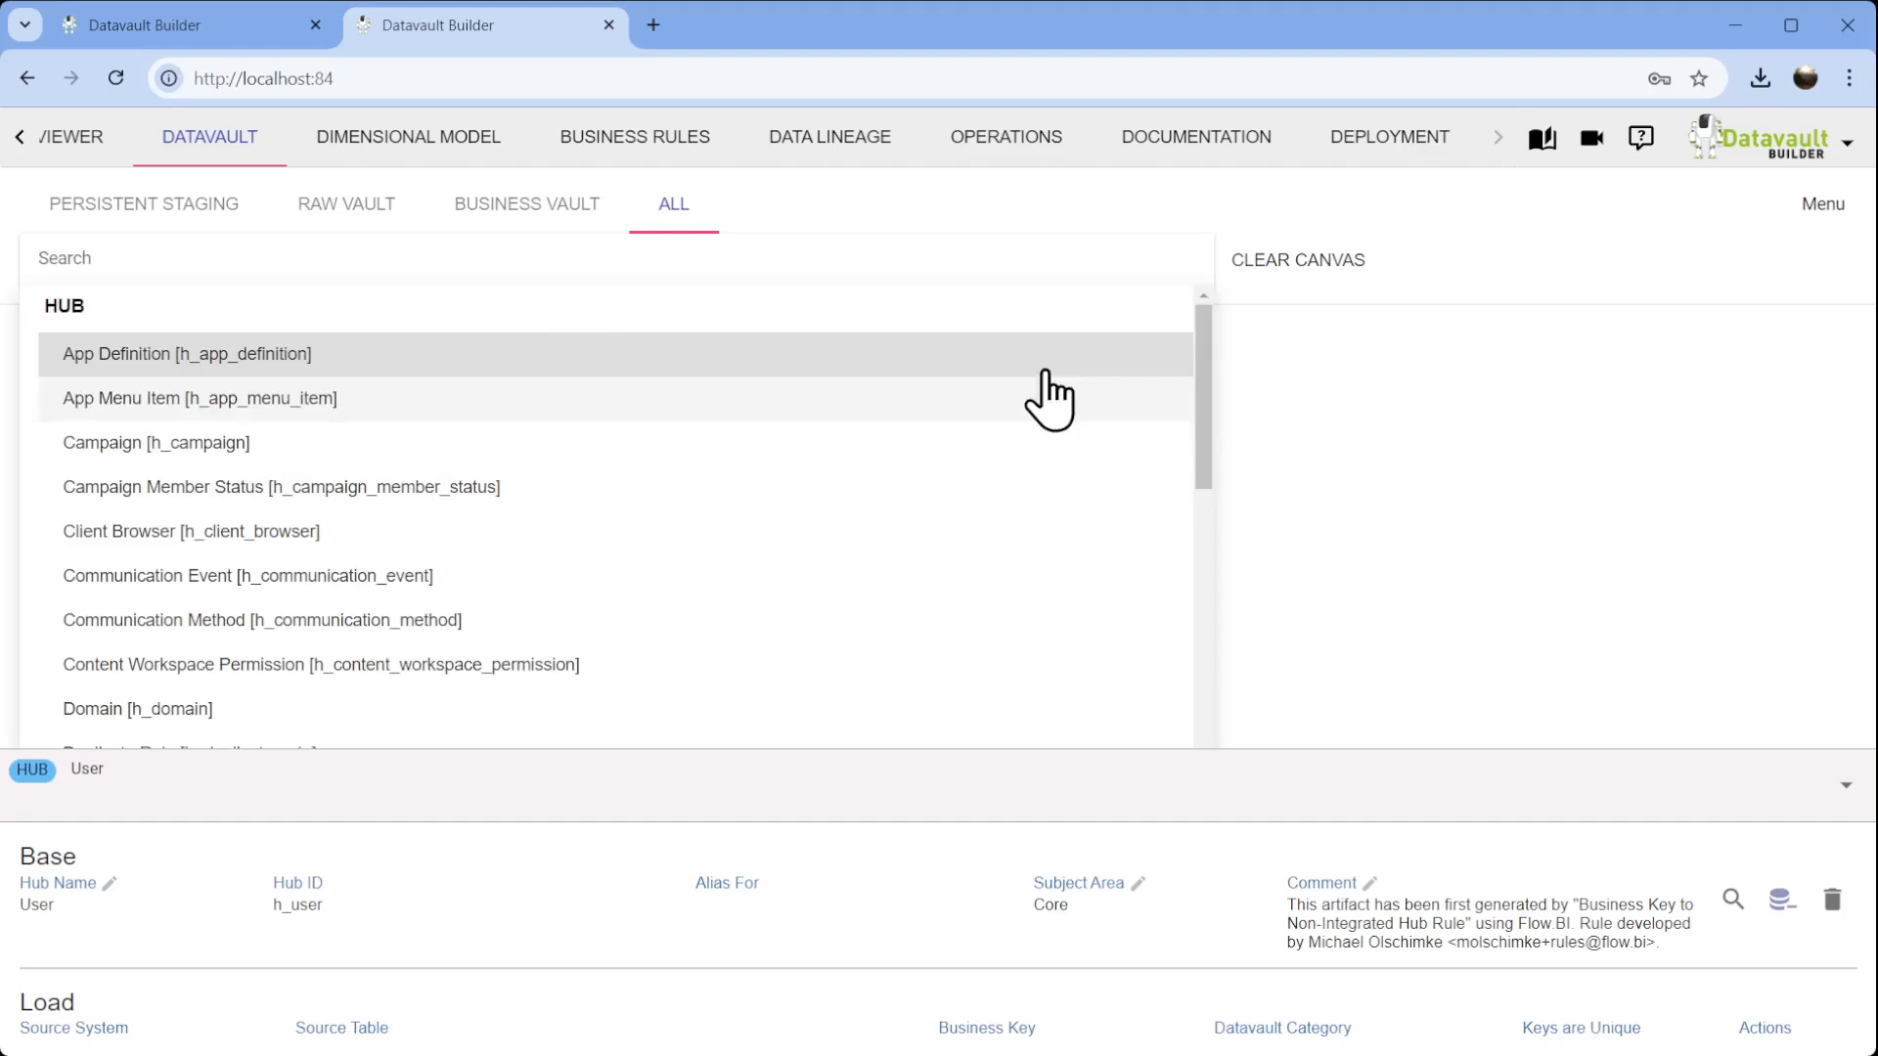
pyautogui.click(1394, 428)
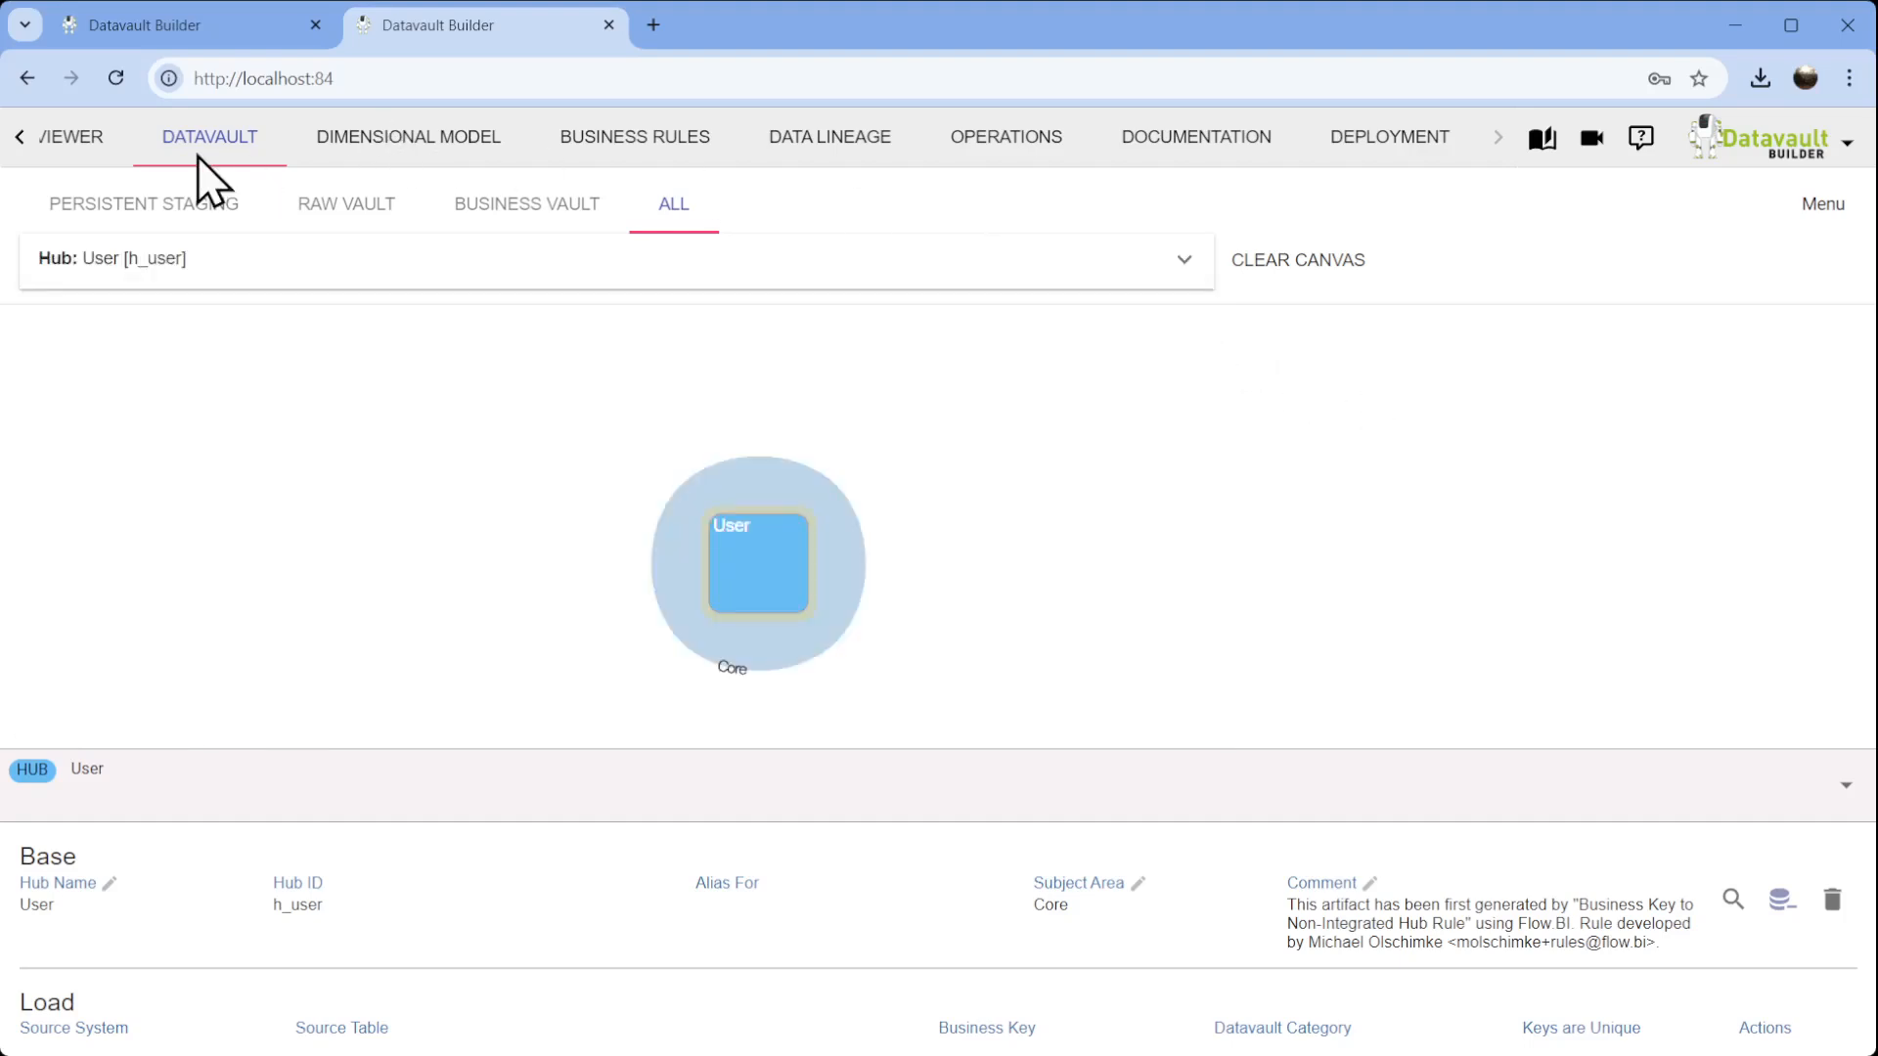
pyautogui.click(19, 137)
pyautogui.click(106, 137)
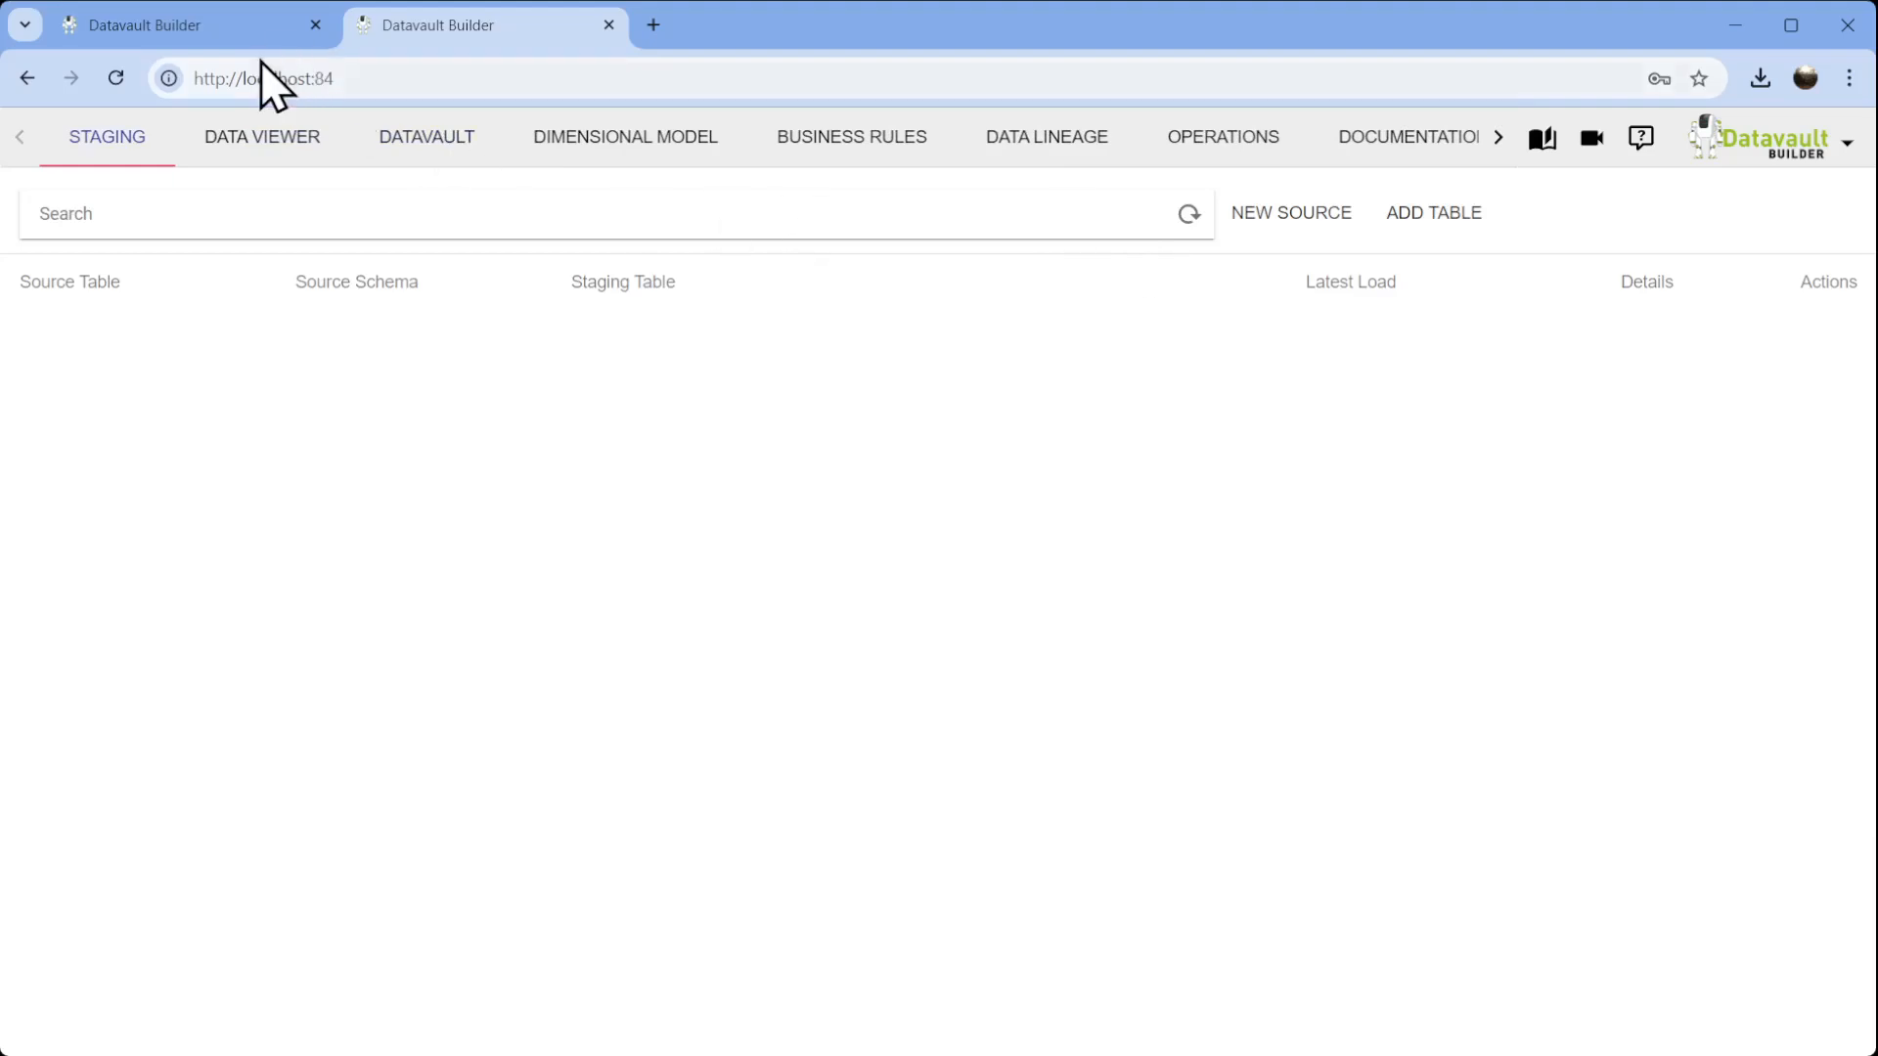
# In the source environment's staging area, copy the General Subset WHERE condition from the details of the Flow Bi Hubs table.
pyautogui.click(231, 37)
pyautogui.click(73, 142)
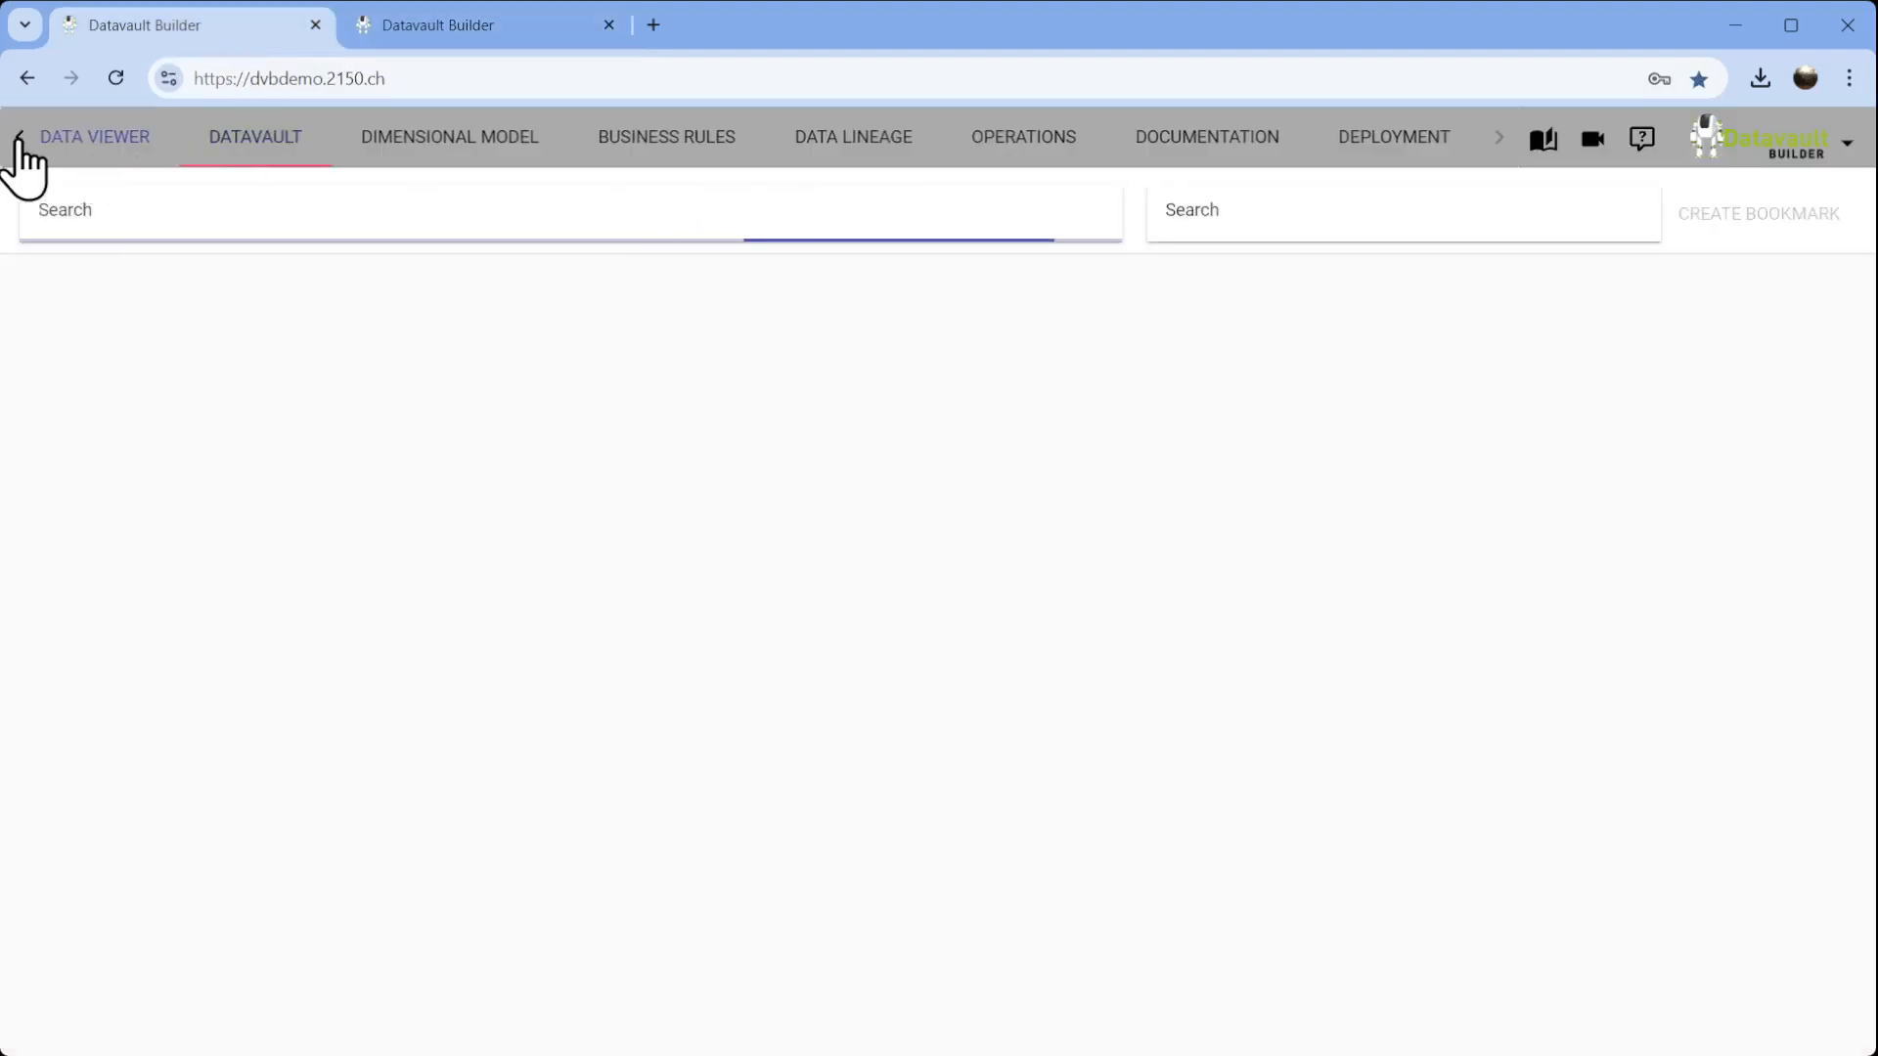
pyautogui.click(19, 138)
pyautogui.click(76, 154)
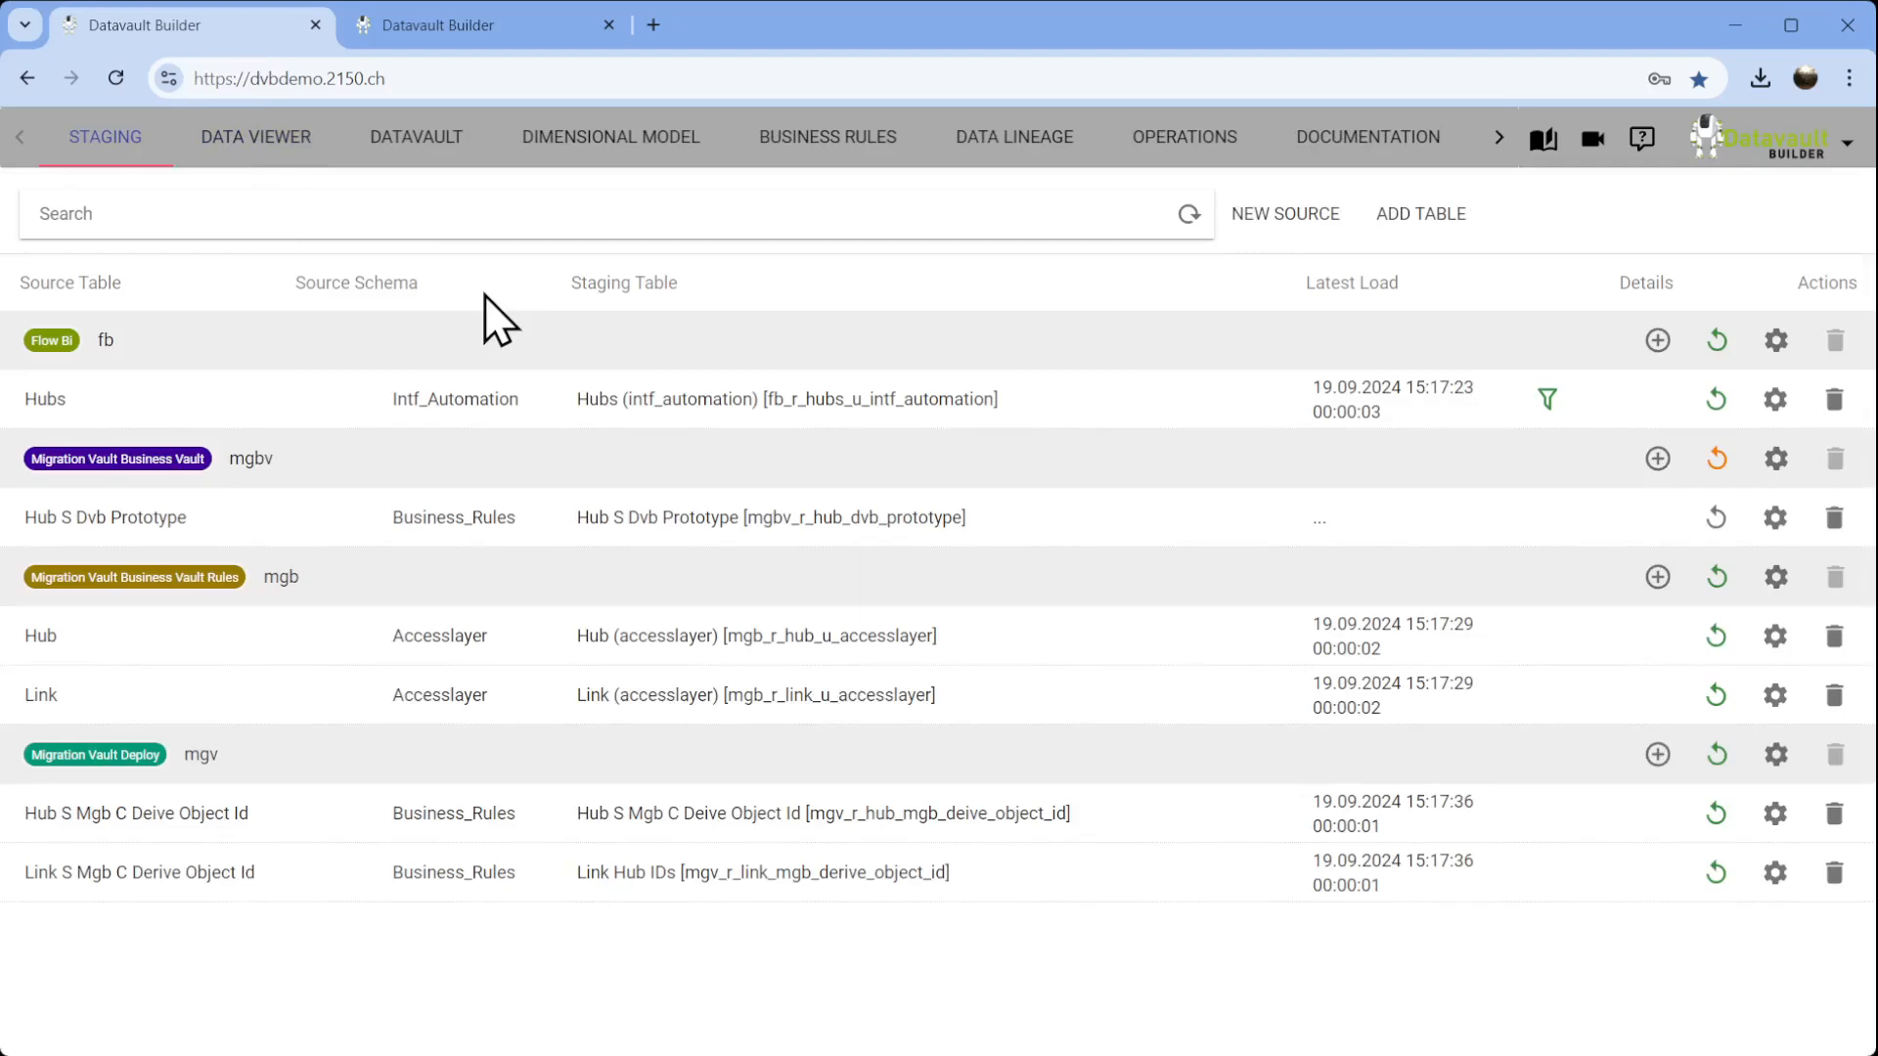
pyautogui.click(1775, 401)
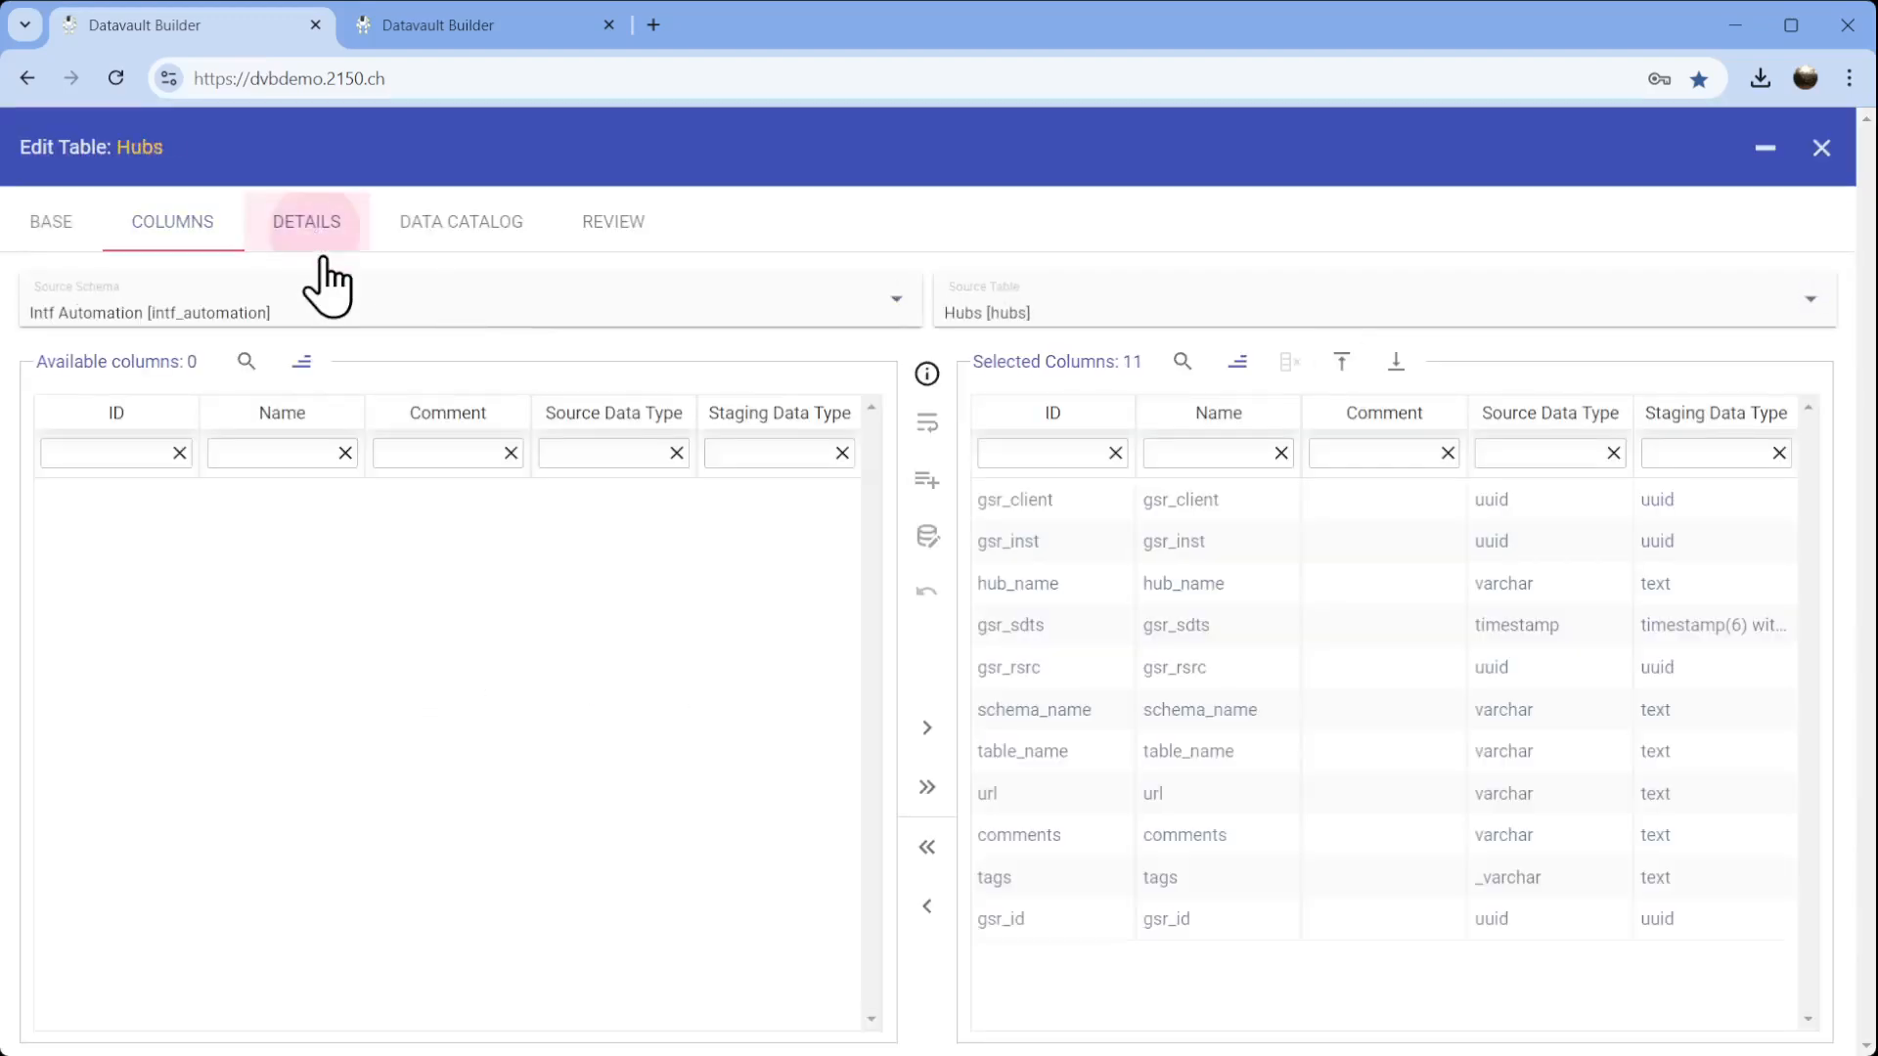
pyautogui.click(306, 235)
pyautogui.moveTo(508, 714); pyautogui.dragTo(29, 682)
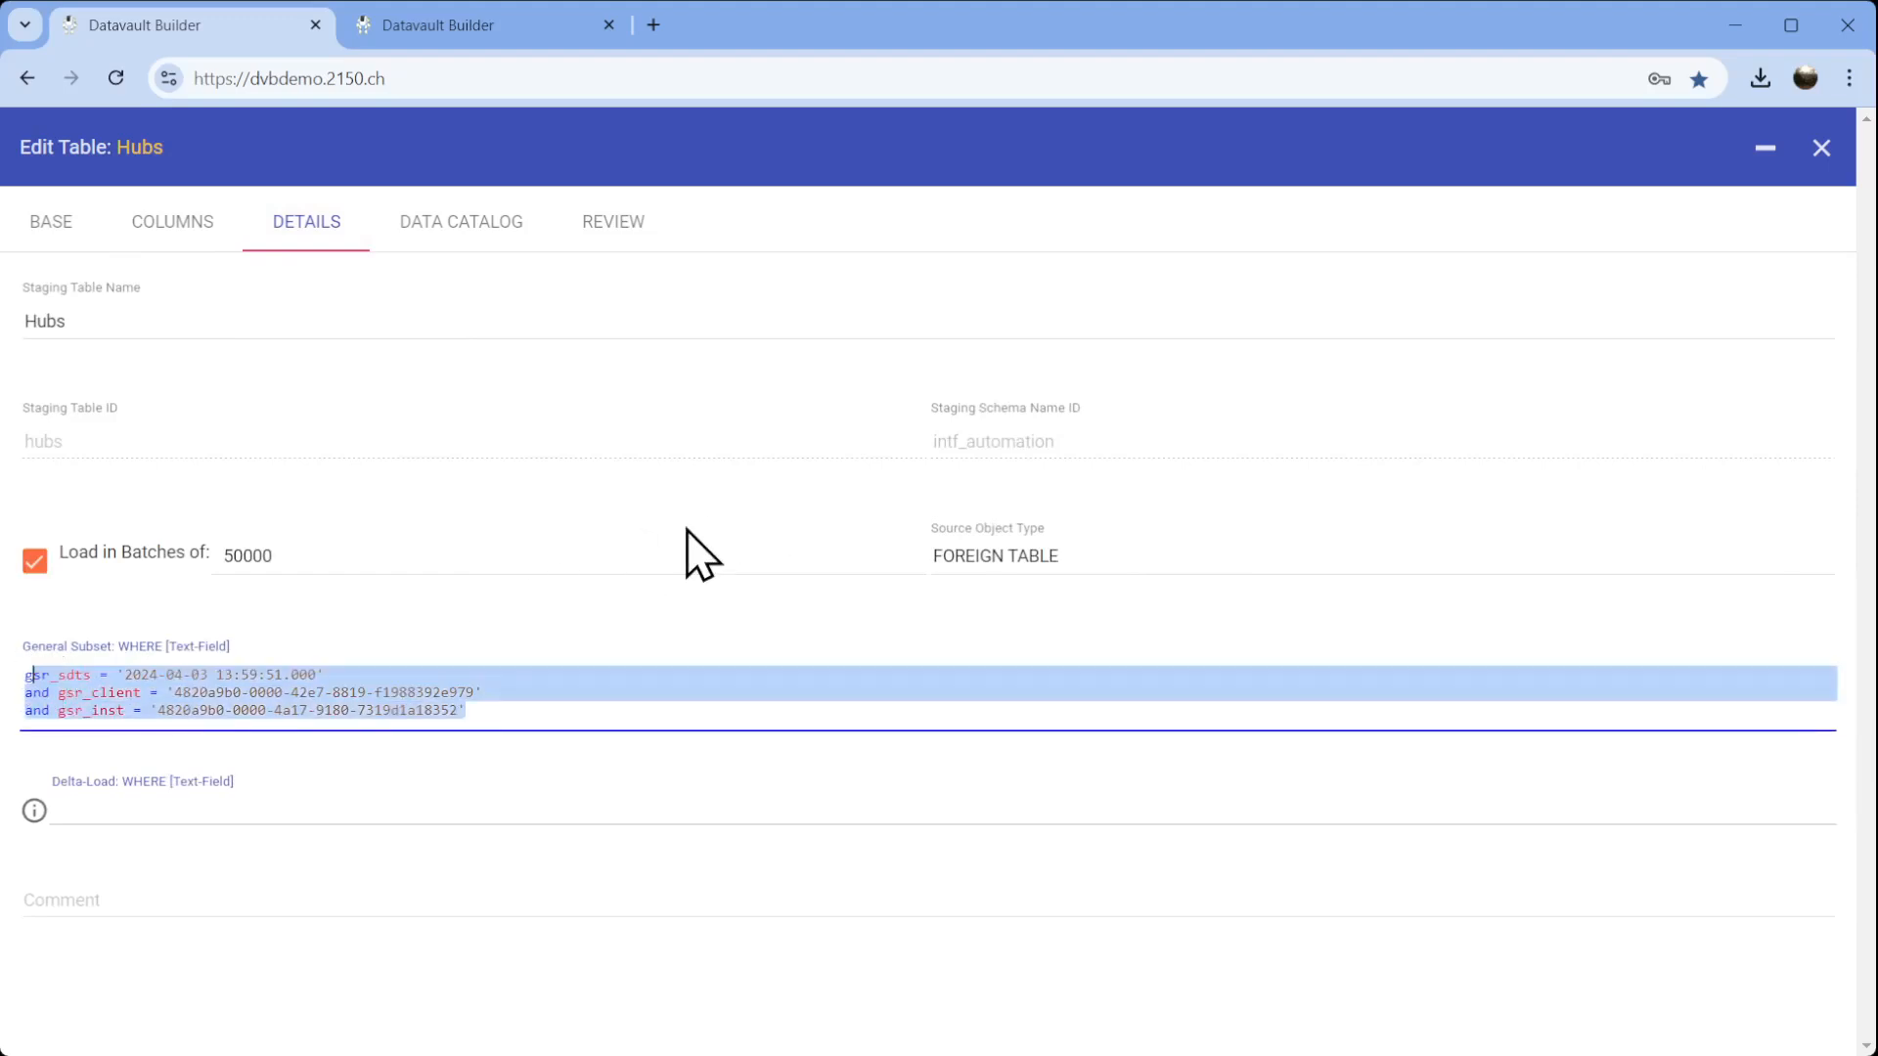
pyautogui.click(1822, 149)
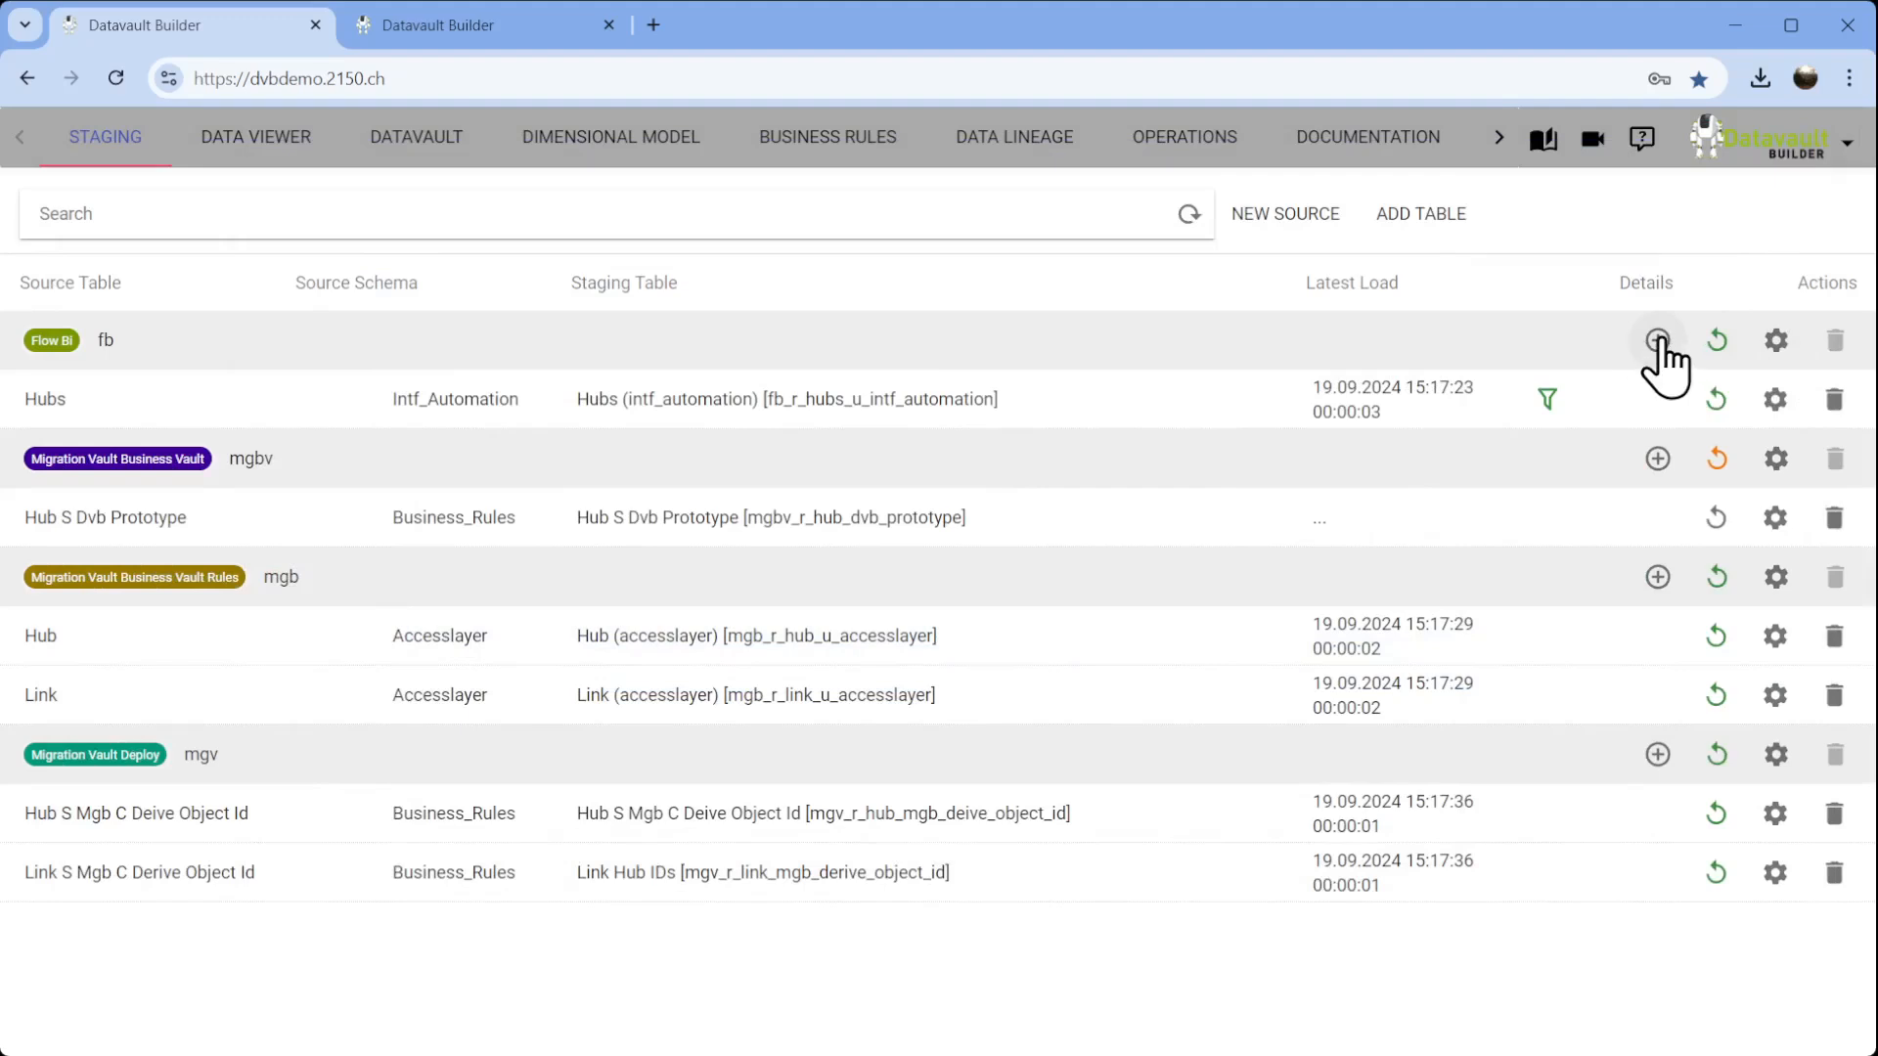
# Start adding a staging table to the Flow Bi source and set its source schema to Intf Automation [intf_automation].
pyautogui.click(1660, 342)
pyautogui.click(1010, 303)
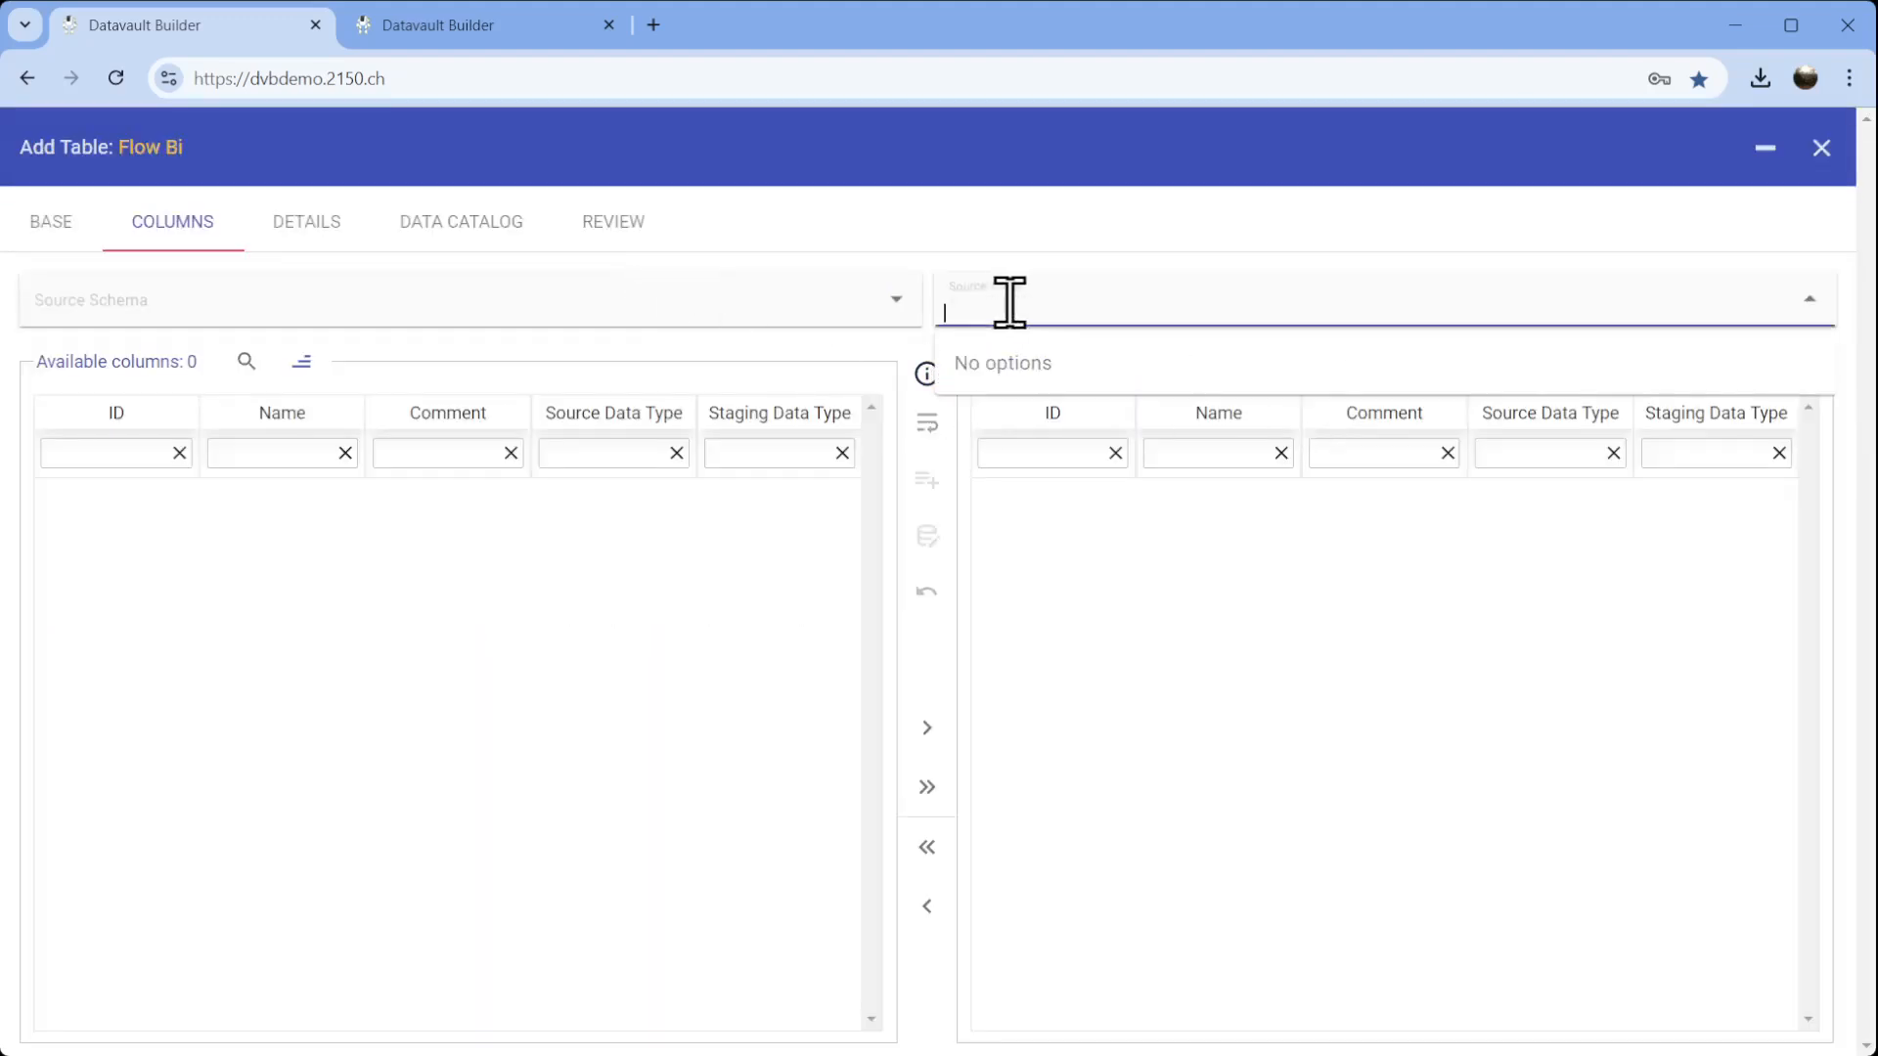
pyautogui.click(707, 301)
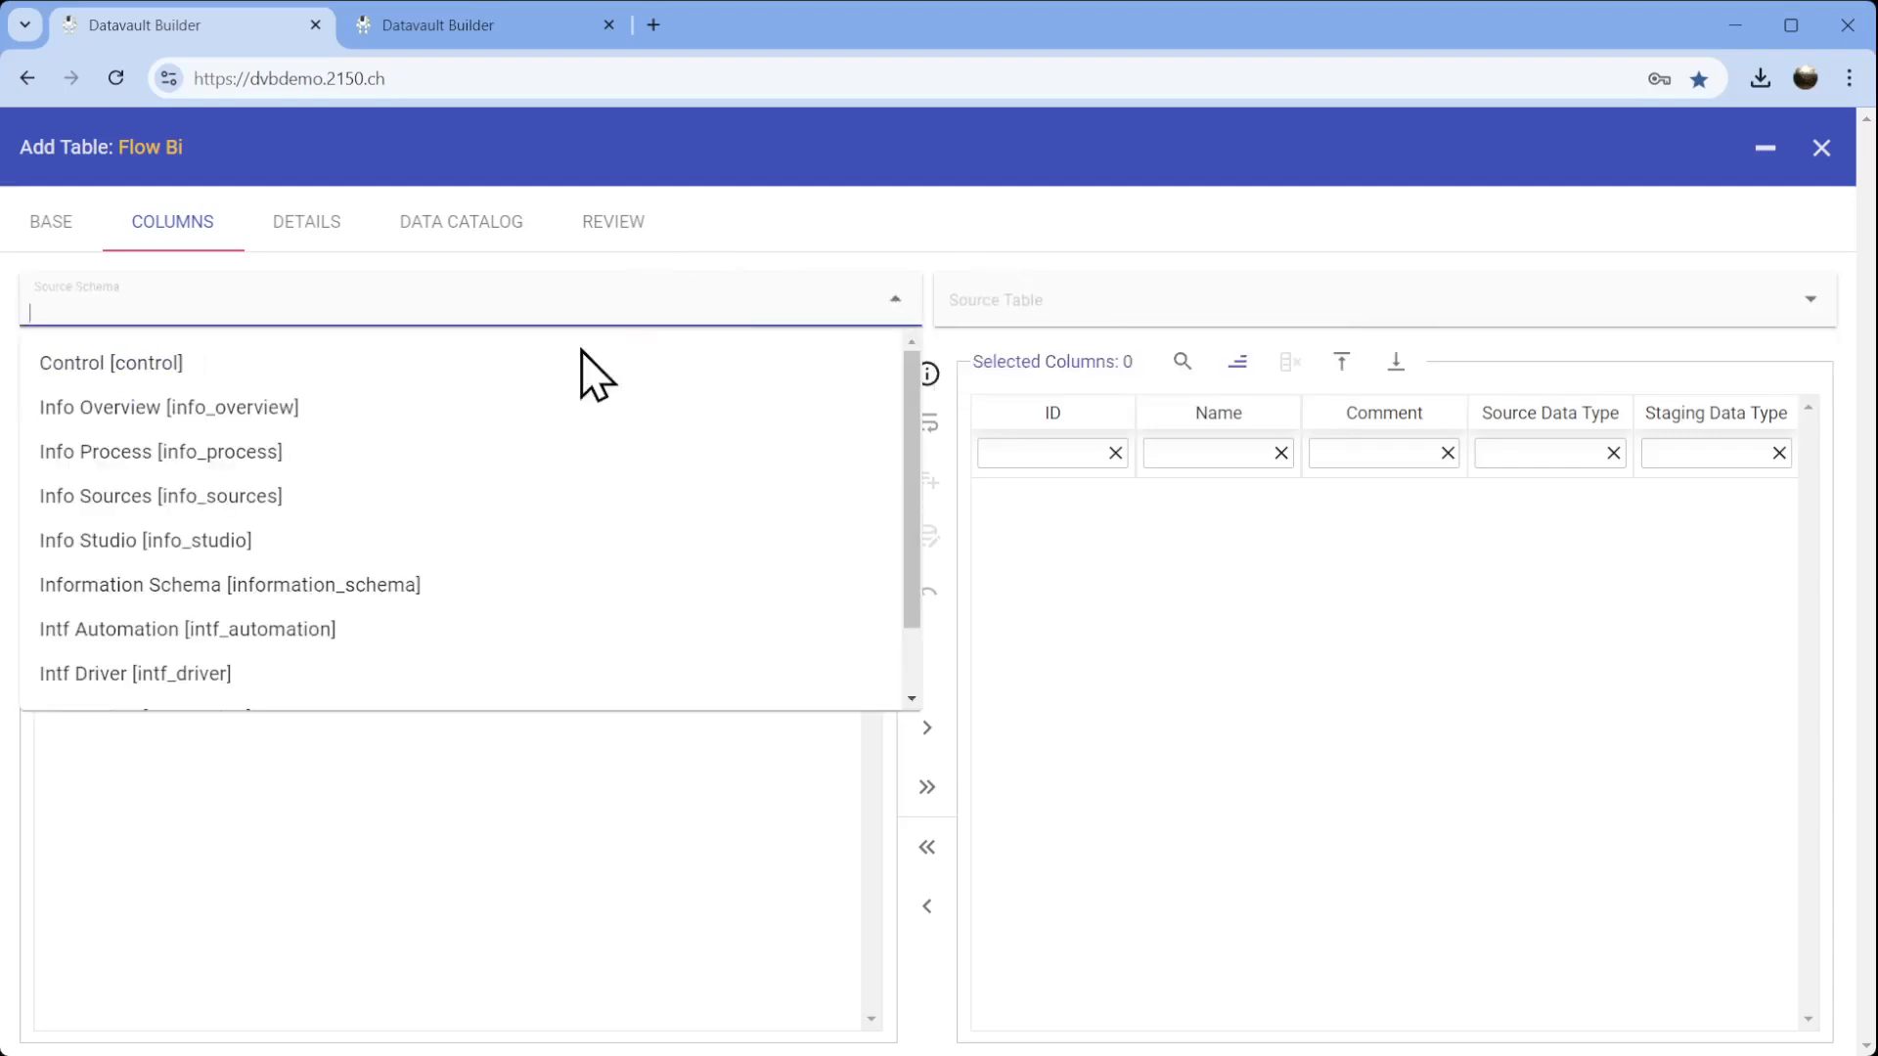
pyautogui.click(284, 588)
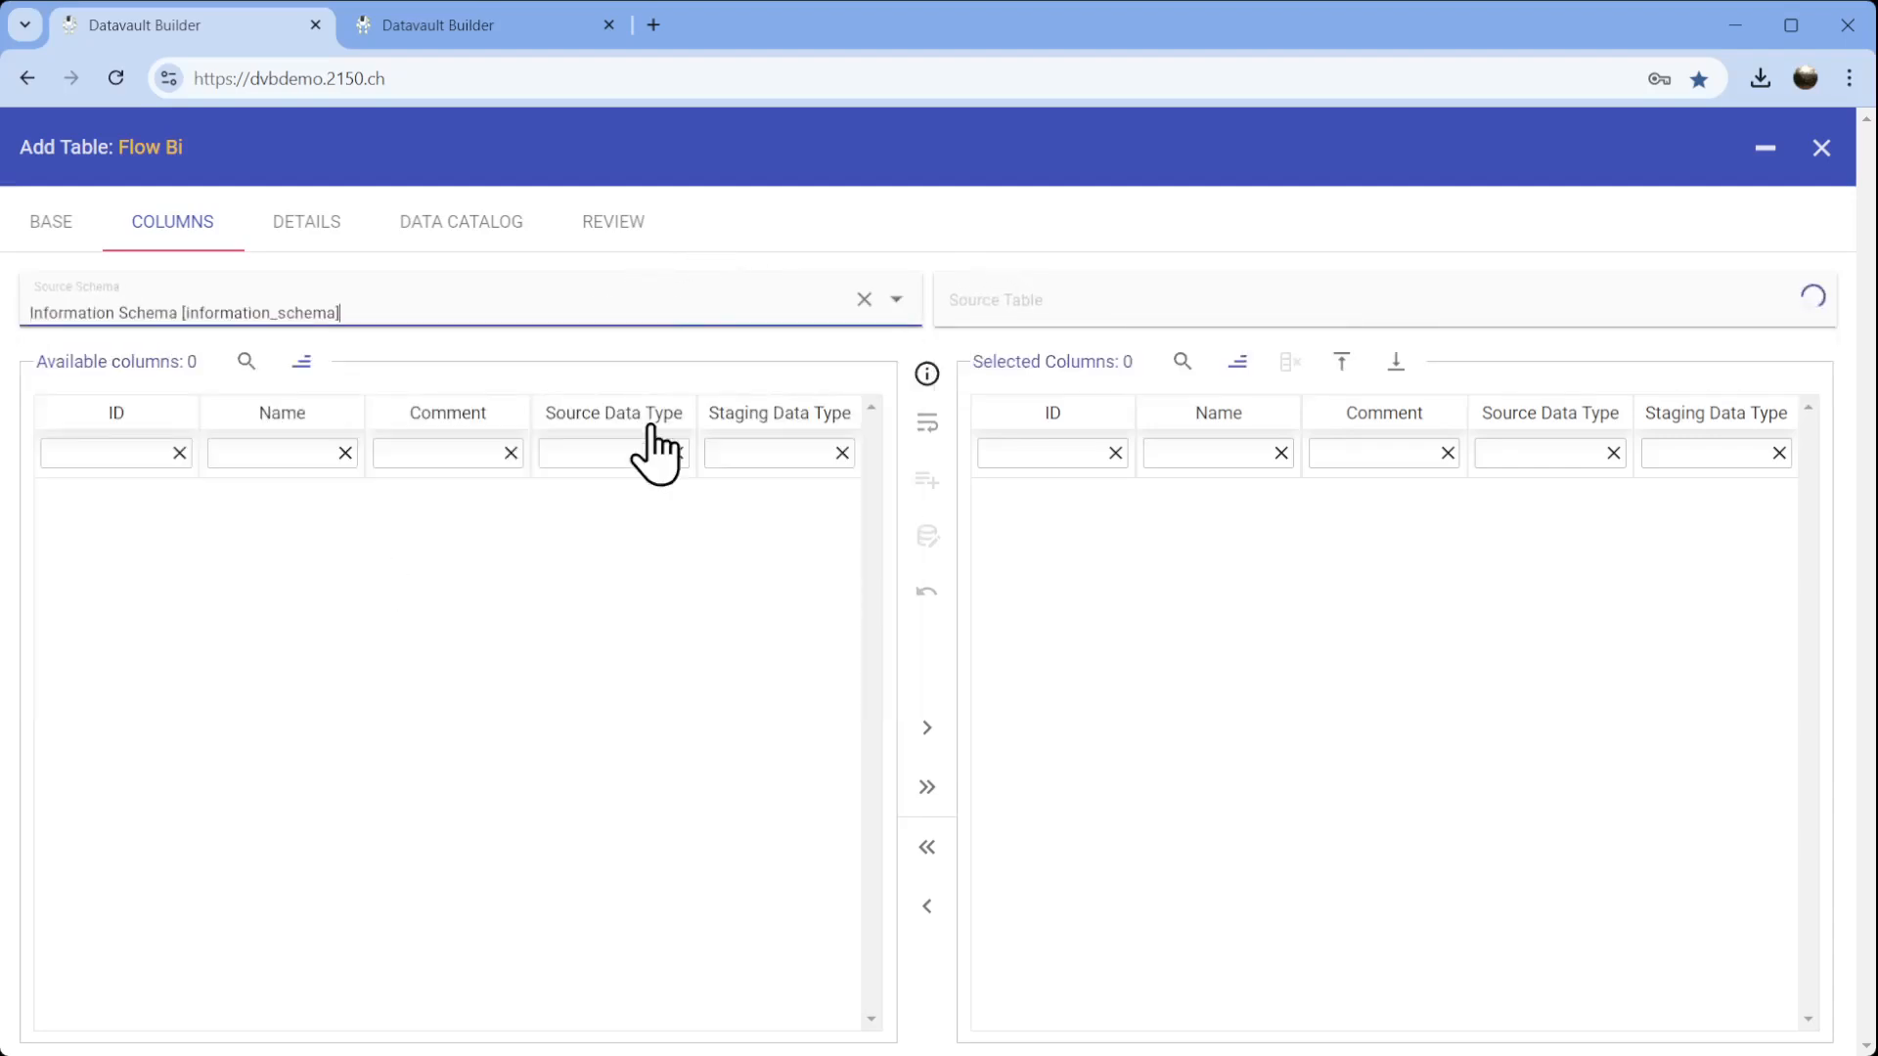
pyautogui.click(864, 299)
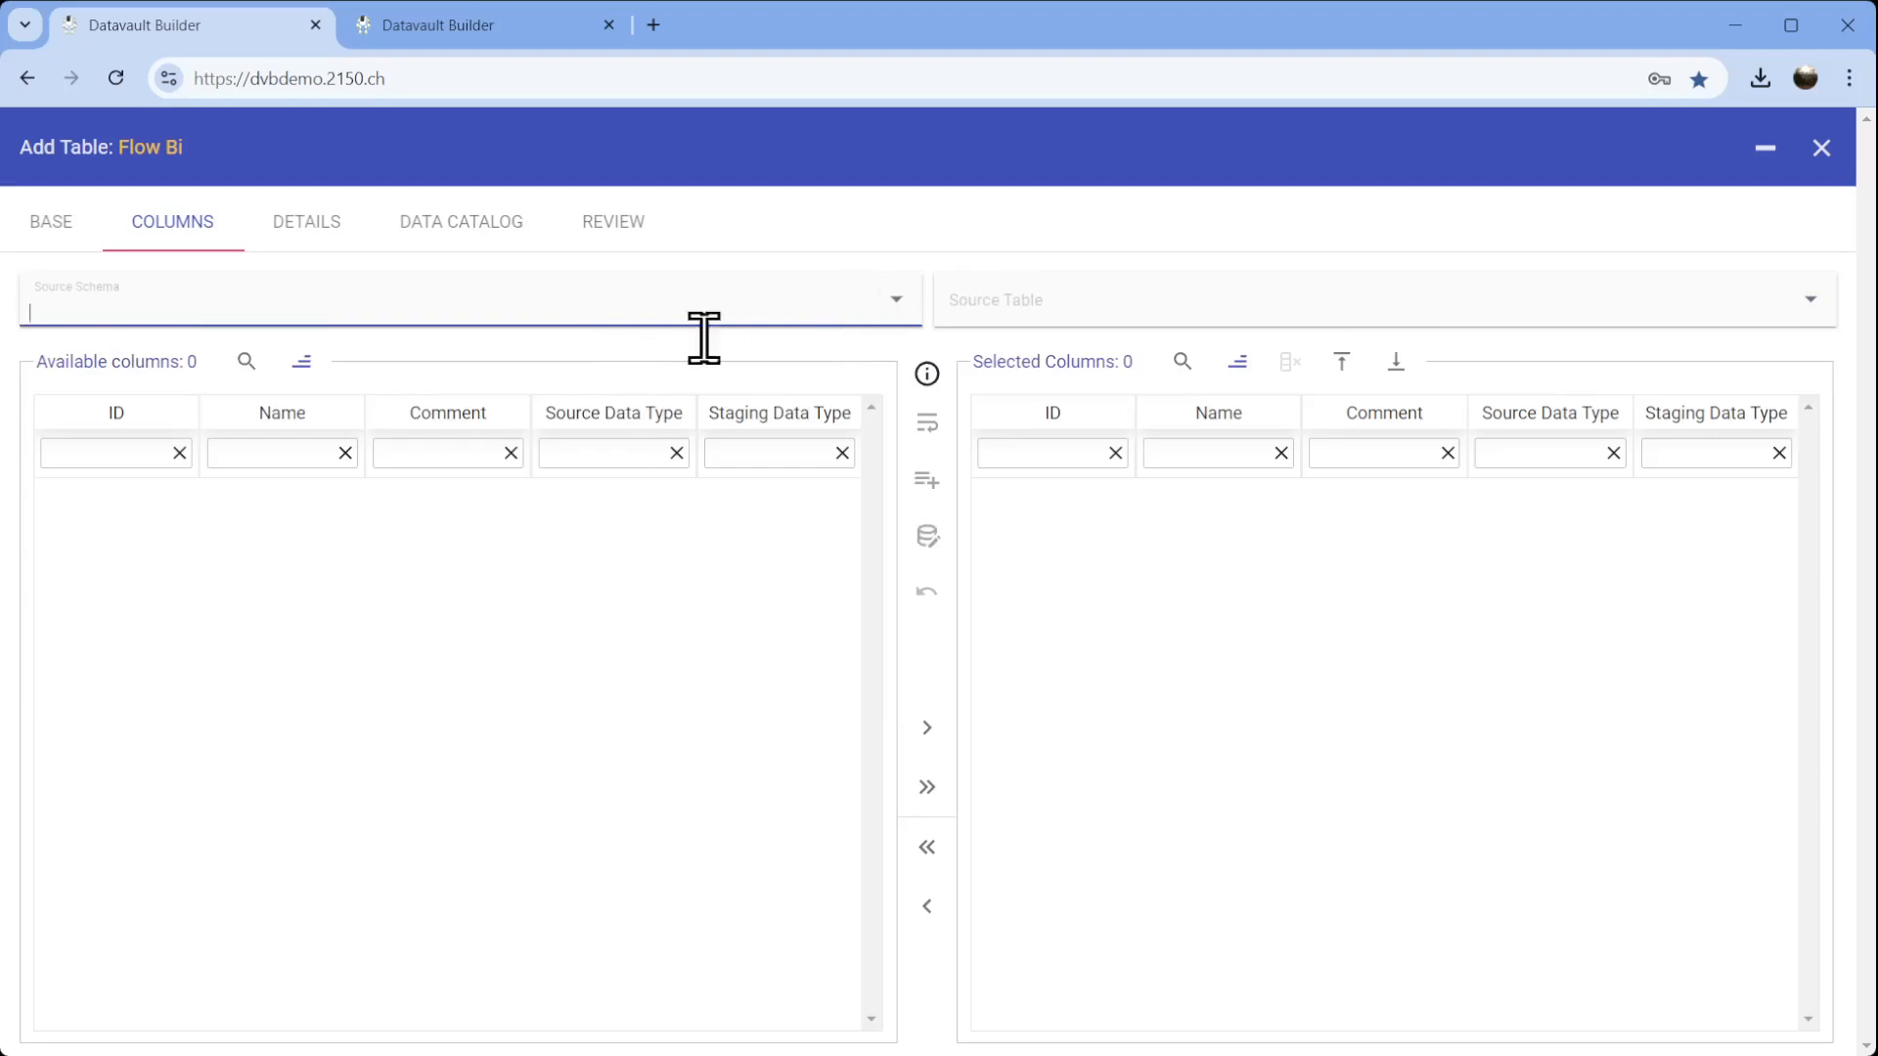
pyautogui.click(499, 311)
pyautogui.click(285, 633)
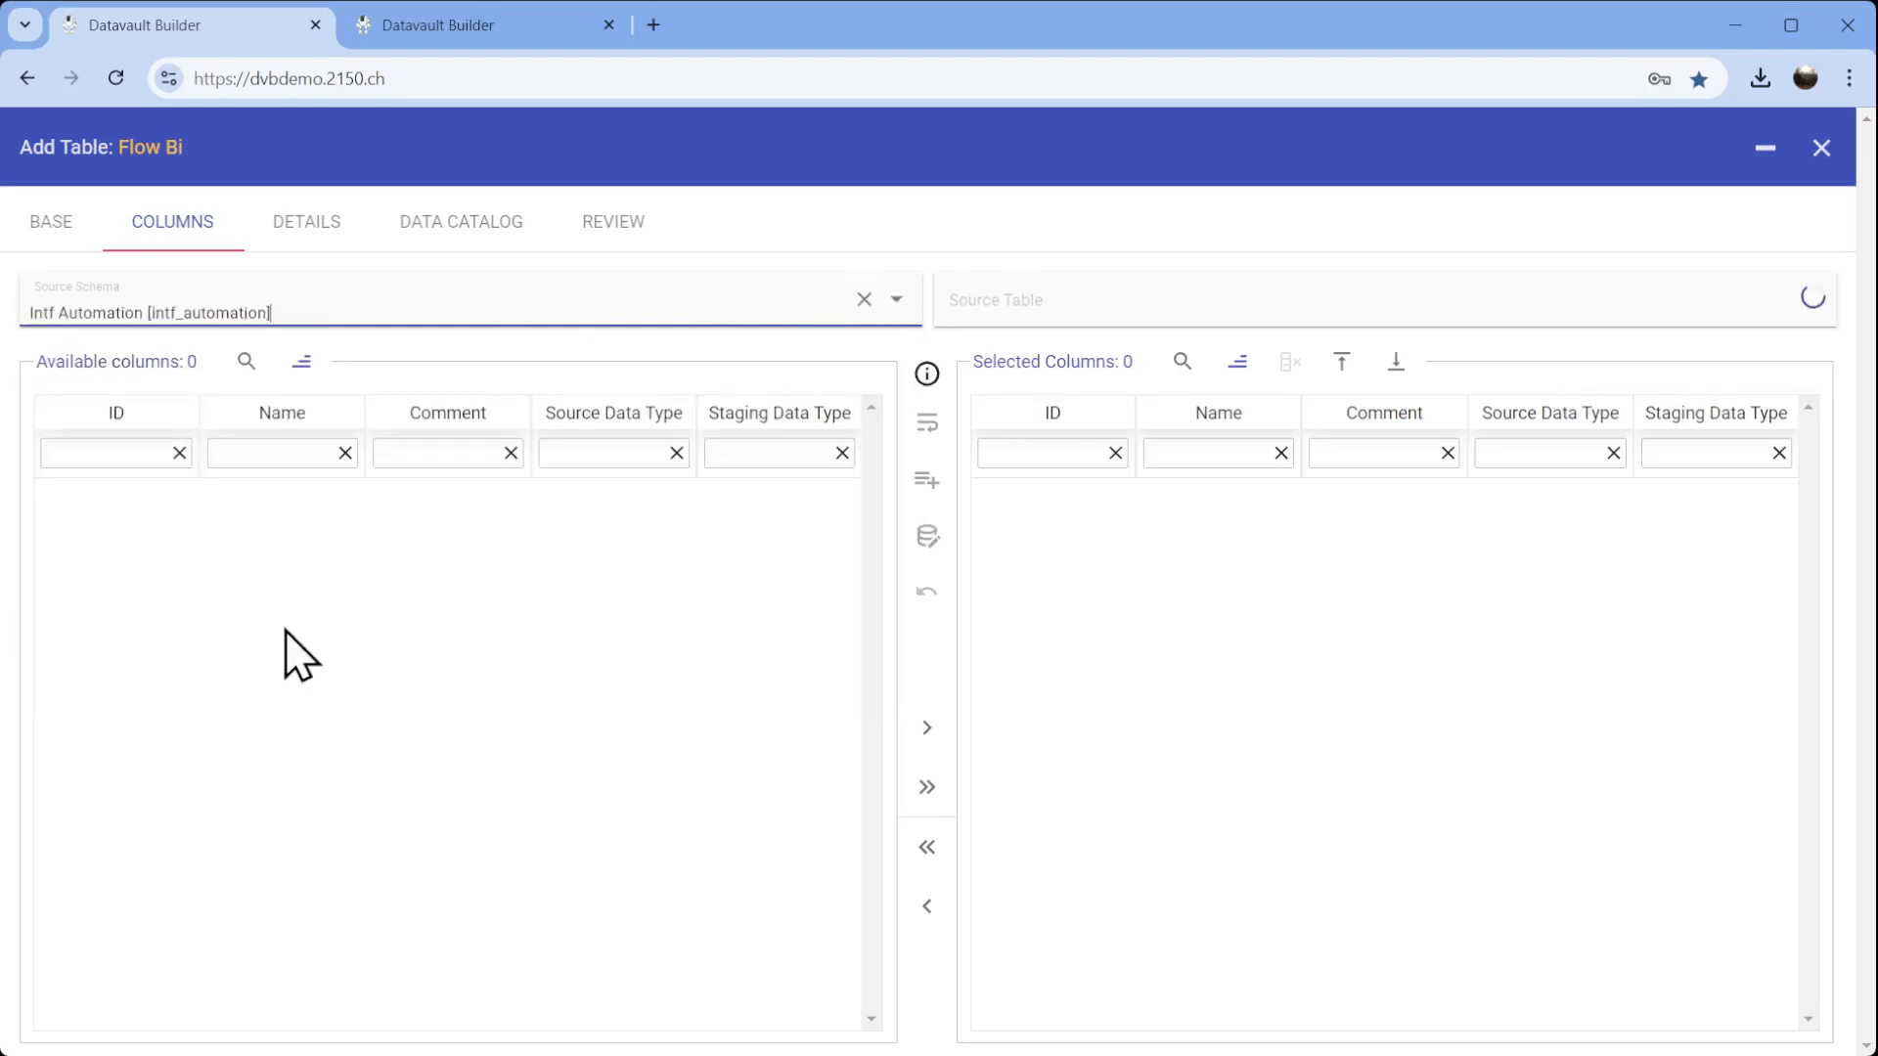
# Find the source table with "link", choose Links [links], and include all of its columns.
pyautogui.click(1081, 306)
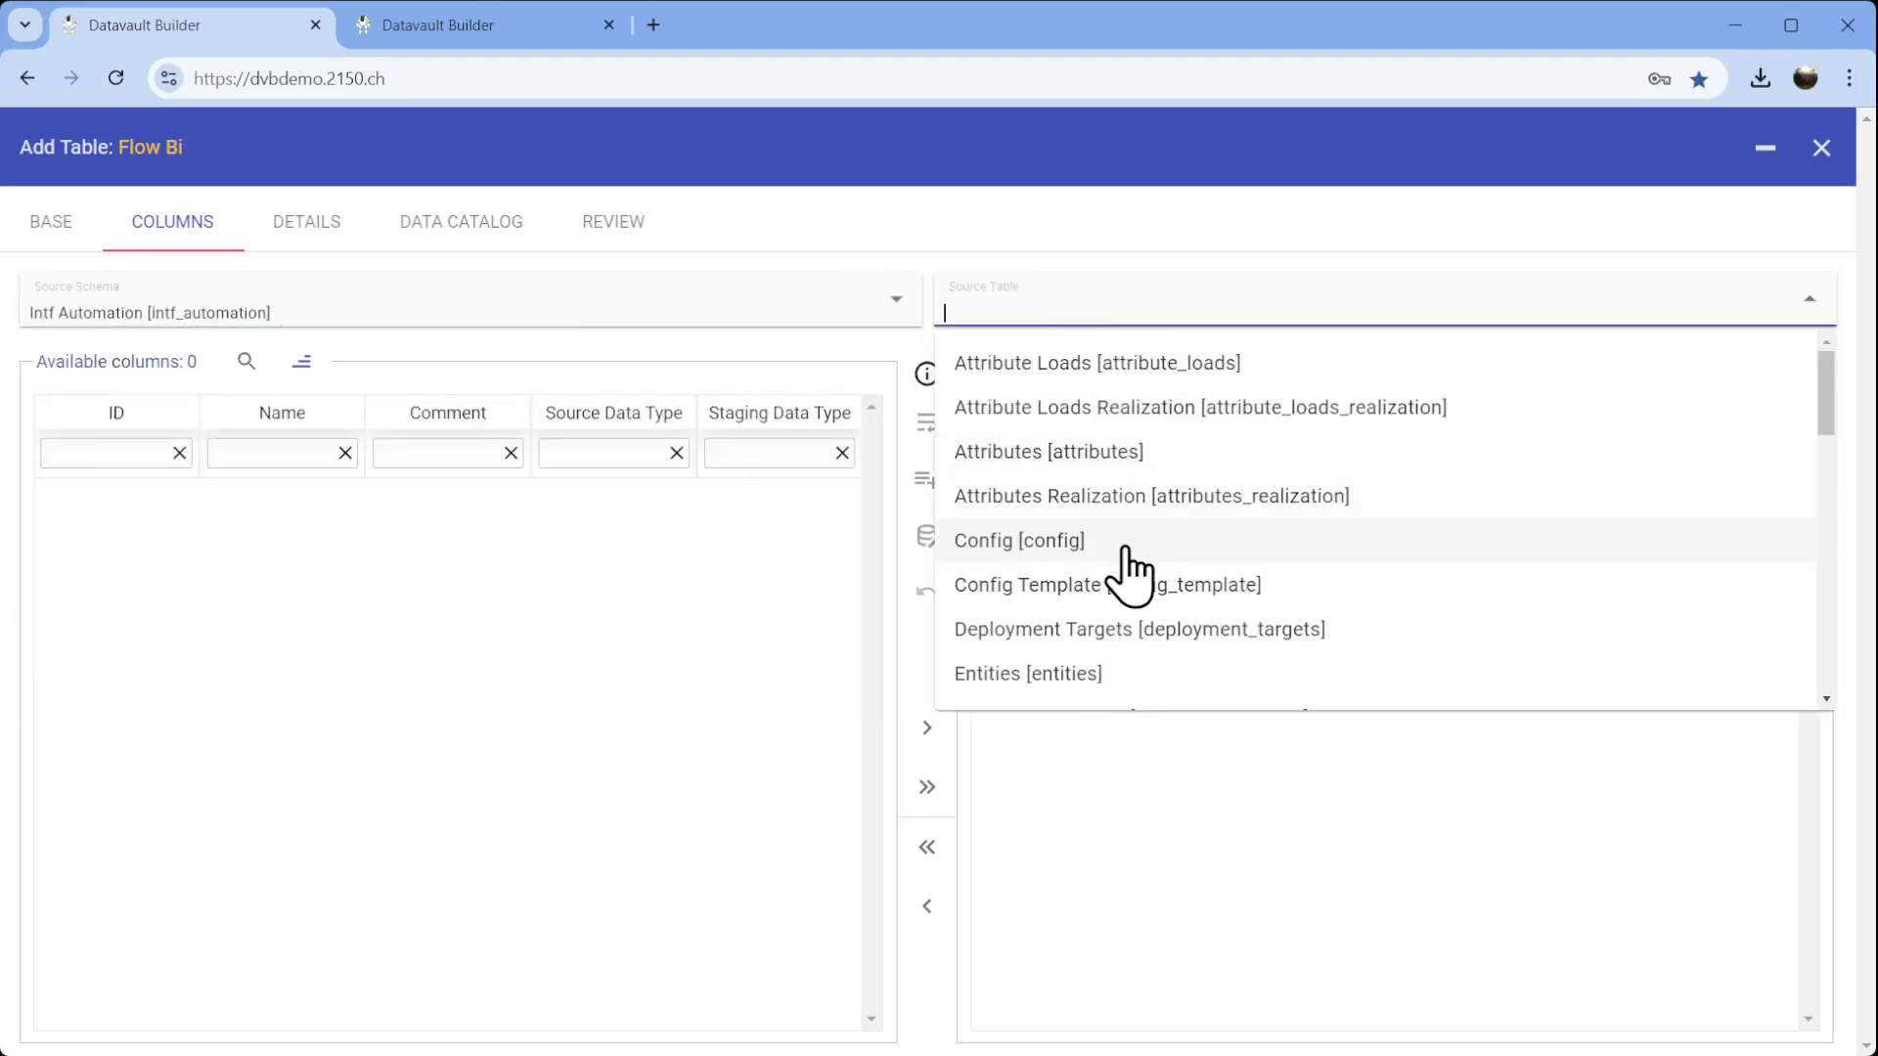
pyautogui.write('link')
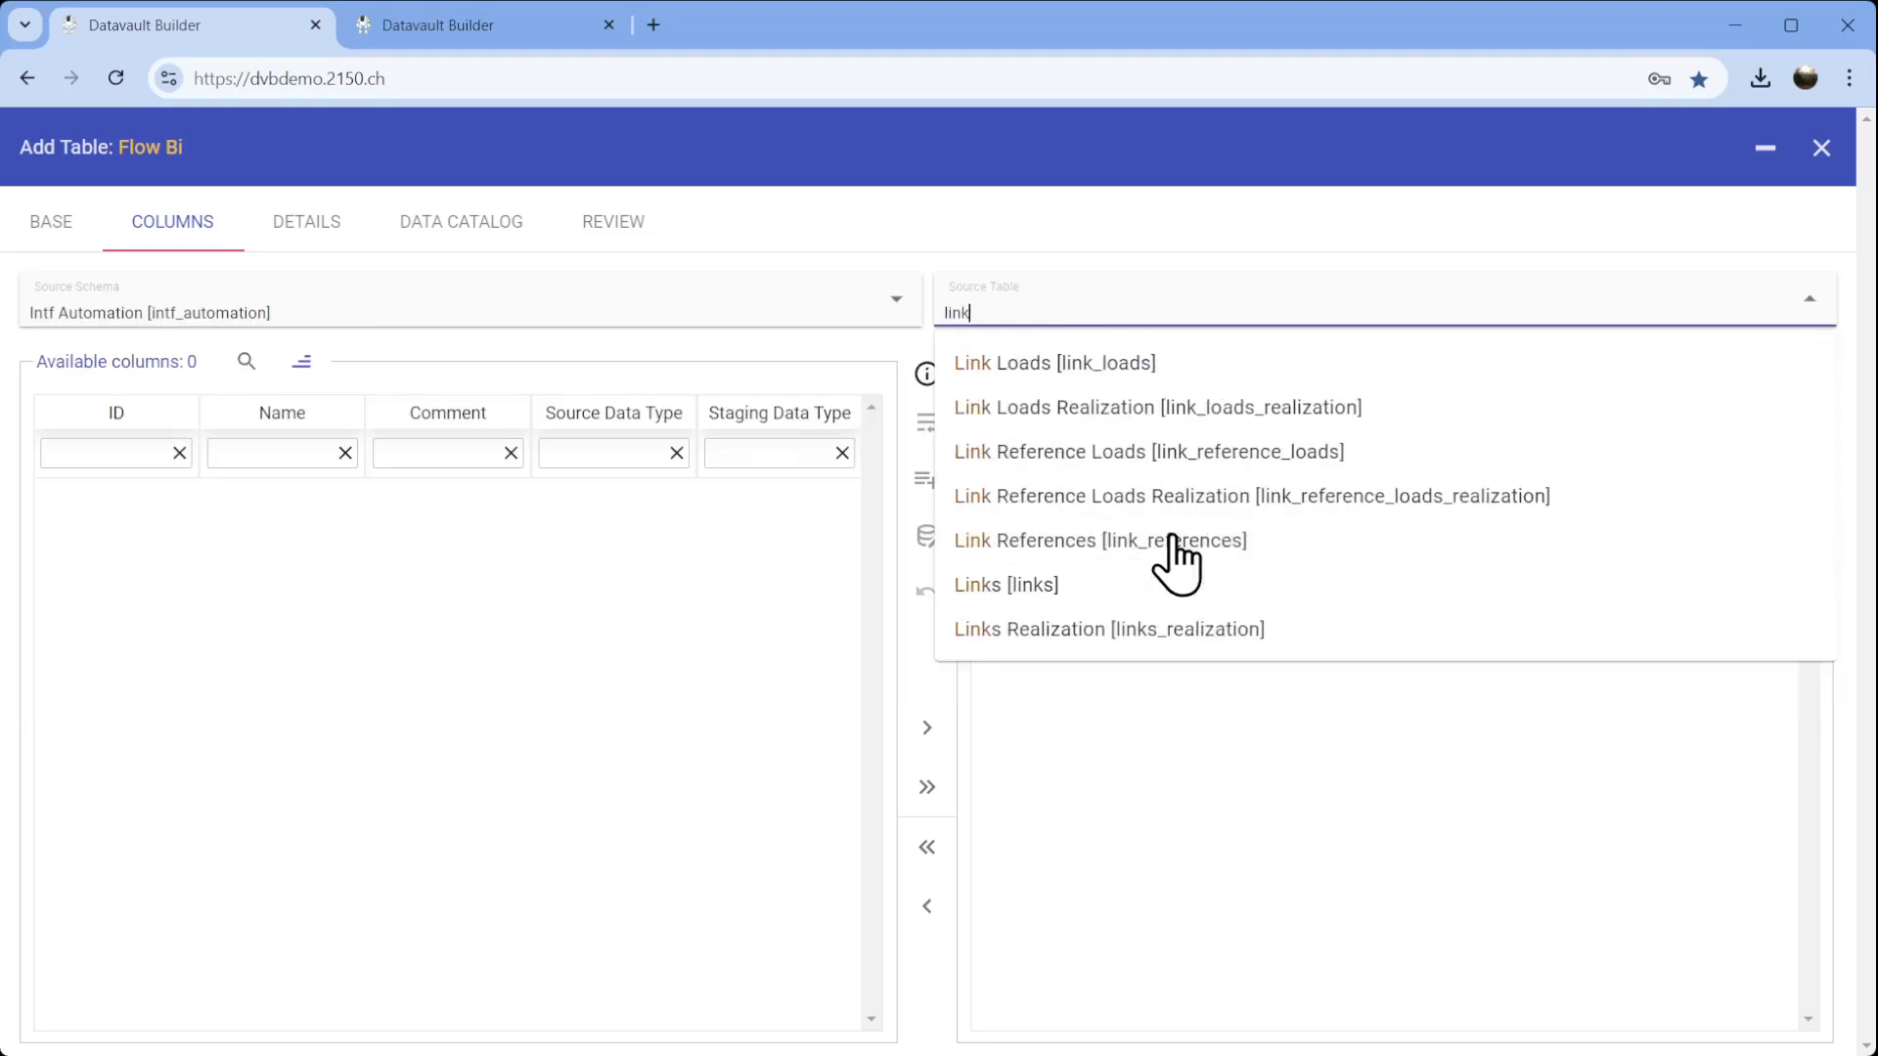
pyautogui.click(1098, 590)
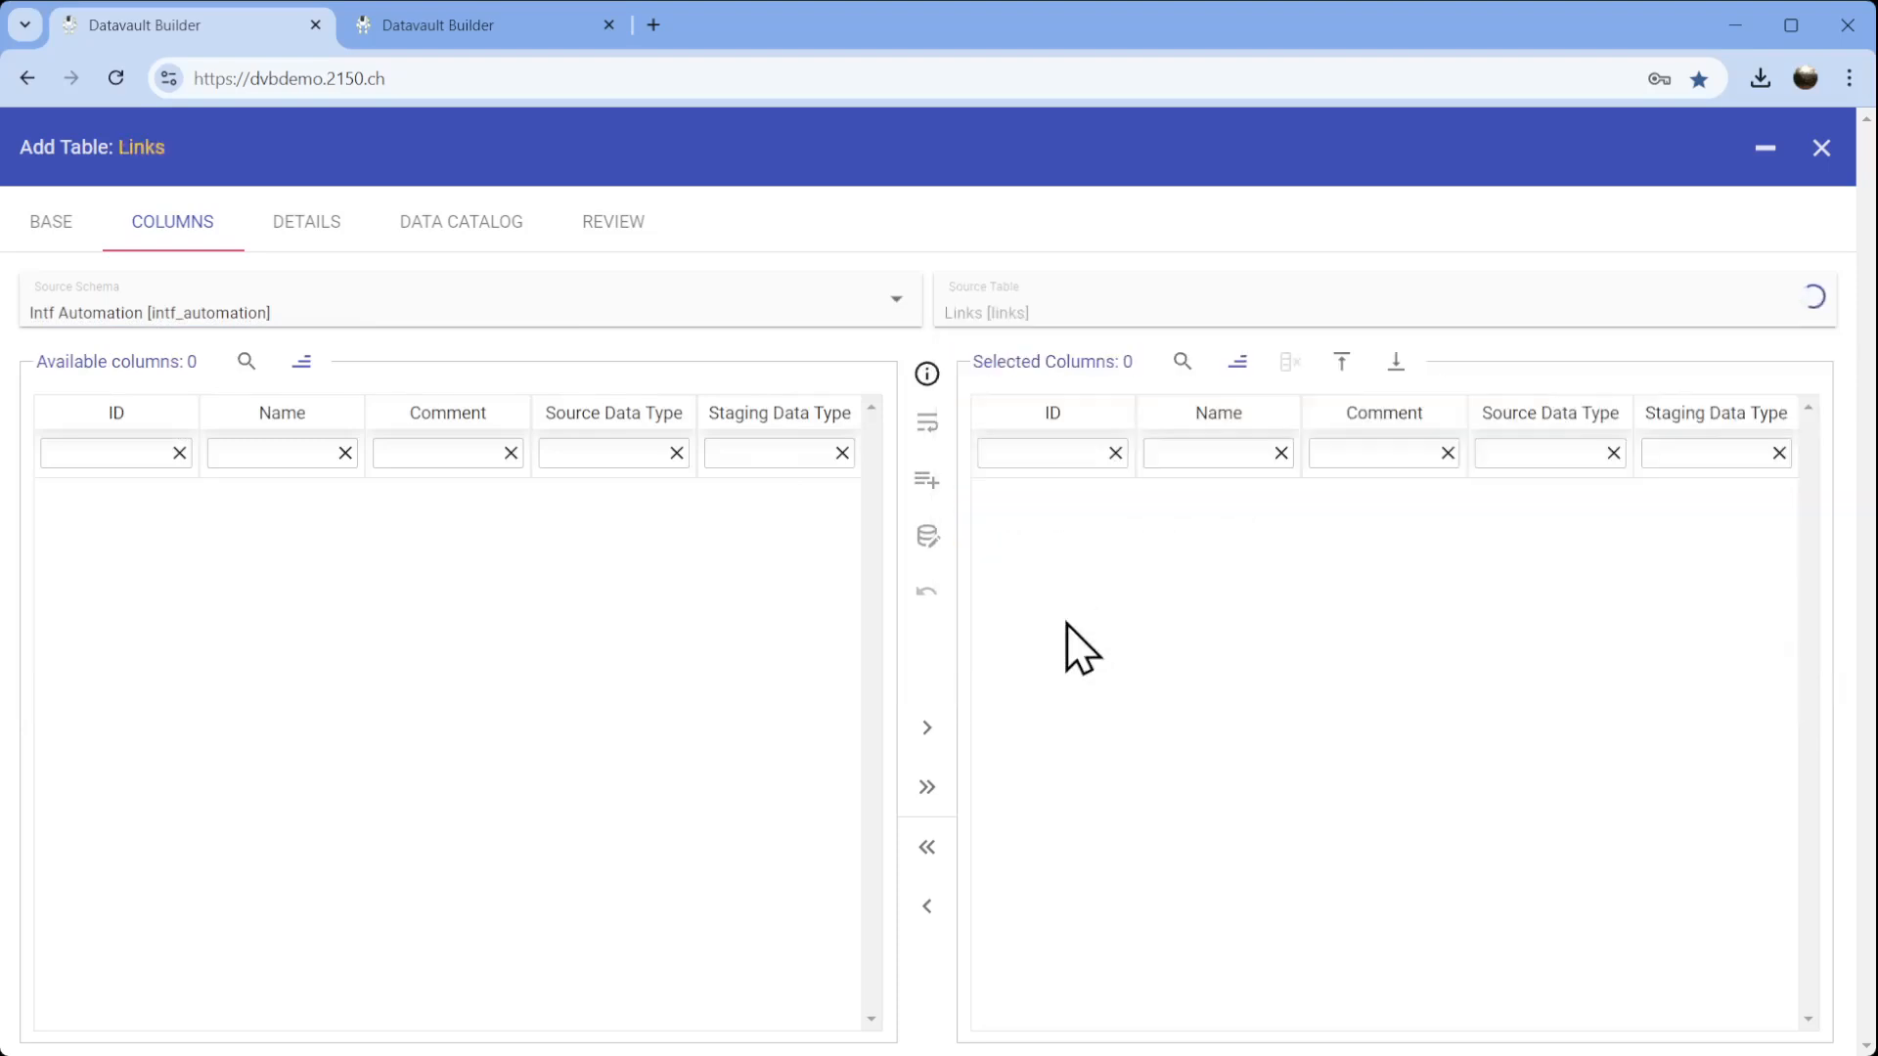
pyautogui.click(927, 788)
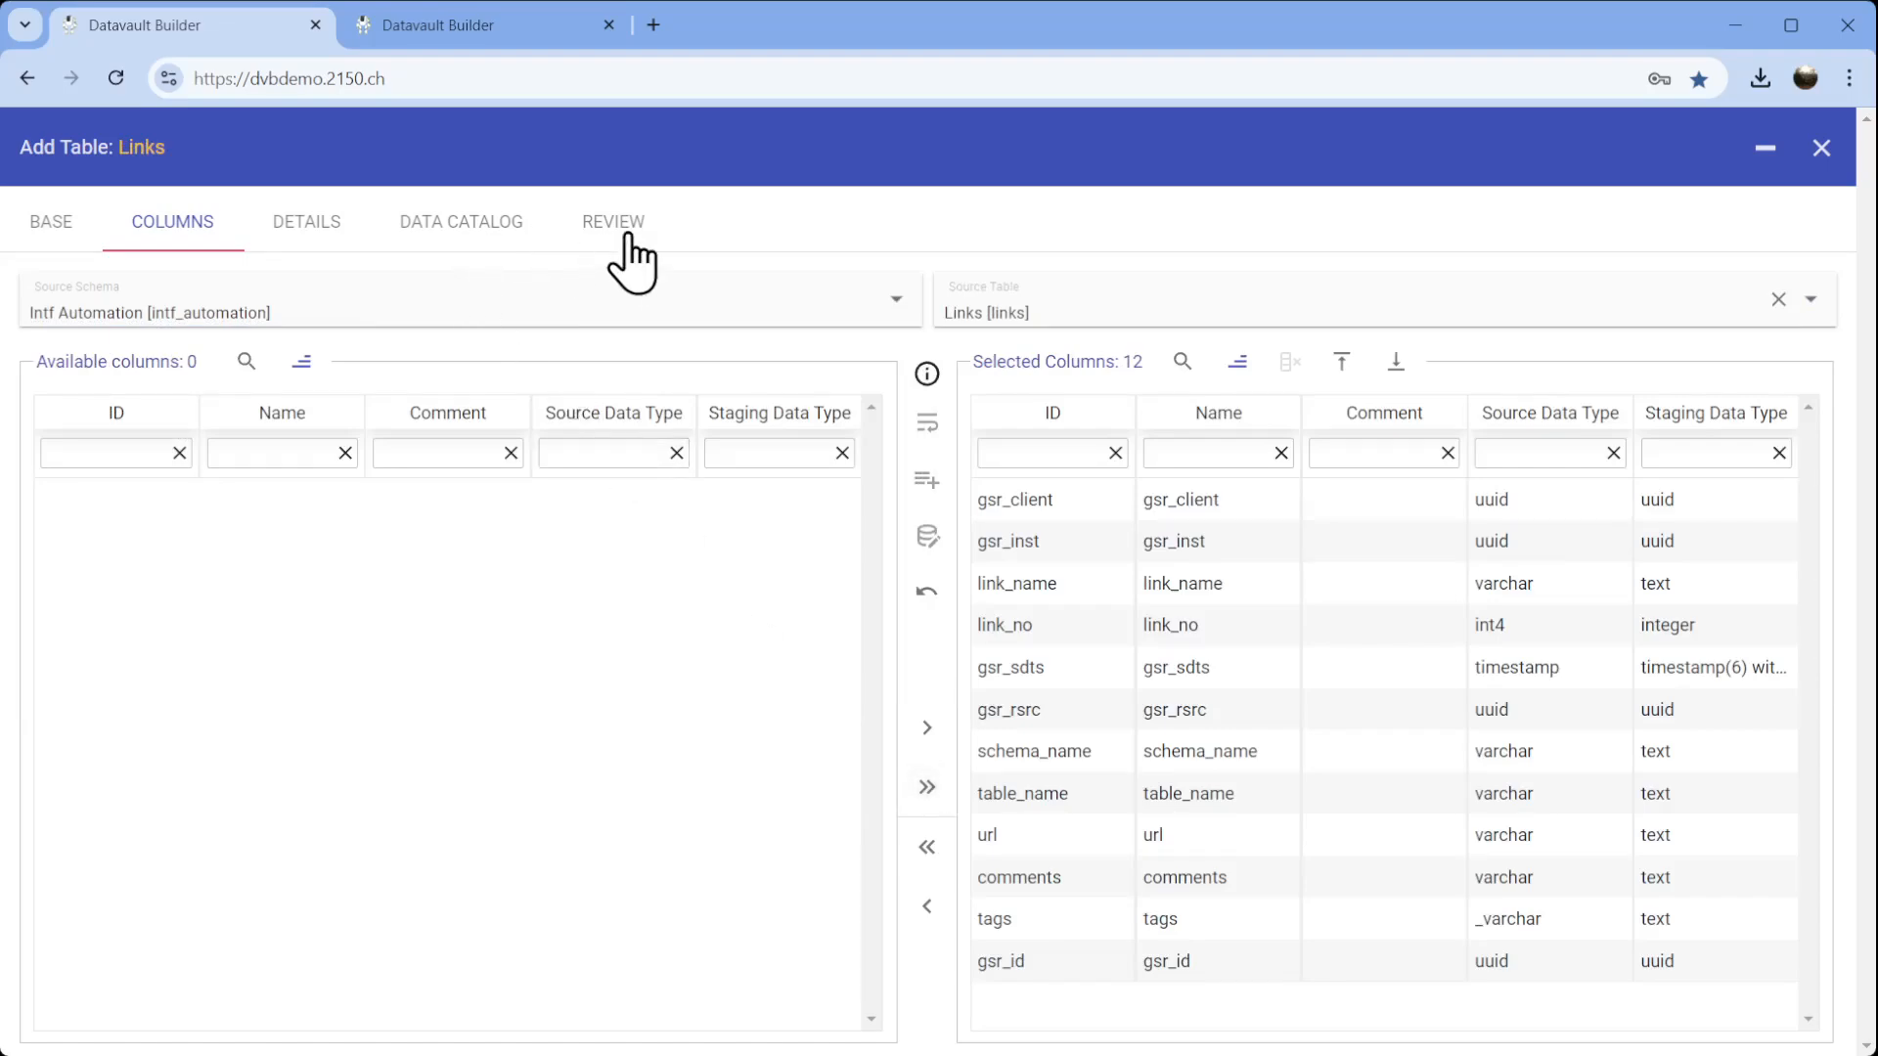
# Paste the condition copied from the Hubs table as the General Subset WHERE filter of the Links staging table.
pyautogui.click(620, 243)
pyautogui.click(328, 245)
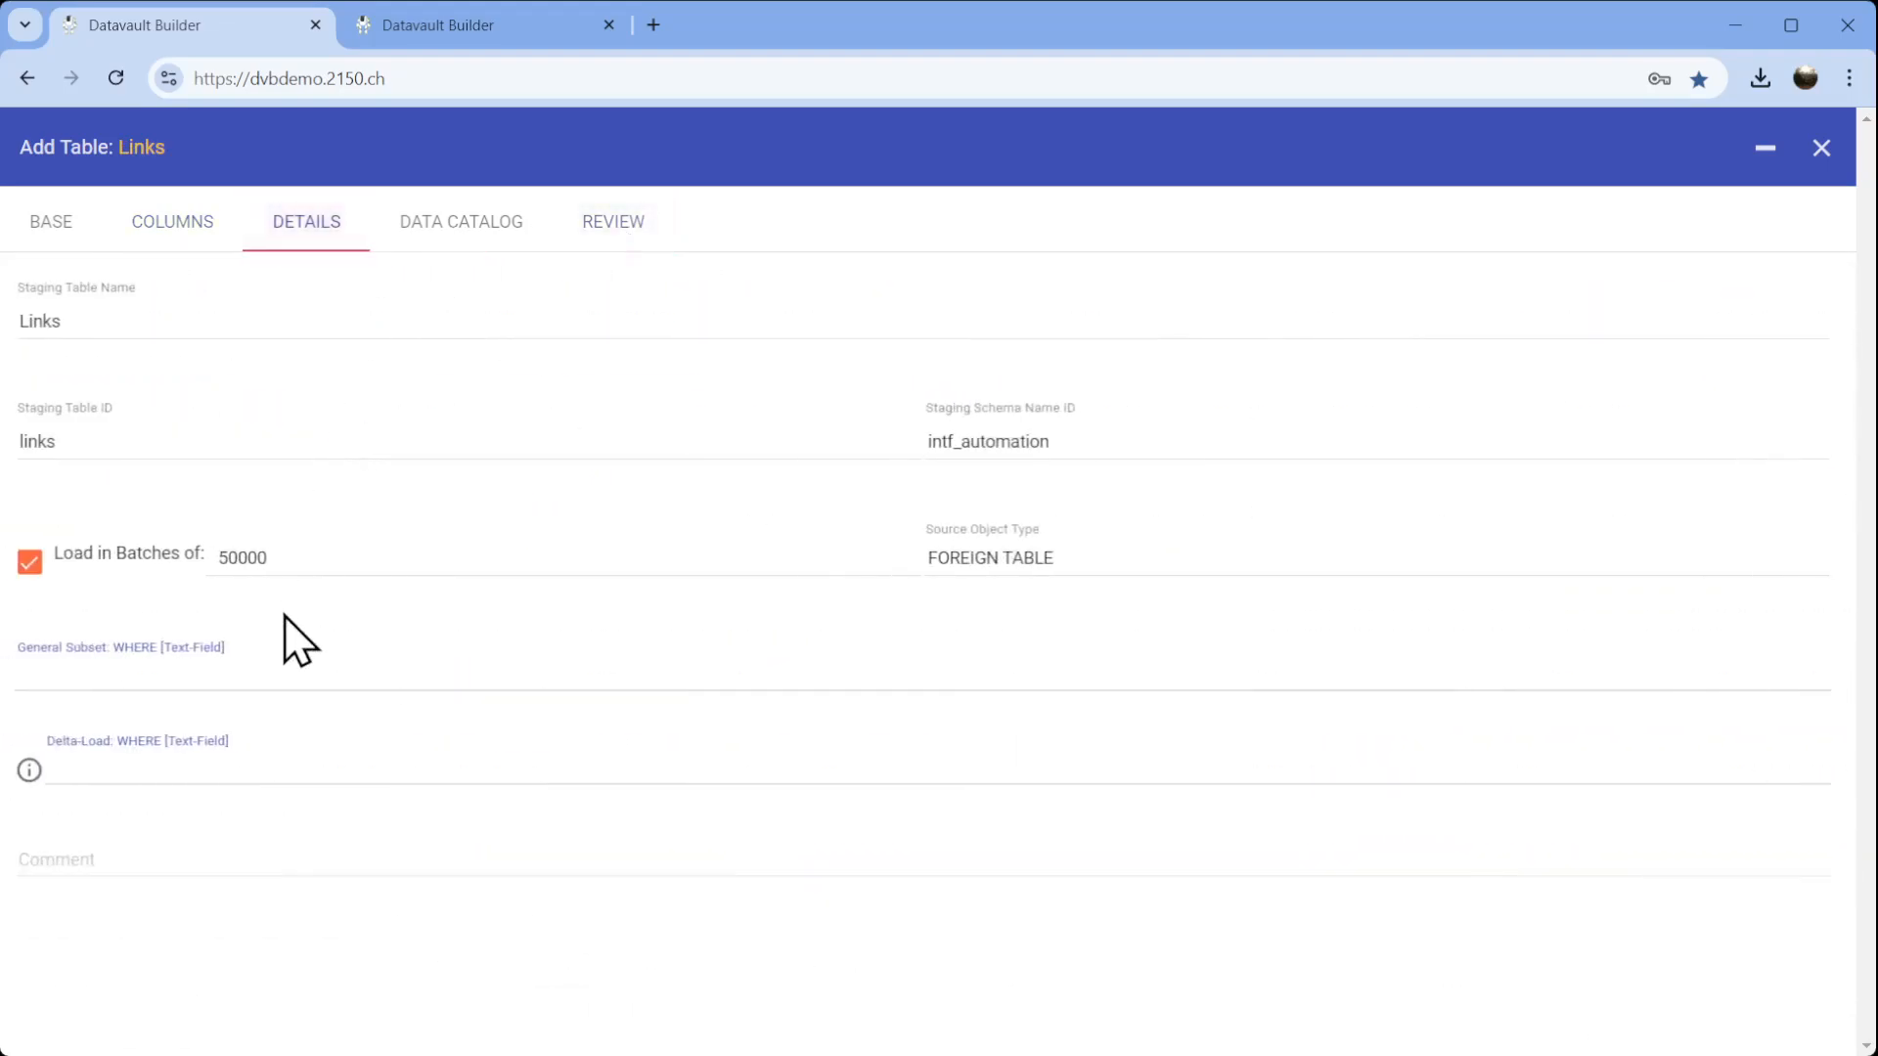
pyautogui.click(210, 673)
pyautogui.hotkey('ctrl', 'v')
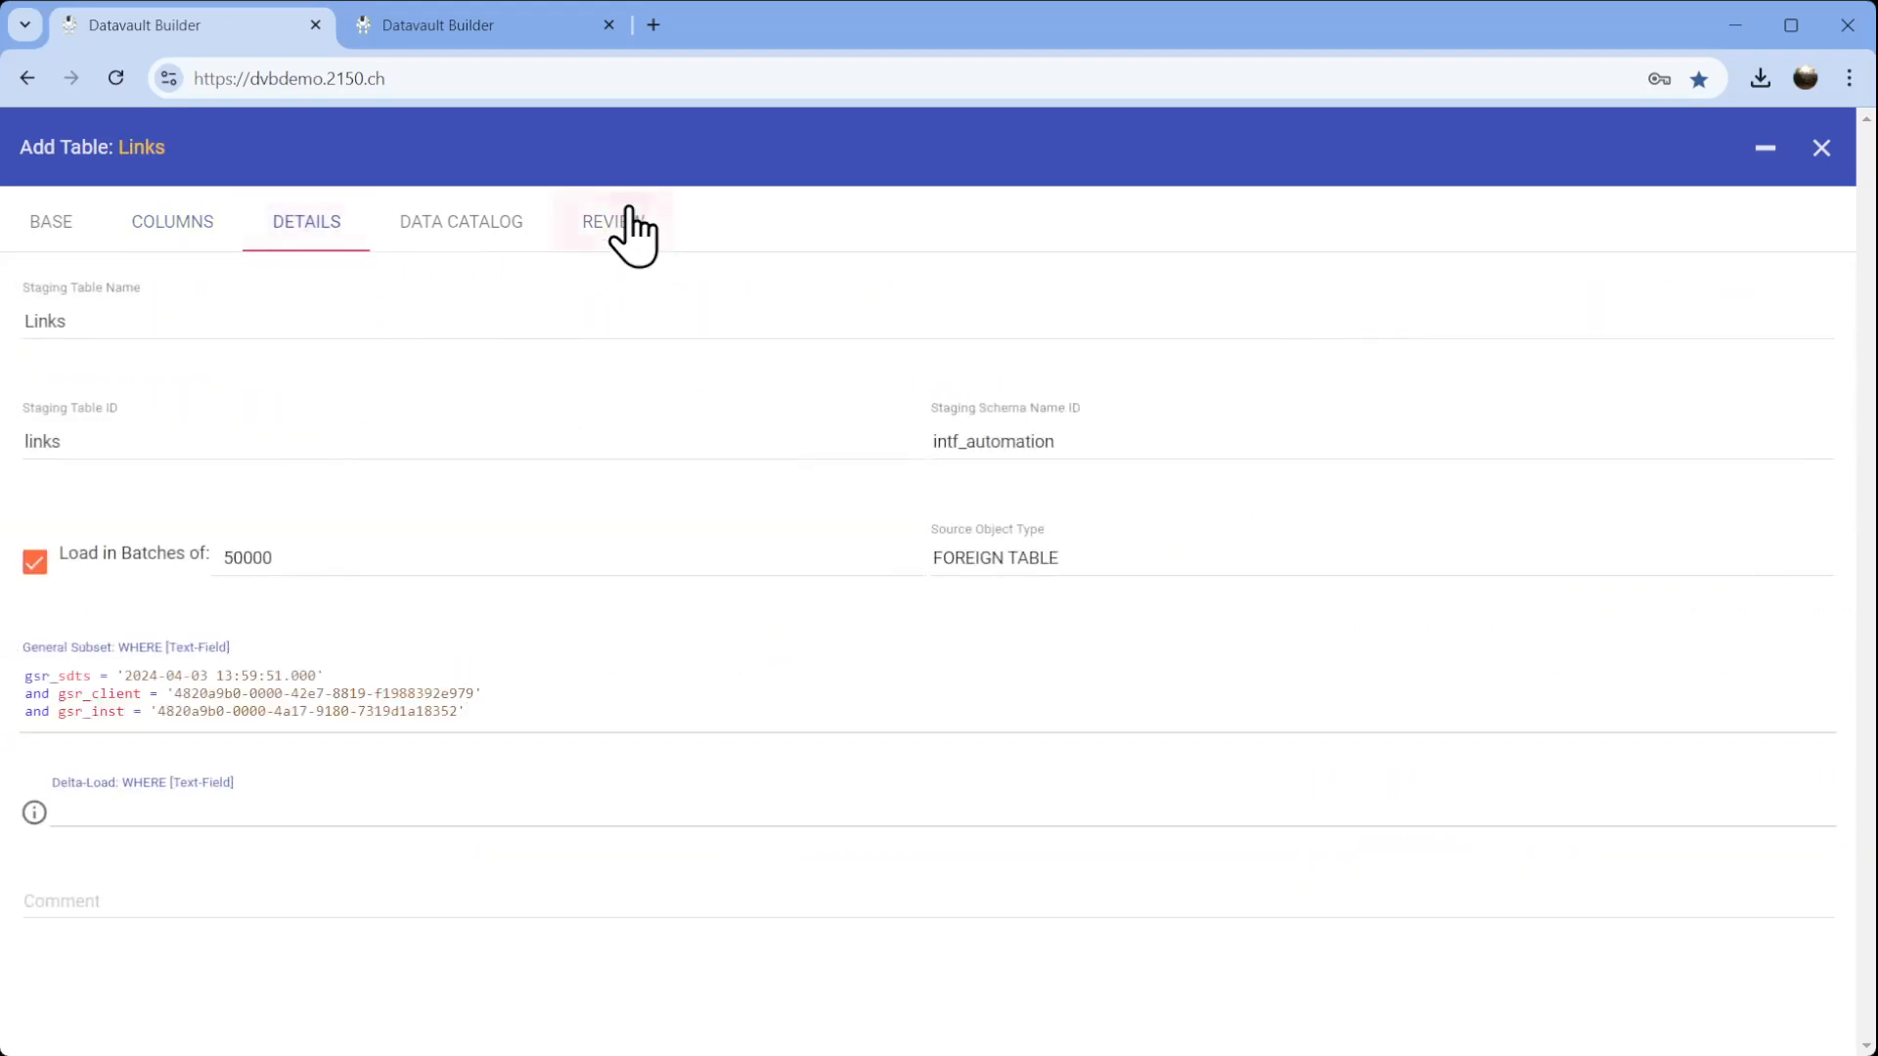
# Create and load the Links staging table, and preview its data.
pyautogui.click(621, 227)
pyautogui.click(1633, 1032)
pyautogui.click(1790, 1029)
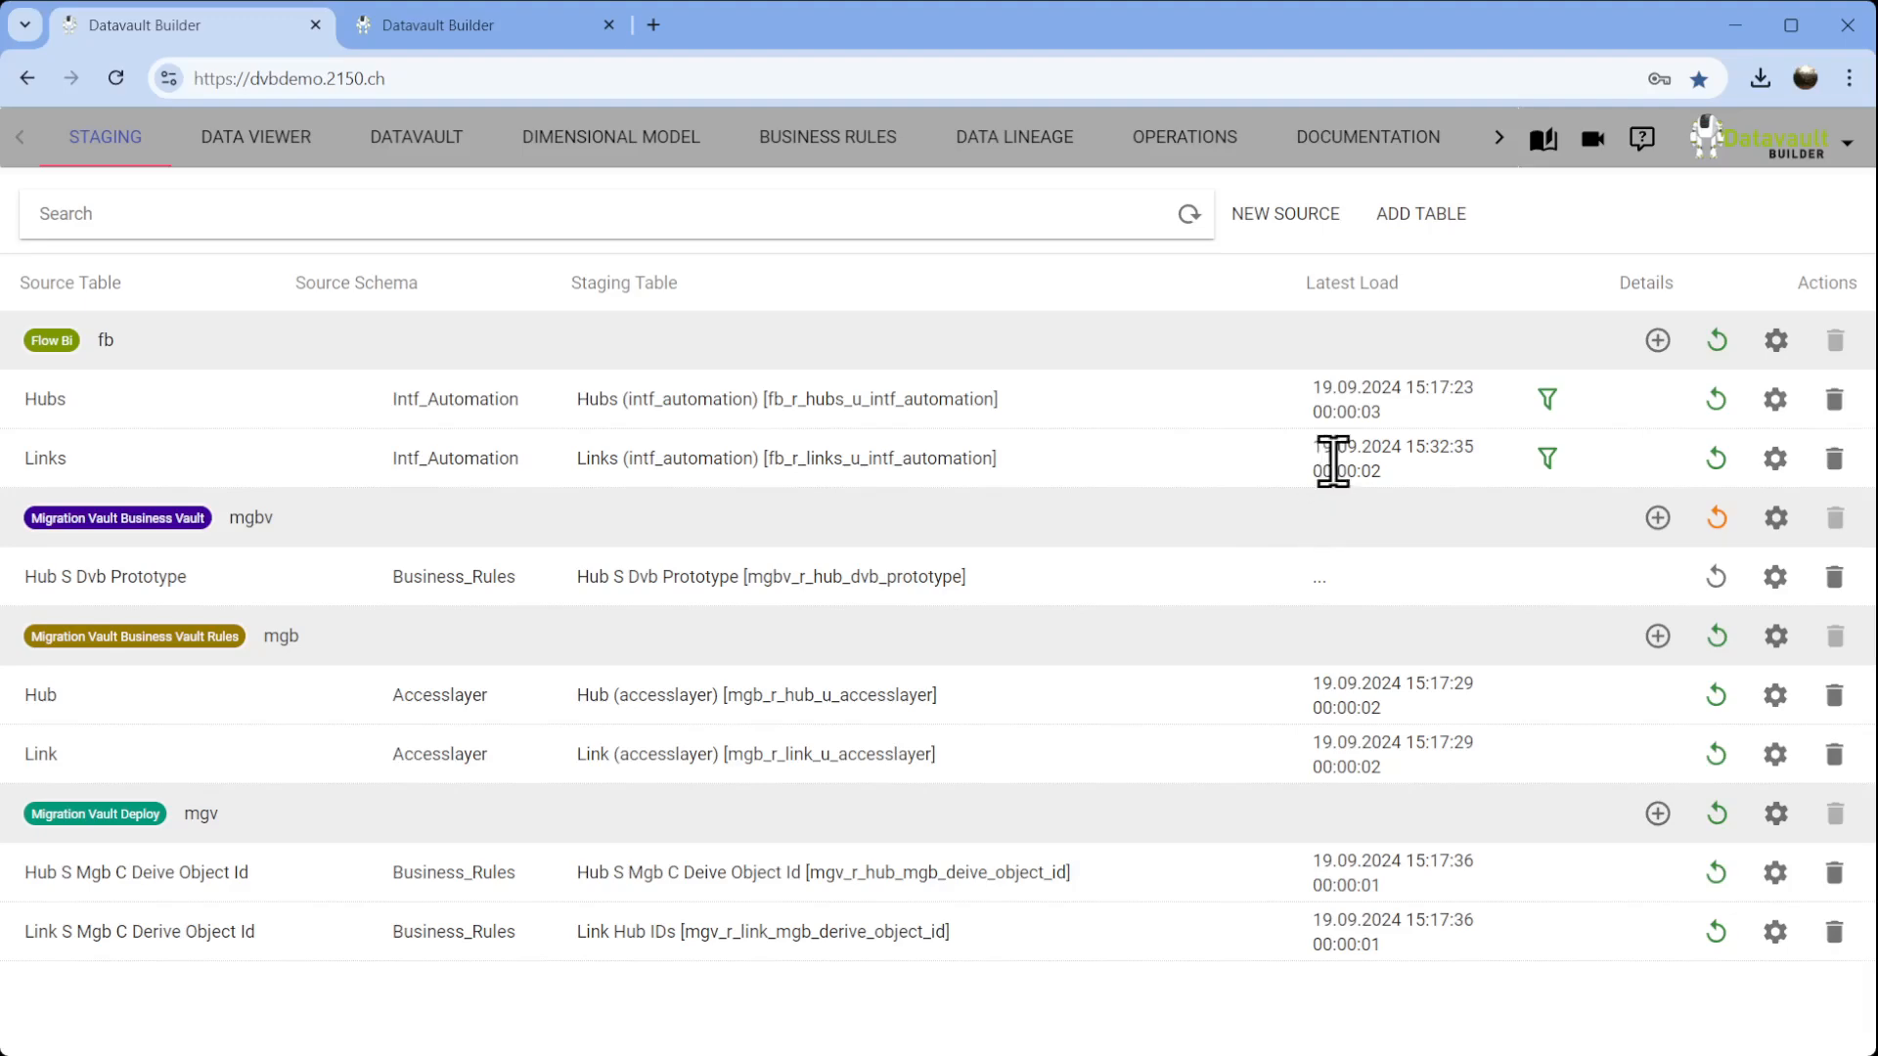
pyautogui.click(793, 460)
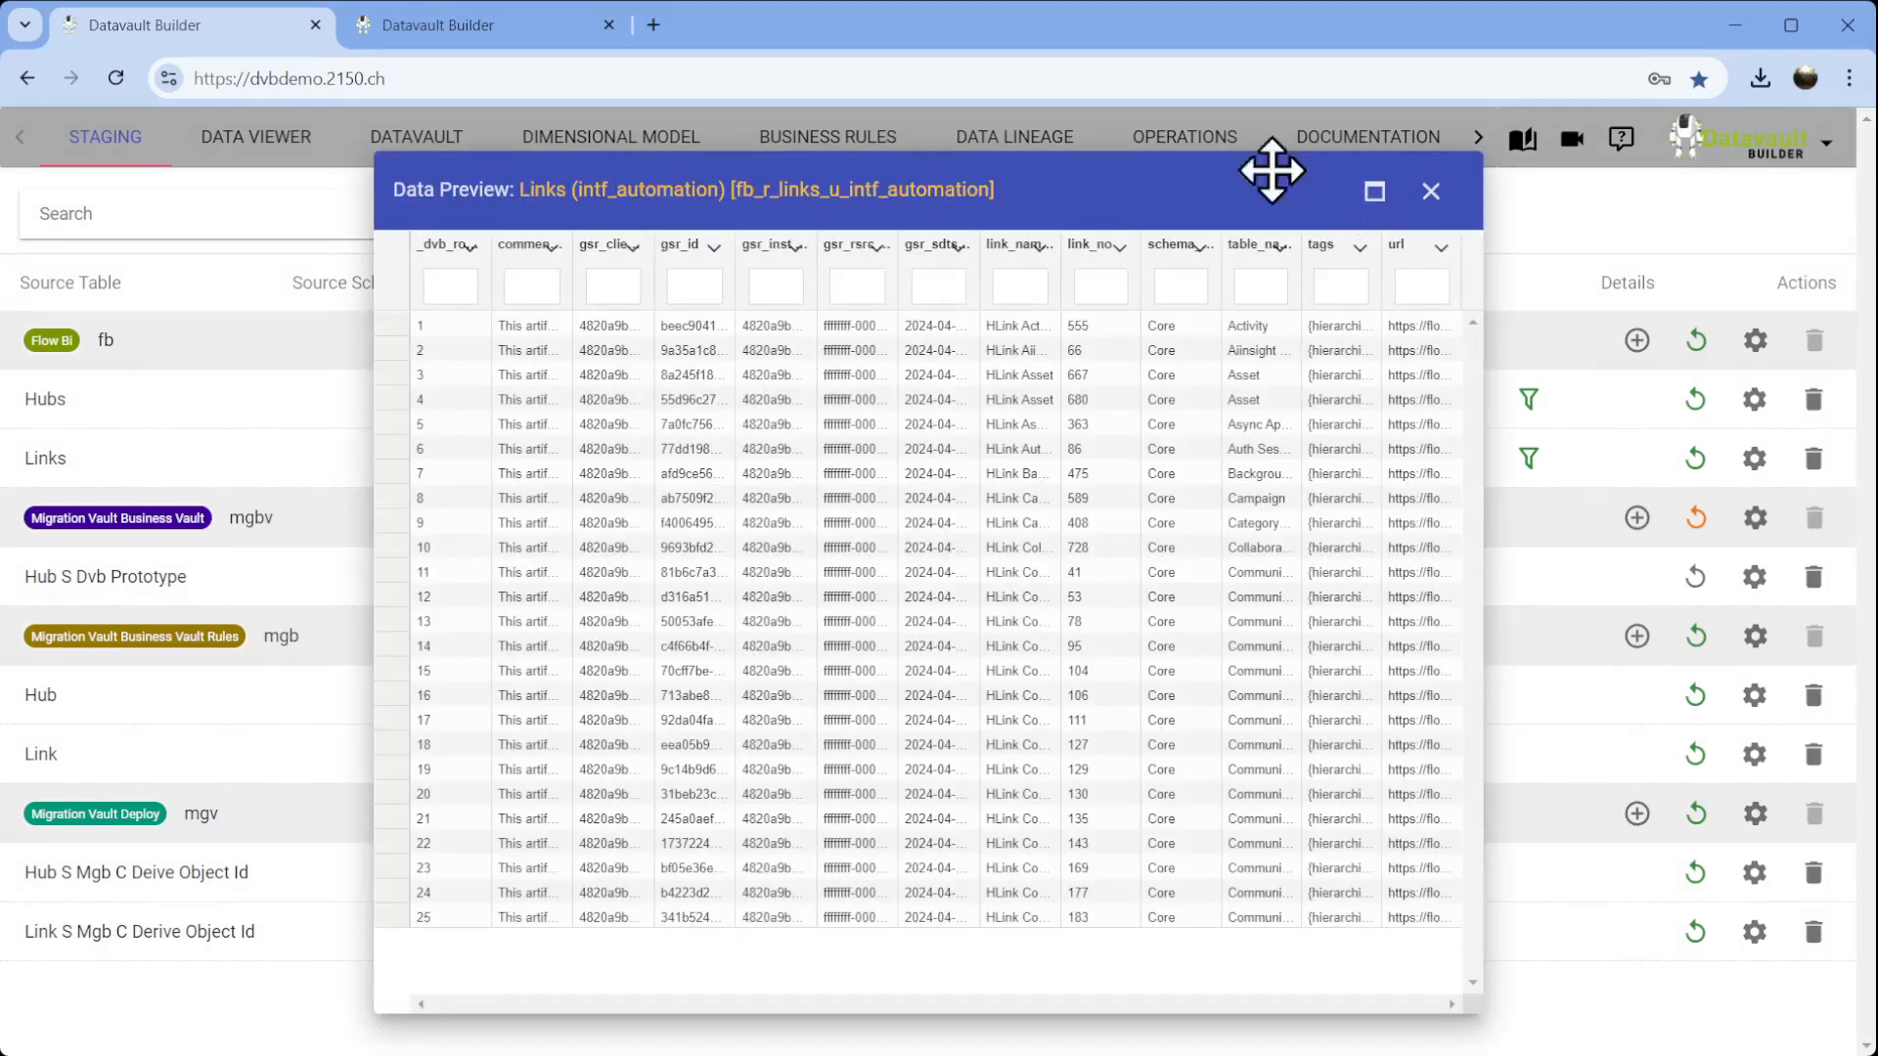
pyautogui.click(1431, 191)
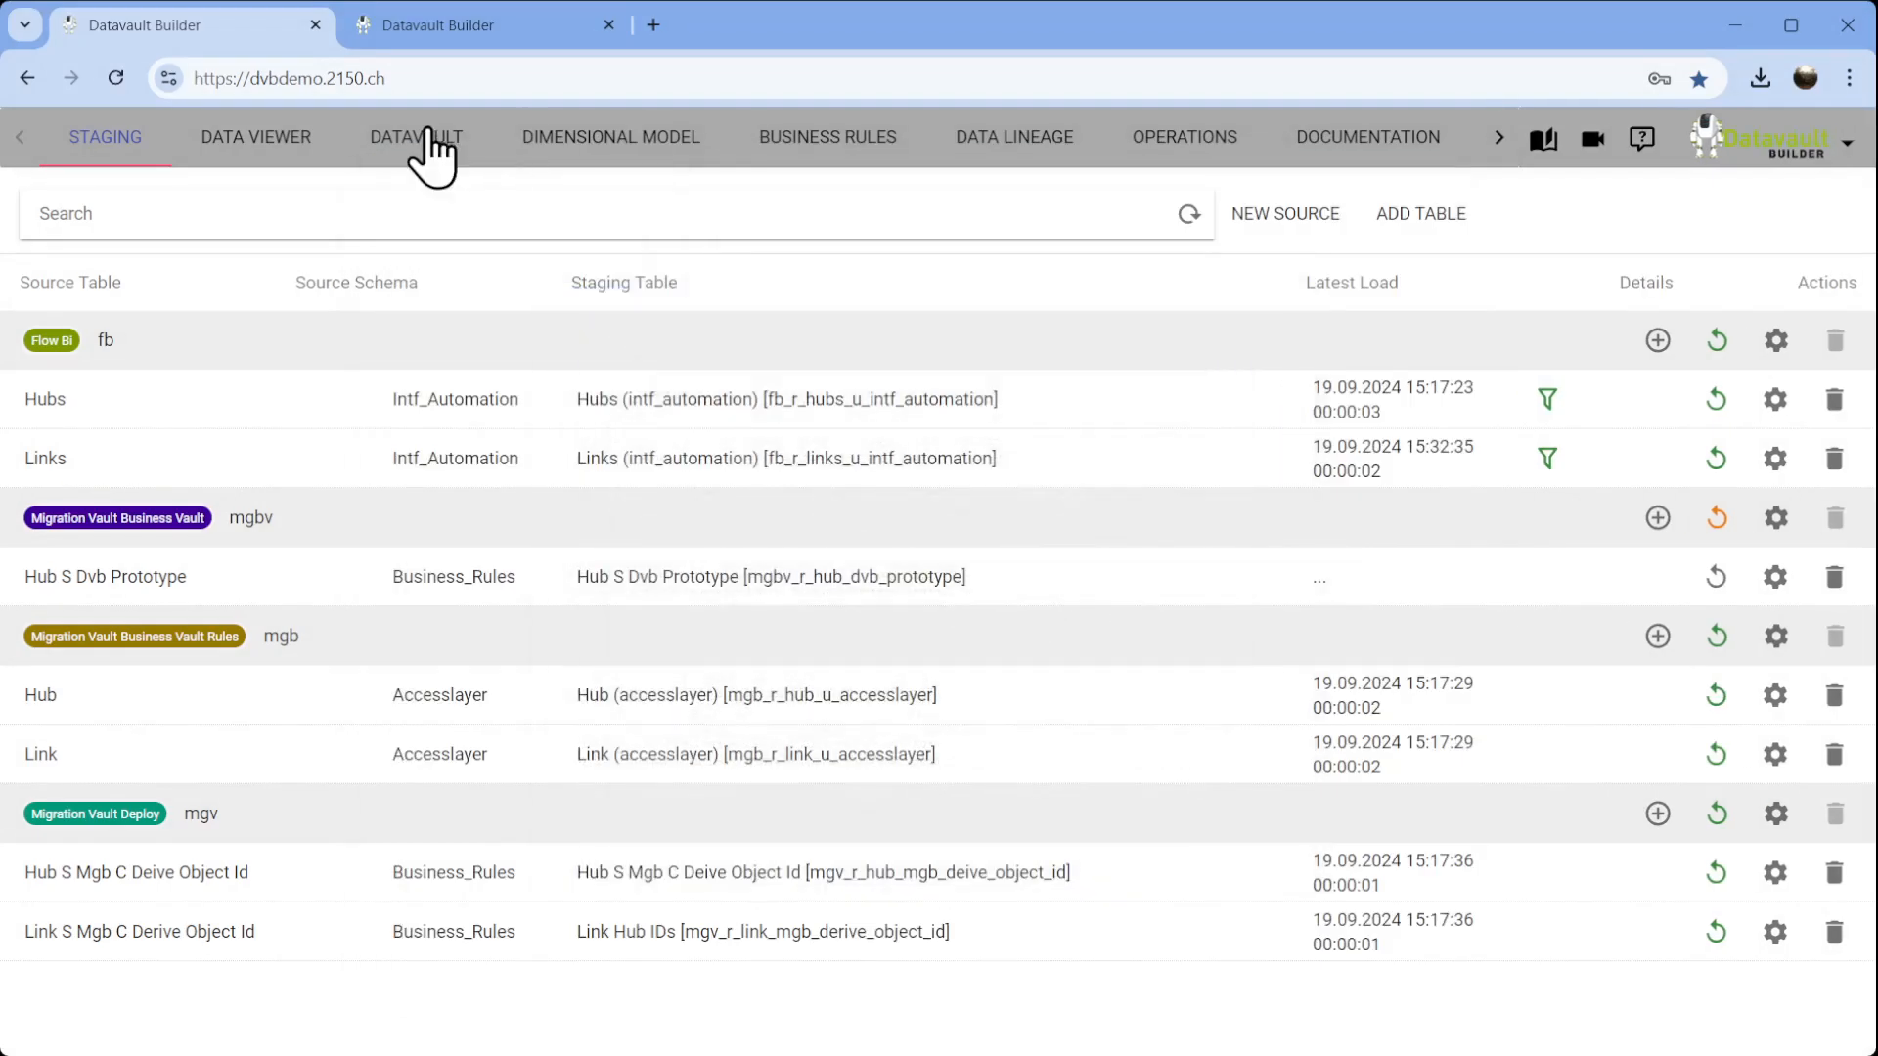
# In the Datavault model, start a new hub load for Link using source system Flow Bi [fb] and table Links (intf_automation).
pyautogui.click(417, 137)
pyautogui.moveTo(1001, 634); pyautogui.dragTo(1089, 551)
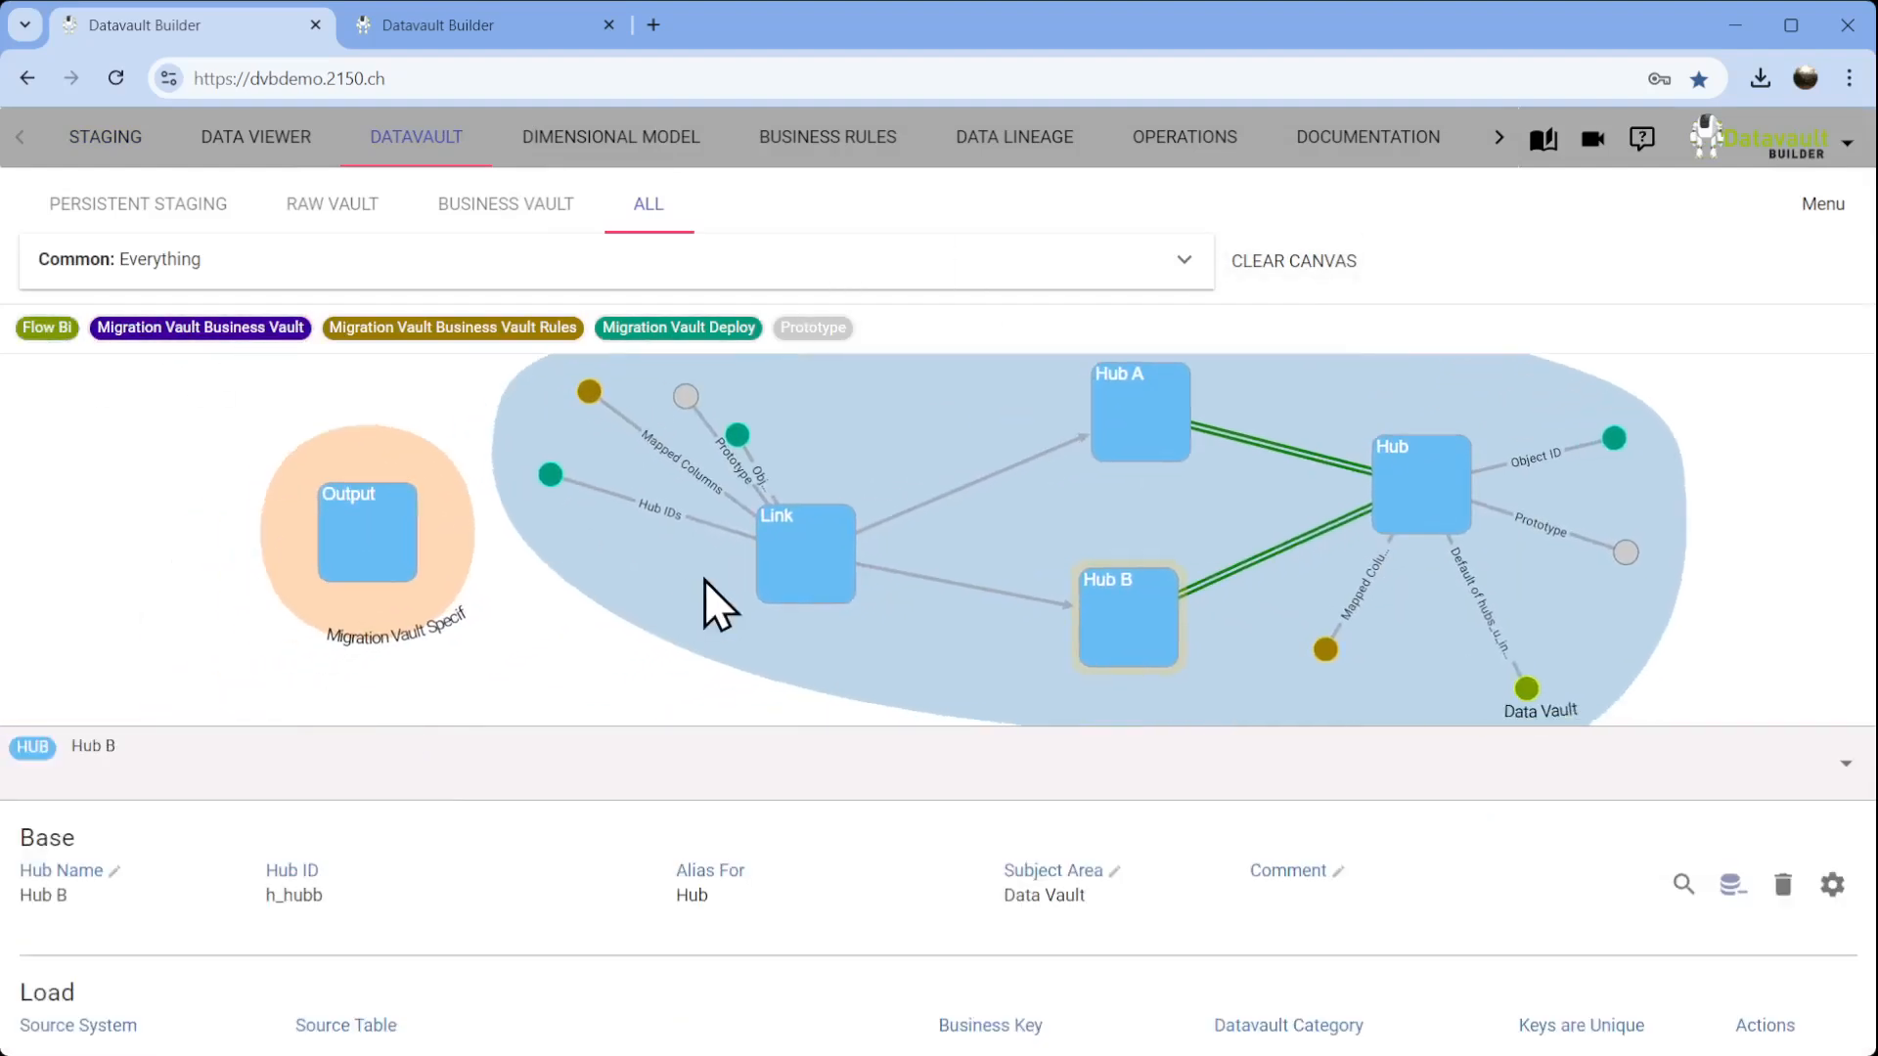
pyautogui.rightClick(820, 585)
pyautogui.click(919, 702)
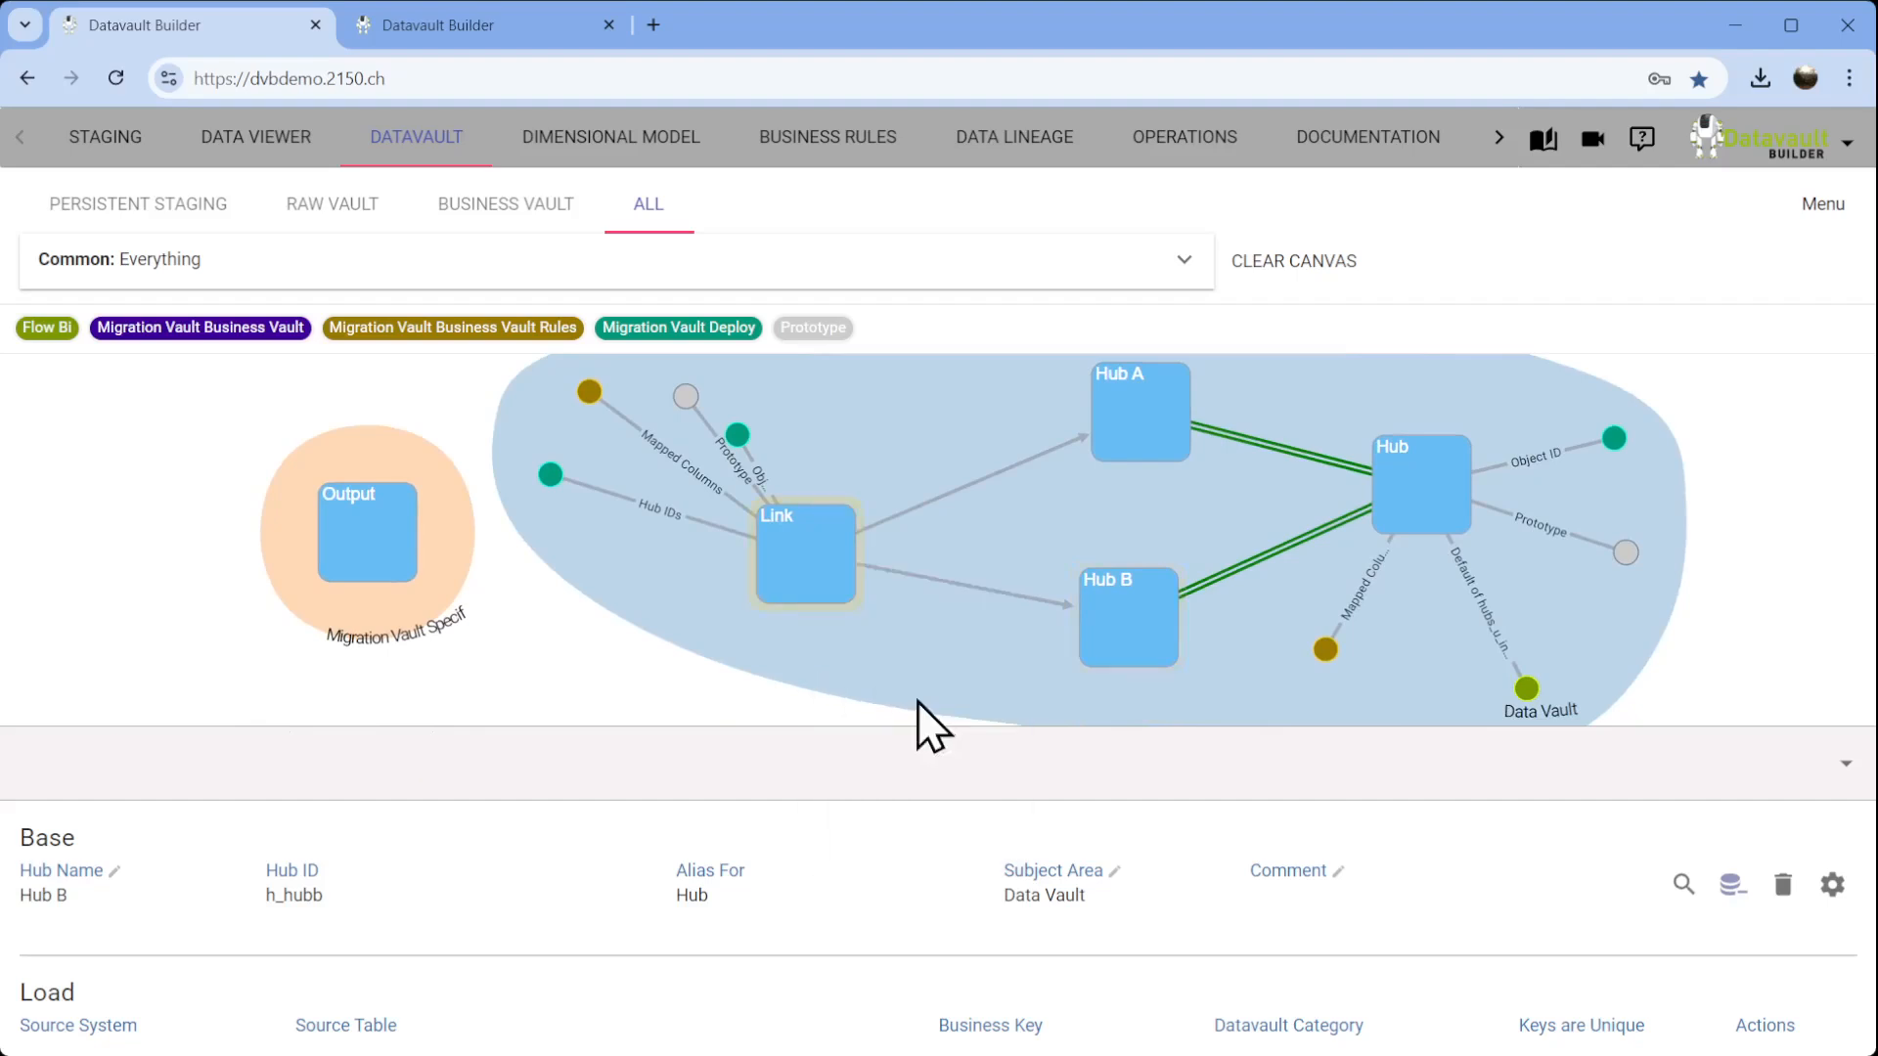
pyautogui.click(614, 356)
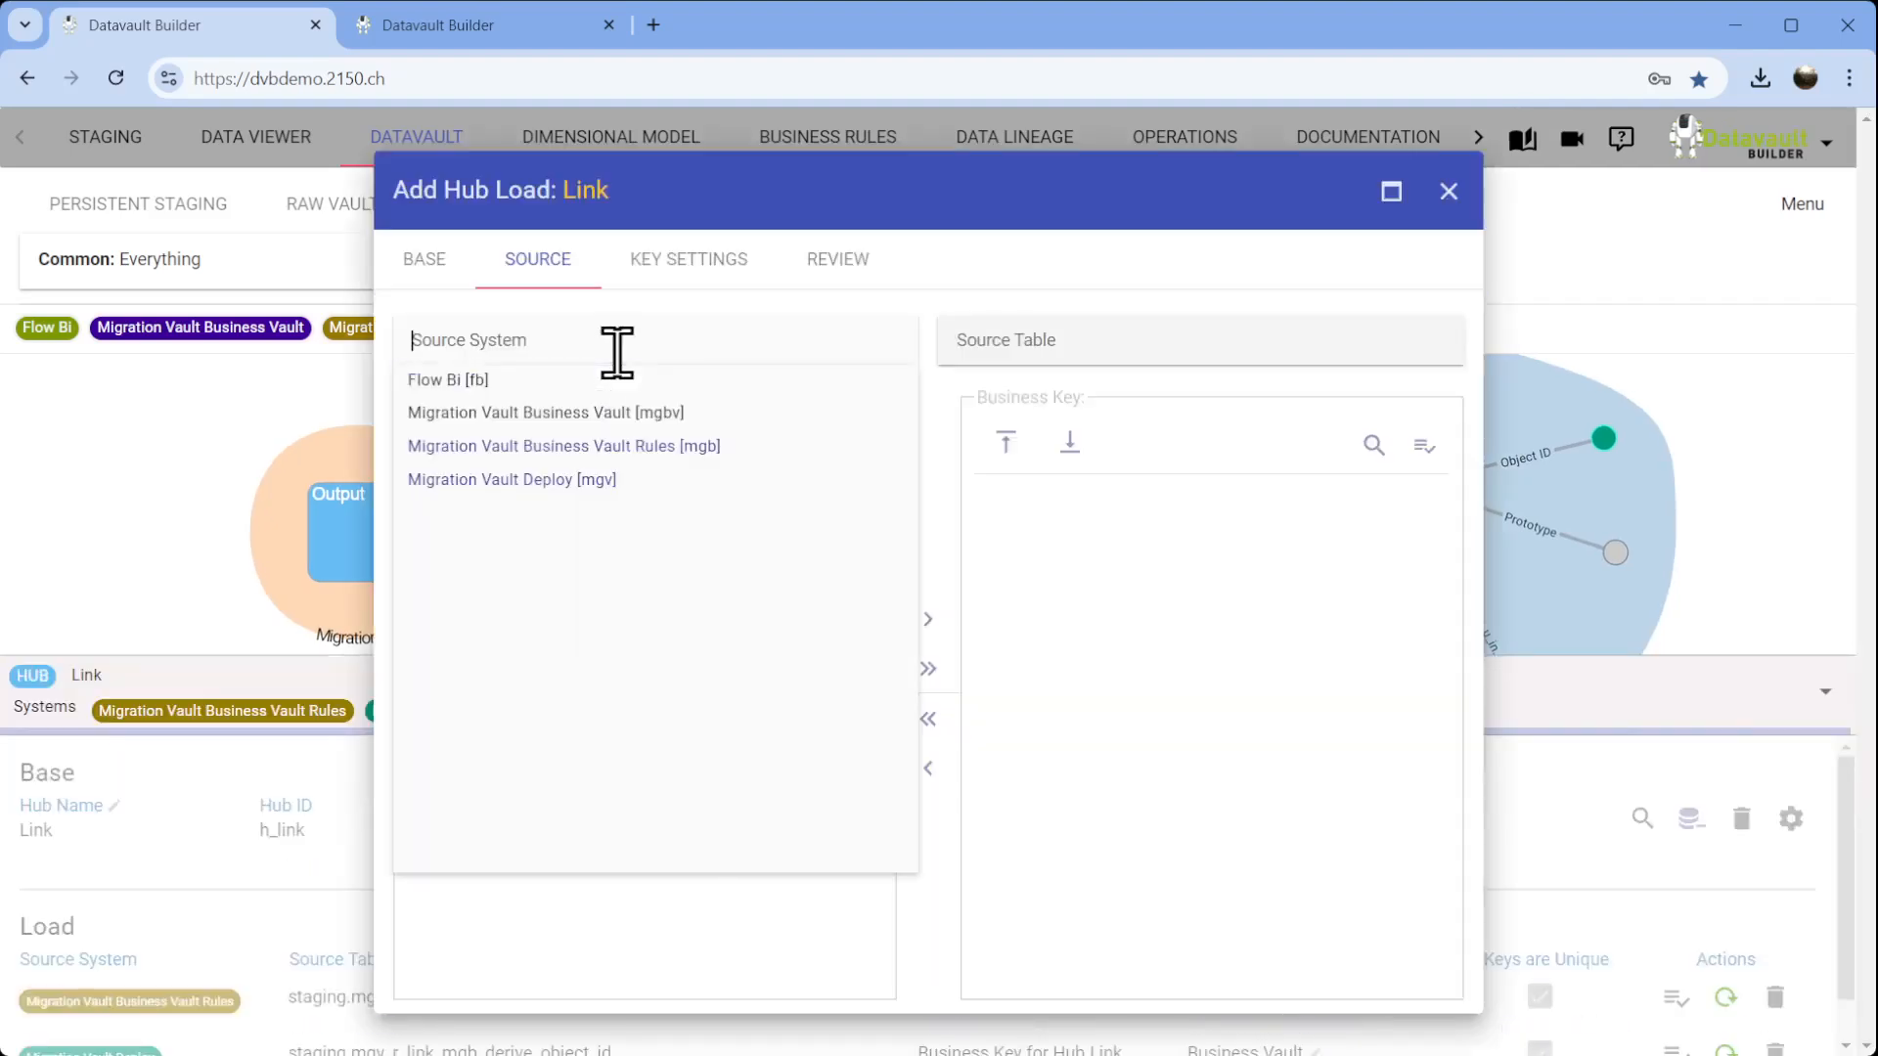
pyautogui.click(546, 381)
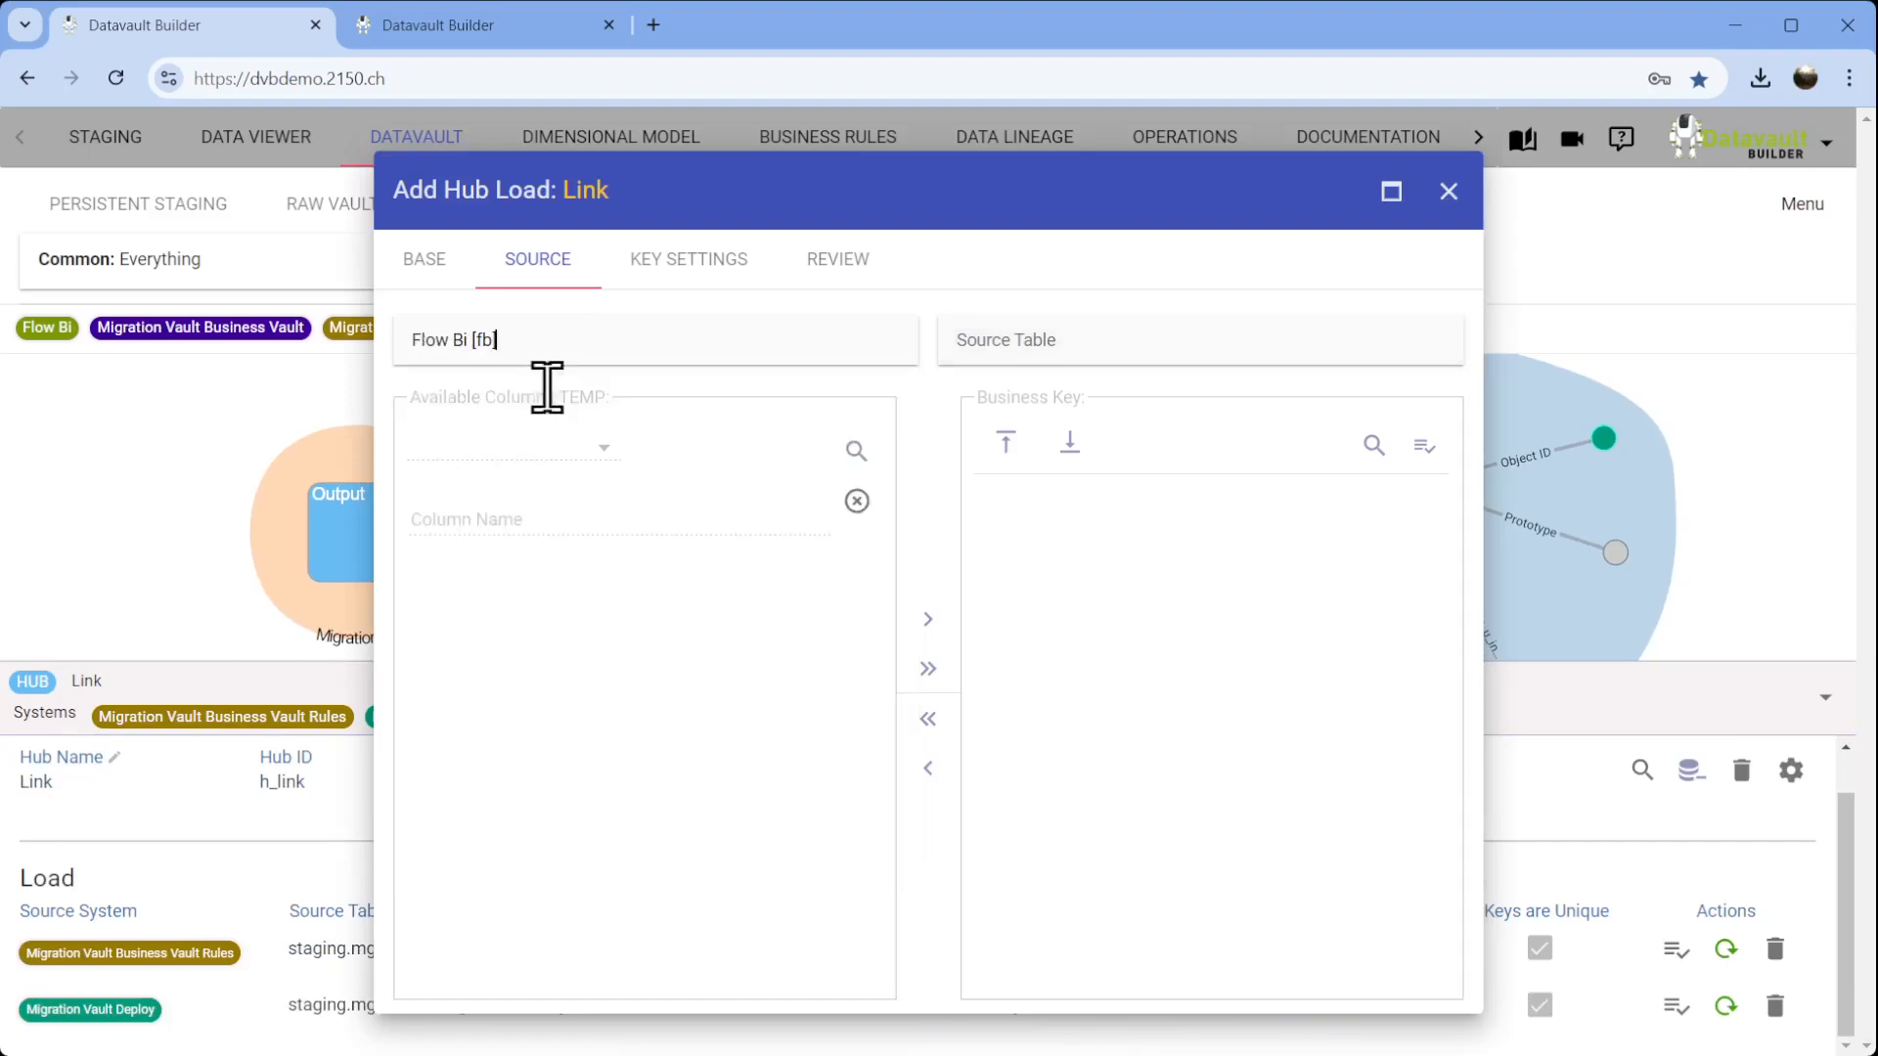
pyautogui.click(1123, 345)
pyautogui.click(1124, 421)
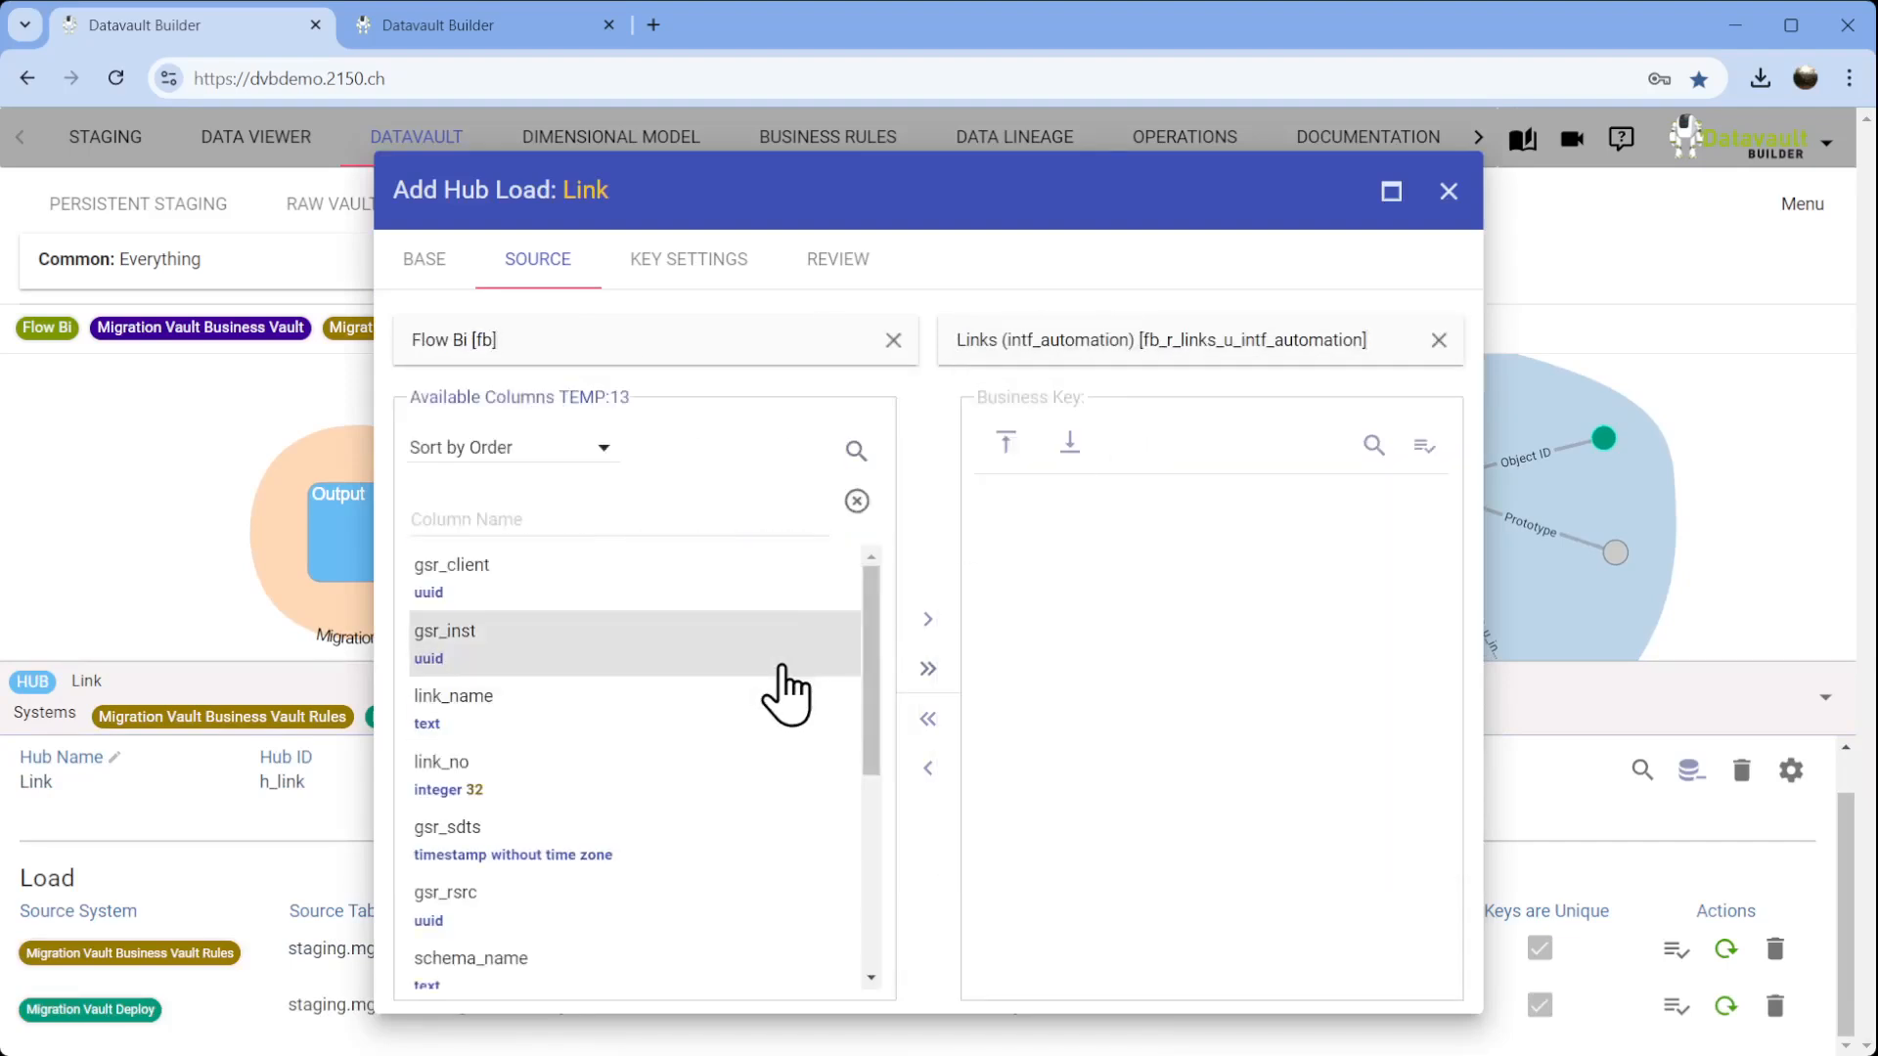
# Assign link_name and link_no as the business key of the Link hub load and validate the key.
pyautogui.moveTo(730, 713); pyautogui.dragTo(1234, 565)
pyautogui.moveTo(567, 724); pyautogui.dragTo(1144, 646)
pyautogui.click(1425, 448)
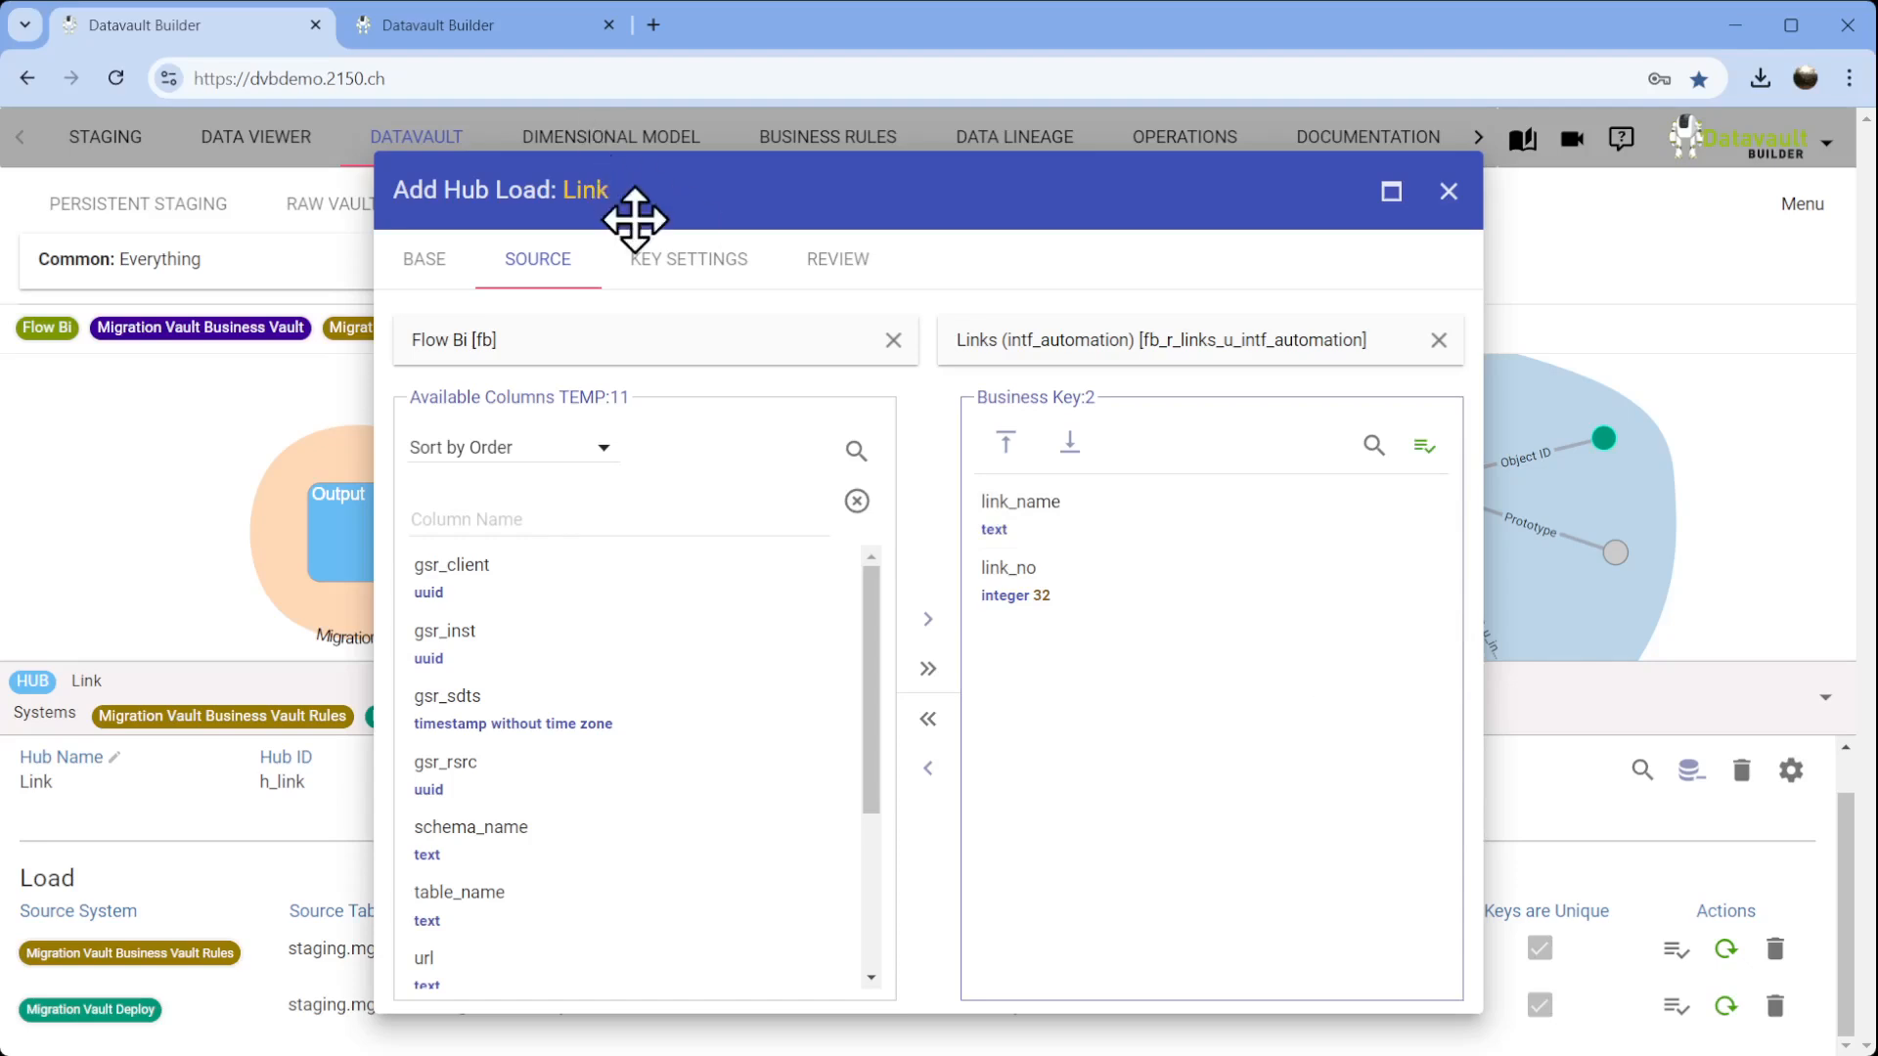
# Check the key settings of the Link hub load and add the load with an automatically created default satellite.
pyautogui.click(671, 266)
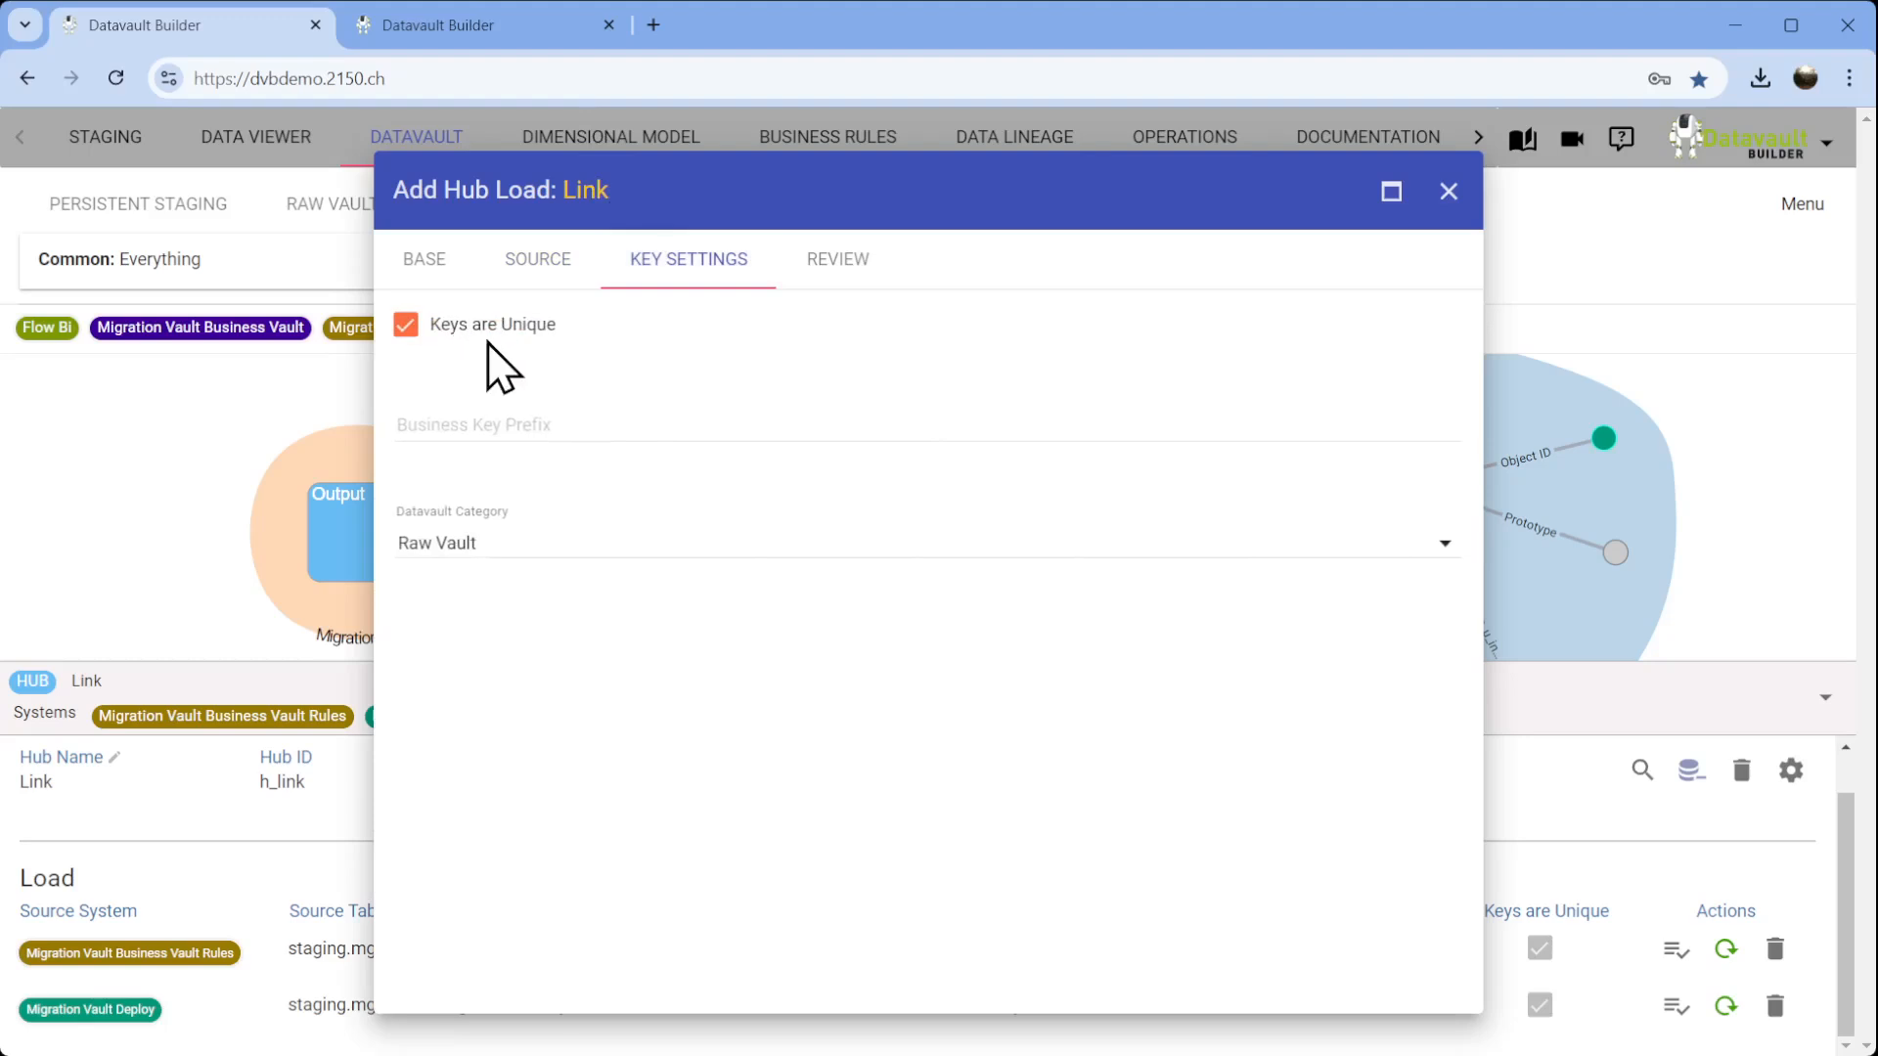
pyautogui.click(536, 272)
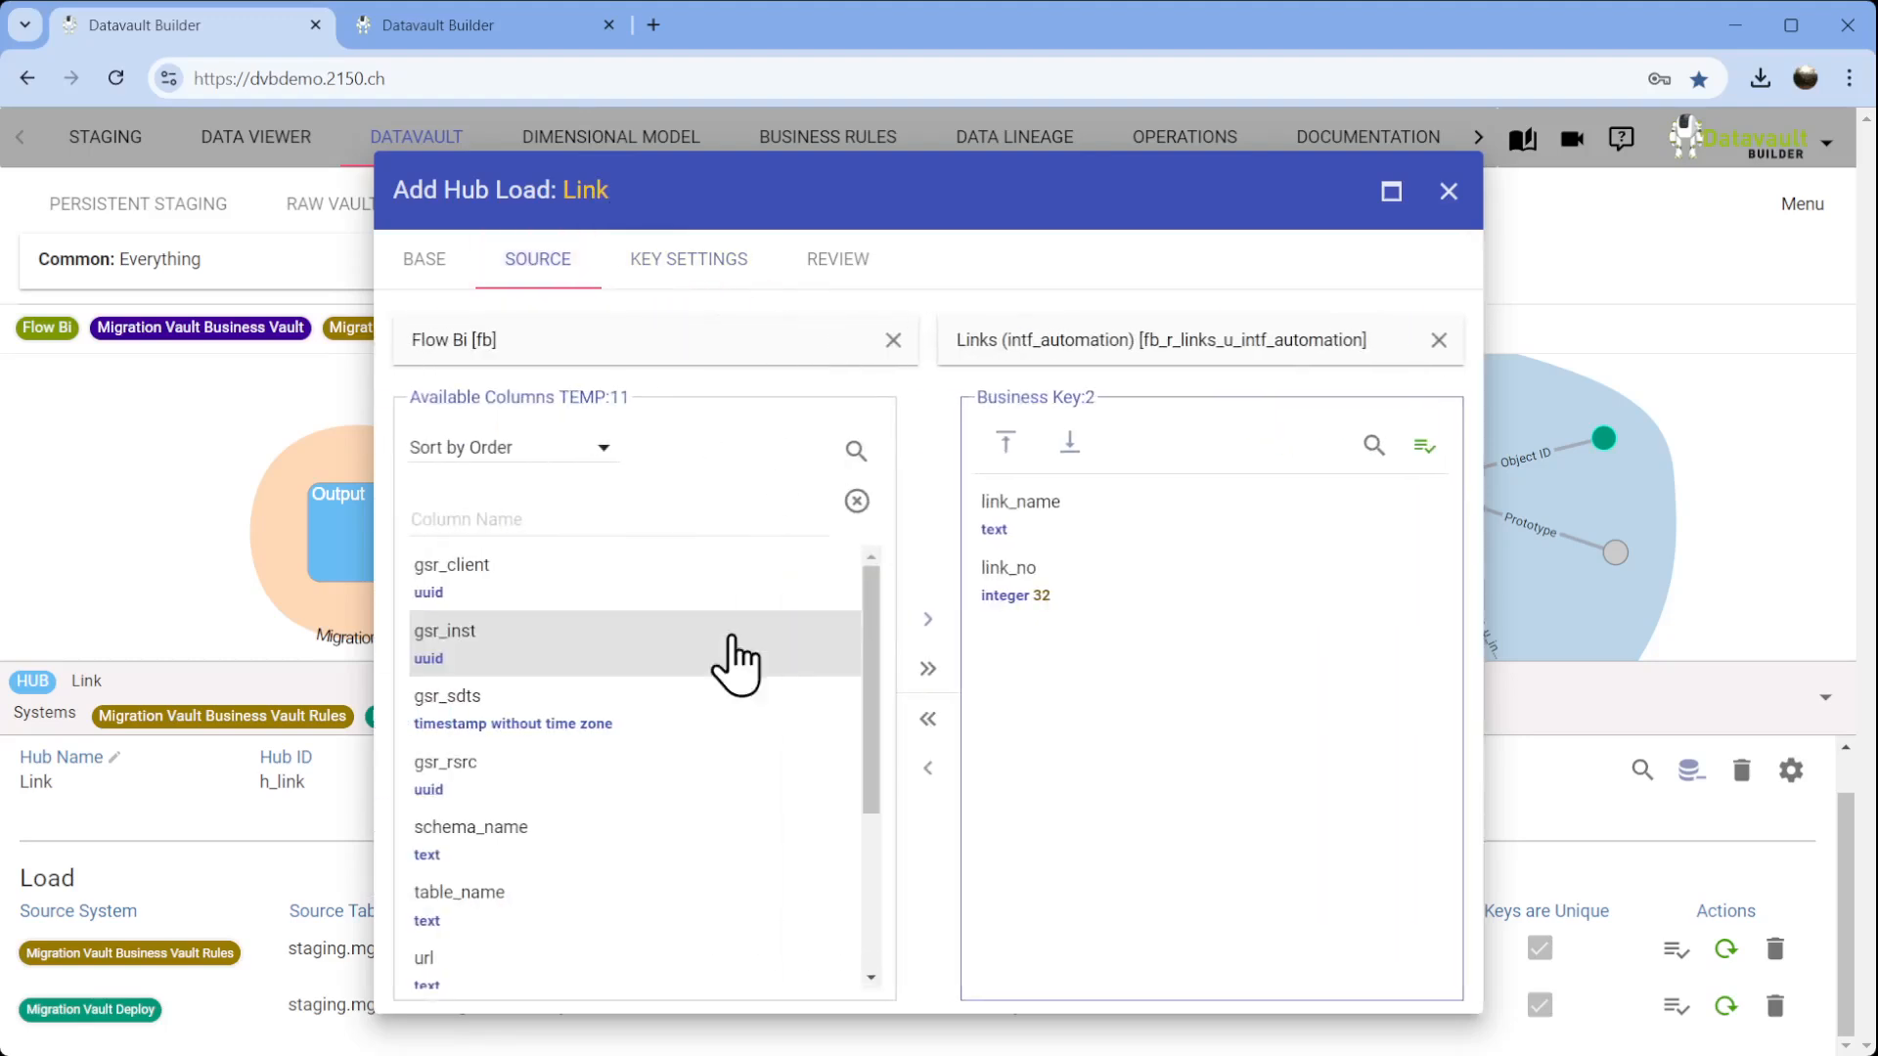
pyautogui.click(839, 270)
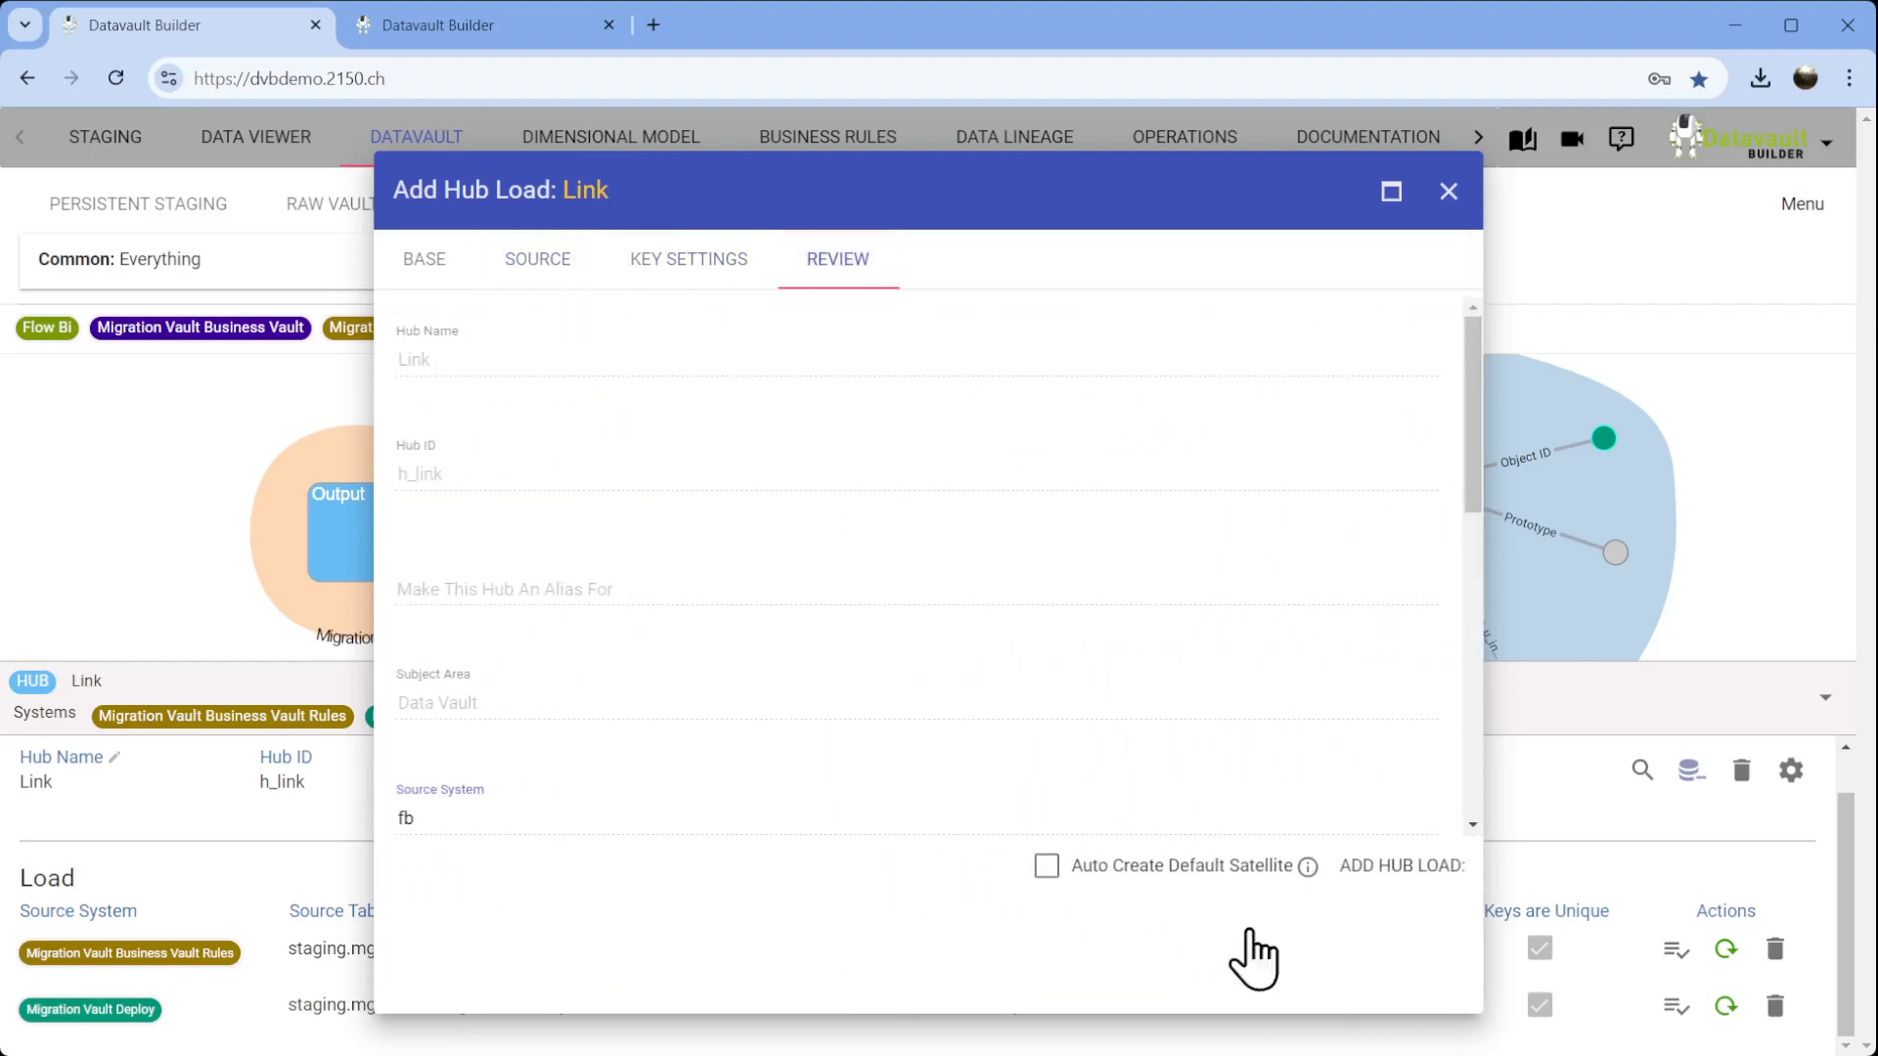
pyautogui.click(1360, 868)
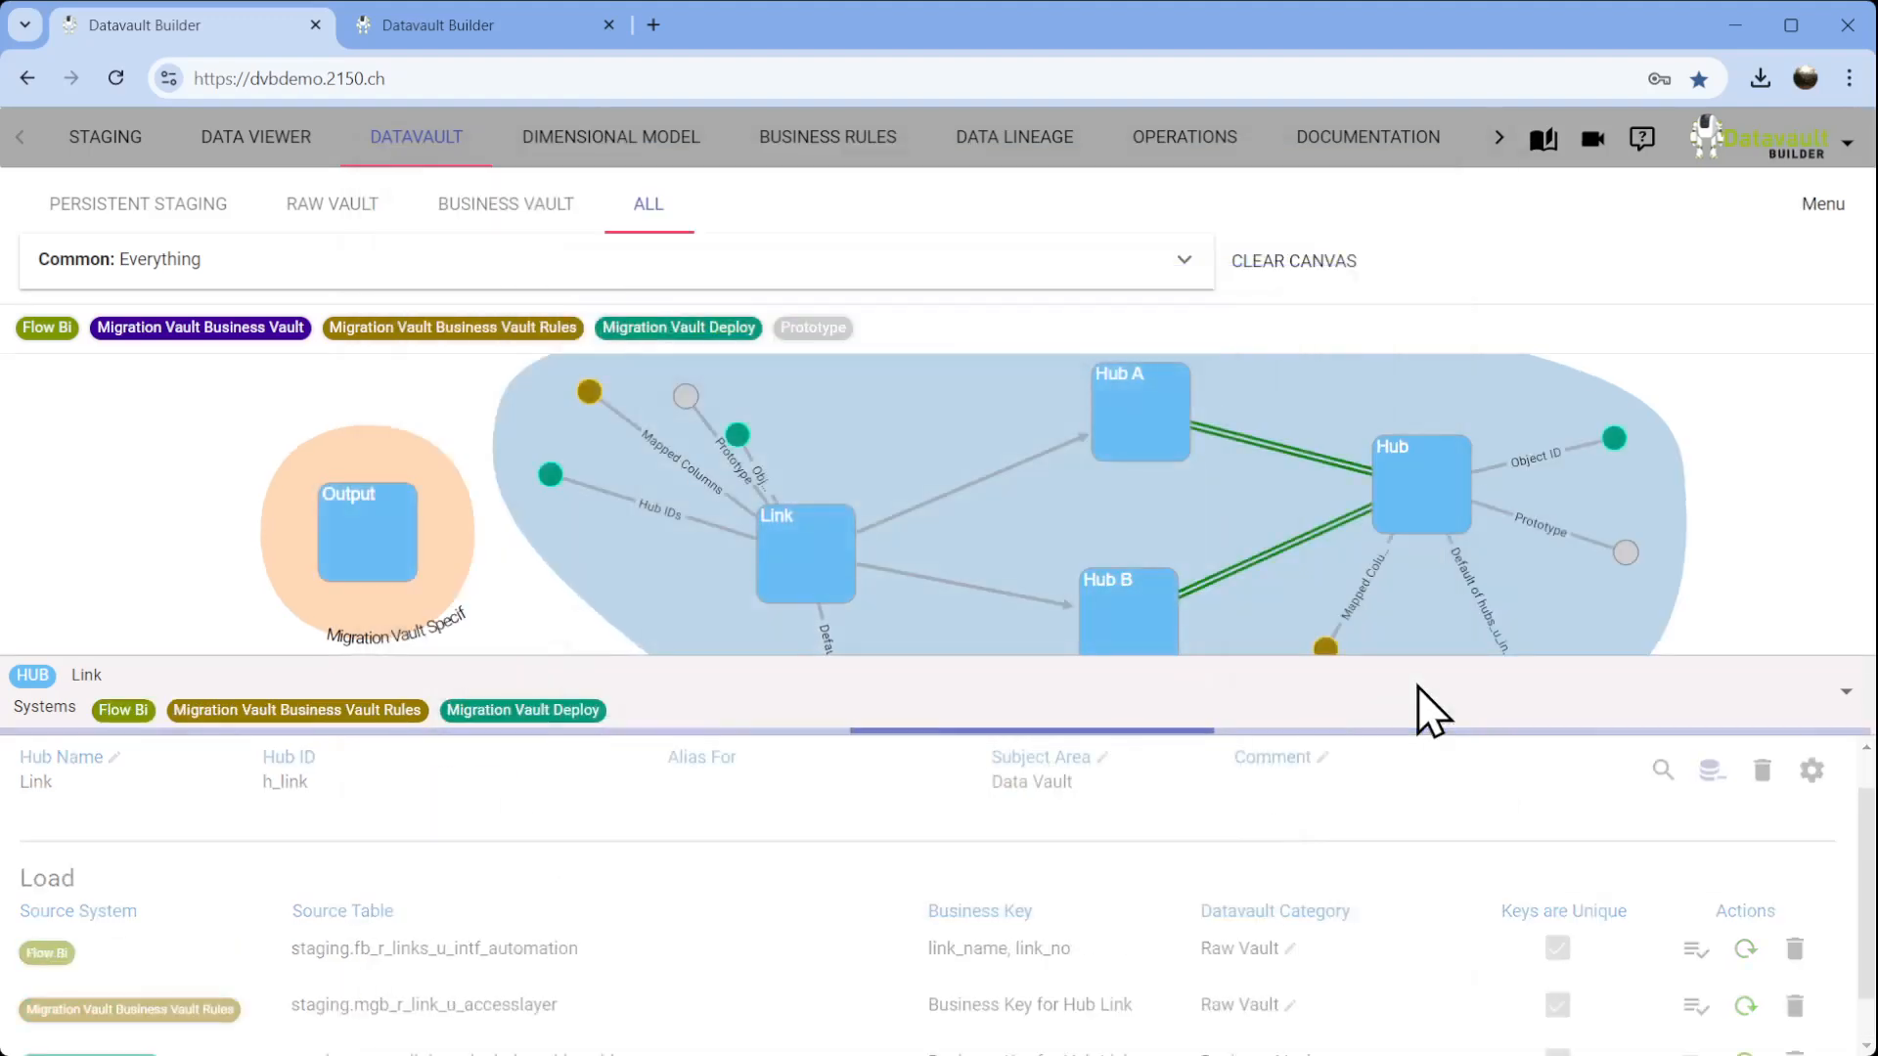
# Move the Flow Bi default satellite closer beside the Link hub on the canvas and preview the satellite's data.
pyautogui.click(1853, 706)
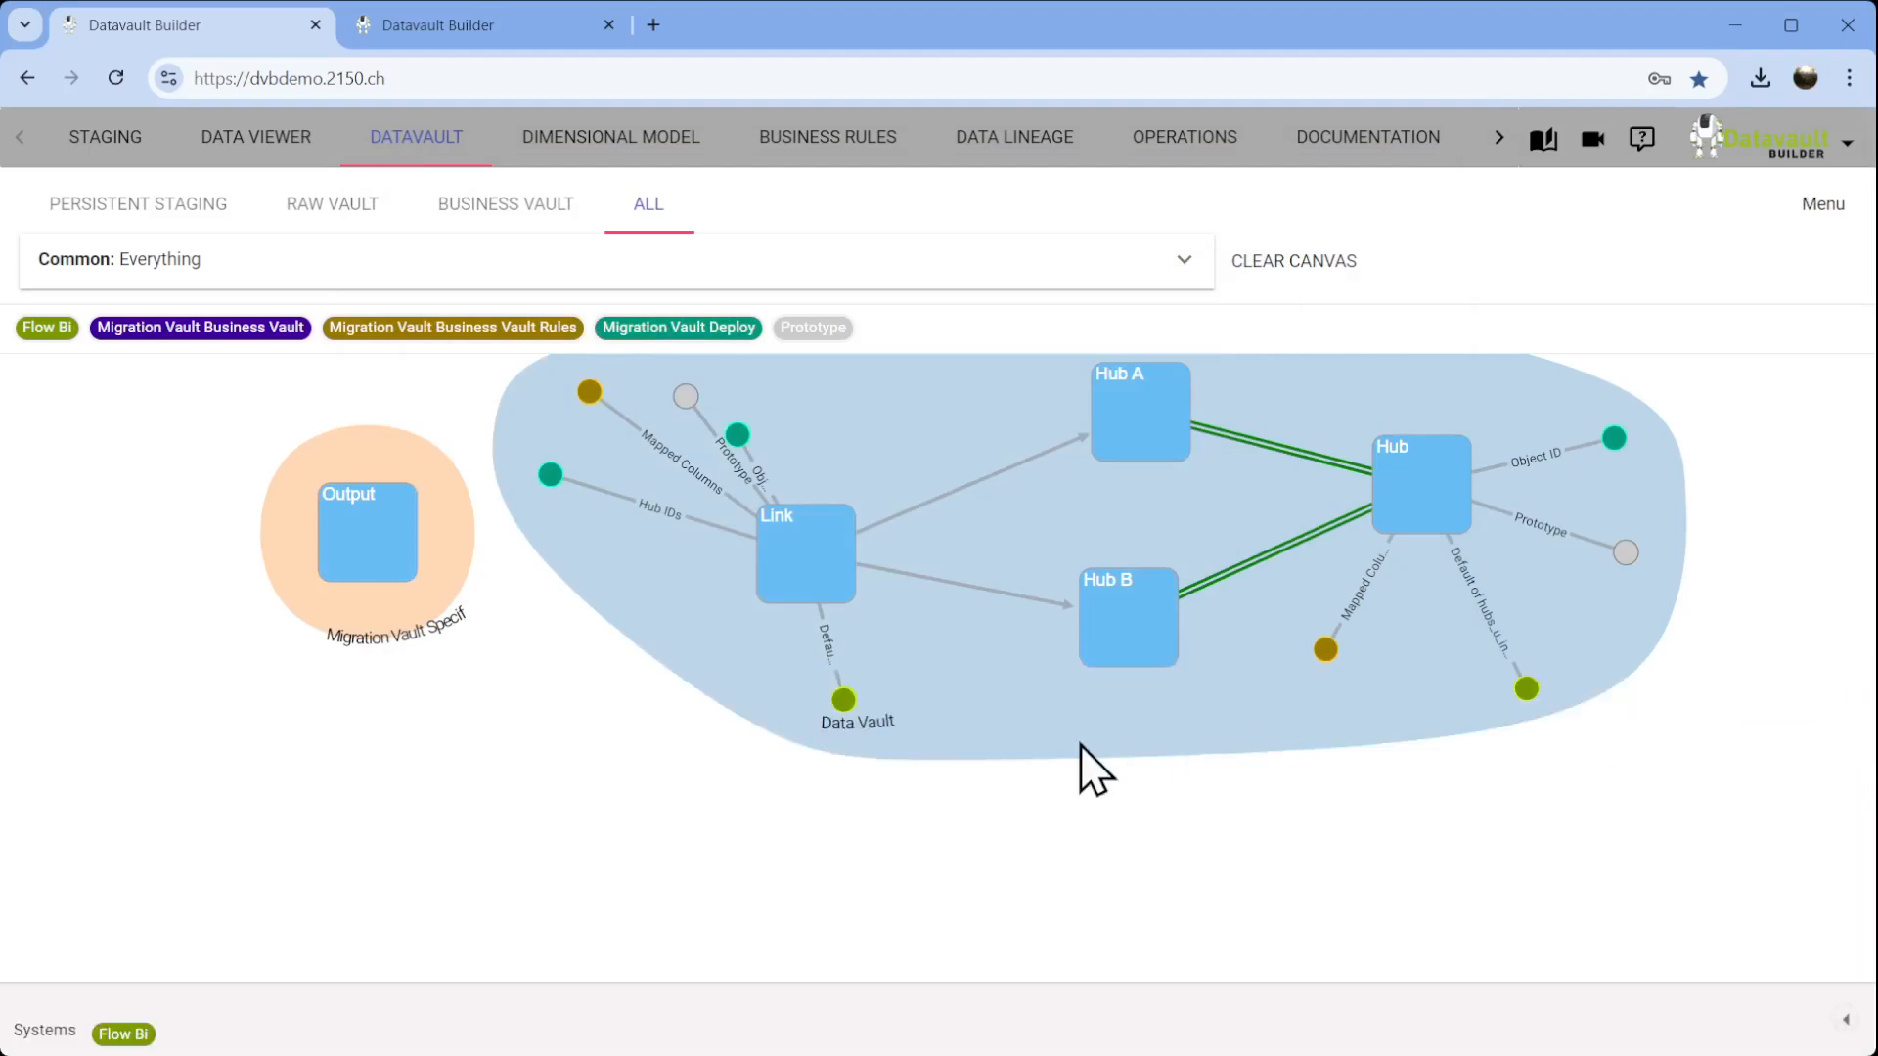
pyautogui.moveTo(859, 703); pyautogui.dragTo(575, 596)
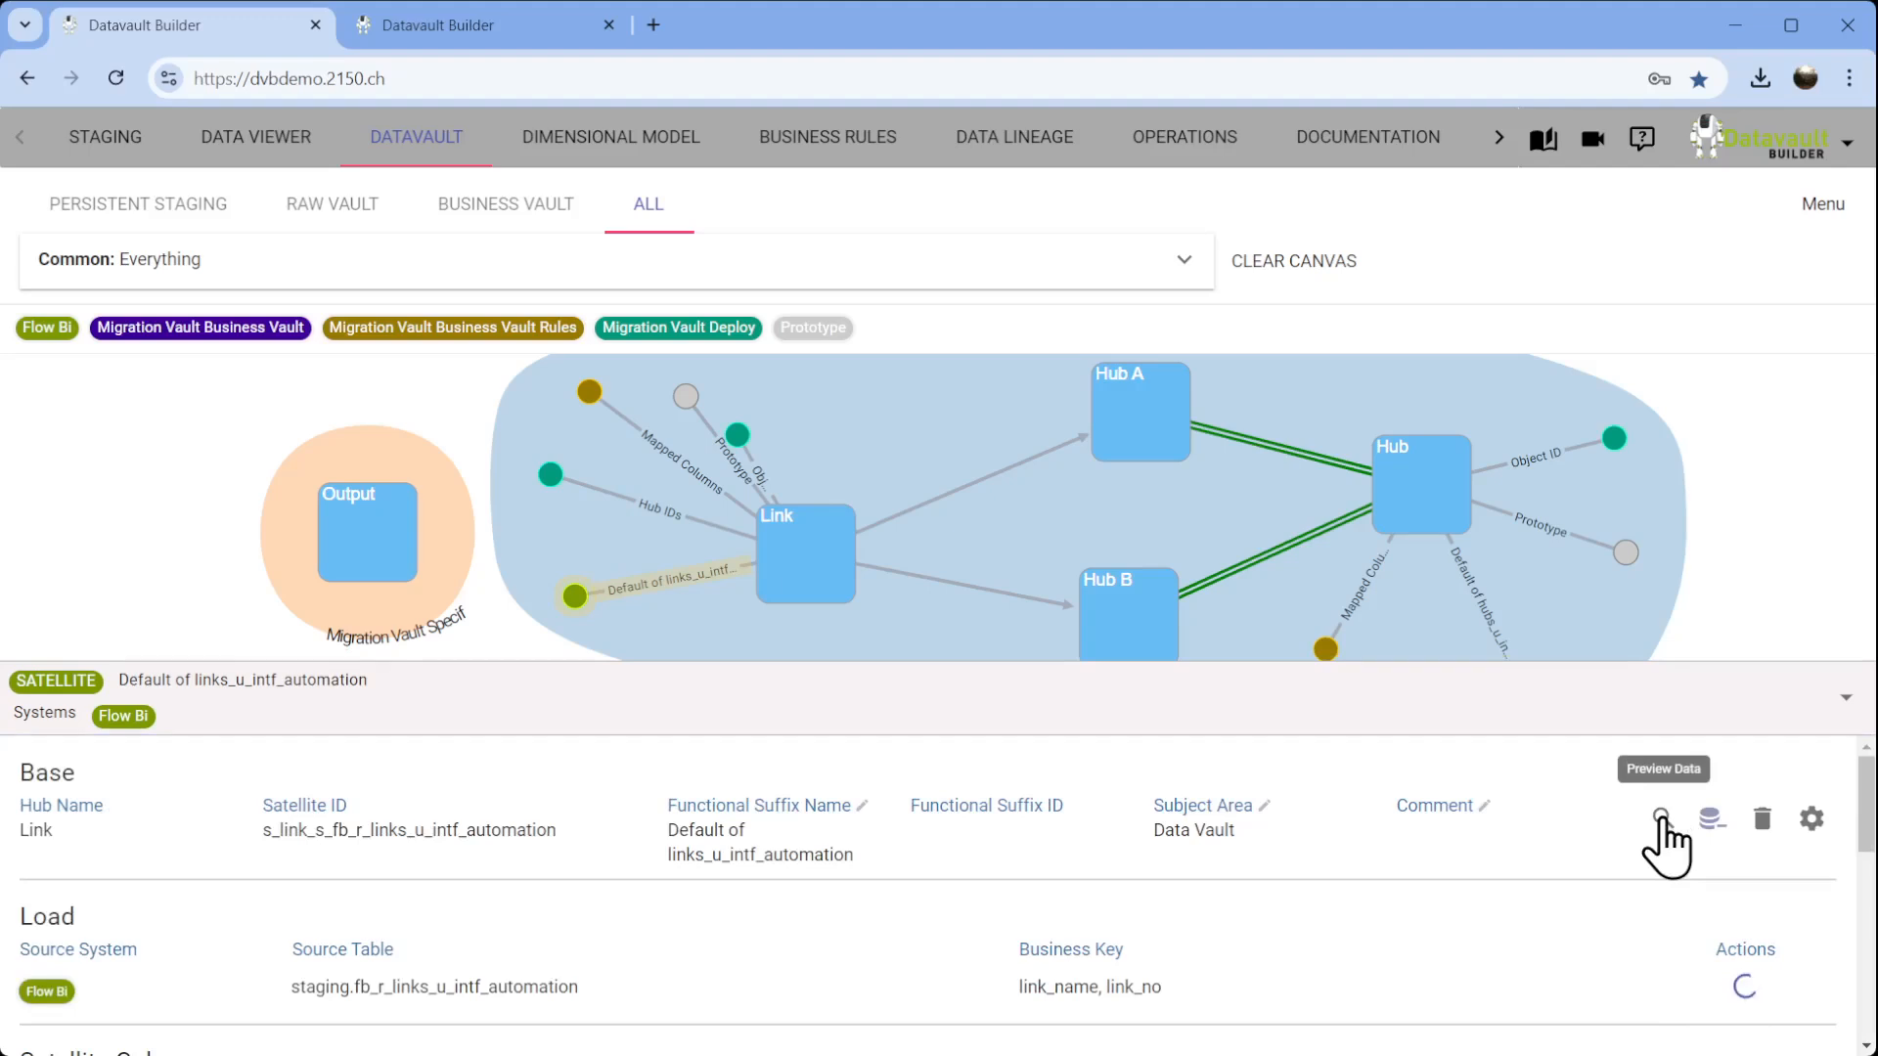
pyautogui.click(1661, 819)
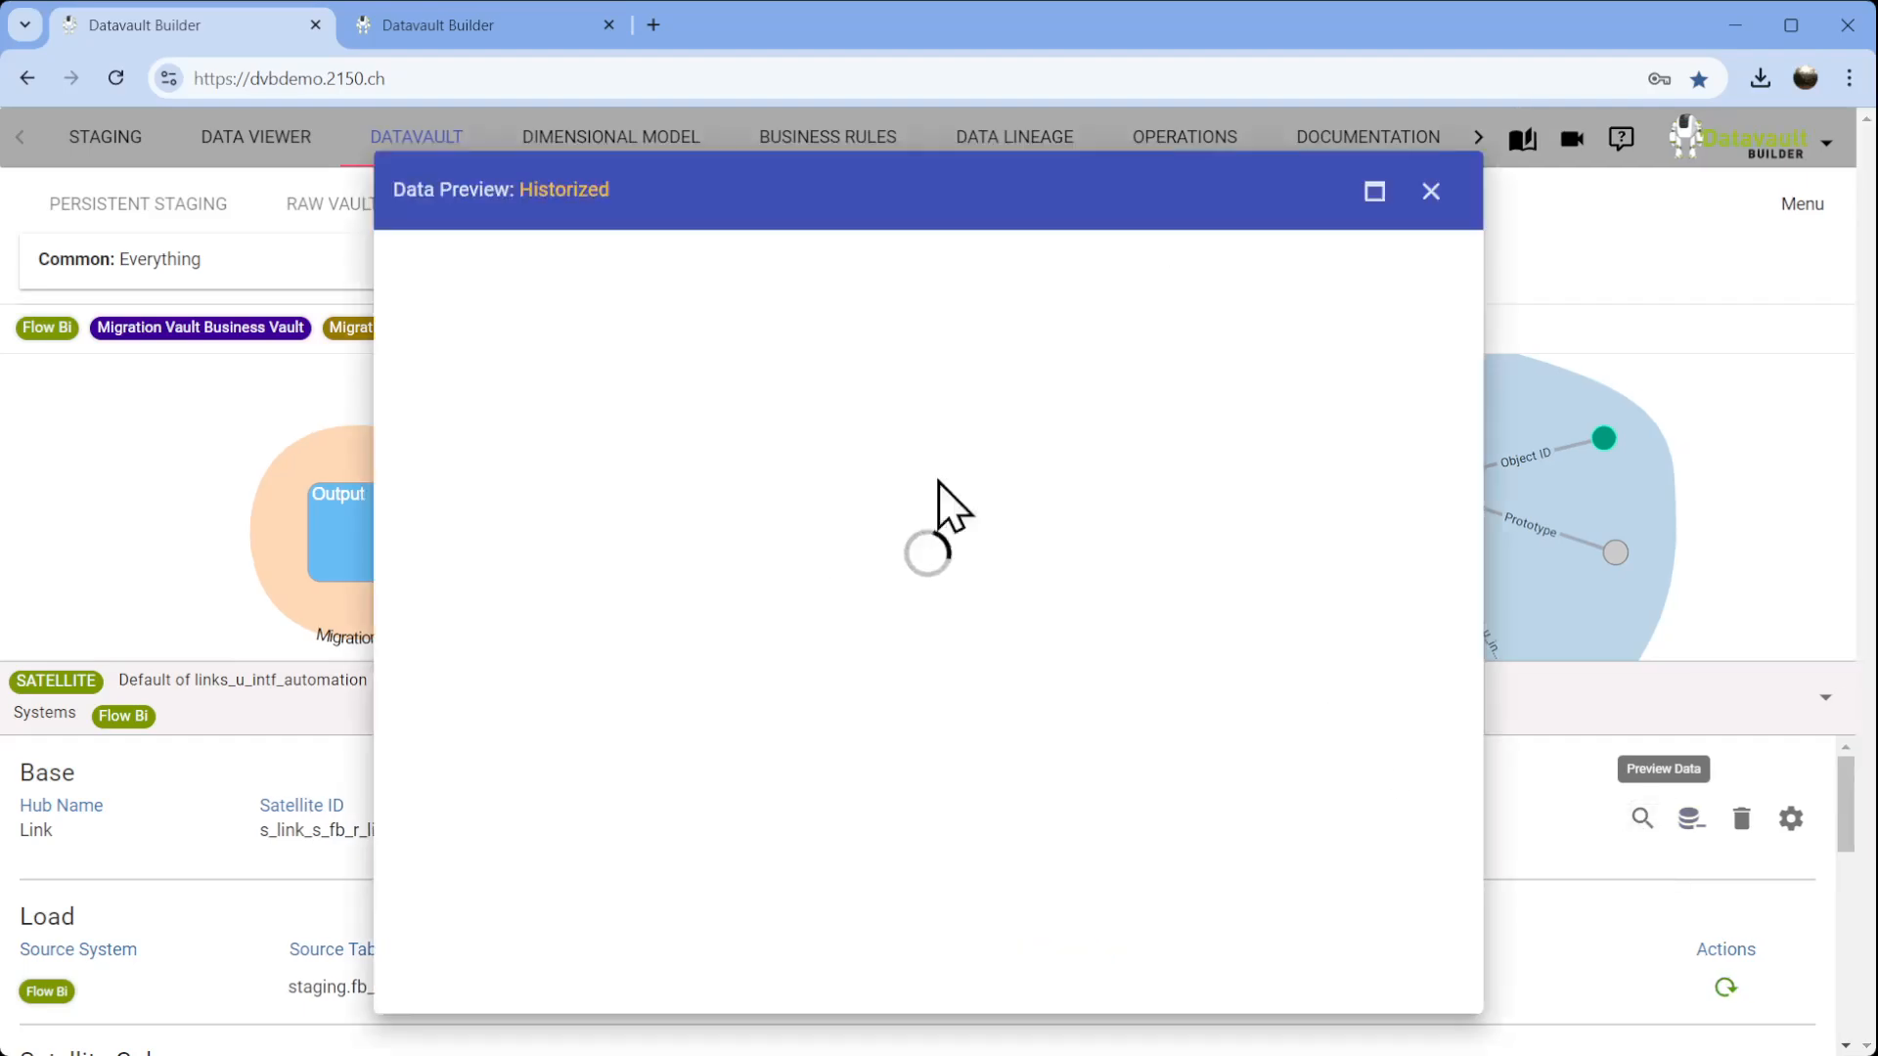
pyautogui.click(1431, 192)
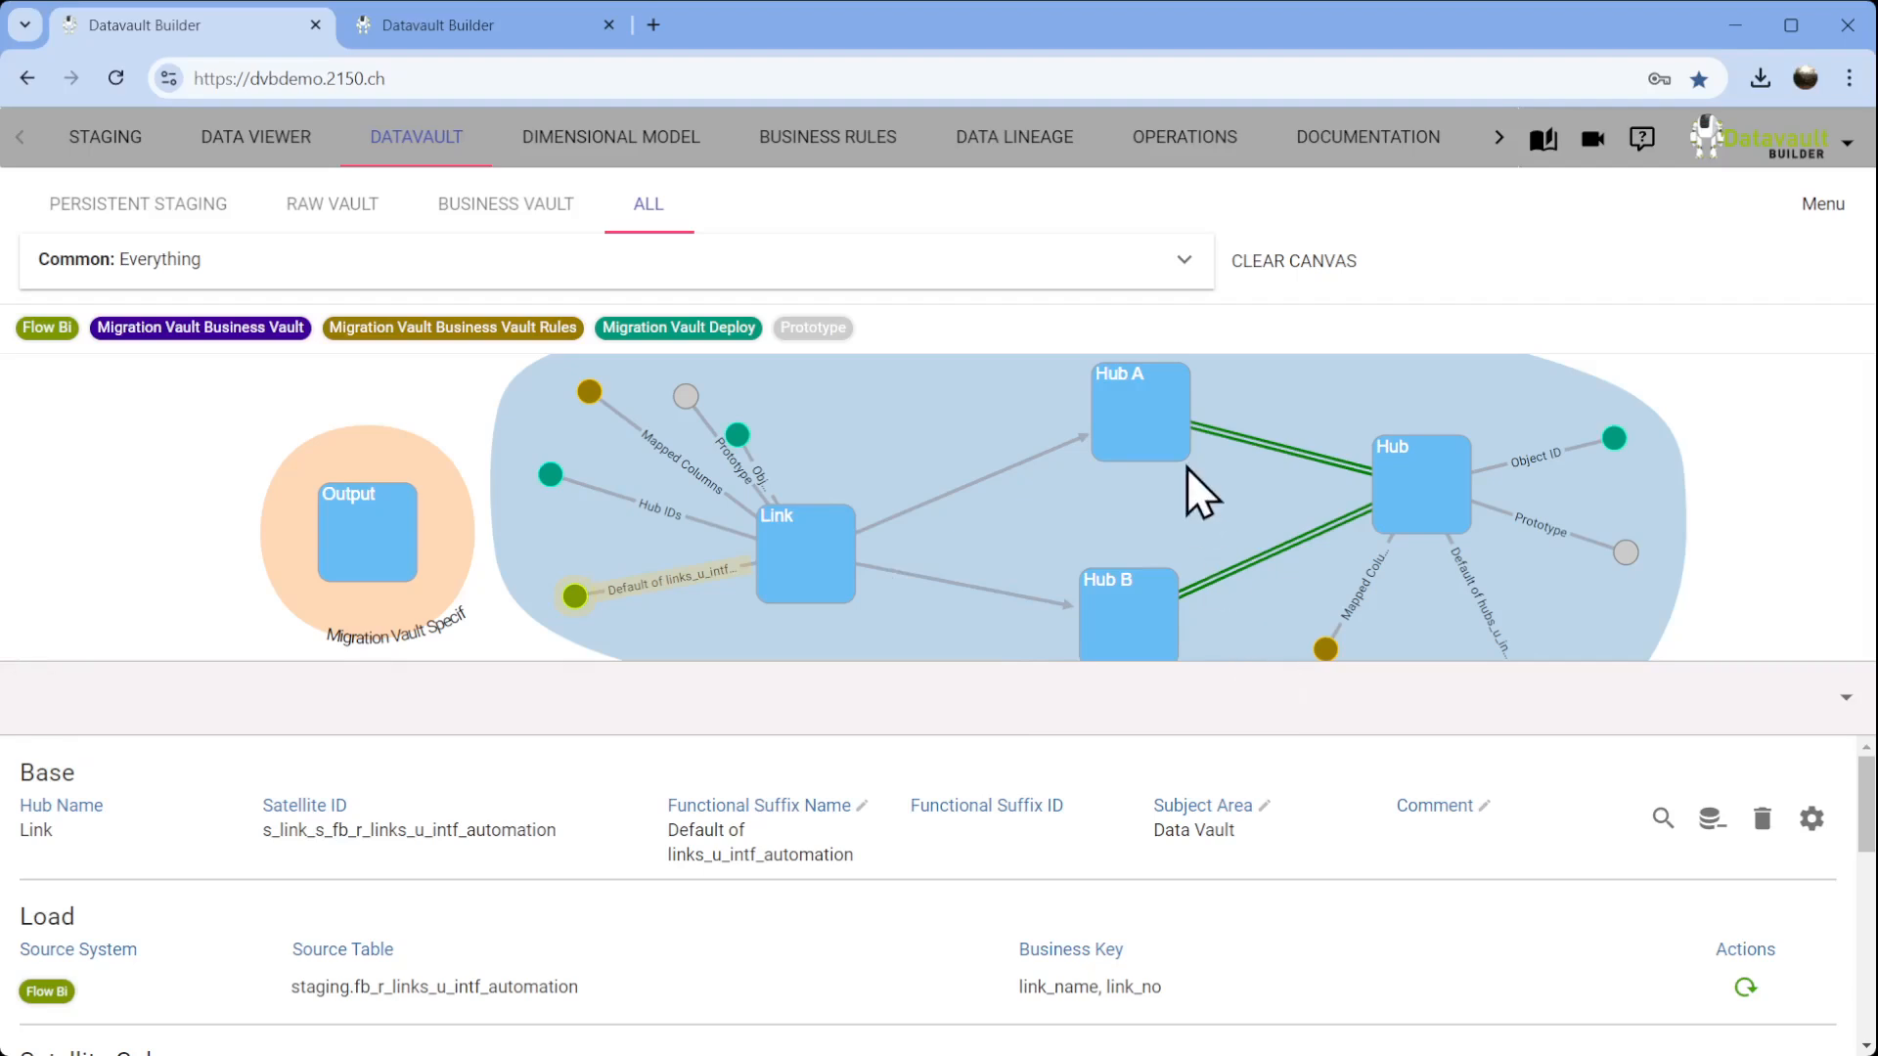
pyautogui.click(112, 147)
pyautogui.click(1658, 340)
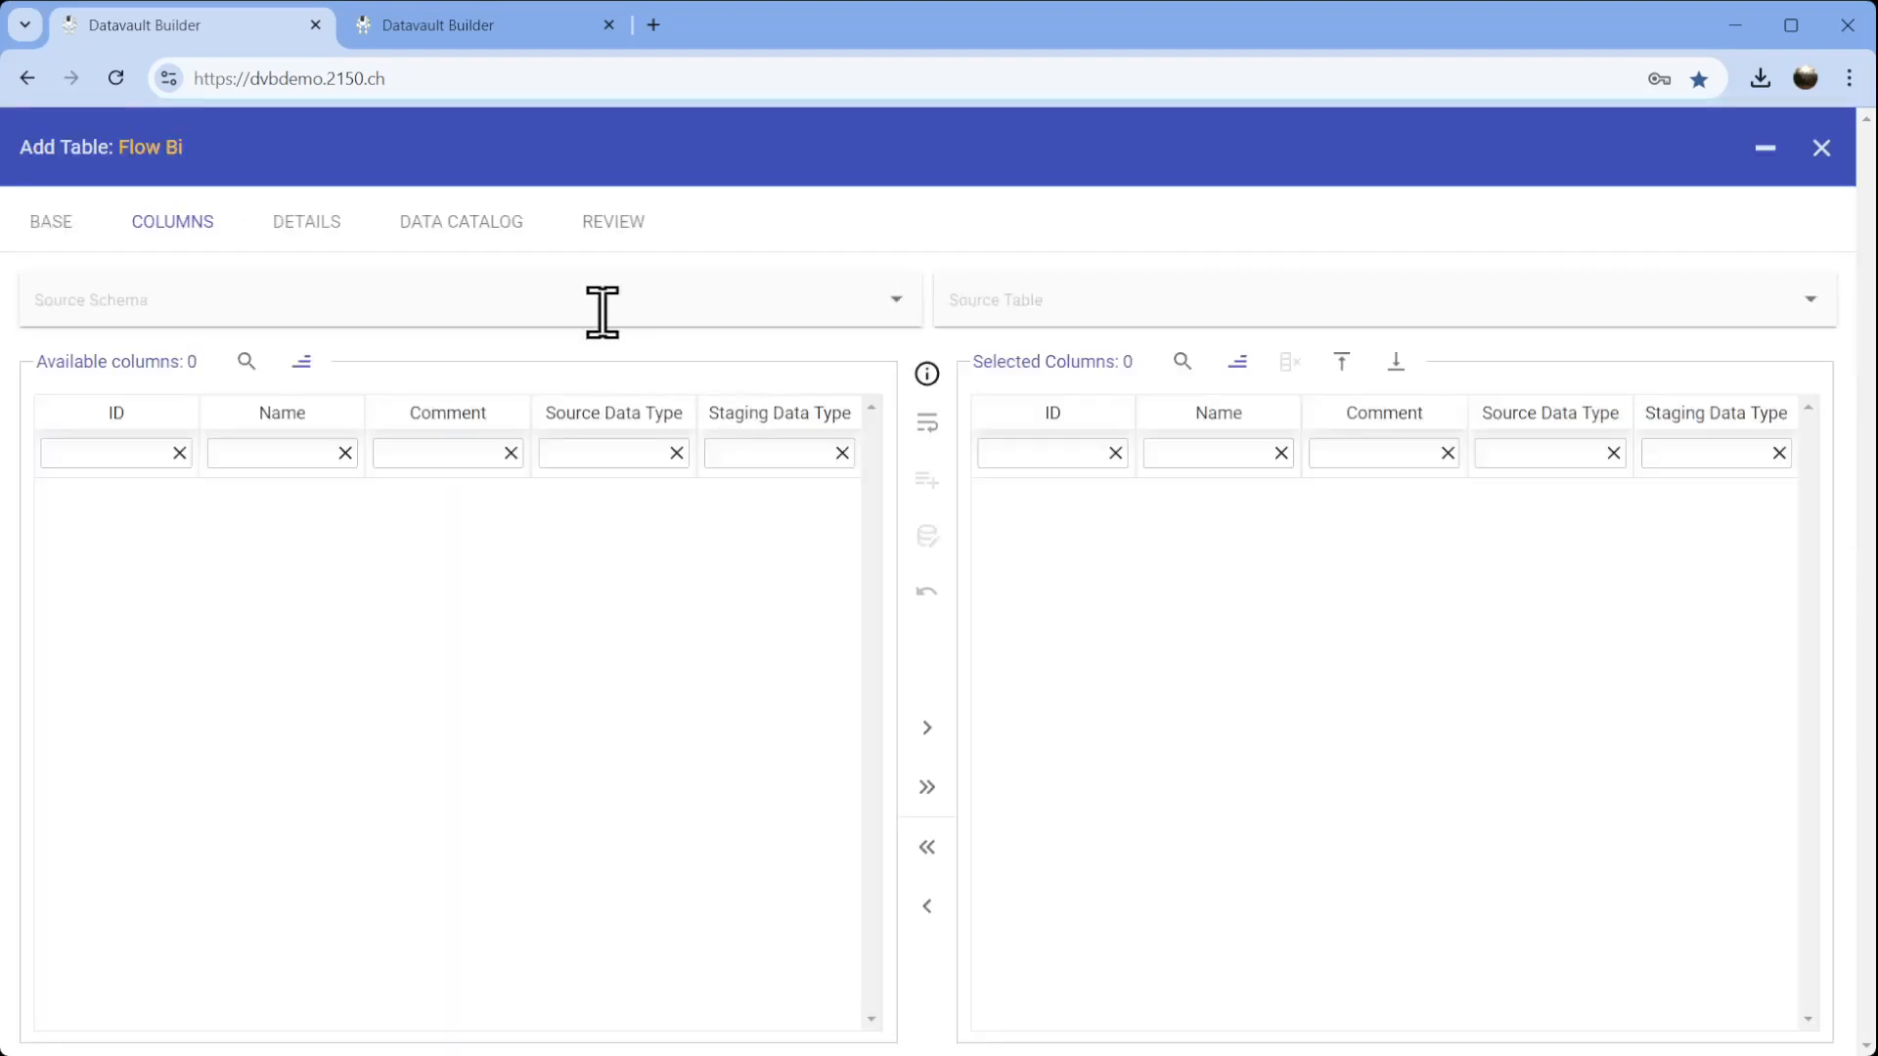
pyautogui.click(614, 298)
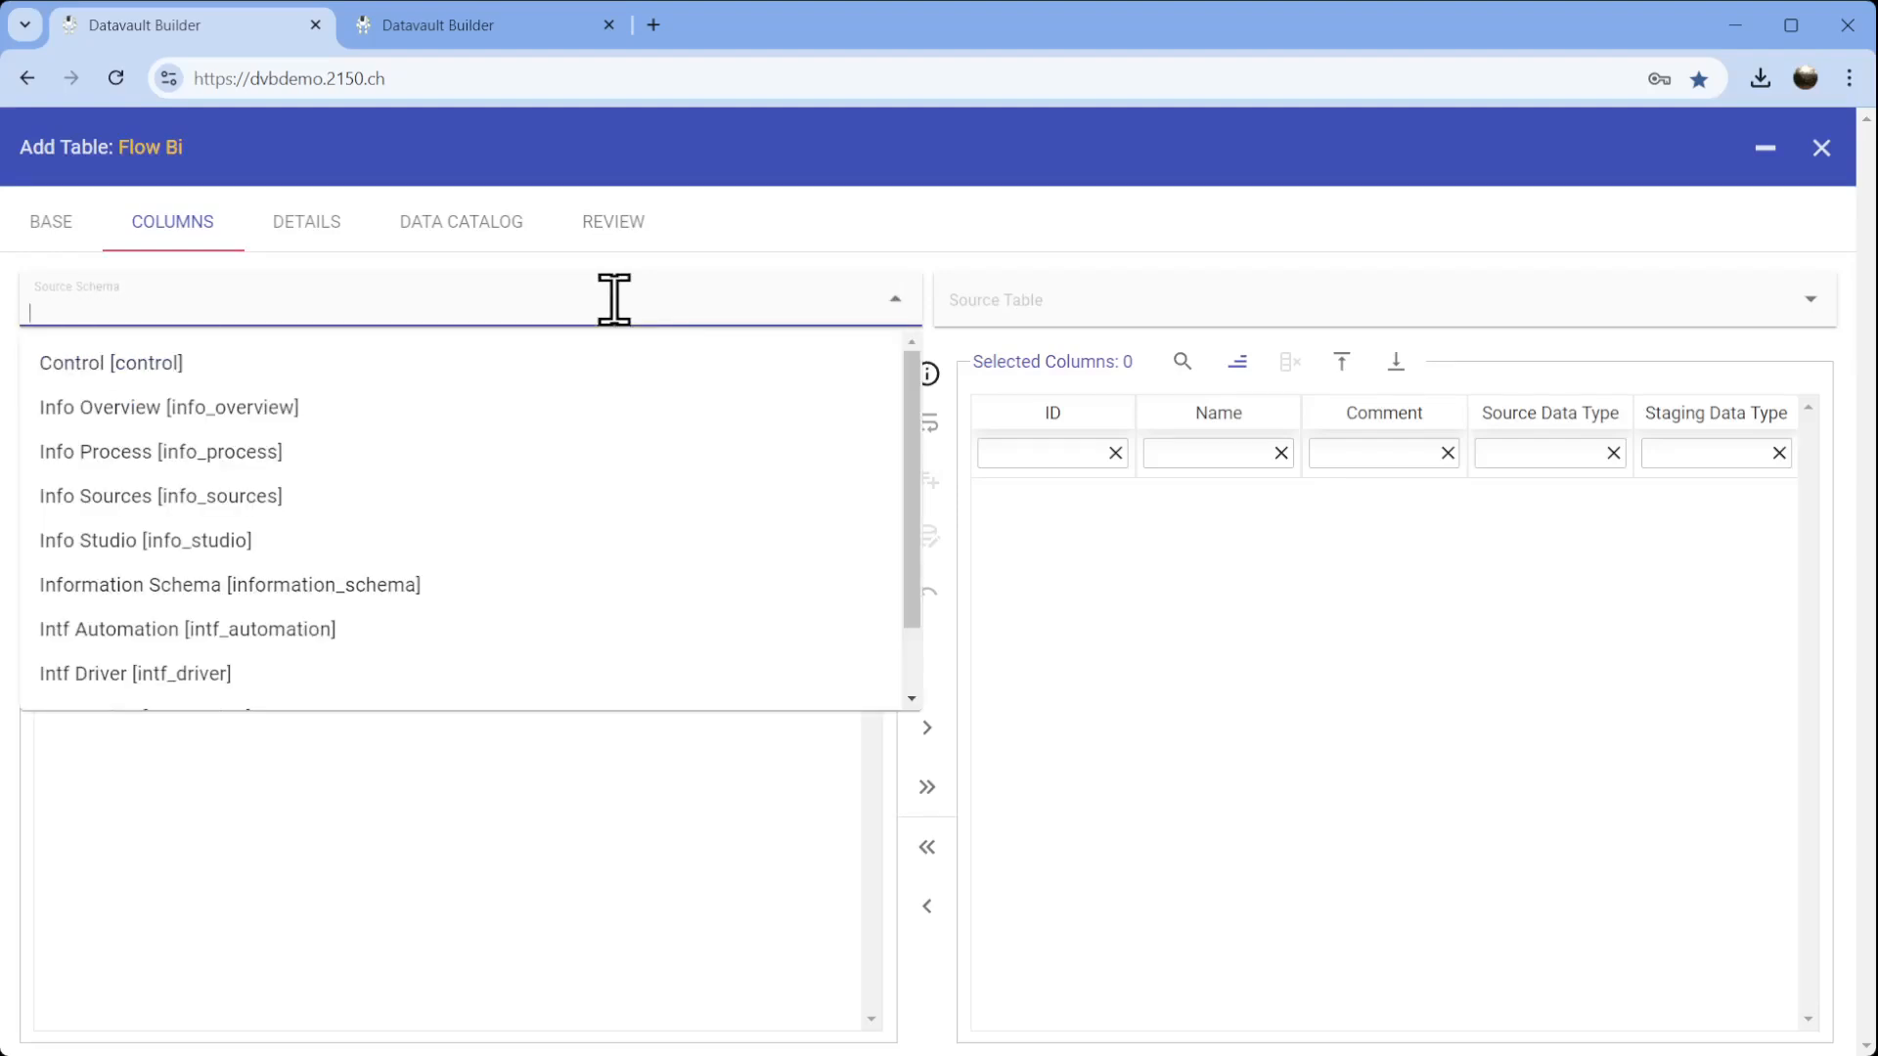
pyautogui.click(1821, 148)
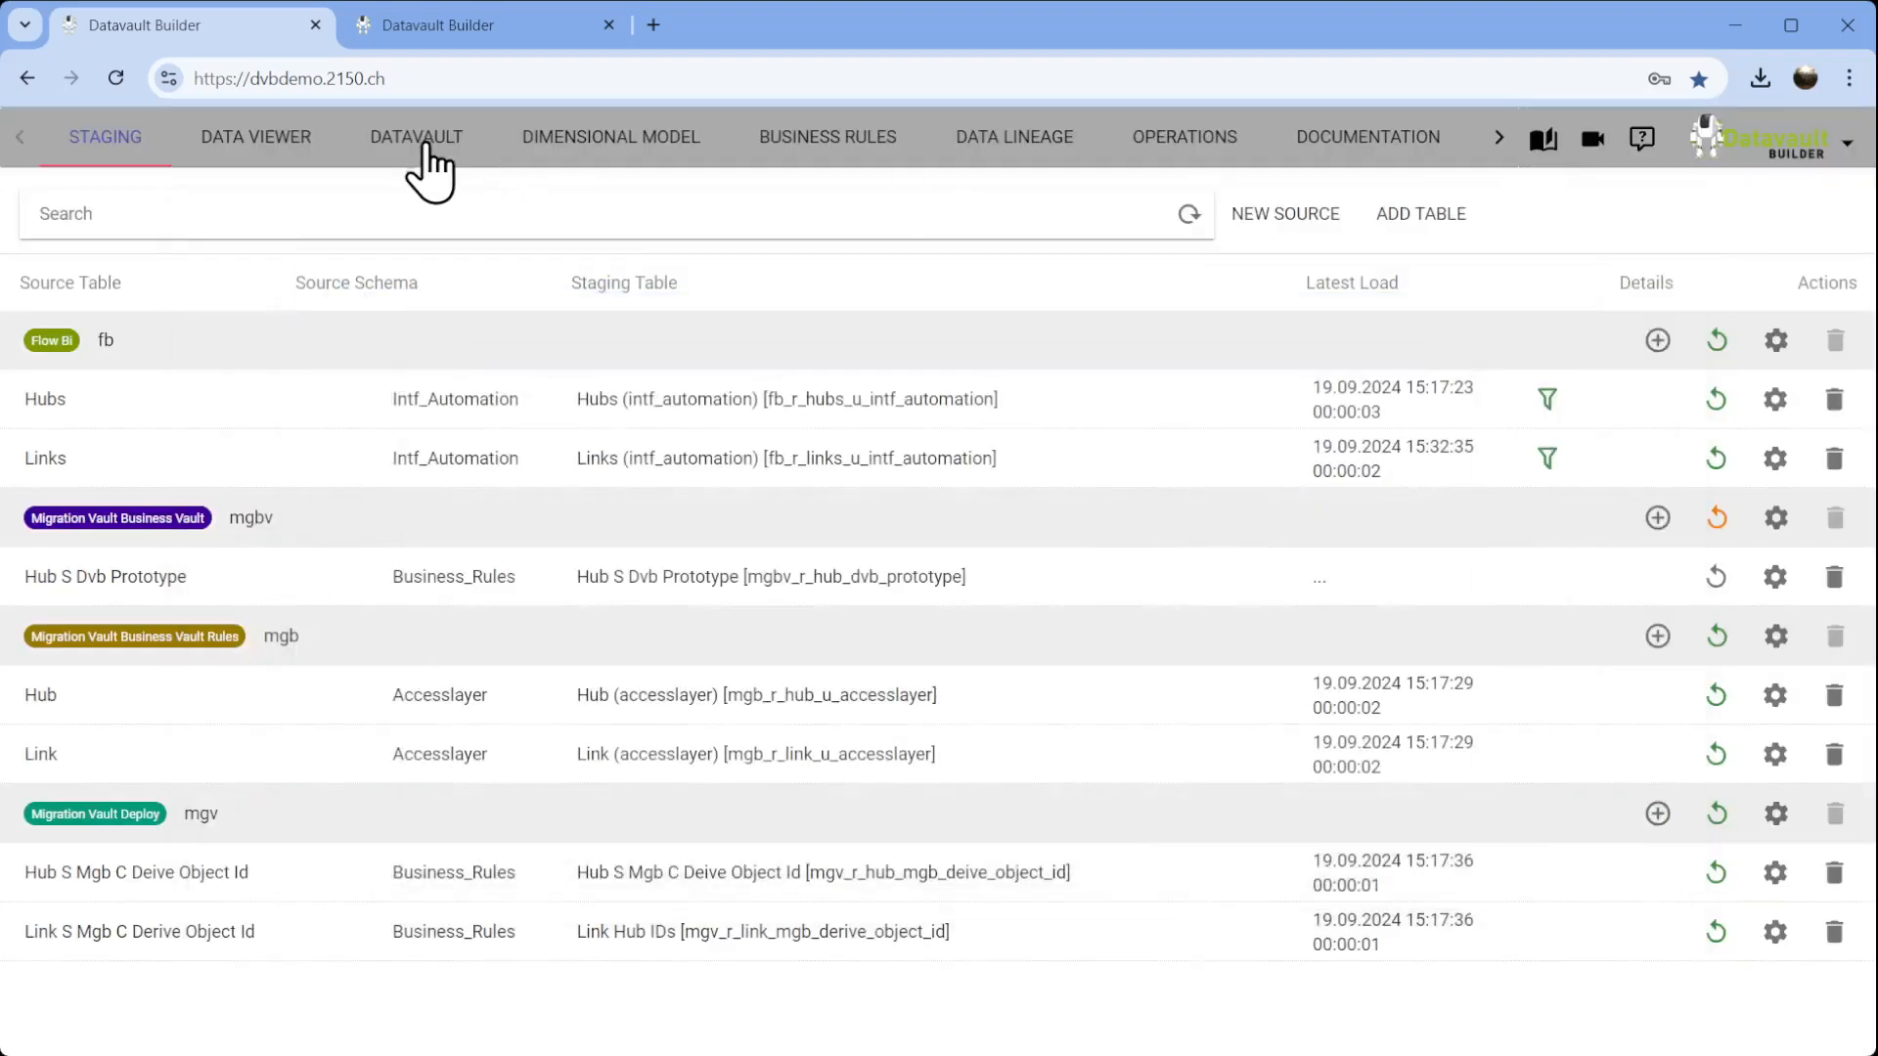
pyautogui.click(429, 146)
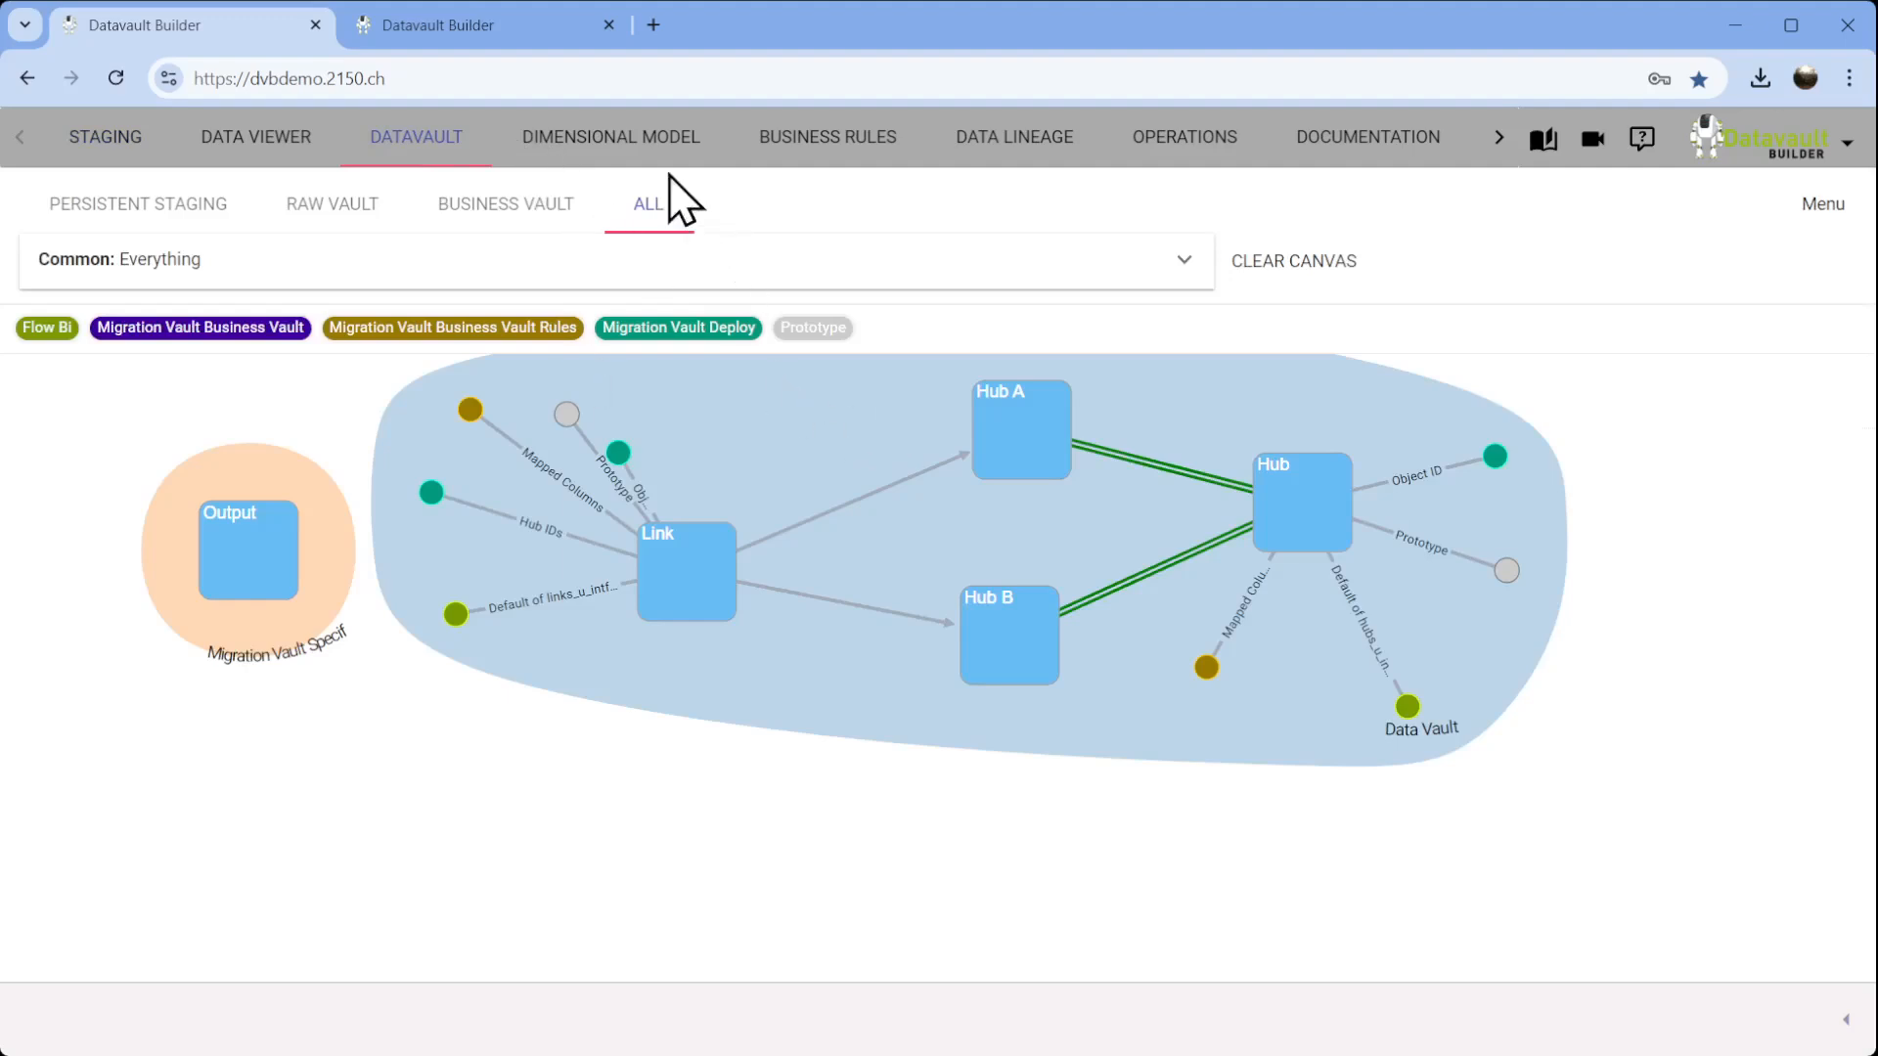
# In the dimensional model, create a business object with start hub Link, source system Flow Bi and start data set Default of links_u_intf_automation.
pyautogui.click(631, 142)
pyautogui.click(1317, 215)
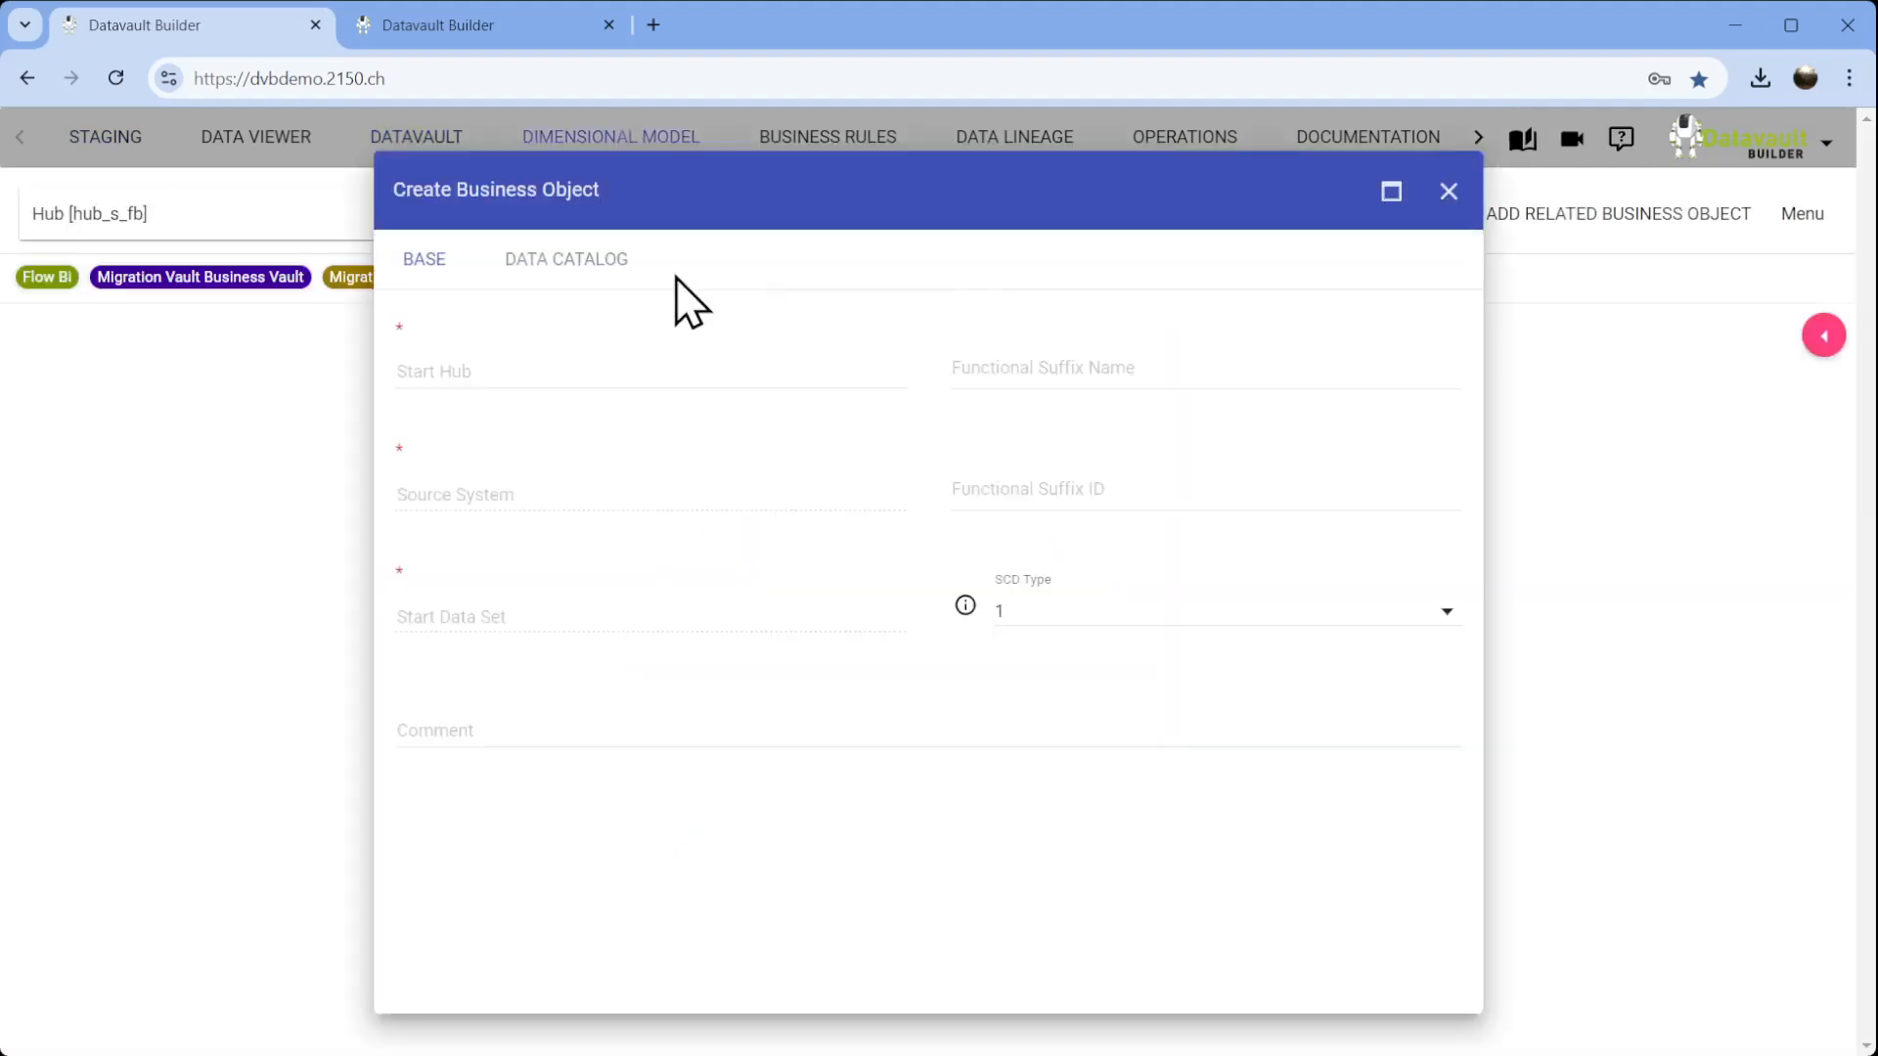
pyautogui.click(528, 365)
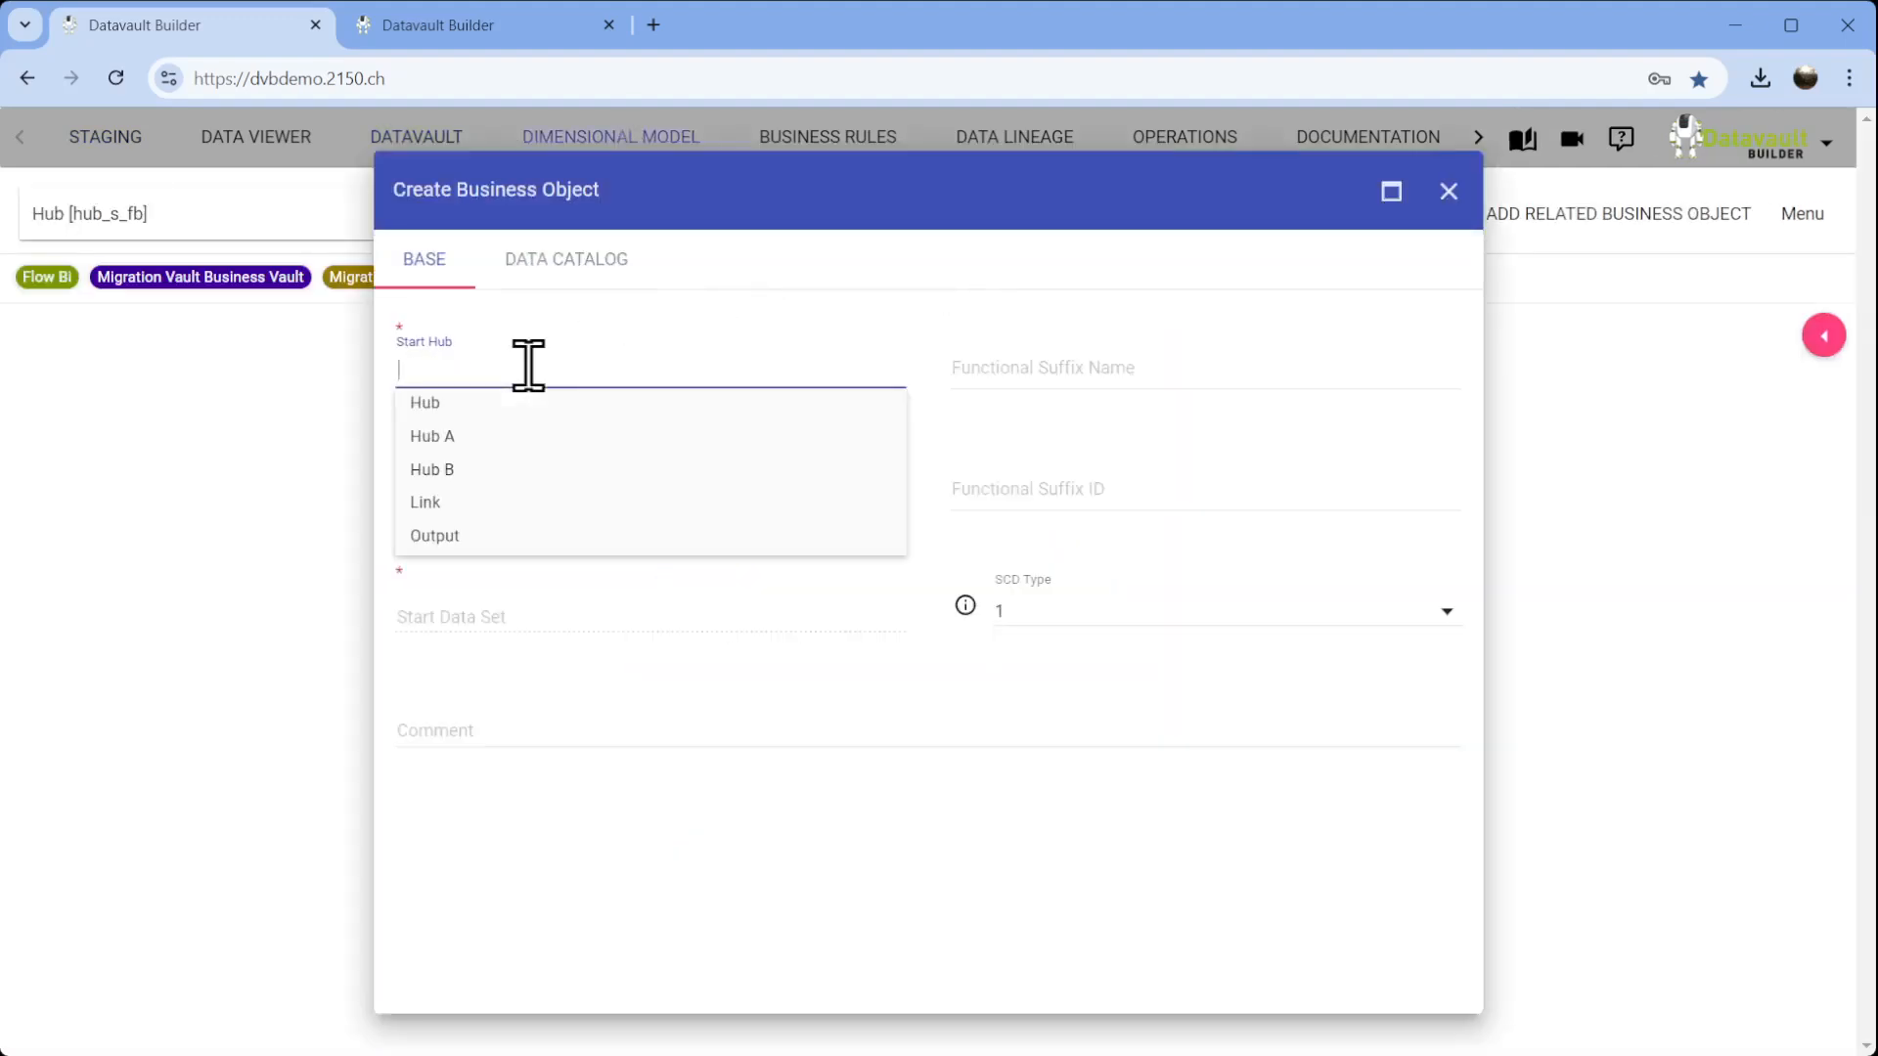
pyautogui.write('lin')
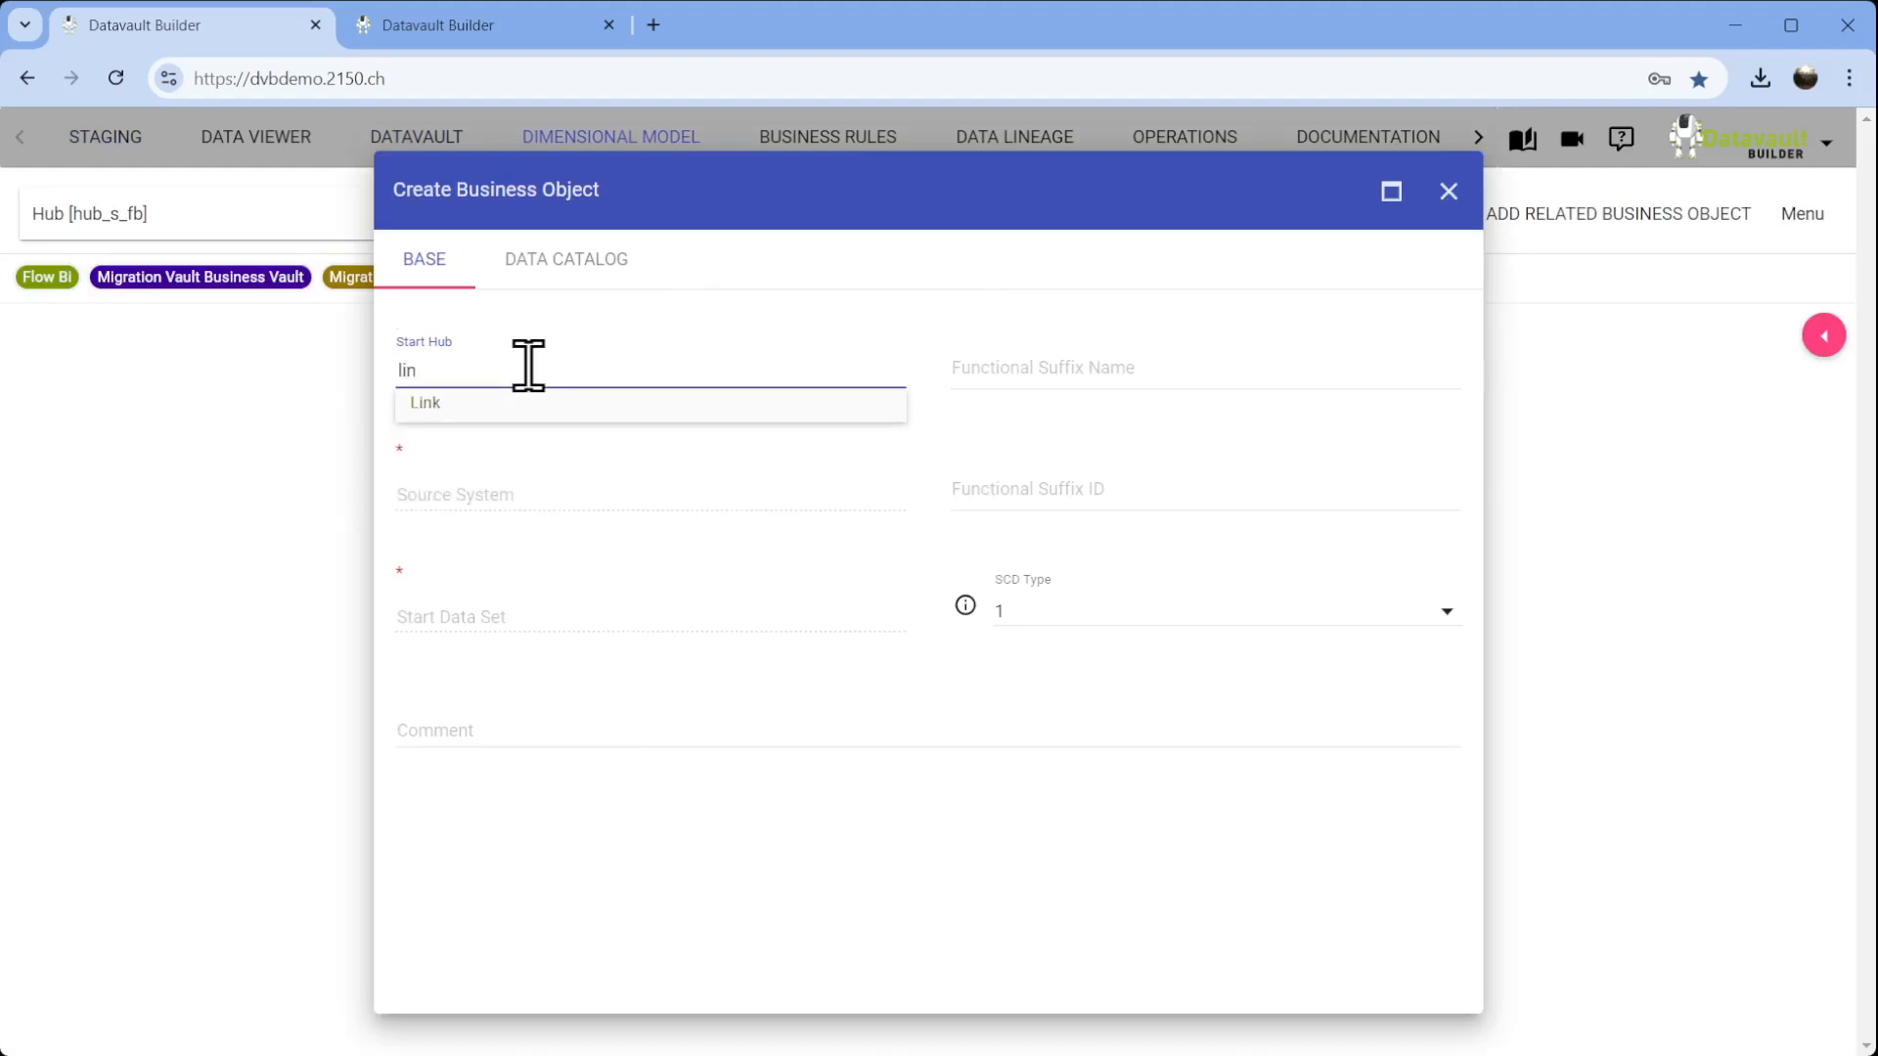
pyautogui.click(427, 414)
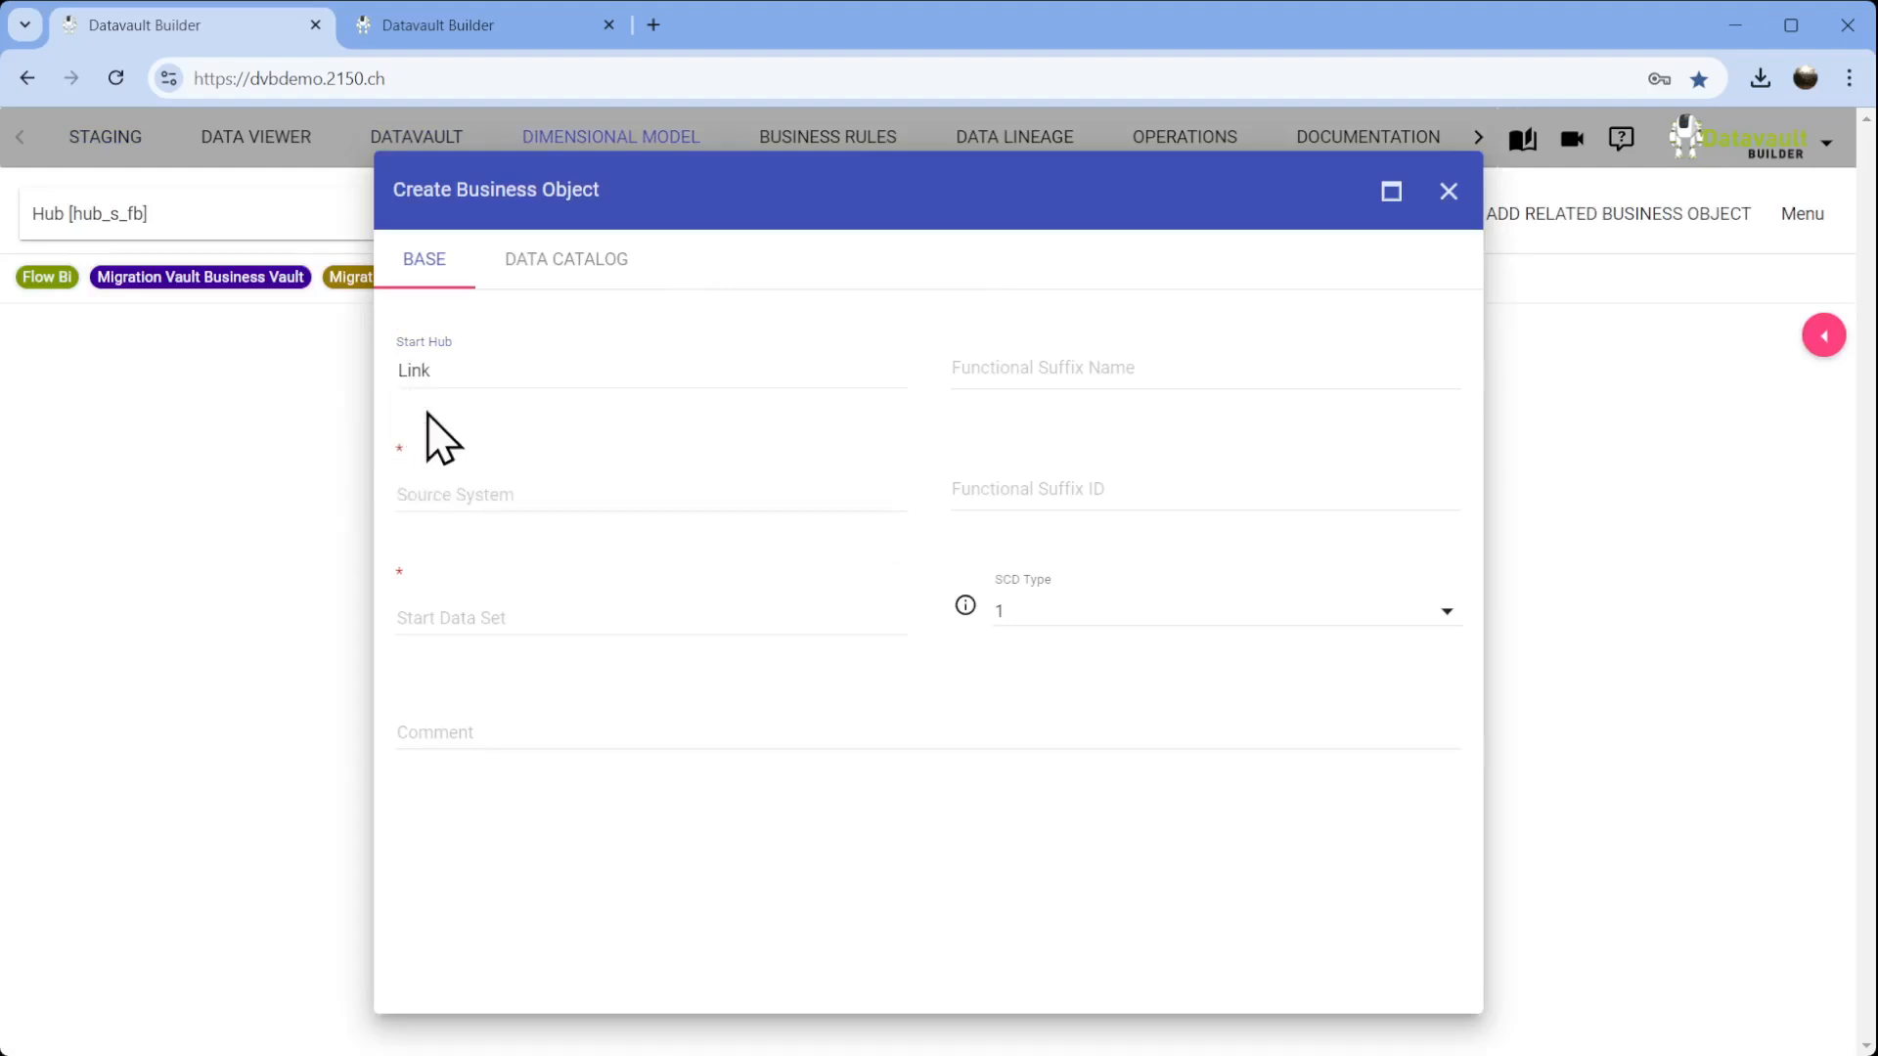
pyautogui.click(501, 476)
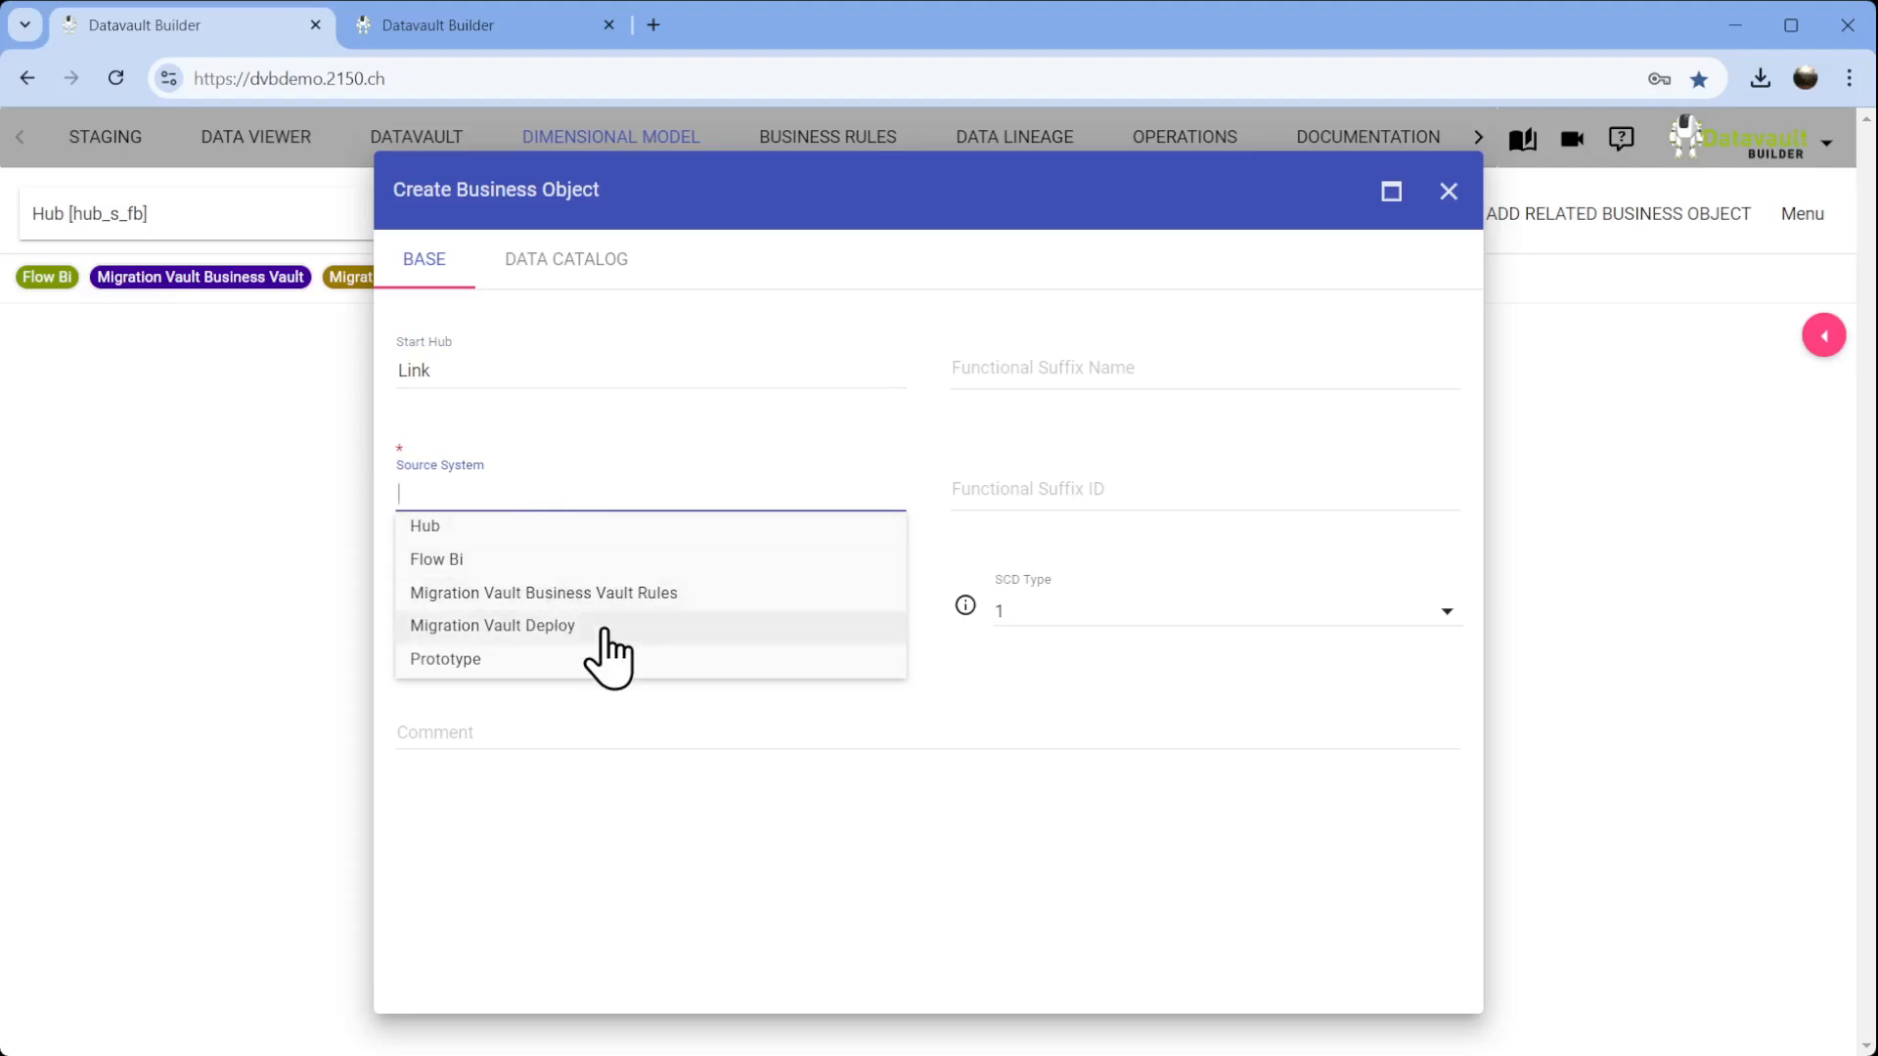
pyautogui.click(515, 560)
pyautogui.click(574, 608)
pyautogui.click(577, 650)
pyautogui.click(655, 293)
pyautogui.click(1399, 983)
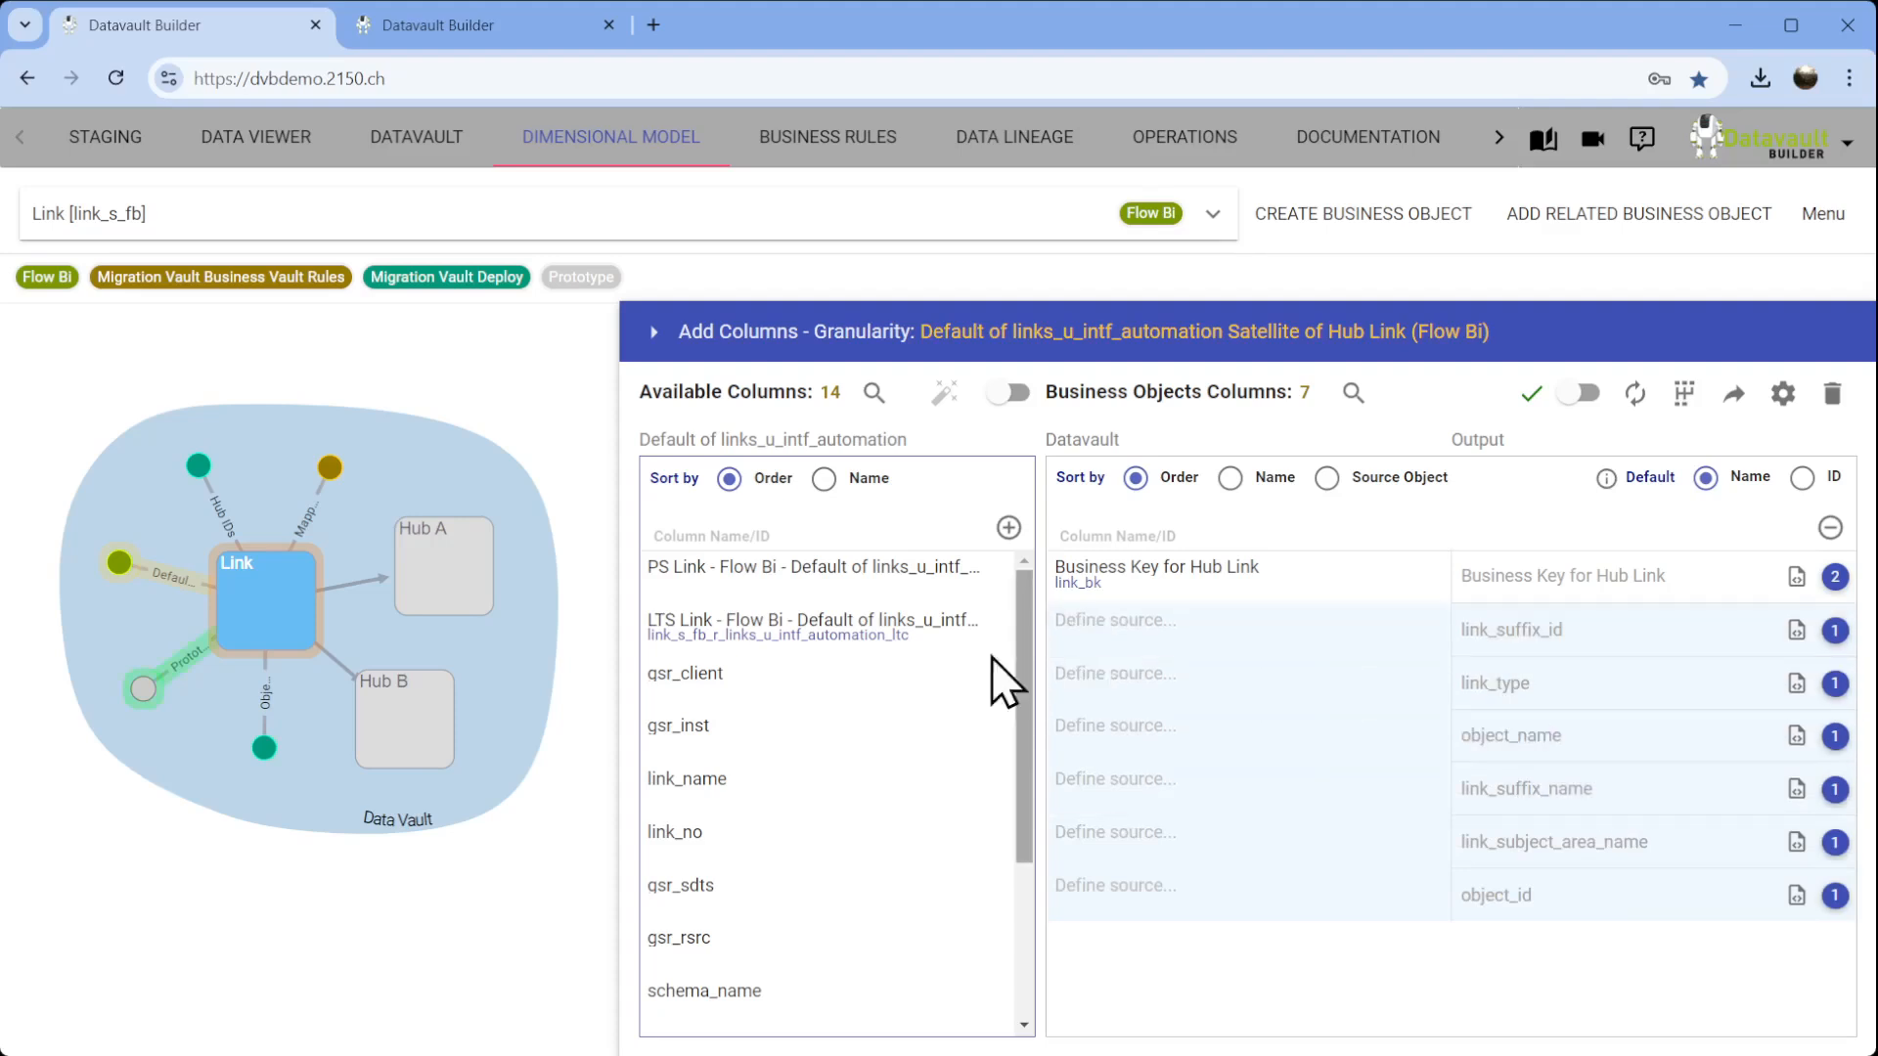
# Map schema_name to link_subject_area_name and table_name to link_suffix_name, and add comments as an output column of the Link business object.
pyautogui.moveTo(1025, 729); pyautogui.dragTo(1028, 780)
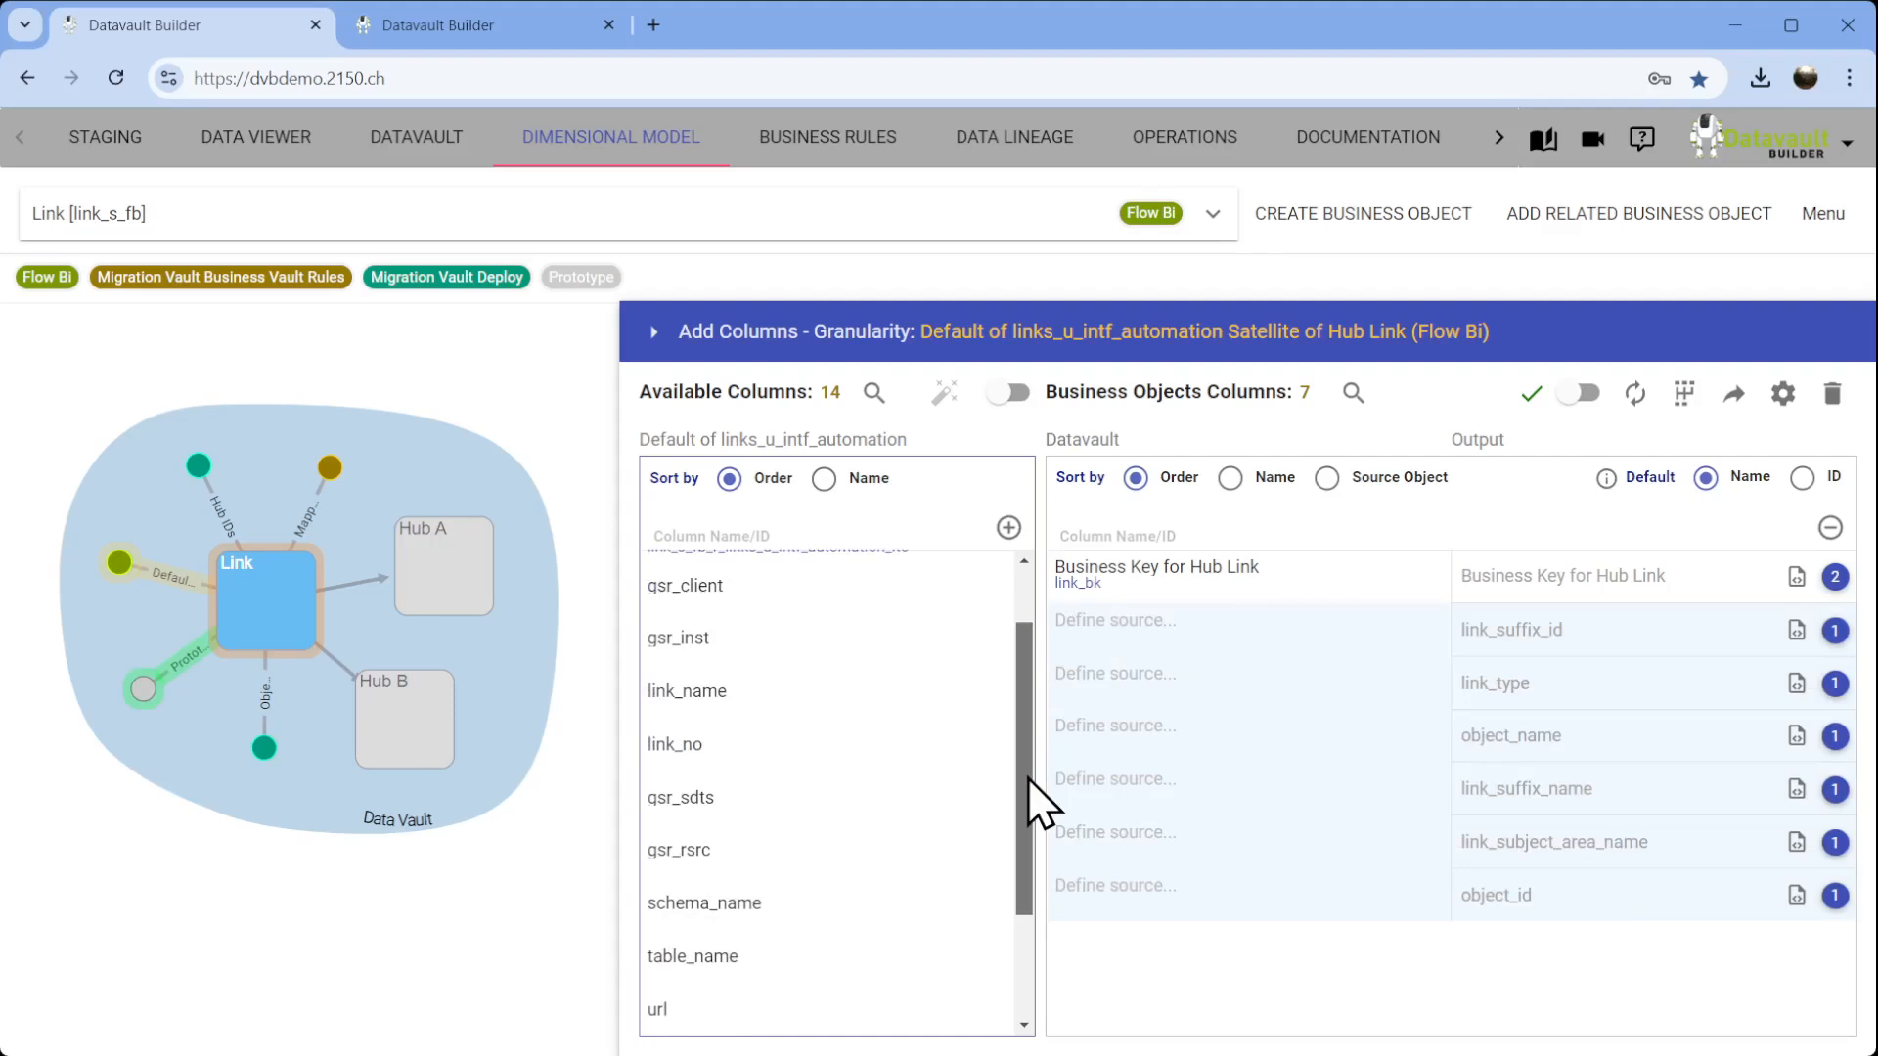
pyautogui.moveTo(861, 908); pyautogui.dragTo(1274, 885)
pyautogui.click(1306, 804)
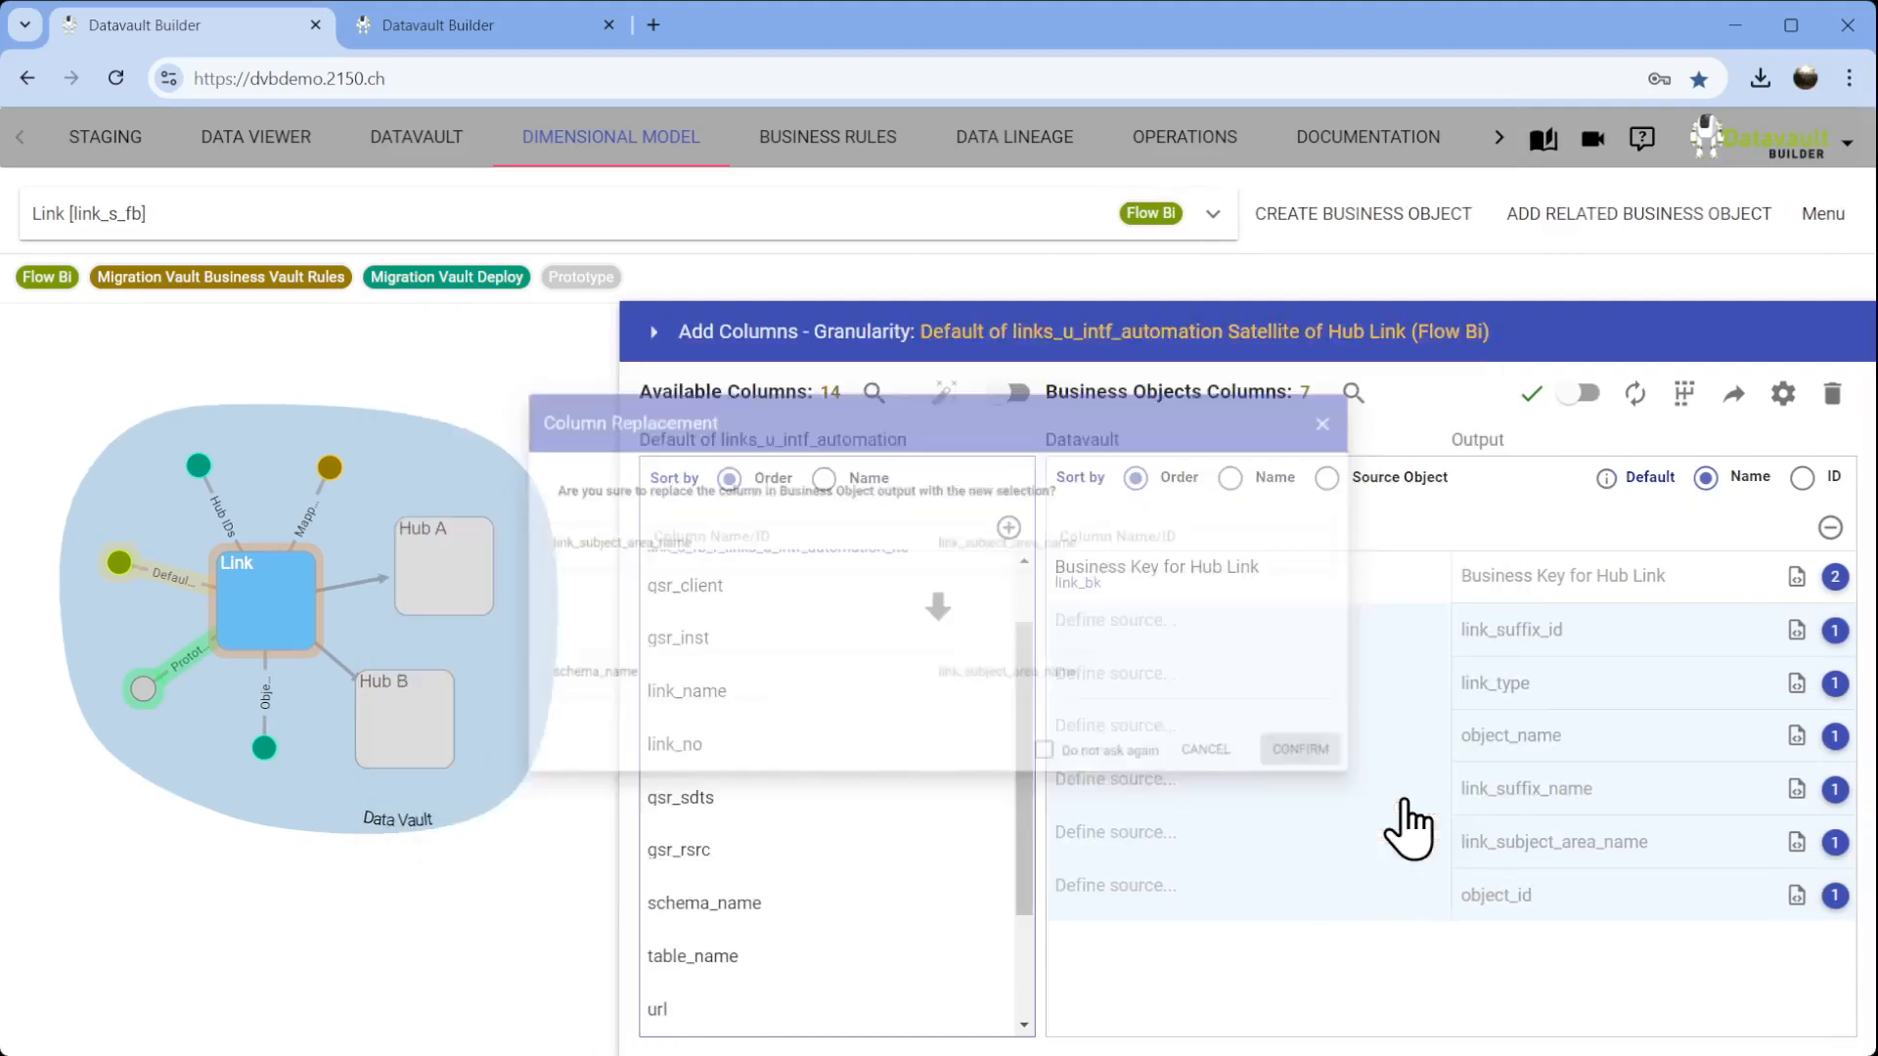
pyautogui.moveTo(868, 912); pyautogui.dragTo(1293, 846)
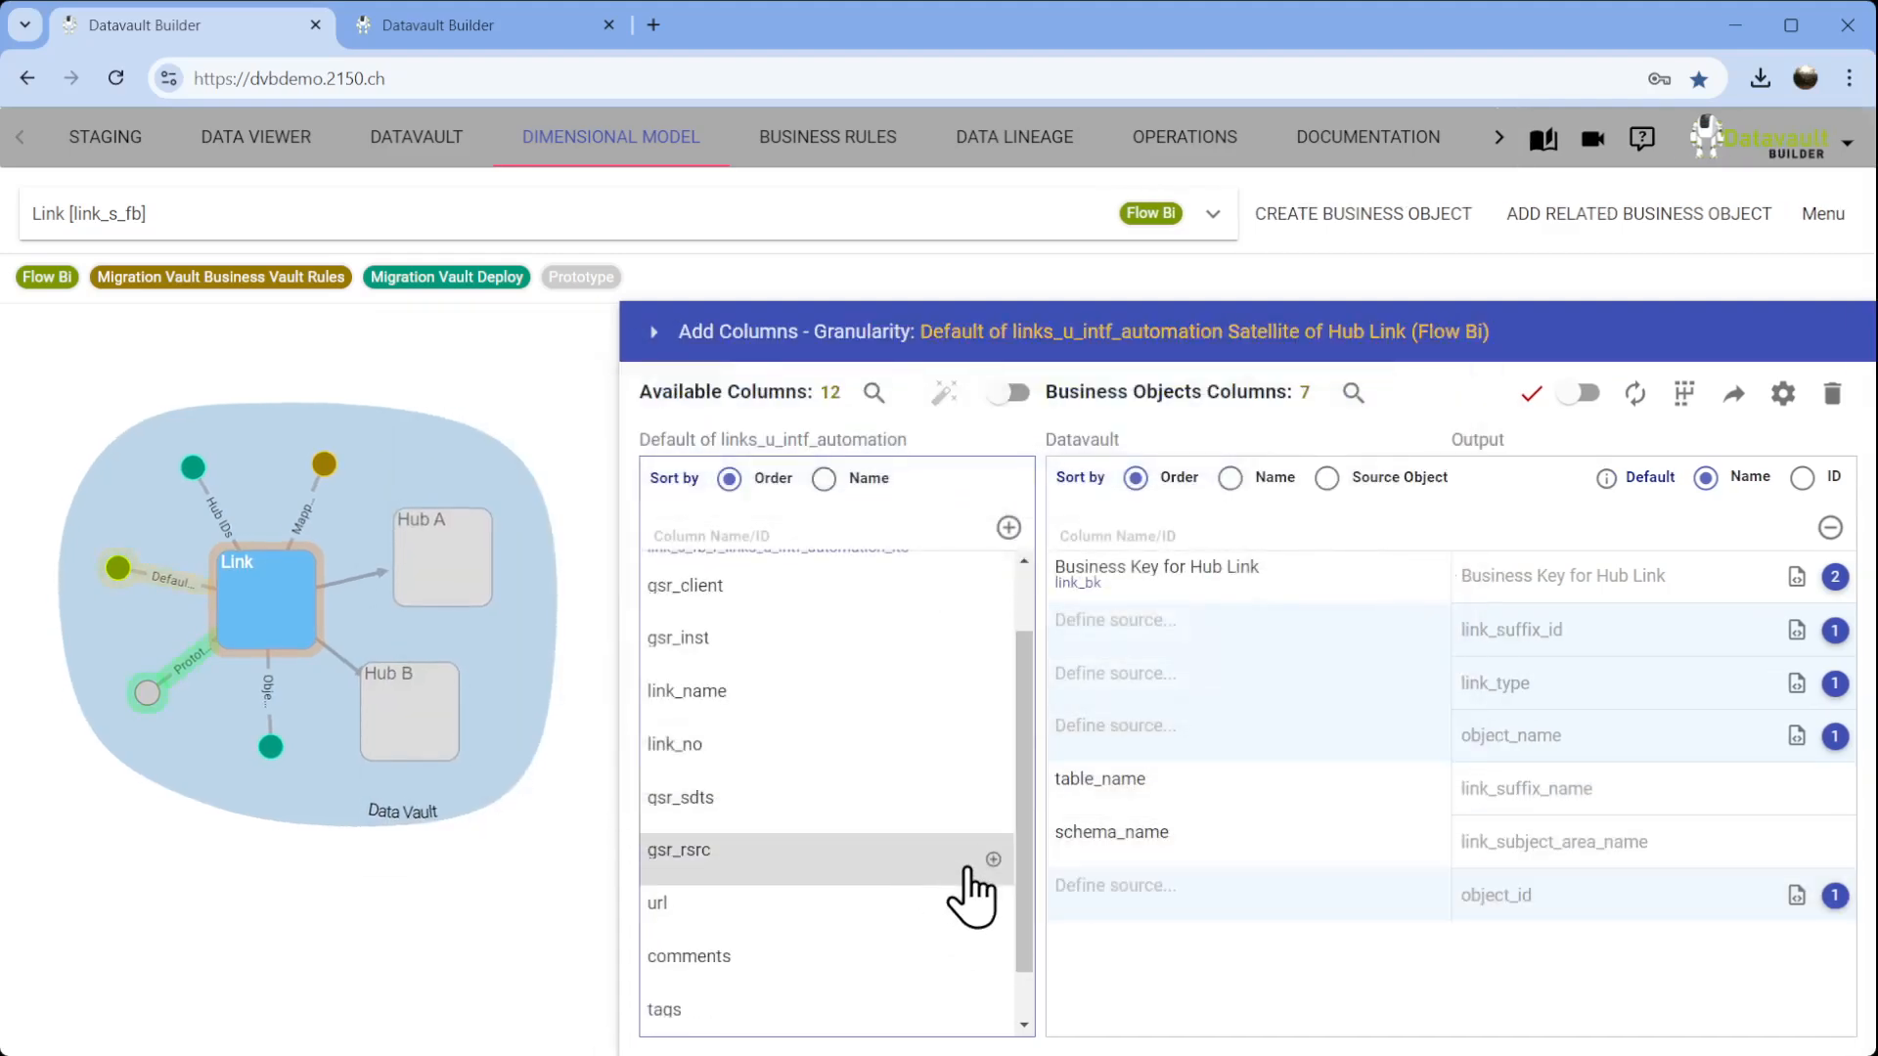
pyautogui.scroll(-1, 924, 908)
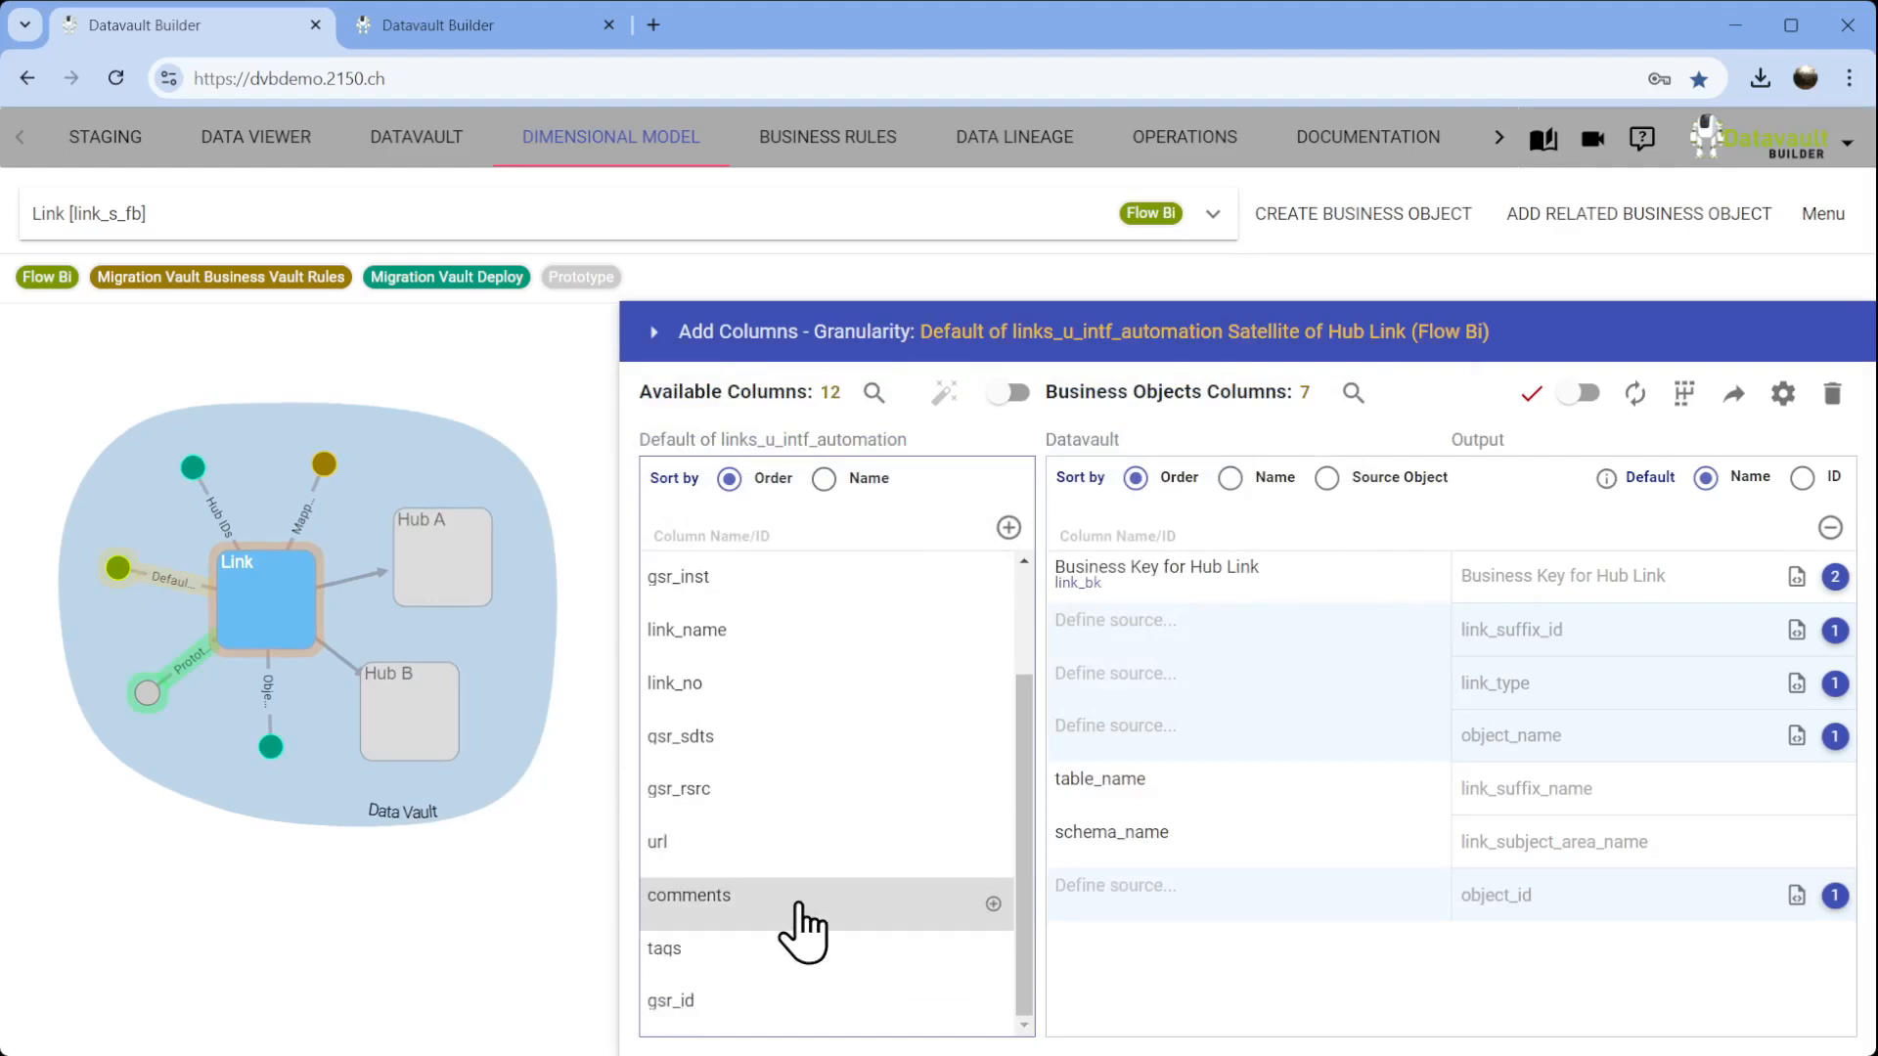
pyautogui.moveTo(800, 904); pyautogui.dragTo(1348, 1010)
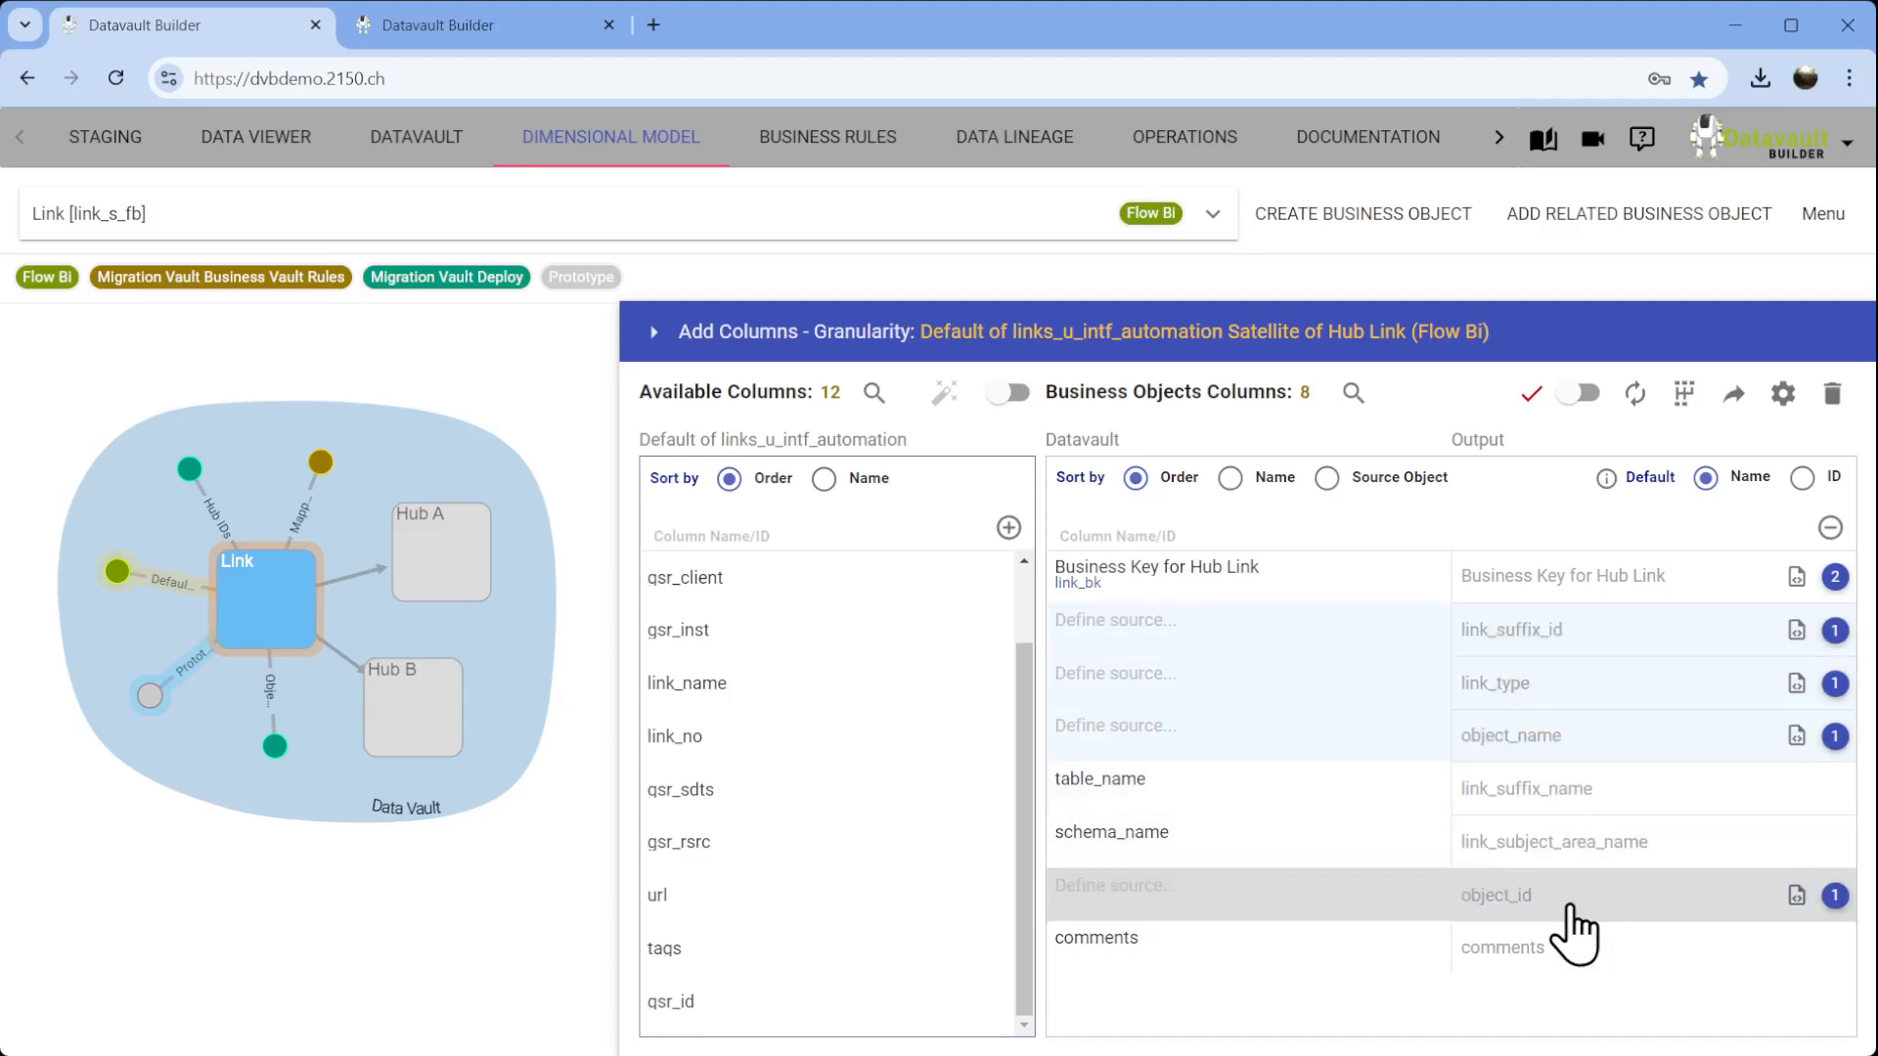
# Apply the column mapping of the Link business object and preview the data of its business object columns.
pyautogui.click(1532, 394)
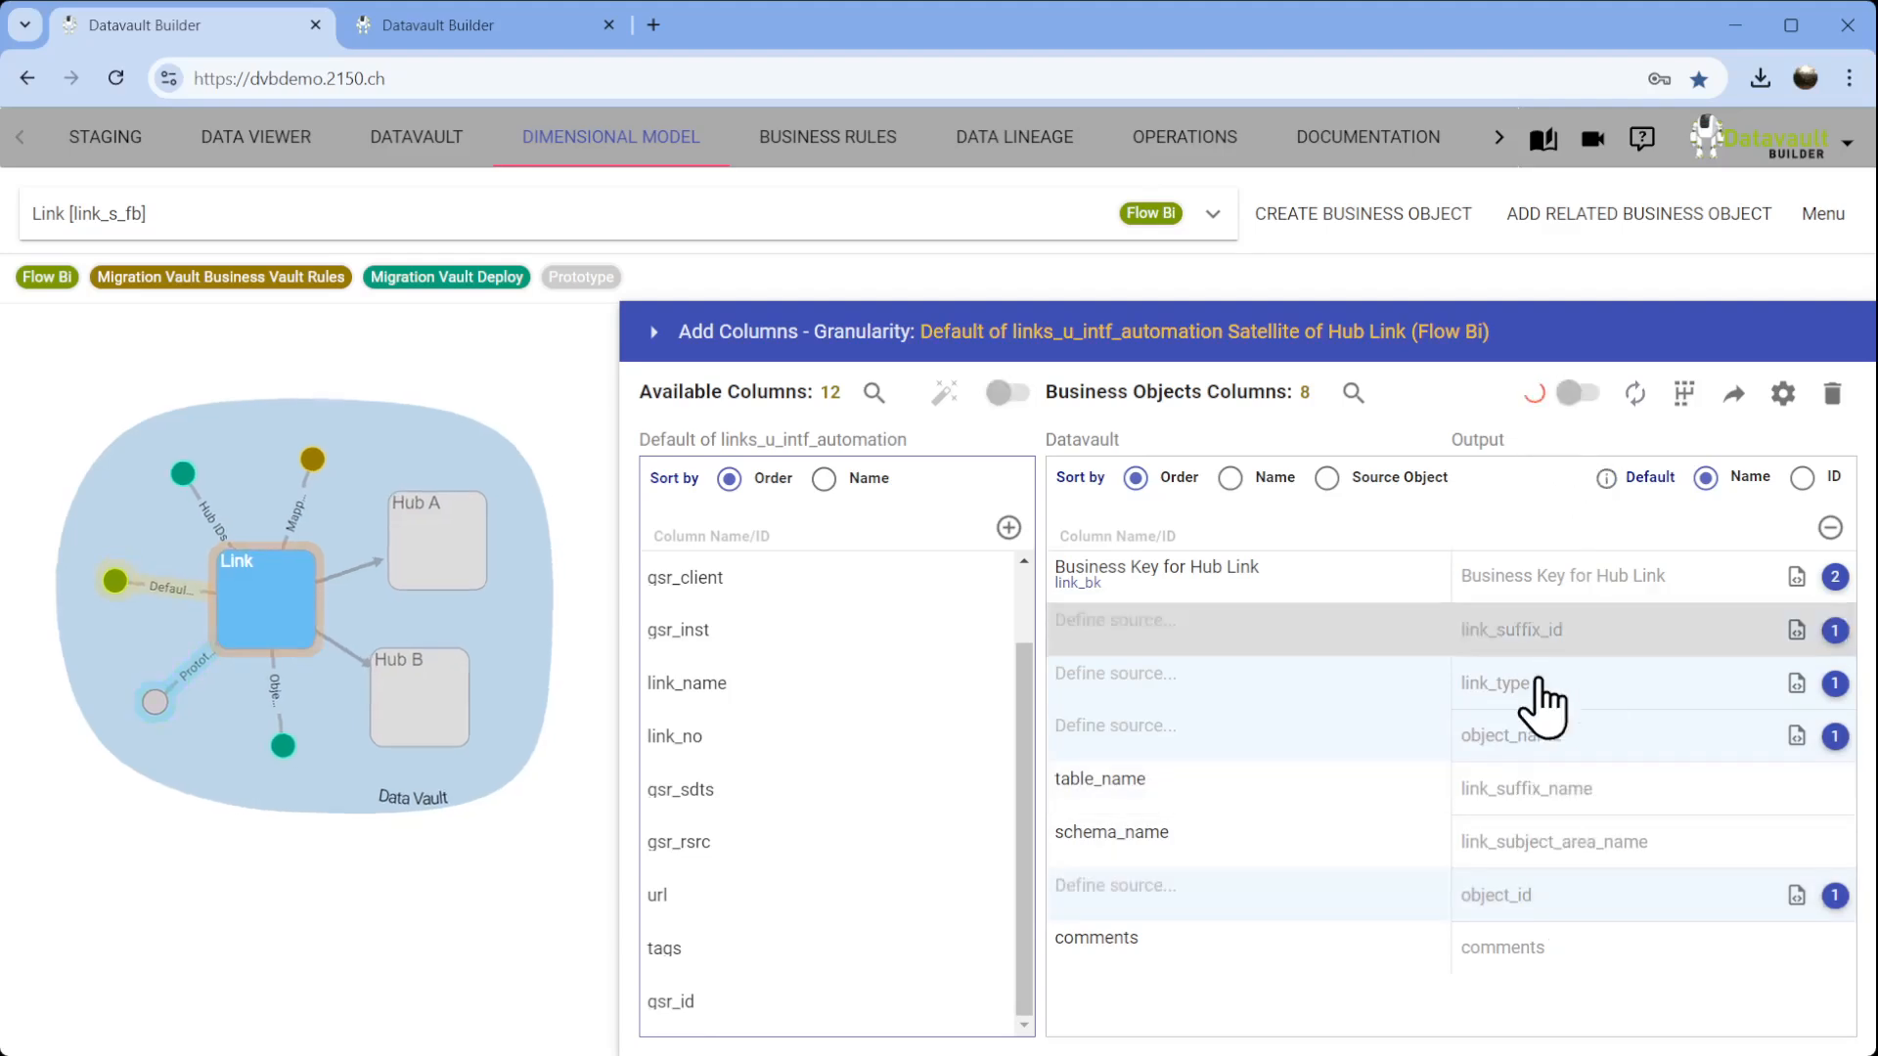
pyautogui.click(1352, 393)
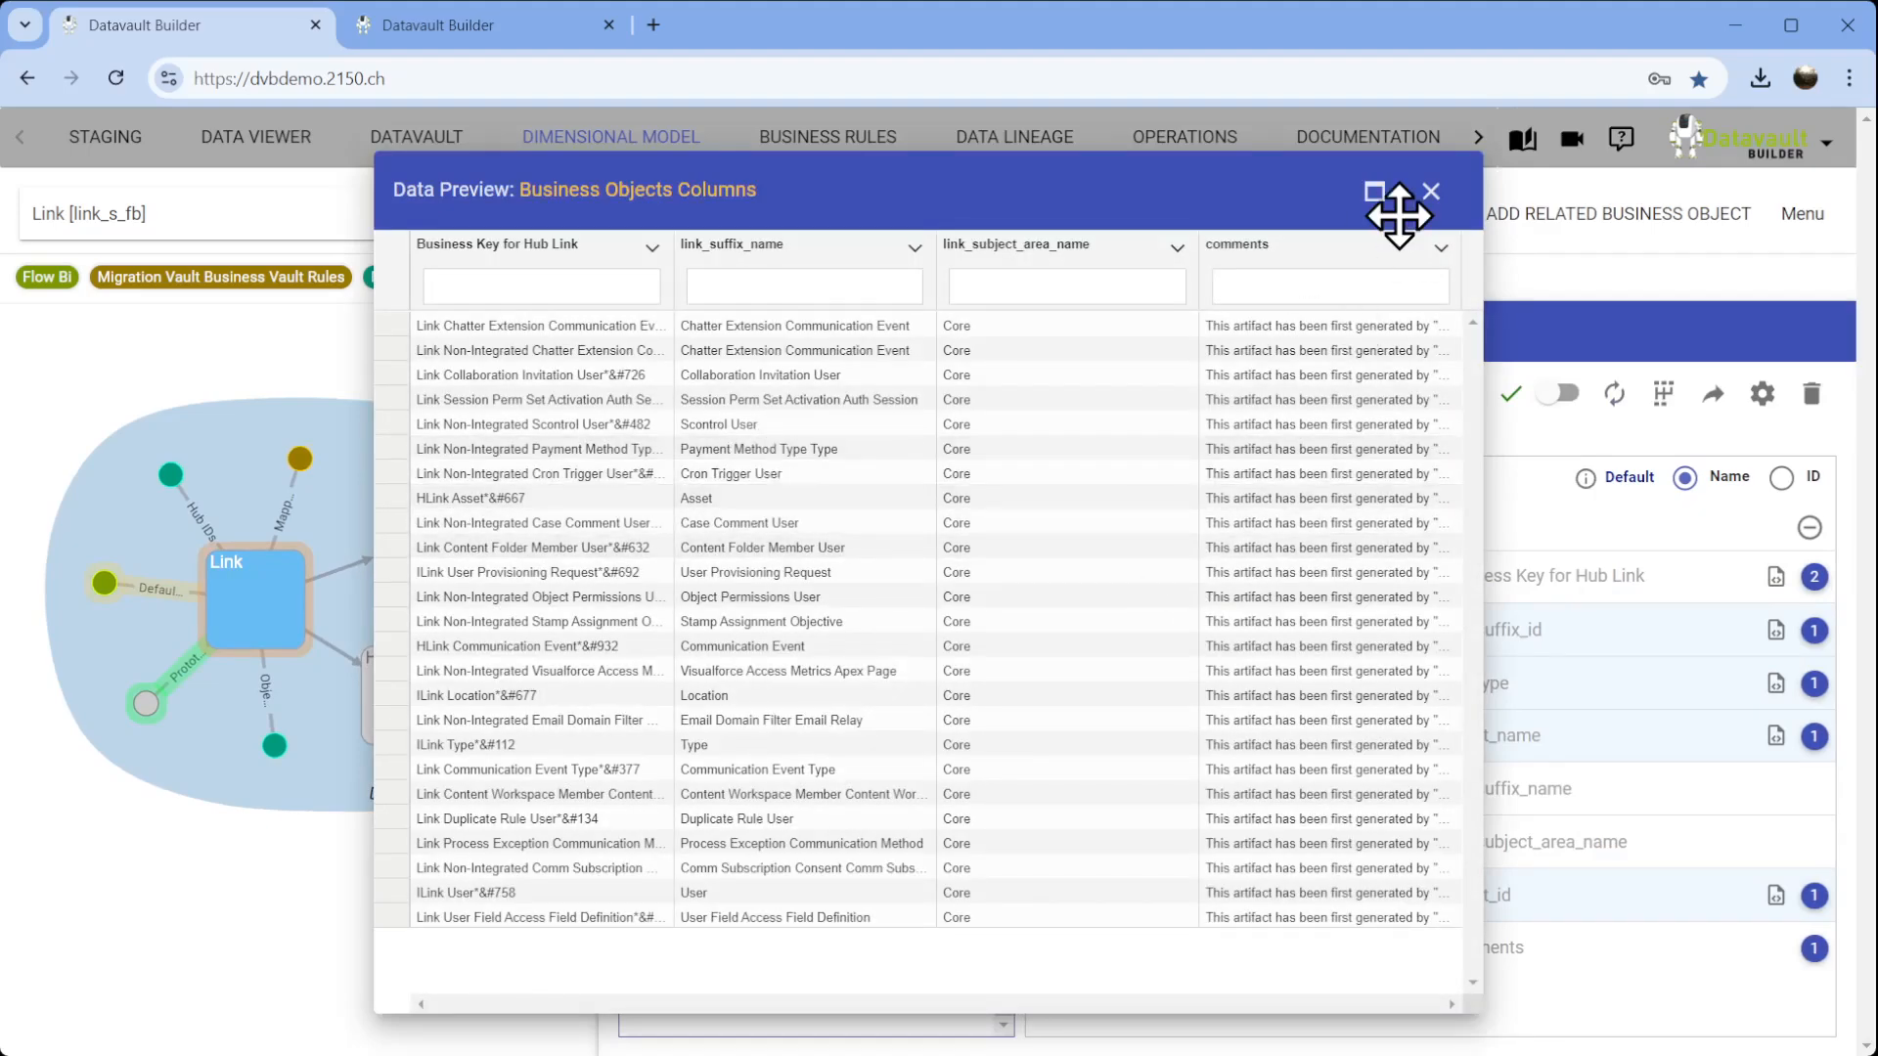
pyautogui.click(1431, 191)
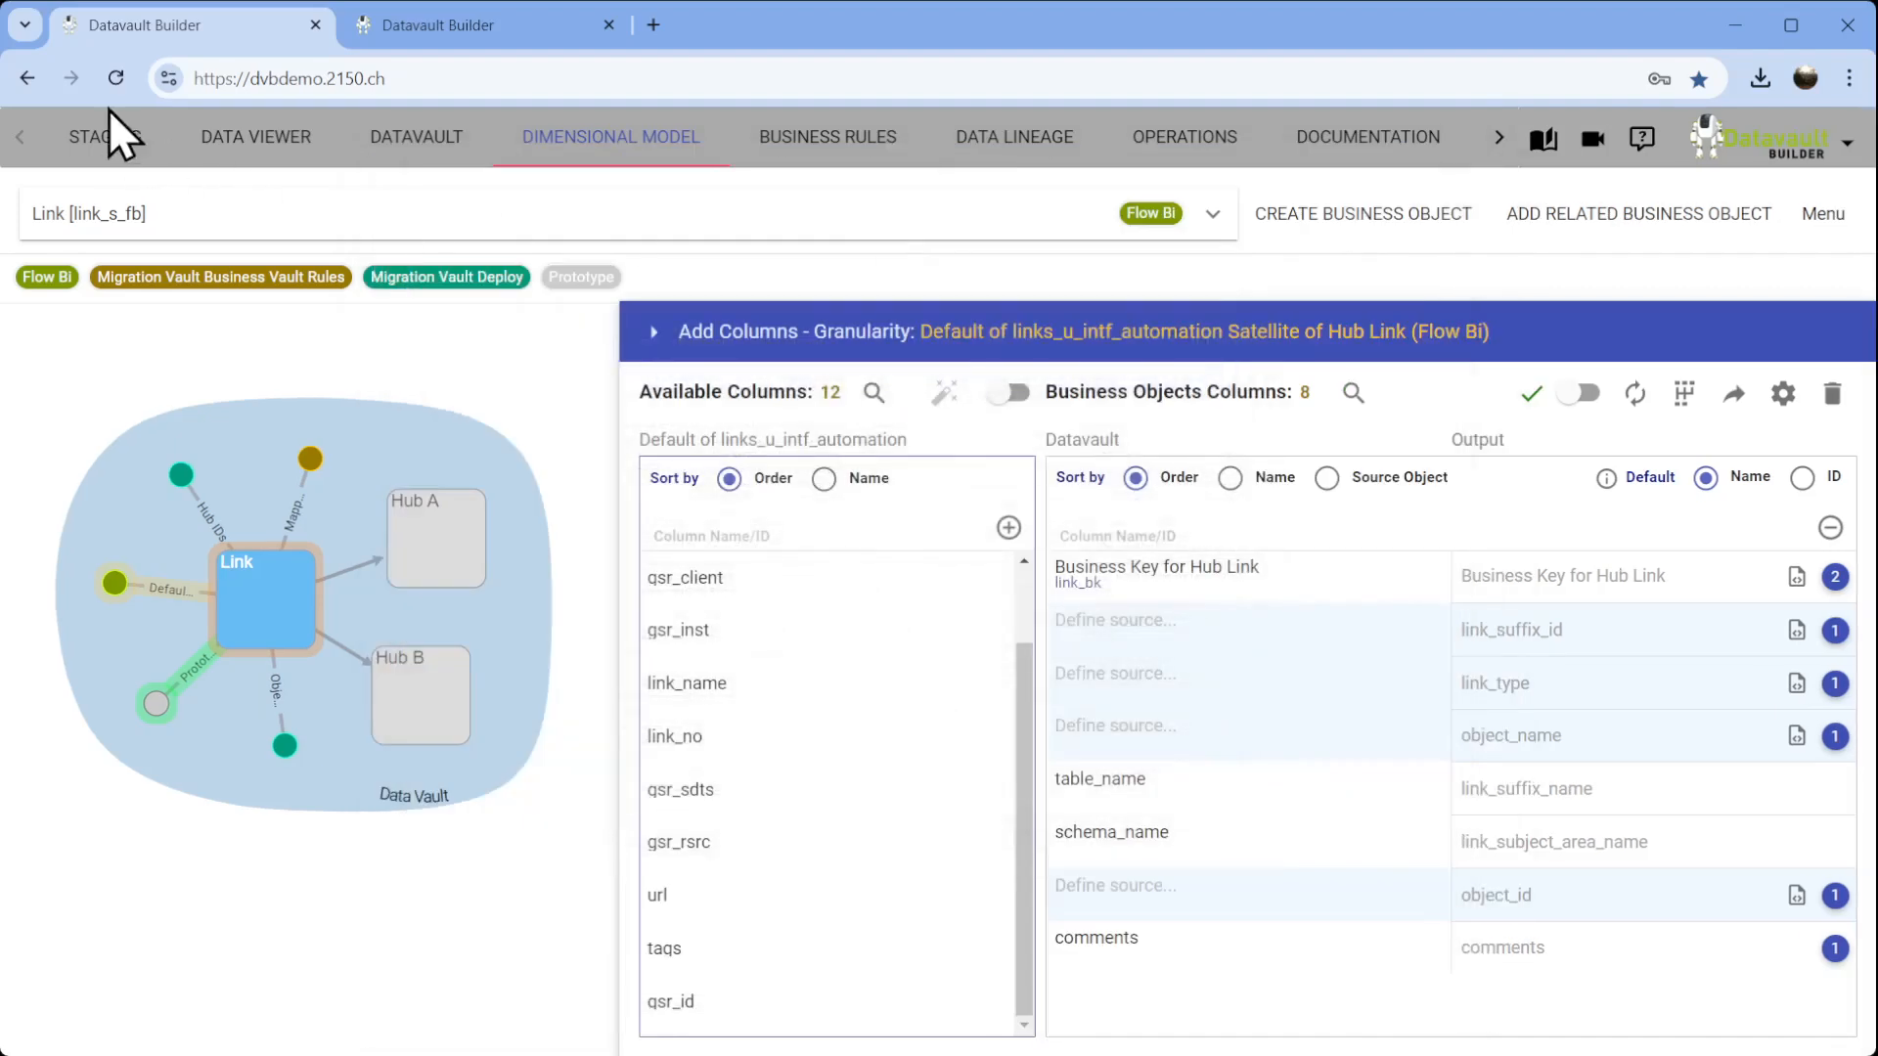
# Start a new Flow Bi staging table from Link References in the Intf Automation schema and select all its columns.
pyautogui.click(106, 137)
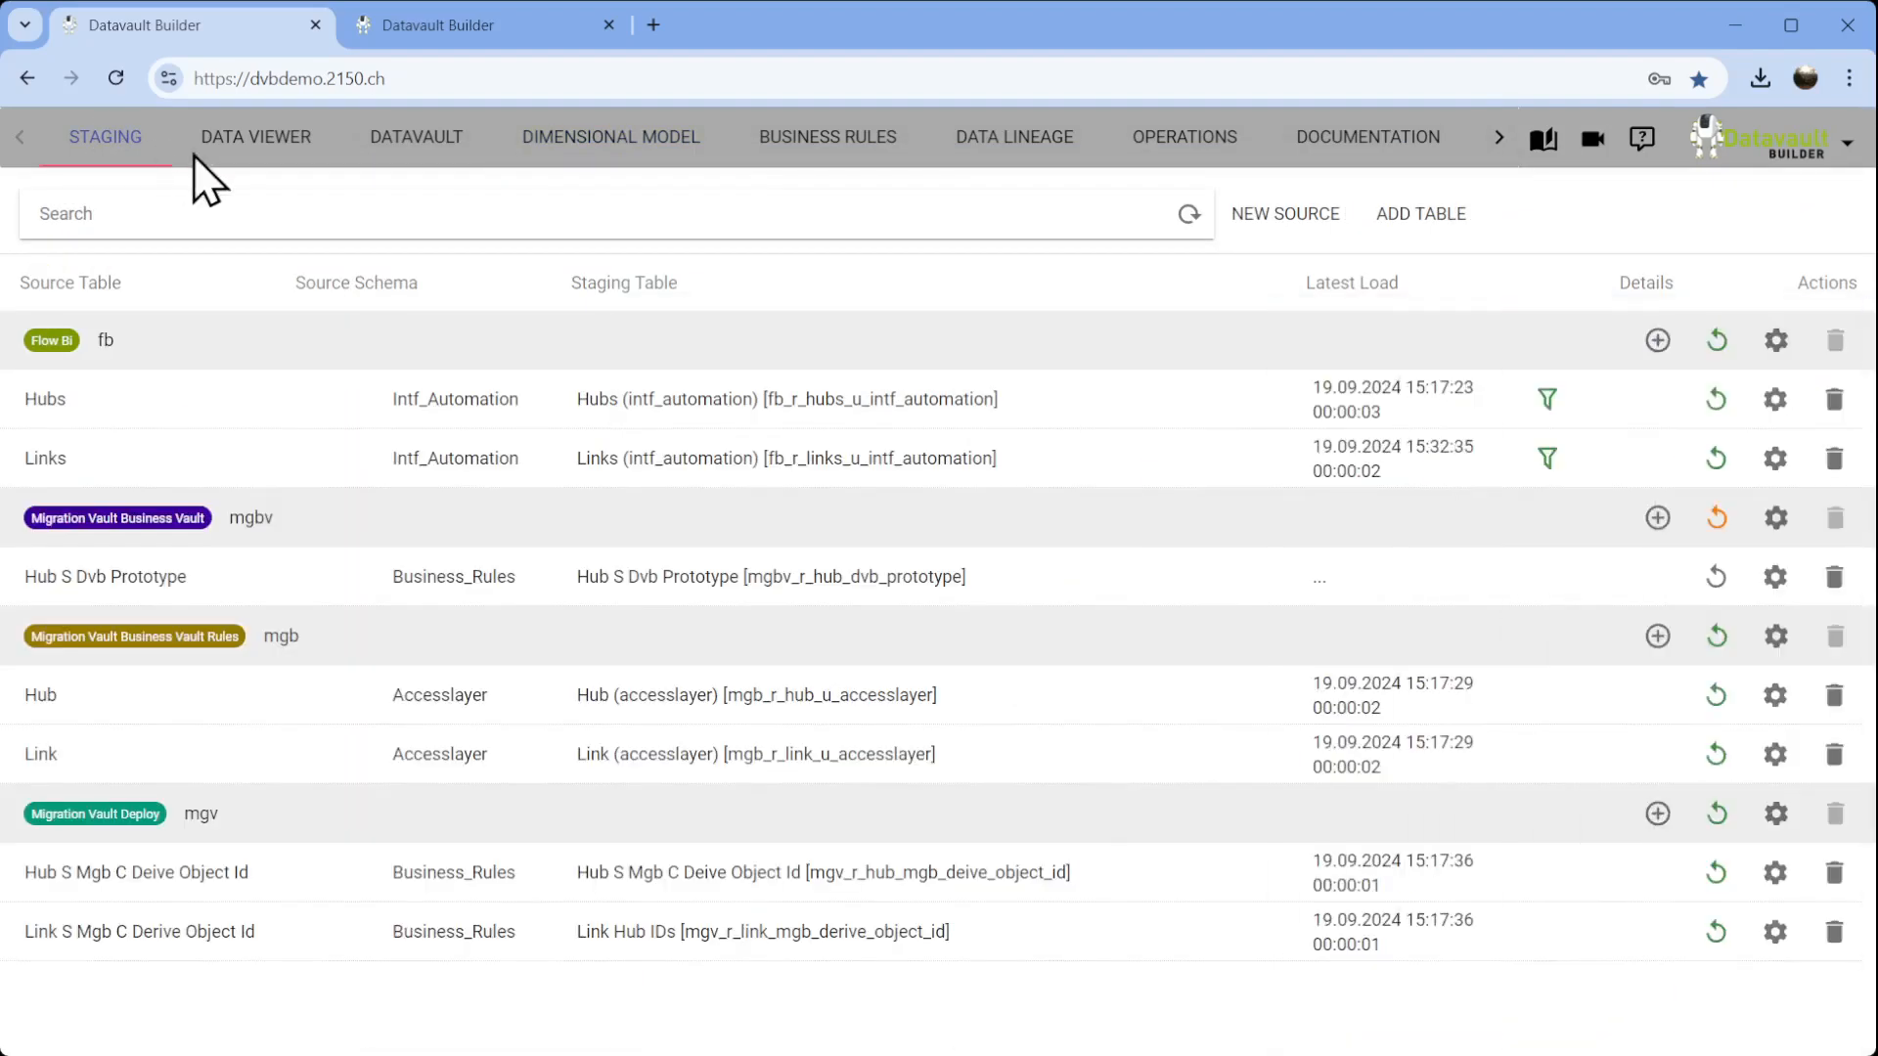
pyautogui.click(1659, 341)
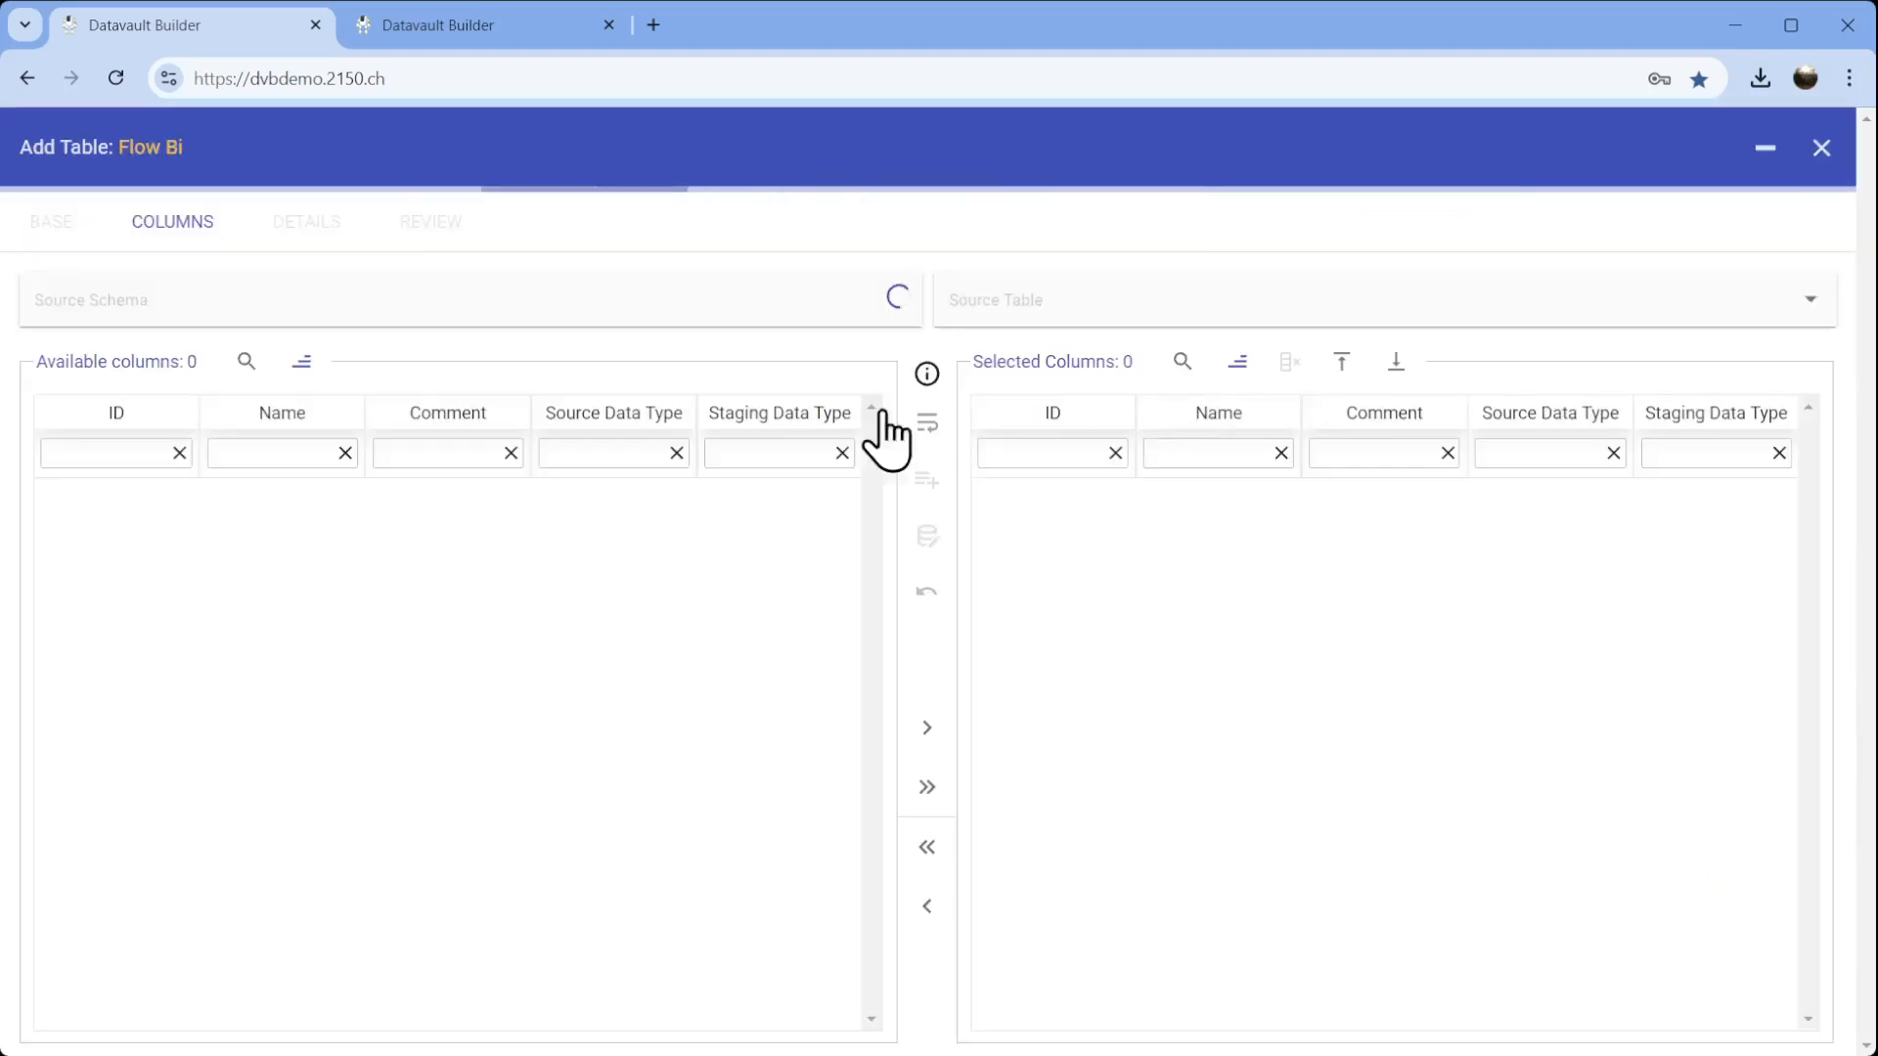
pyautogui.click(594, 315)
pyautogui.scroll(-1, 544, 567)
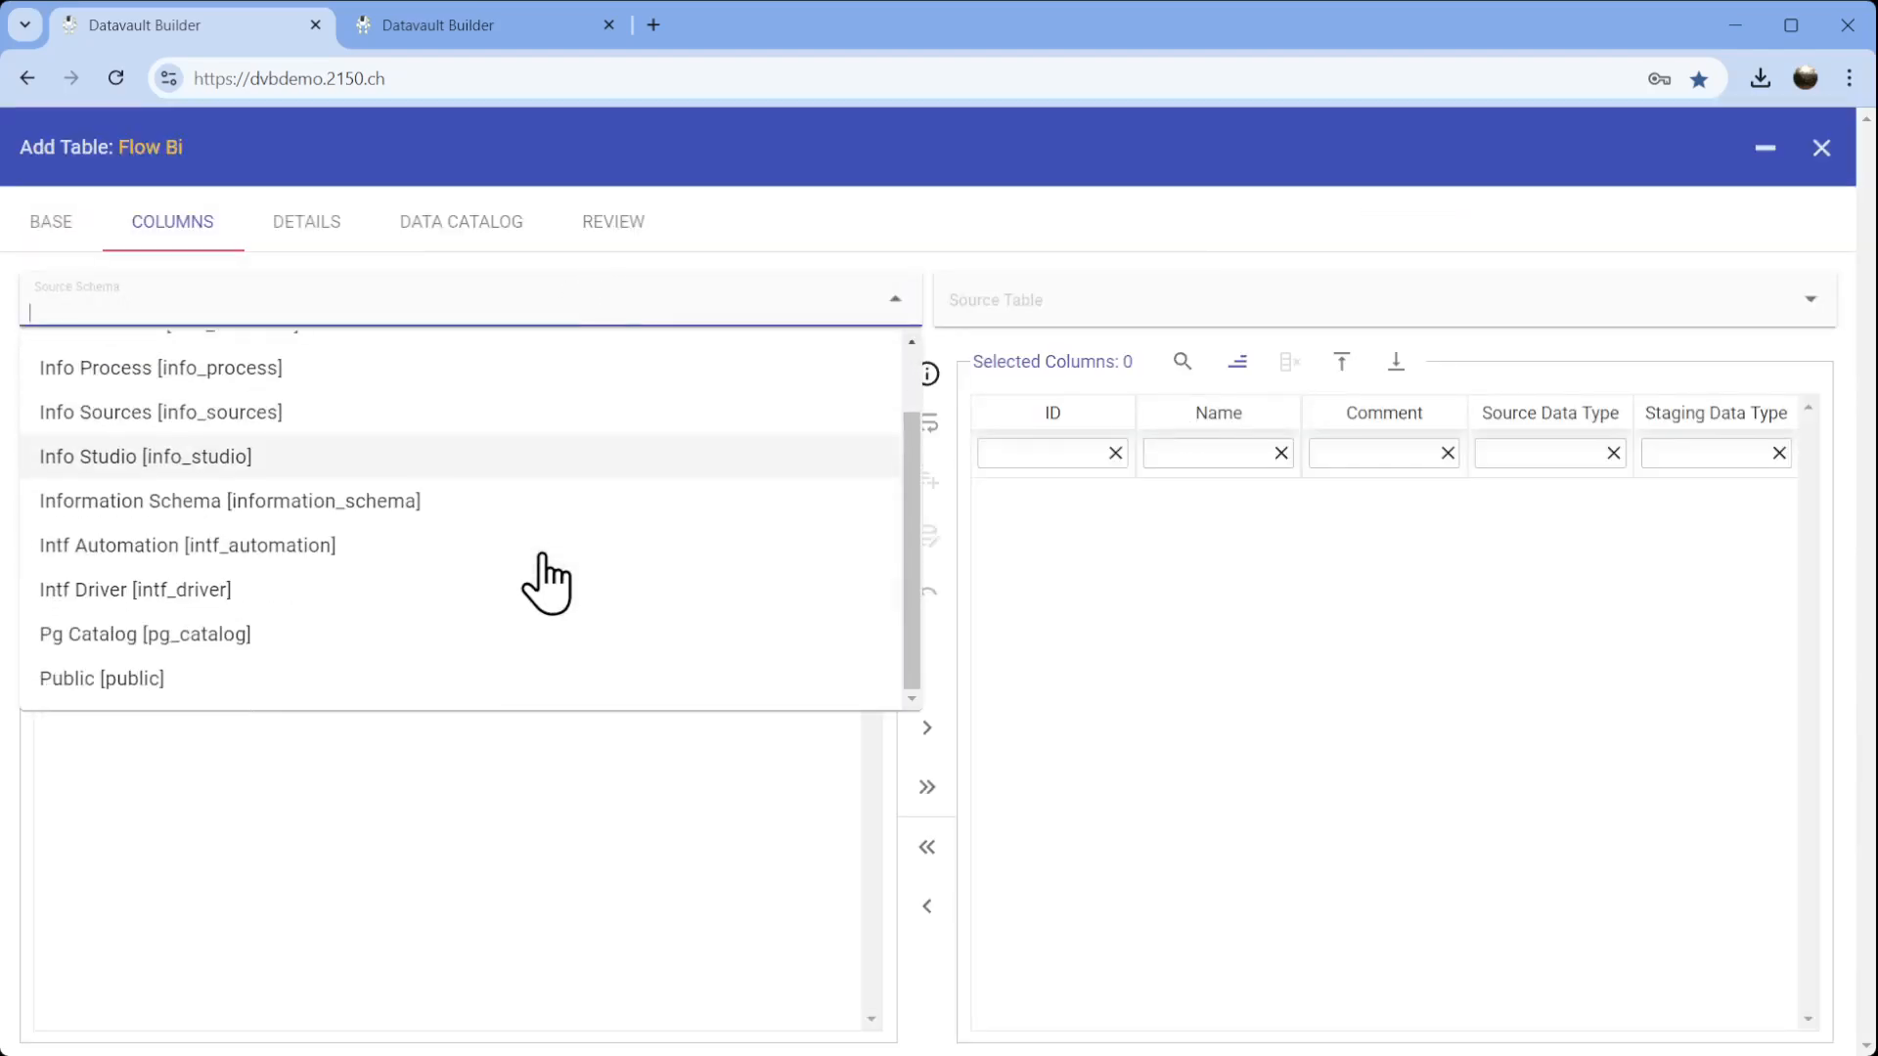
pyautogui.click(553, 541)
pyautogui.click(1040, 309)
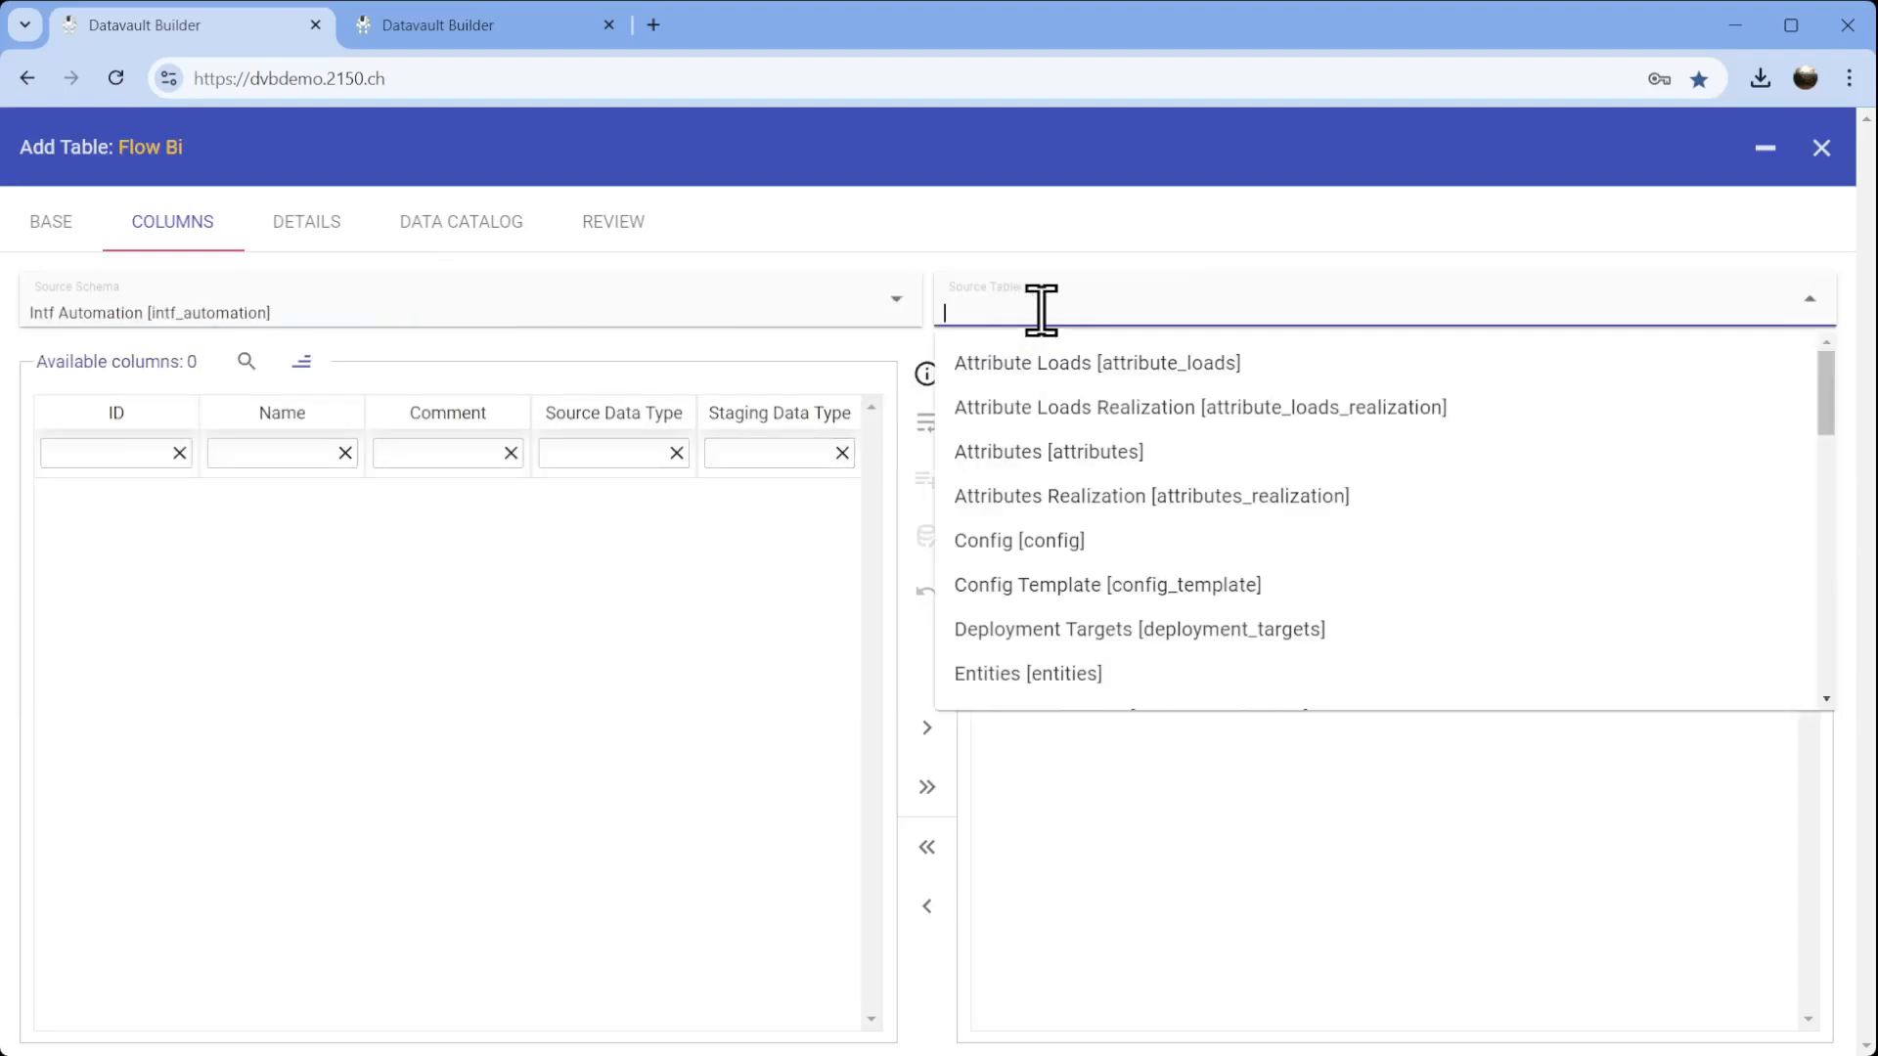
pyautogui.scroll(-5, 1213, 626)
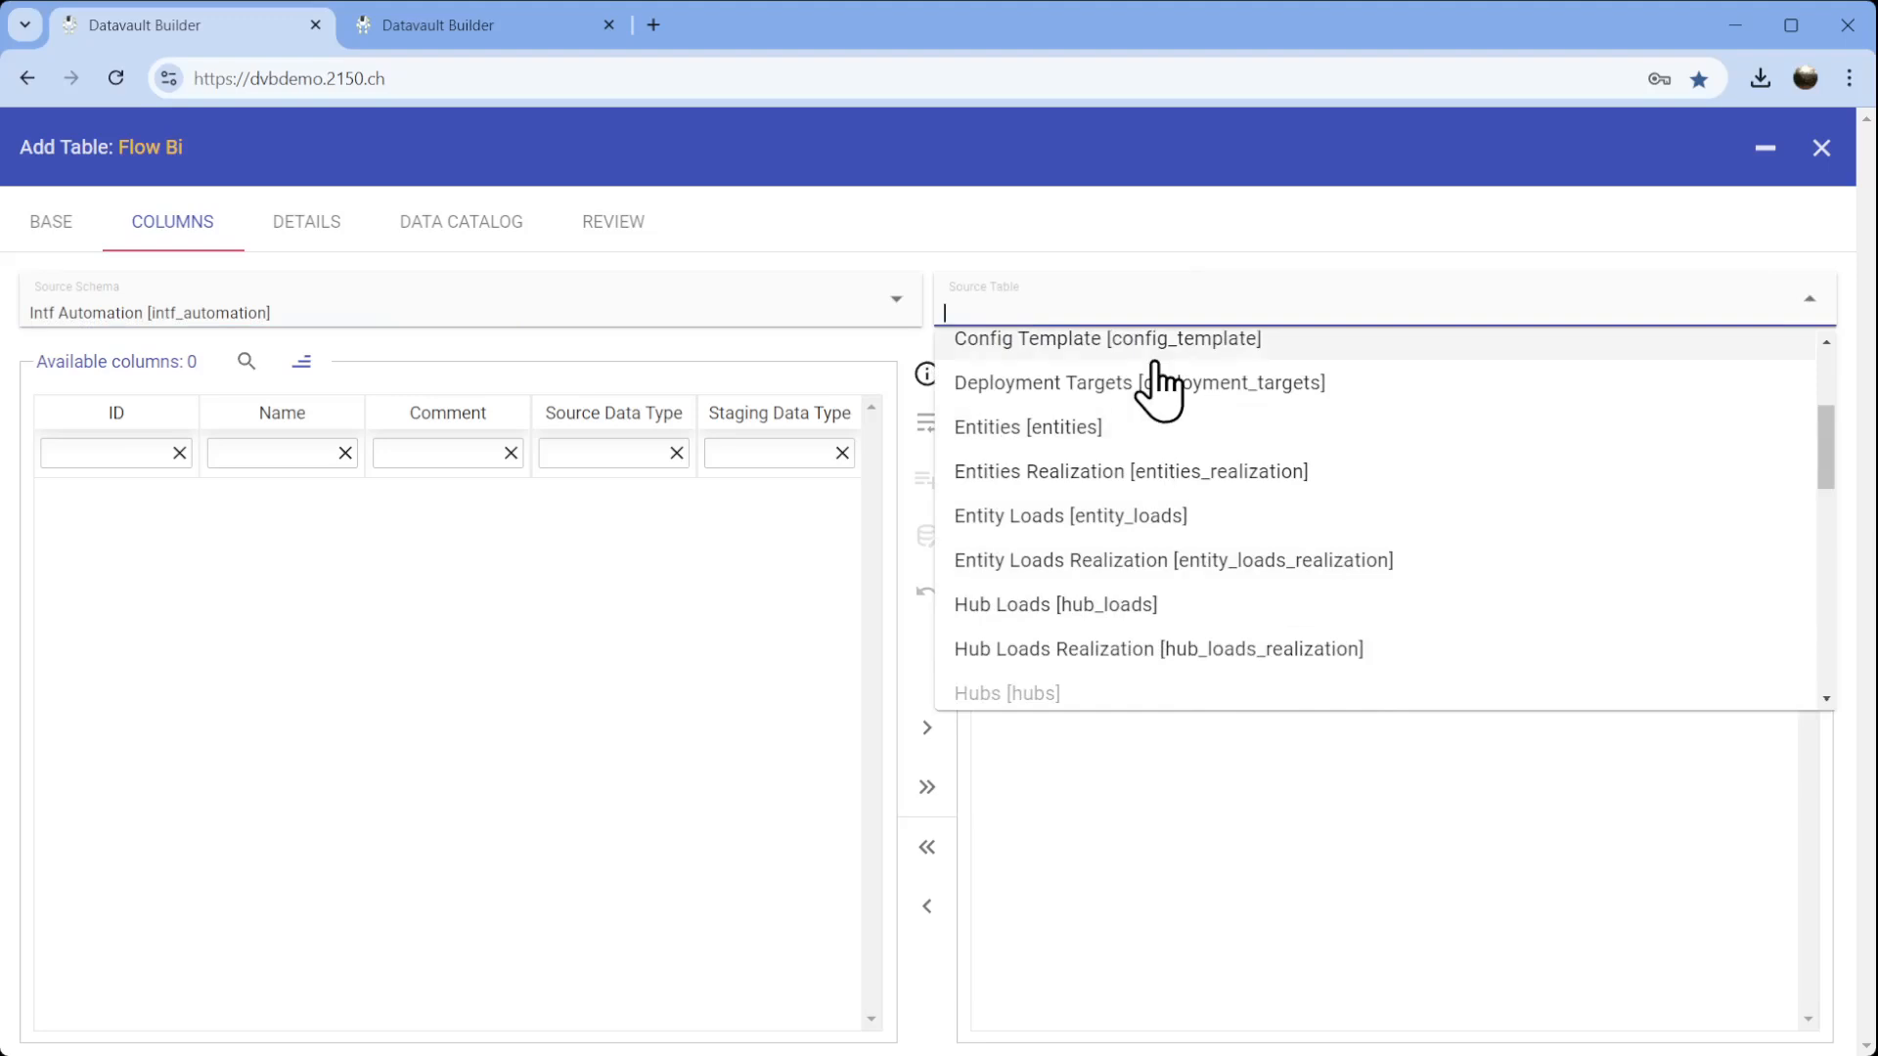
pyautogui.write('link')
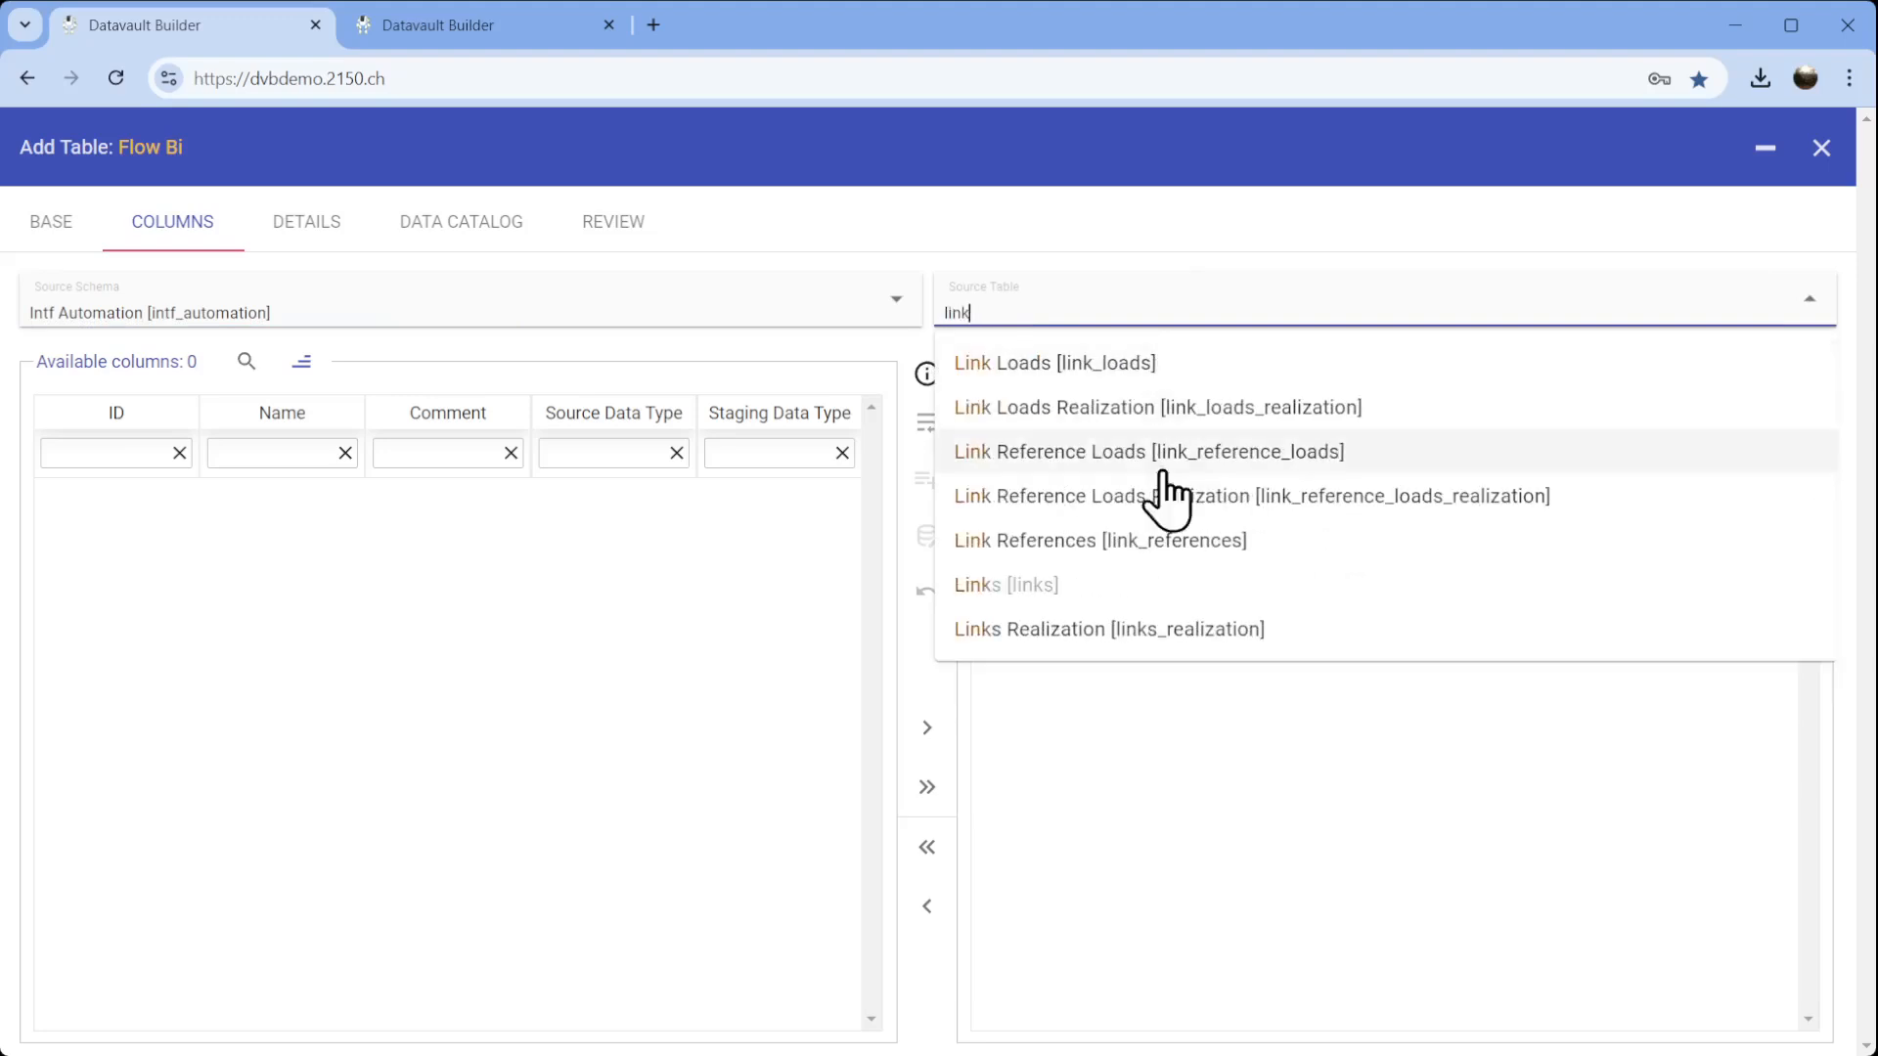
pyautogui.click(1155, 543)
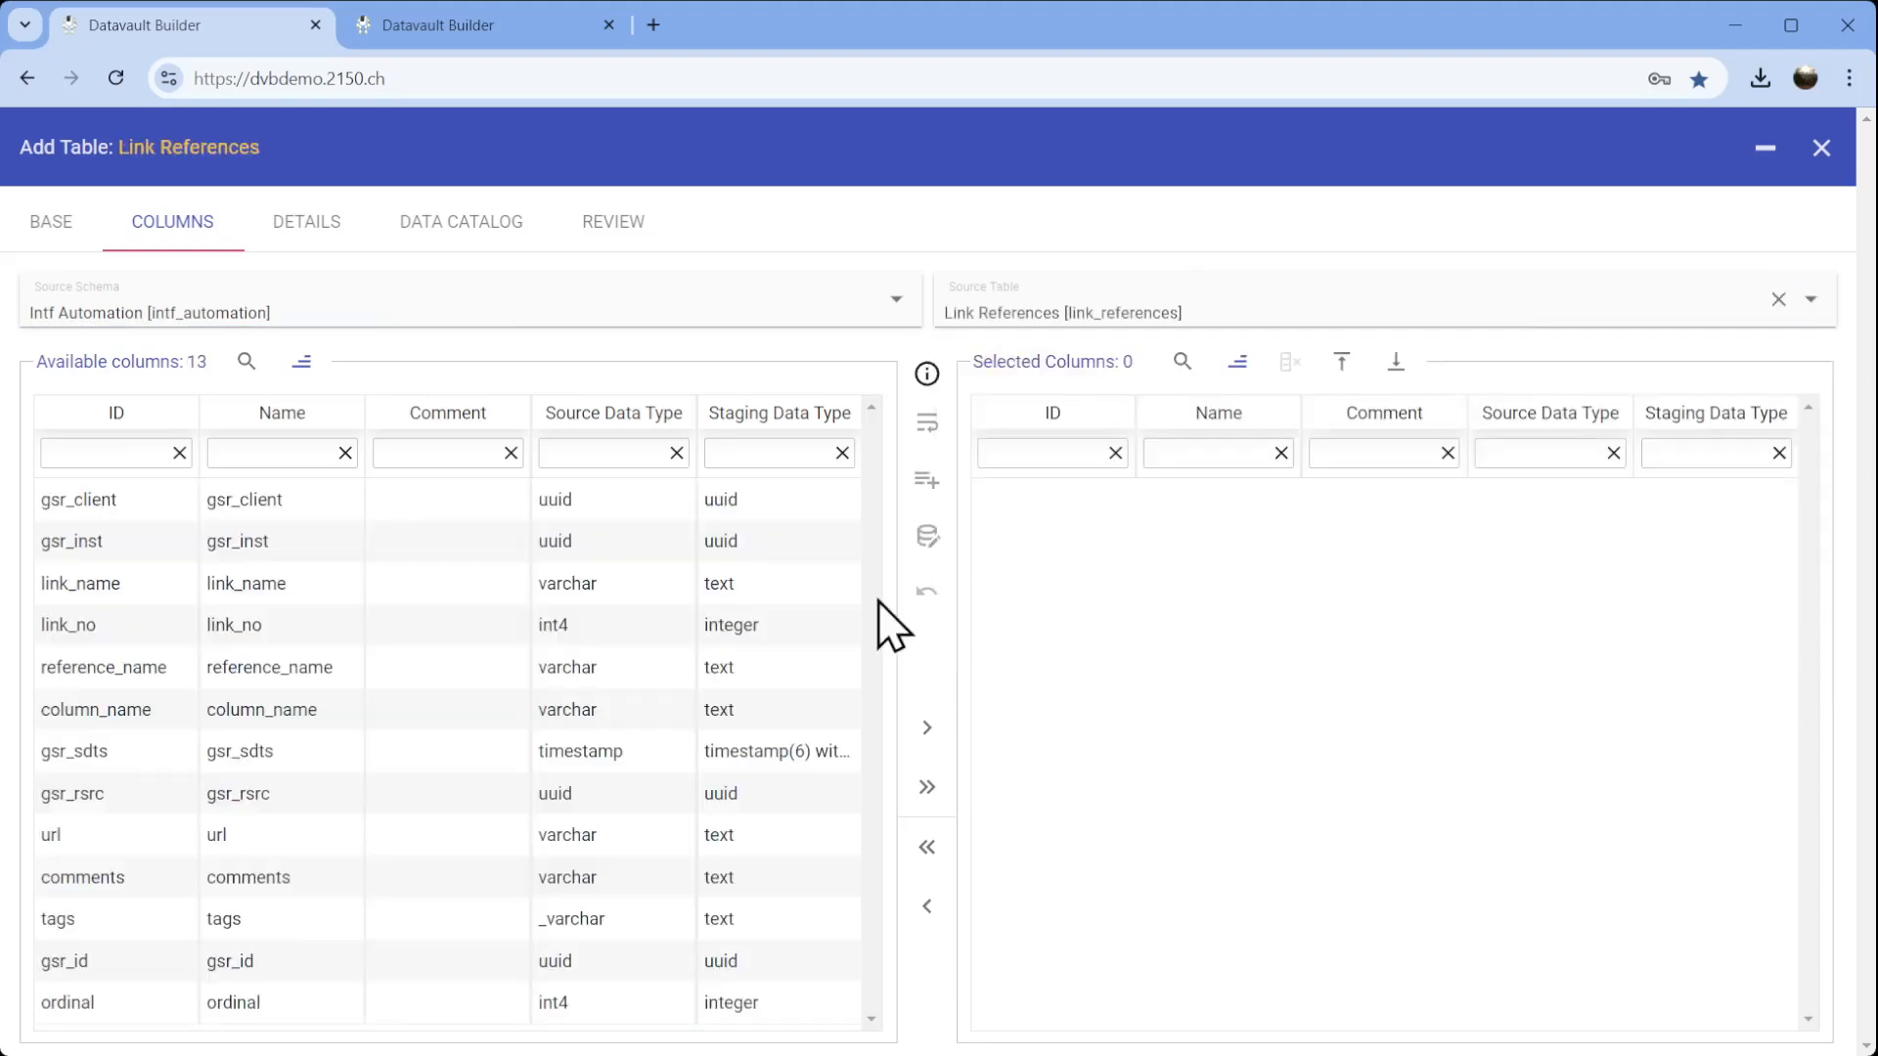
pyautogui.click(928, 787)
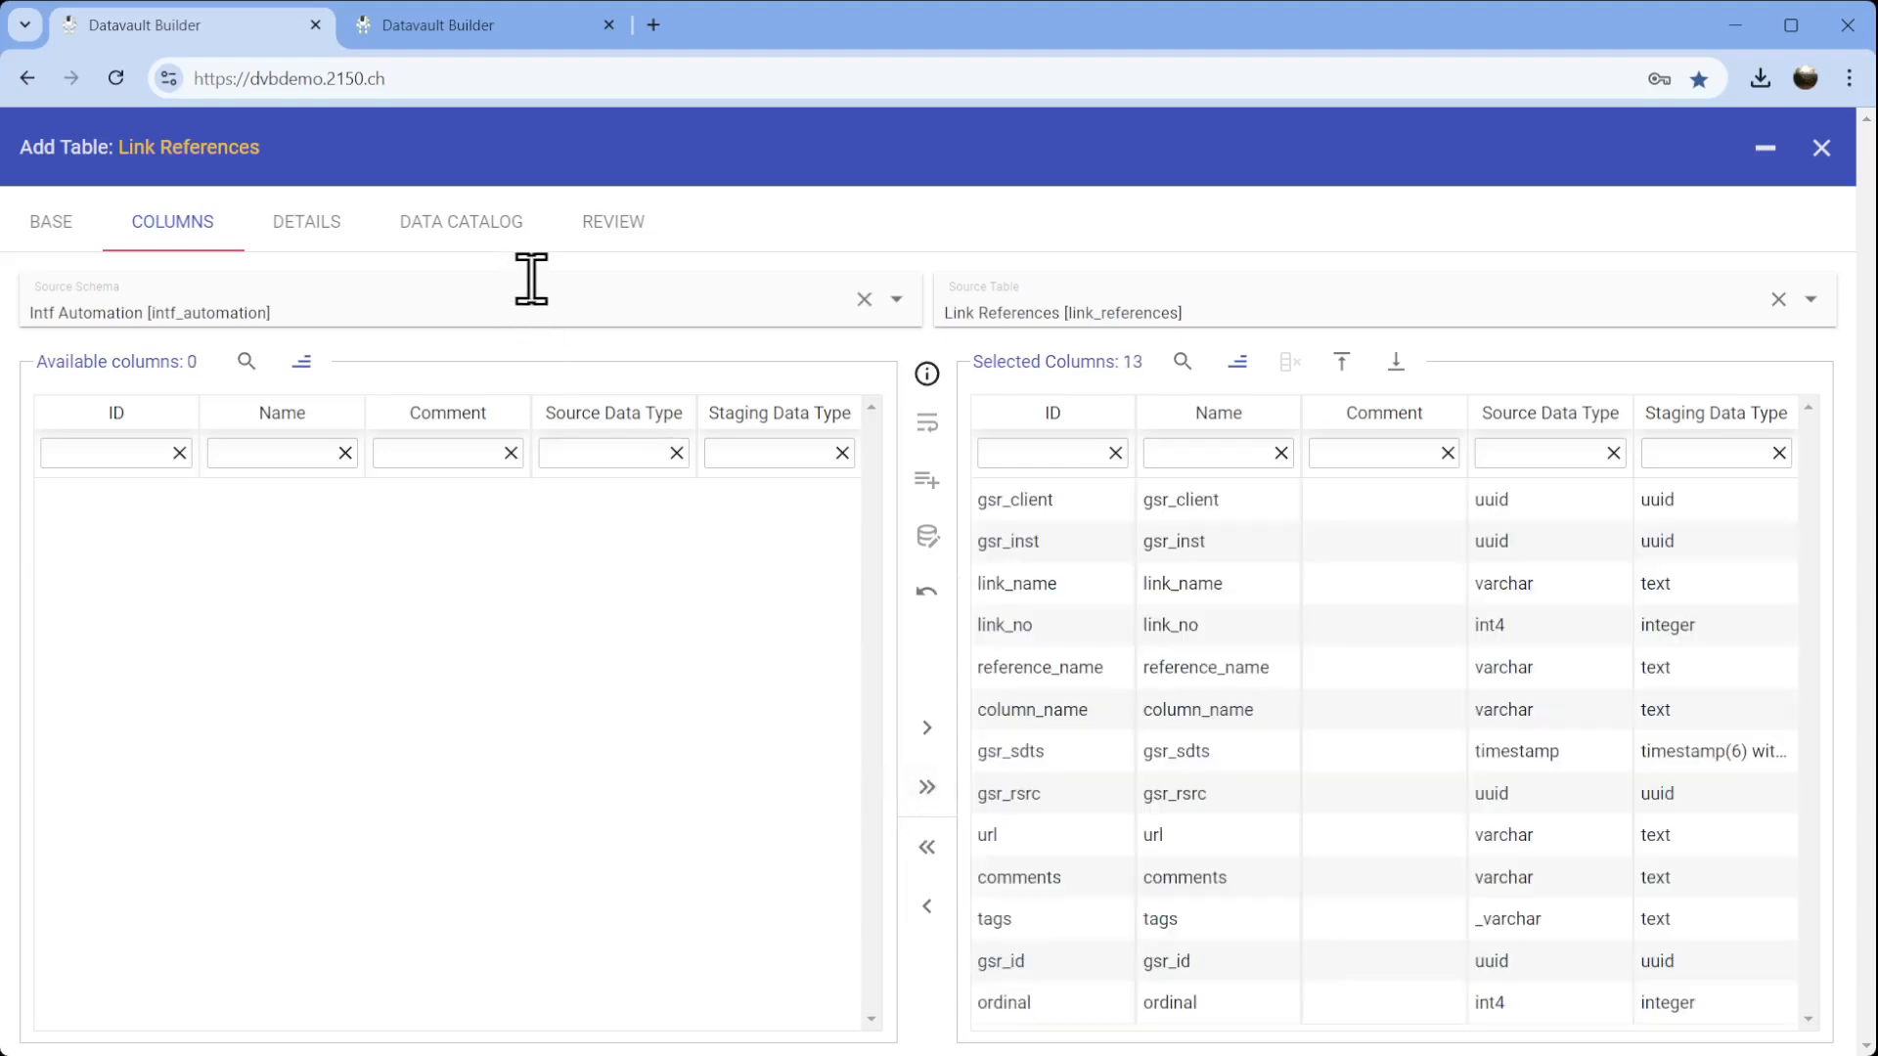
# Paste the general subset filter on gsr_sdts, gsr_client and gsr_inst, and add the Link References table with immediate loading.
pyautogui.click(308, 223)
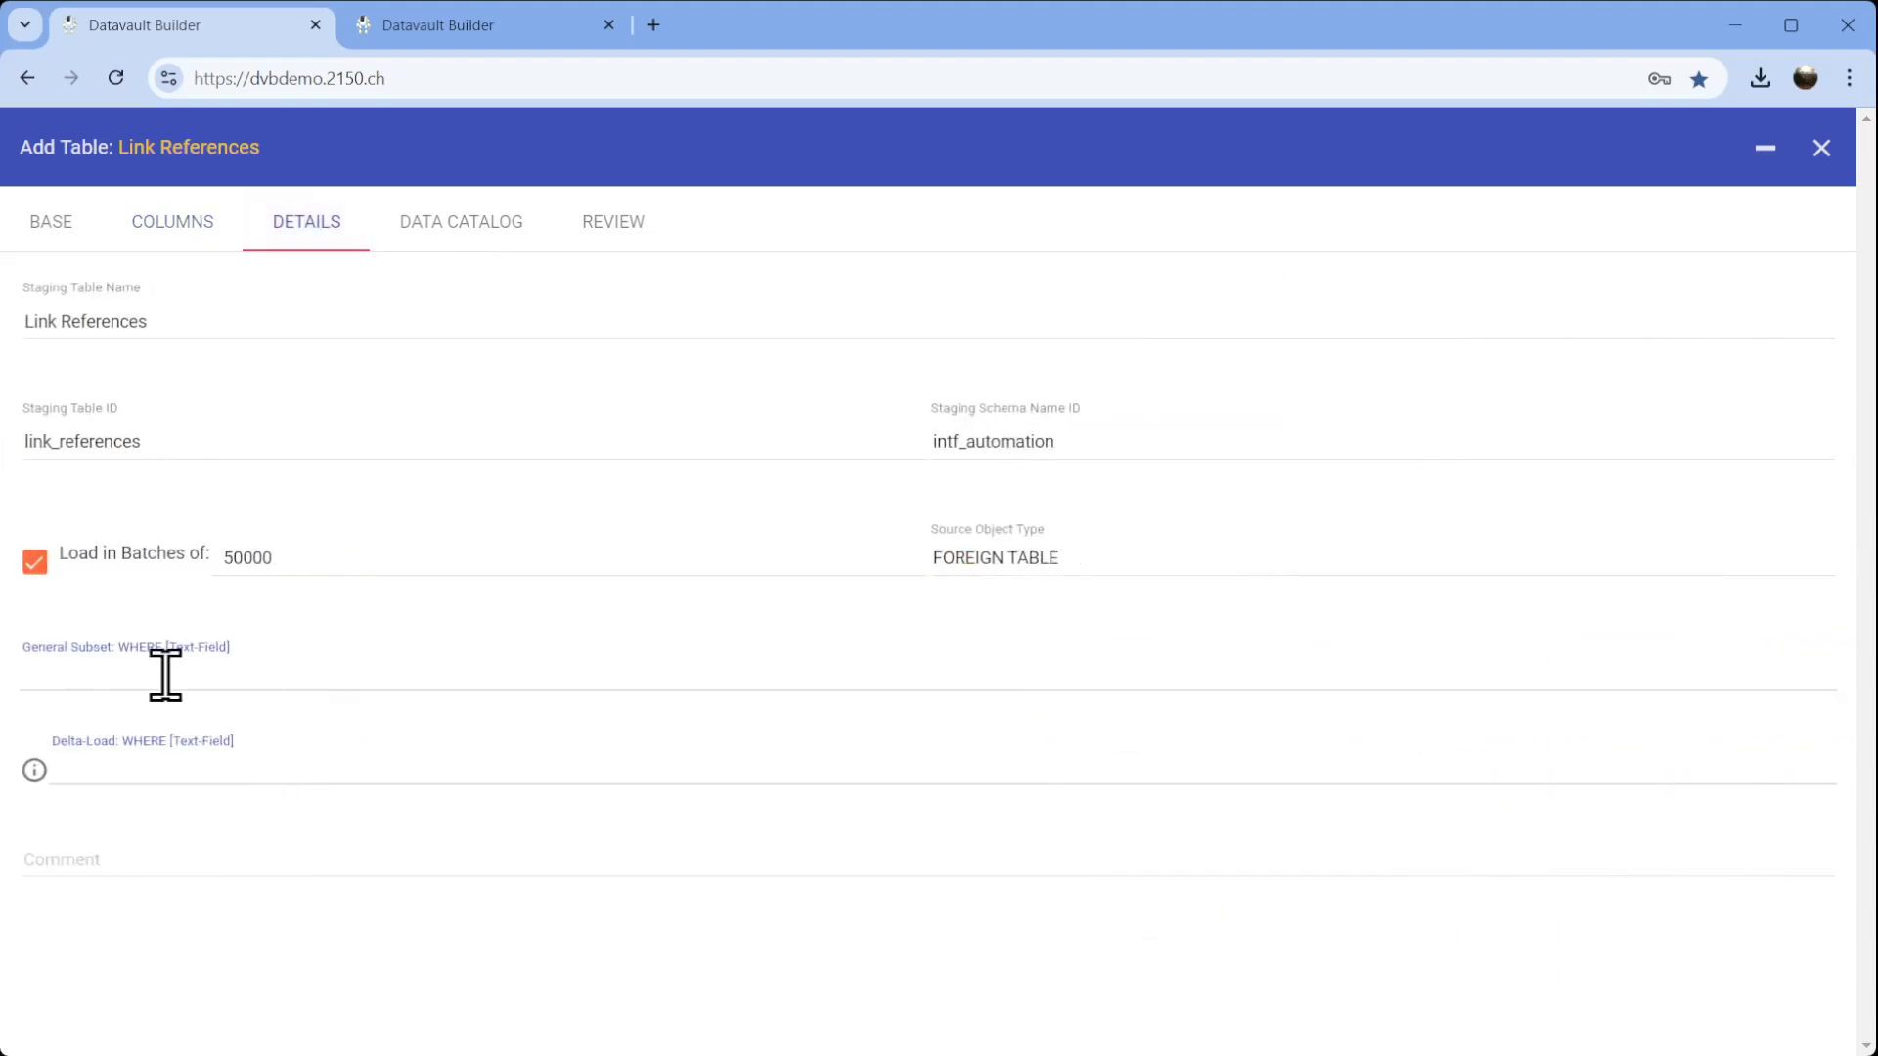
pyautogui.click(165, 675)
pyautogui.hotkey('ctrl', 'v')
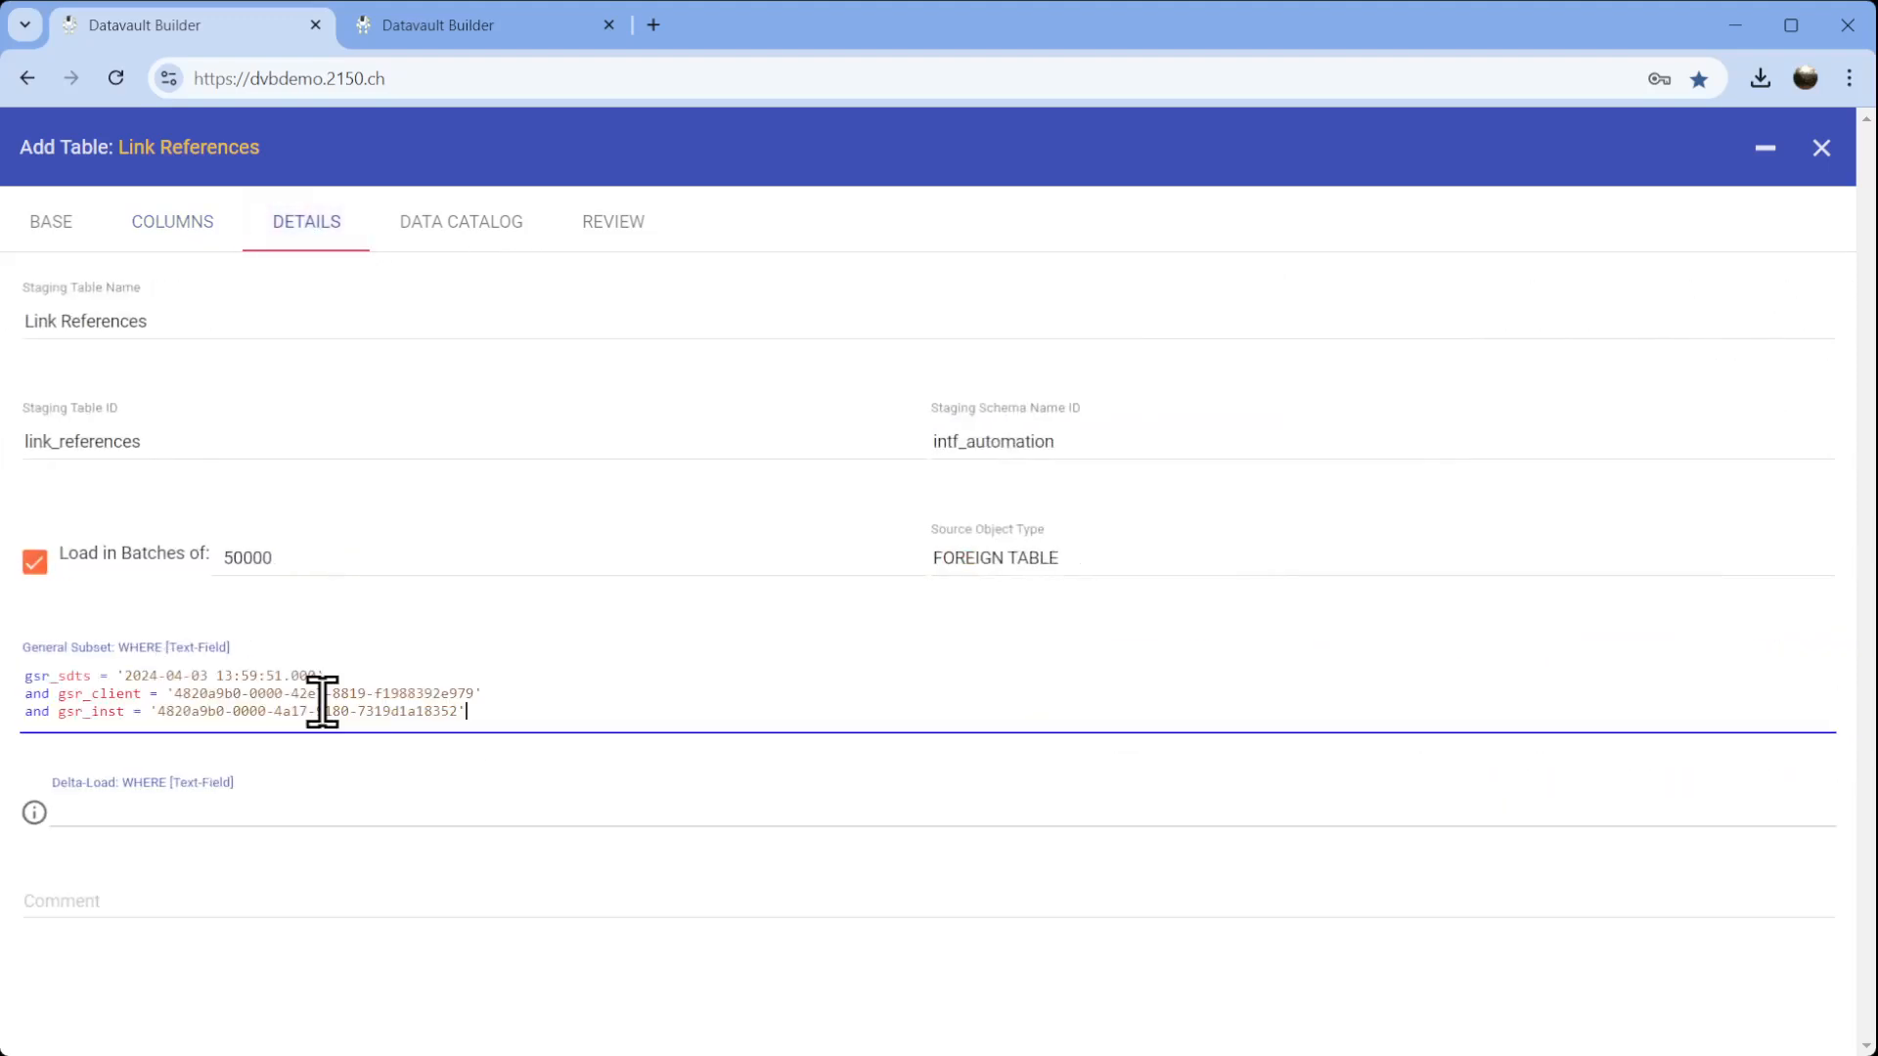
pyautogui.click(641, 223)
pyautogui.click(1624, 1035)
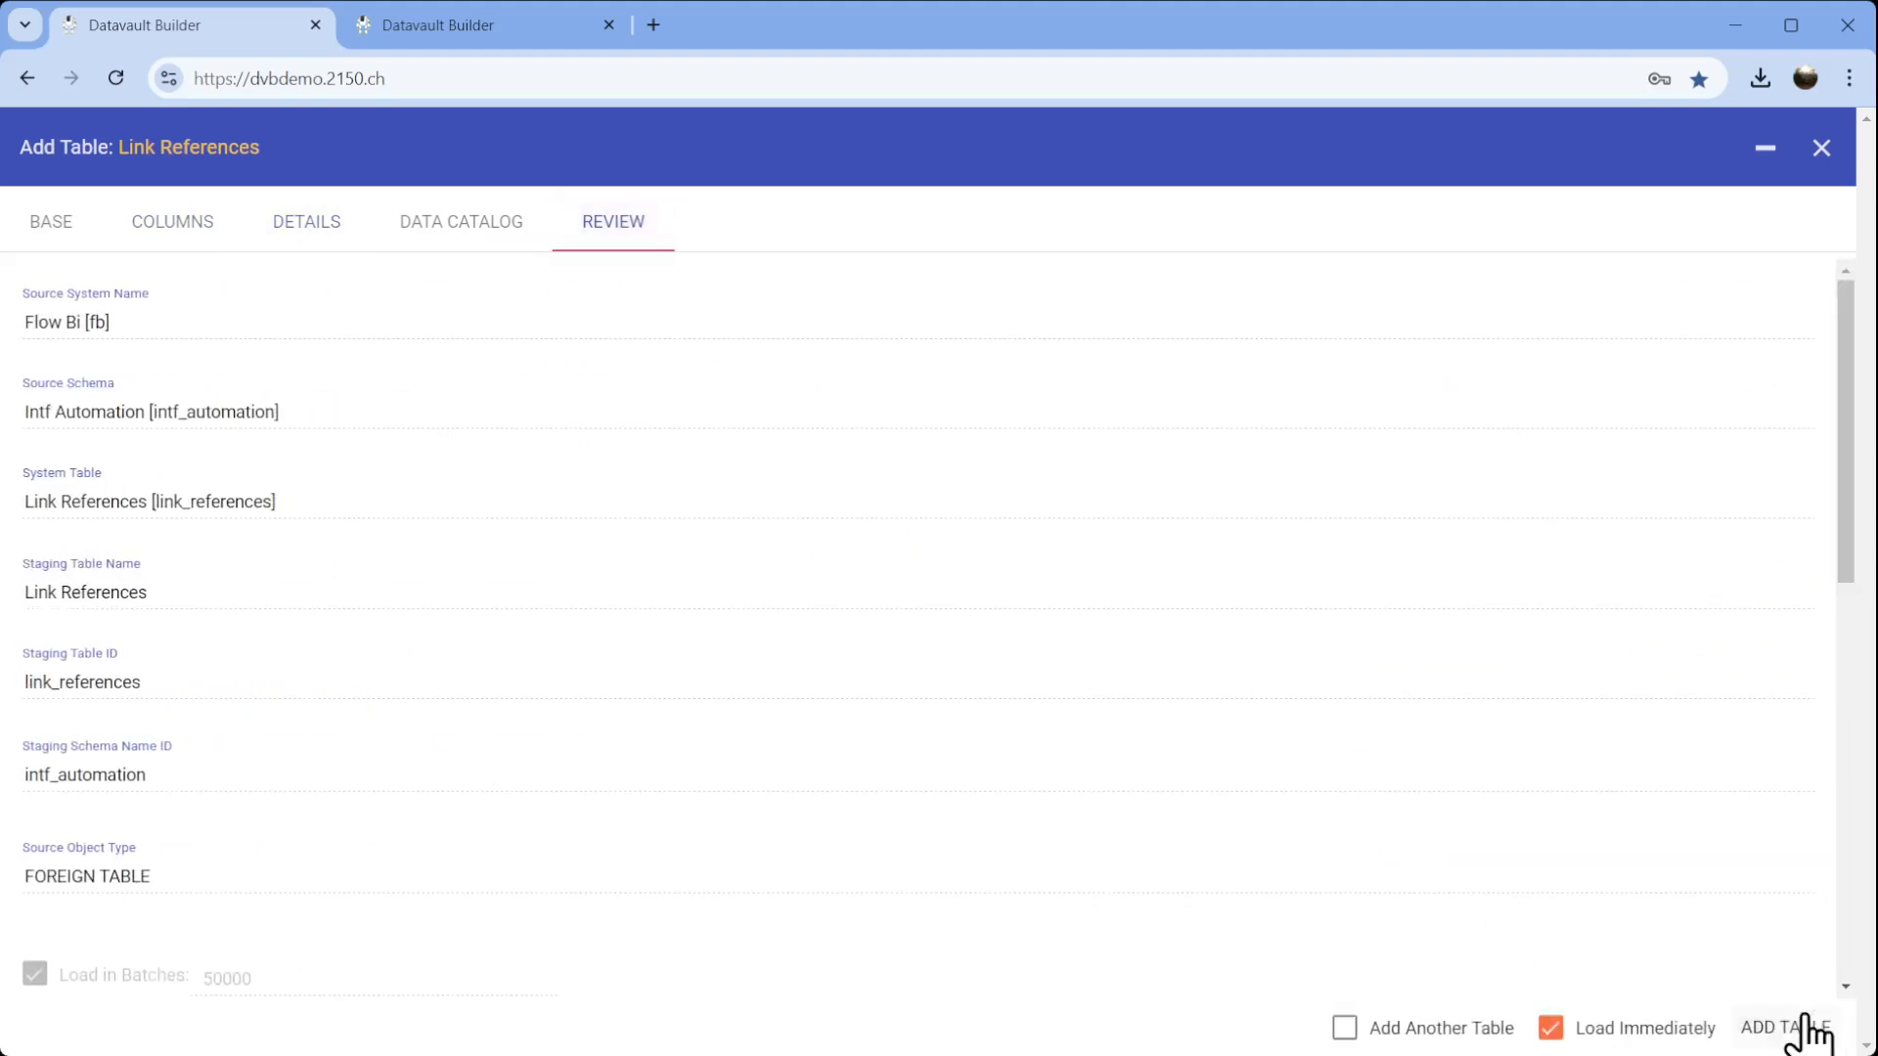
pyautogui.click(1800, 1027)
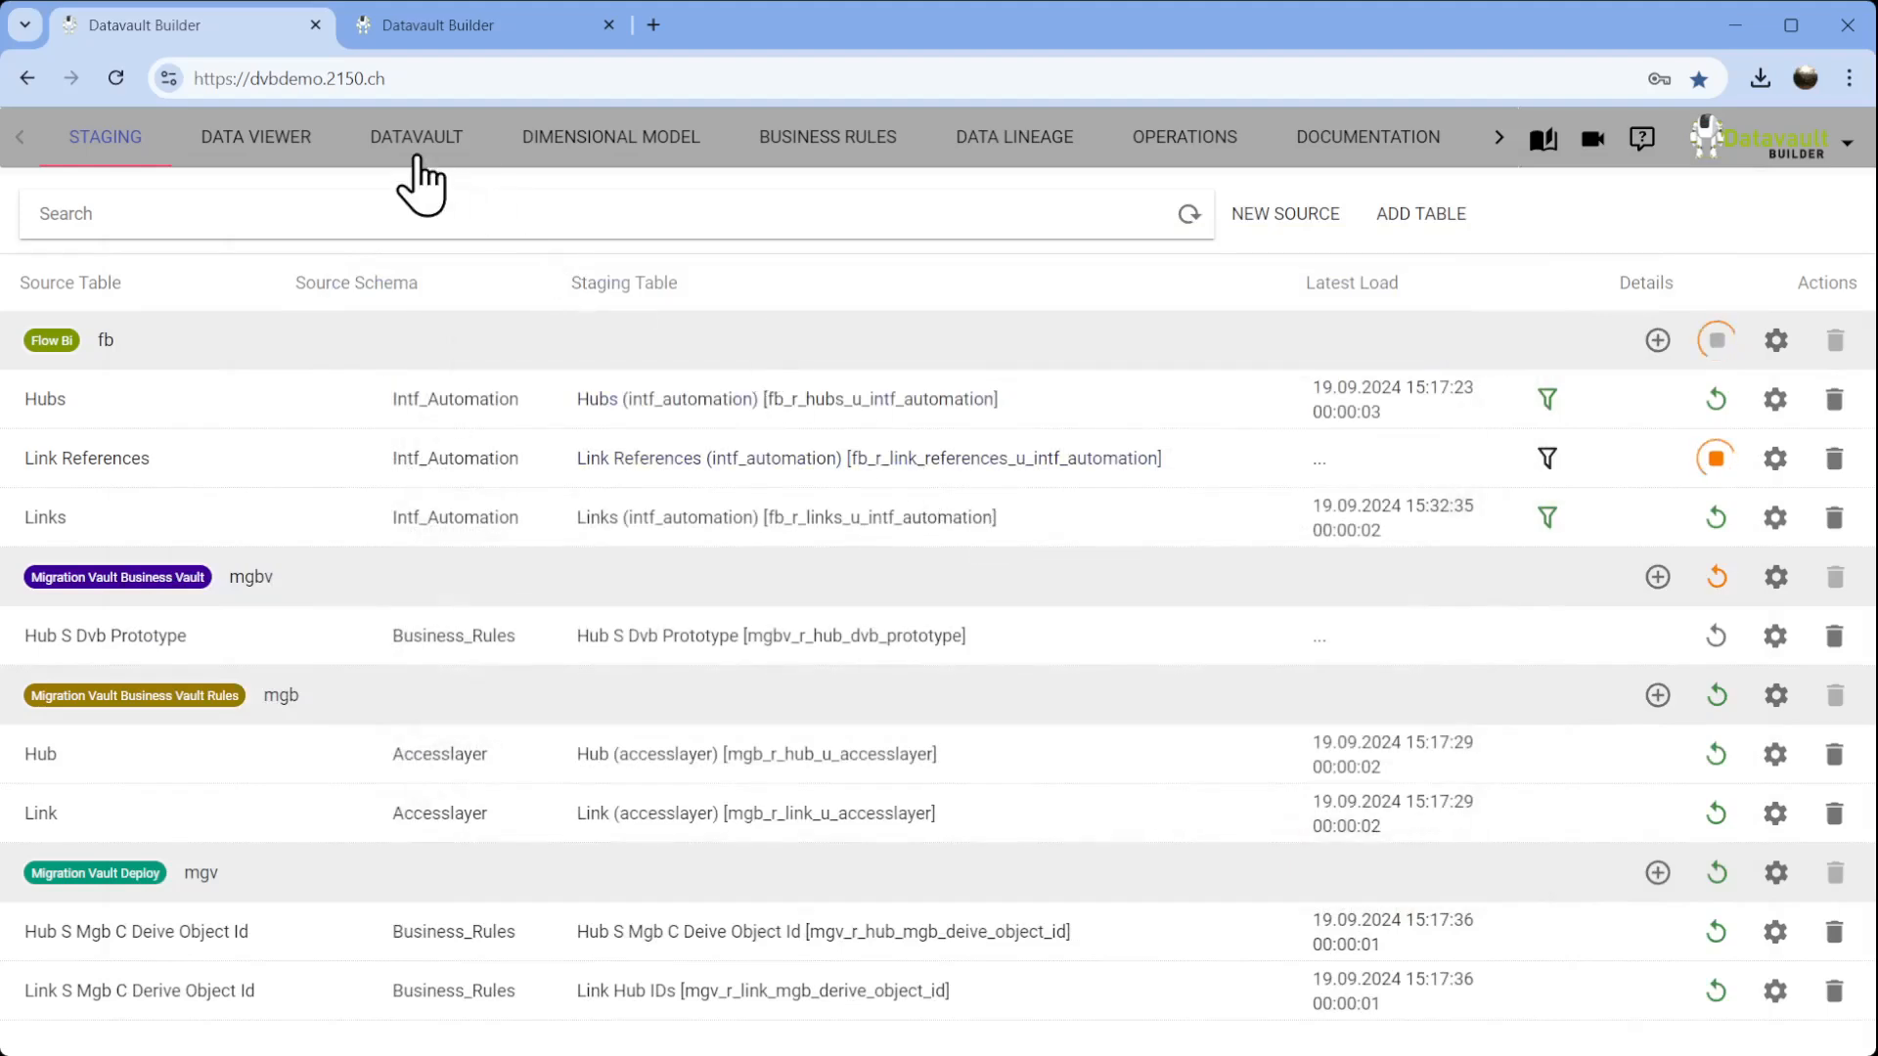
pyautogui.click(415, 142)
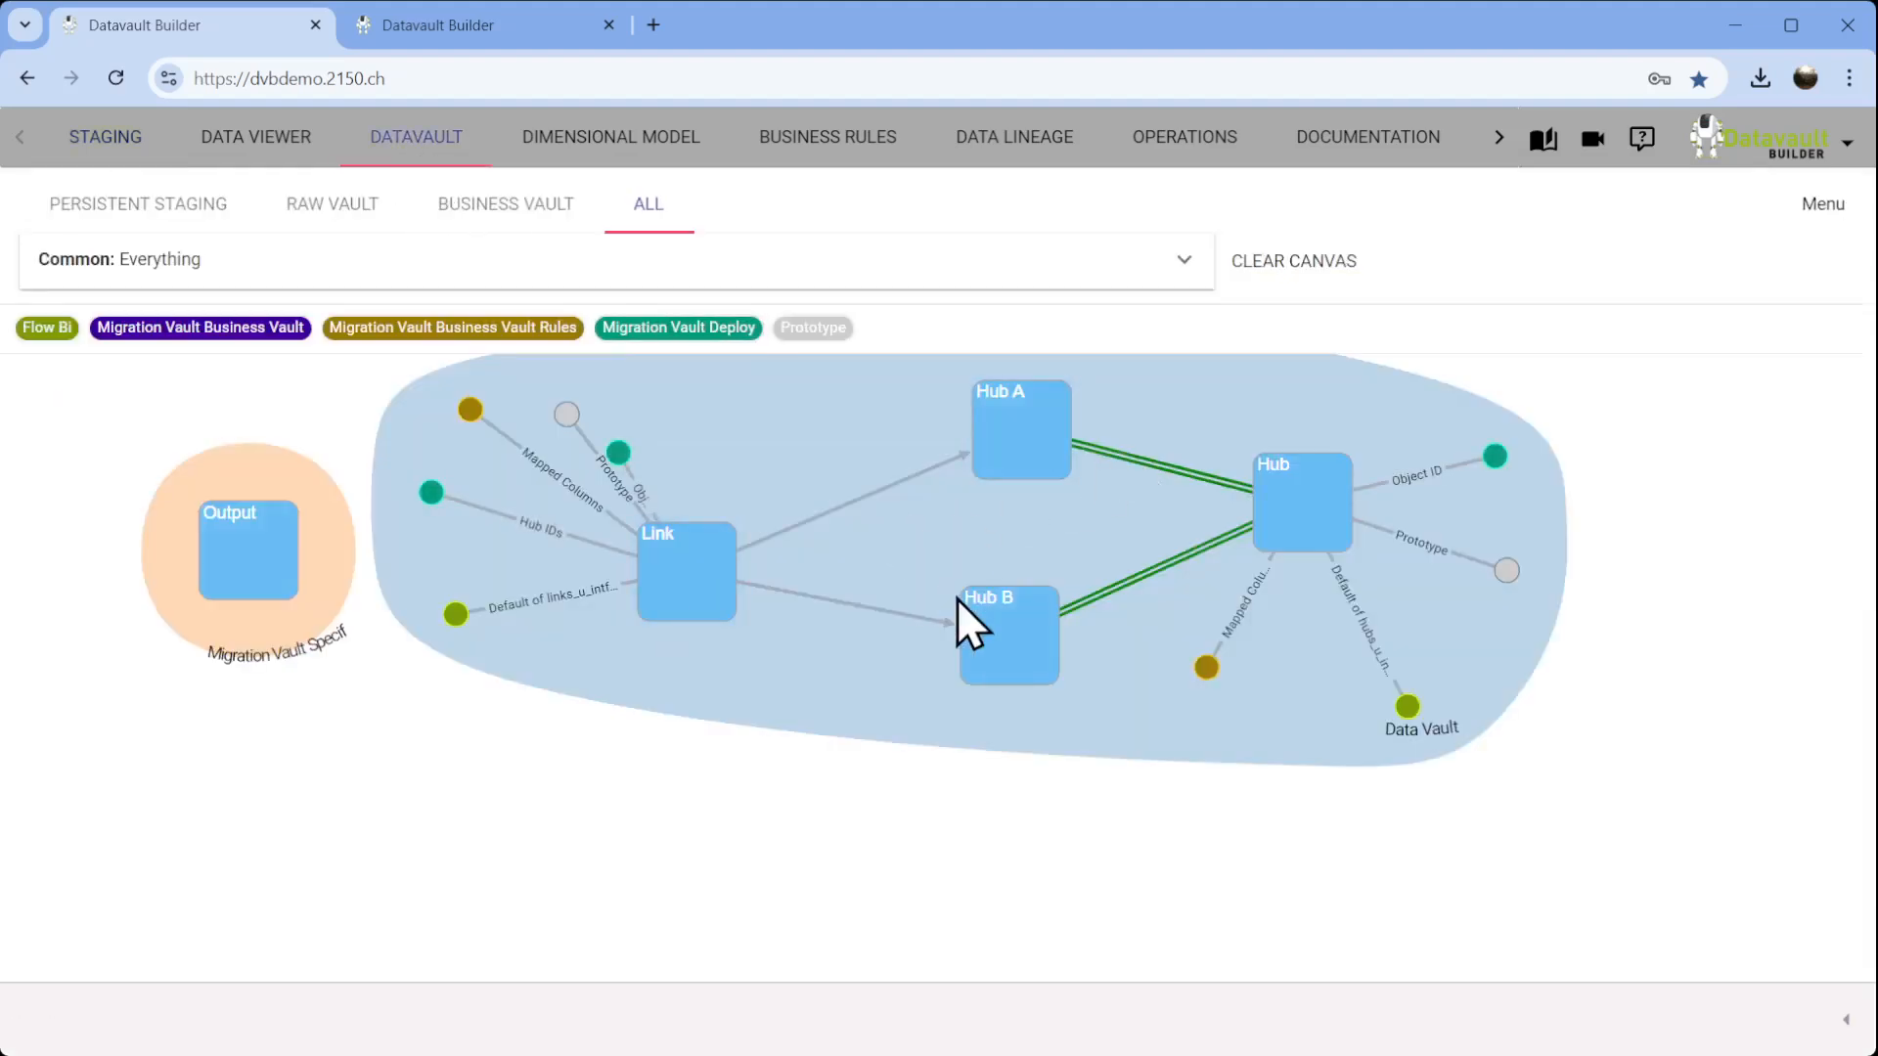
pyautogui.rightClick(687, 585)
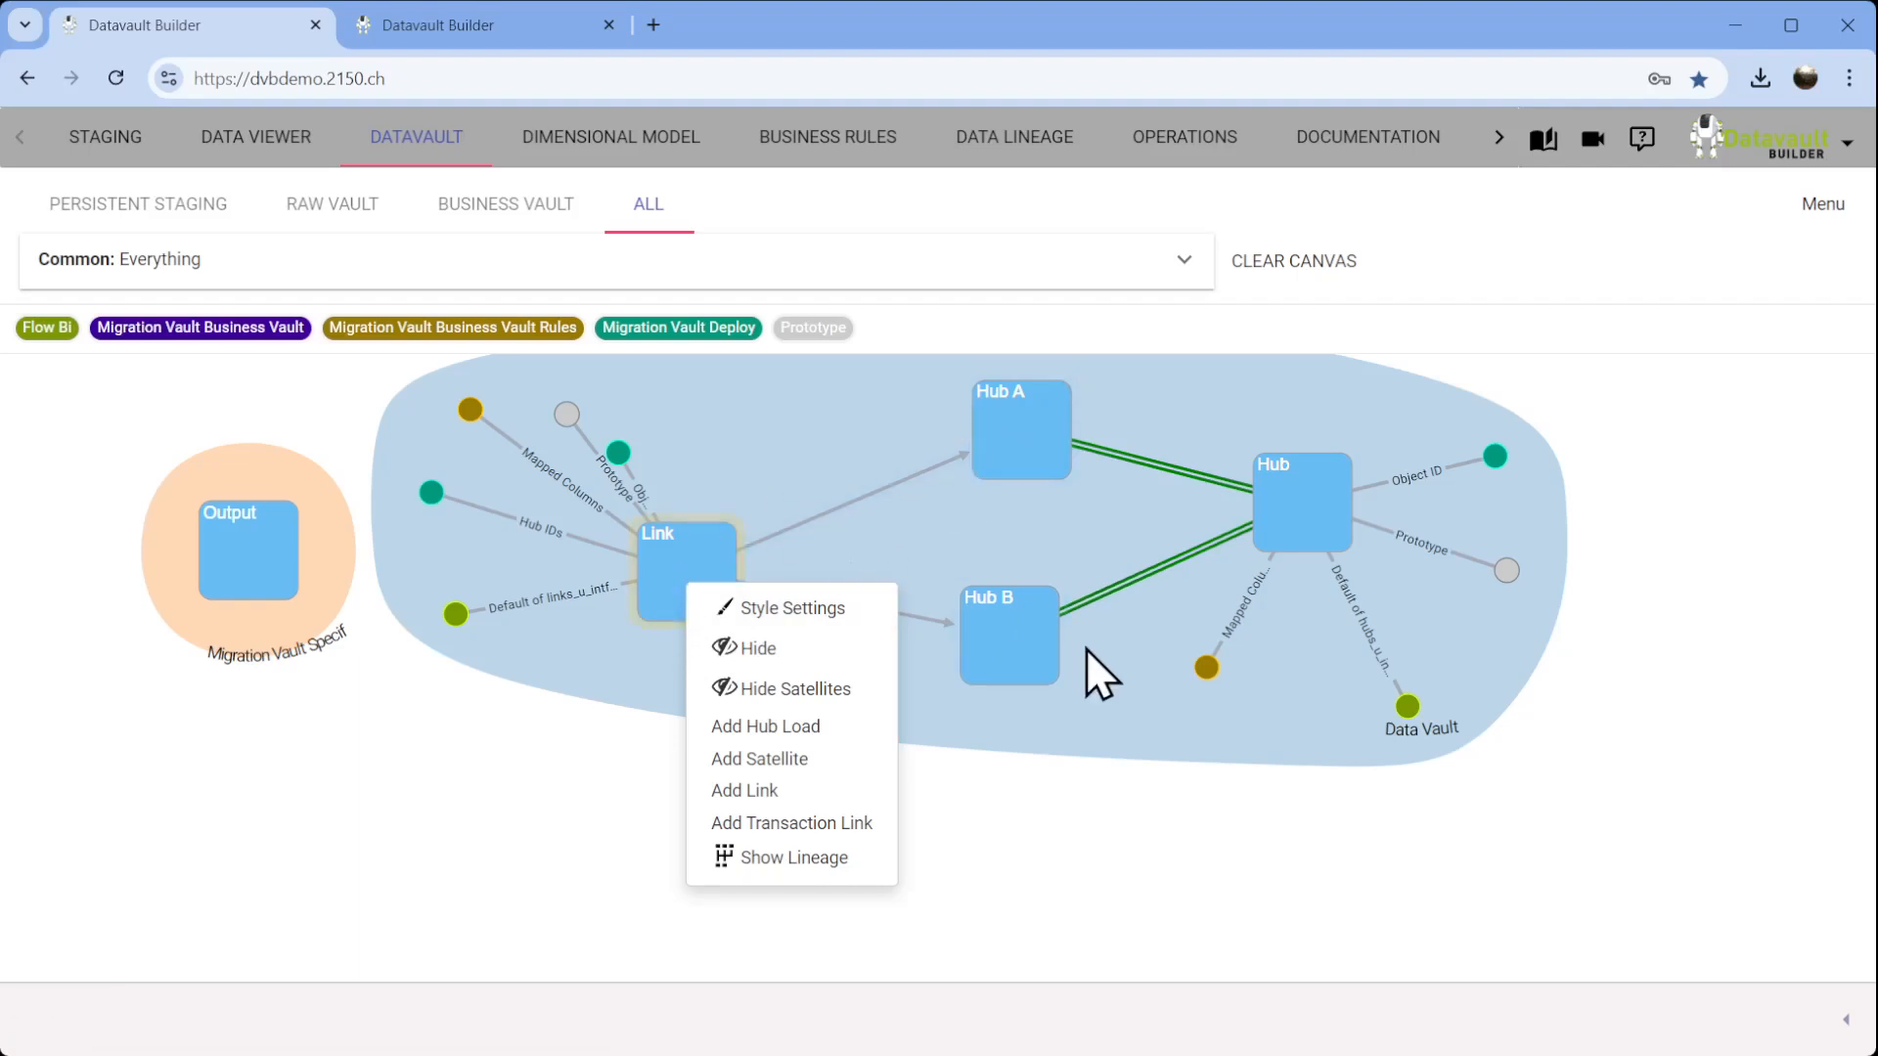
pyautogui.moveTo(1124, 848); pyautogui.dragTo(1011, 914)
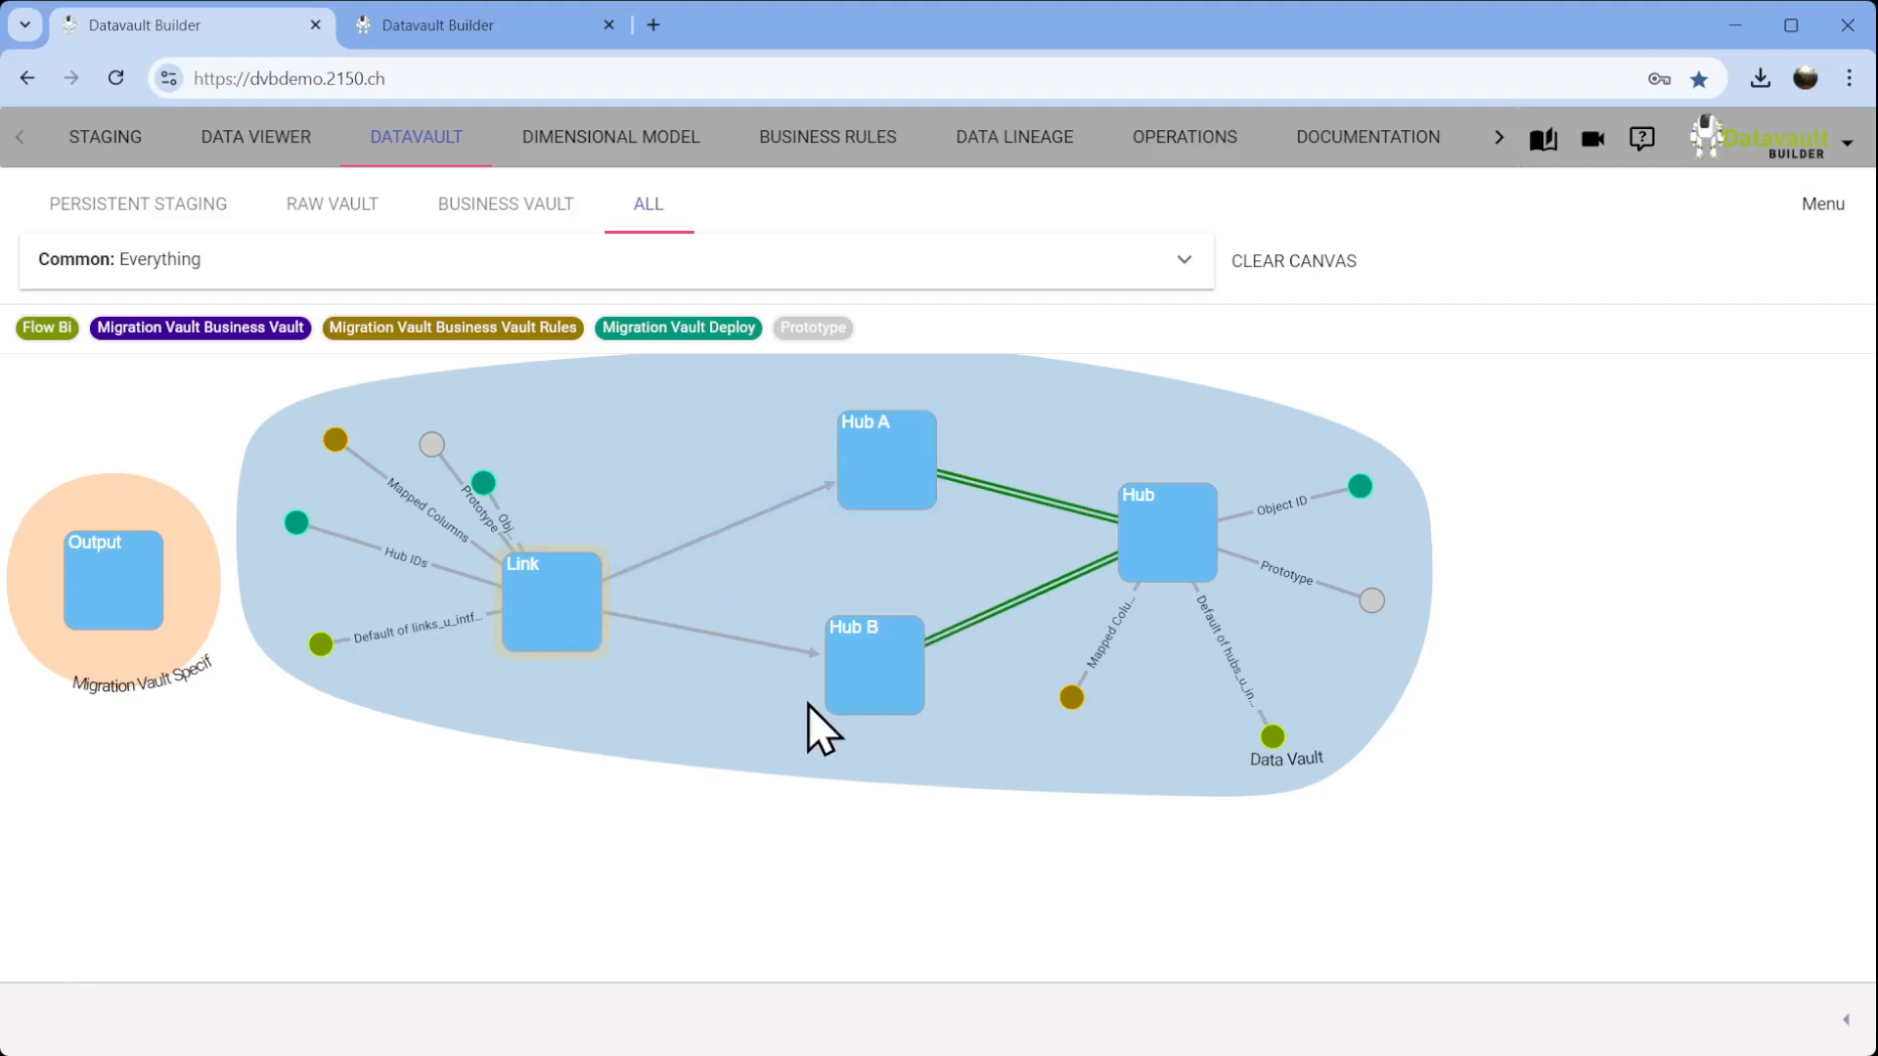
# Rename the Link References staging table as Link References Hub A.
pyautogui.click(125, 156)
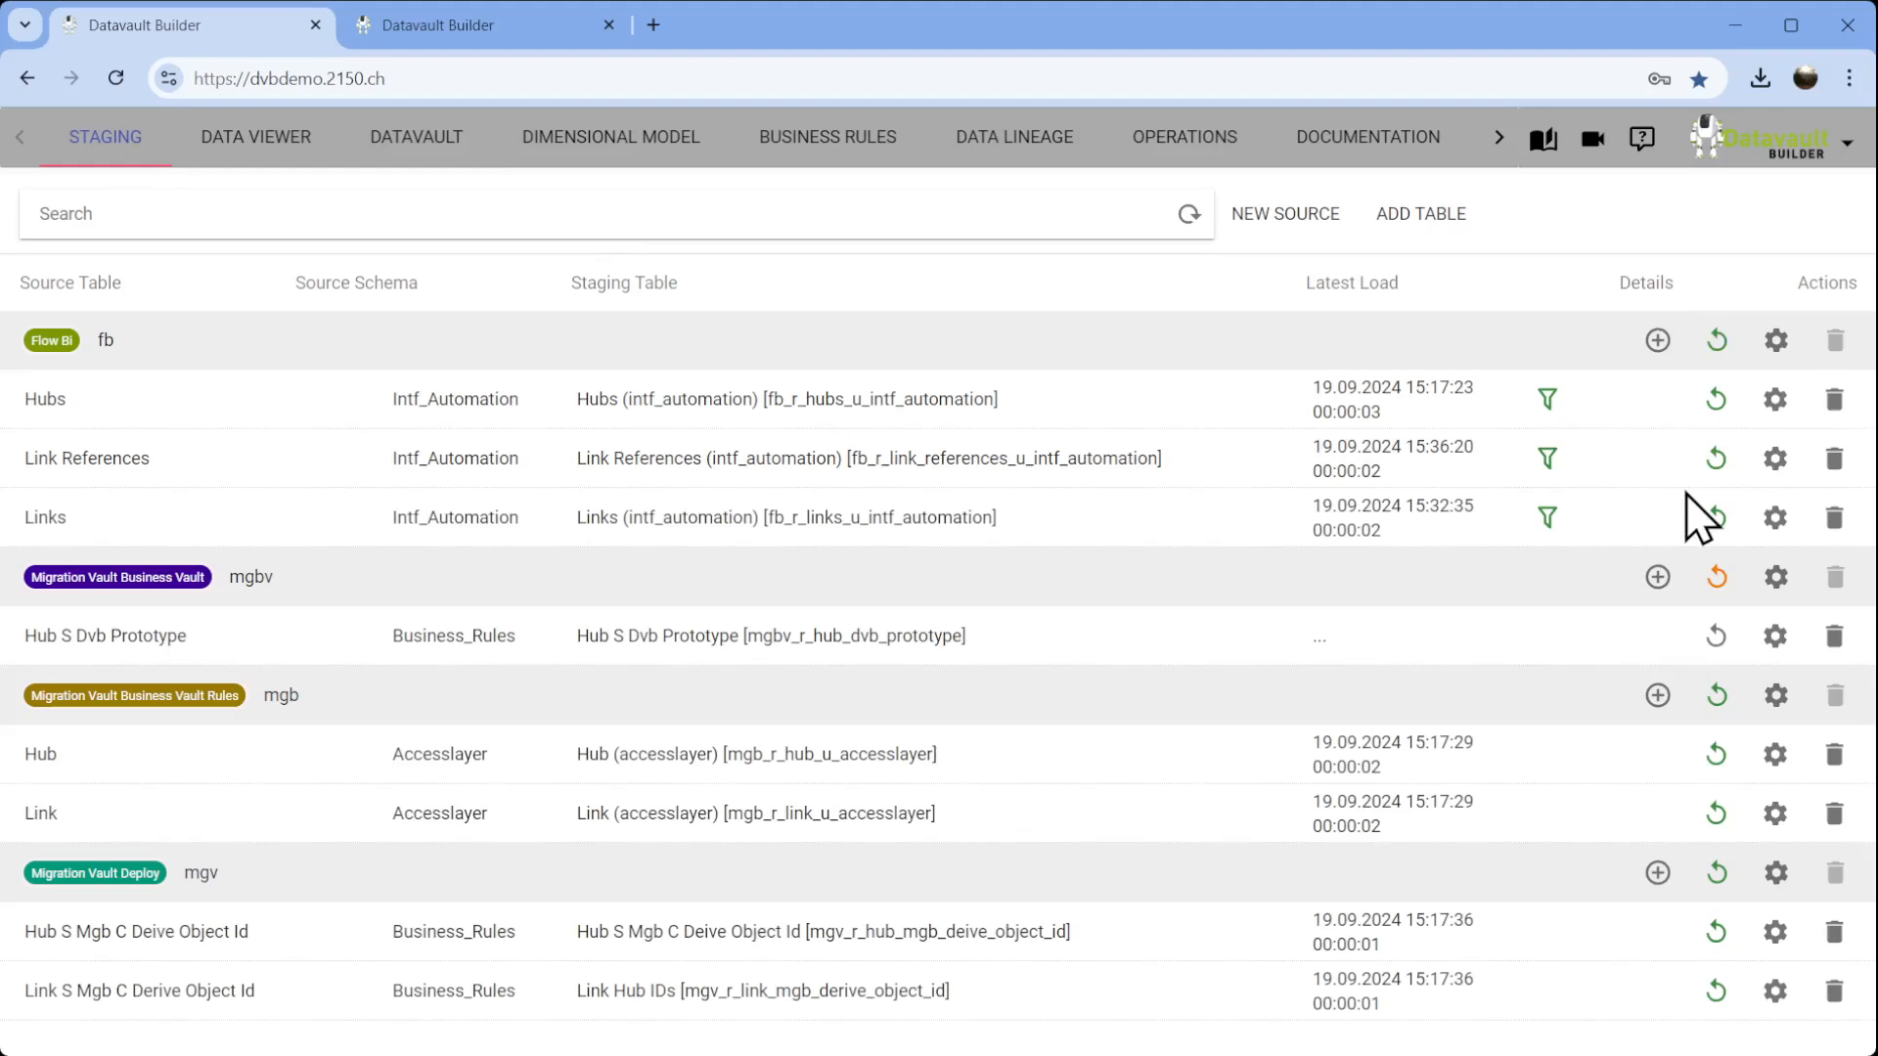
pyautogui.click(1775, 460)
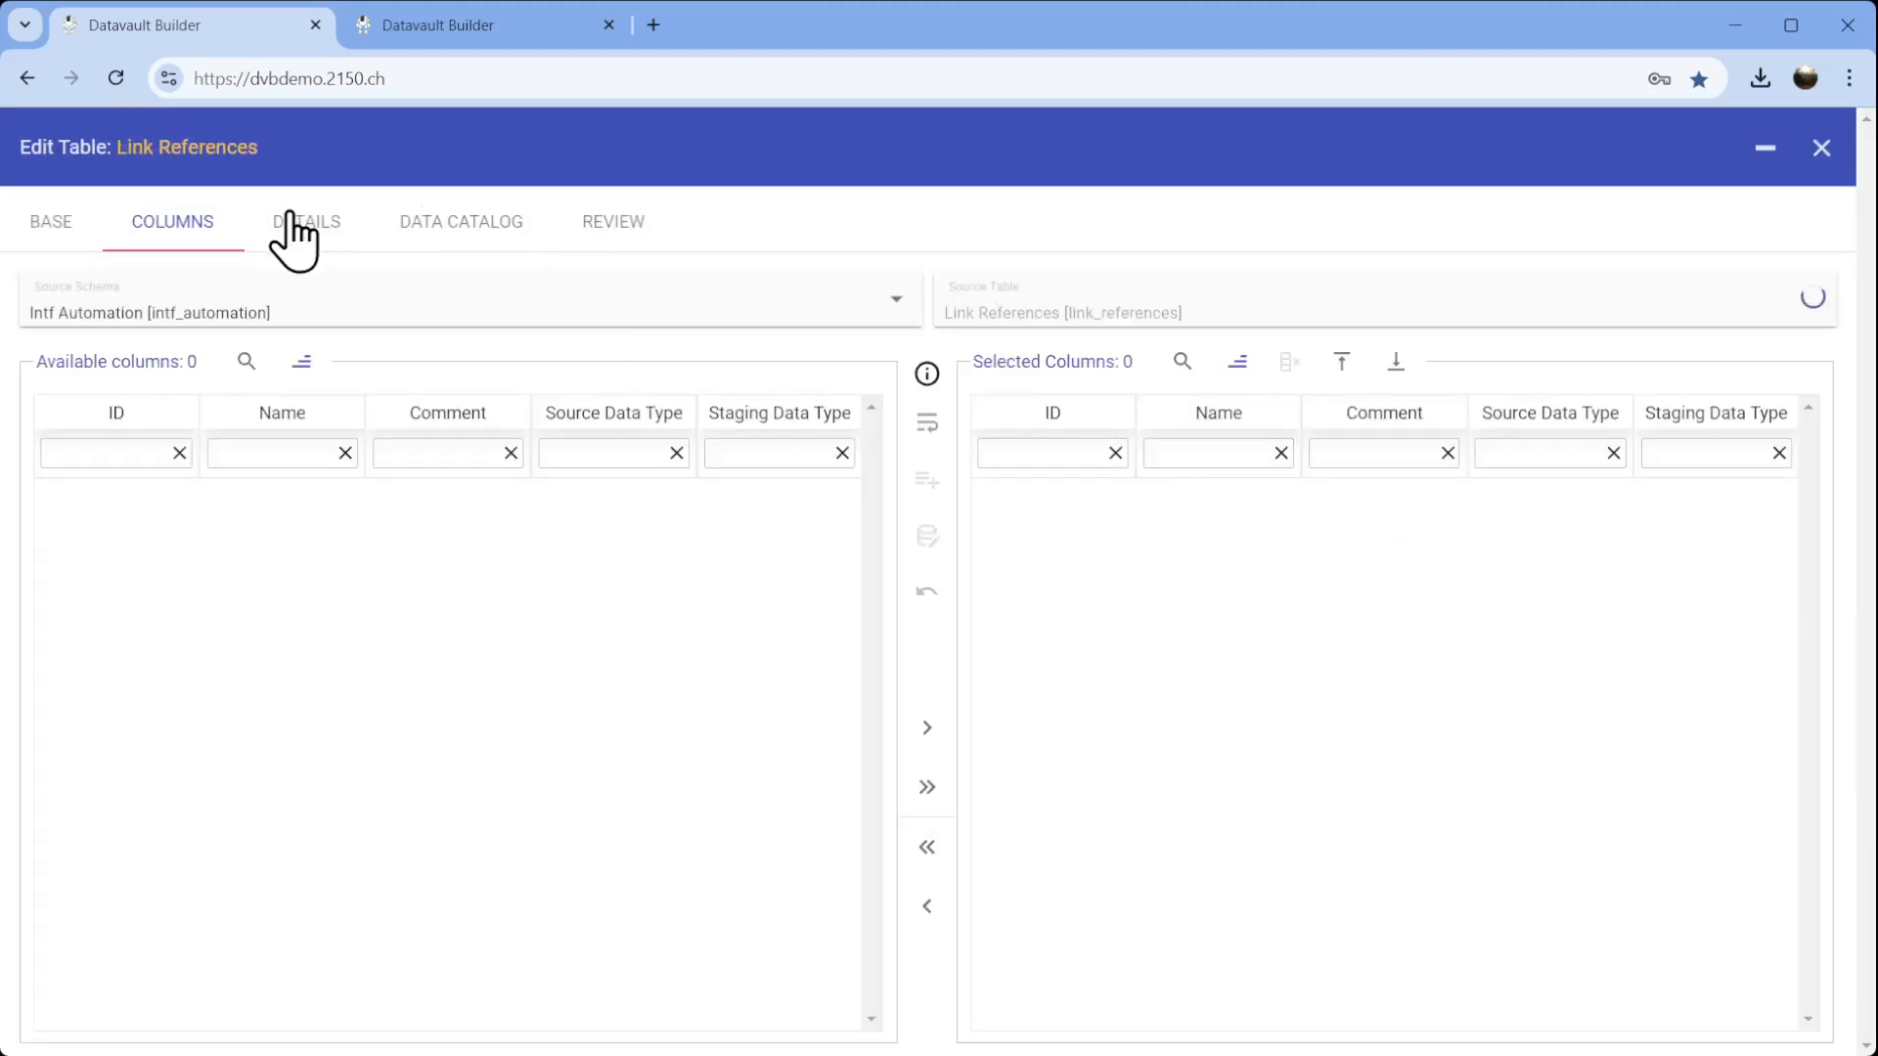
pyautogui.click(280, 217)
pyautogui.click(226, 328)
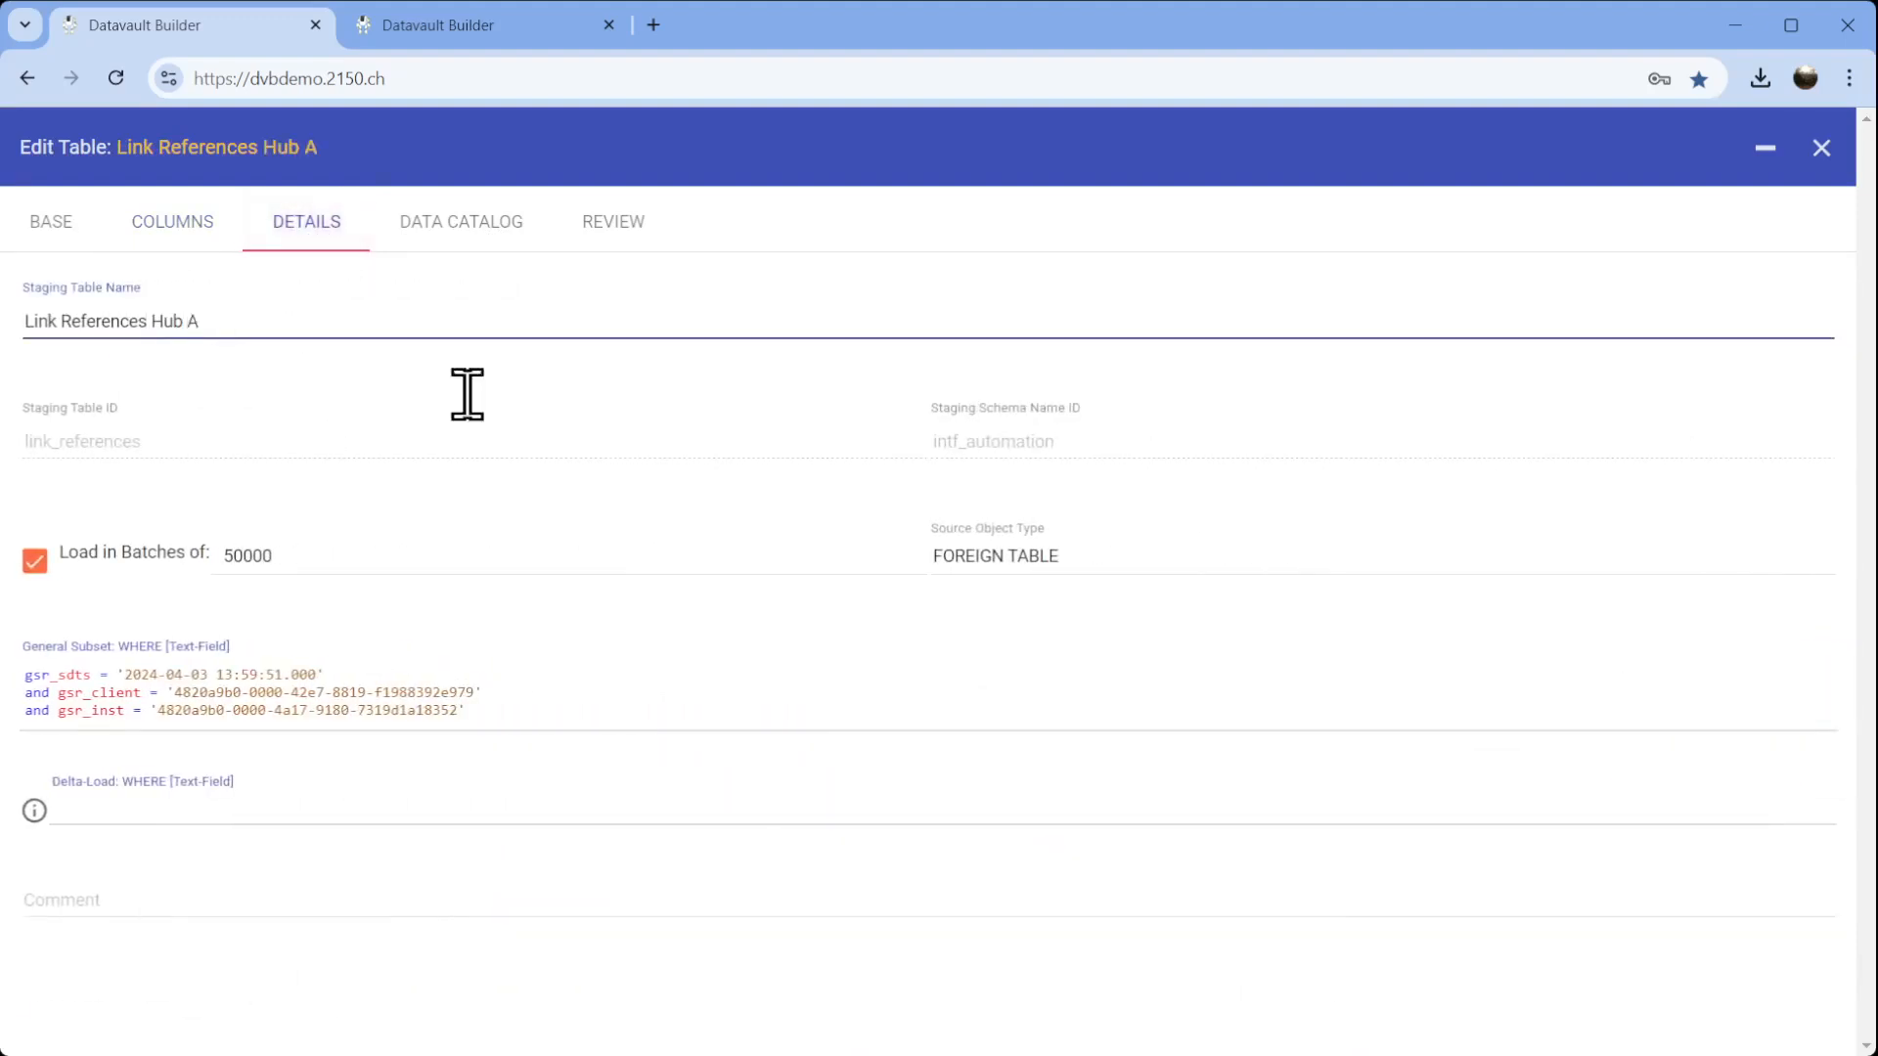
# Extend the table's general subset filter with an additional "and" condition on ordinal, and save the table with immediate loading.
pyautogui.click(539, 712)
pyautogui.press('Return')
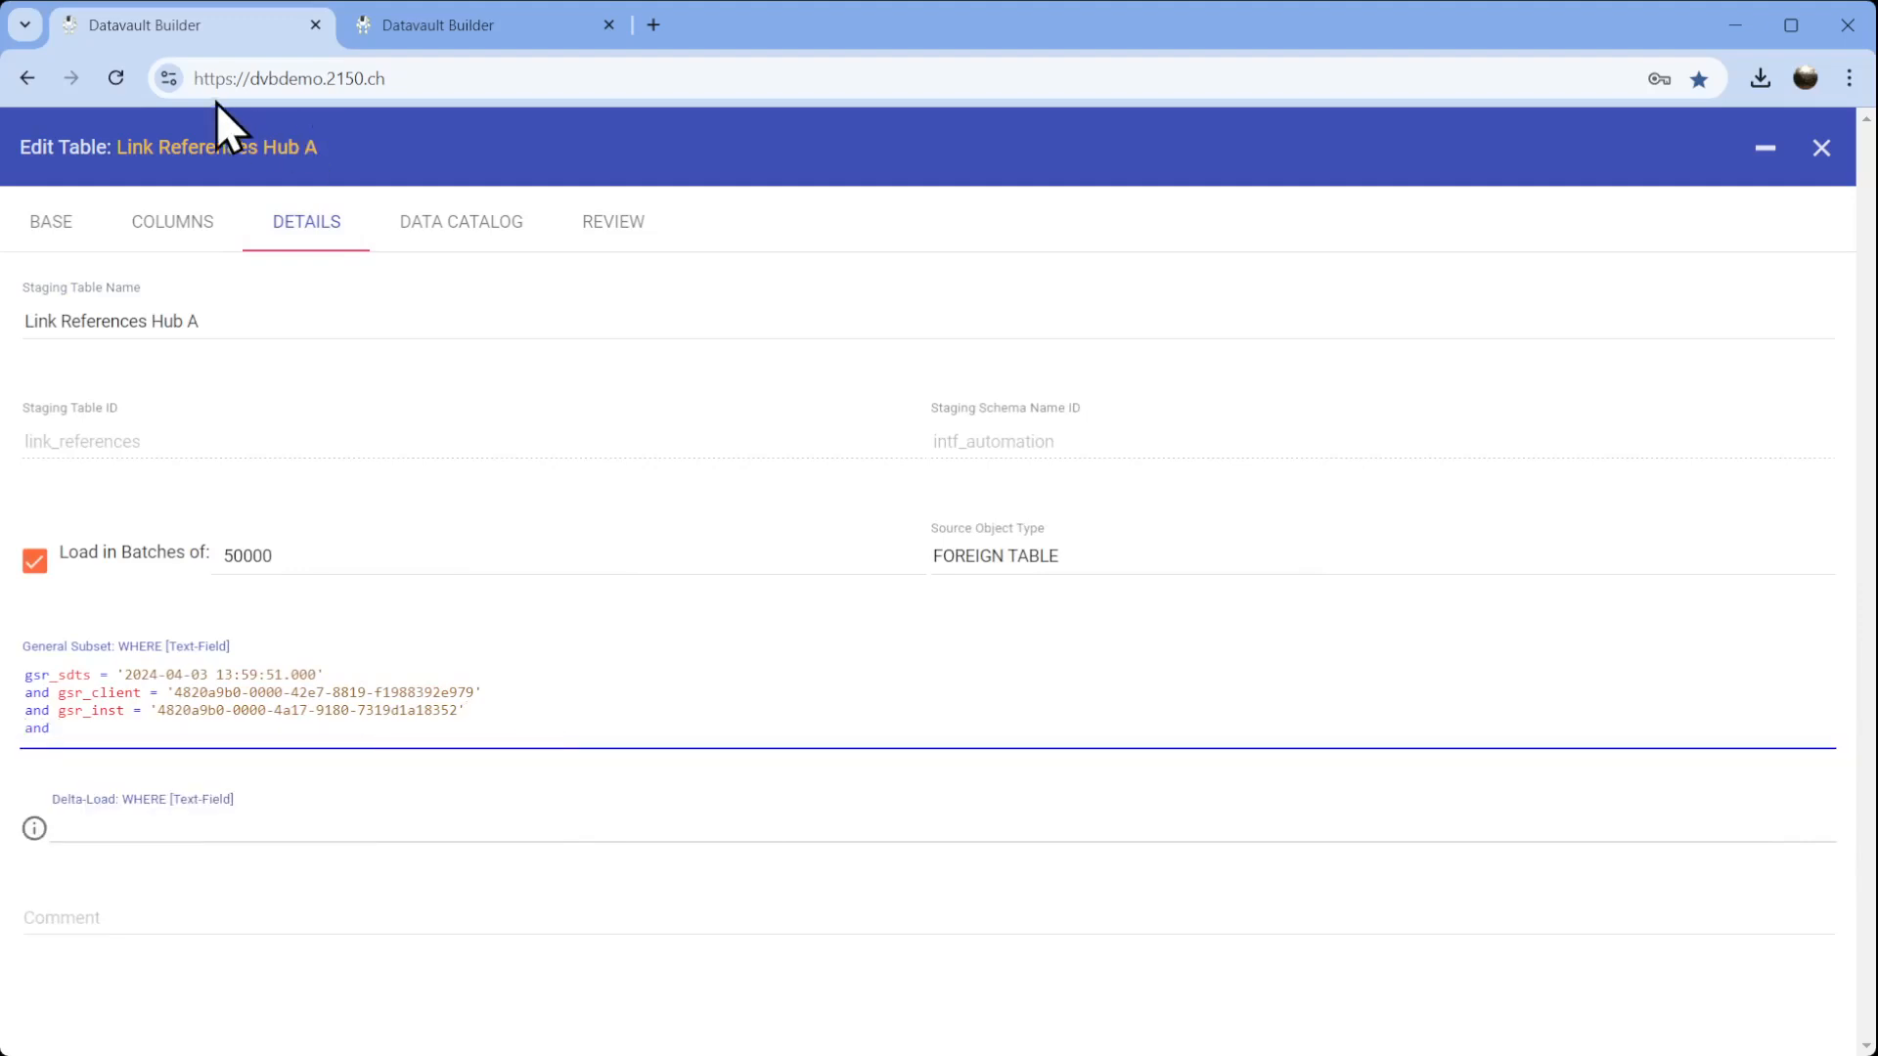
pyautogui.click(185, 225)
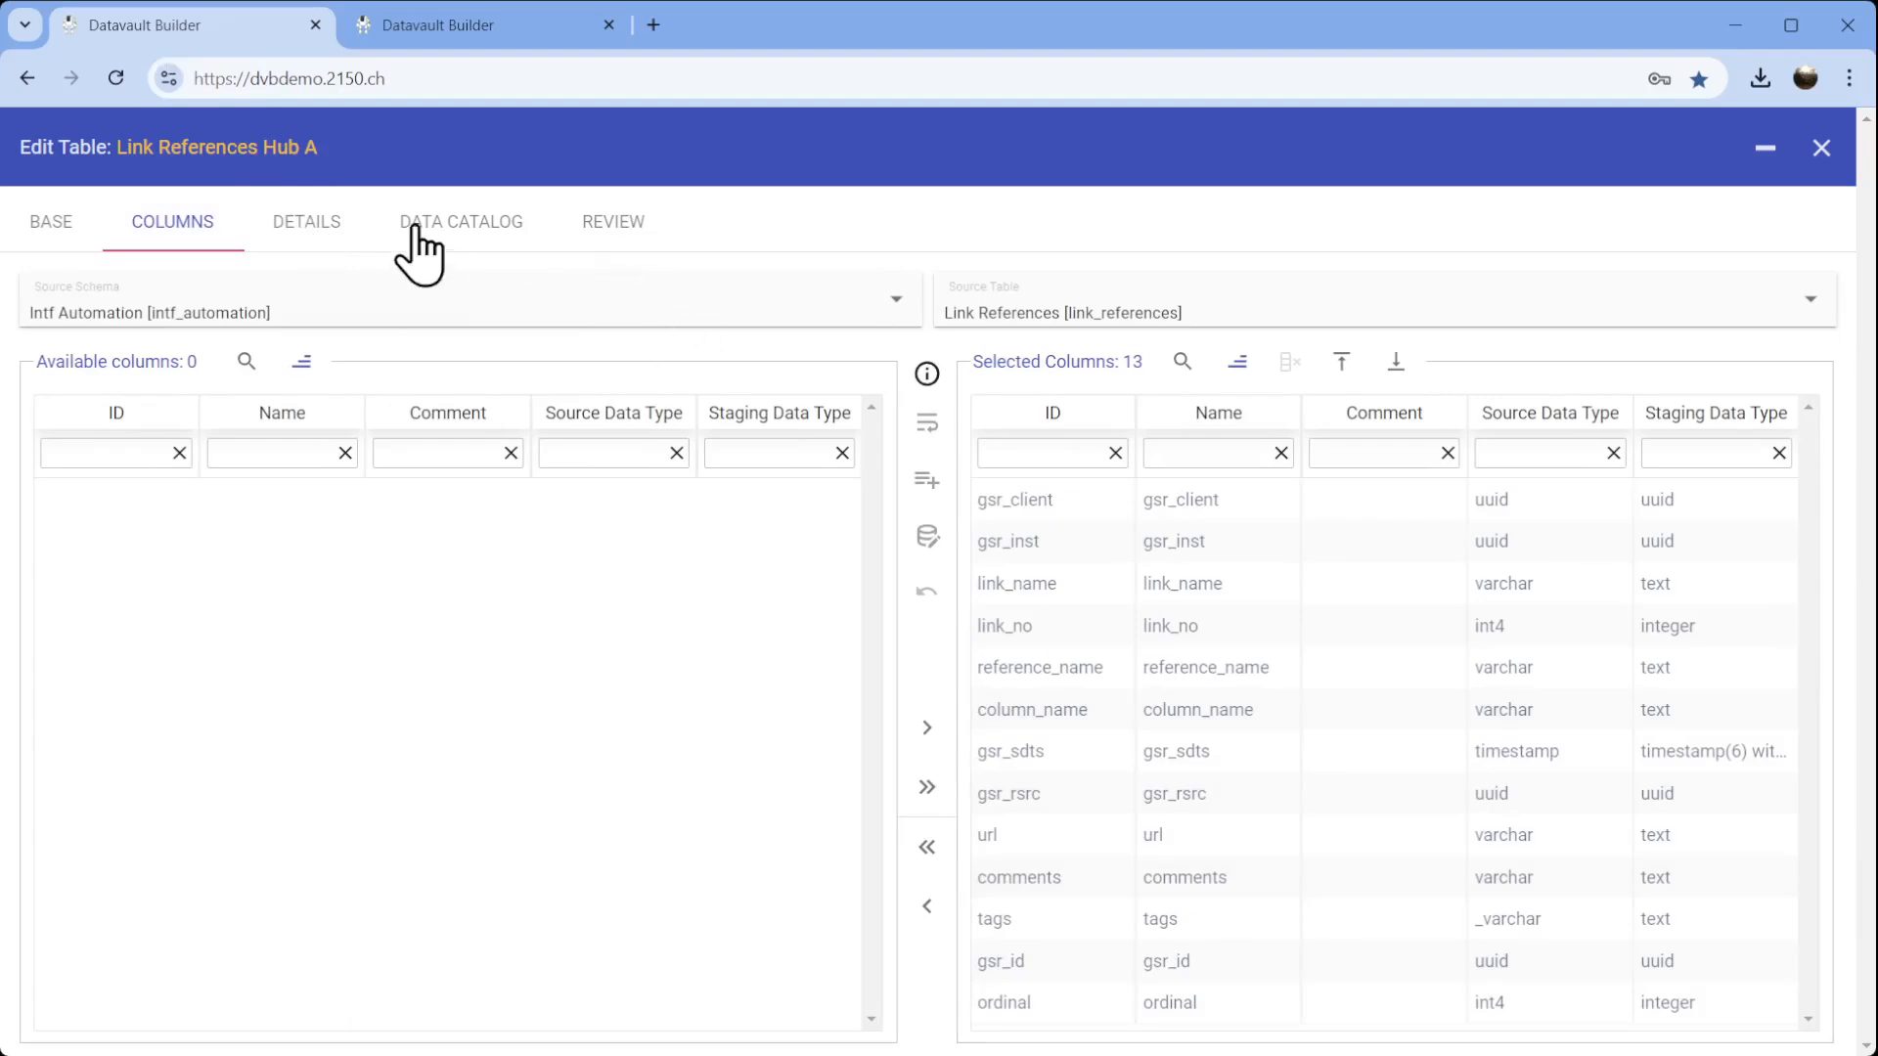
pyautogui.click(309, 230)
pyautogui.click(287, 736)
pyautogui.write('ordinal =')
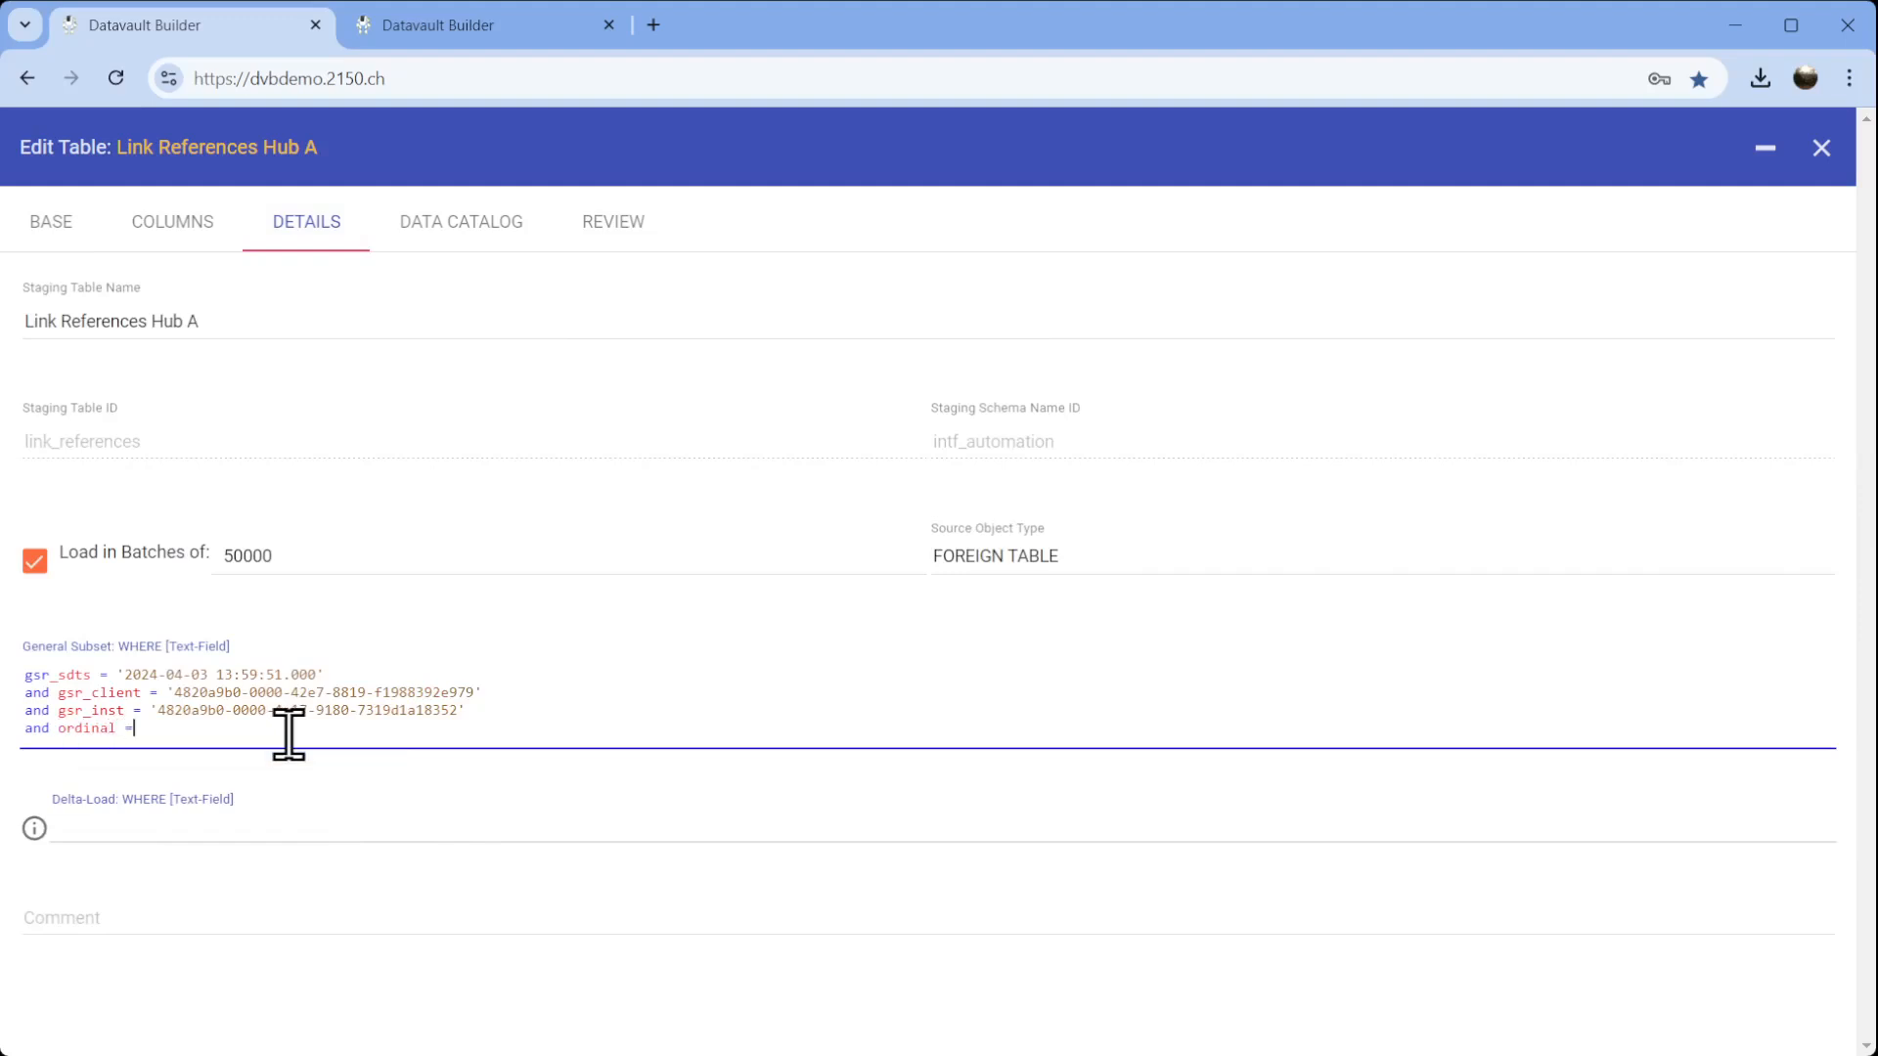
pyautogui.click(606, 230)
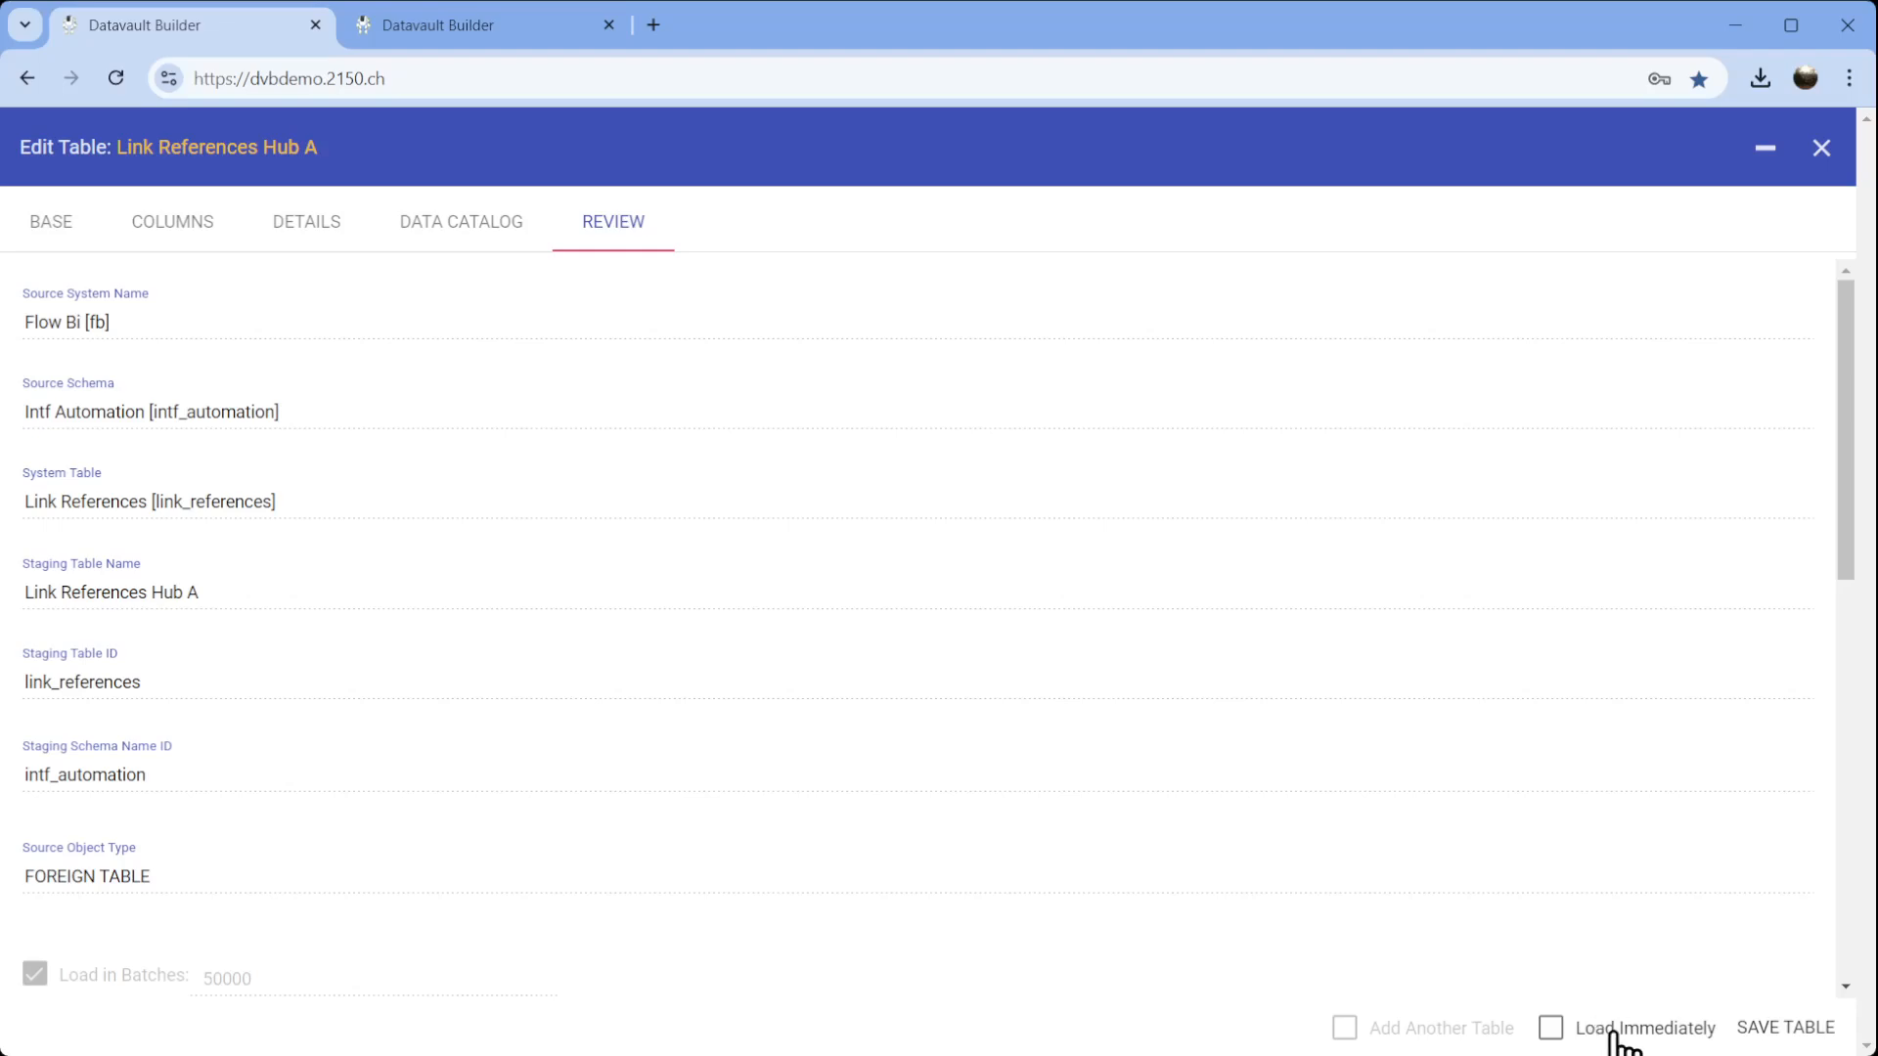
pyautogui.click(1612, 1032)
pyautogui.click(1763, 1037)
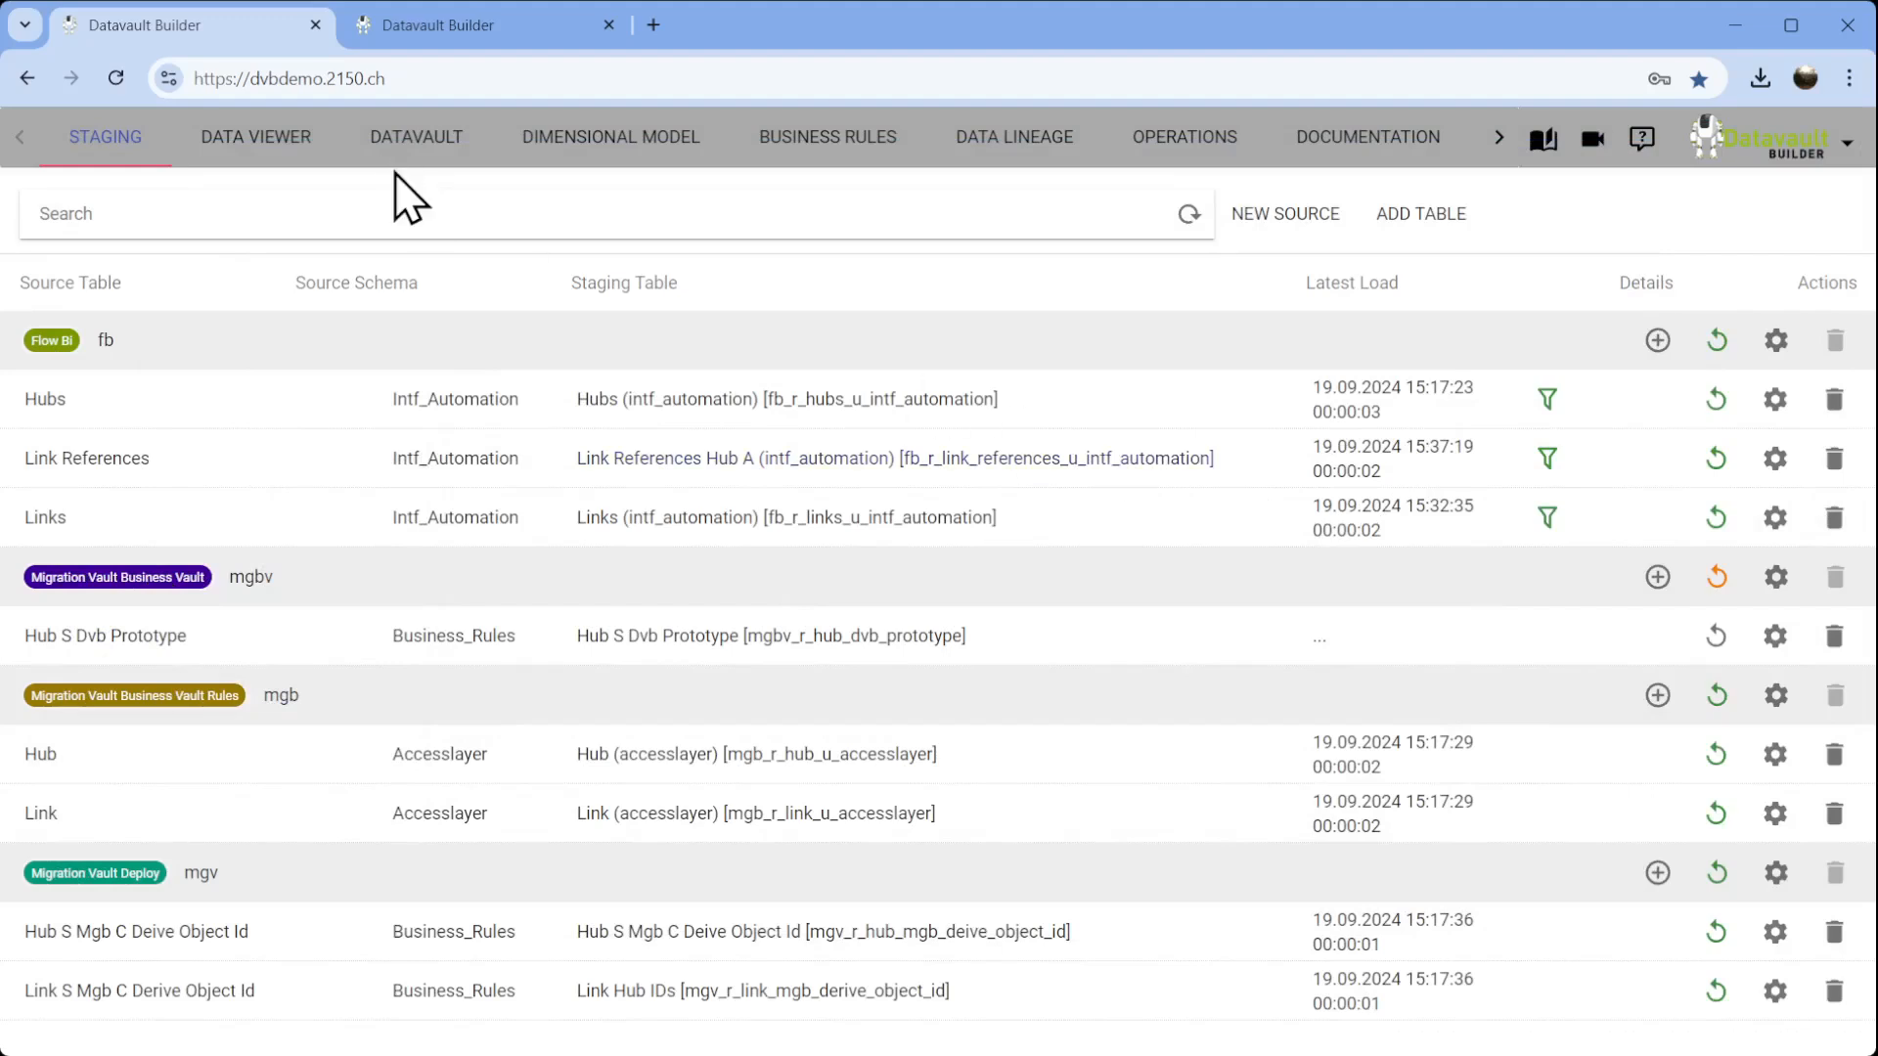
# Start a new hub load for the Link hub from the Flow Bi source table Link References Hub A.
pyautogui.click(417, 137)
pyautogui.rightClick(684, 582)
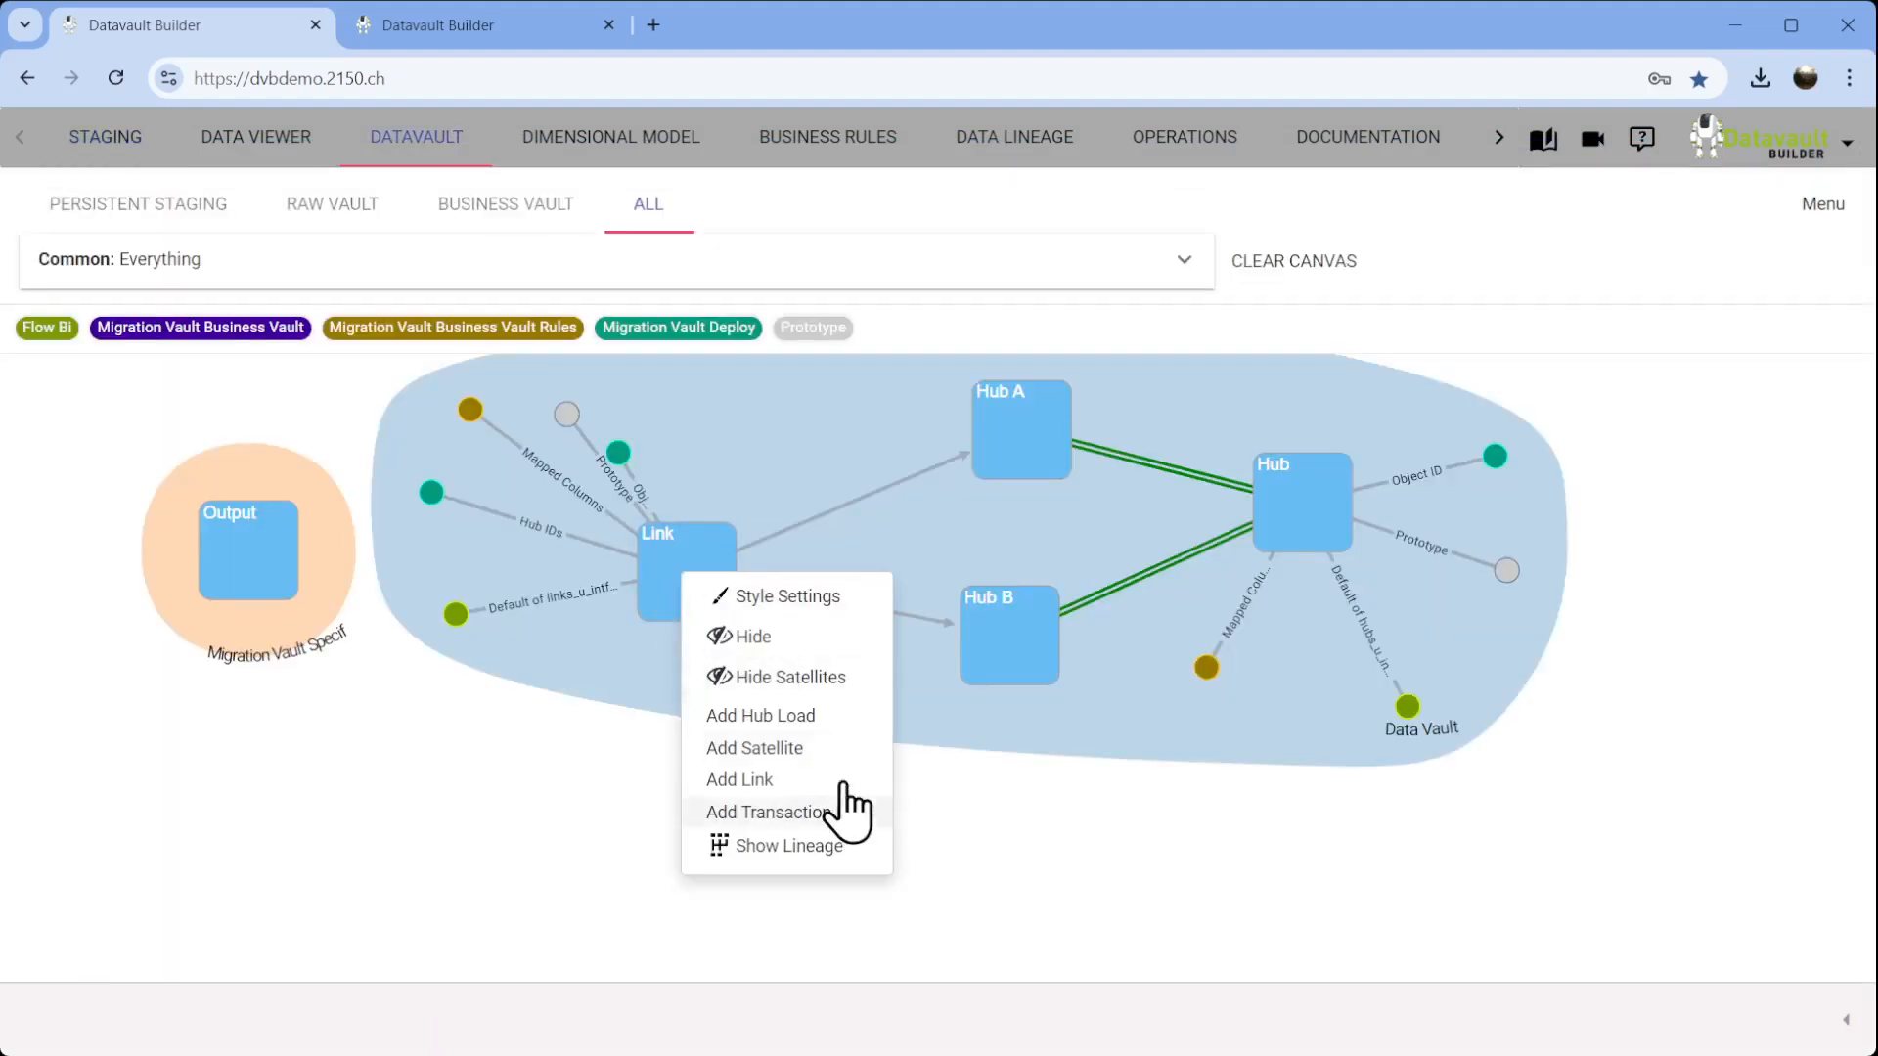
pyautogui.click(800, 722)
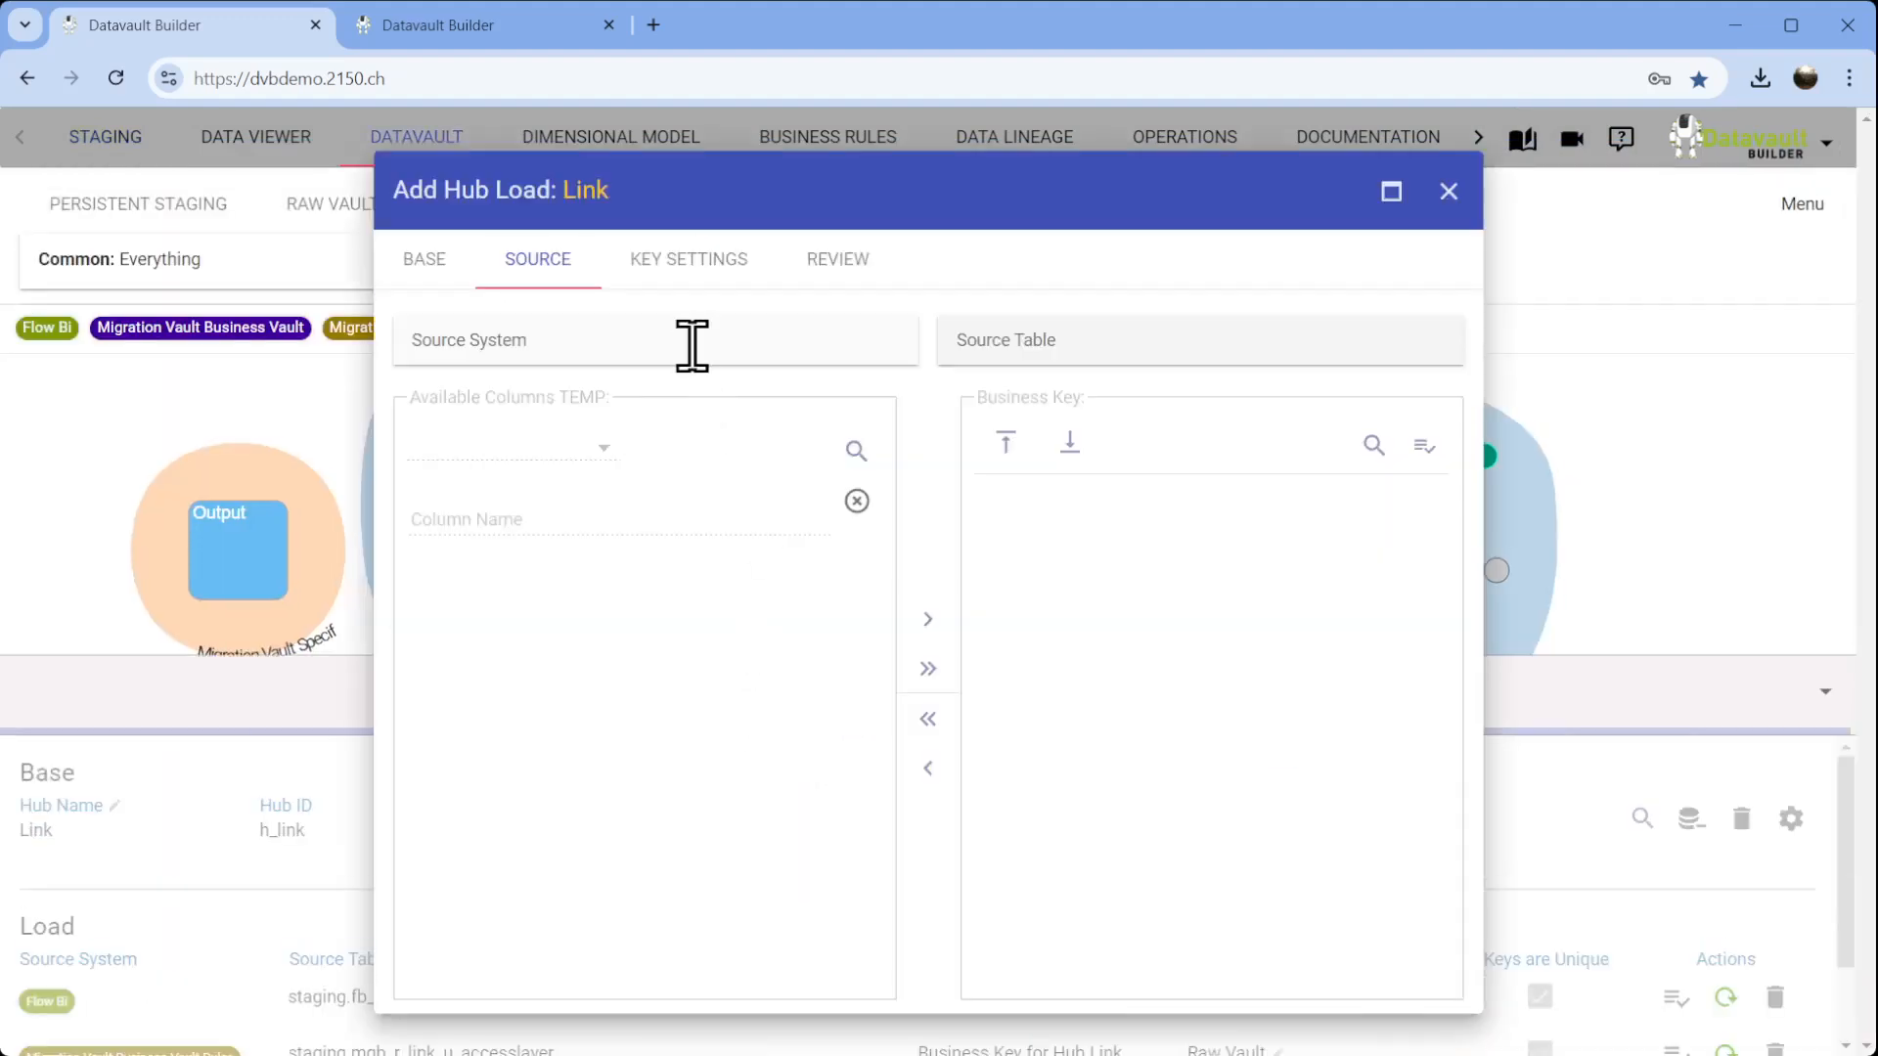
pyautogui.click(692, 345)
pyautogui.click(759, 371)
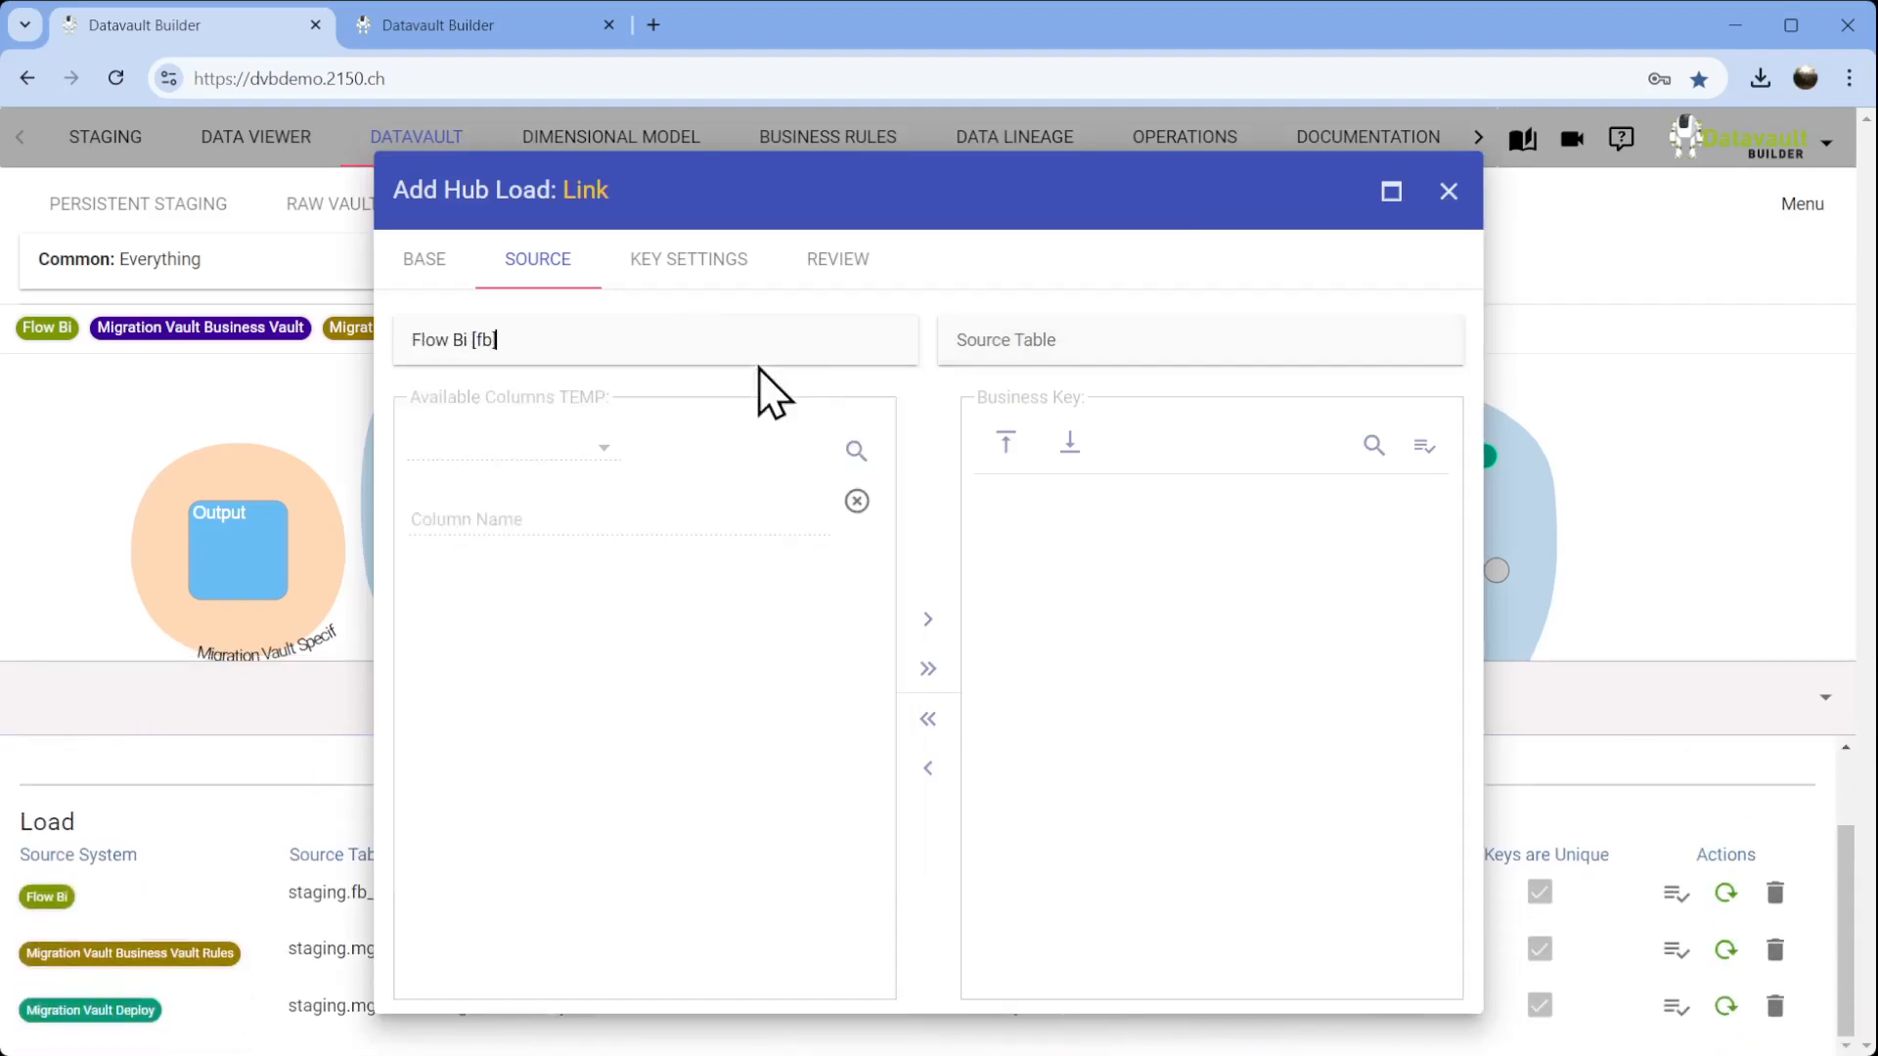
pyautogui.click(998, 343)
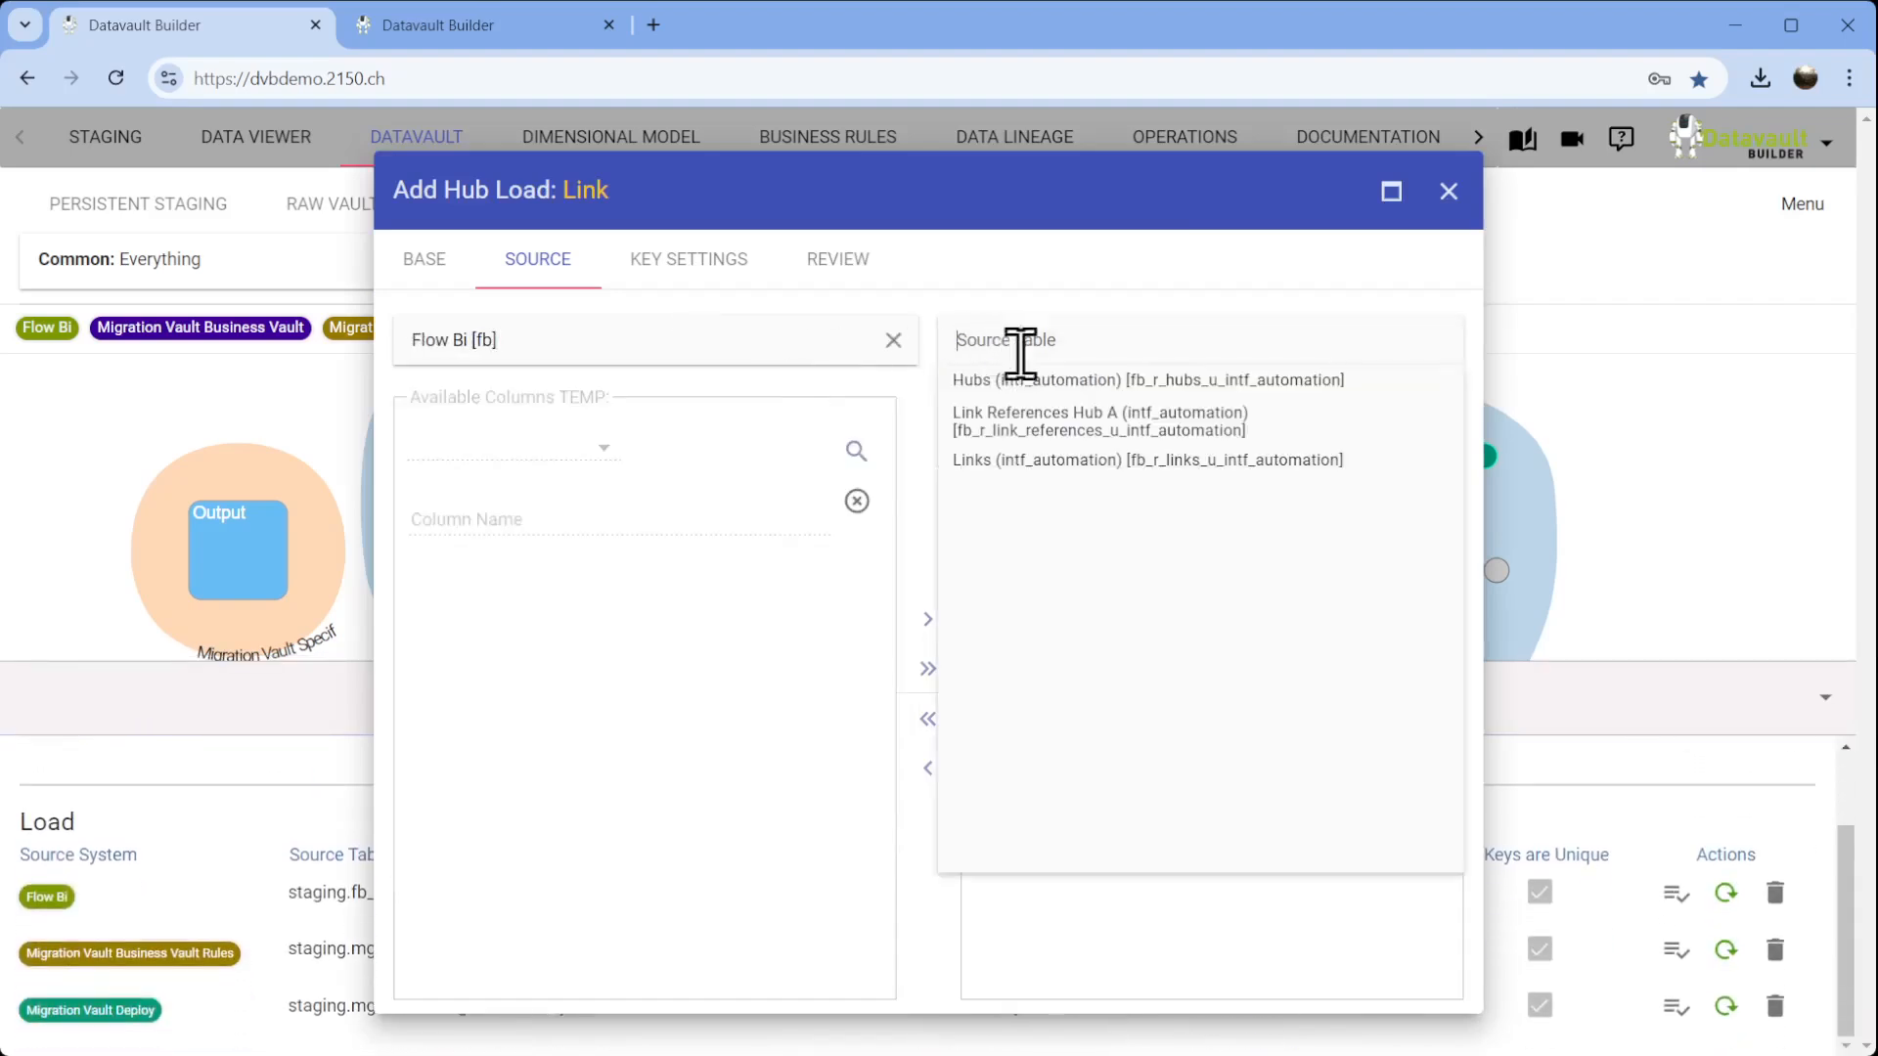
pyautogui.click(1138, 430)
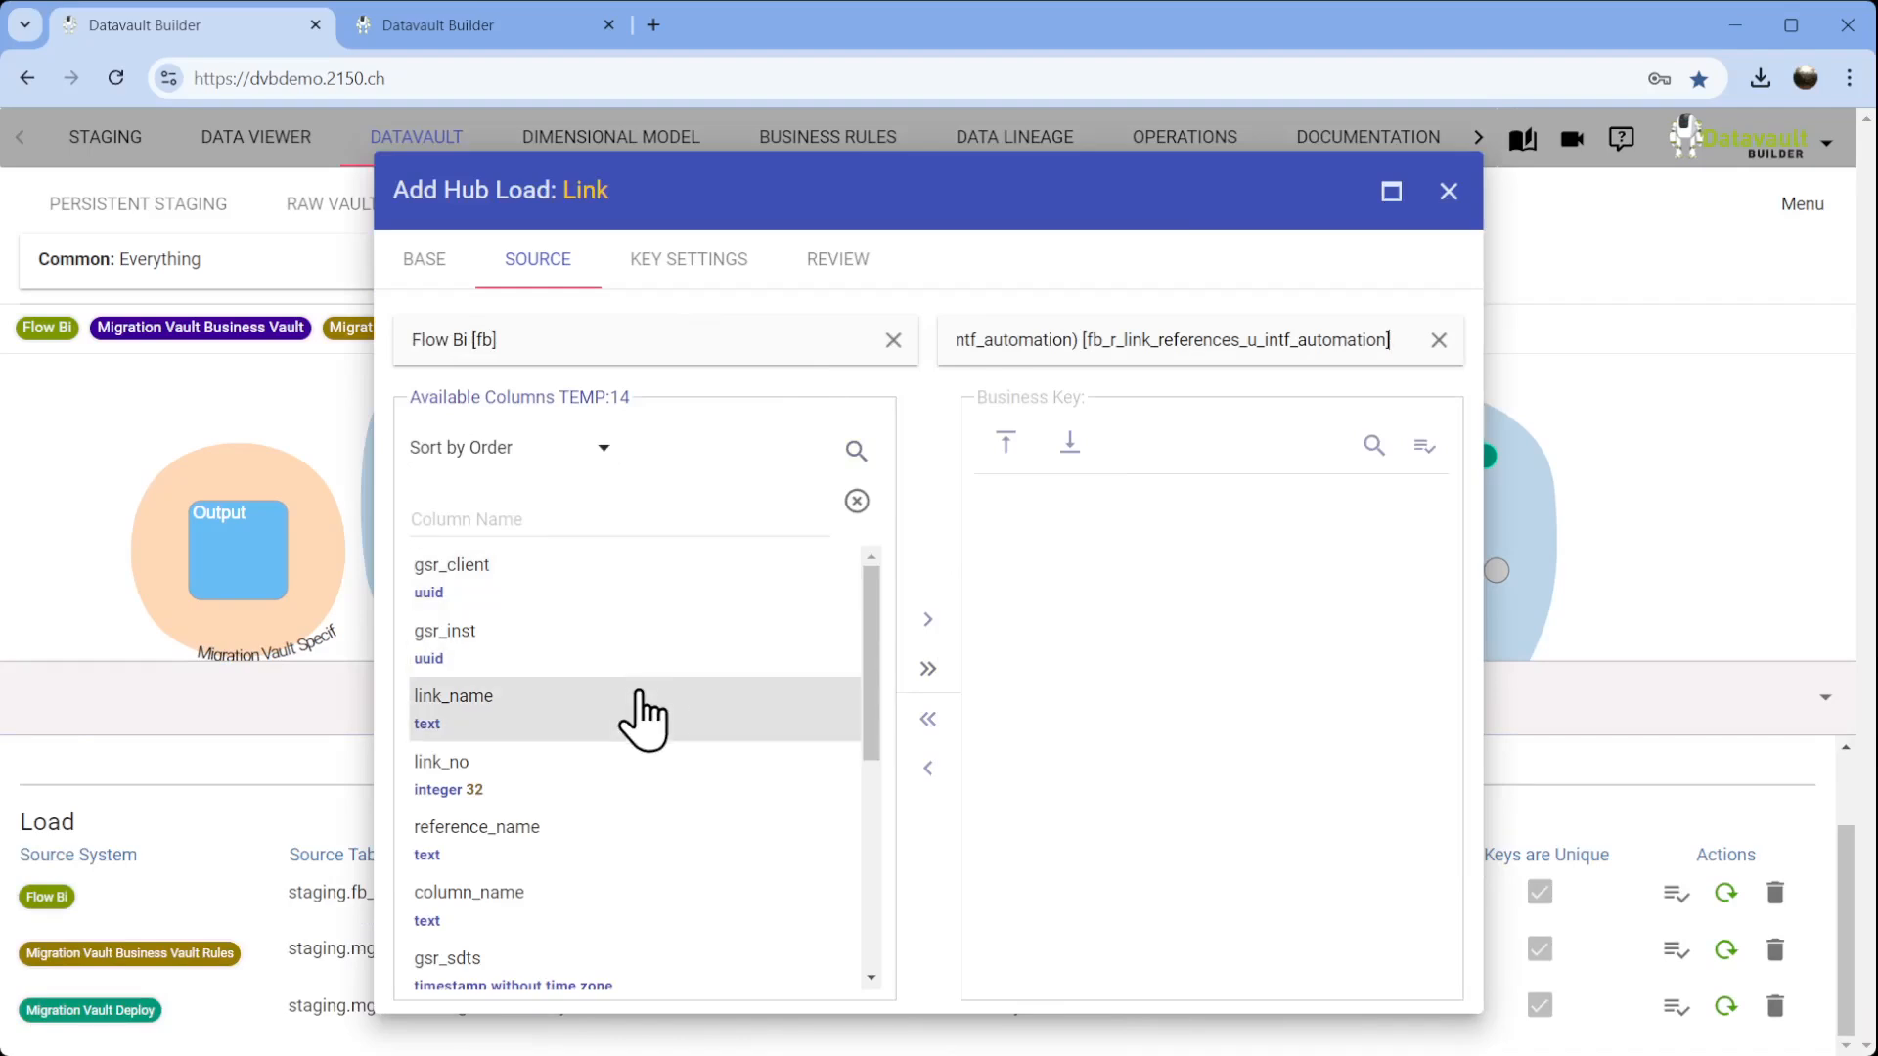
# Check the business key of the Link hub's existing loads and set link_name and link_no as the new load's business key.
pyautogui.moveTo(1024, 189); pyautogui.dragTo(323, 685)
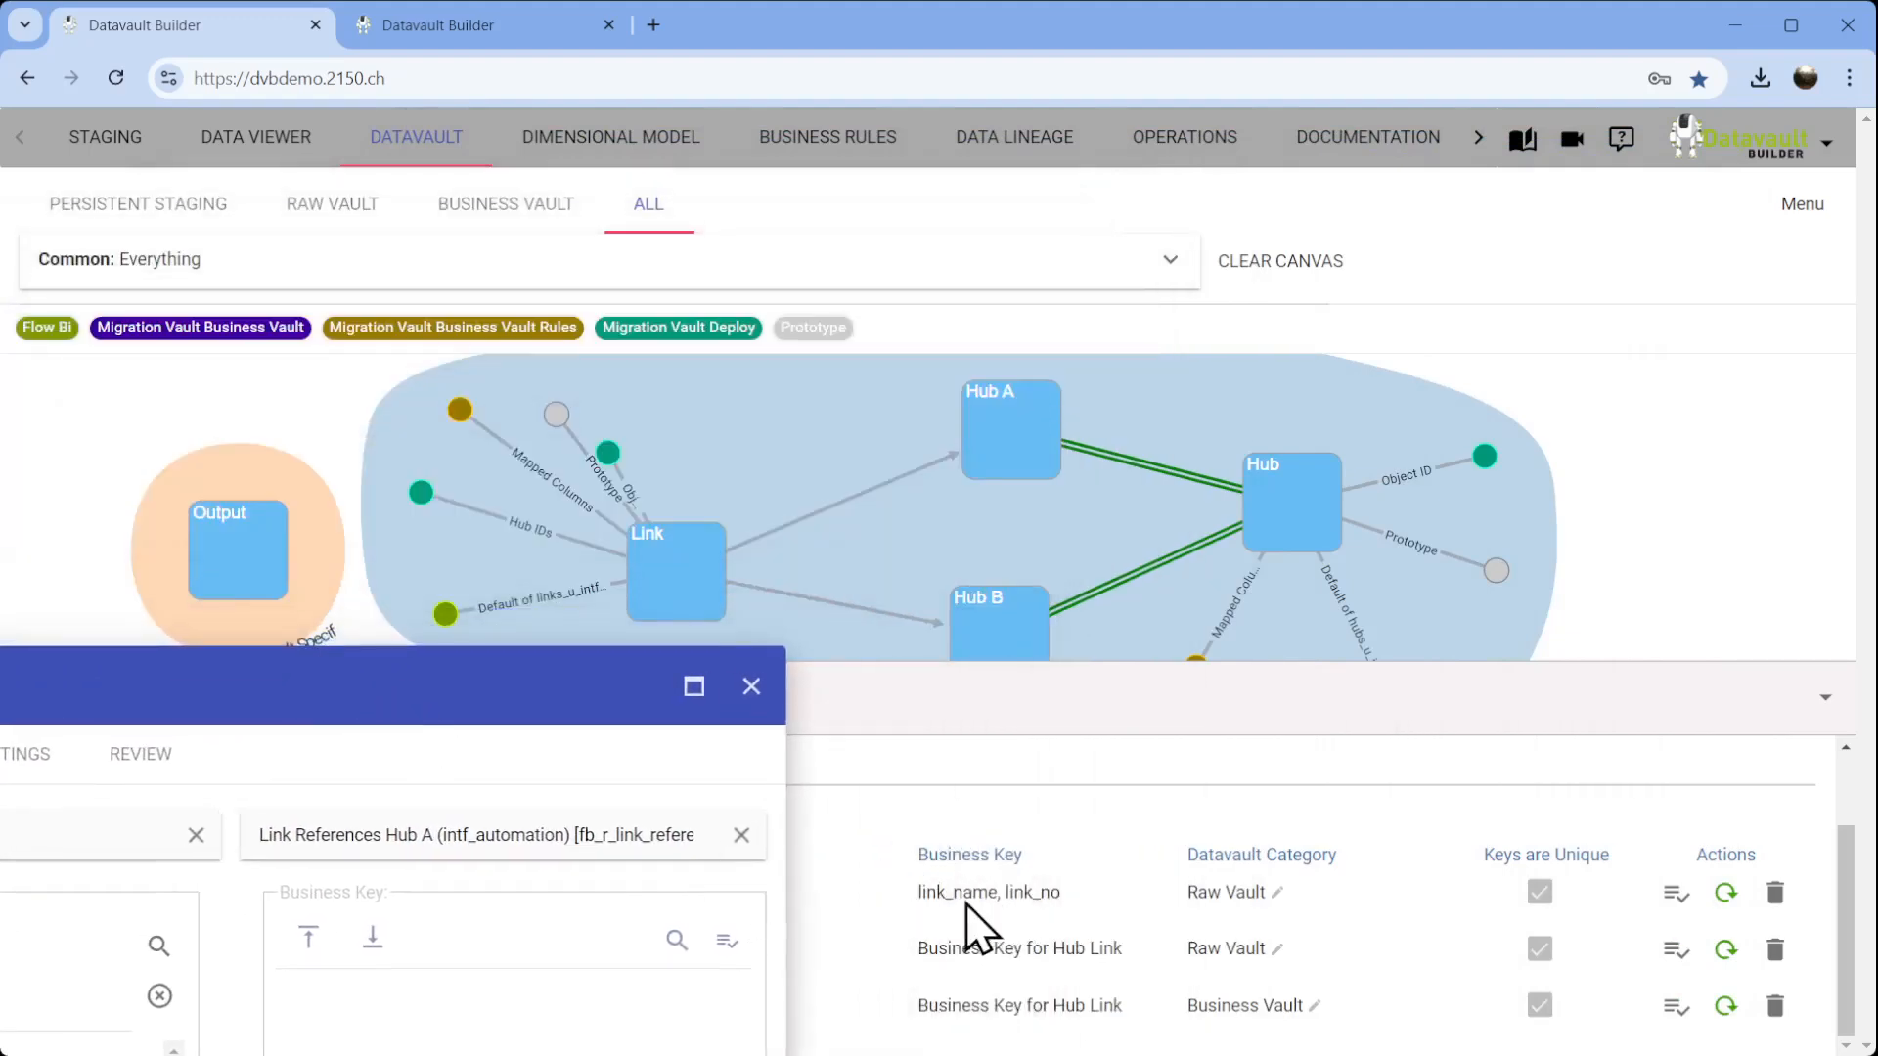
pyautogui.moveTo(486, 683); pyautogui.dragTo(1018, 360)
pyautogui.click(485, 590)
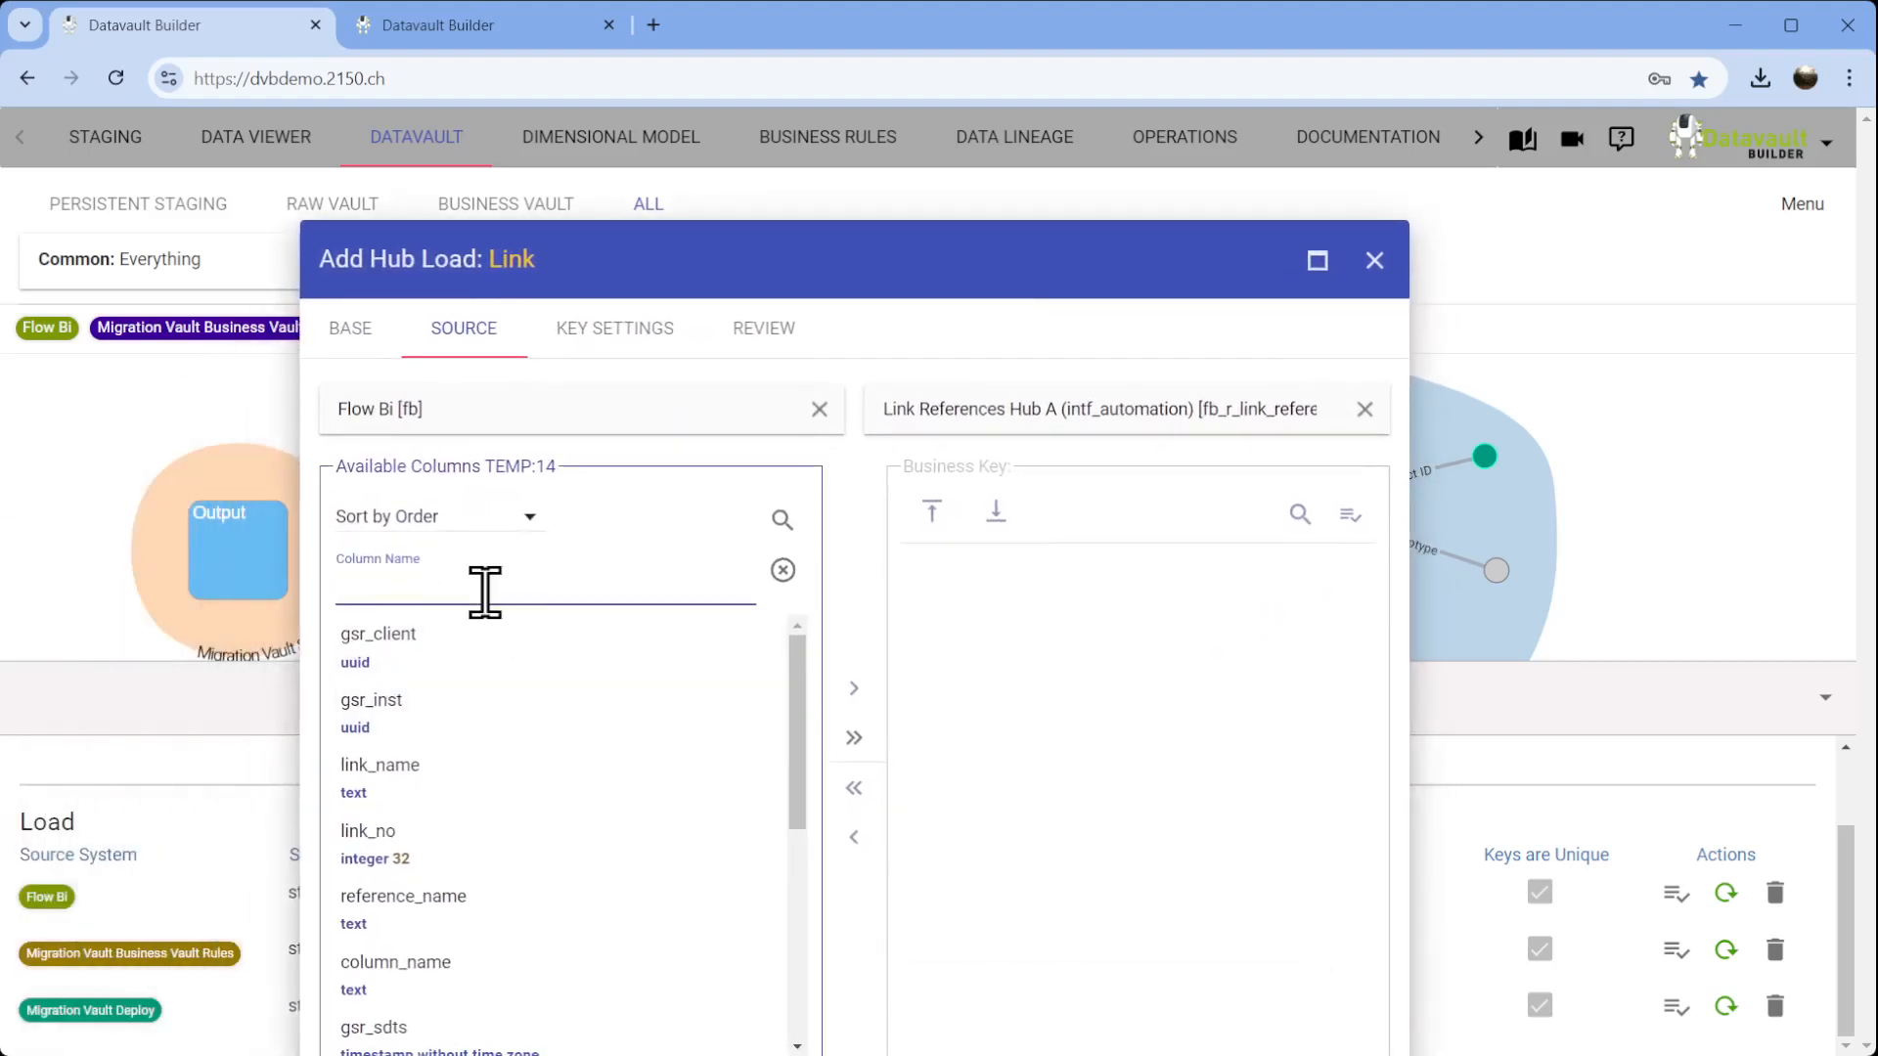
pyautogui.write('link')
pyautogui.moveTo(370, 706); pyautogui.dragTo(859, 678)
pyautogui.moveTo(394, 673); pyautogui.dragTo(943, 626)
pyautogui.moveTo(473, 691); pyautogui.dragTo(1076, 675)
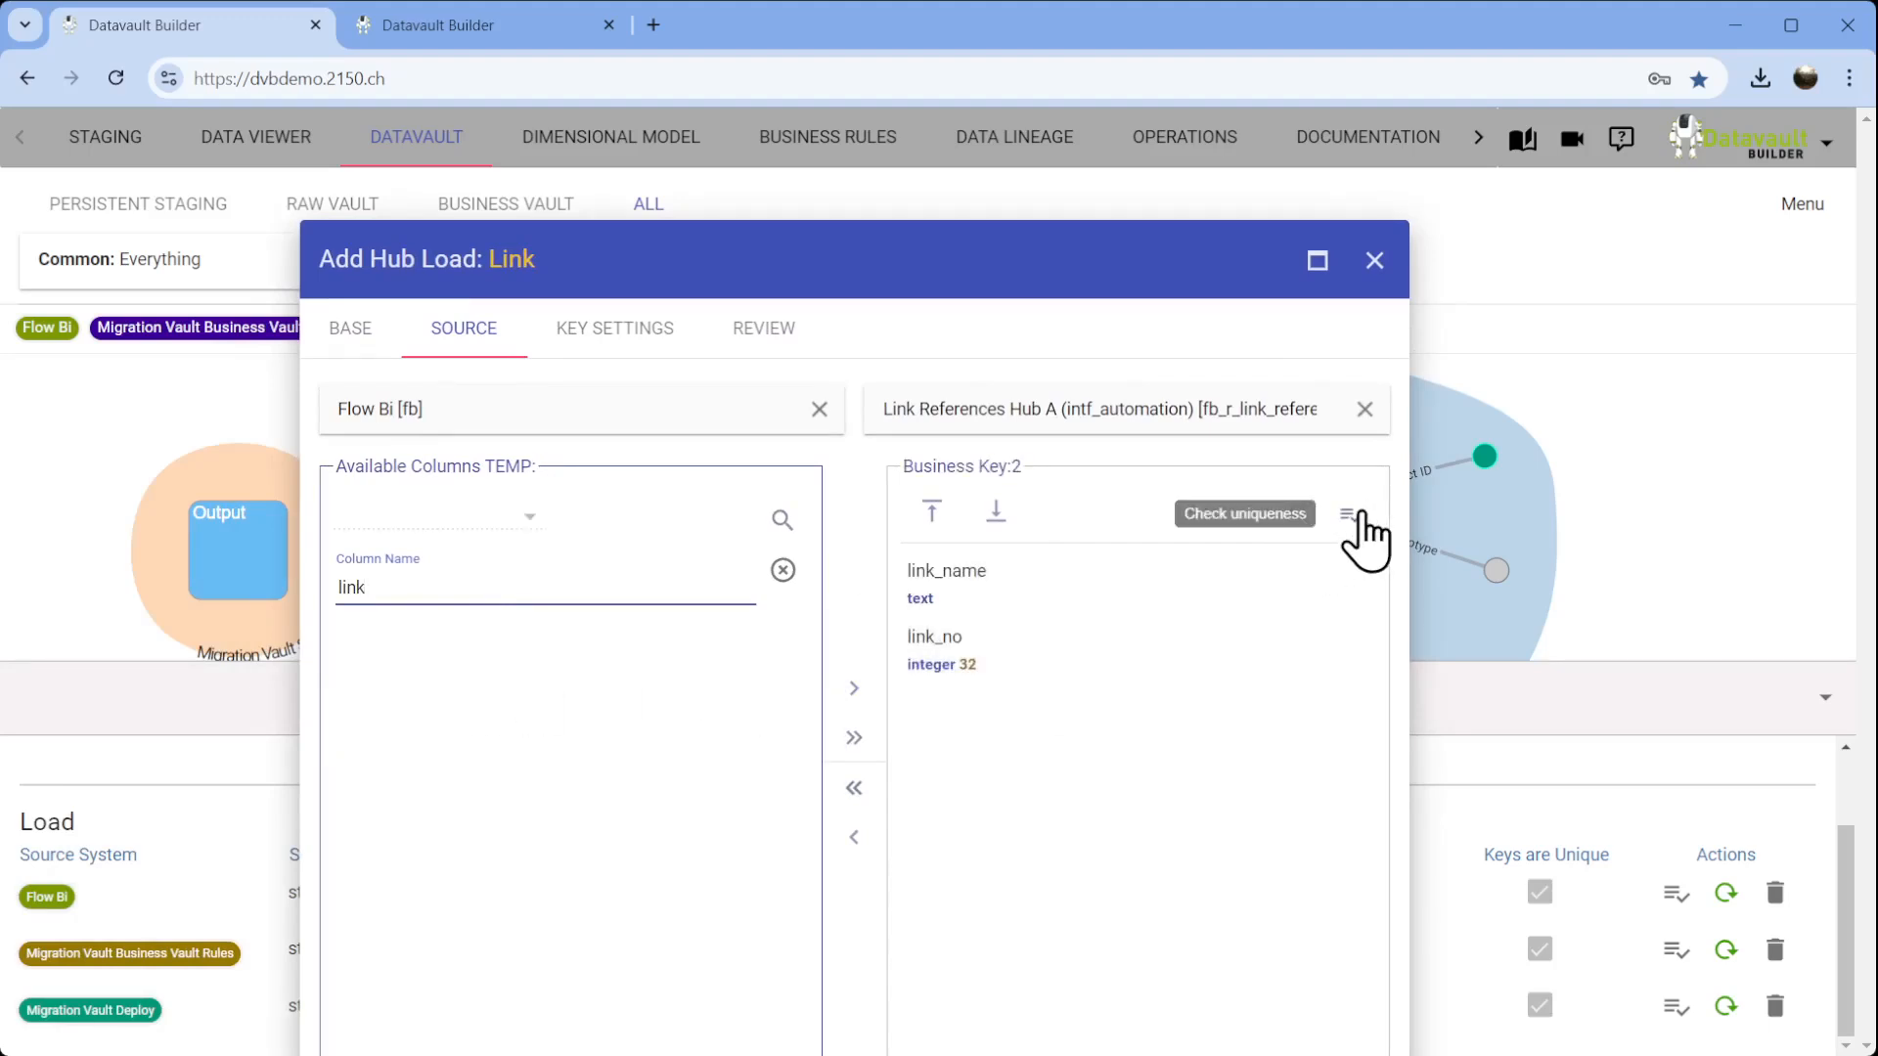
# Check the uniqueness of the business key and add the Link hub load without a default satellite.
pyautogui.click(1351, 516)
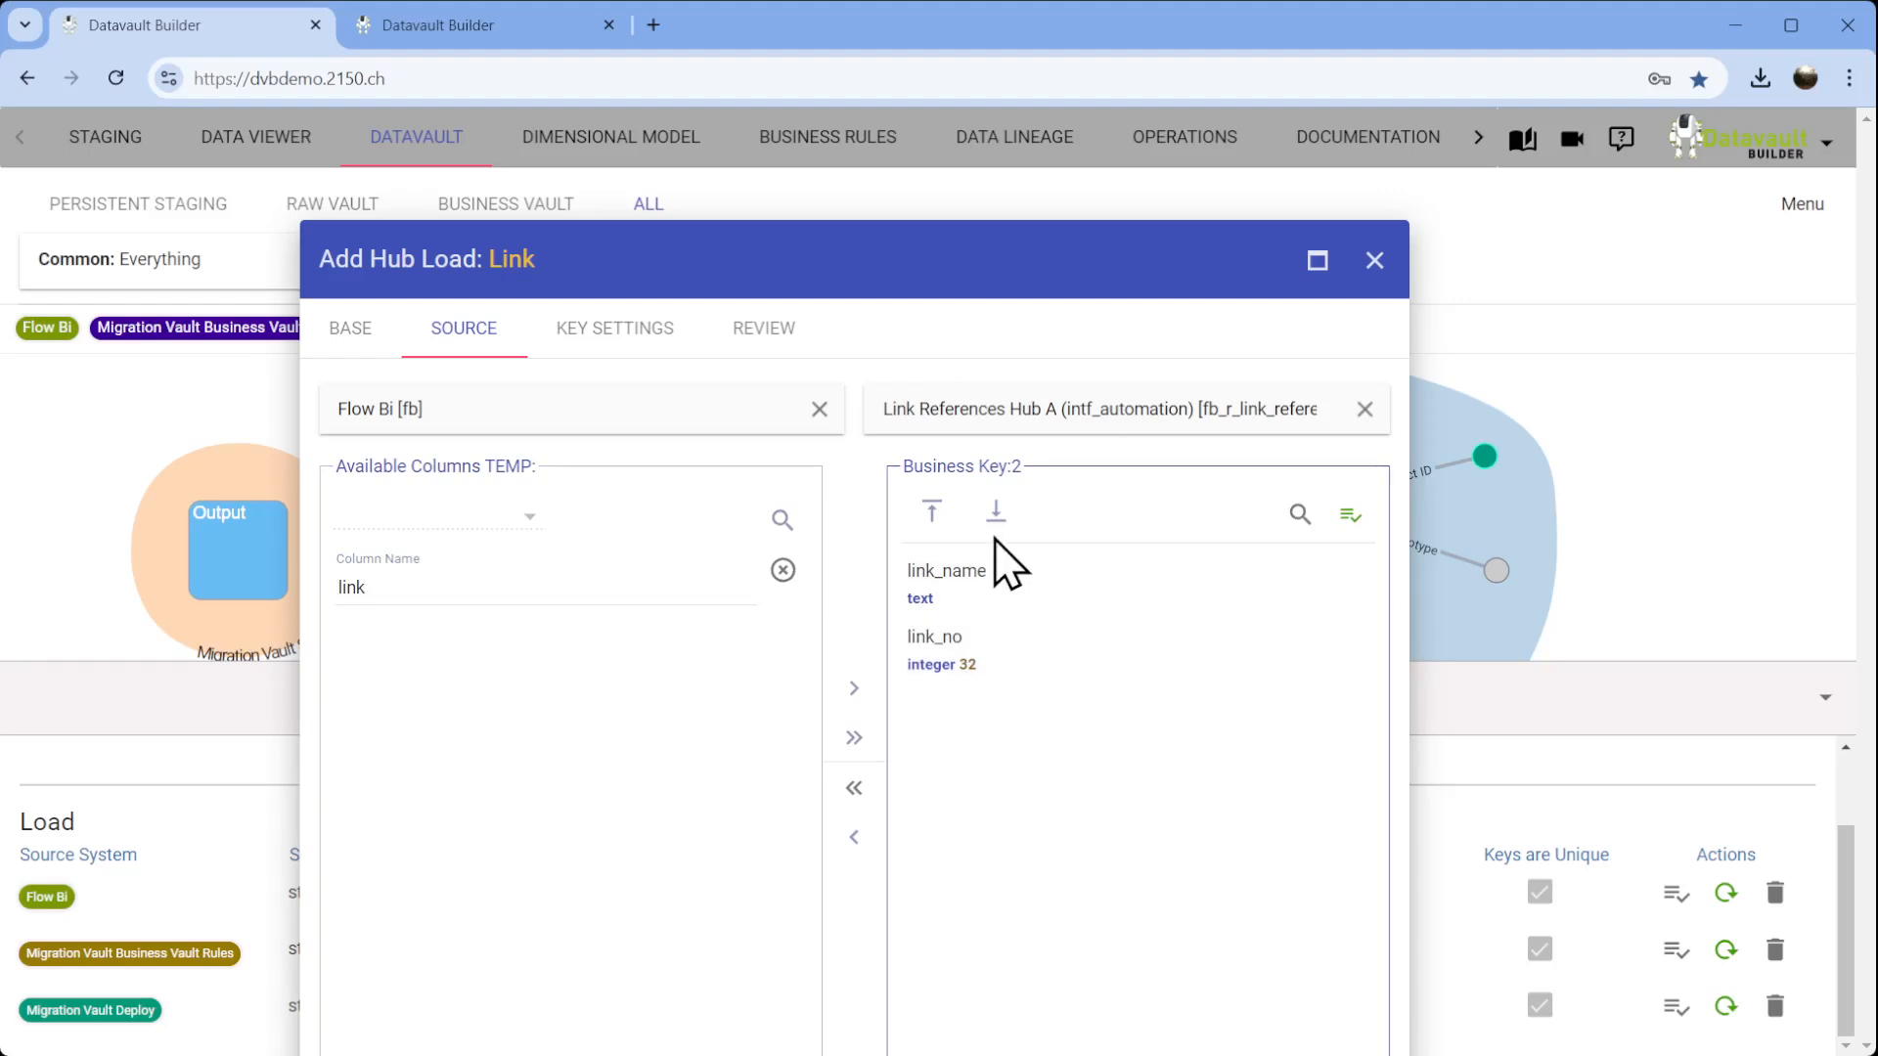
pyautogui.click(634, 339)
pyautogui.click(741, 347)
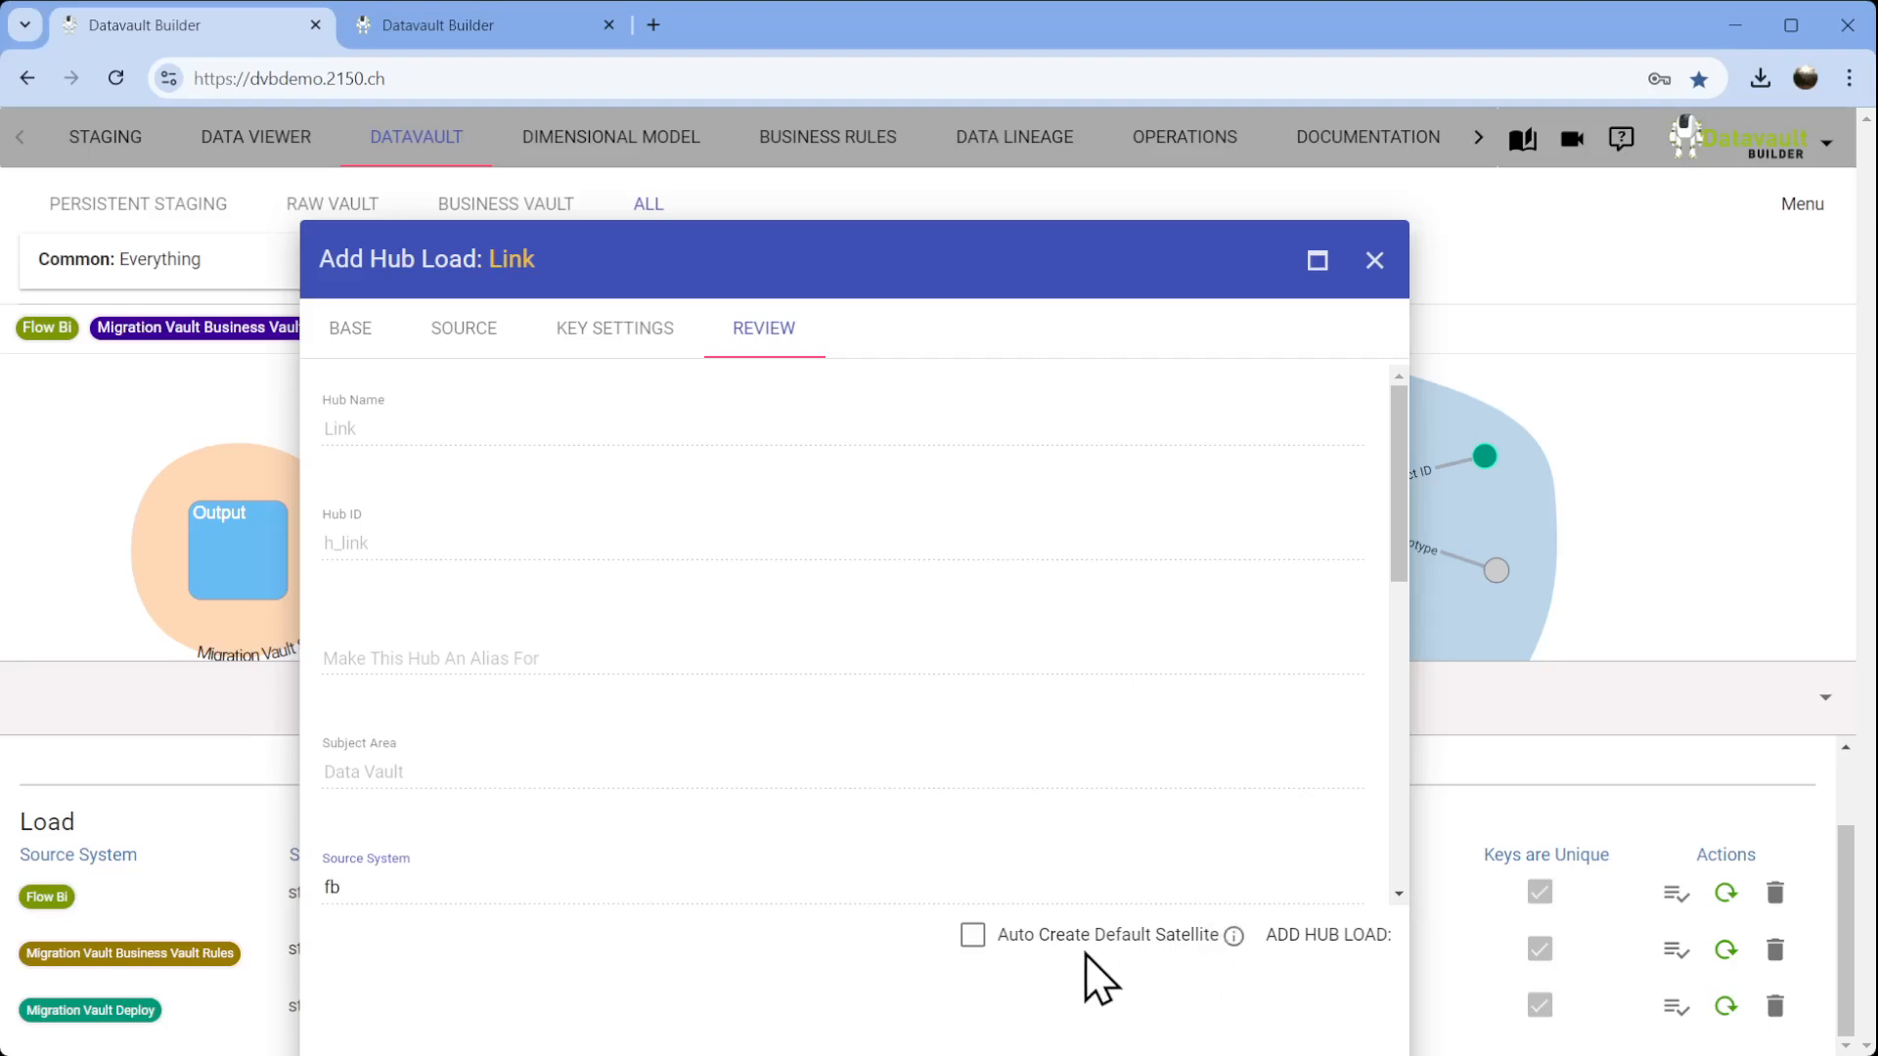
pyautogui.click(1320, 937)
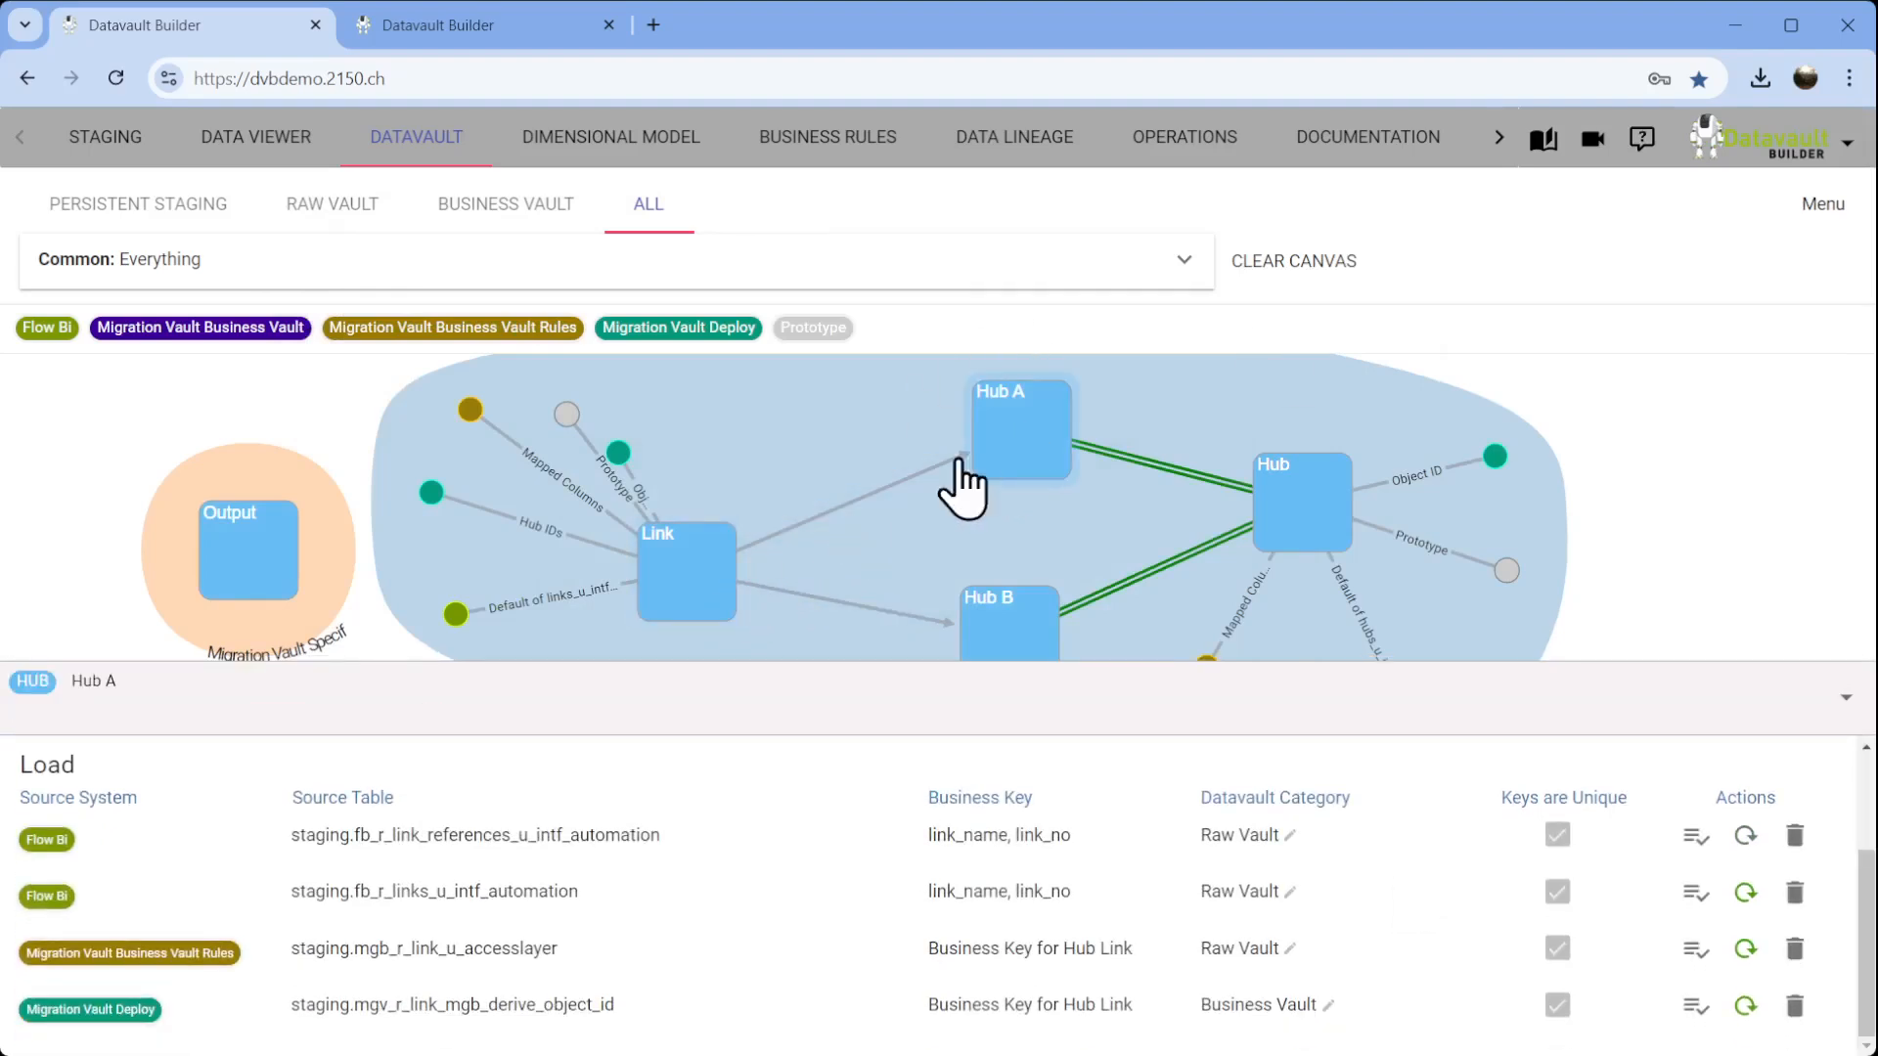
# Start a new hub load for Hub A from the Flow Bi source table Link References Hub A.
pyautogui.rightClick(1015, 424)
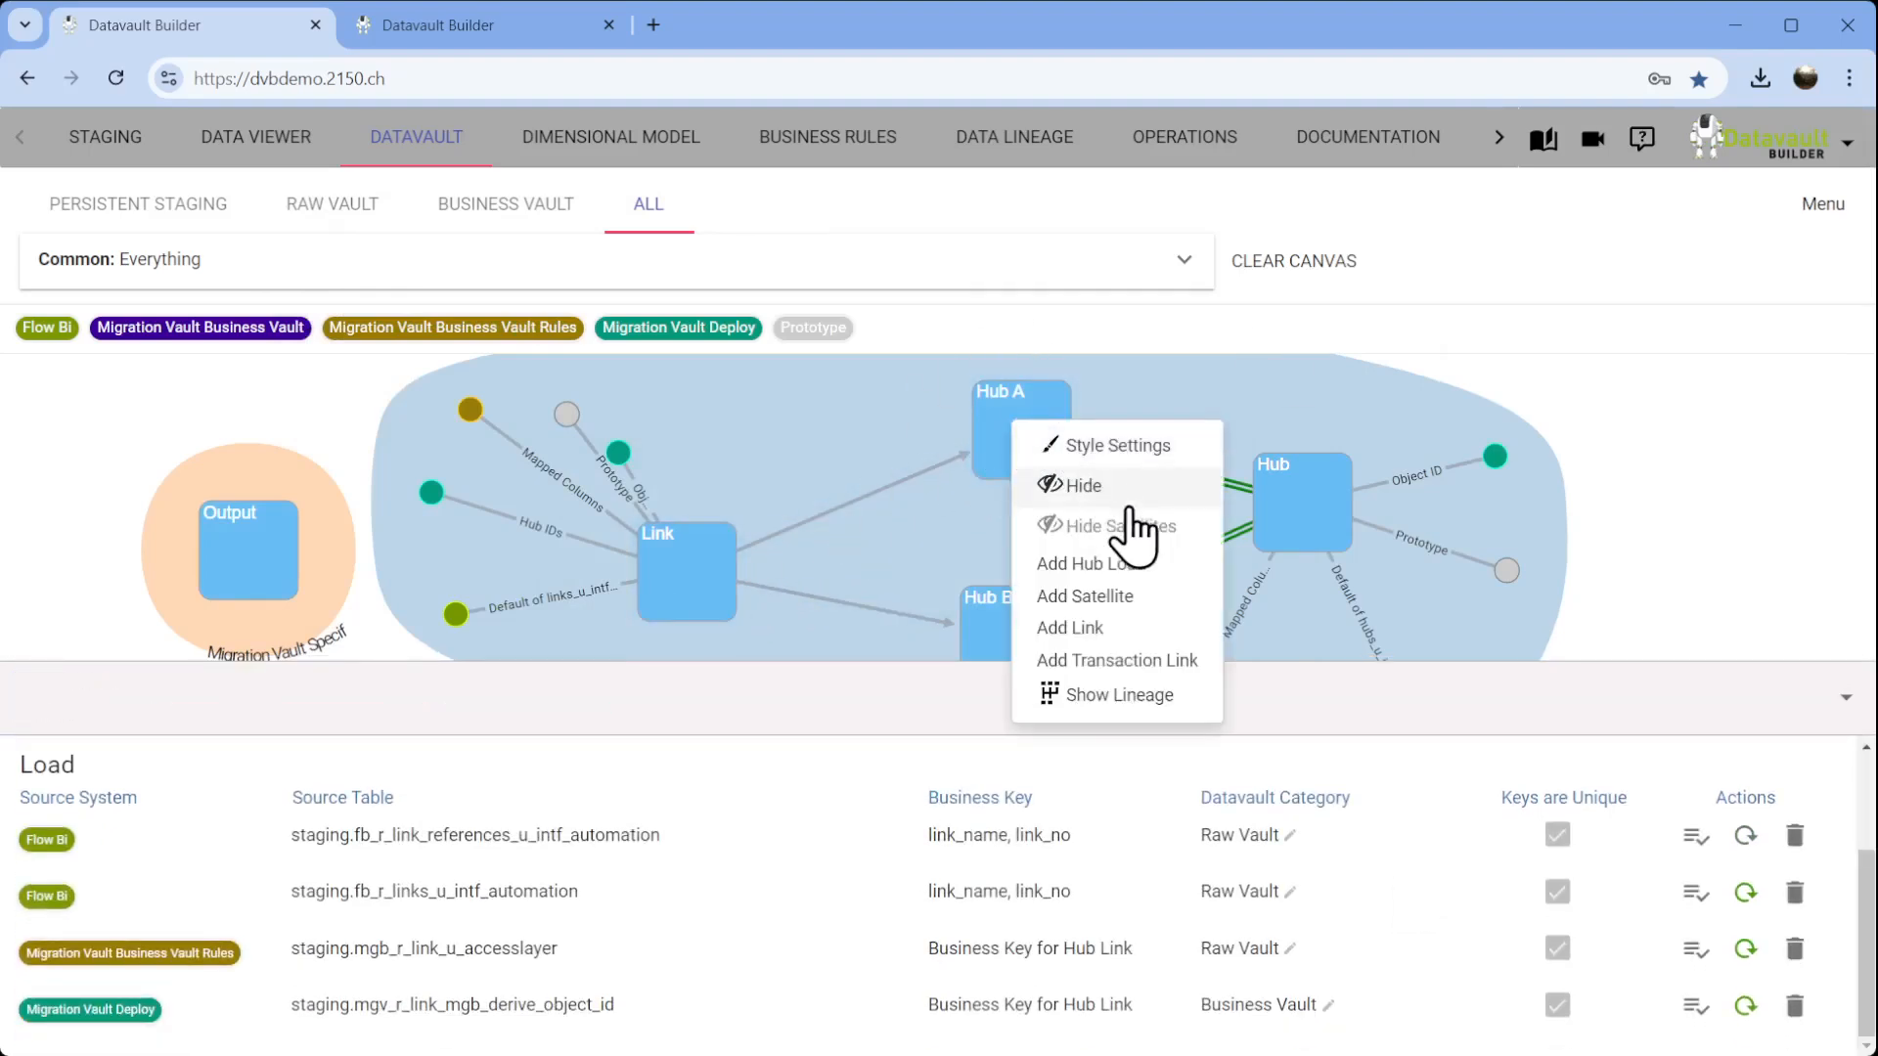
pyautogui.click(1138, 564)
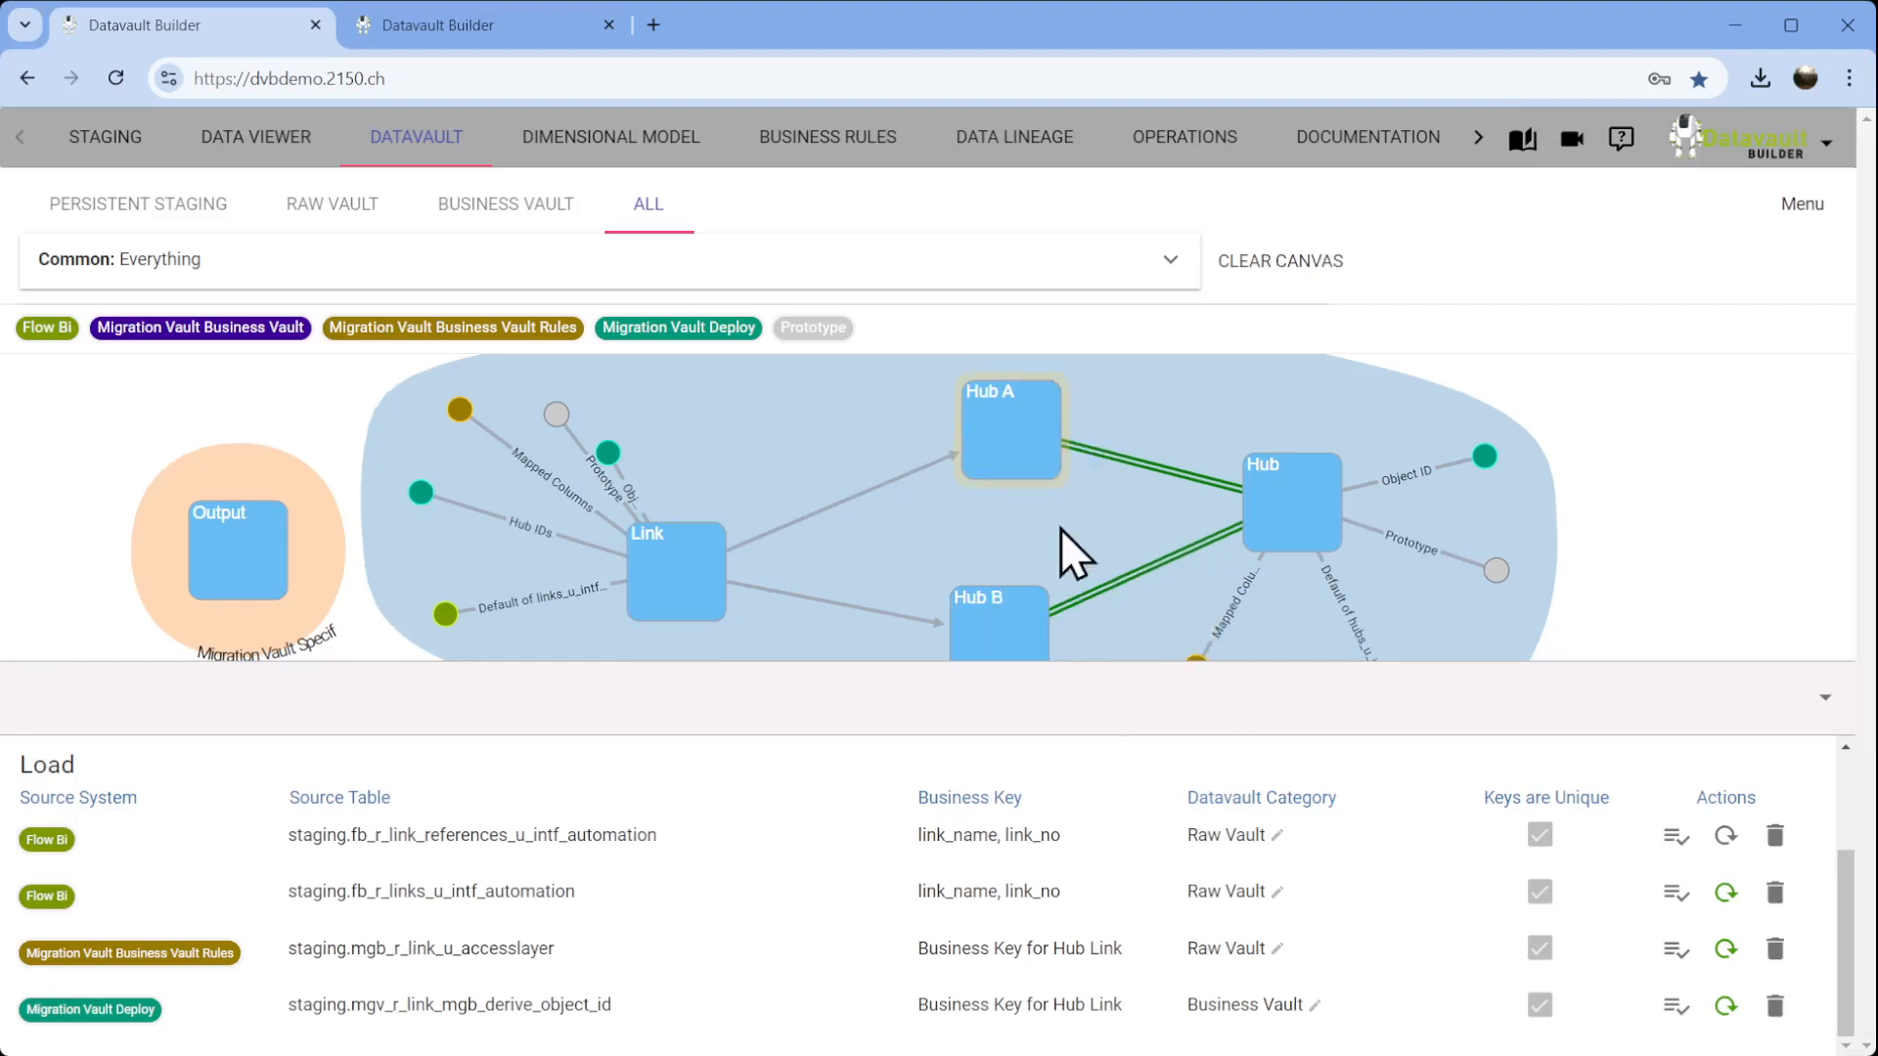
pyautogui.click(728, 350)
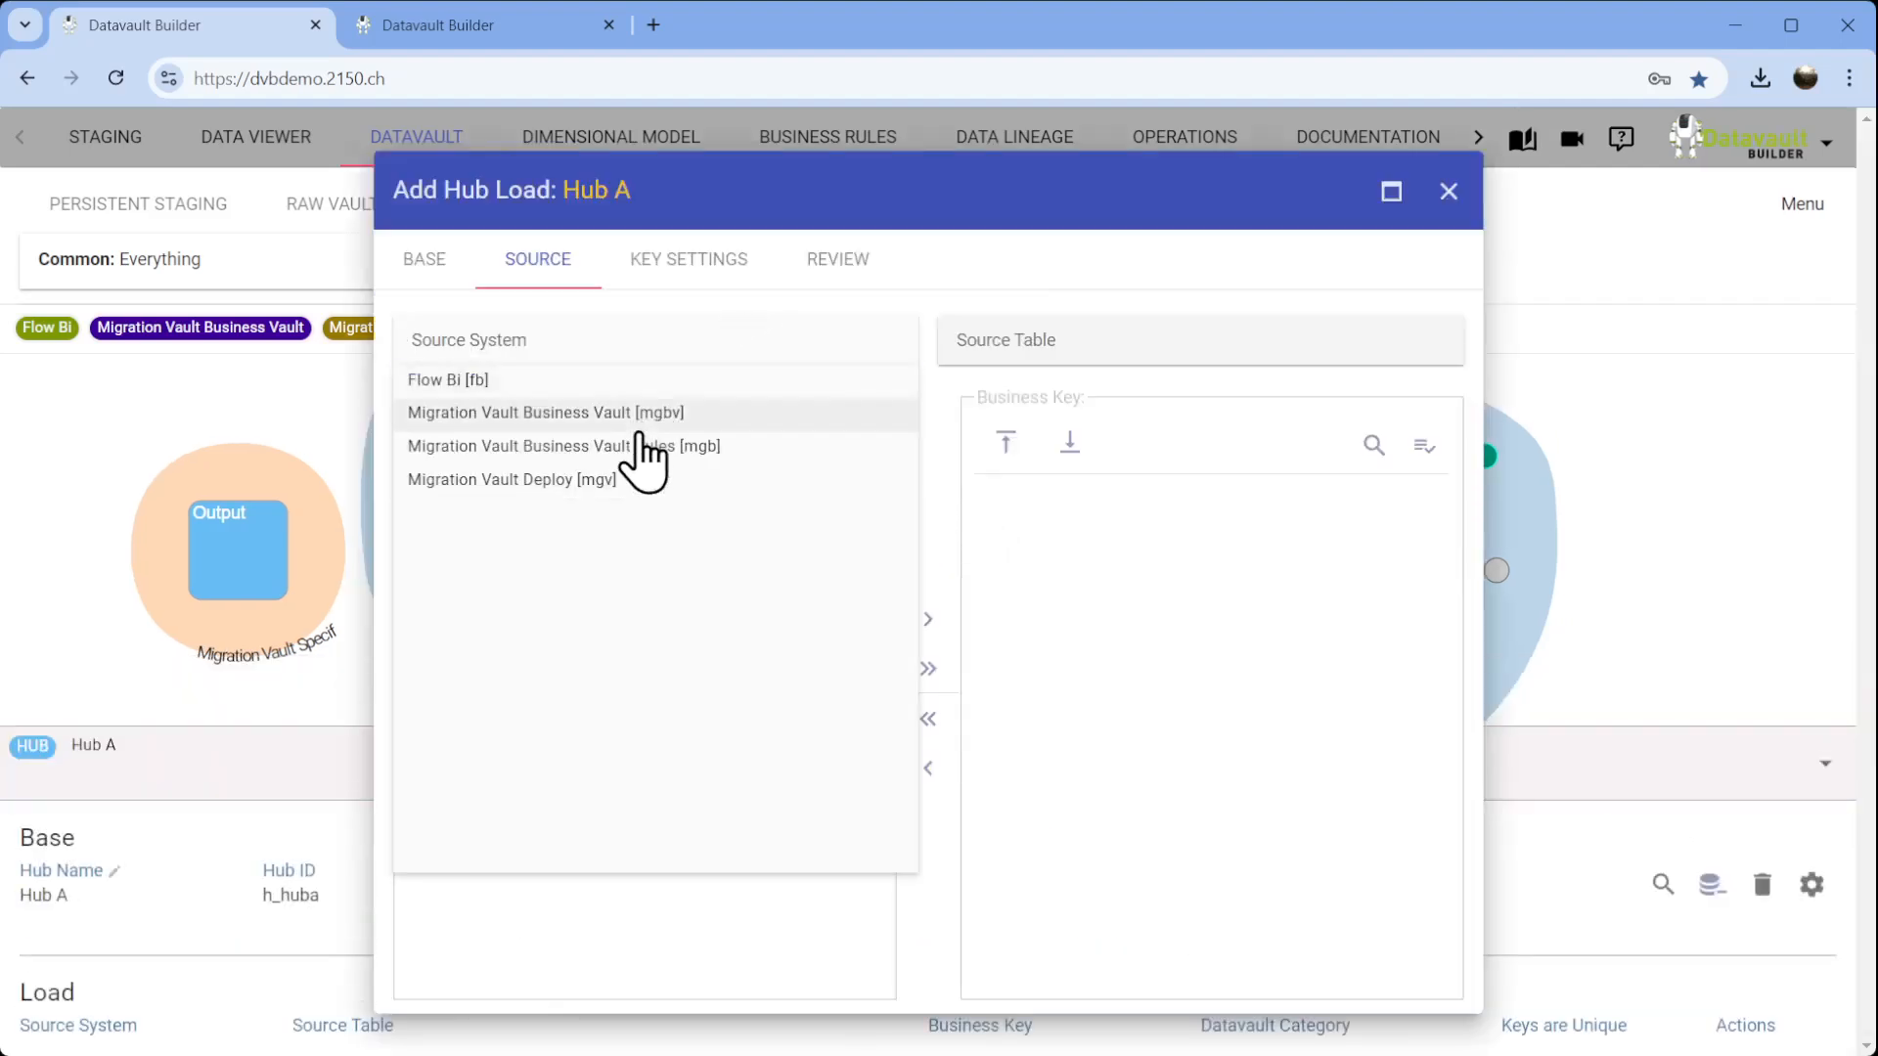
pyautogui.click(705, 381)
pyautogui.click(1012, 350)
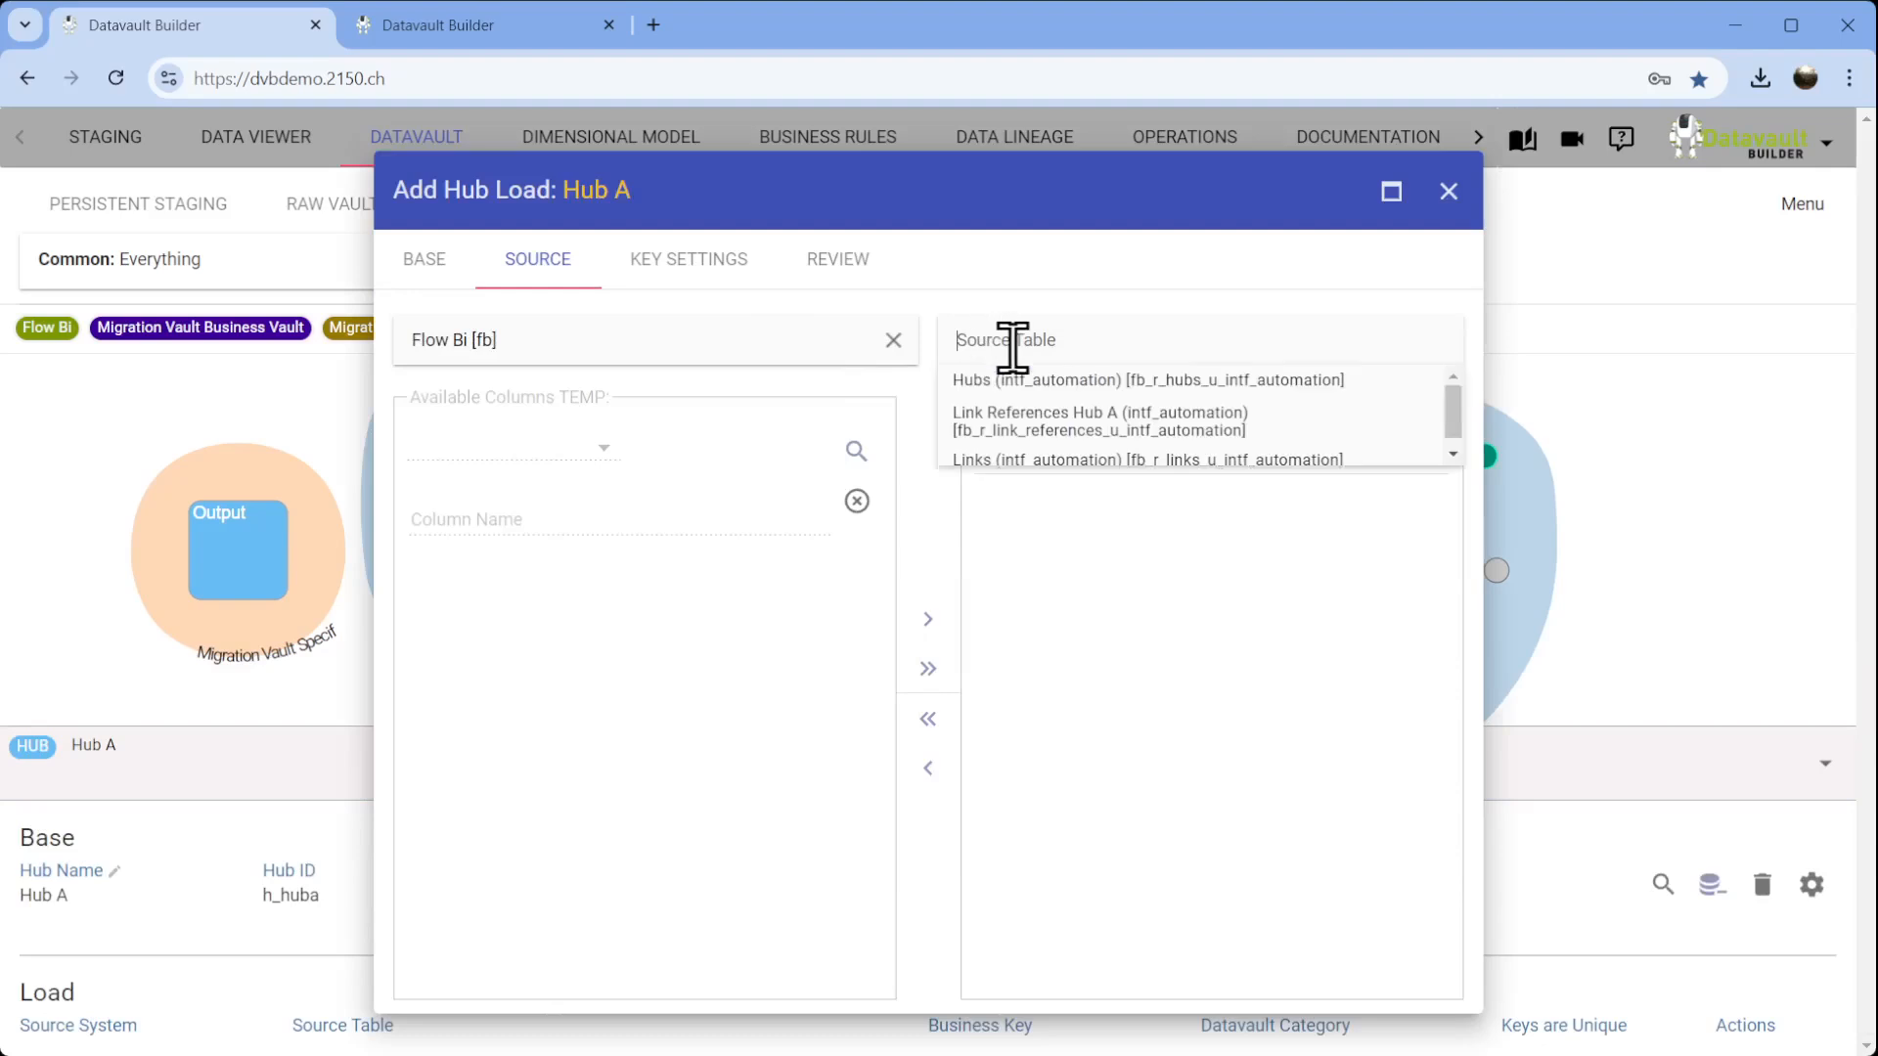
pyautogui.click(1118, 431)
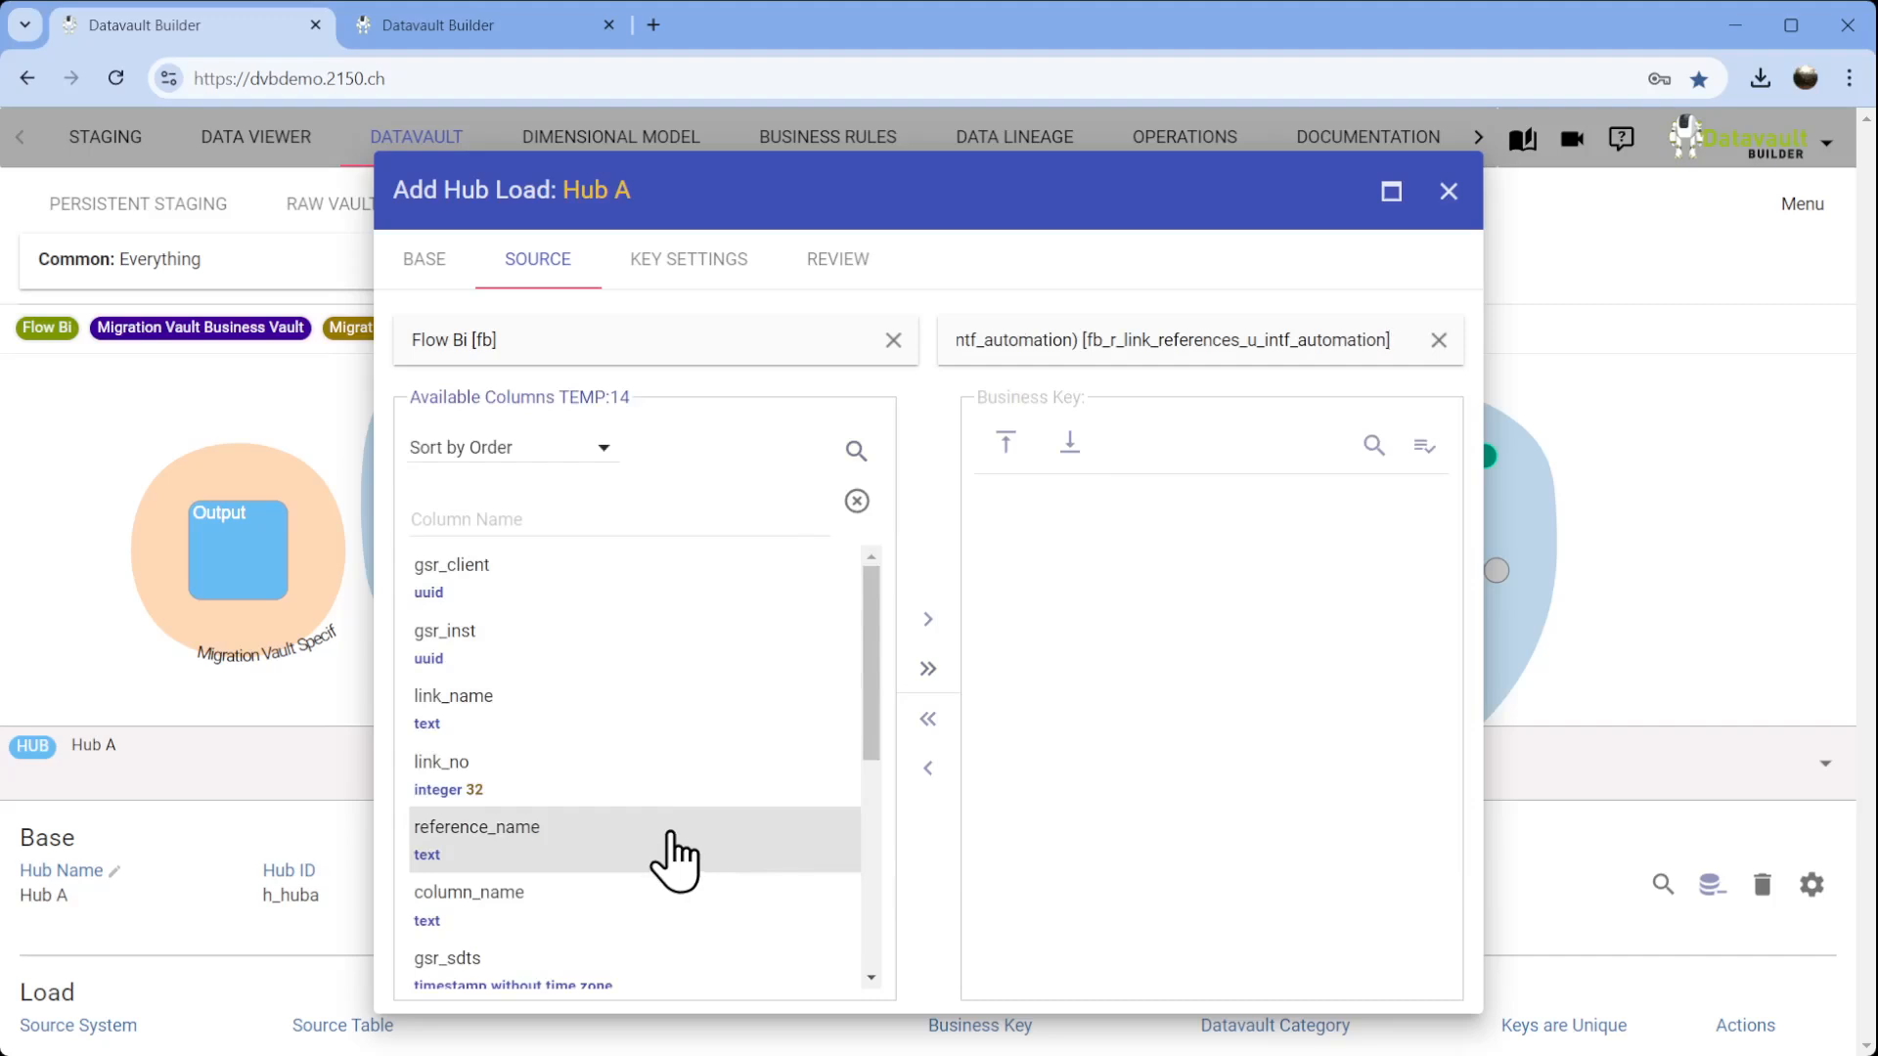
# Preview the data of the source columns reference_name and column_name.
pyautogui.scroll(-1, 675, 846)
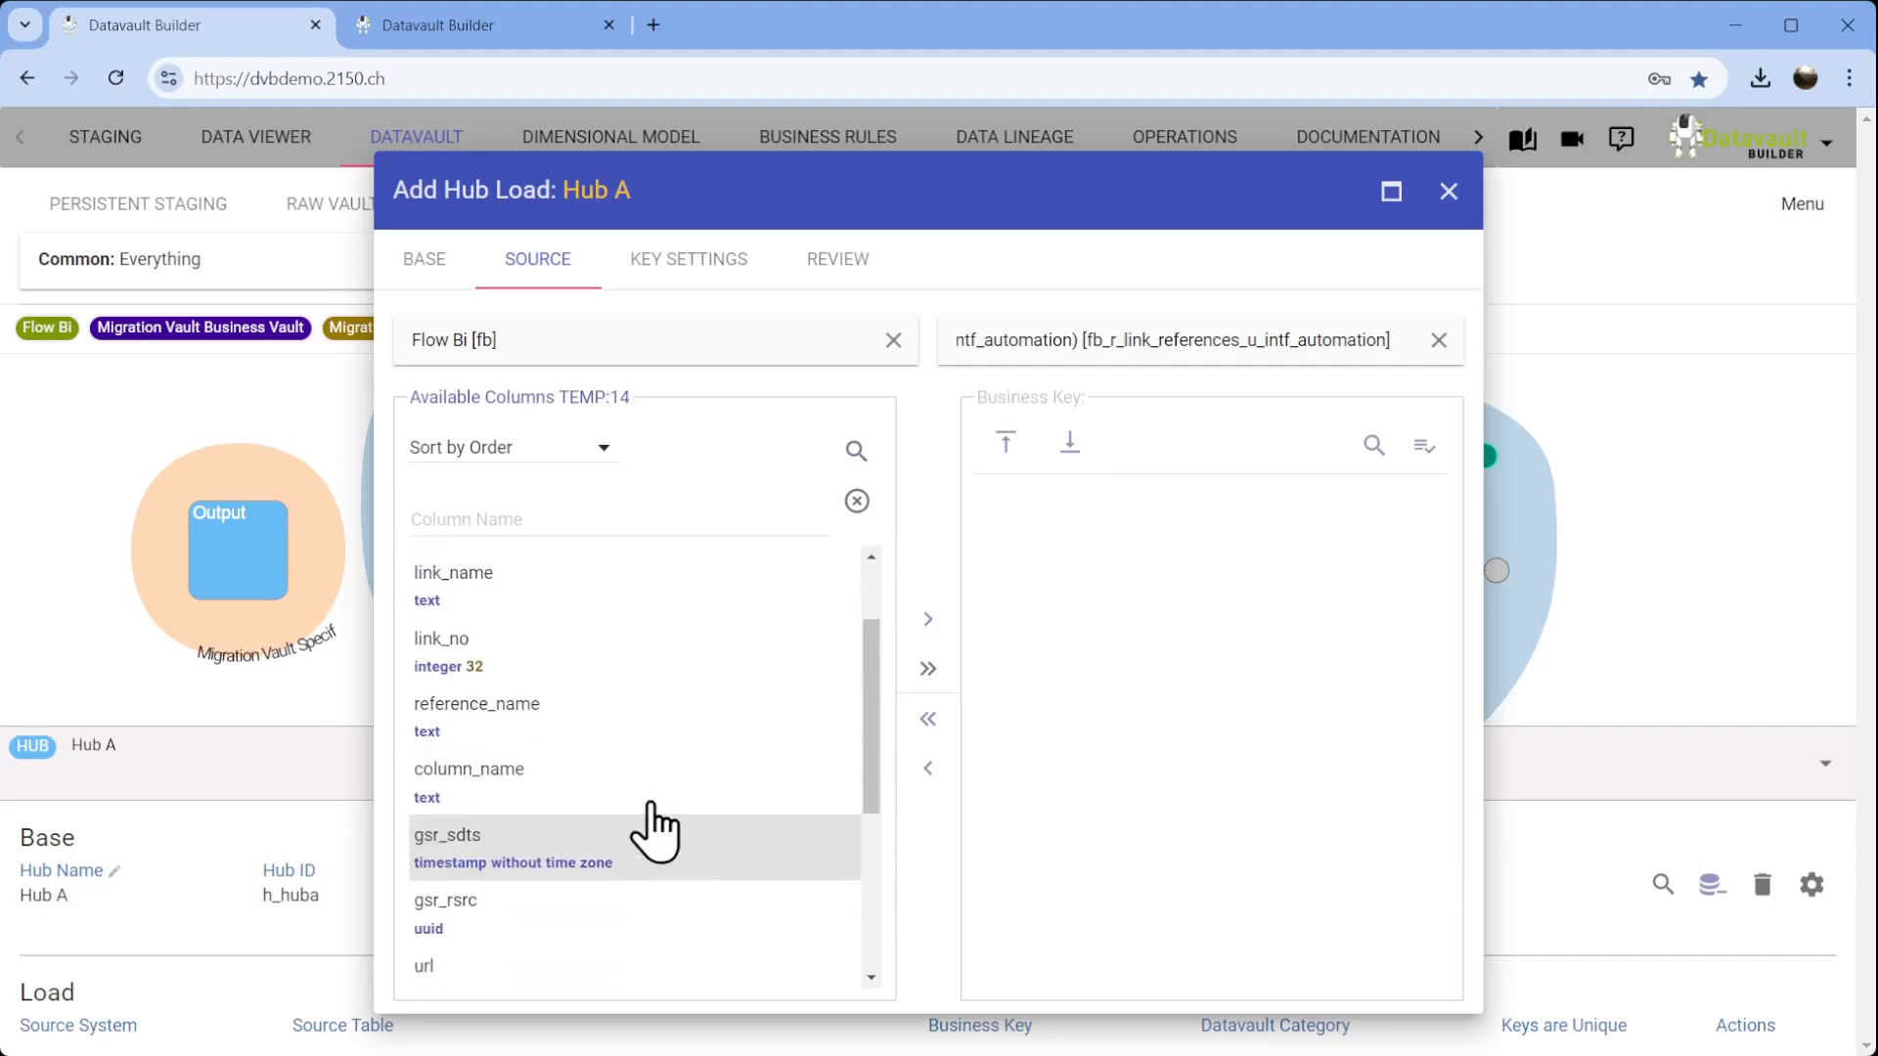
pyautogui.click(636, 719)
pyautogui.click(607, 780)
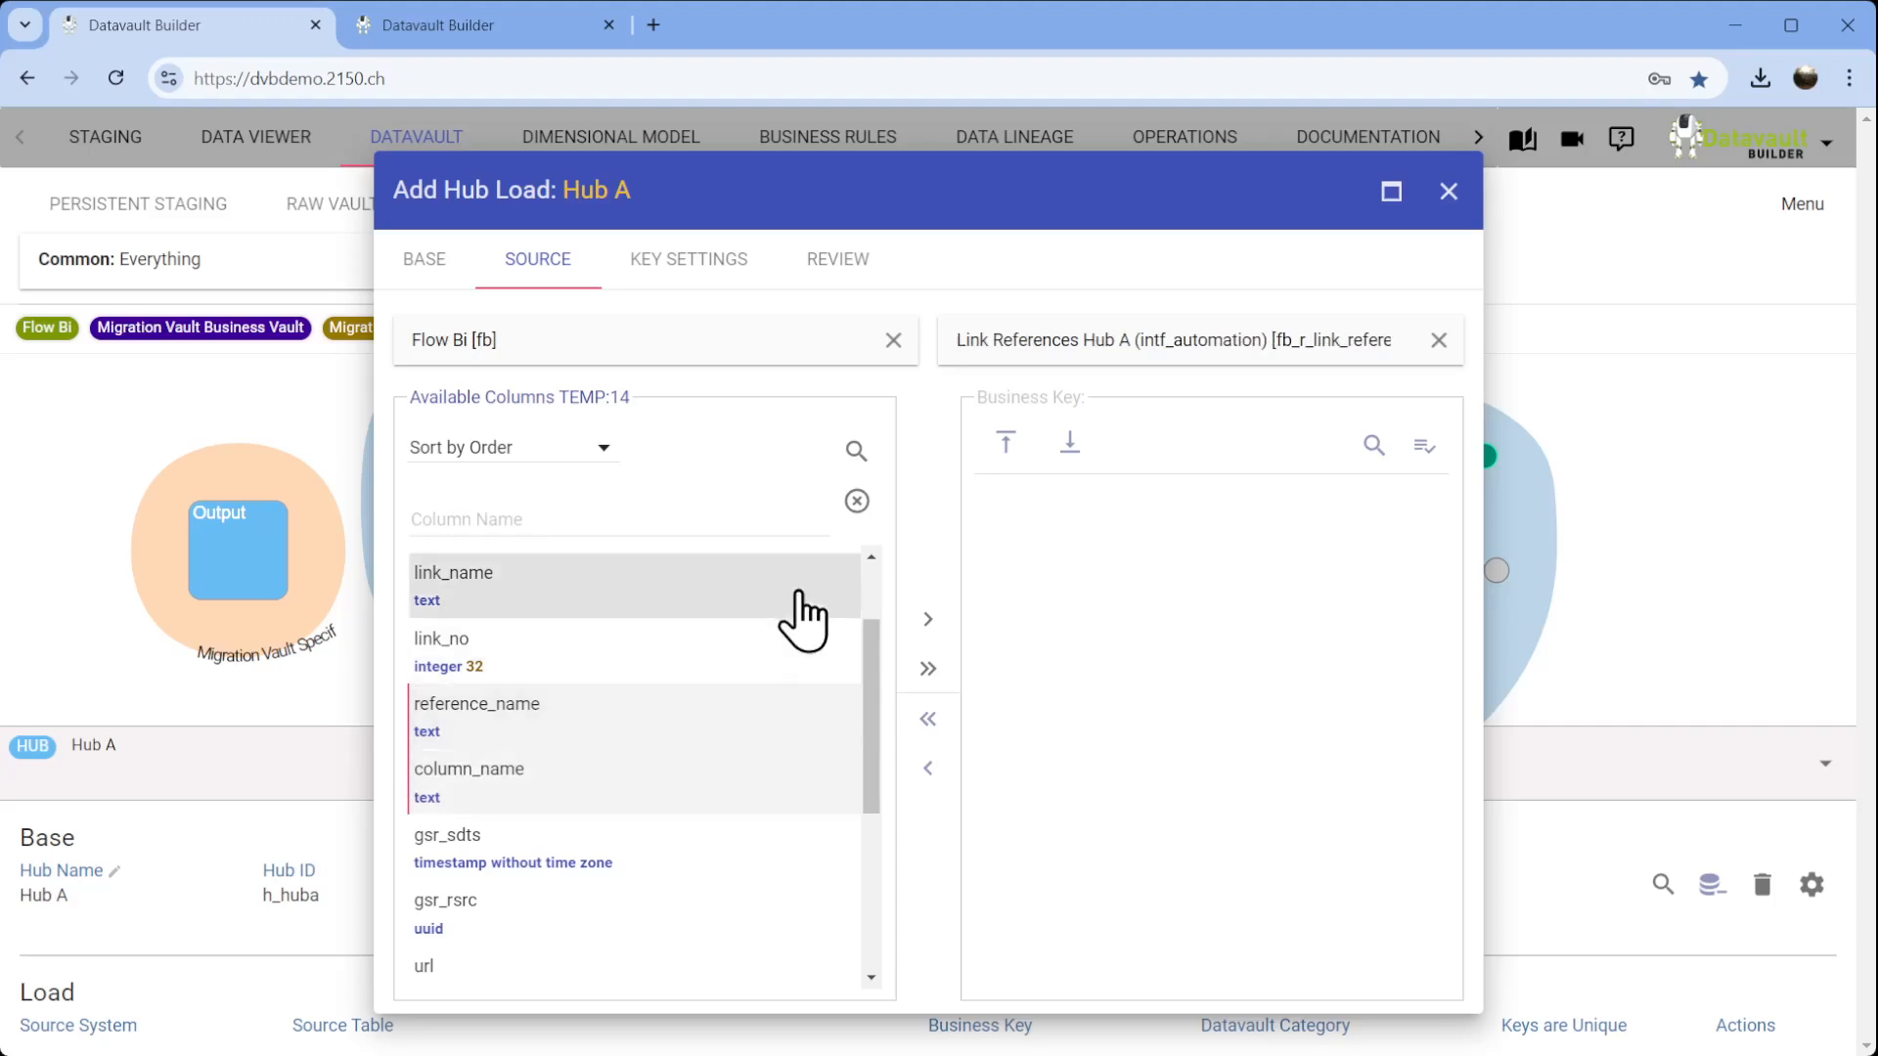
pyautogui.click(868, 457)
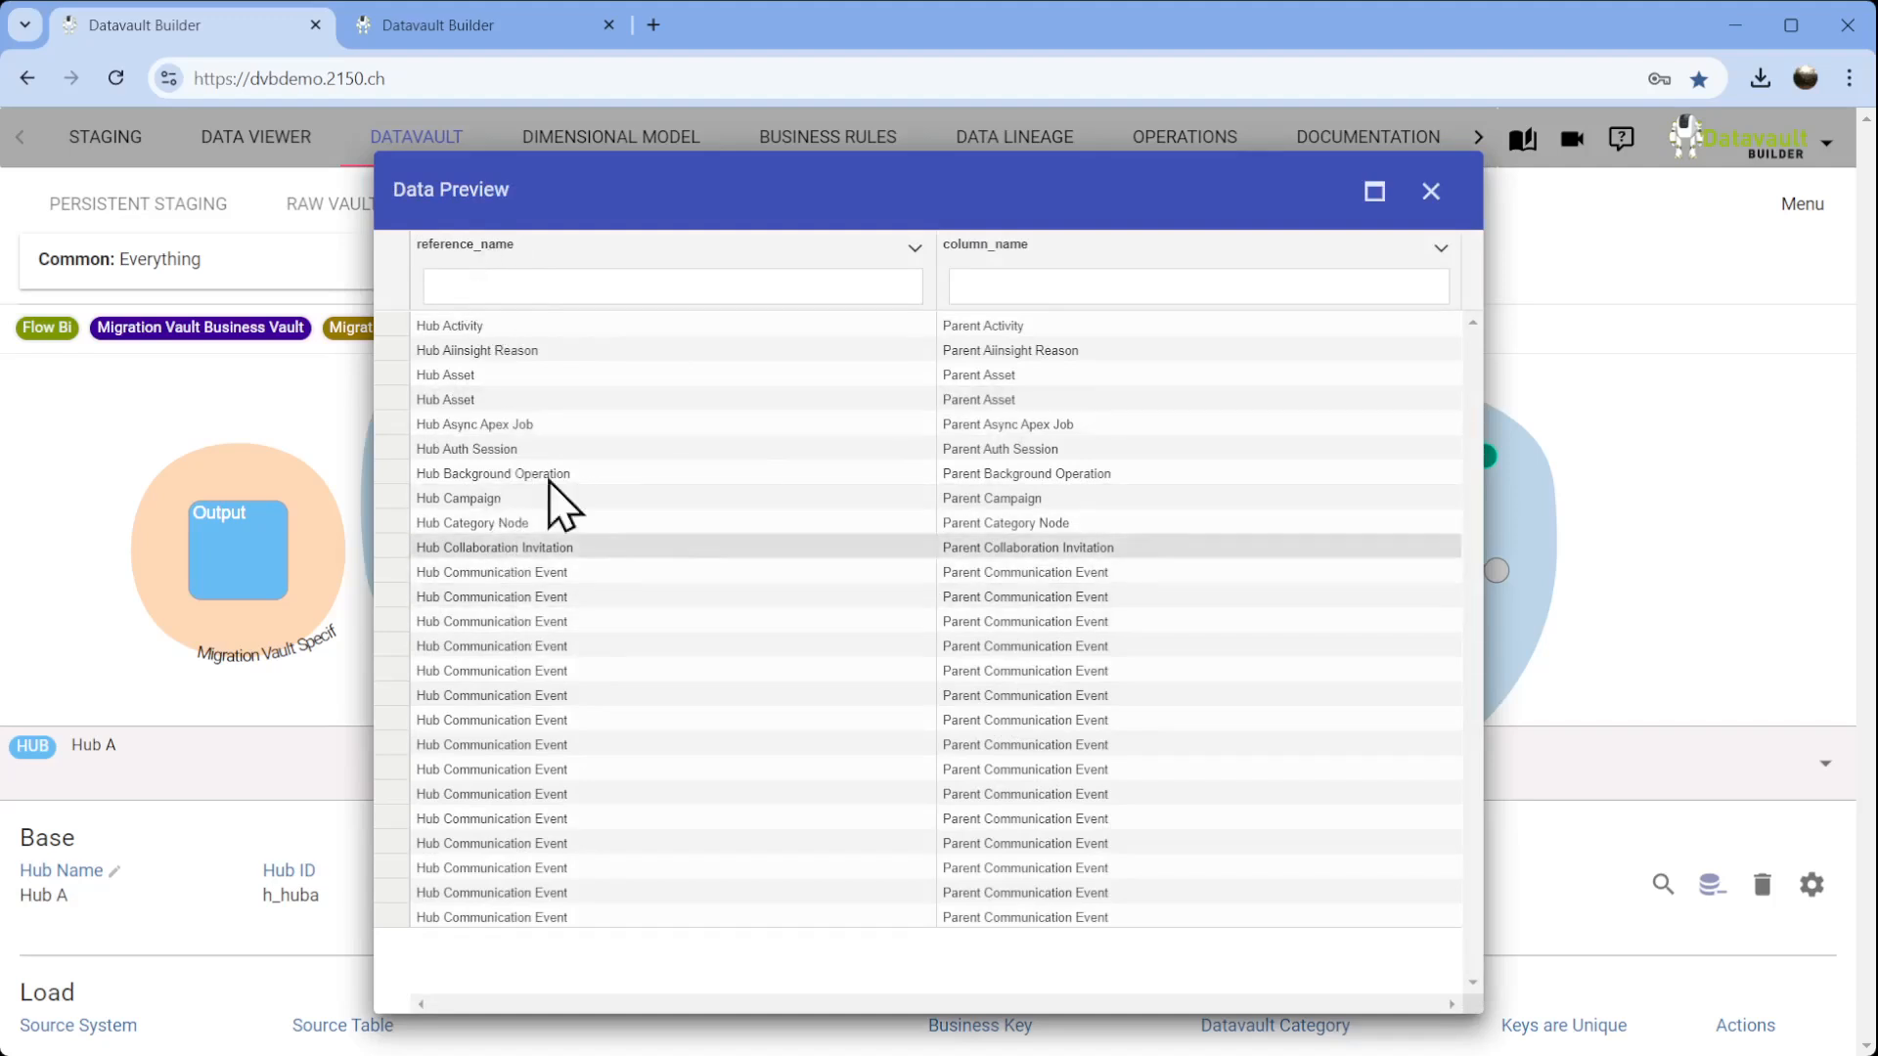
pyautogui.click(1429, 195)
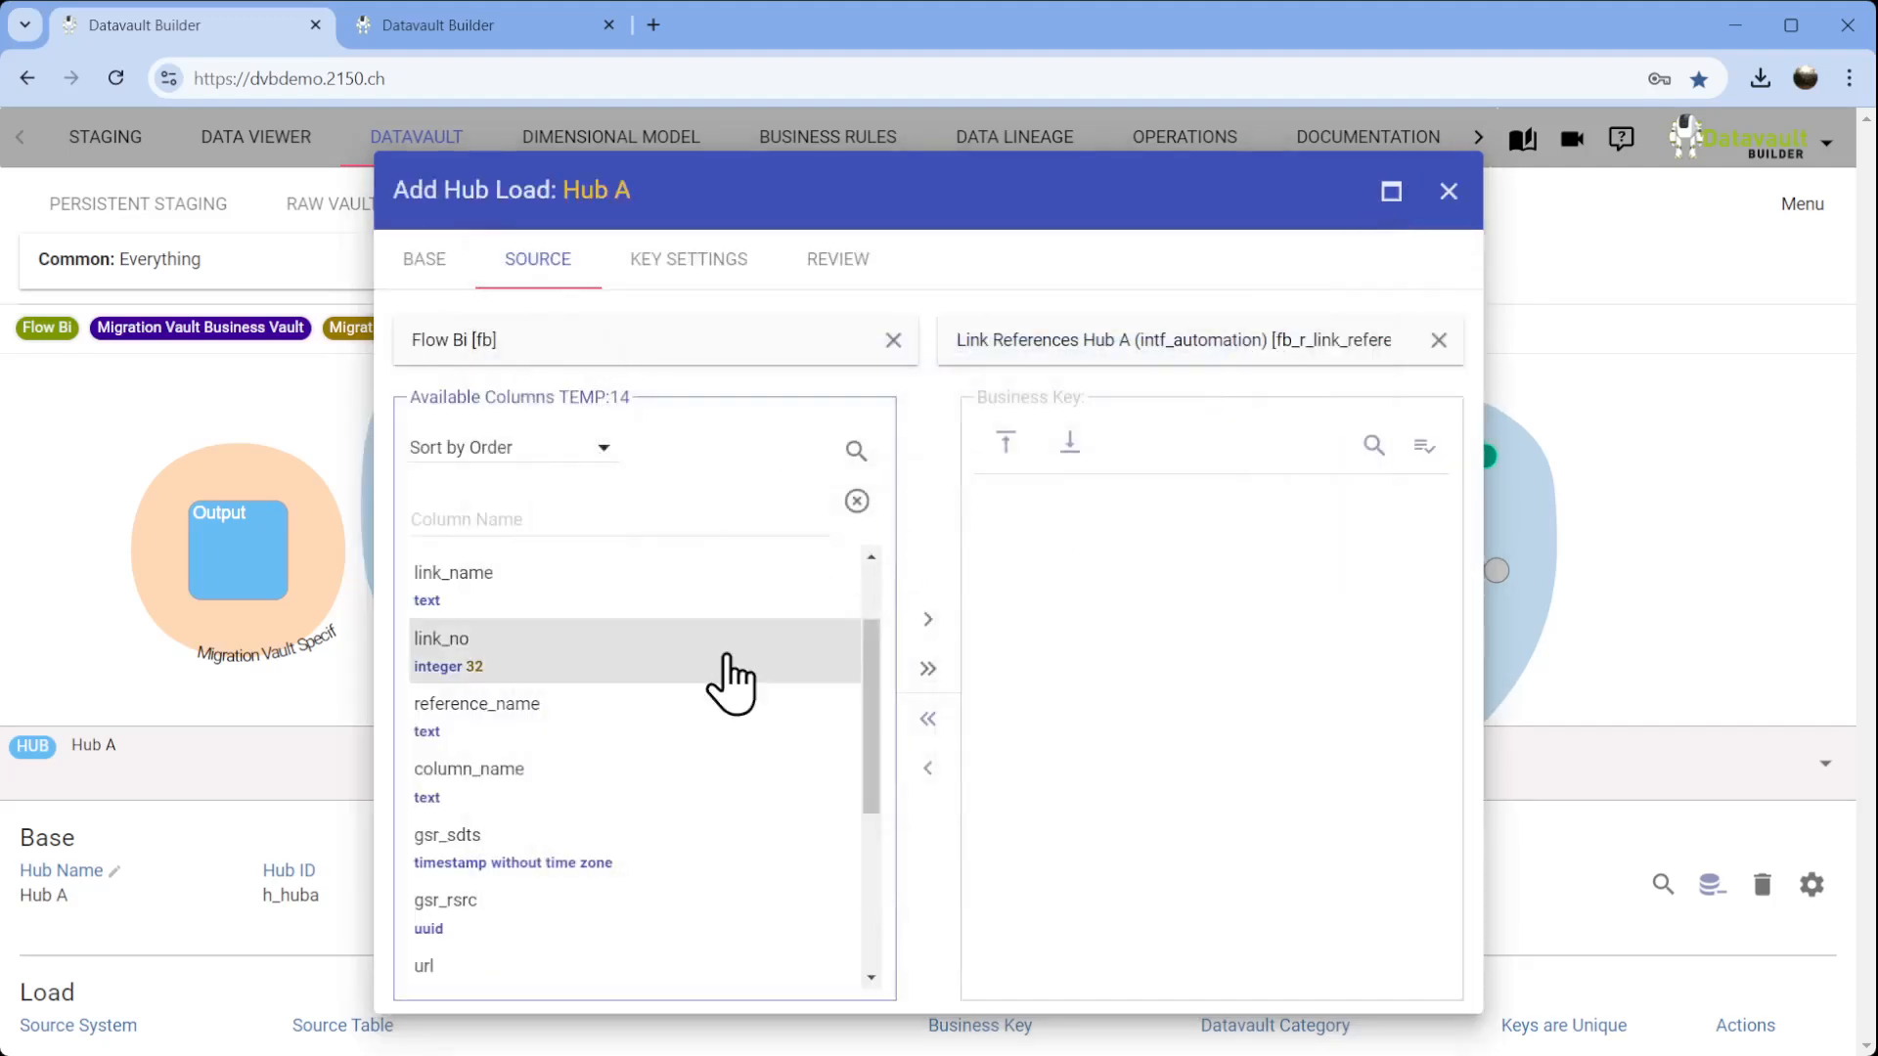
# Set reference_name as the business key of the Hub A load and inspect its values and duplicate keys.
pyautogui.click(526, 727)
pyautogui.moveTo(519, 729); pyautogui.dragTo(1111, 687)
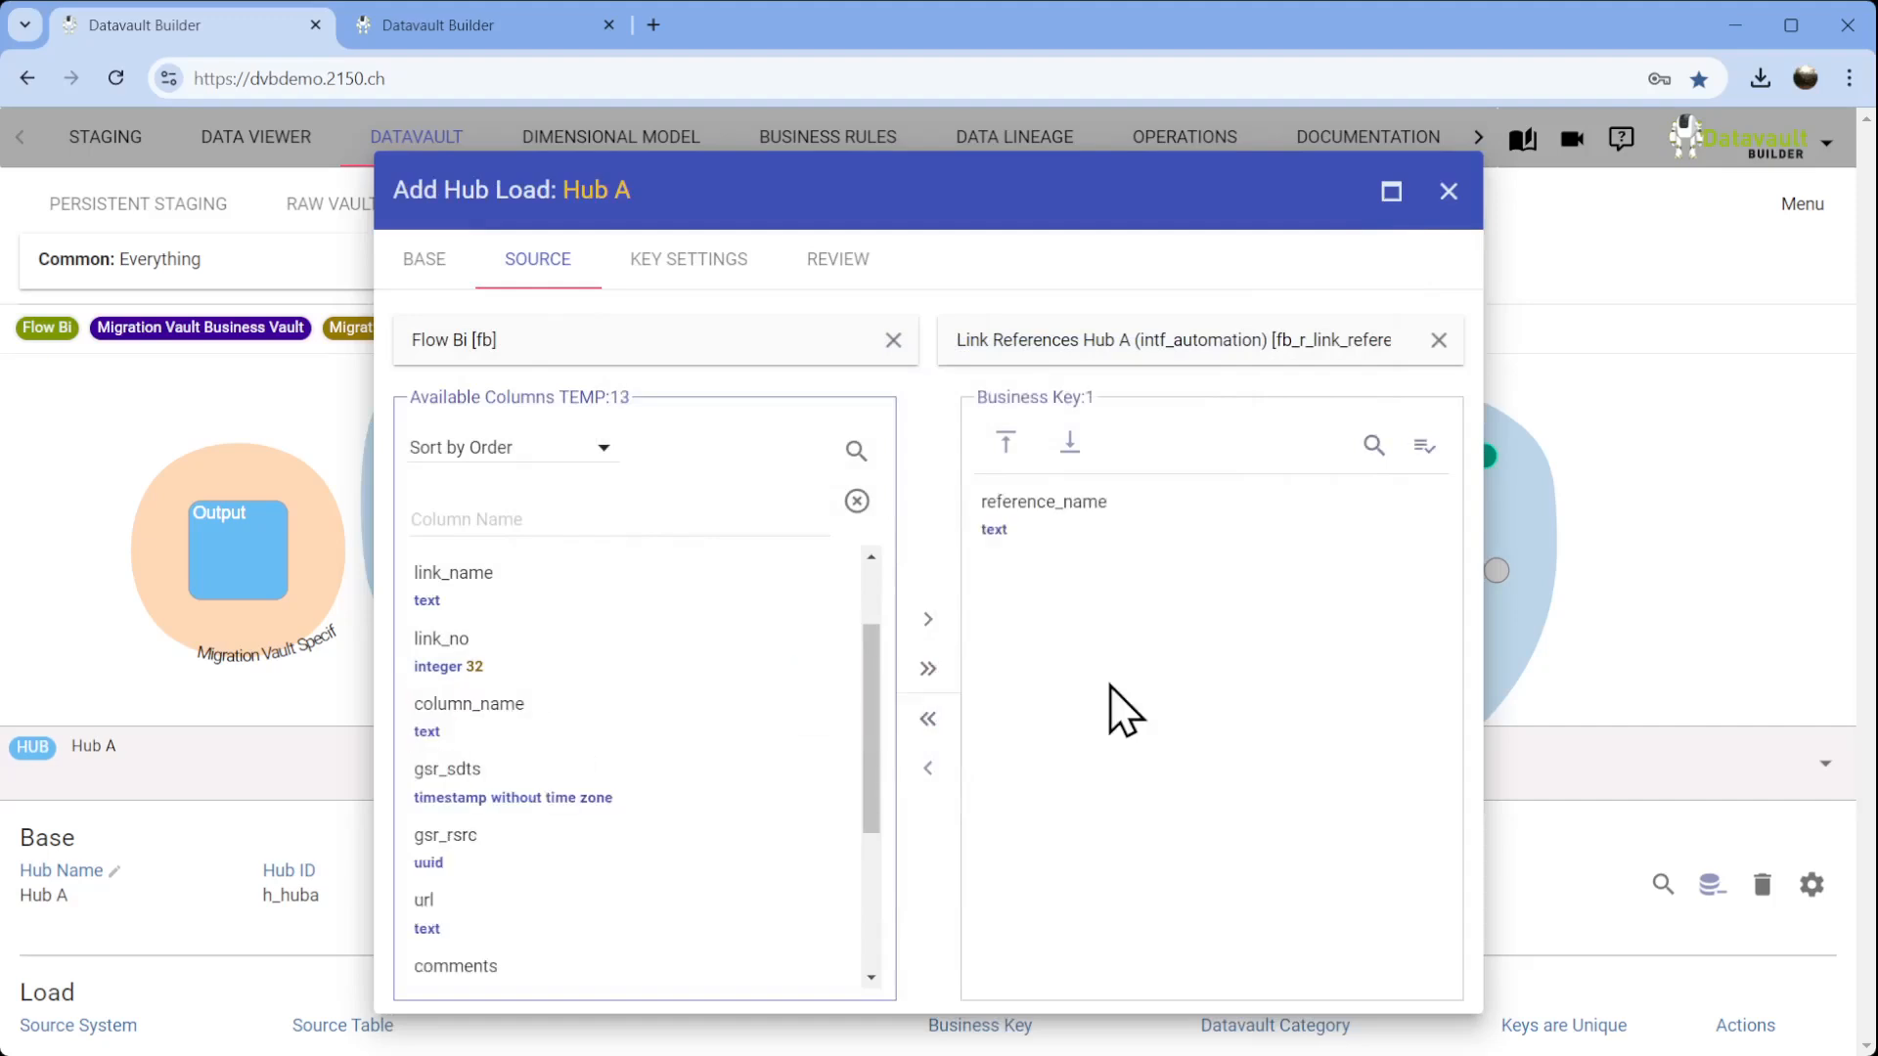
pyautogui.click(1371, 448)
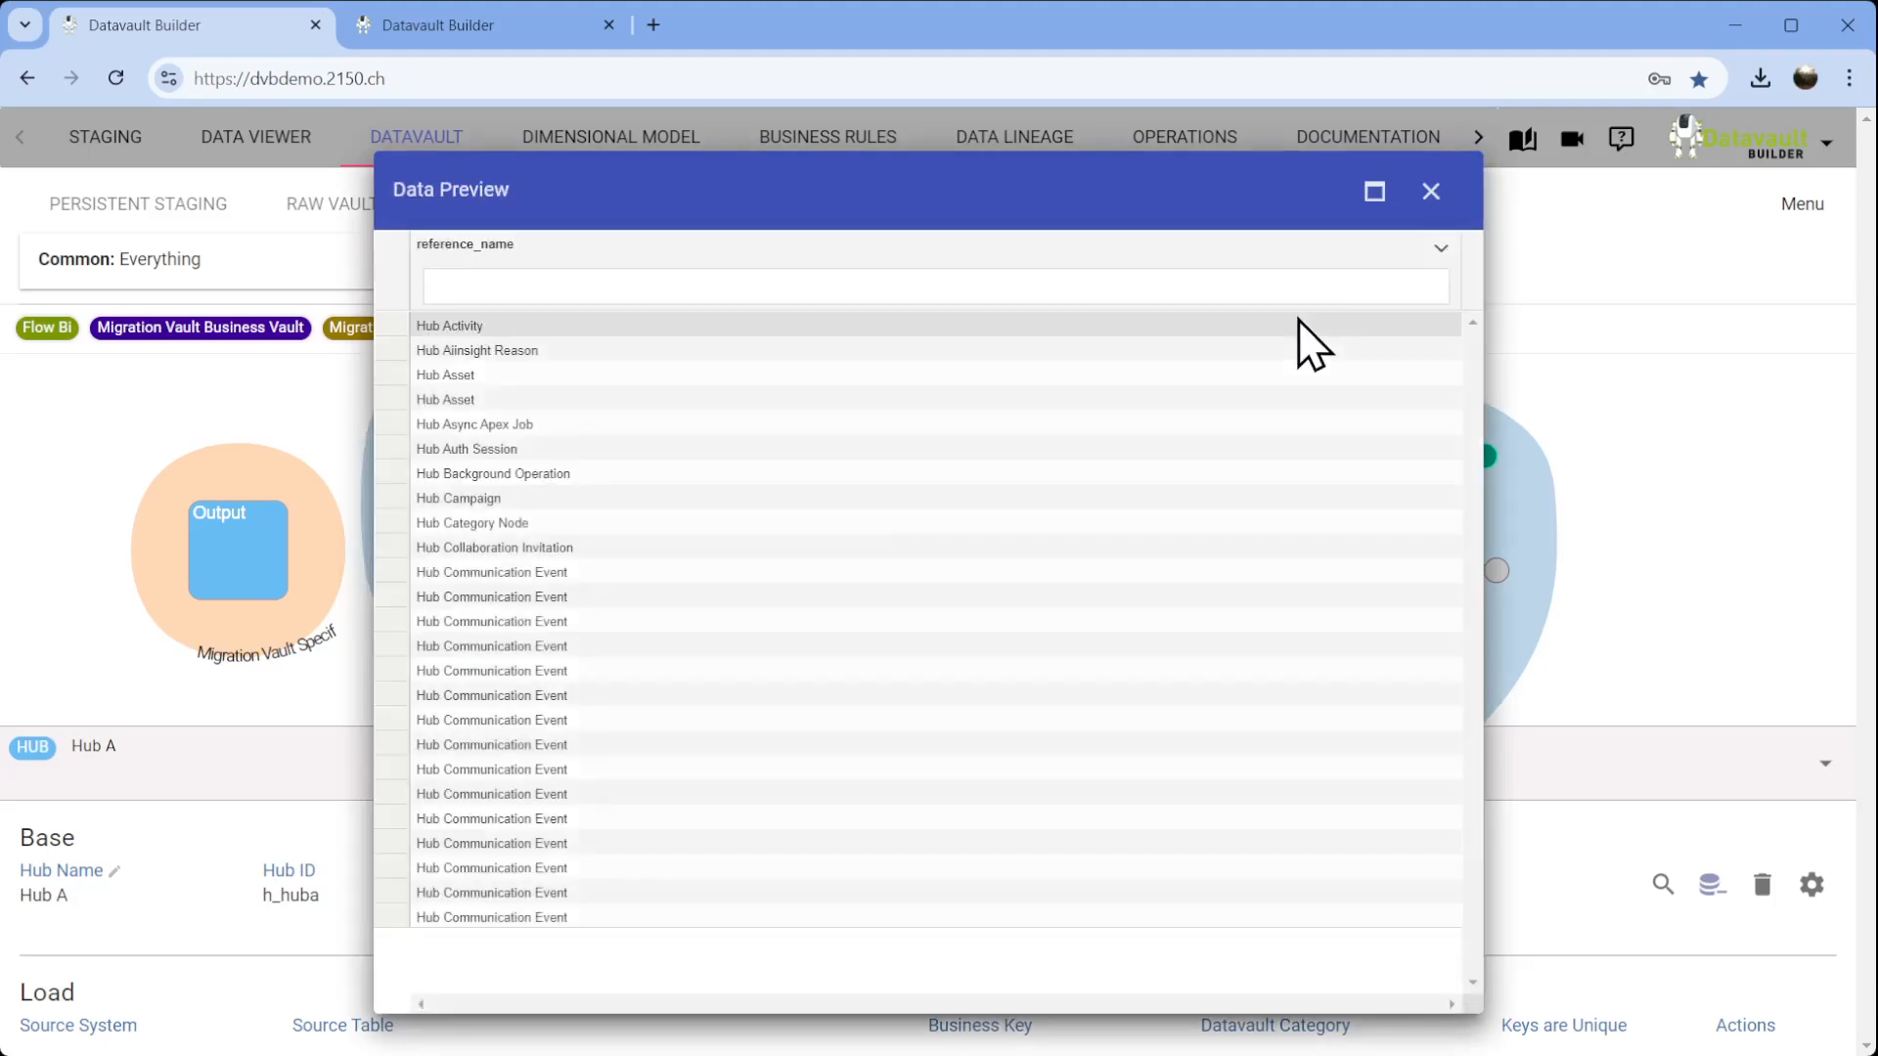
pyautogui.click(1431, 193)
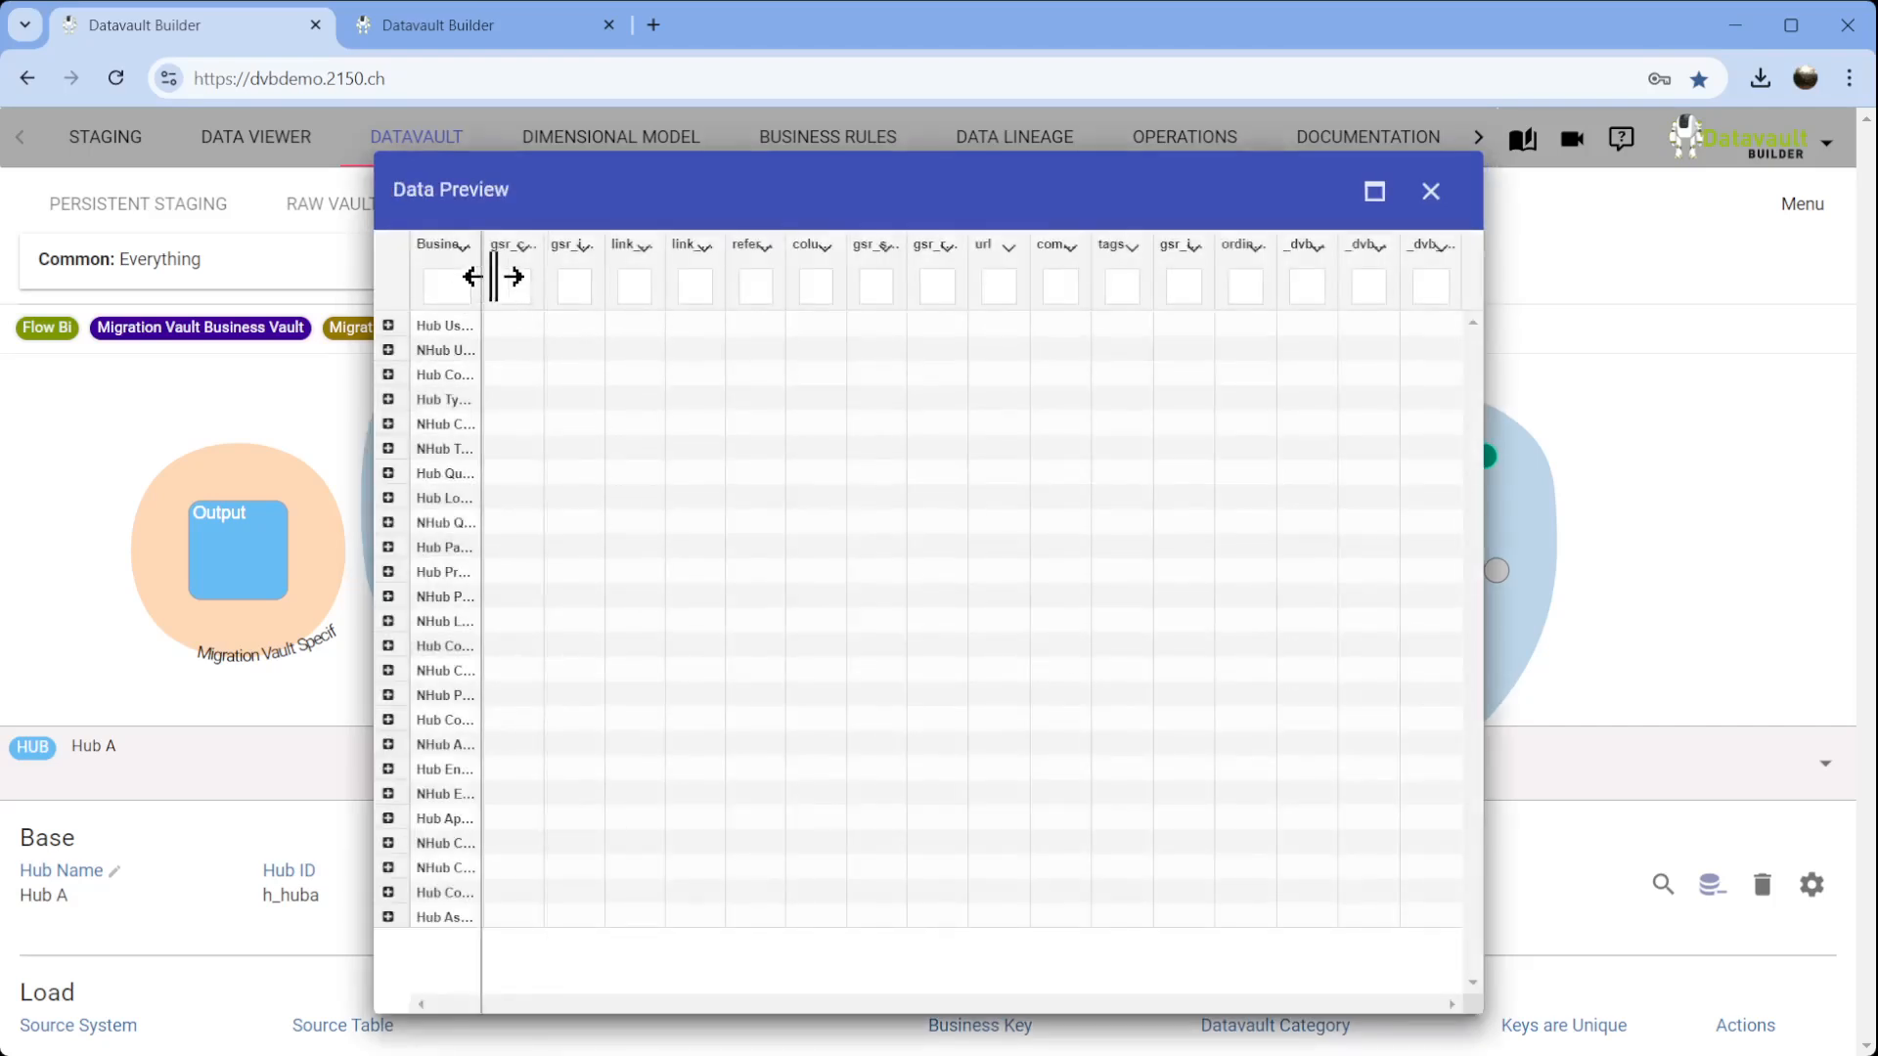
pyautogui.moveTo(482, 281); pyautogui.dragTo(759, 299)
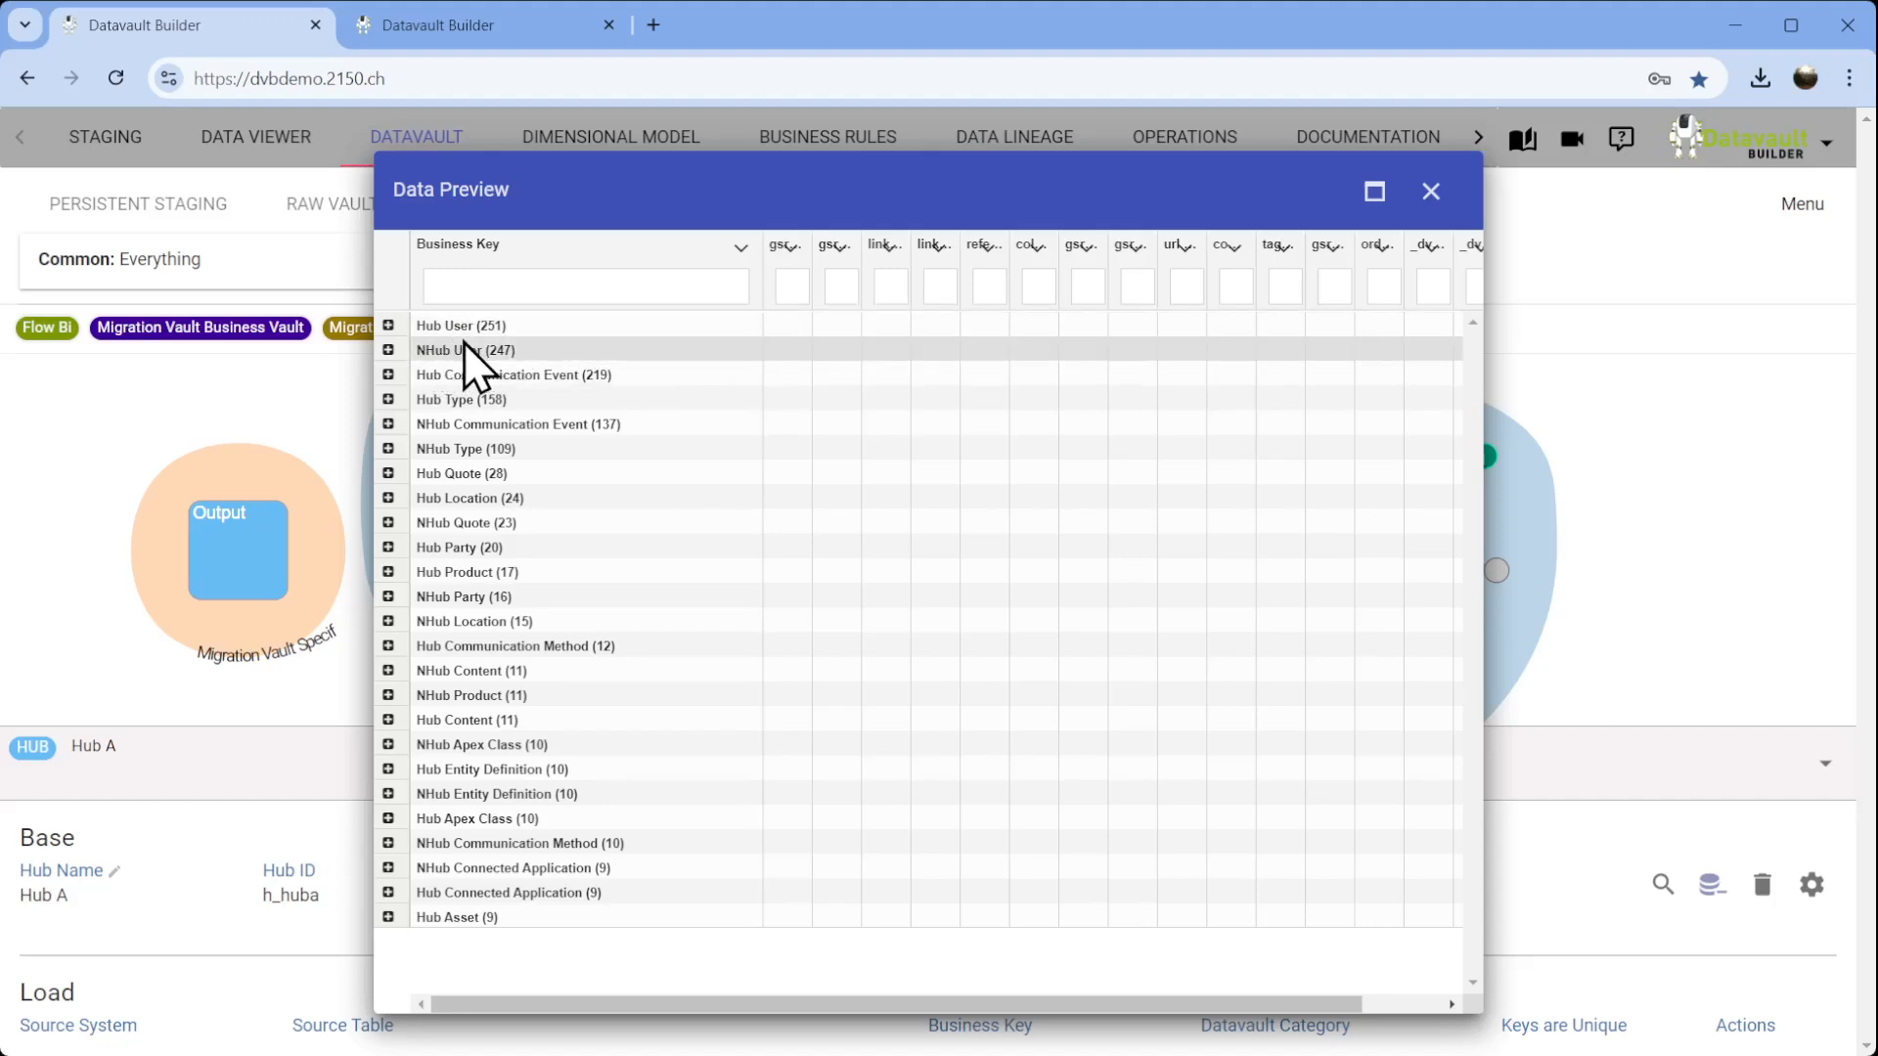
# Leave the key preview and add the Hub A load to the Raw Vault with non-unique keys and no default satellite.
pyautogui.click(1431, 192)
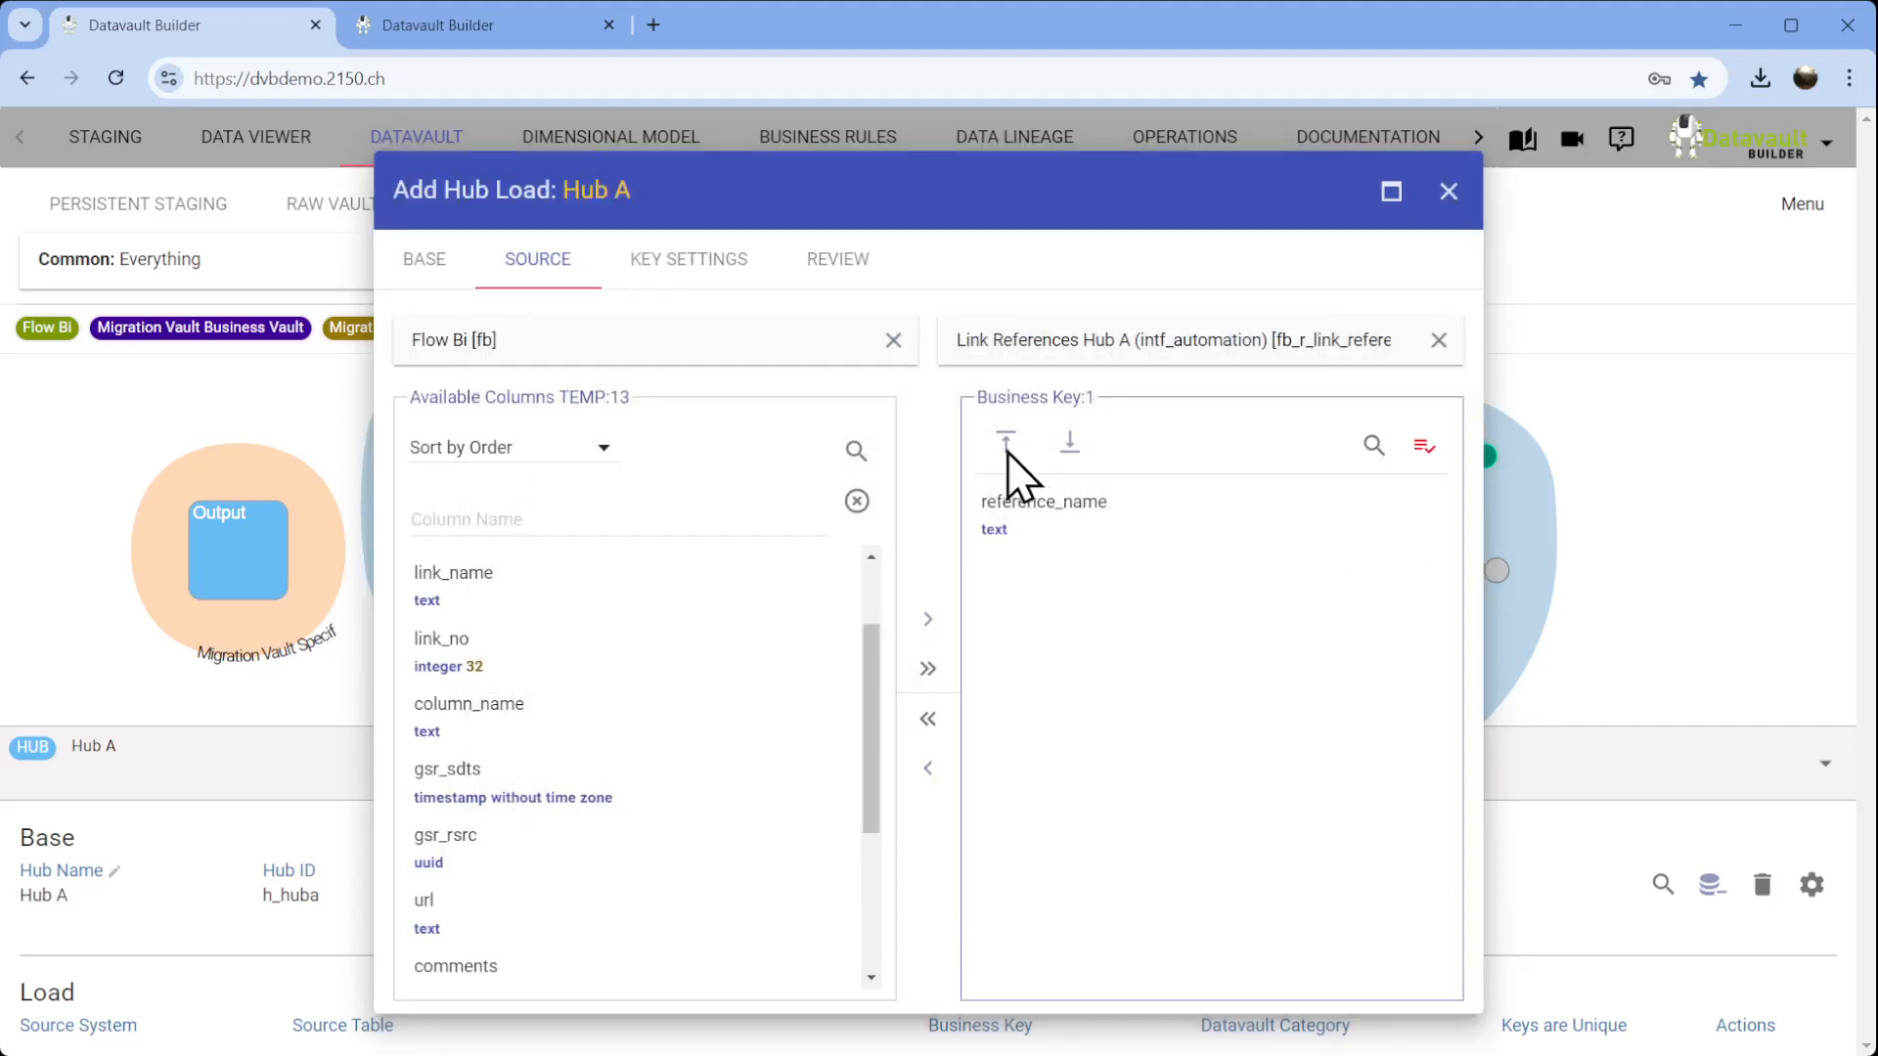
pyautogui.click(733, 258)
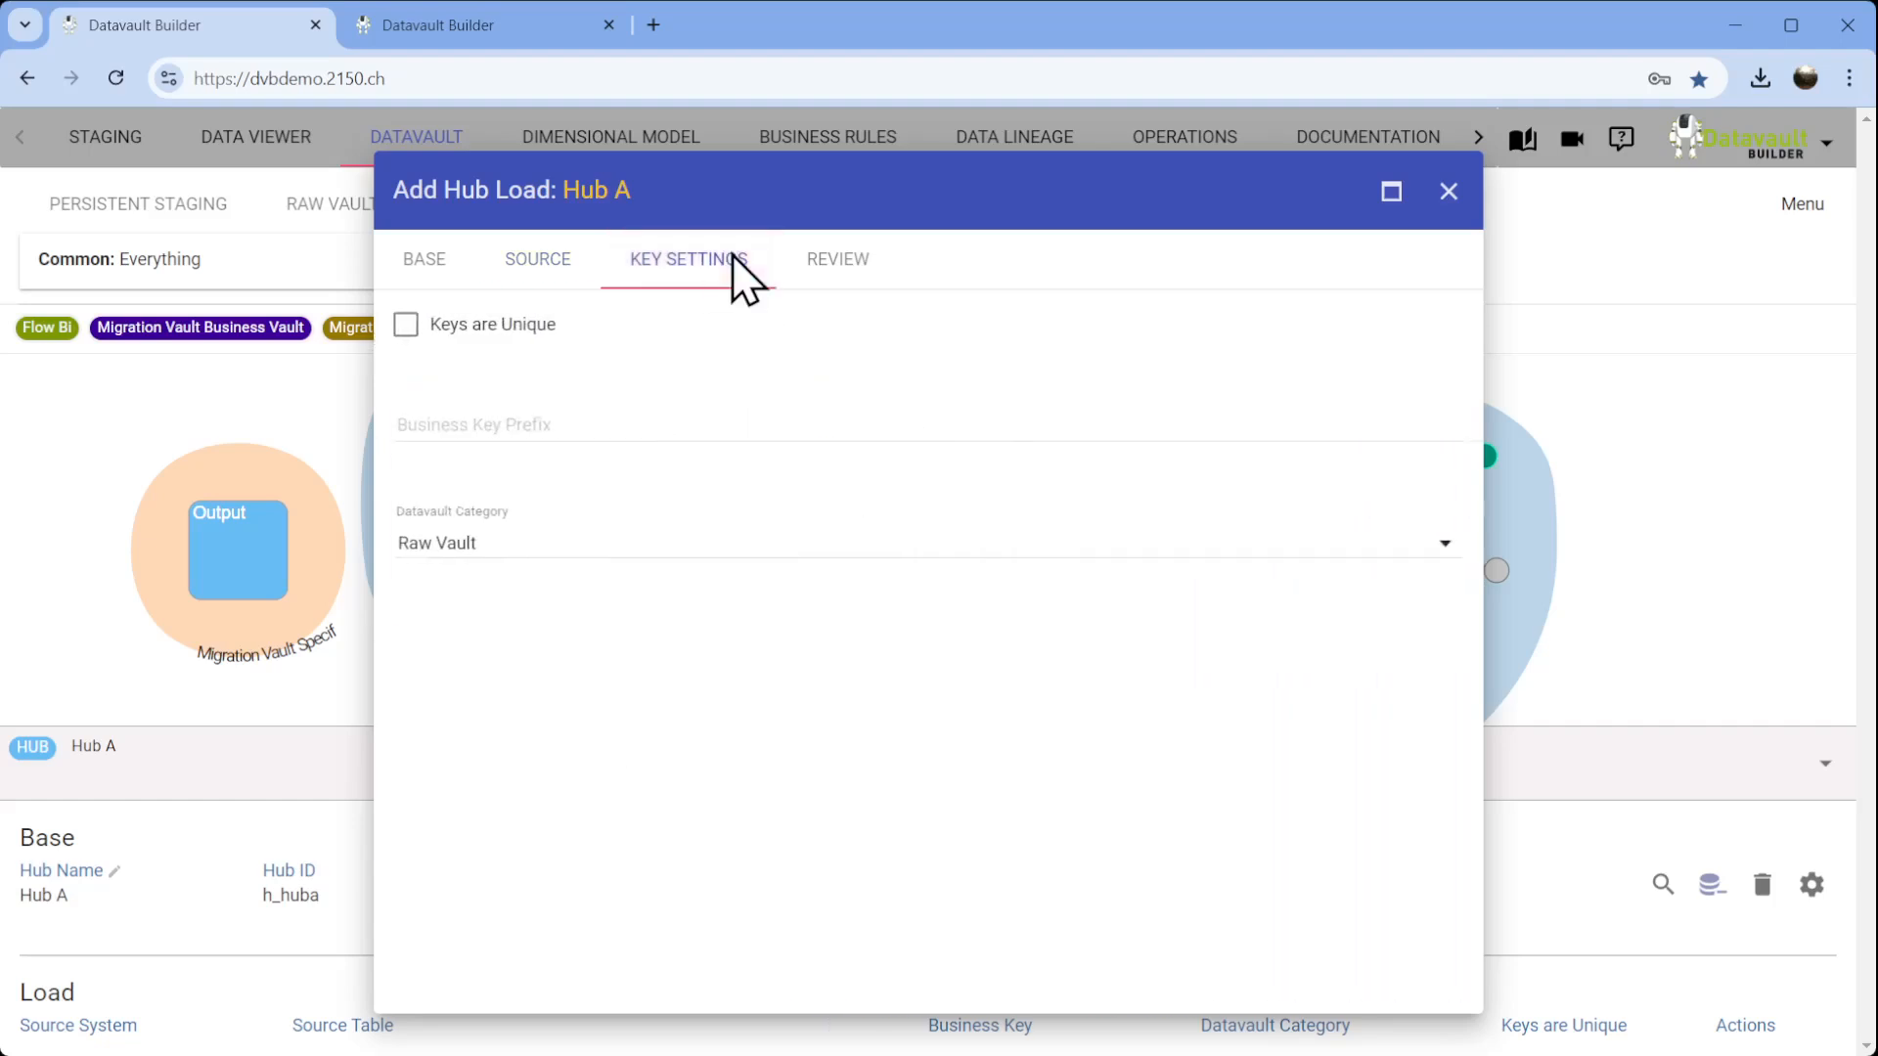
pyautogui.click(822, 269)
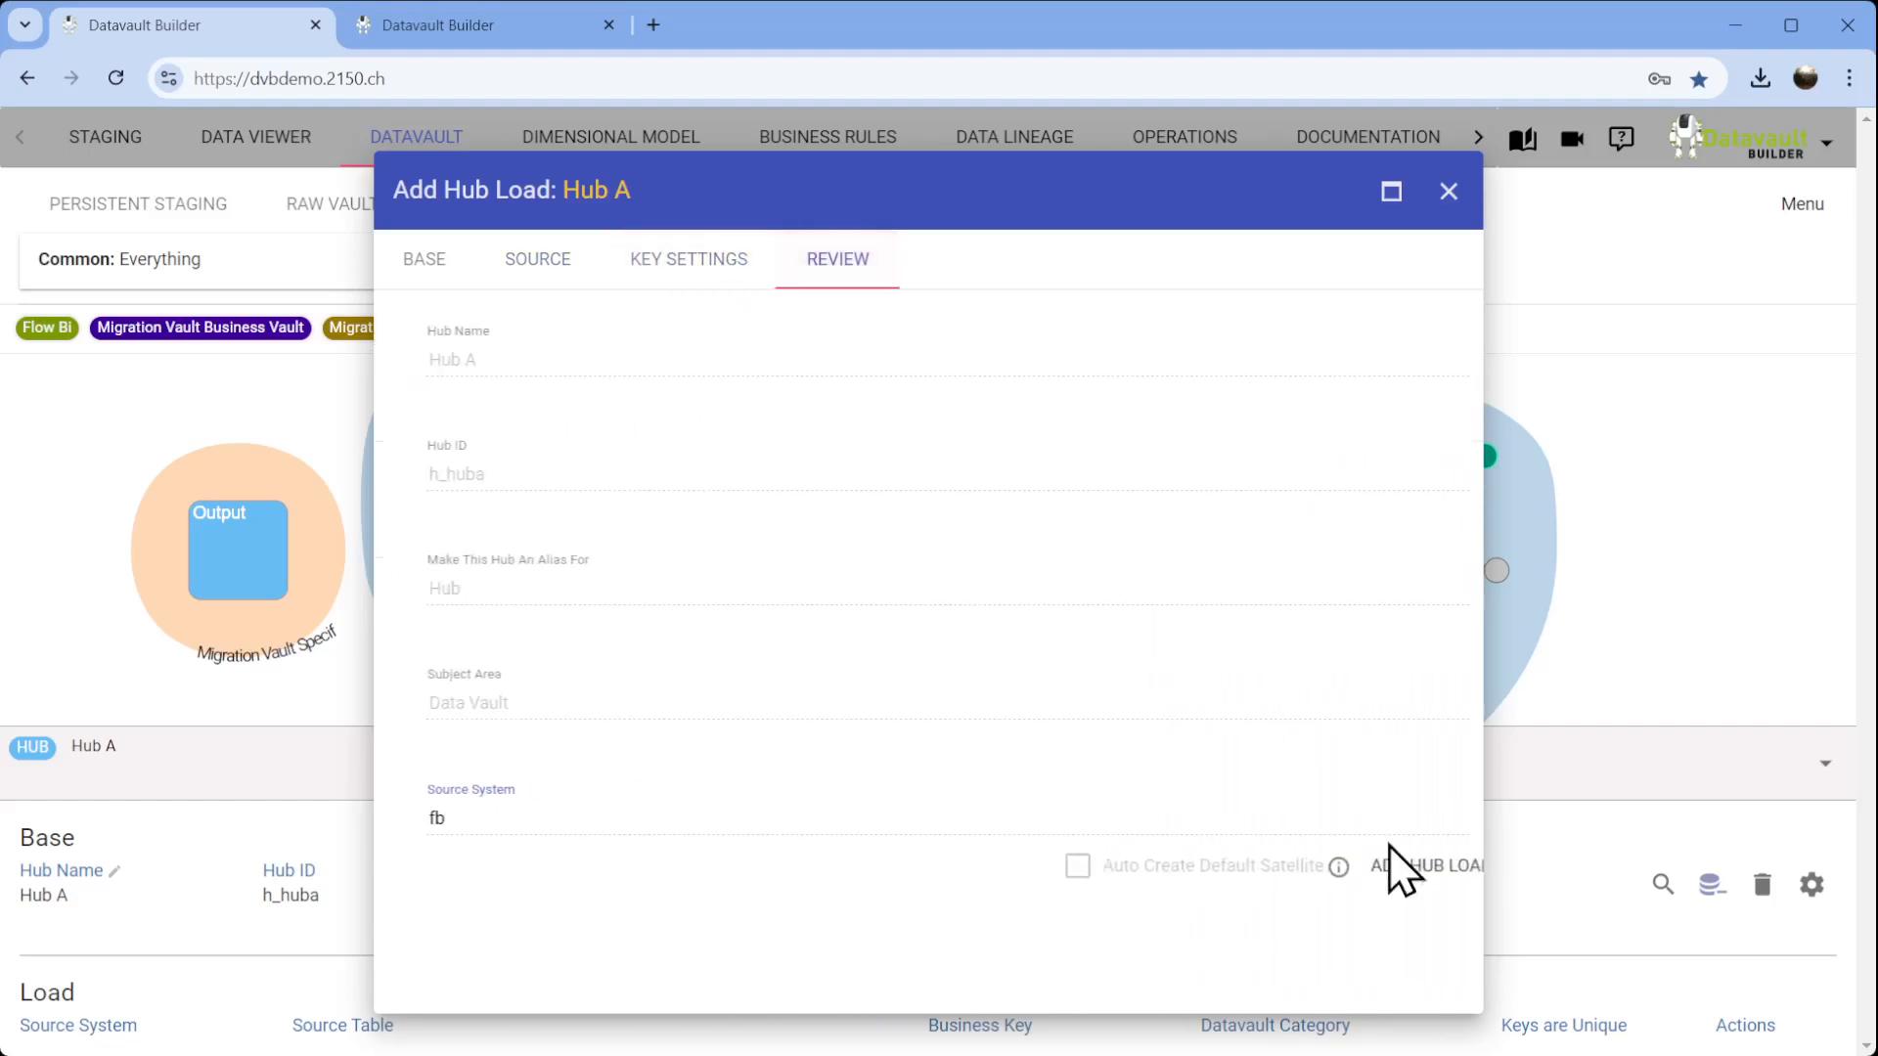
pyautogui.click(1402, 880)
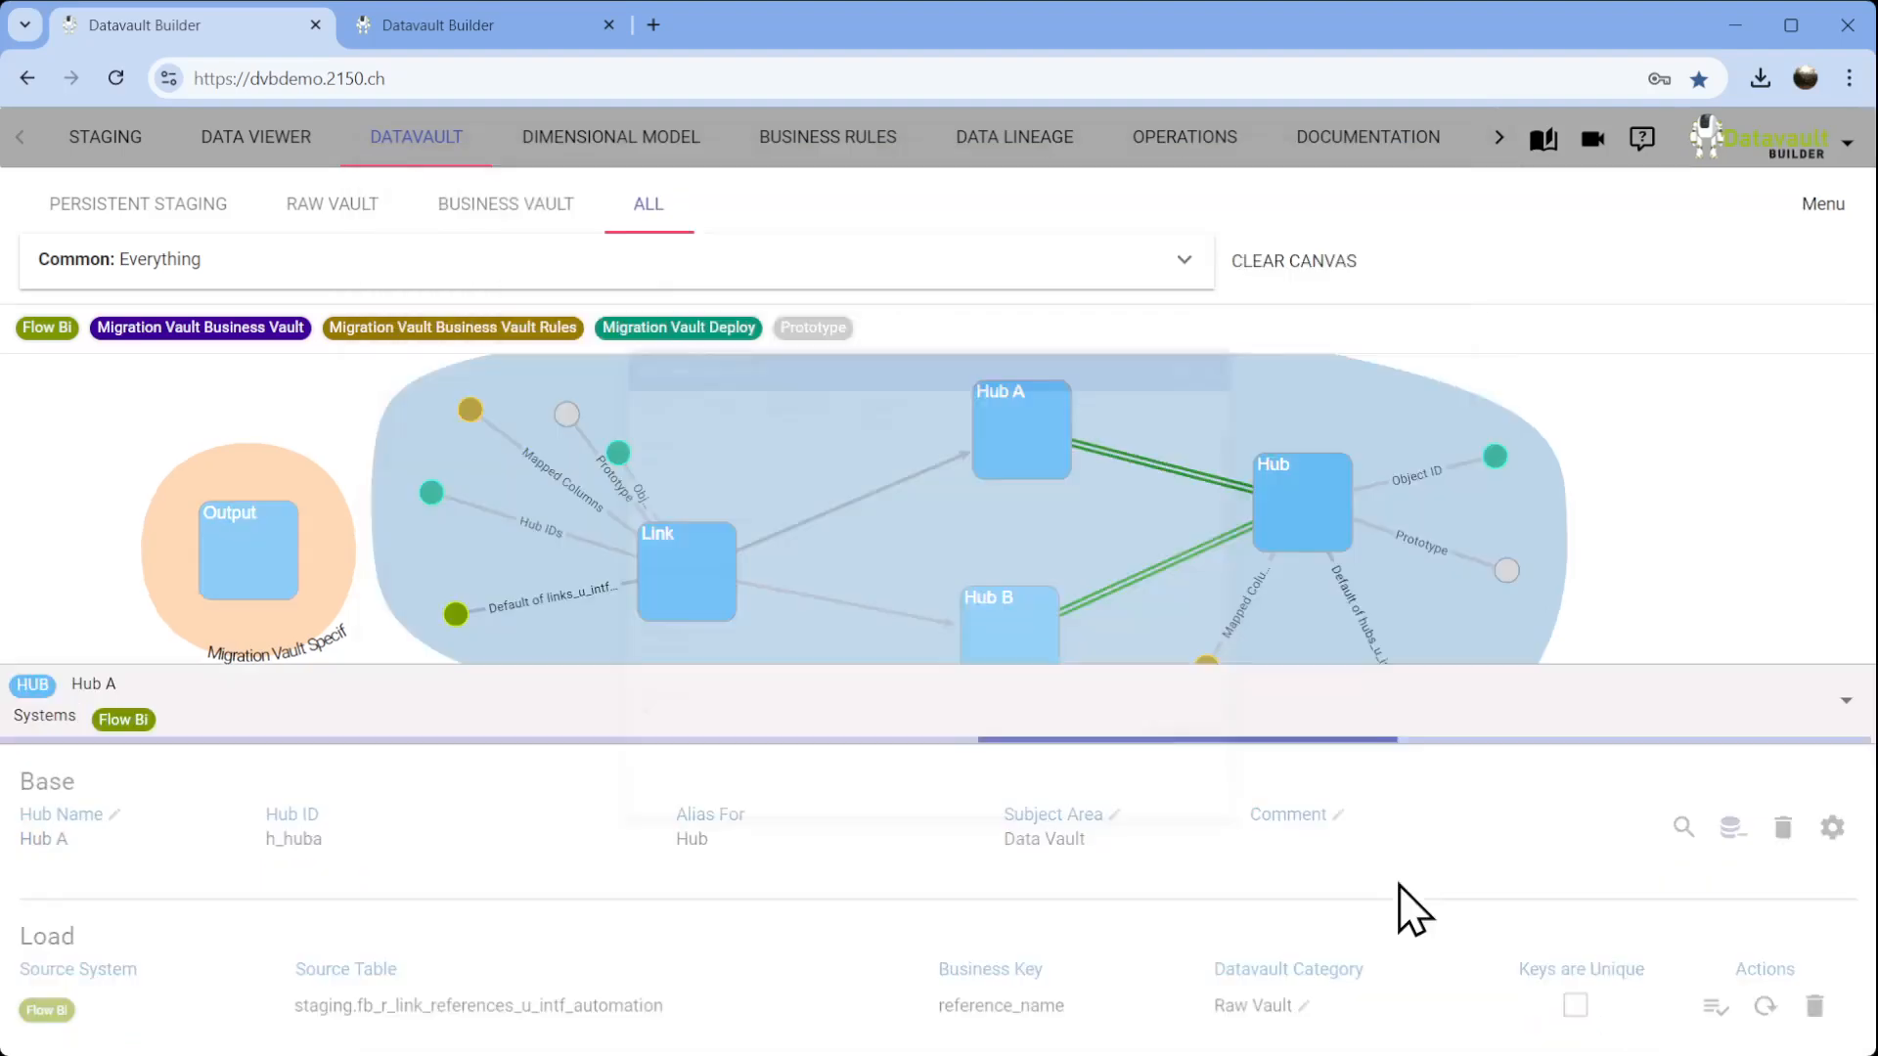
# Add a link load between Link and Hub A using their Link References Hub A loads, and run it.
pyautogui.rightClick(892, 489)
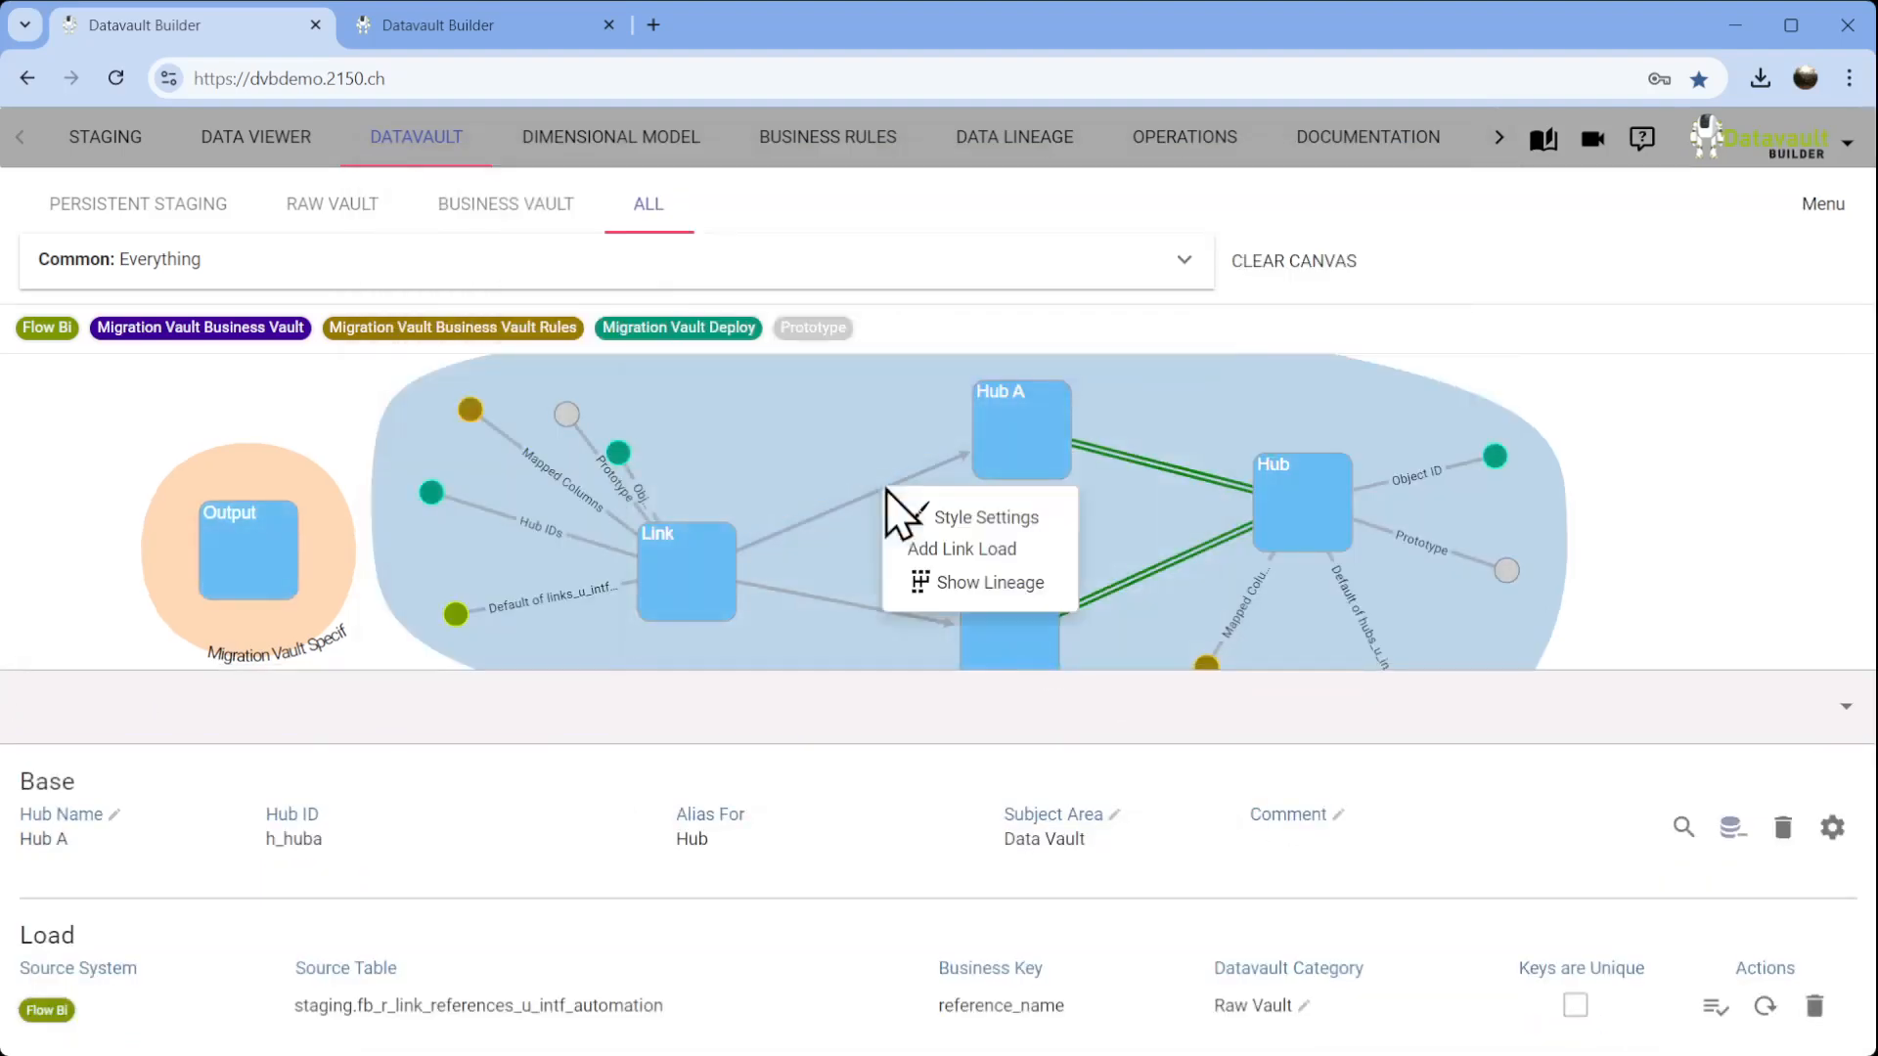
pyautogui.click(964, 545)
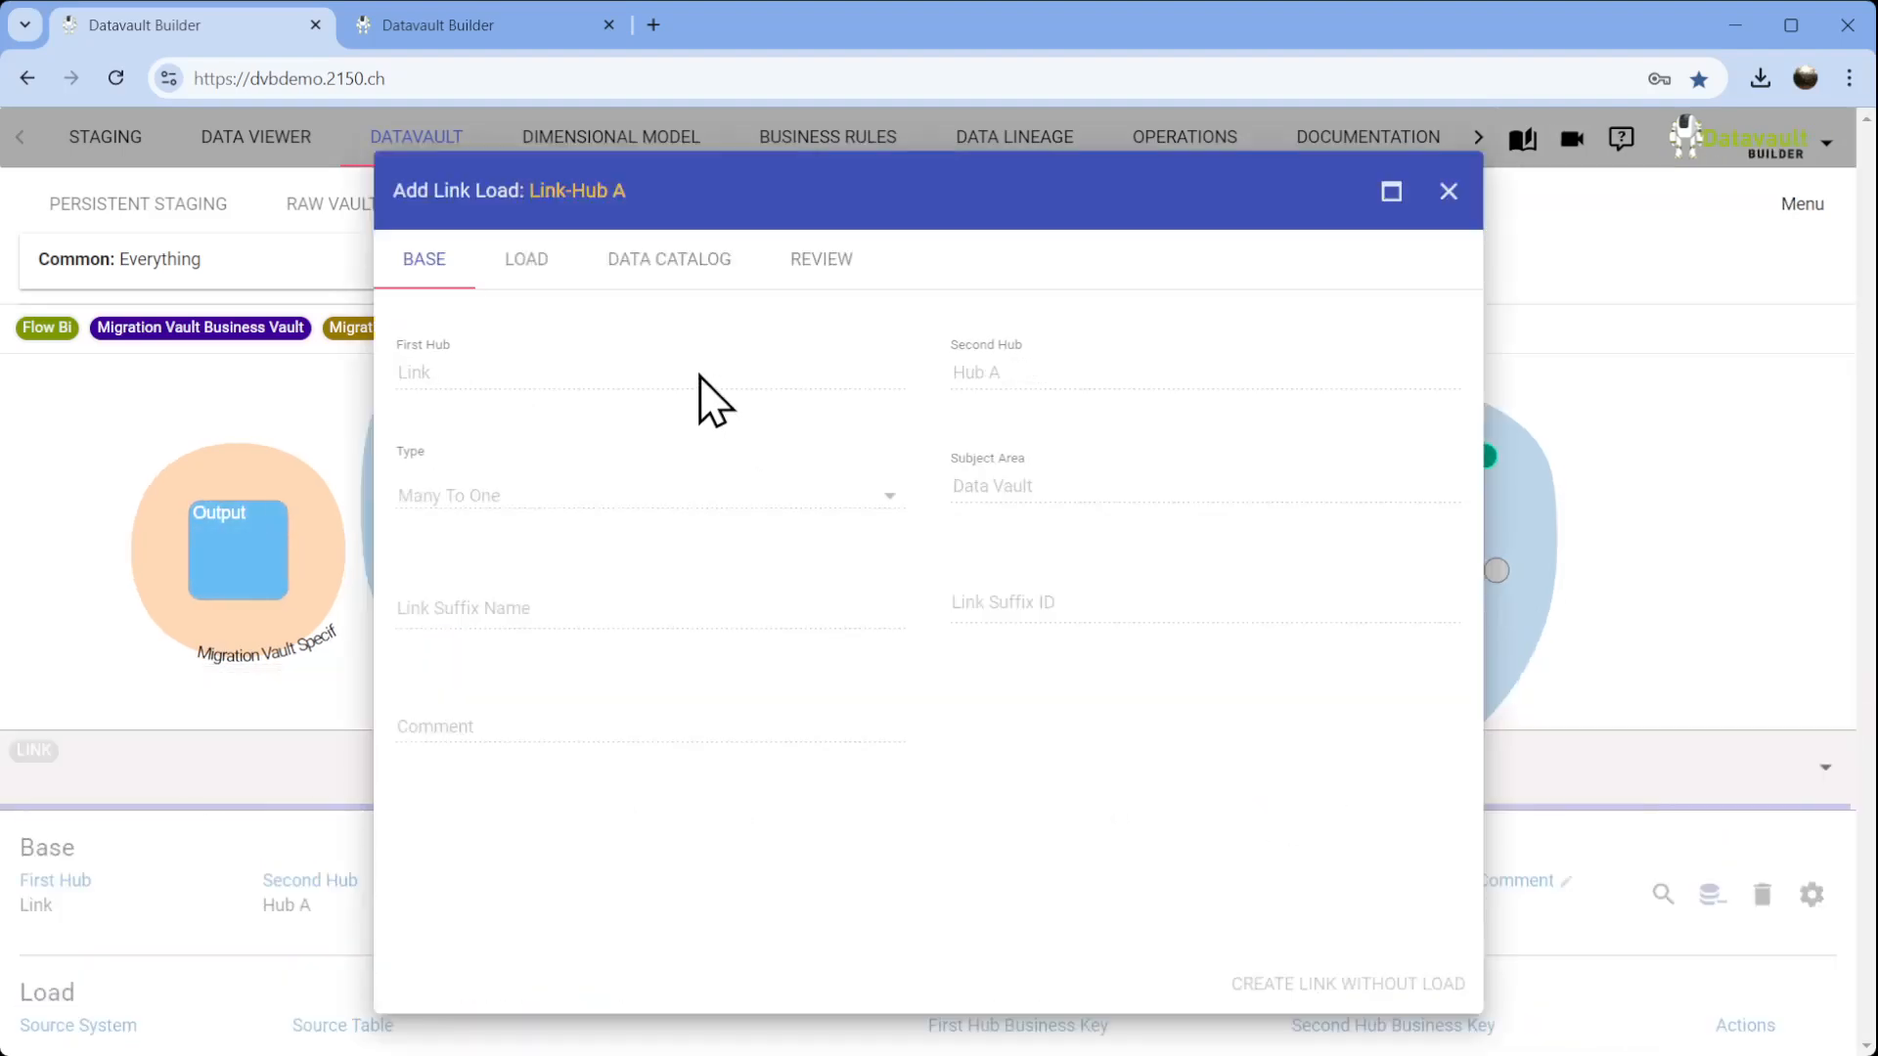
pyautogui.click(529, 260)
pyautogui.click(580, 376)
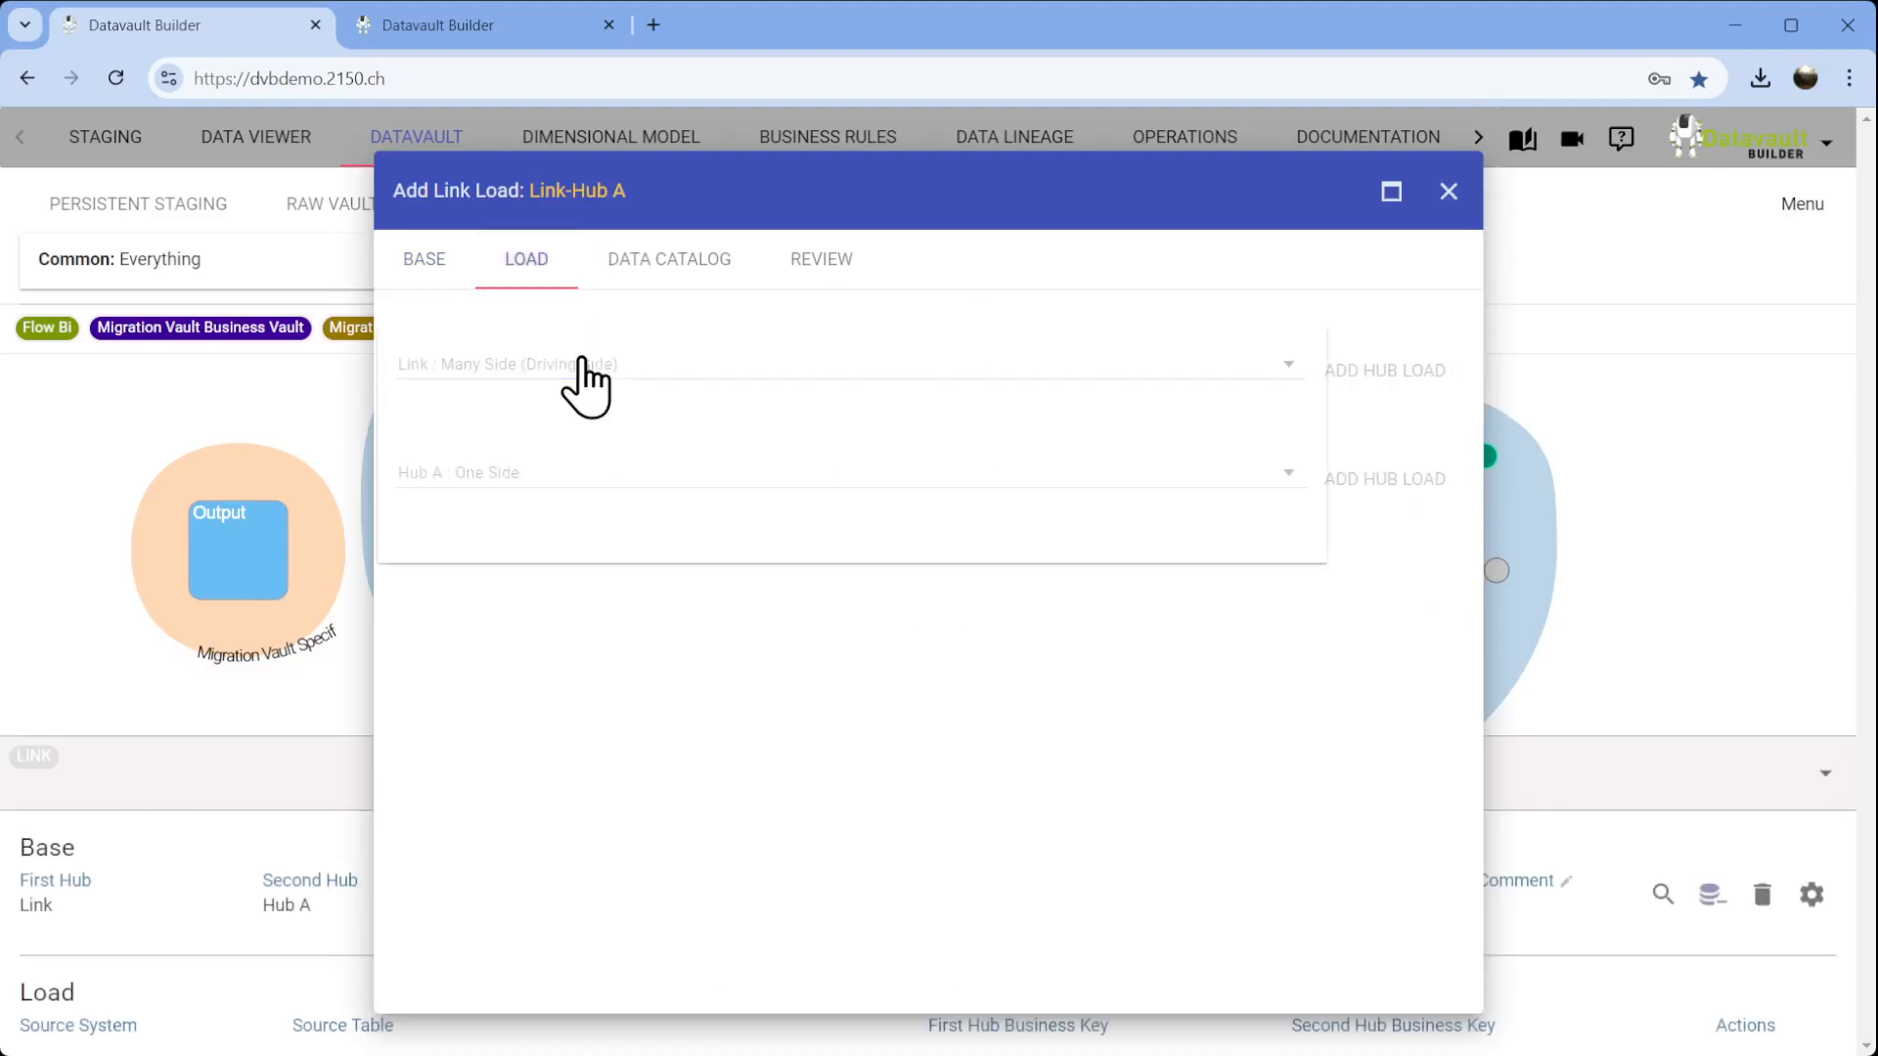
pyautogui.click(636, 363)
pyautogui.click(826, 260)
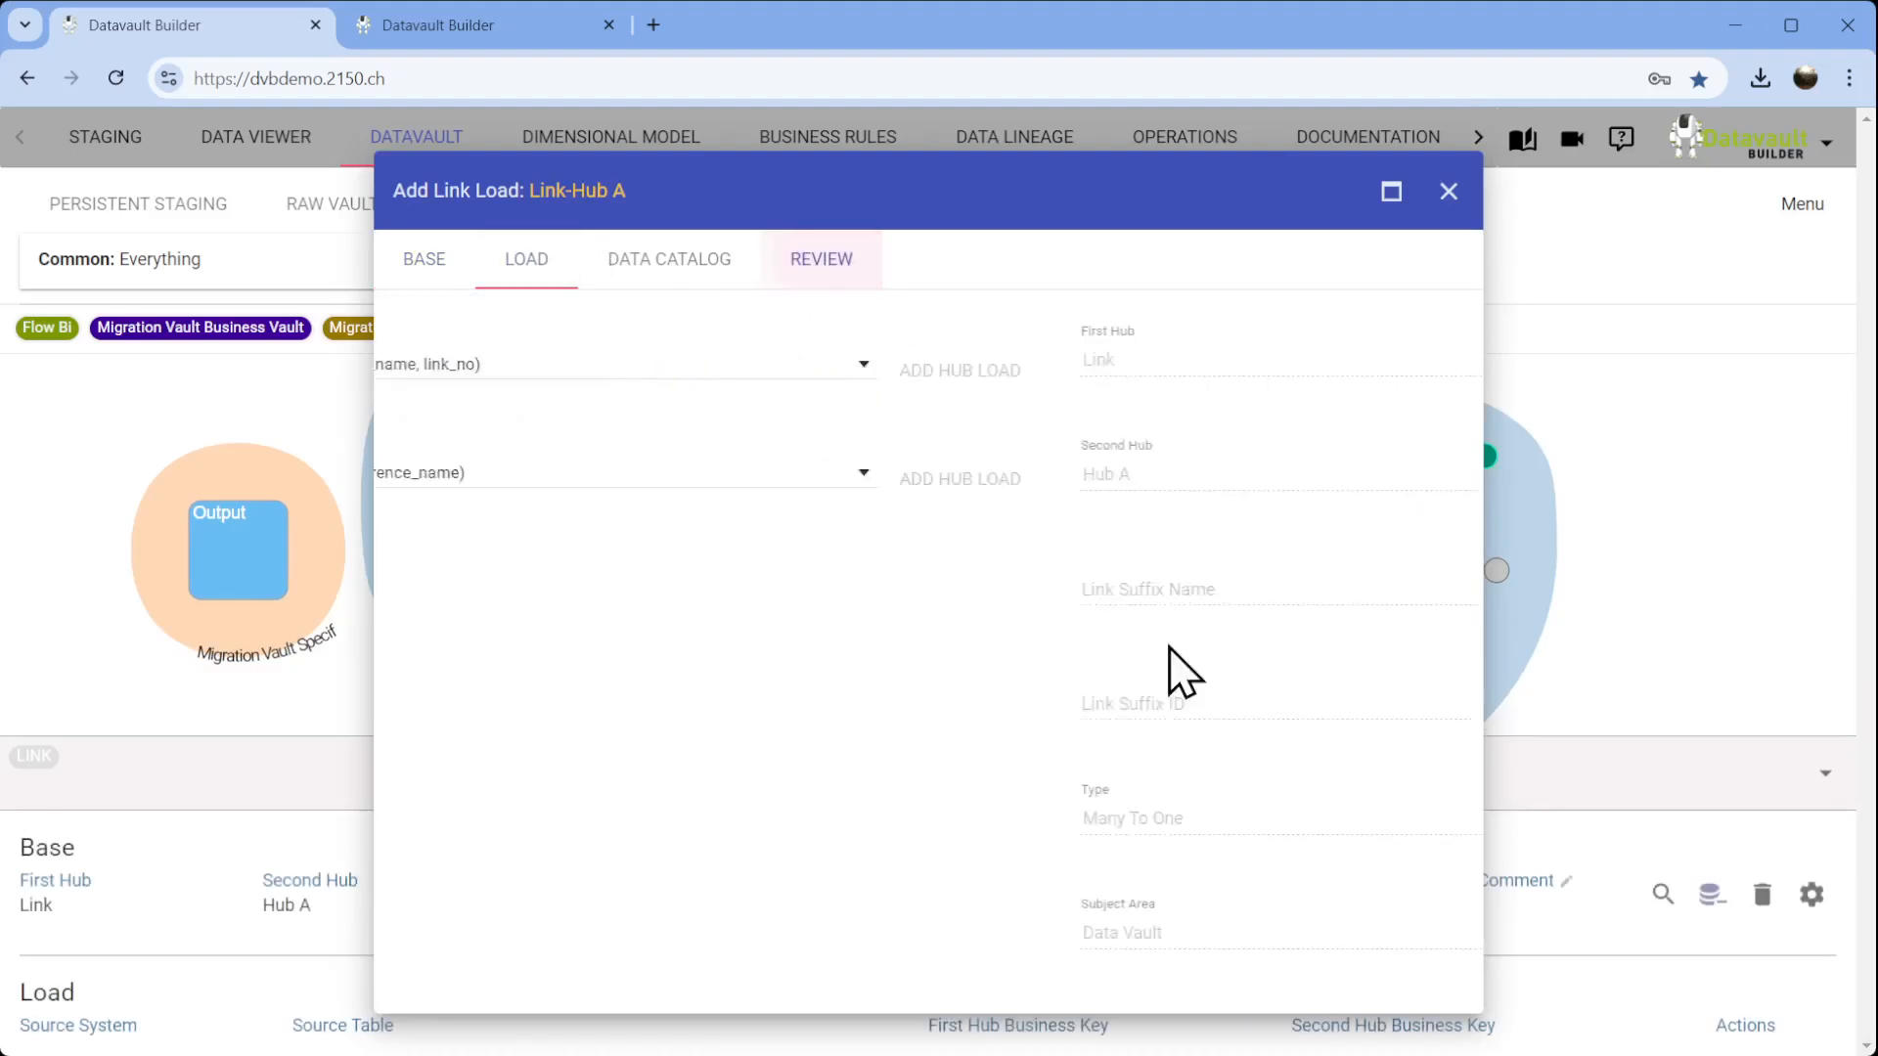
pyautogui.click(1397, 983)
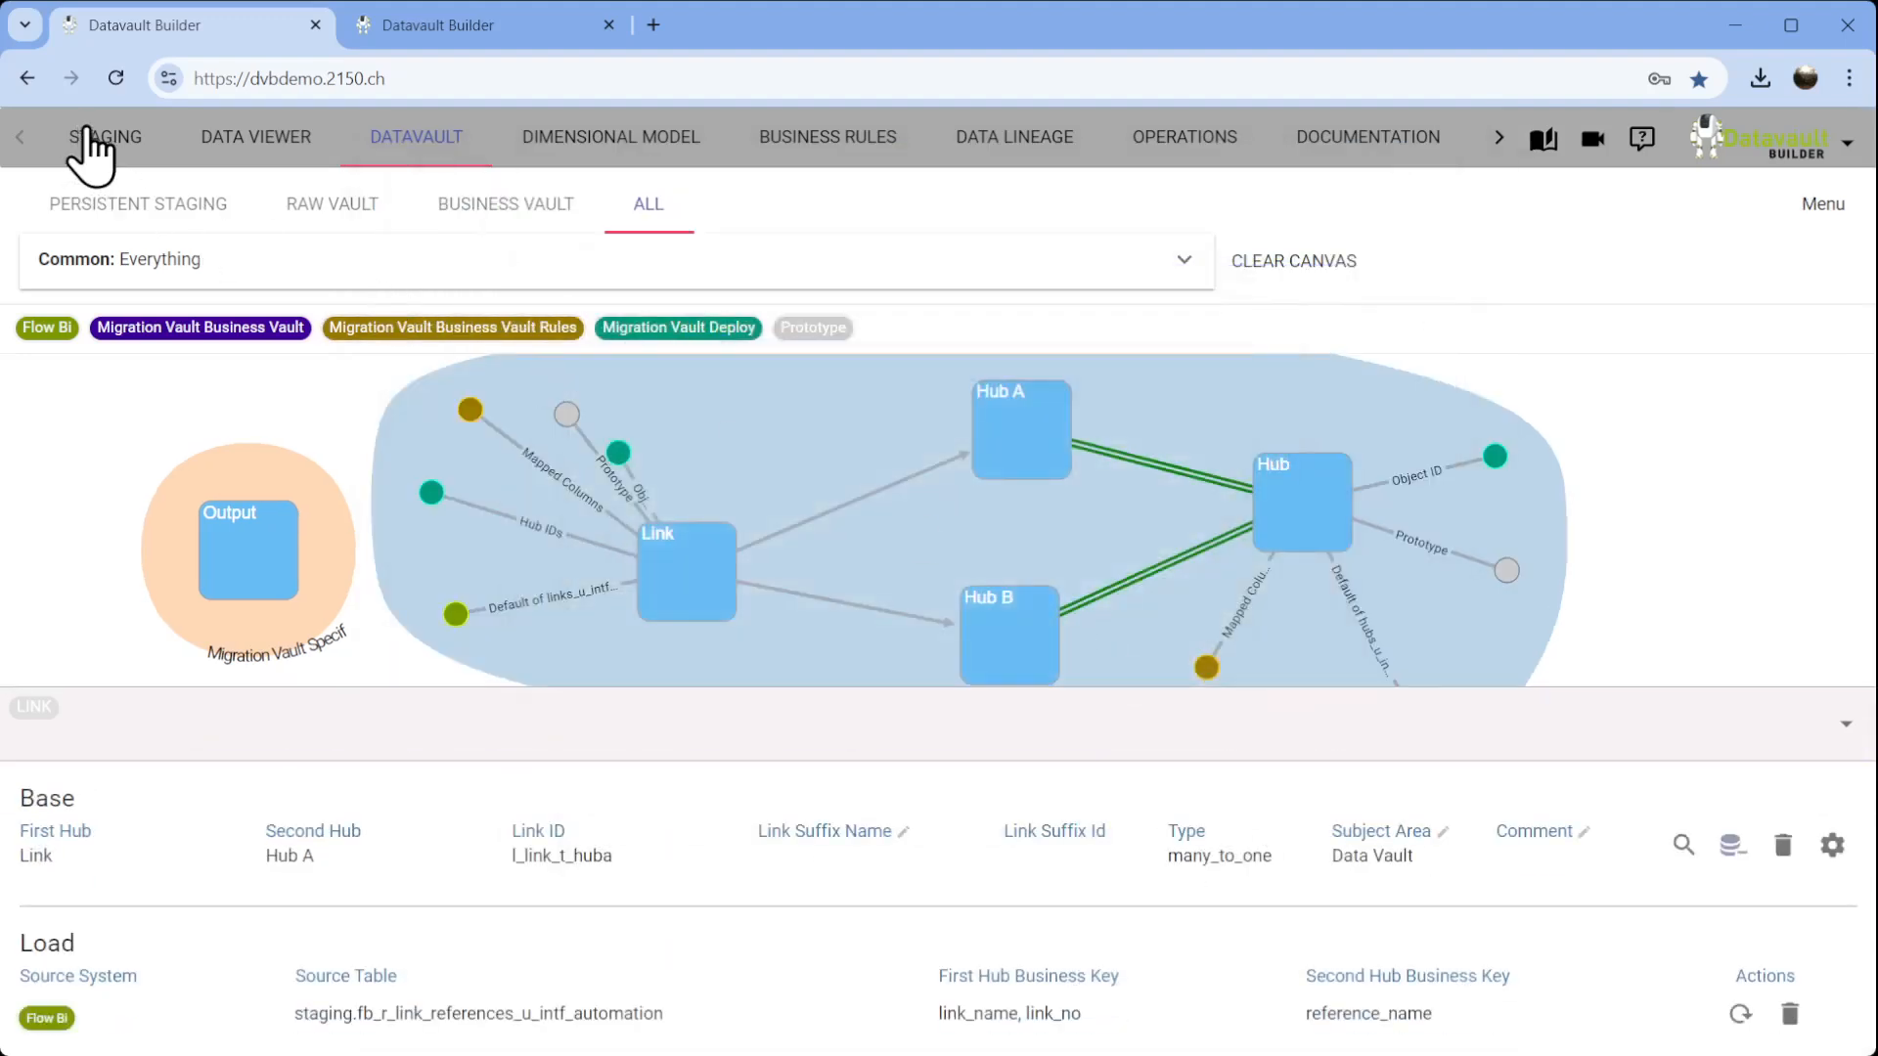
pyautogui.click(1753, 1022)
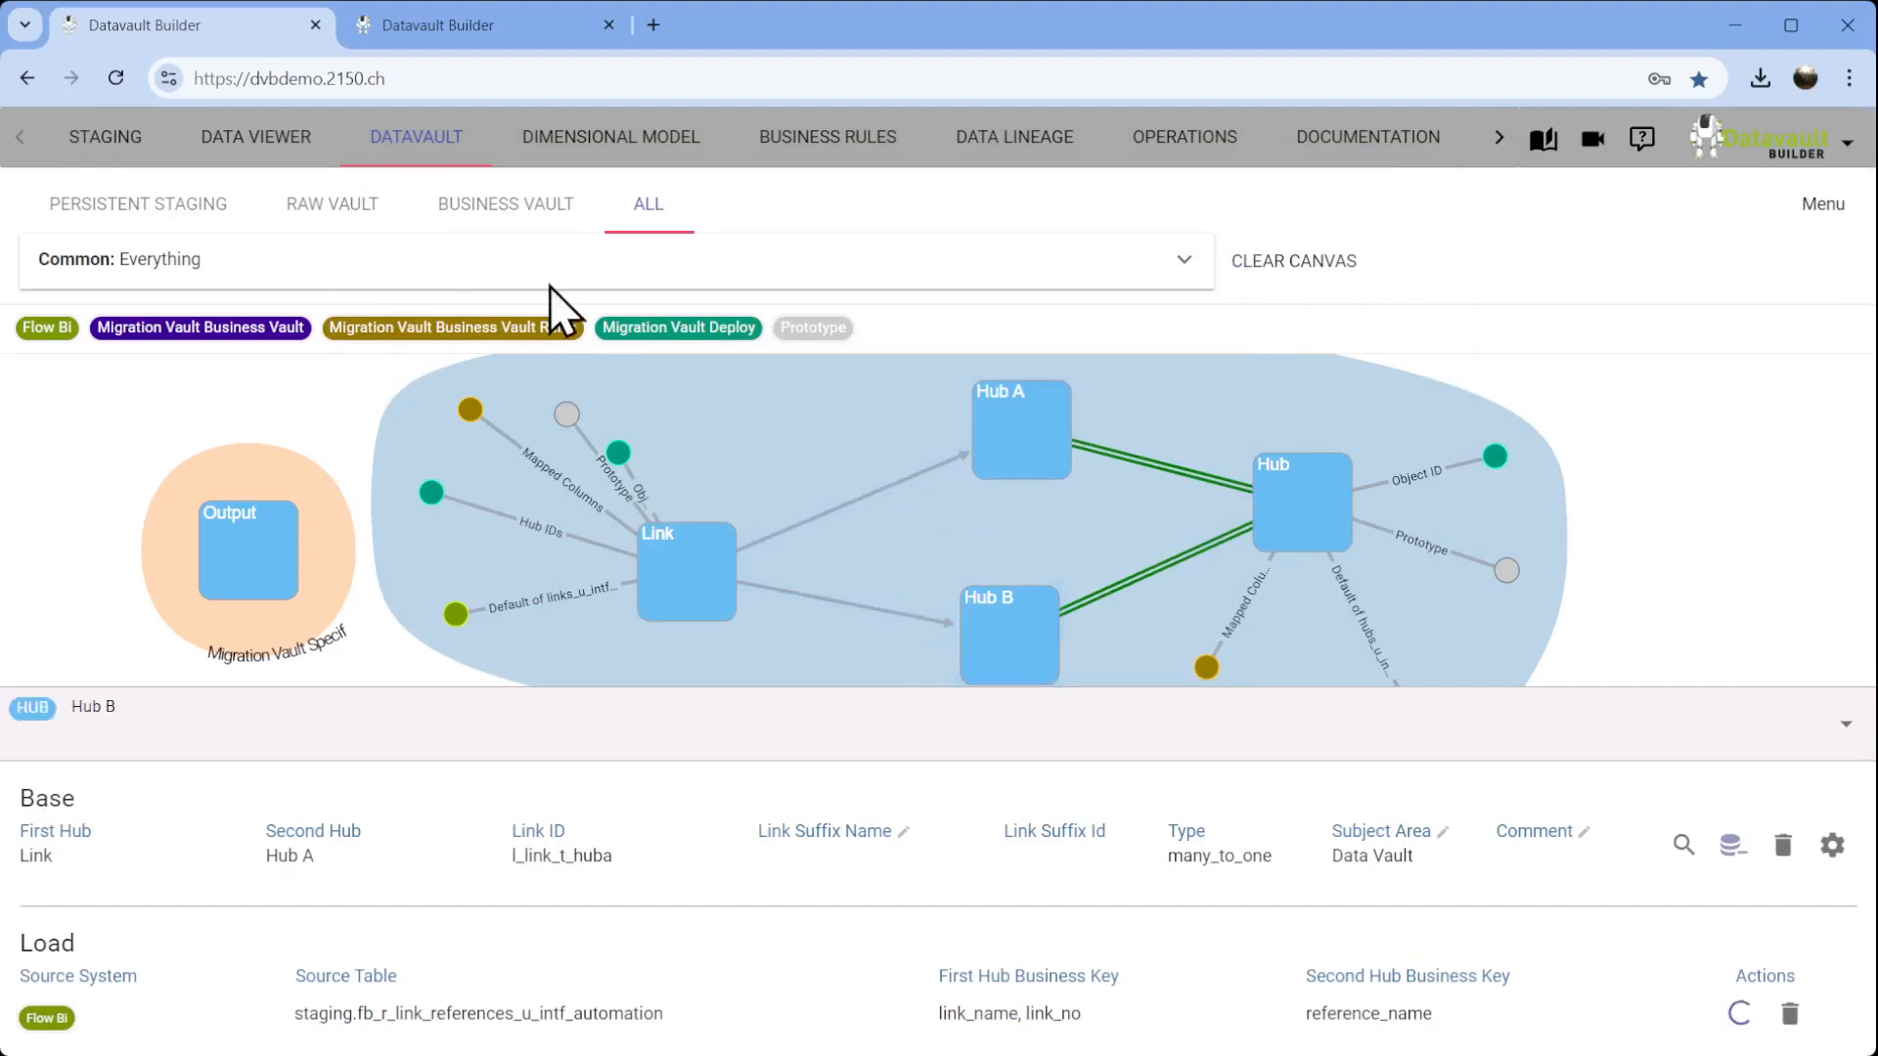
# Copy the general subset WHERE condition from the staging table Link References Hub A and close the table unchanged.
pyautogui.click(79, 138)
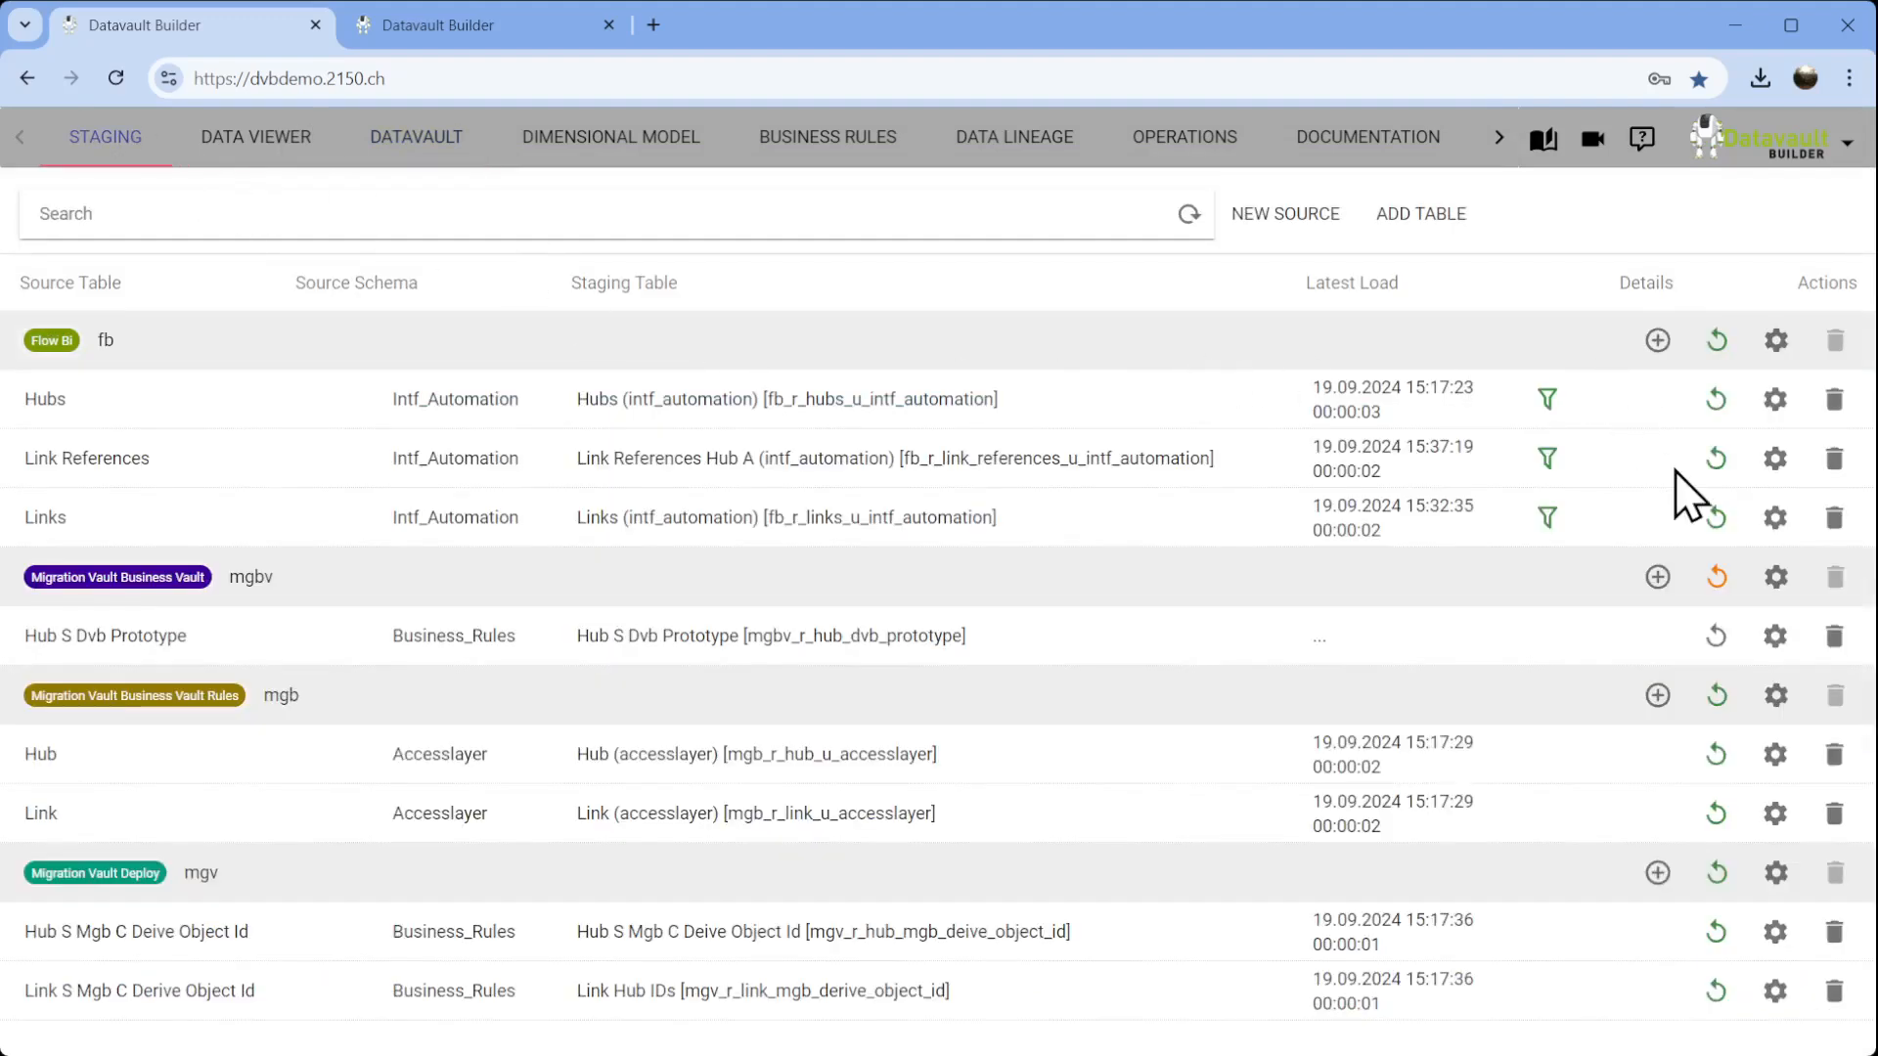
pyautogui.click(1774, 462)
pyautogui.click(321, 243)
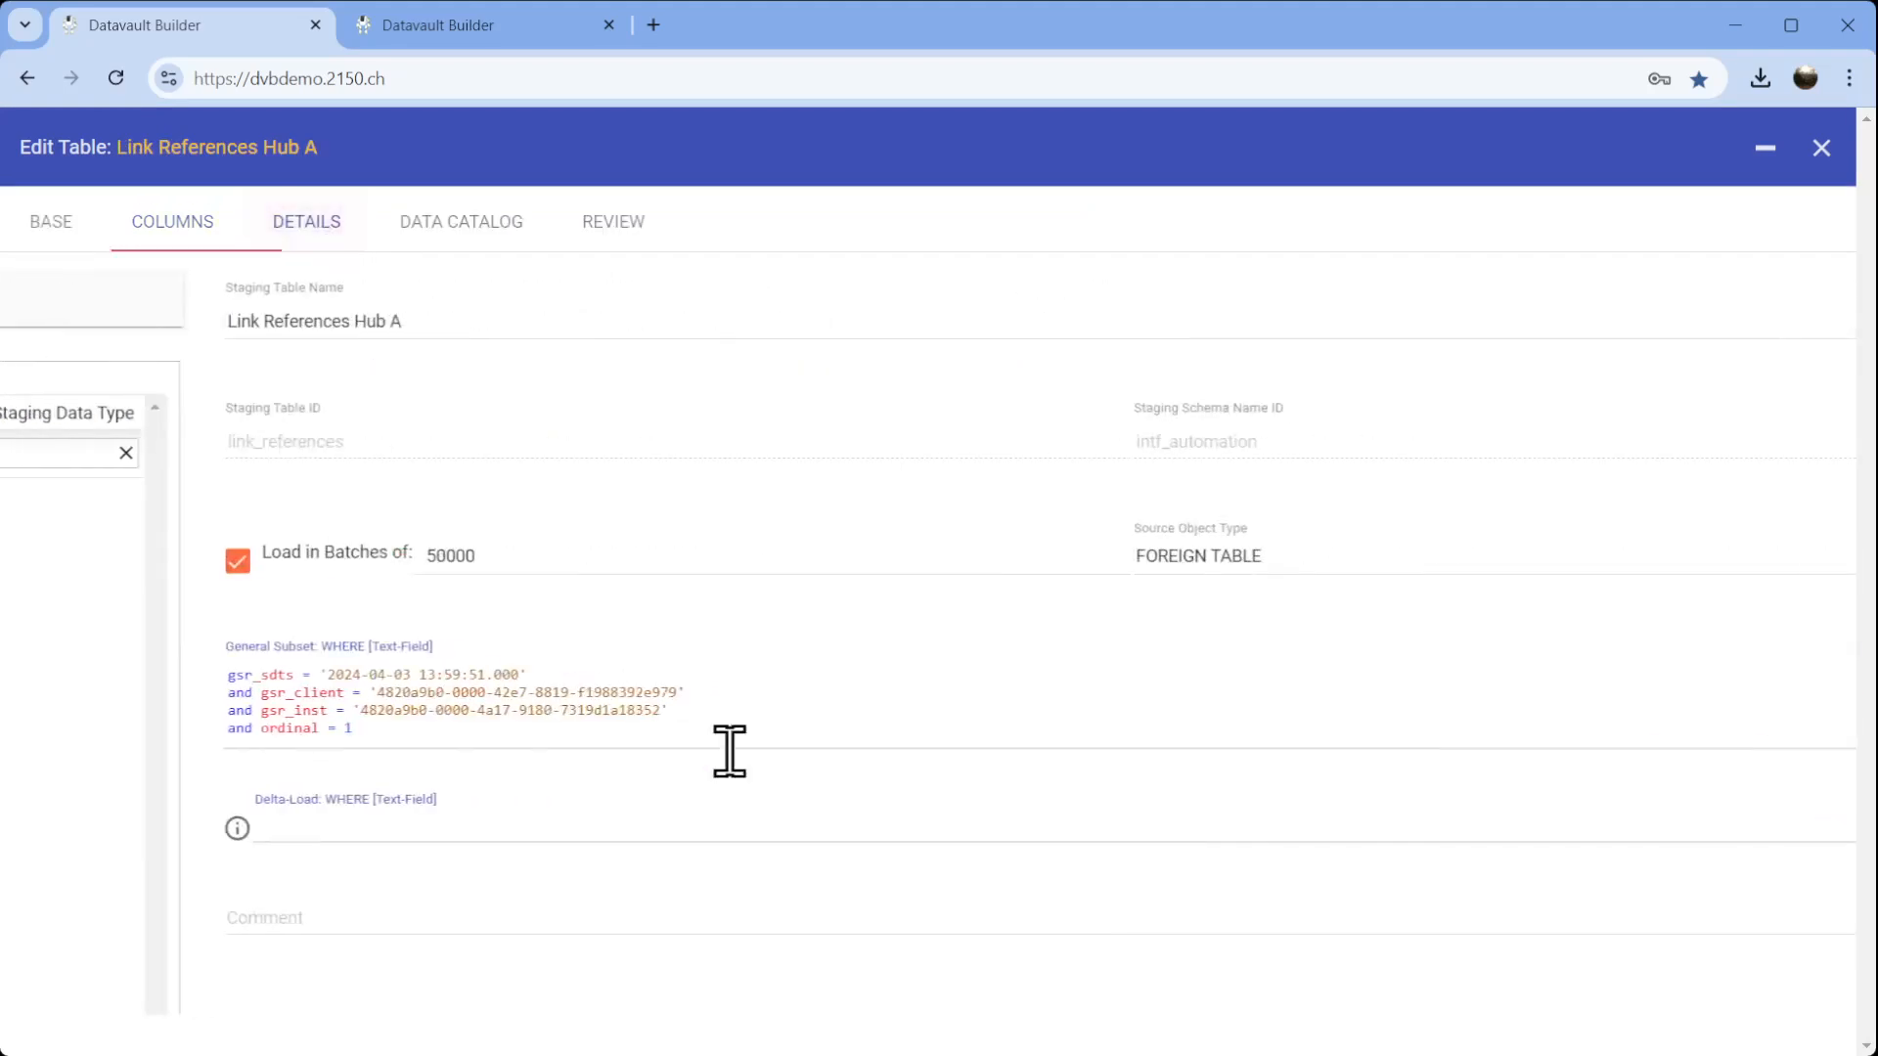
pyautogui.click(494, 732)
pyautogui.hotkey('ctrl', 'a')
pyautogui.hotkey('ctrl', 'c')
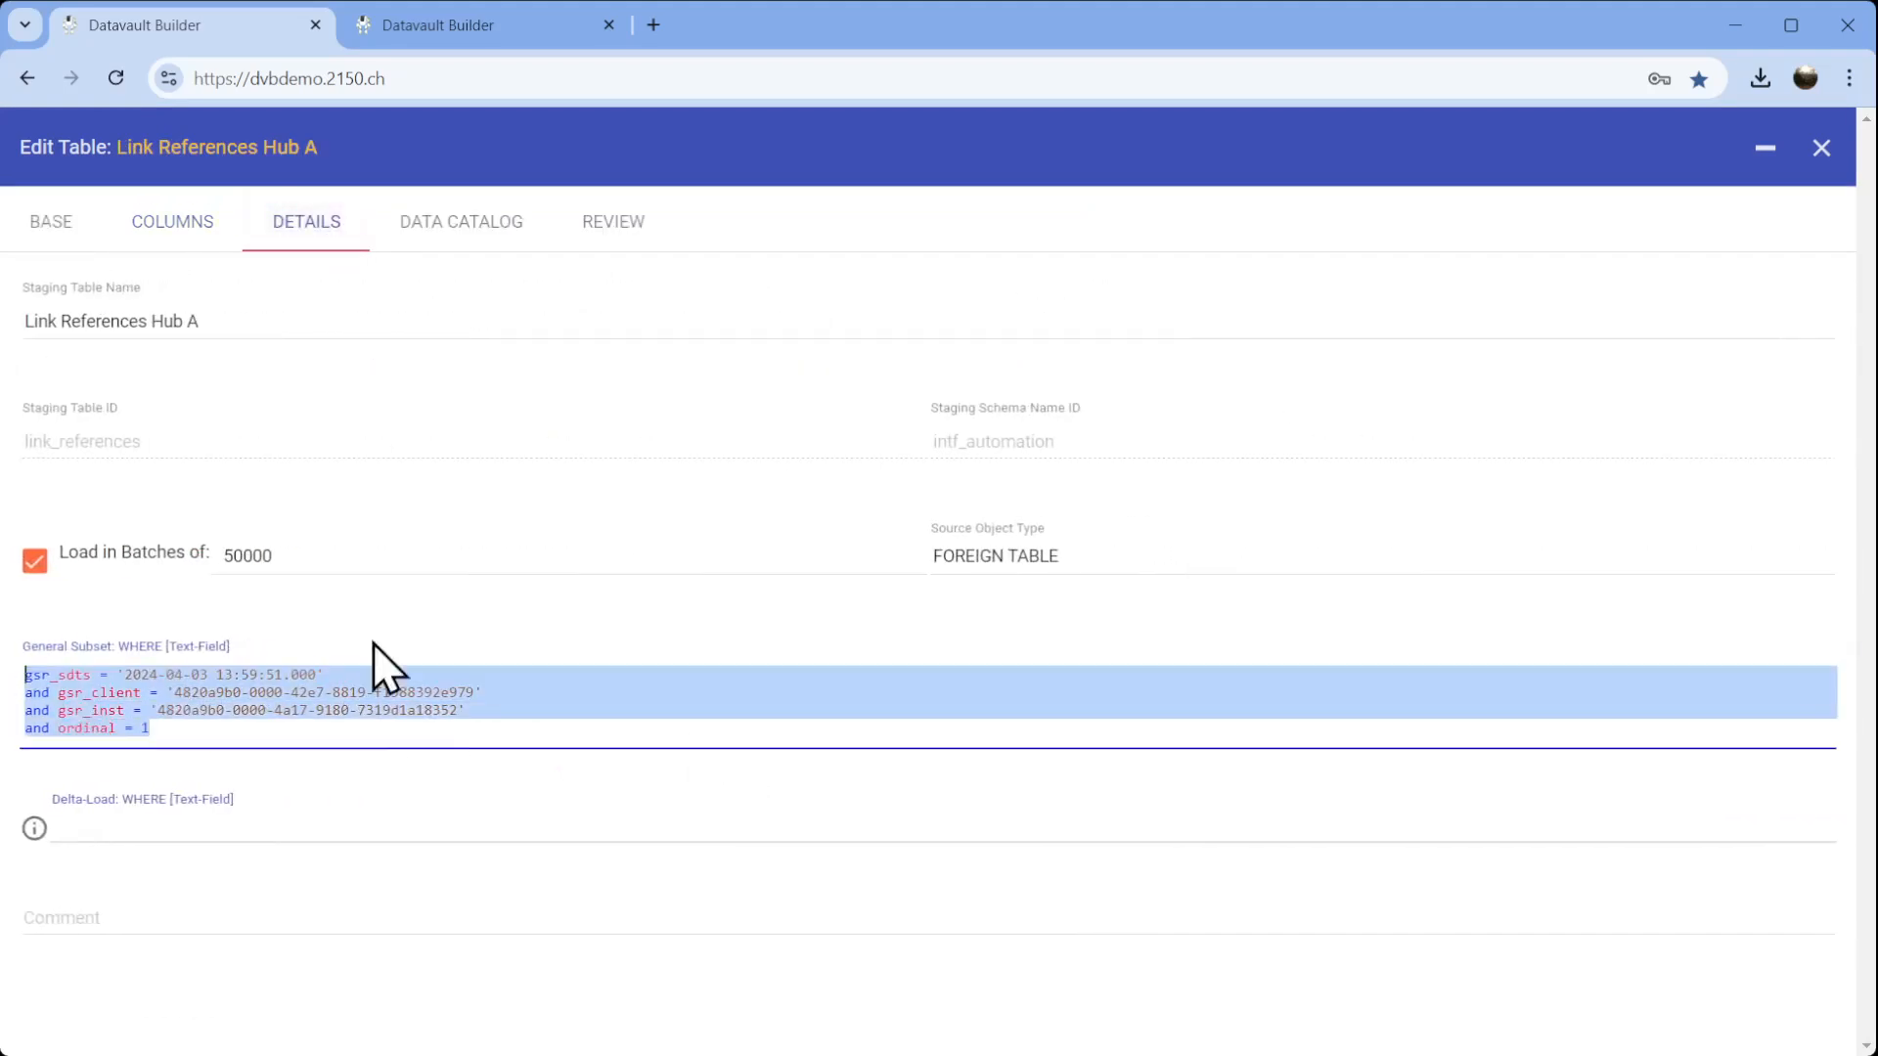
pyautogui.click(1821, 150)
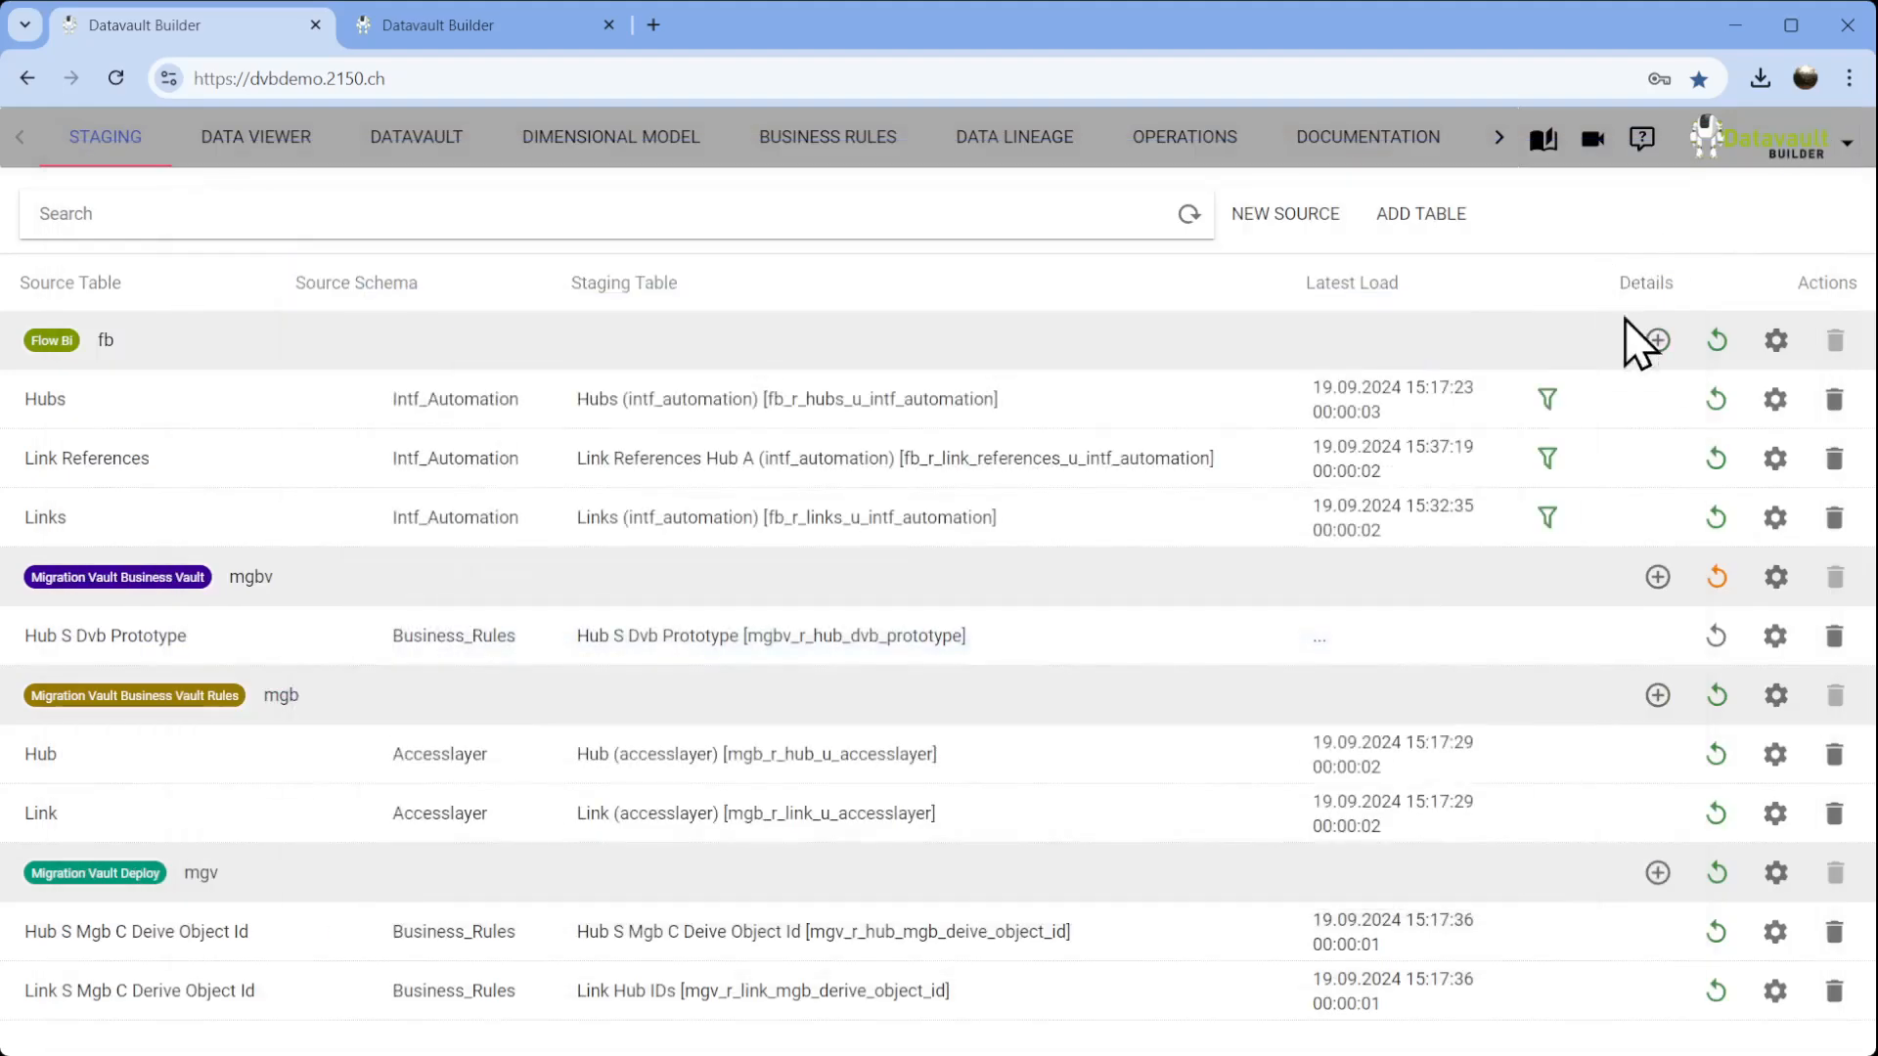
# Start a new Flow Bi staging table from Link References in the Intf Automation schema and include all its columns.
pyautogui.click(1658, 341)
pyautogui.click(704, 297)
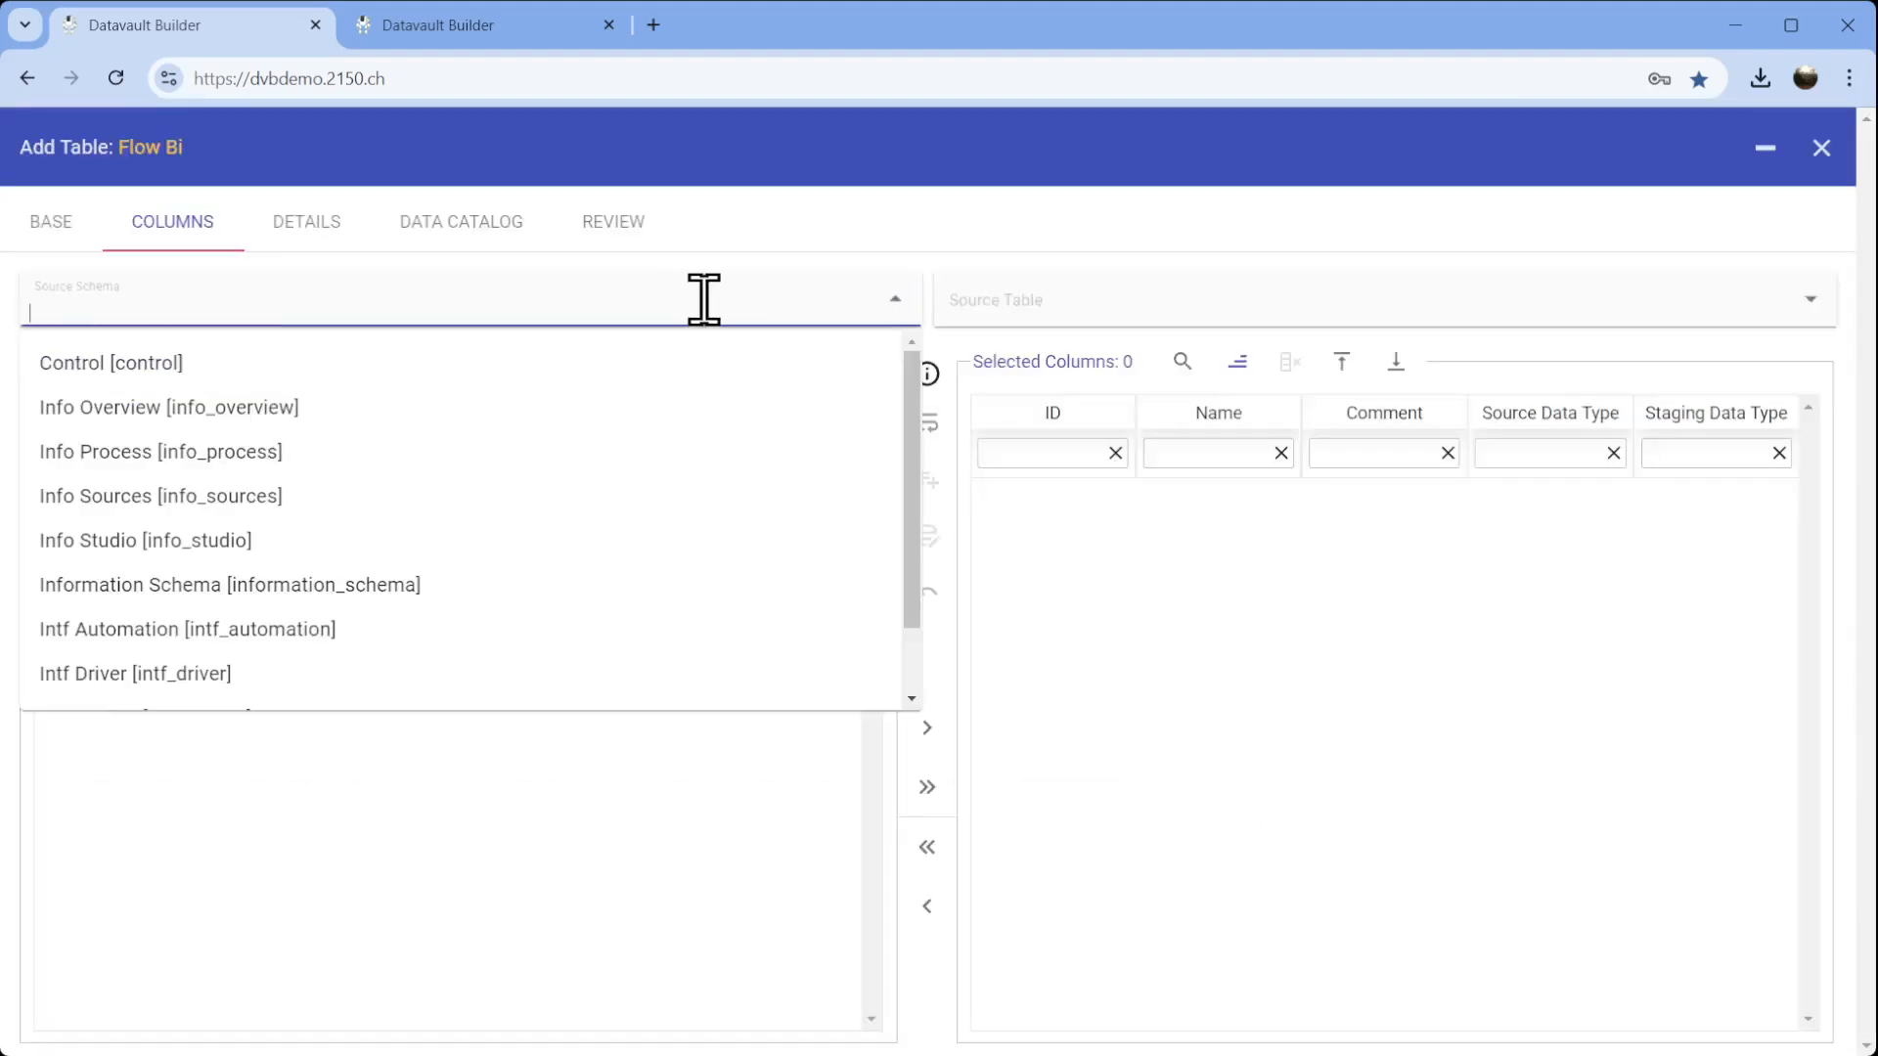
pyautogui.click(262, 629)
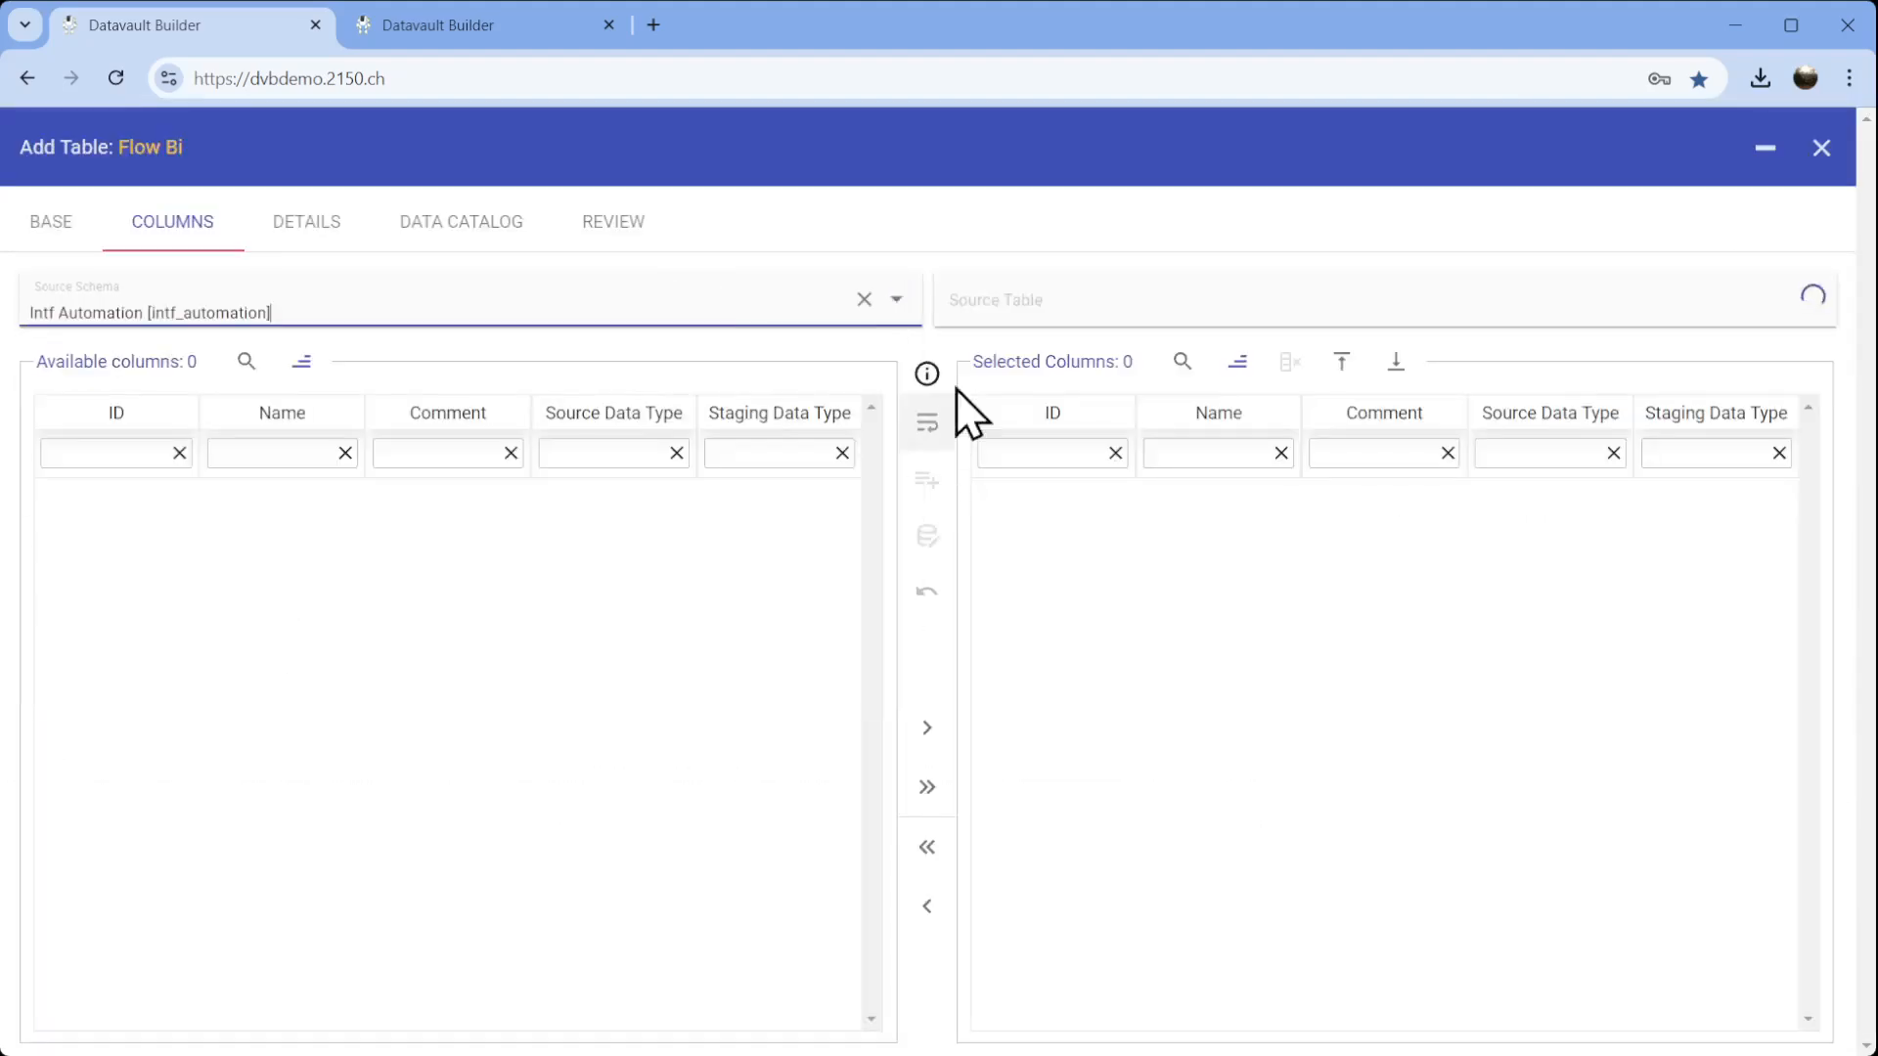
pyautogui.click(1058, 313)
pyautogui.scroll(-3, 1178, 574)
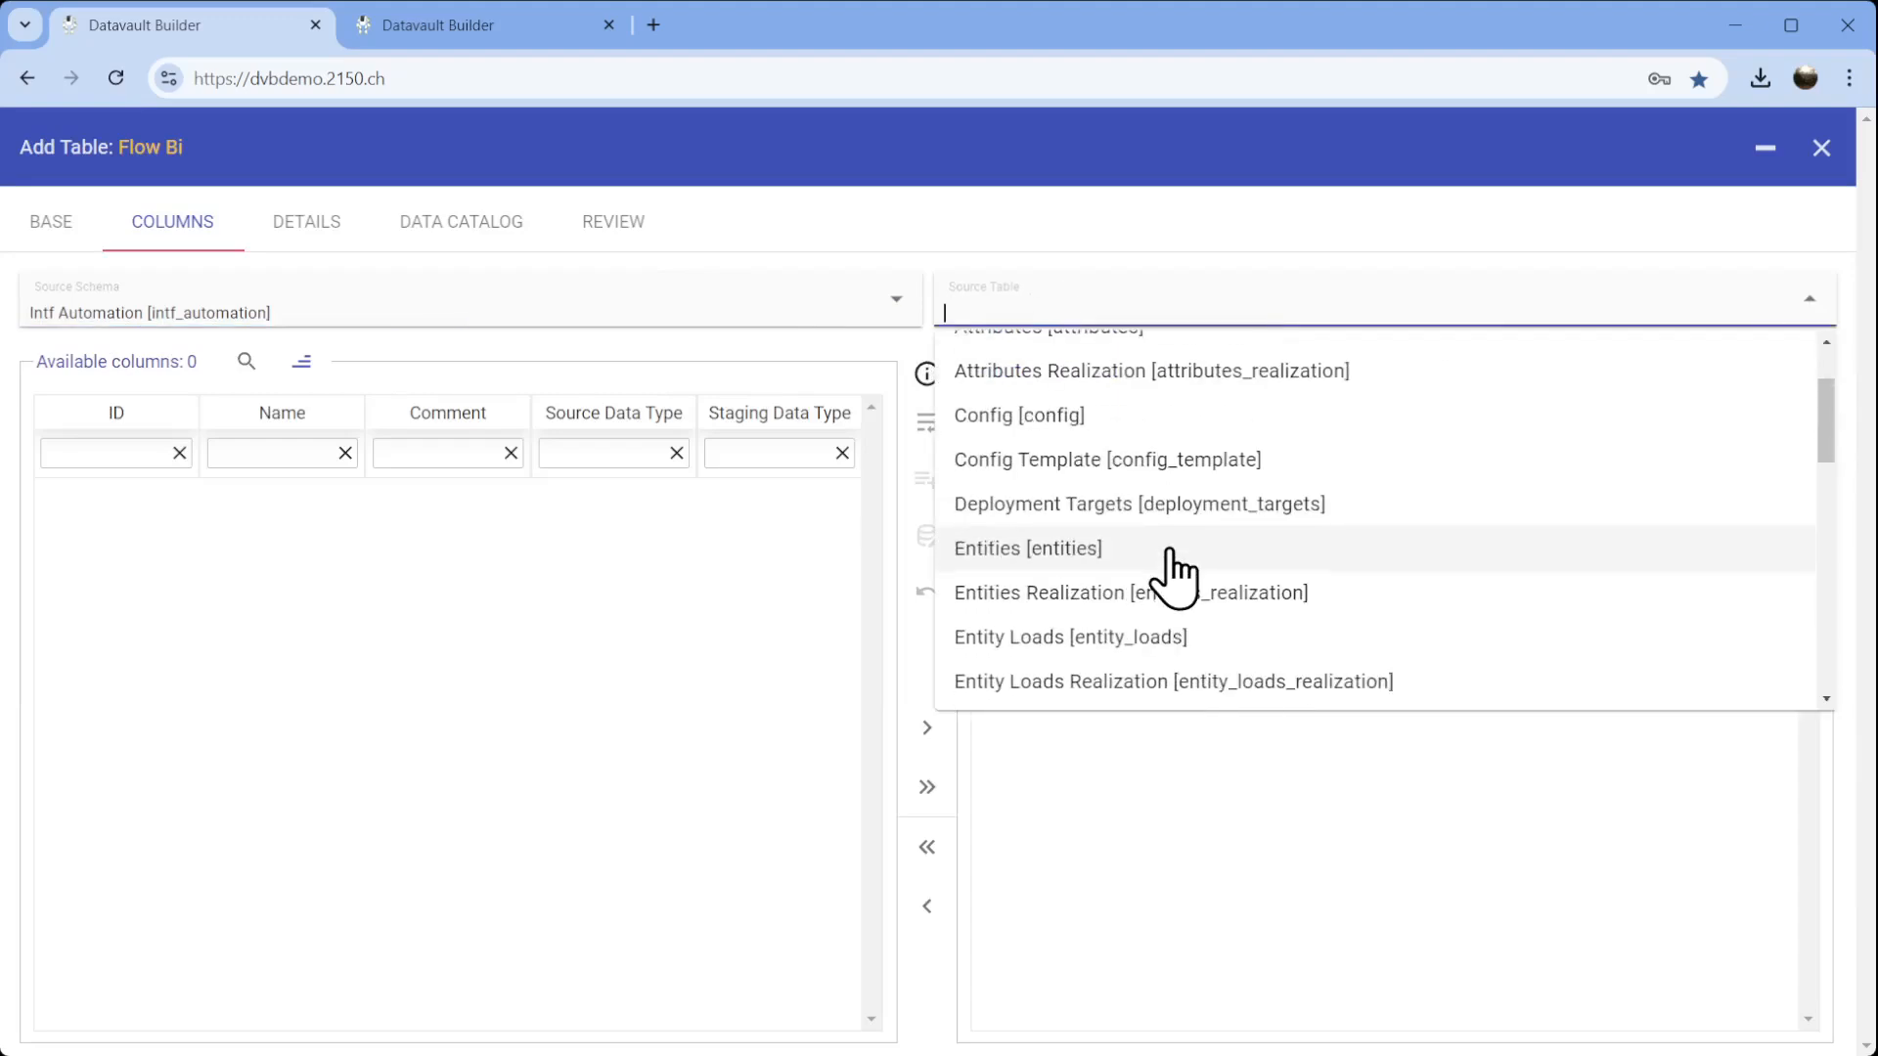
pyautogui.scroll(-3, 1173, 577)
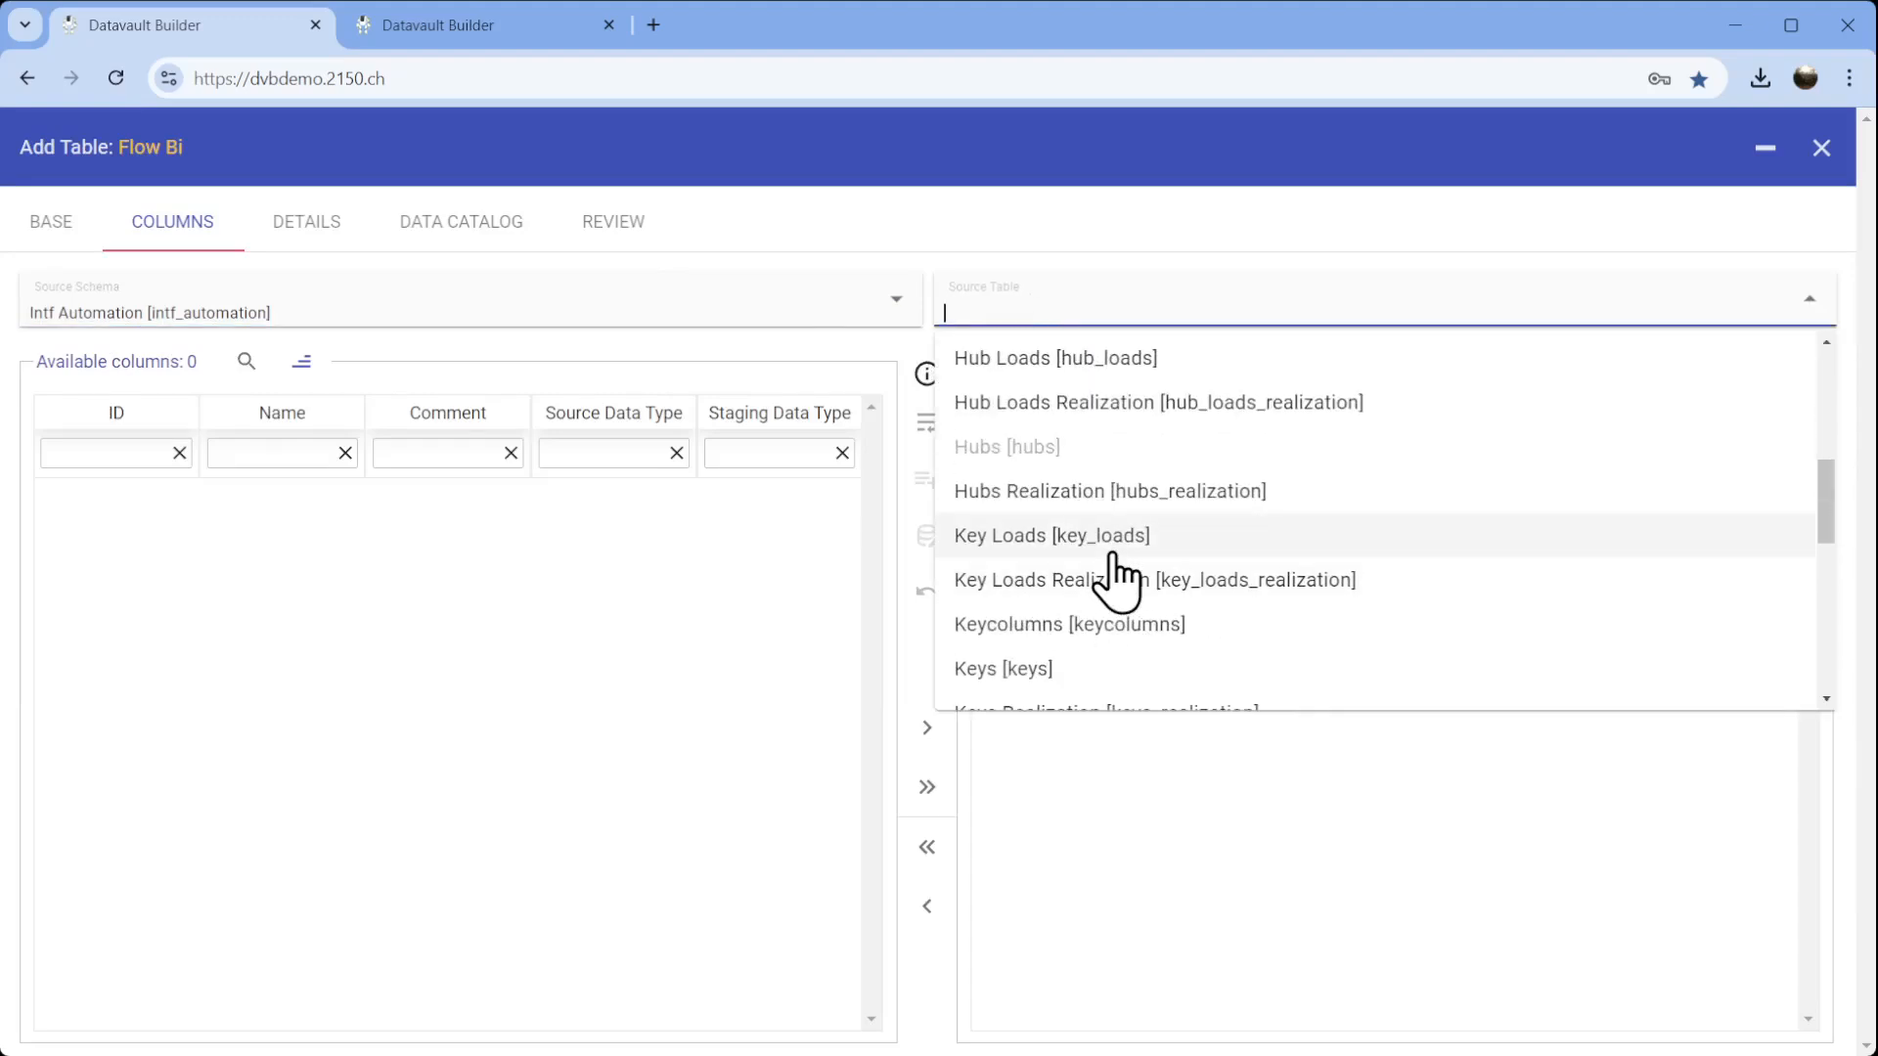
pyautogui.write('link')
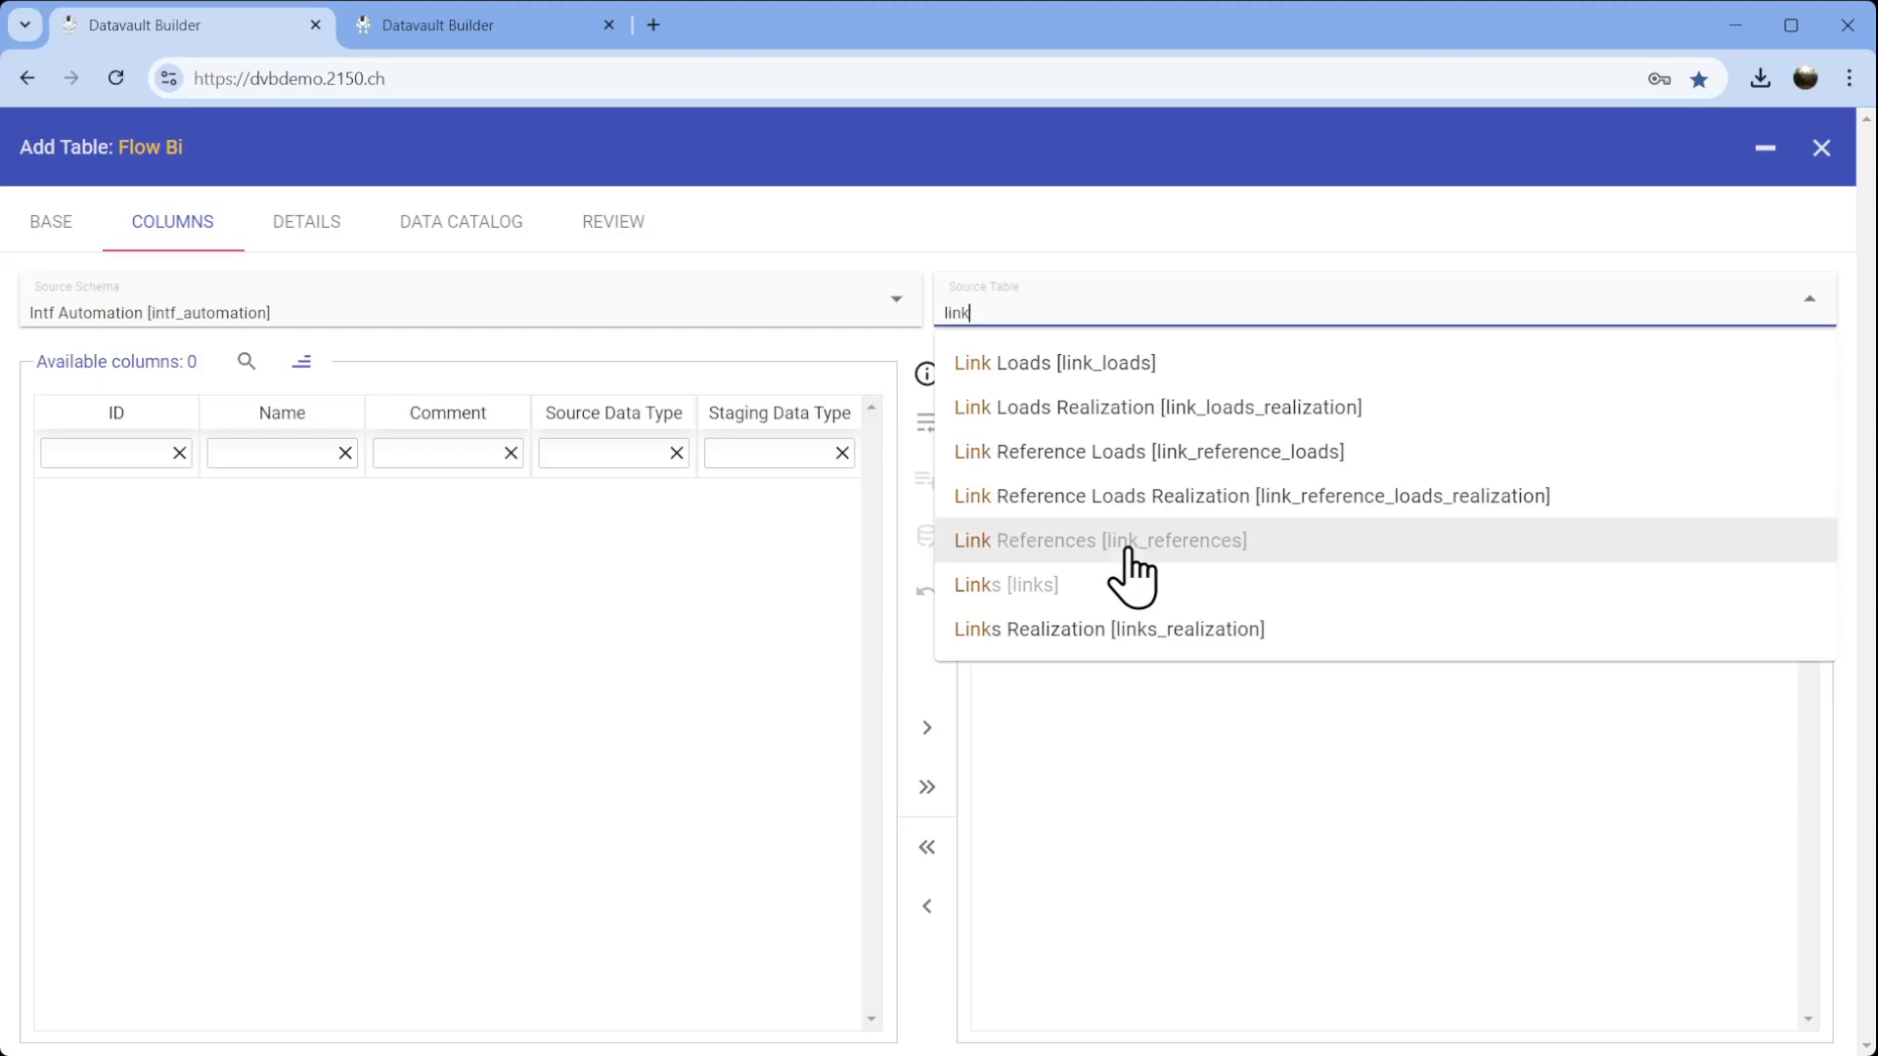
pyautogui.click(1127, 546)
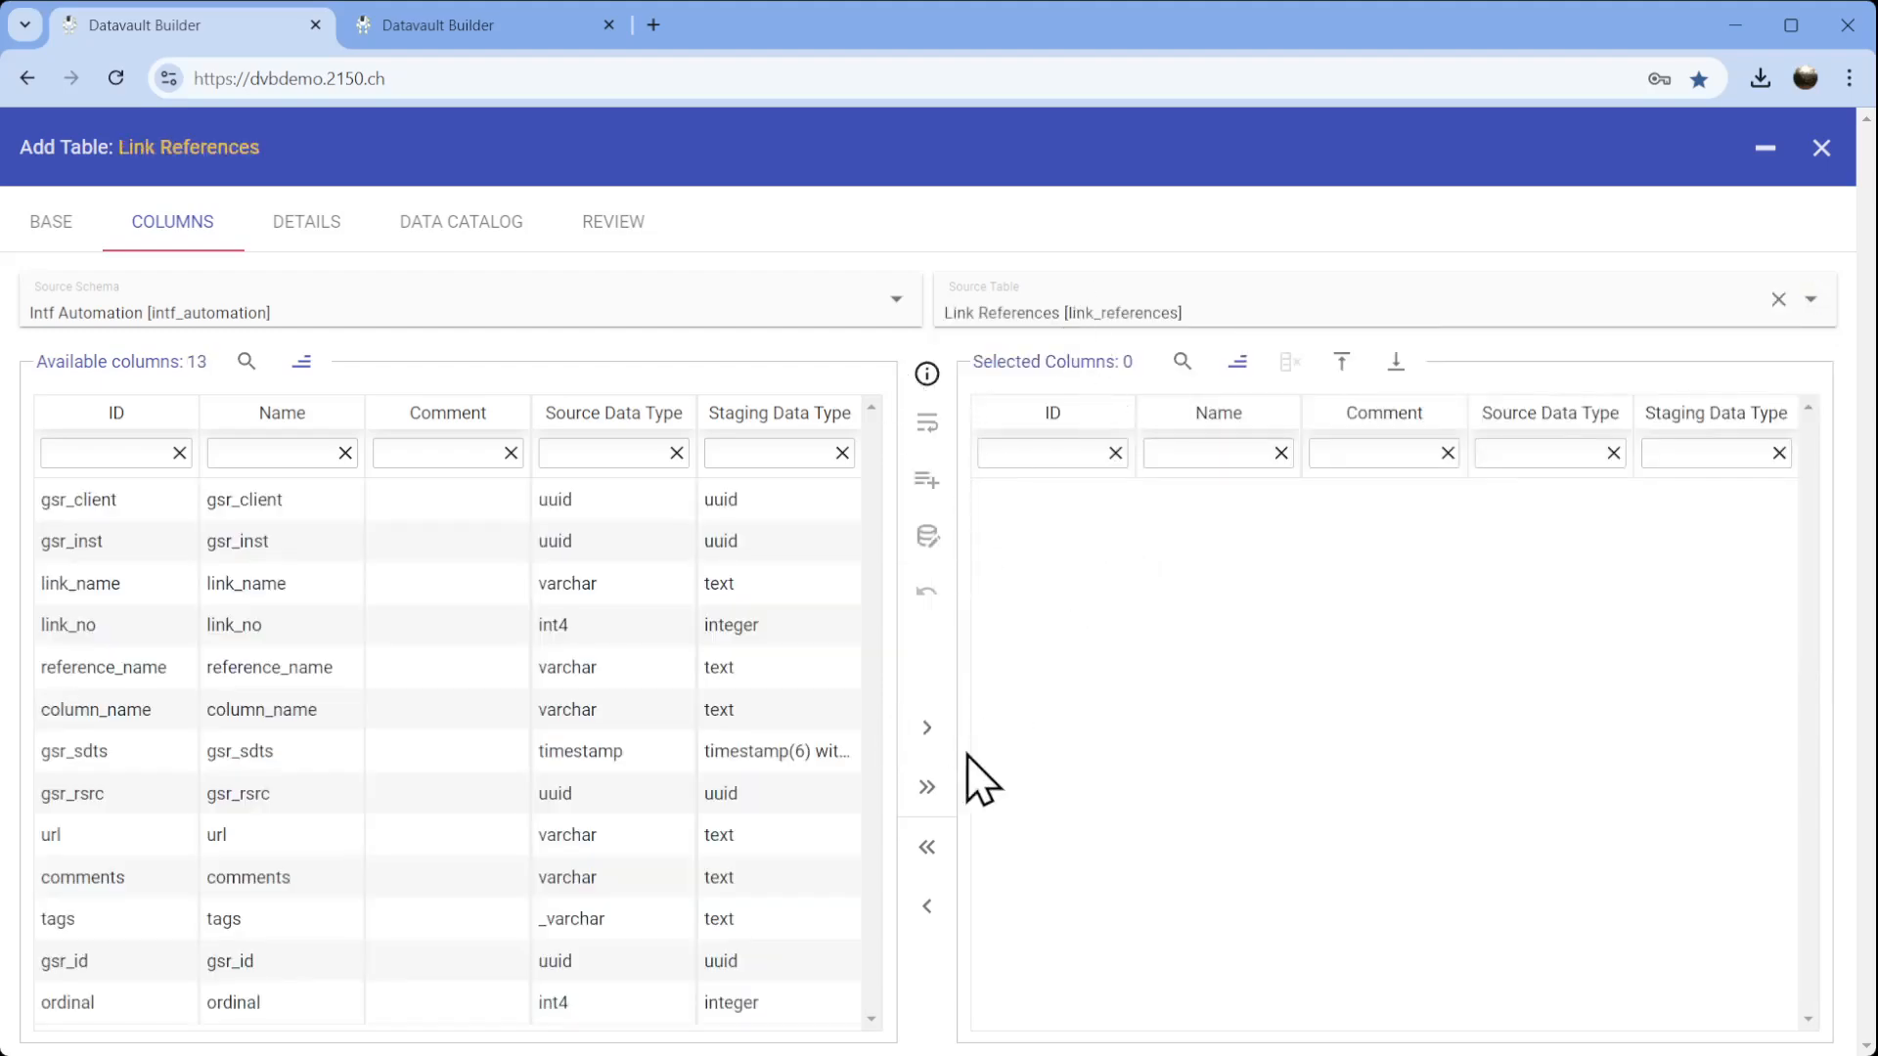
pyautogui.click(926, 788)
# Paste the copied condition as the new table's general subset filter, with ordinal = 2.
pyautogui.click(298, 227)
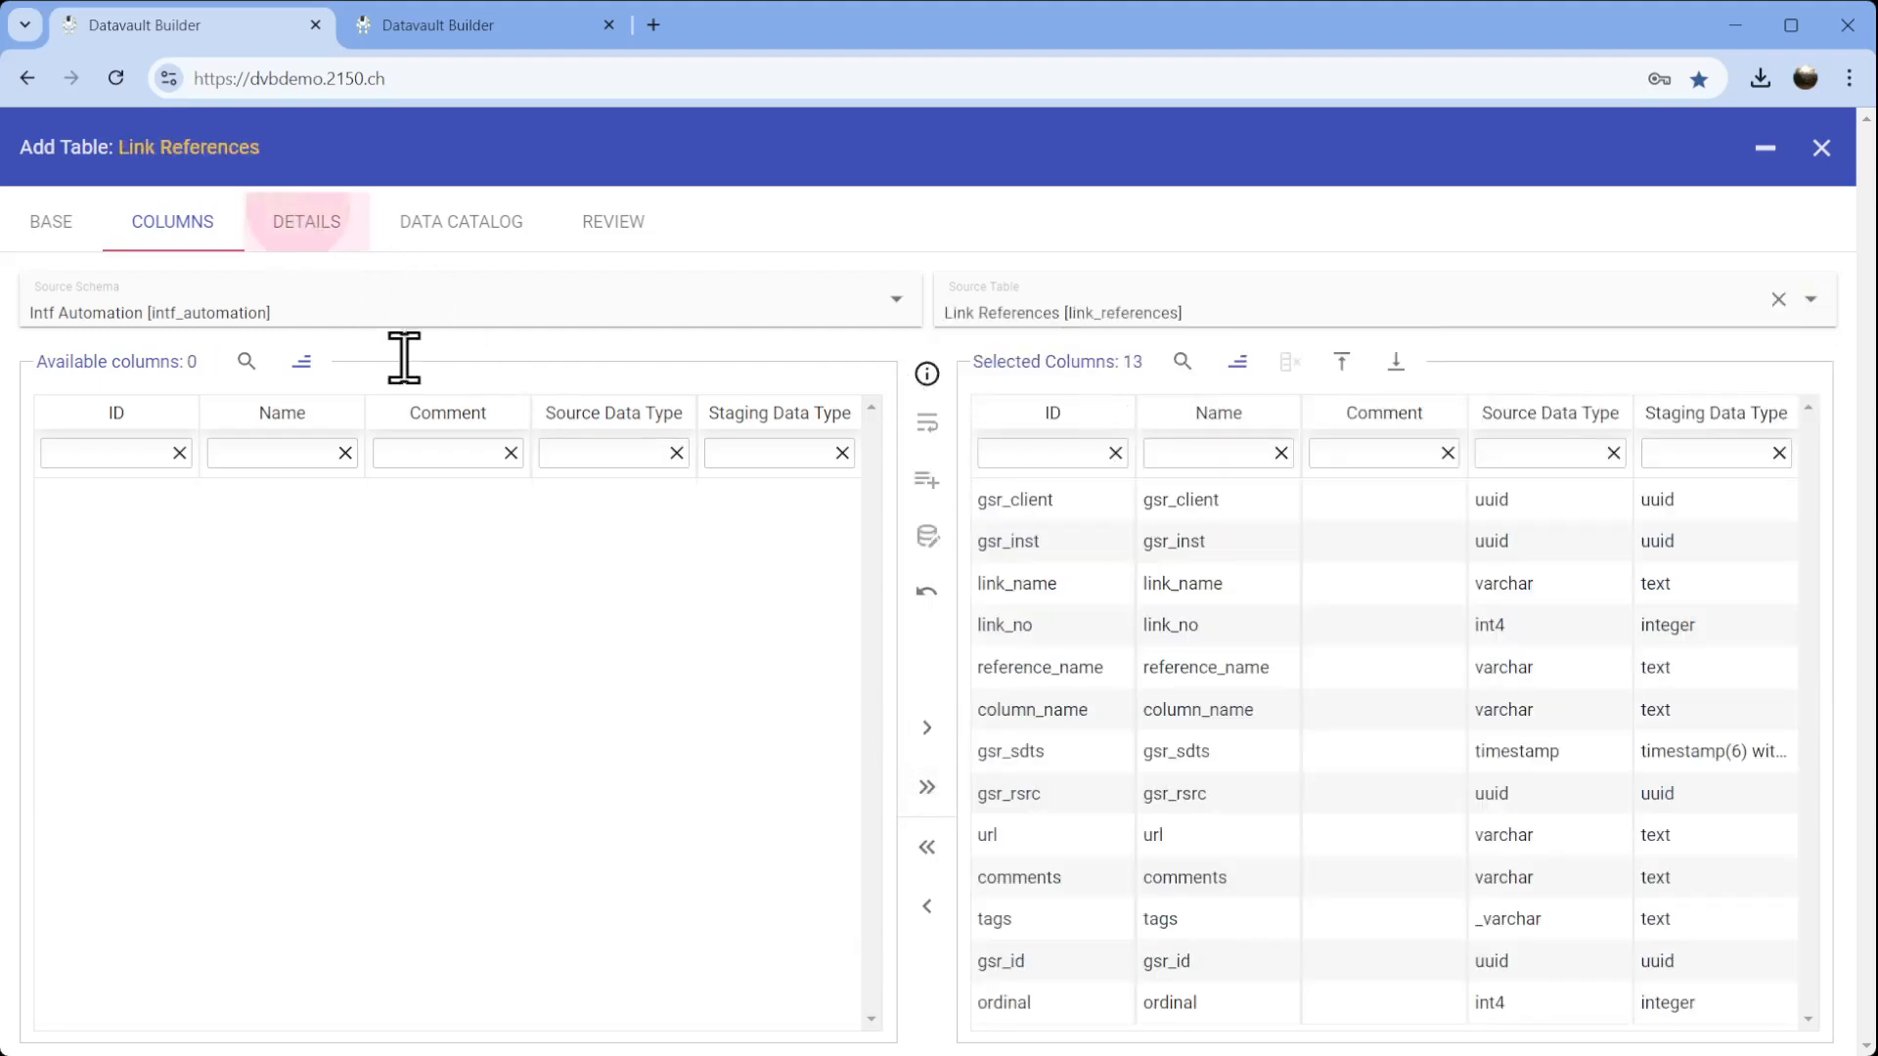
pyautogui.click(172, 677)
pyautogui.hotkey('ctrl', 'v')
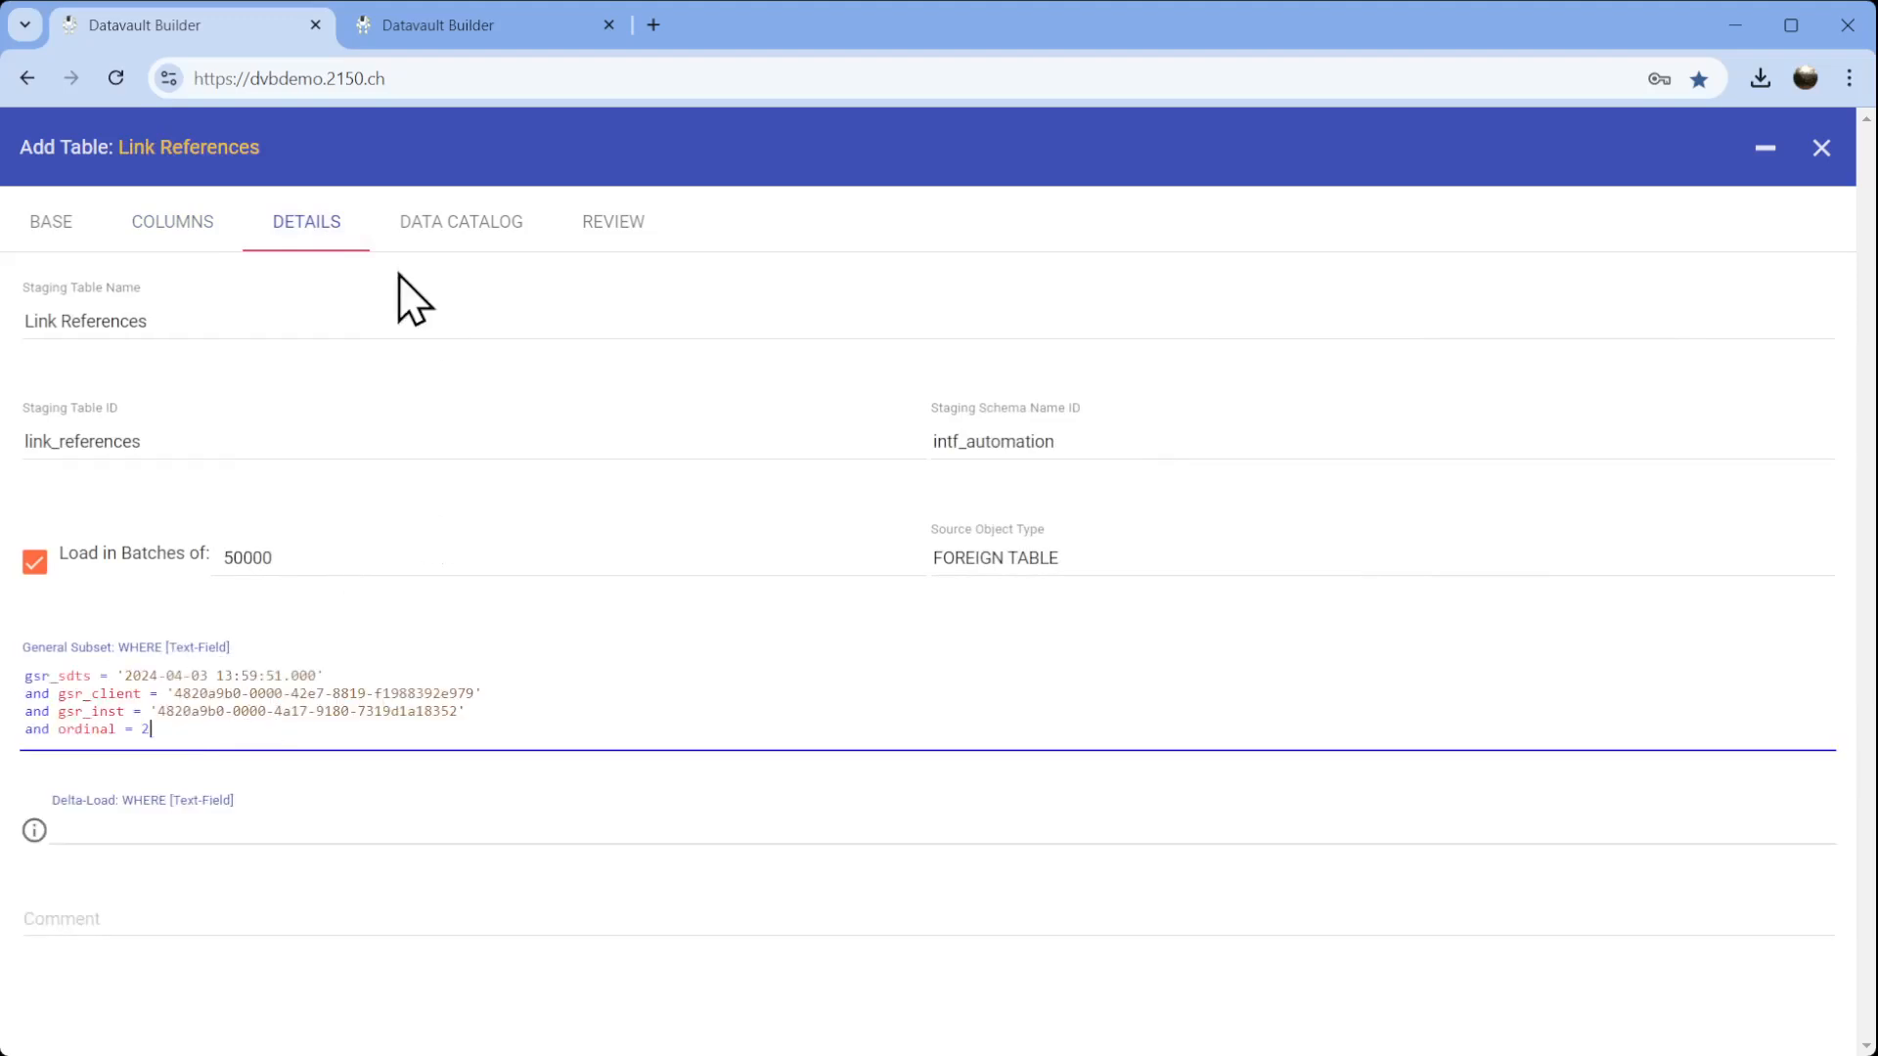
# Name the staging table Link References Hub B with the ID link_references_hubb, then add and load it.
pyautogui.click(179, 333)
pyautogui.write('Hub B')
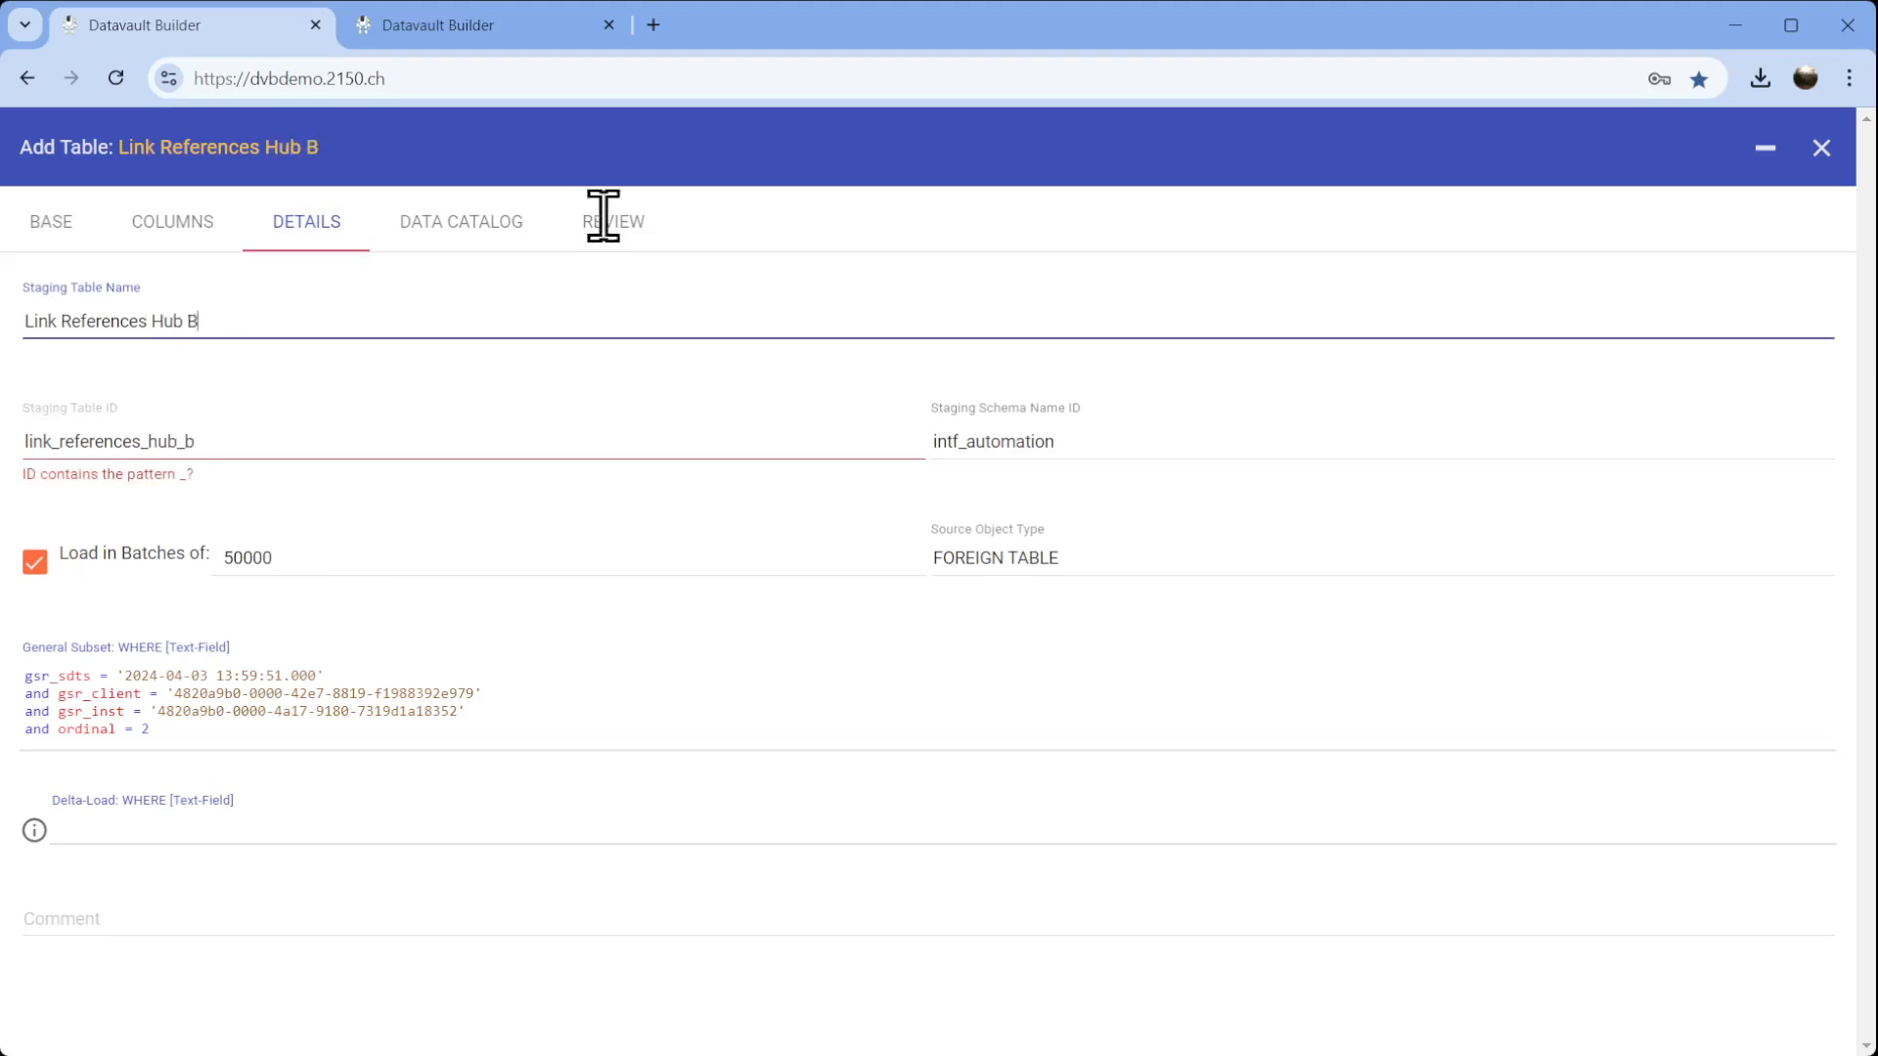
pyautogui.click(221, 434)
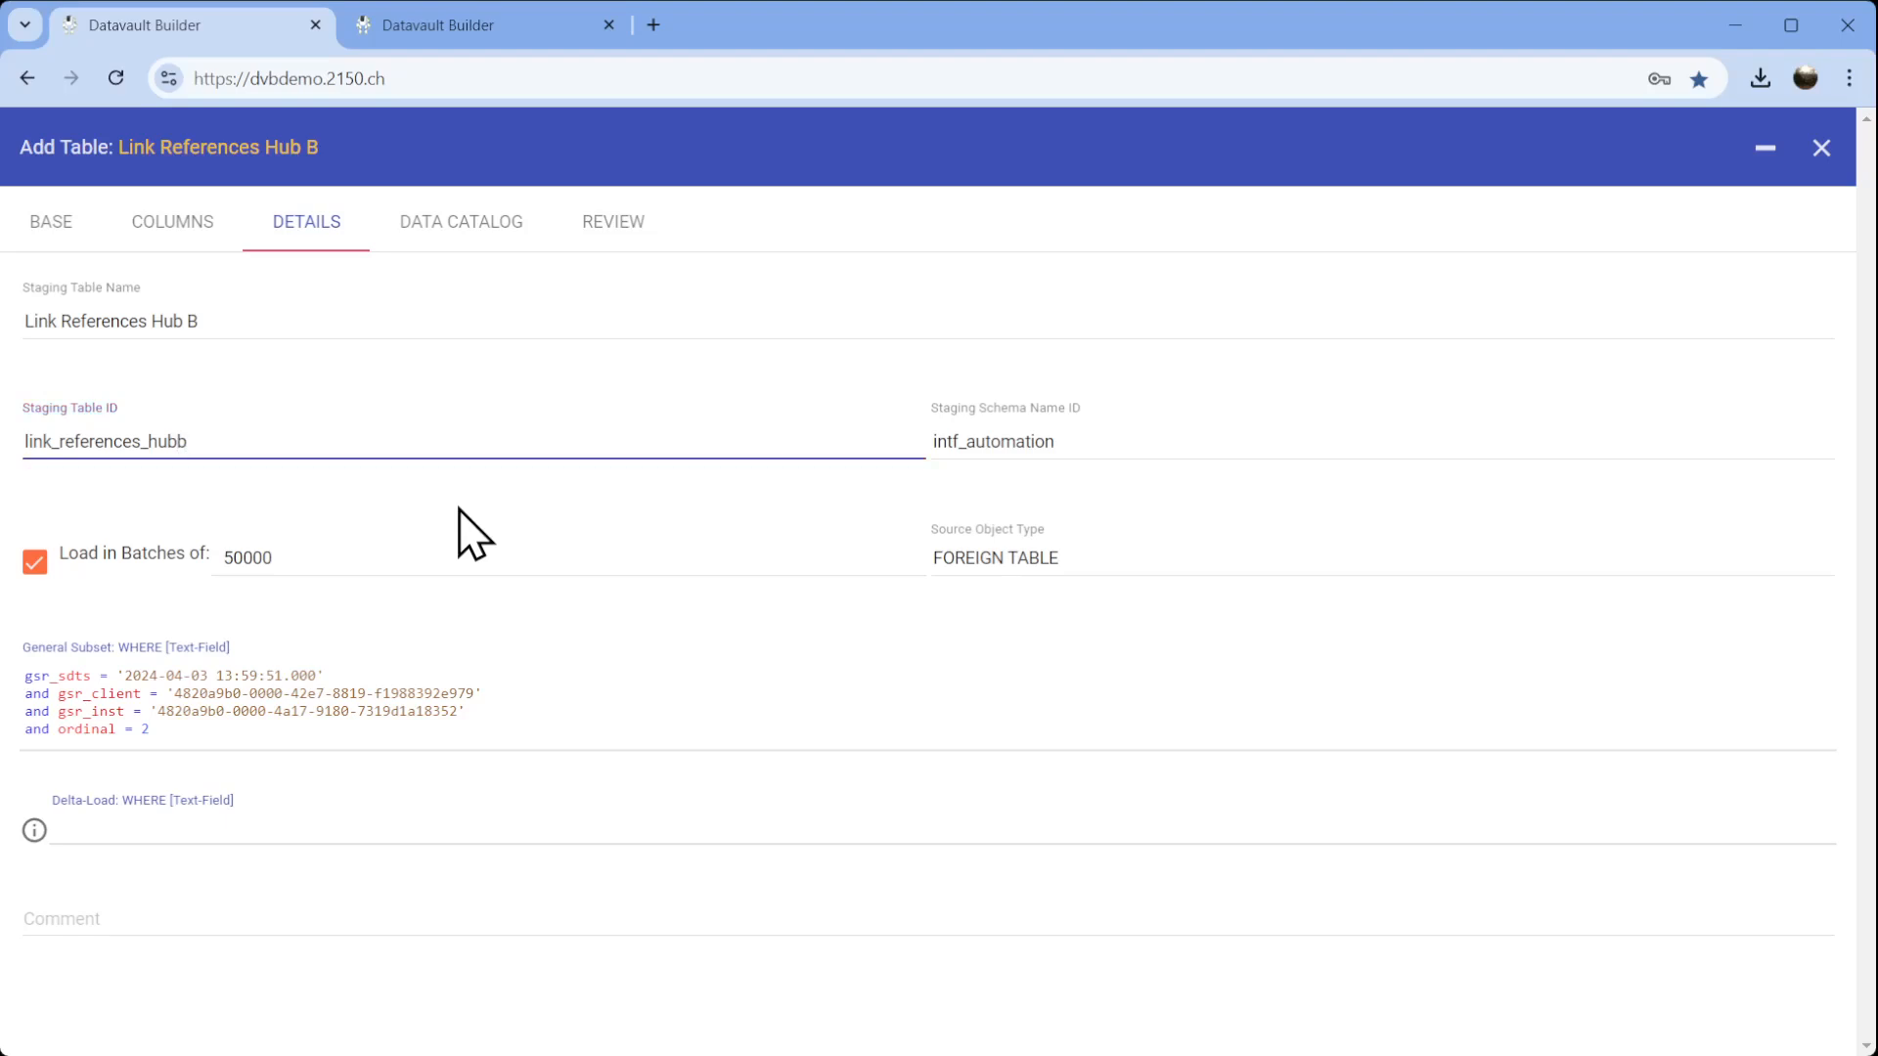
pyautogui.click(602, 228)
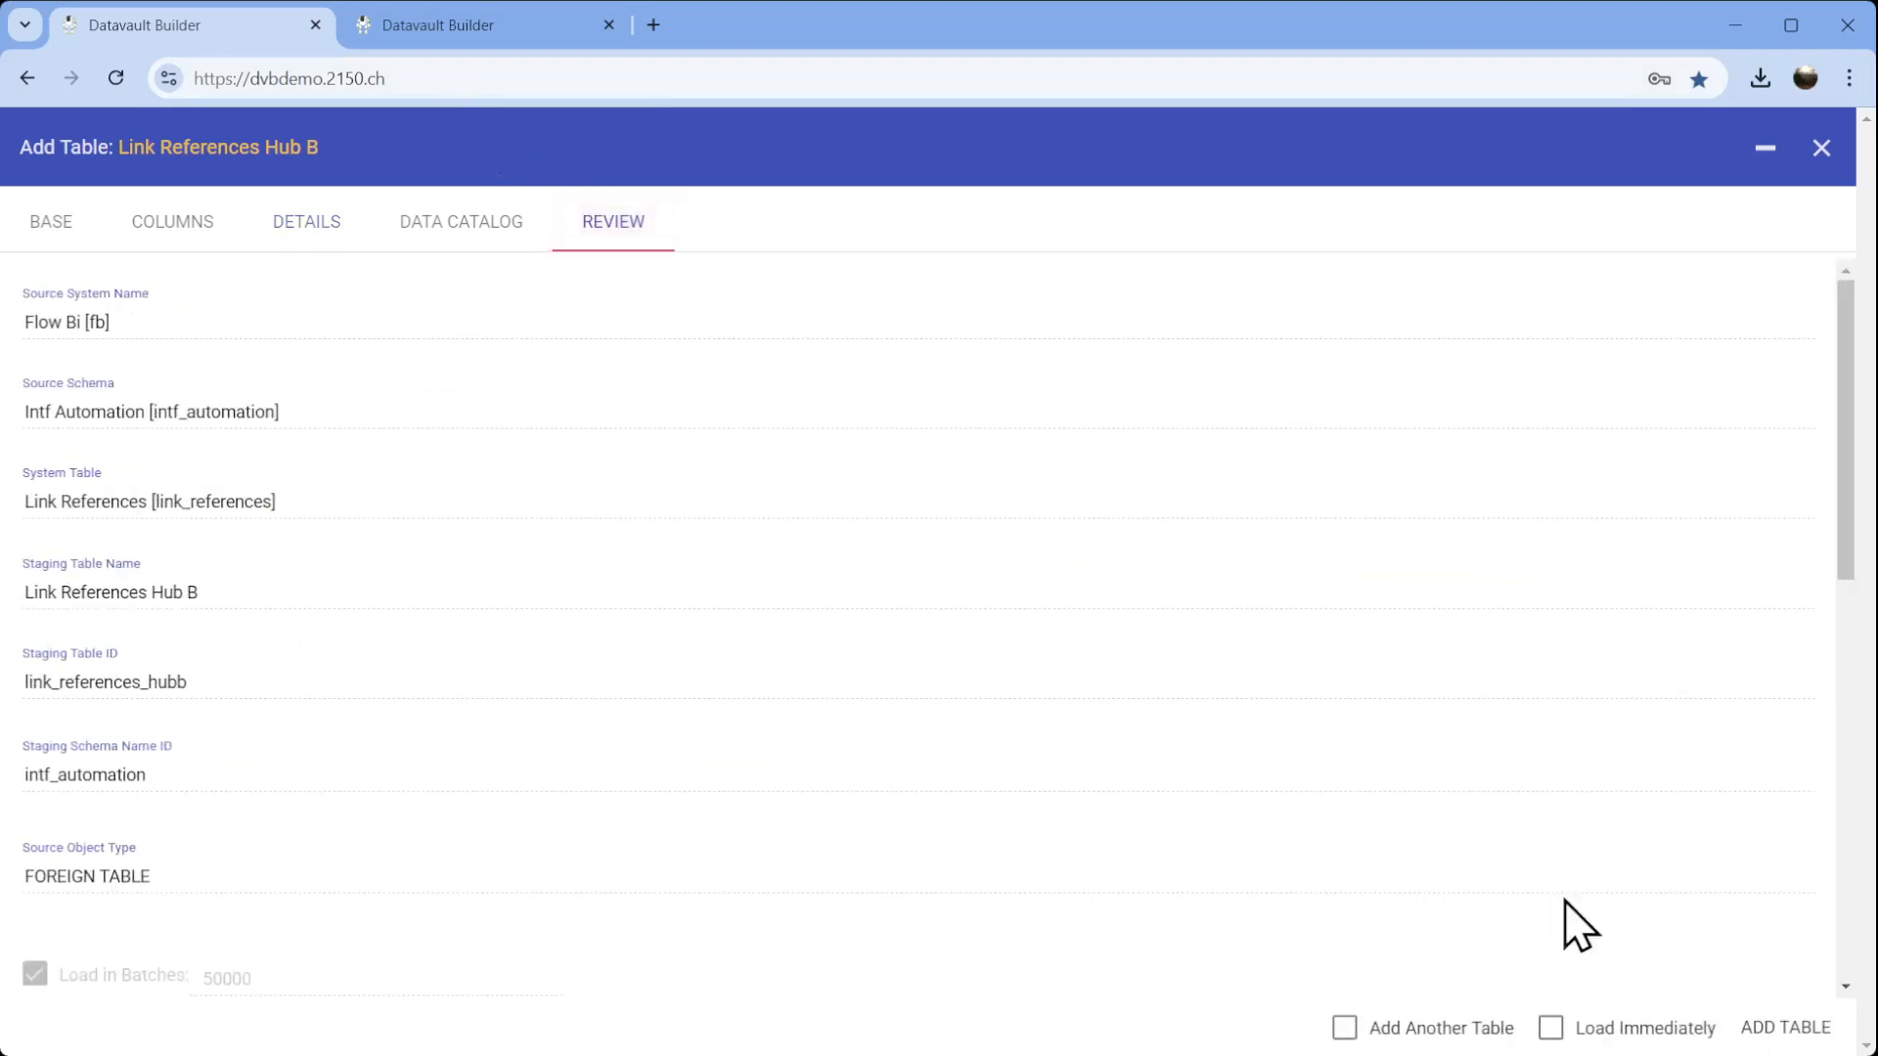
pyautogui.click(1786, 1027)
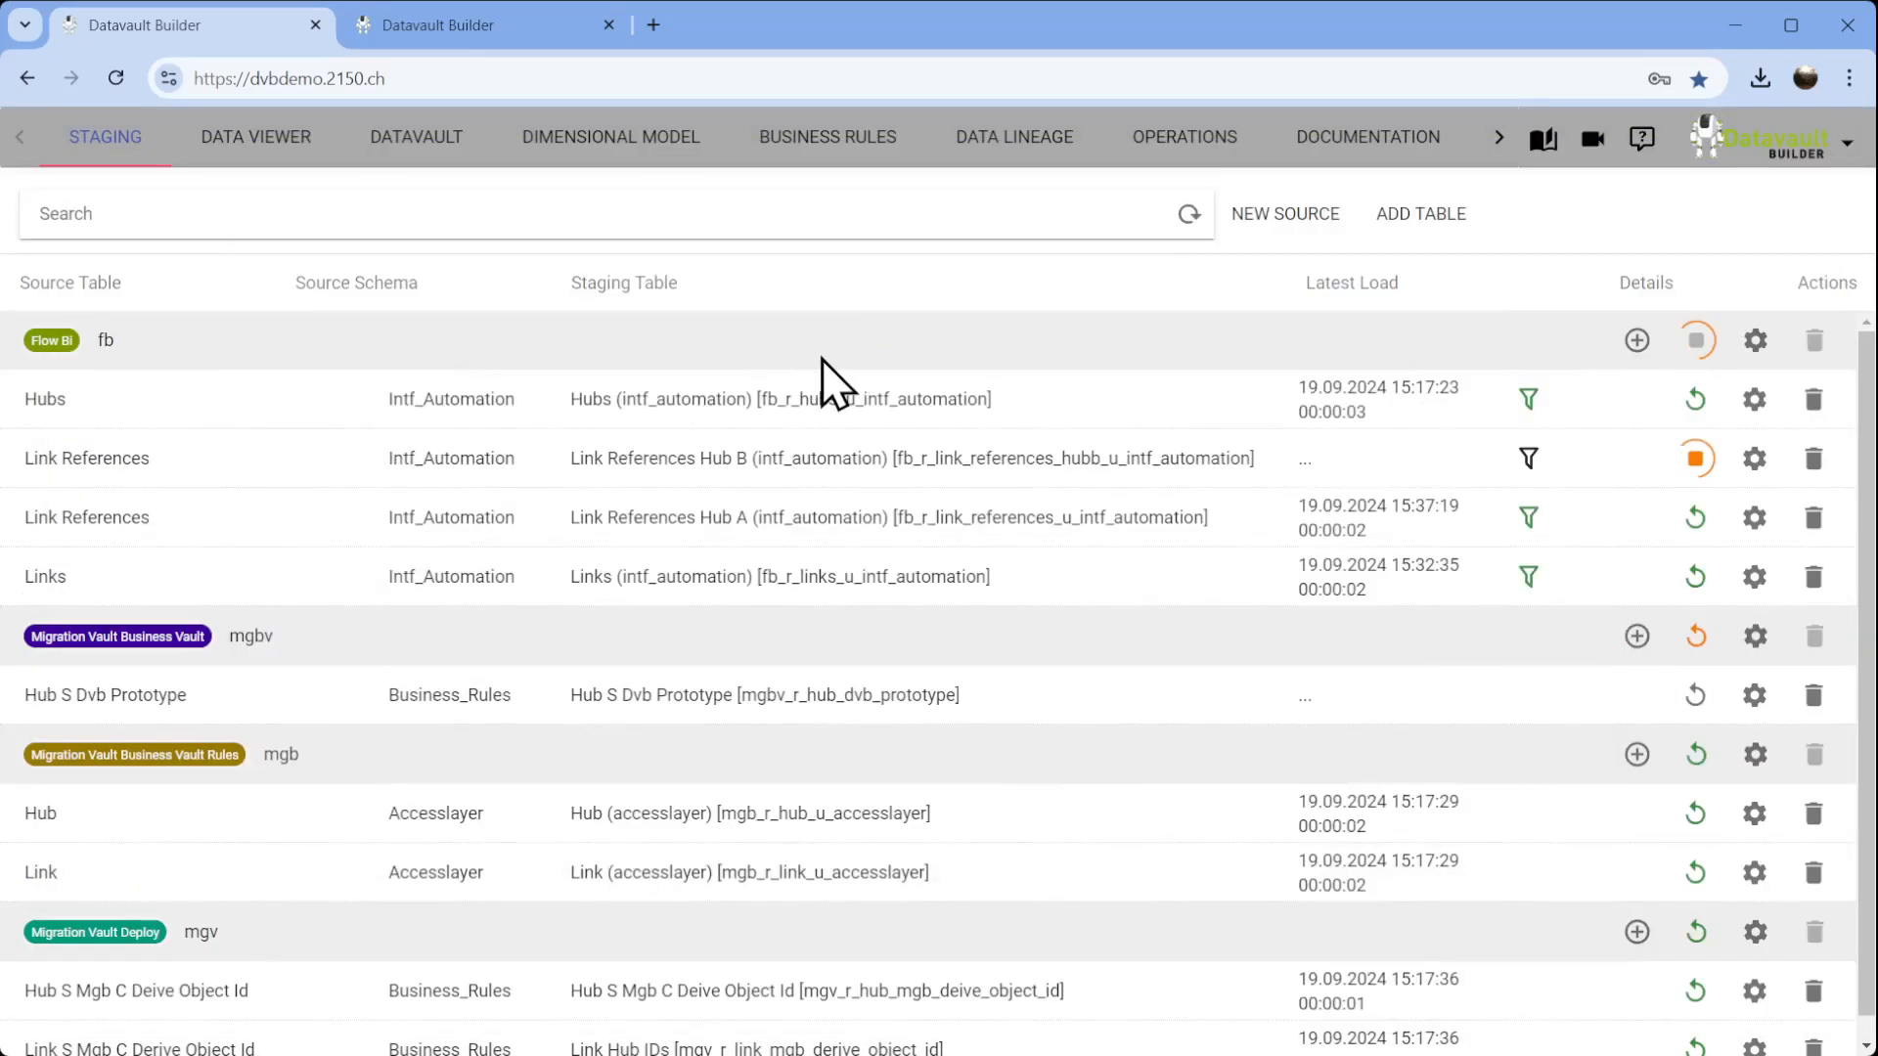
# Start a new hub load for Link in the Datavault model from the Flow Bi source table Link References Hub B.
pyautogui.moveTo(837, 523)
pyautogui.click(415, 147)
pyautogui.rightClick(697, 582)
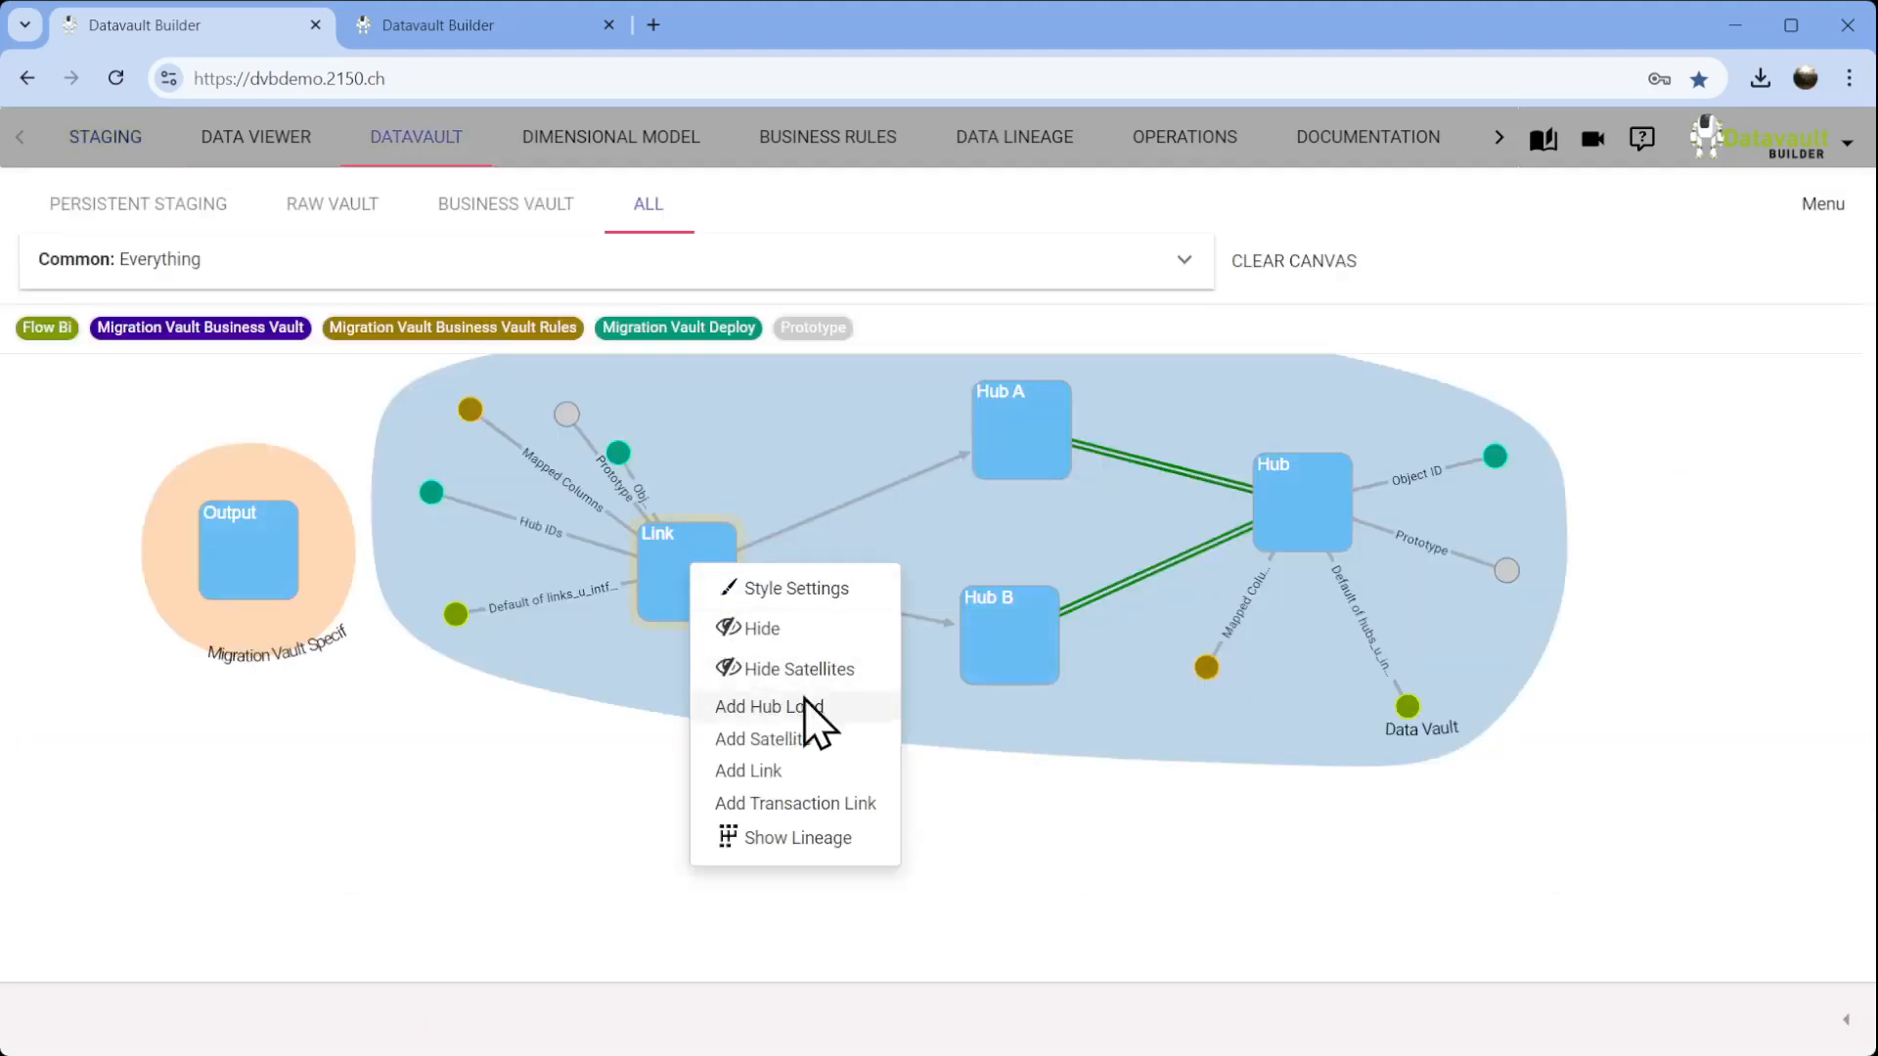
pyautogui.click(826, 711)
pyautogui.click(728, 344)
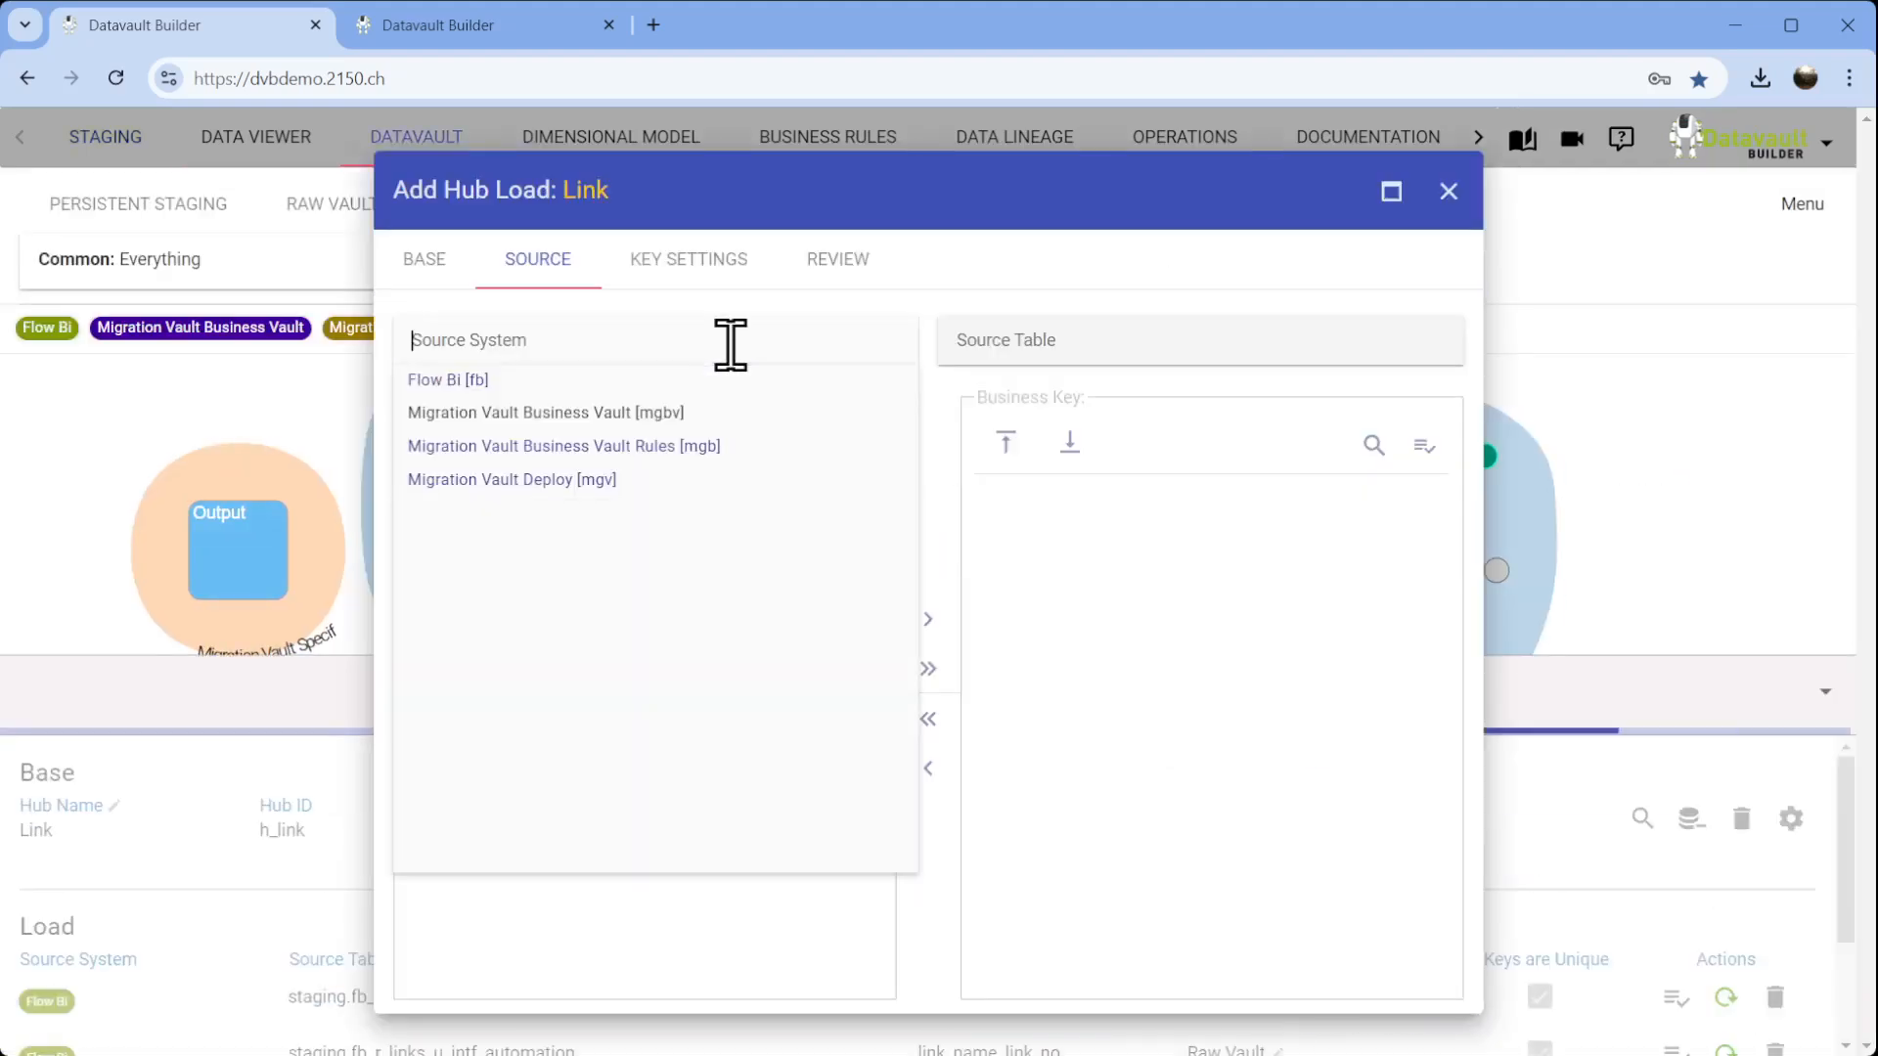
pyautogui.click(675, 388)
pyautogui.click(1089, 352)
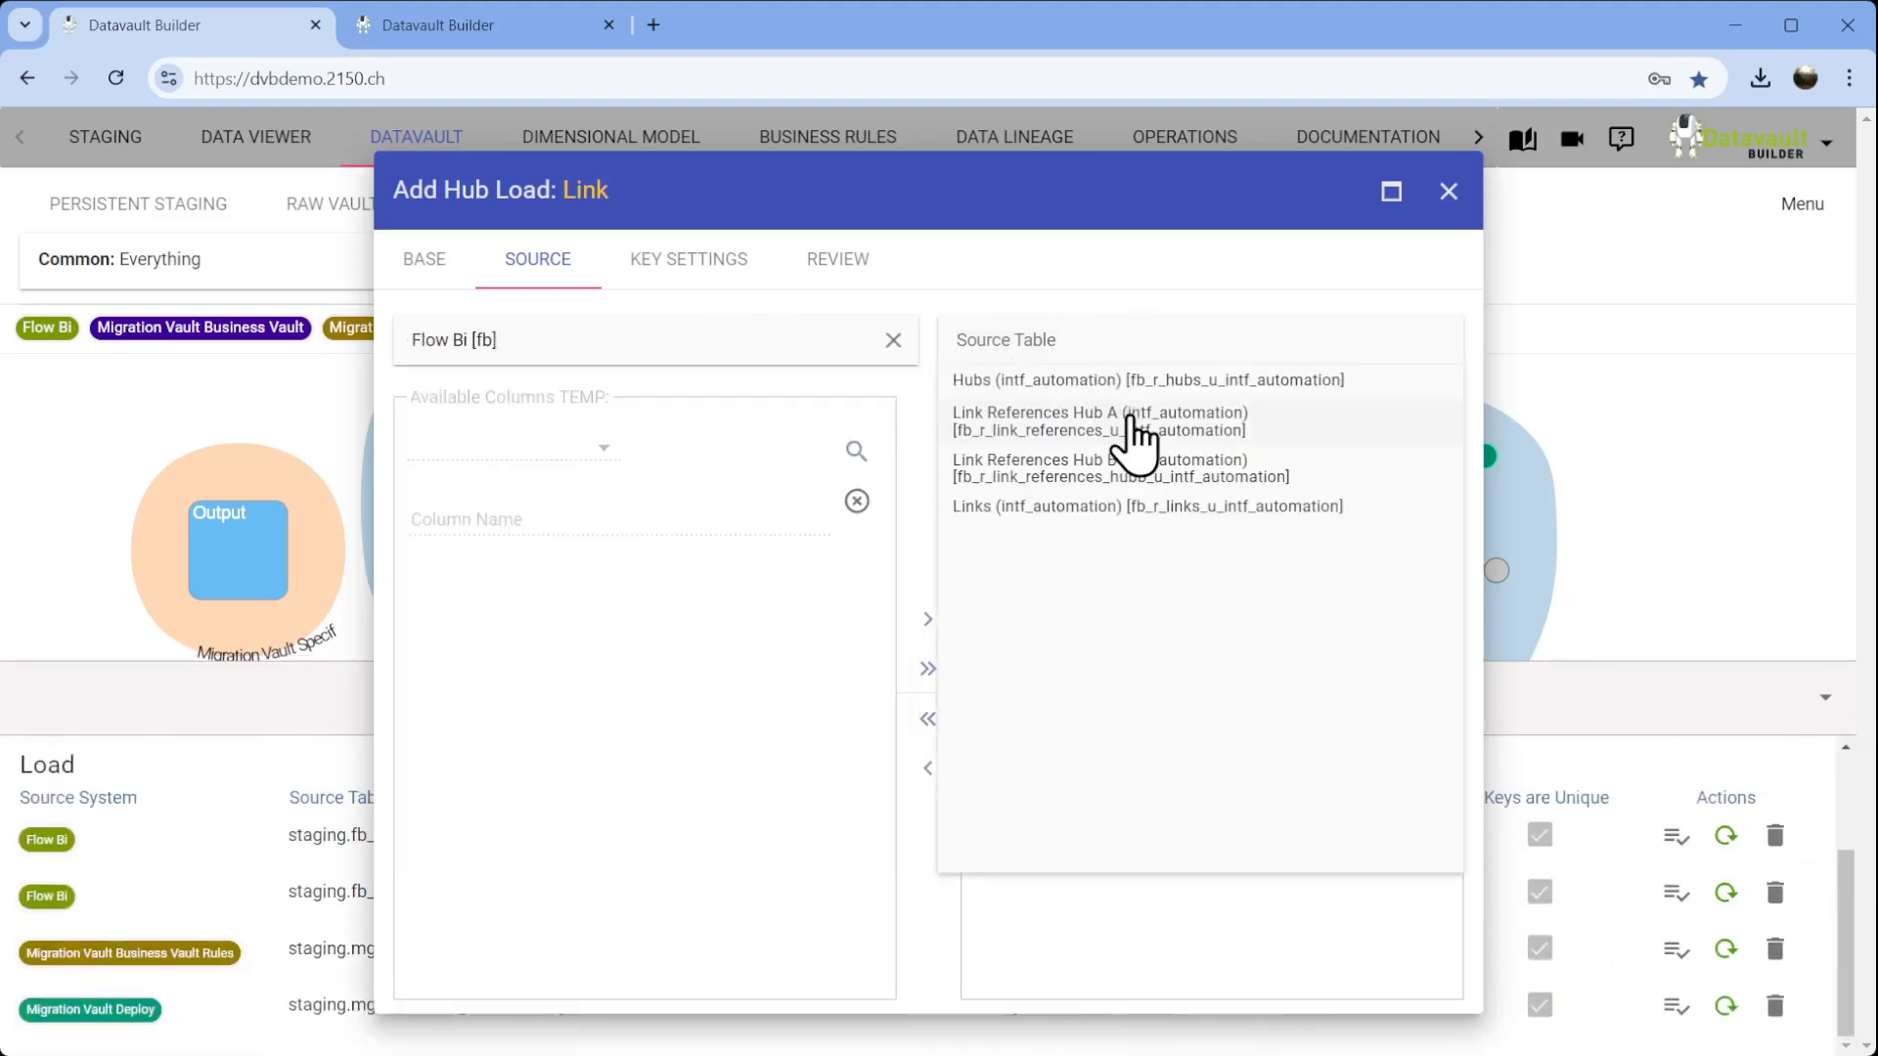
pyautogui.click(1187, 474)
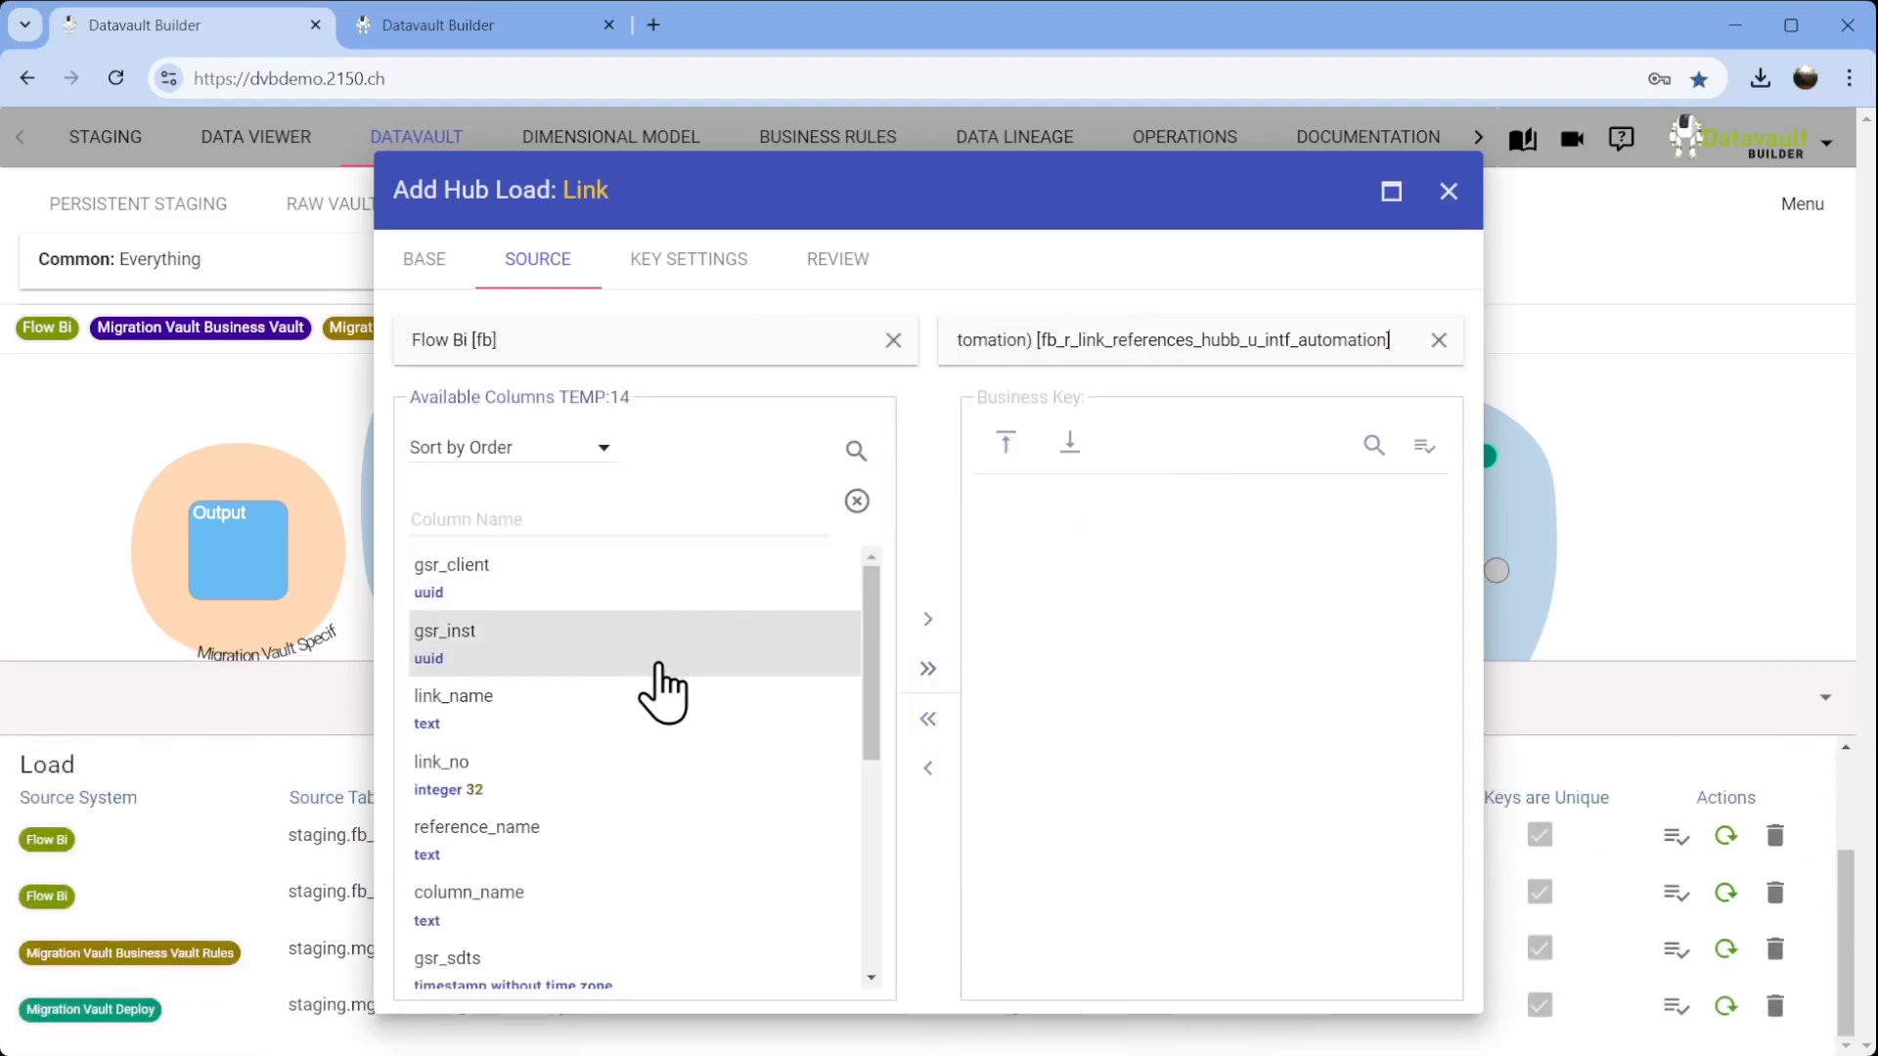
pyautogui.moveTo(864, 207); pyautogui.dragTo(1127, 141)
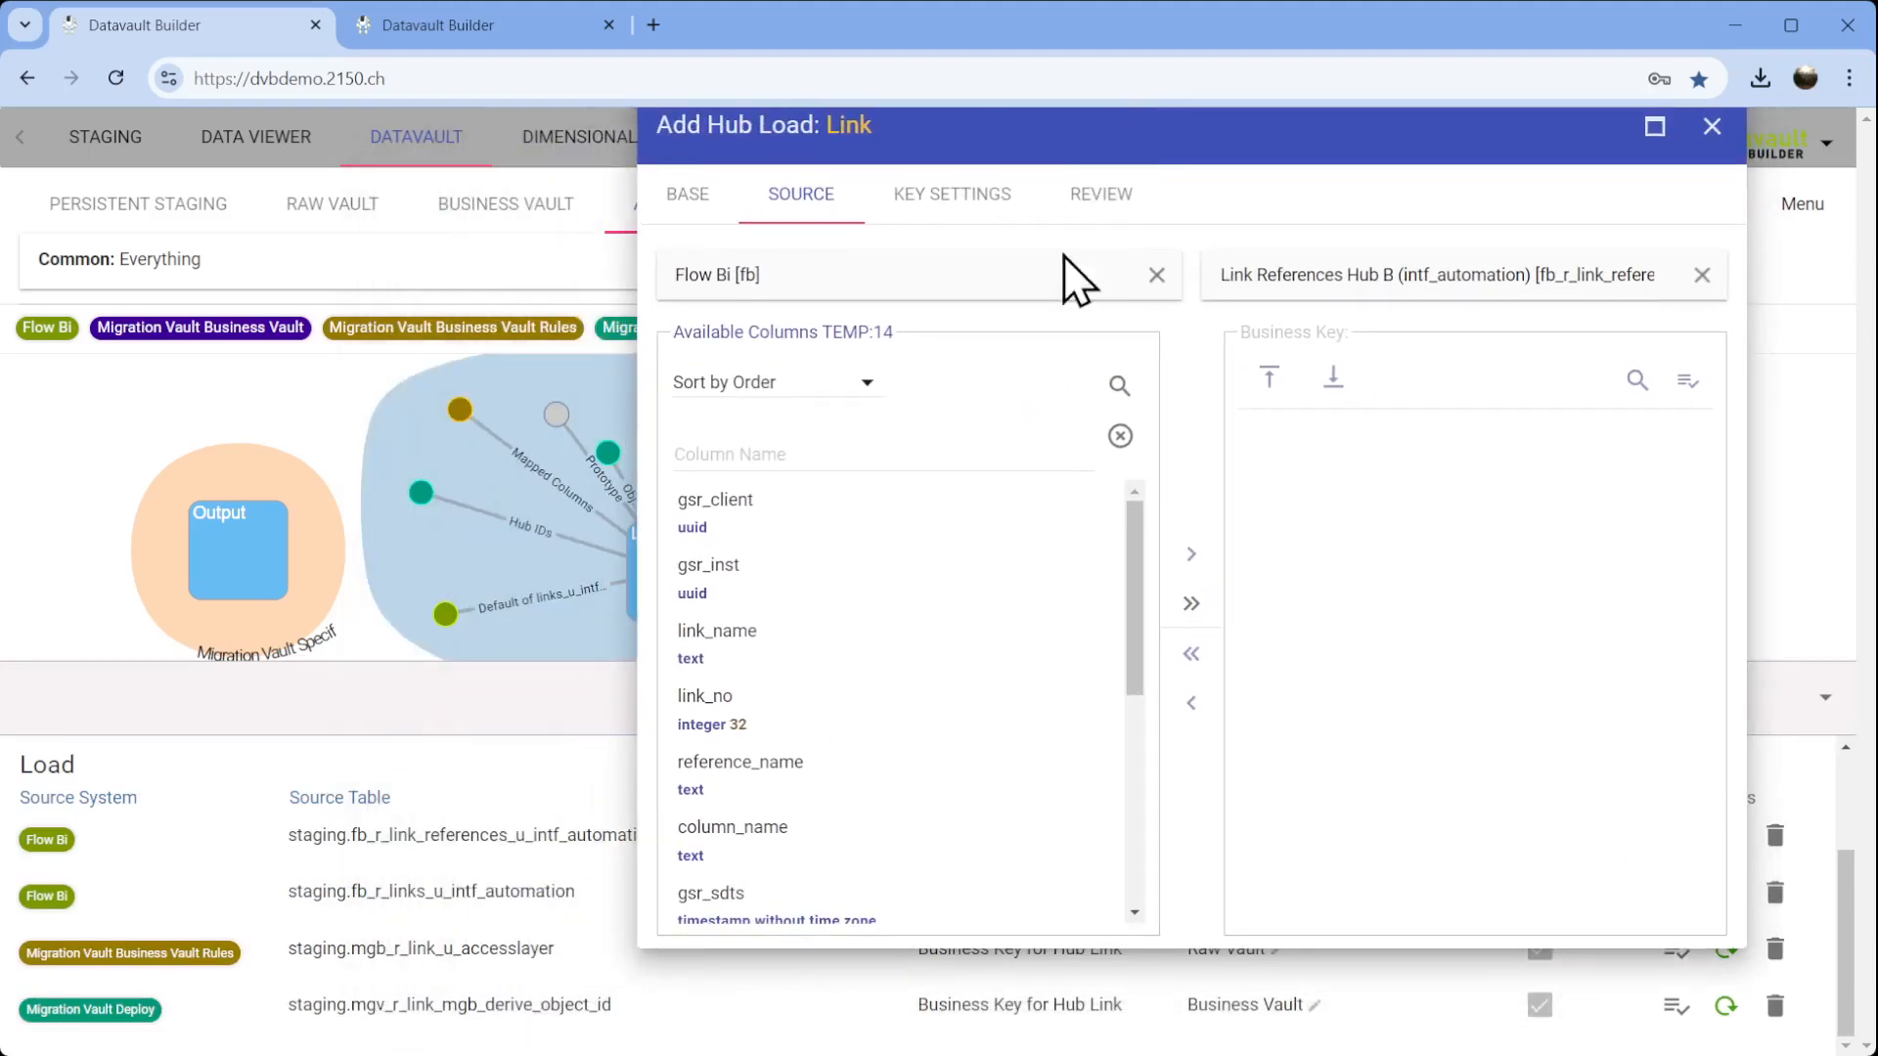
pyautogui.moveTo(1124, 156); pyautogui.dragTo(793, 261)
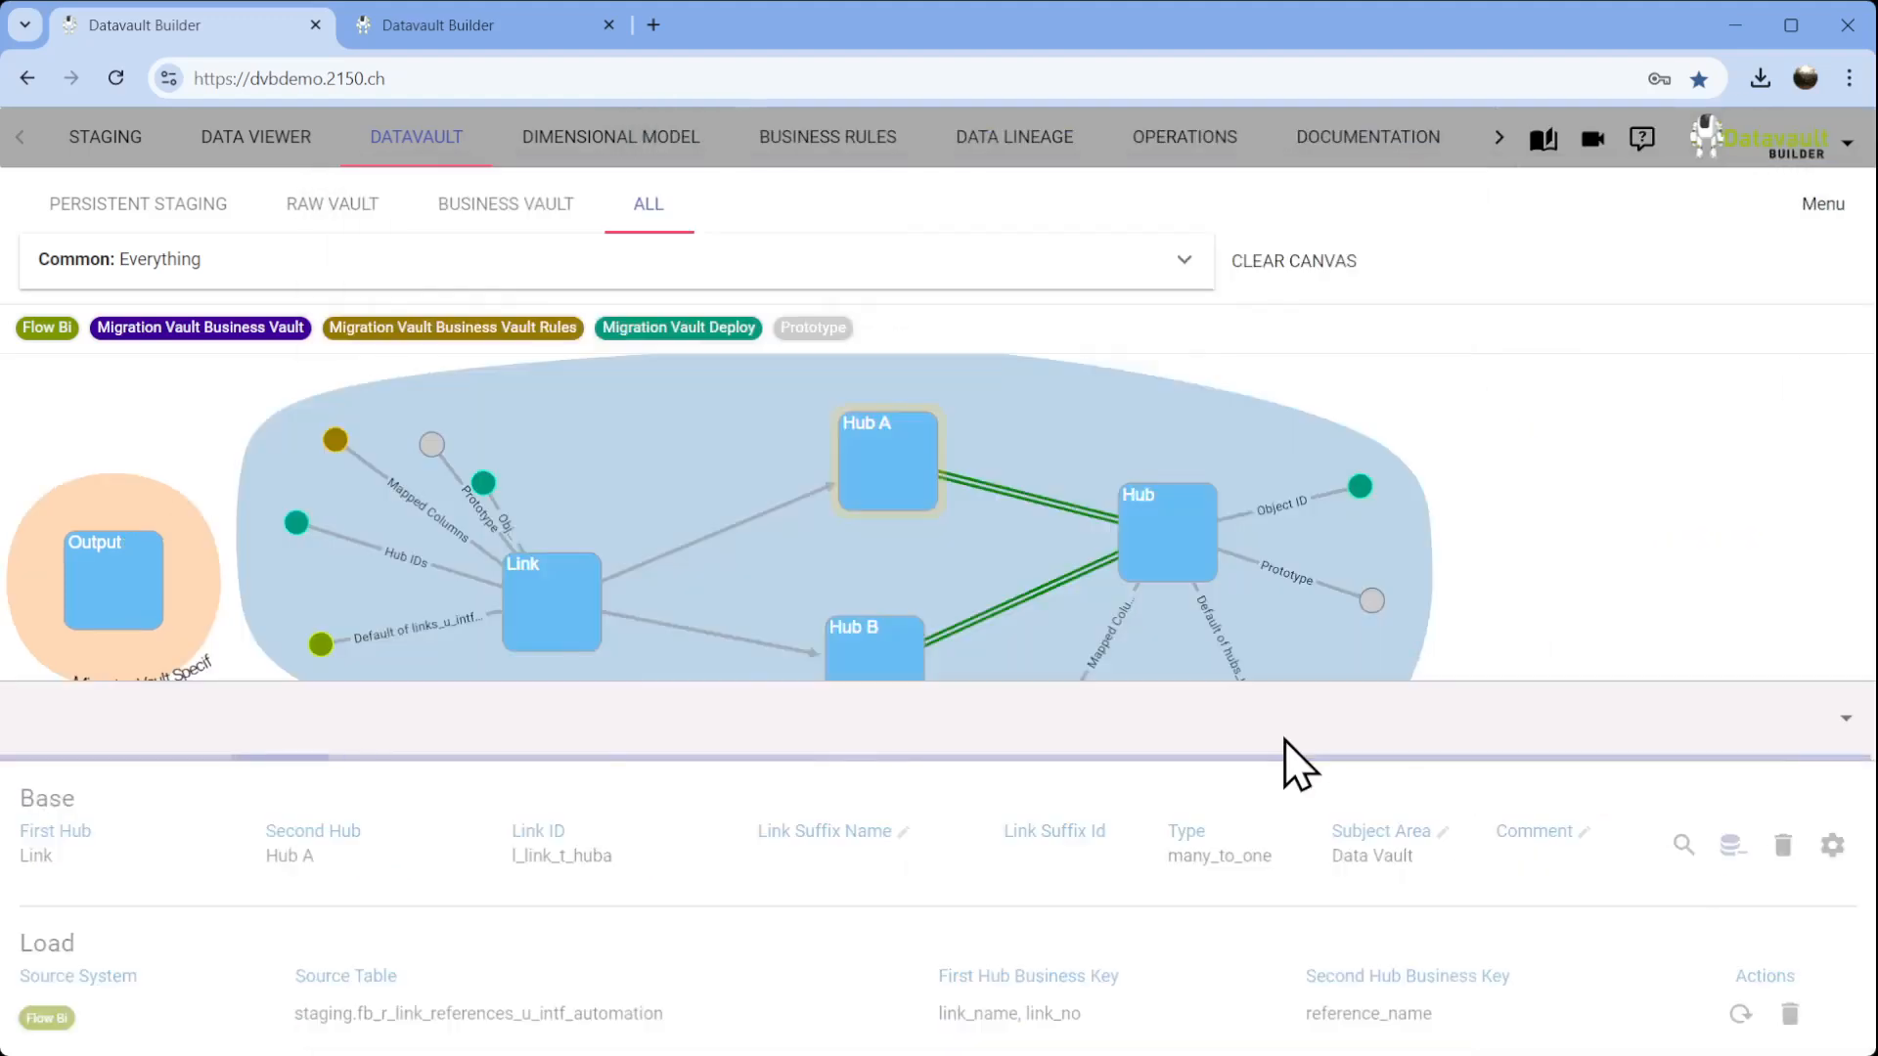
# Start a new hub load for Hub B from the Flow Bi source table Link References Hub B.
pyautogui.click(1848, 725)
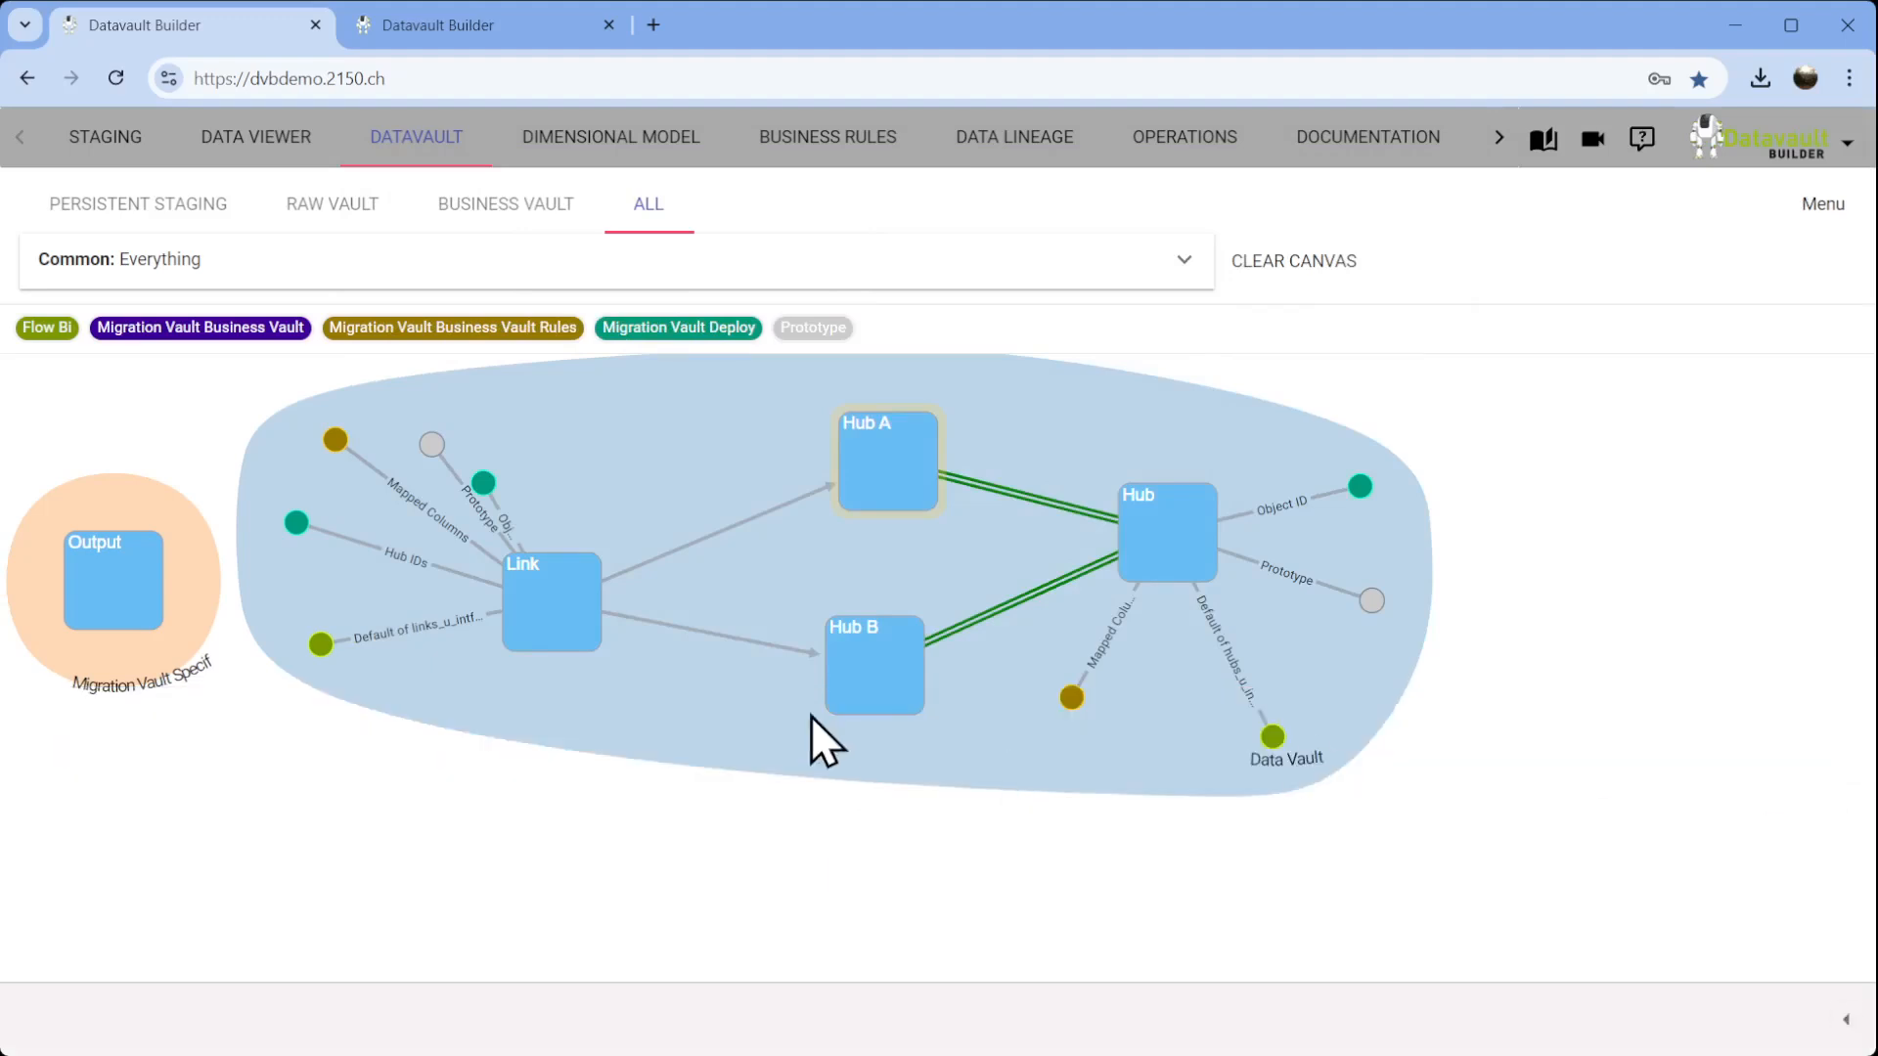
pyautogui.rightClick(890, 710)
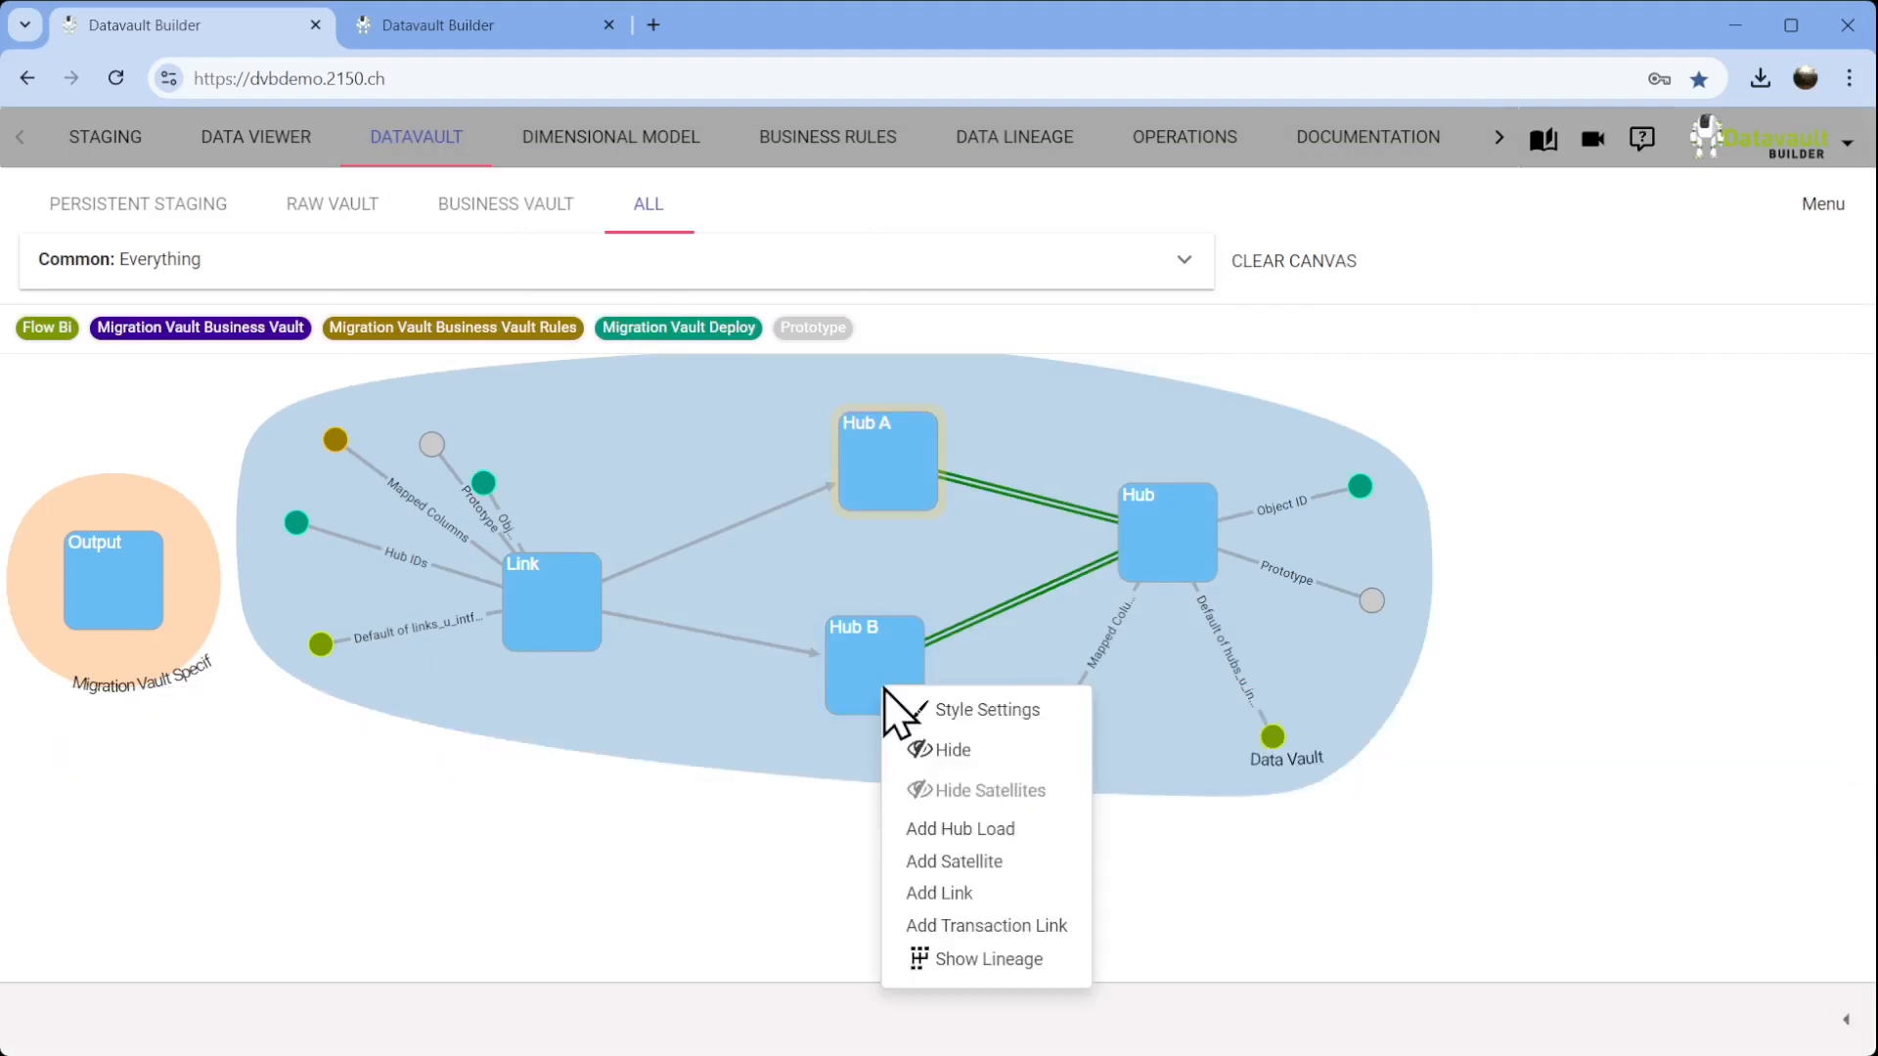
pyautogui.click(1011, 831)
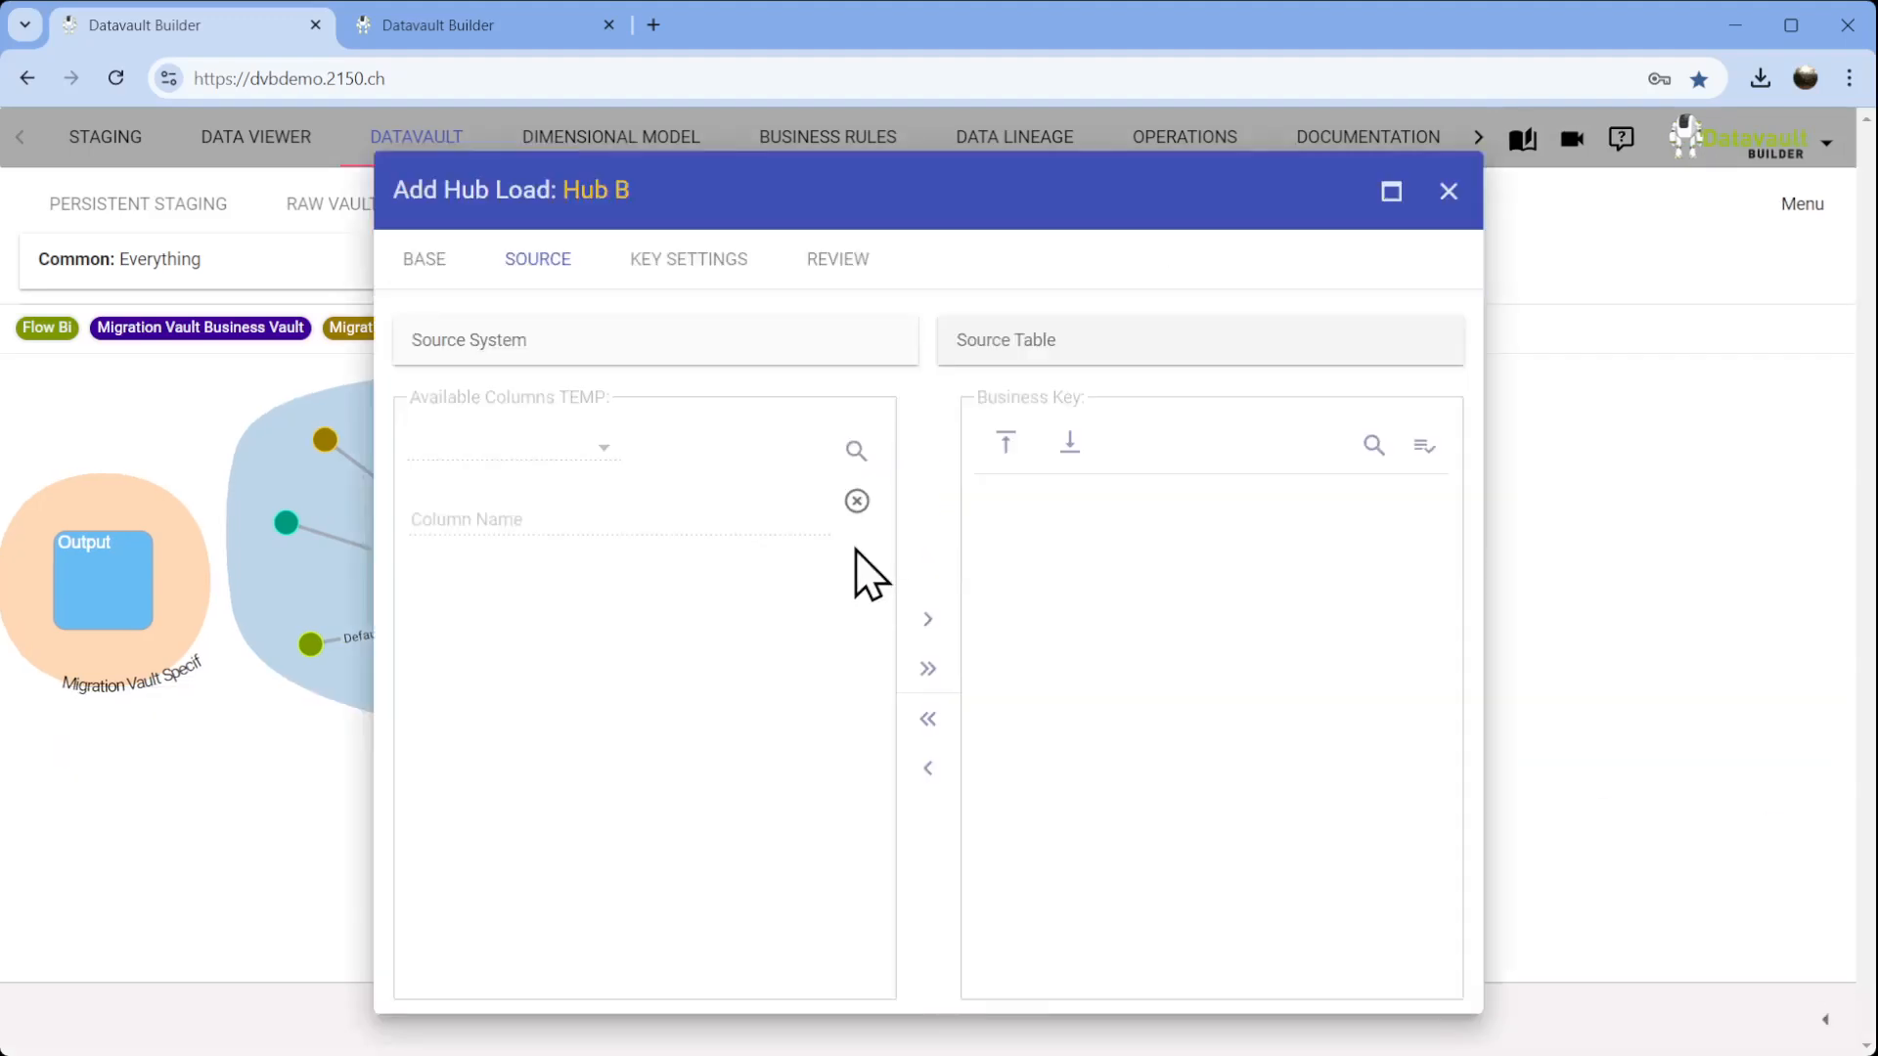
pyautogui.click(797, 342)
pyautogui.click(580, 384)
pyautogui.click(1044, 352)
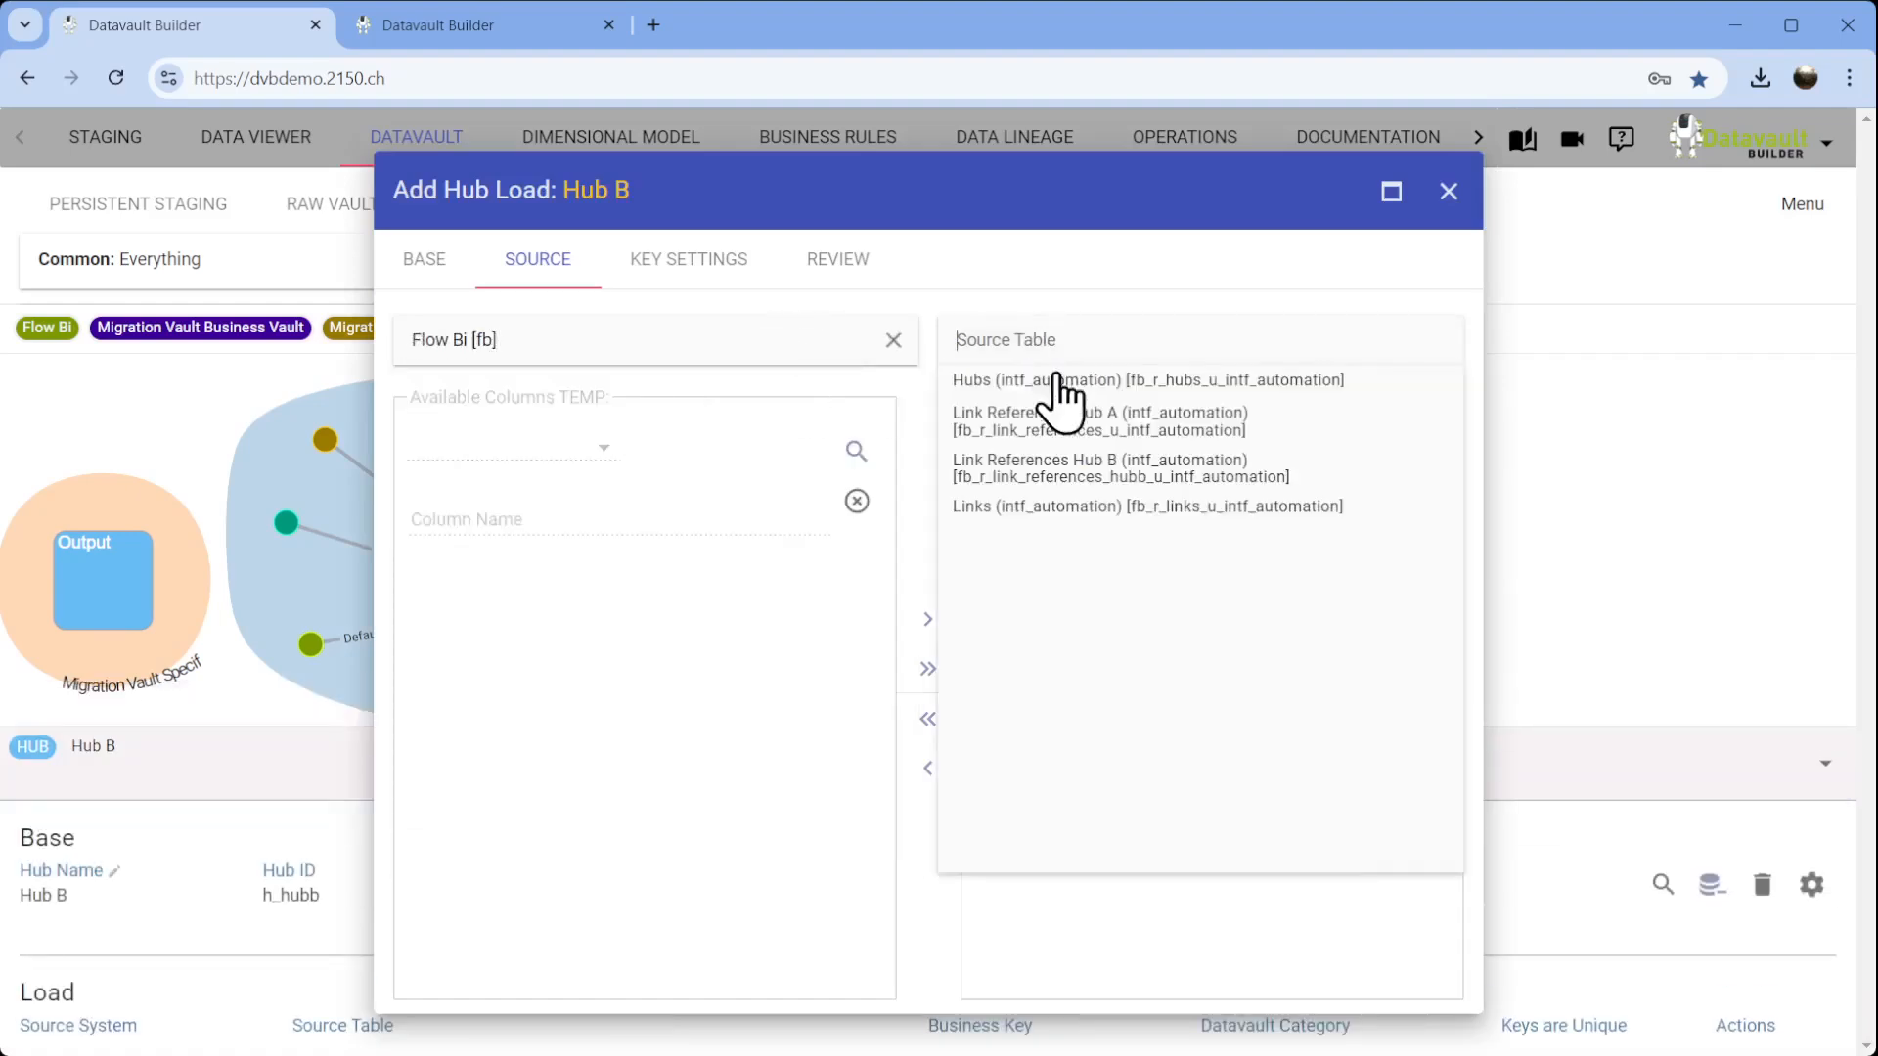
pyautogui.click(1143, 472)
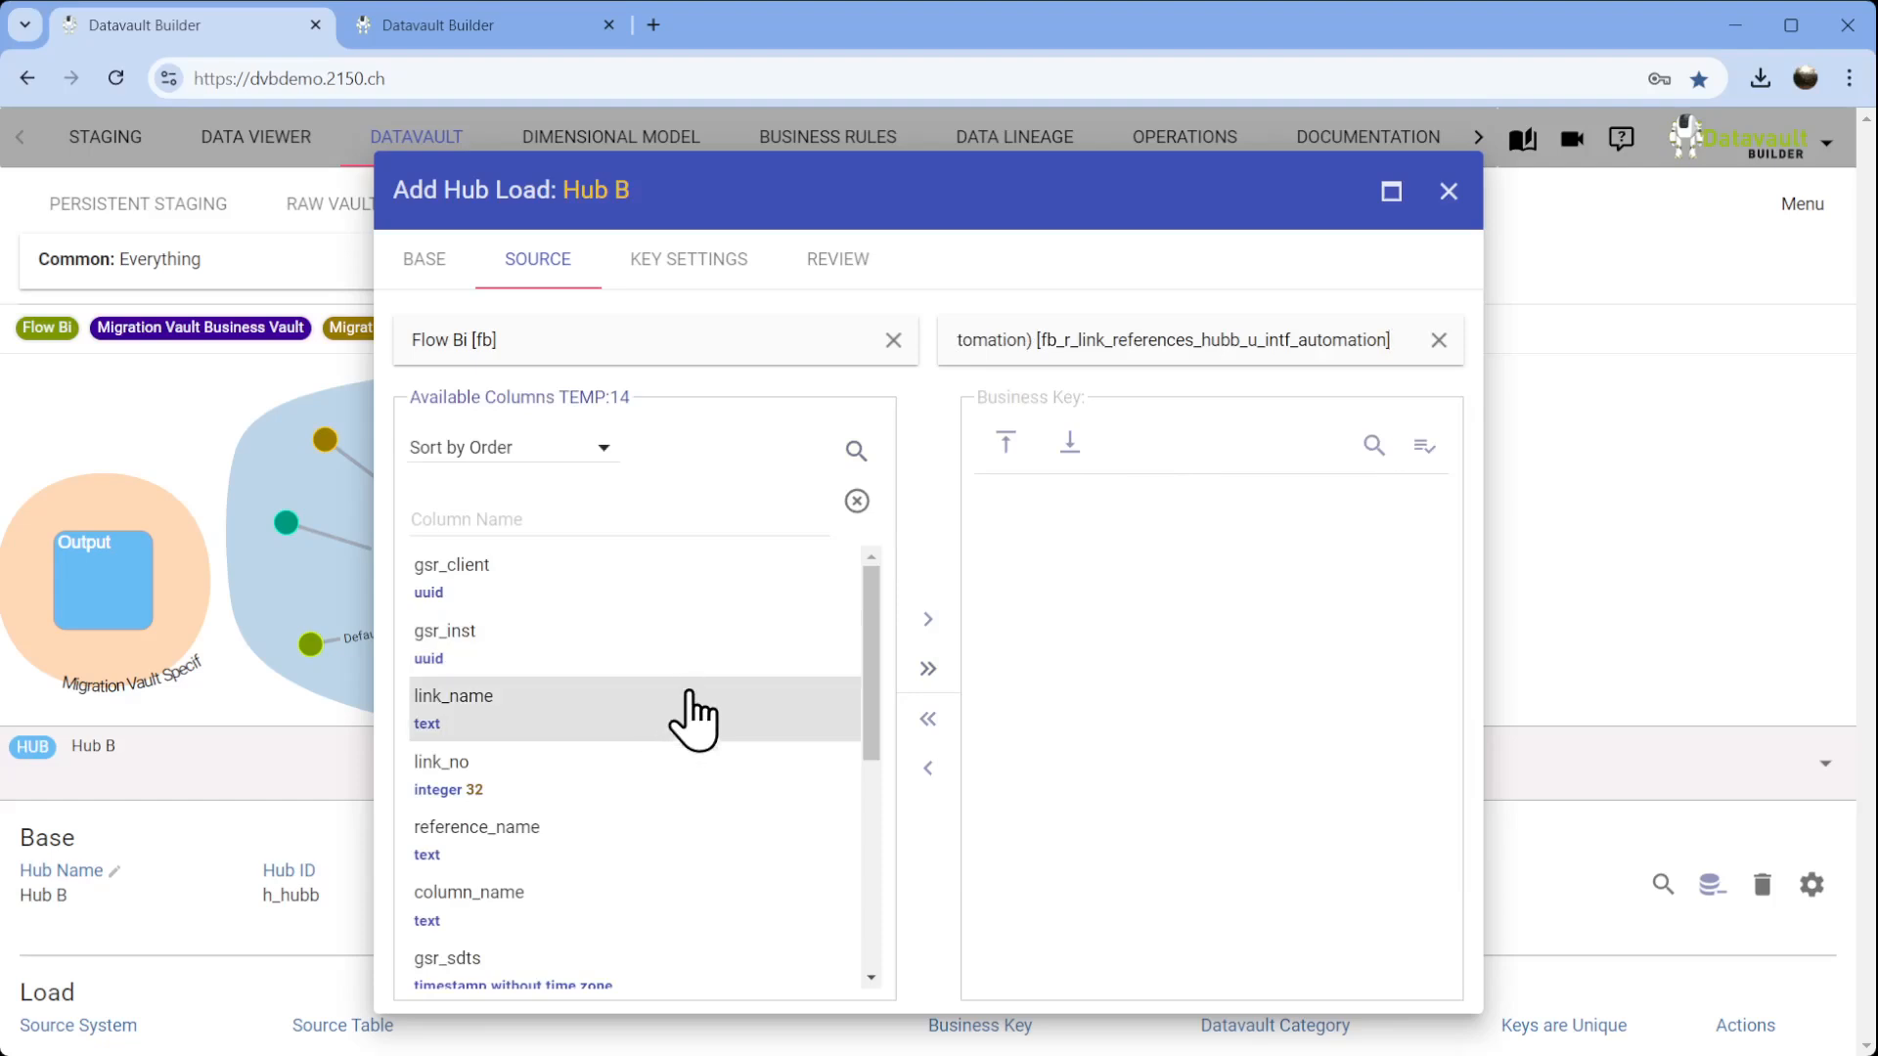
# Use reference_name as Hub B's business key, preview the key data, and create the hub load.
pyautogui.moveTo(620, 865); pyautogui.dragTo(1171, 657)
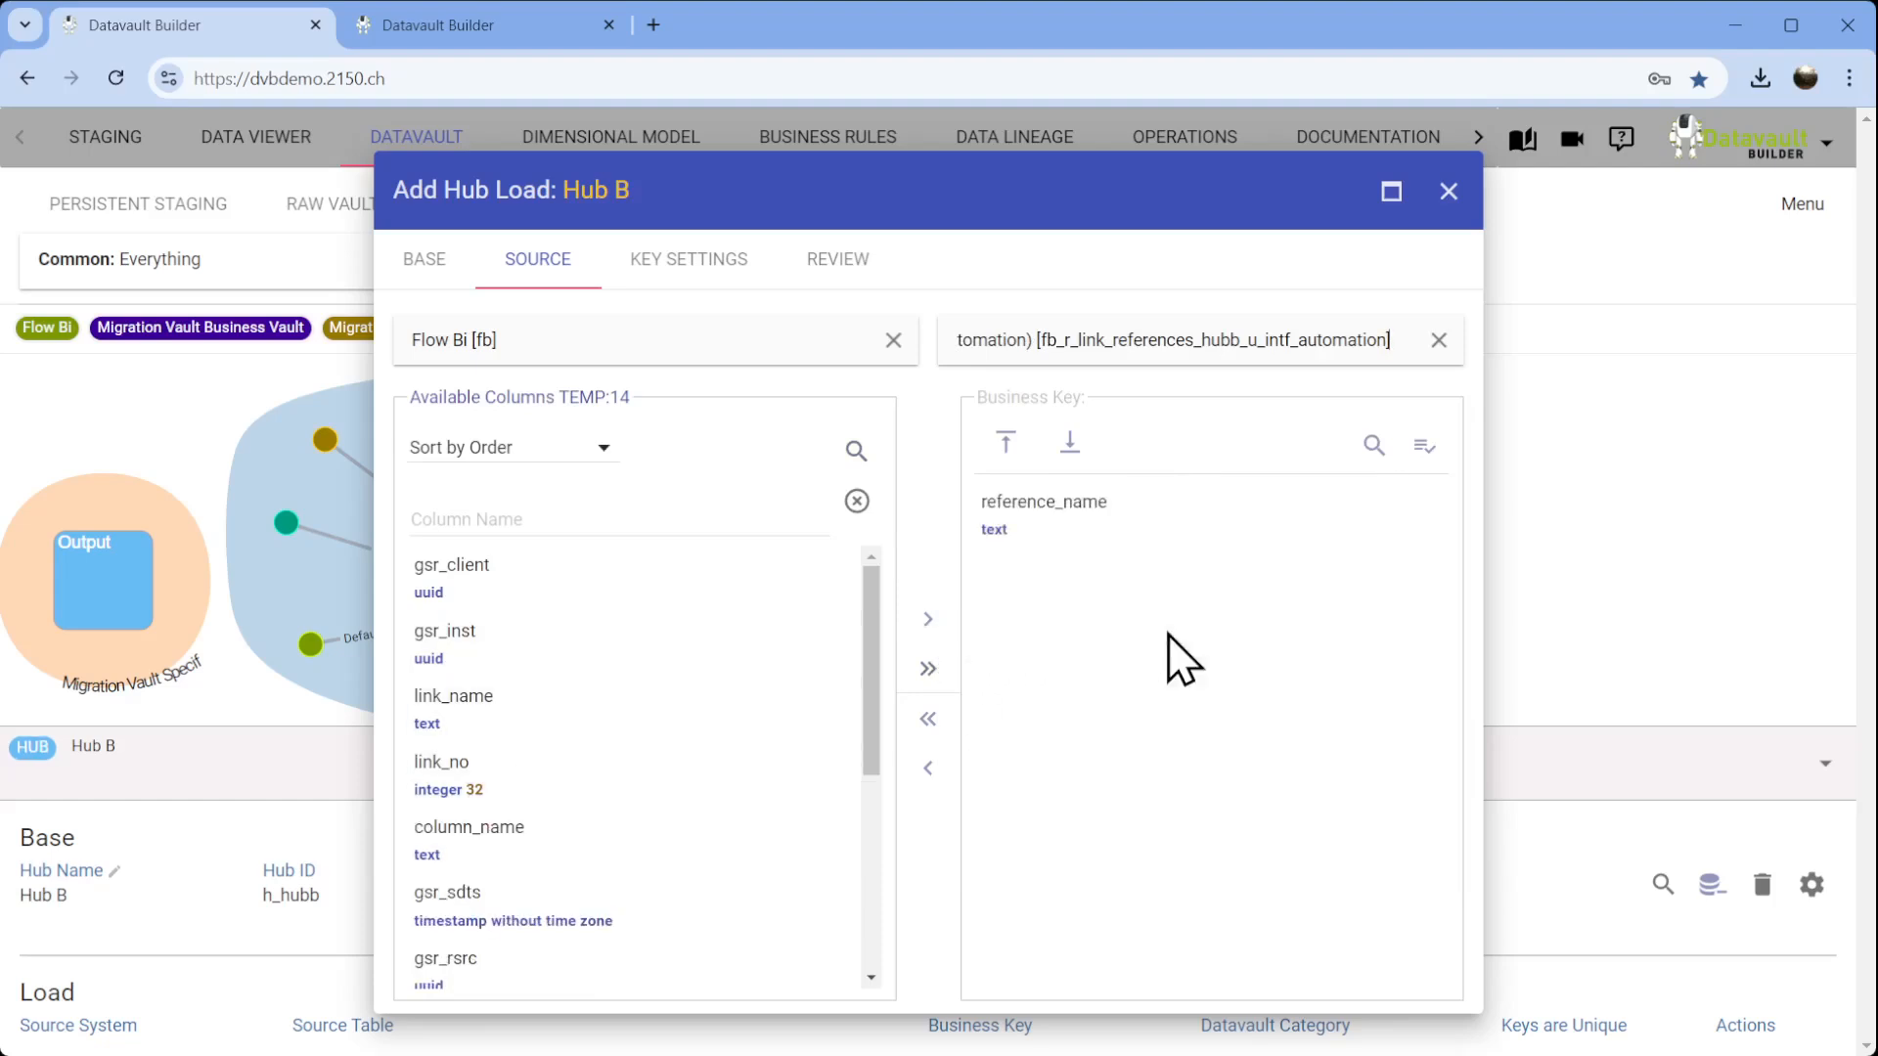
pyautogui.click(1423, 448)
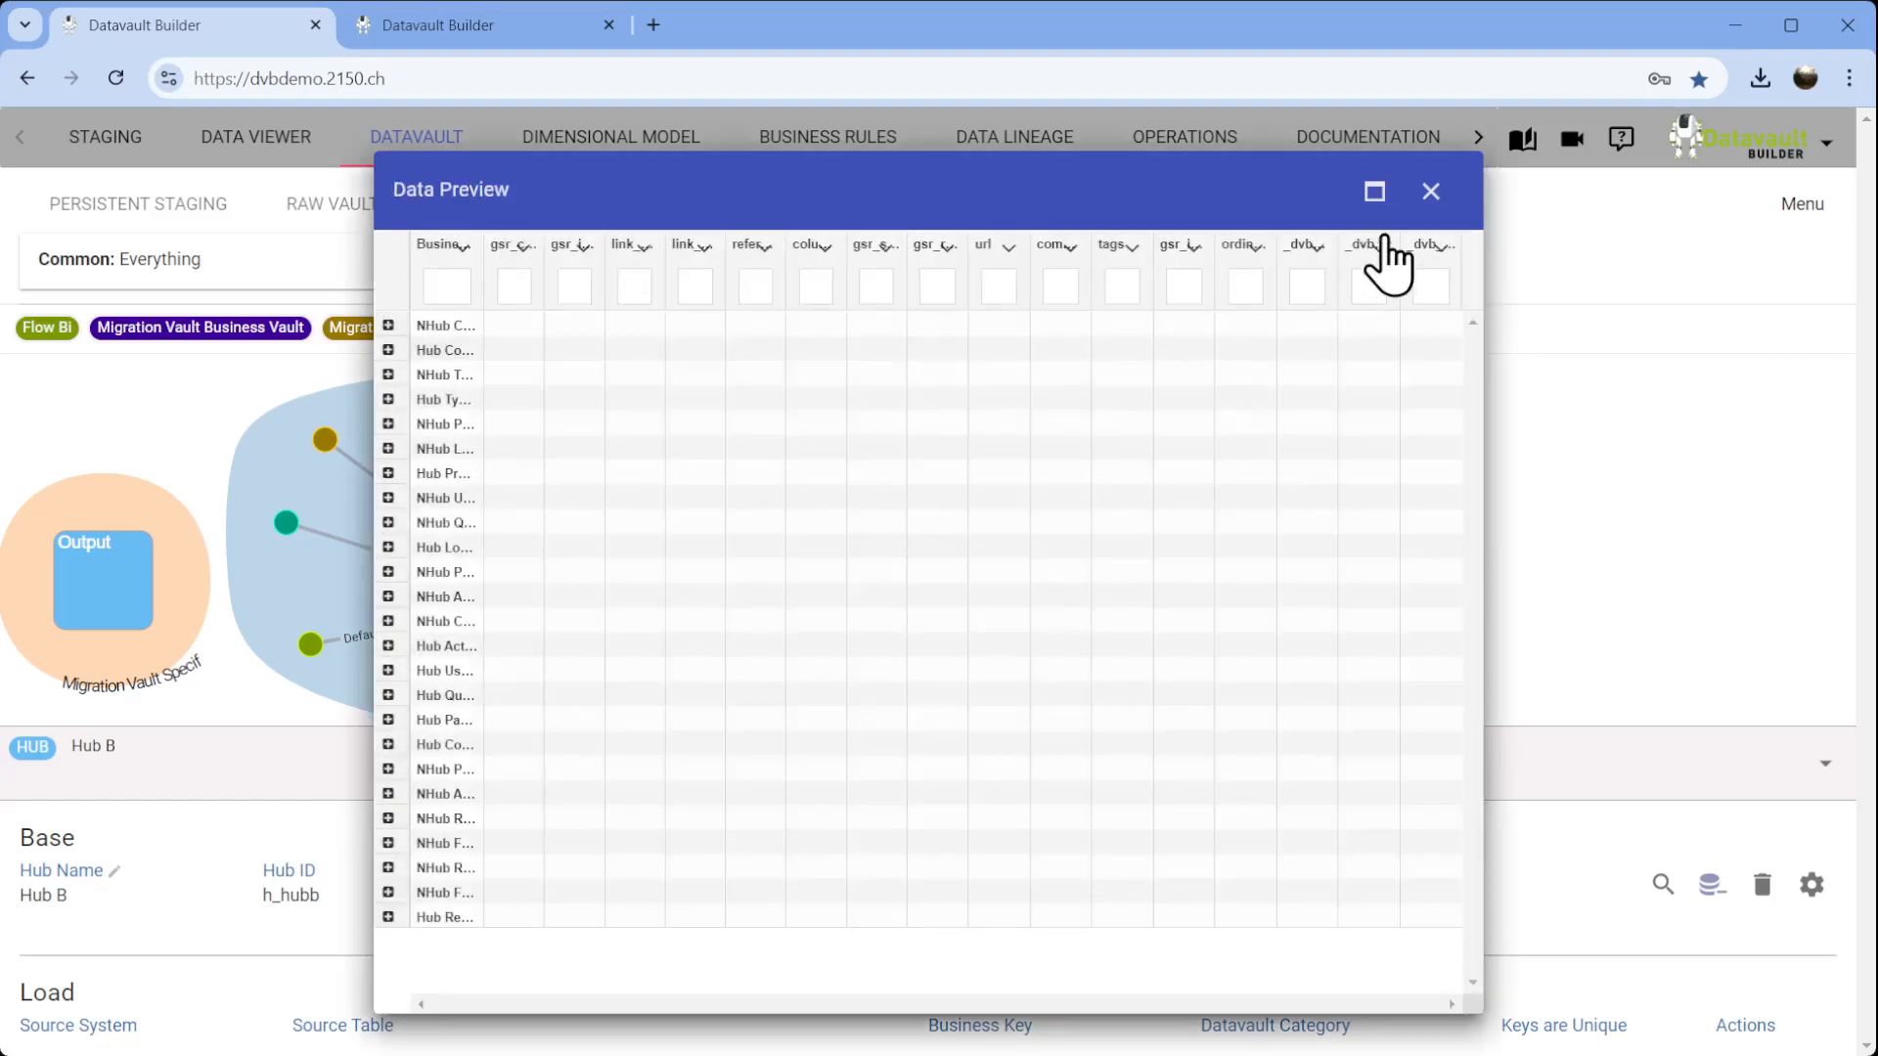
pyautogui.click(1431, 191)
pyautogui.click(833, 260)
pyautogui.click(1332, 870)
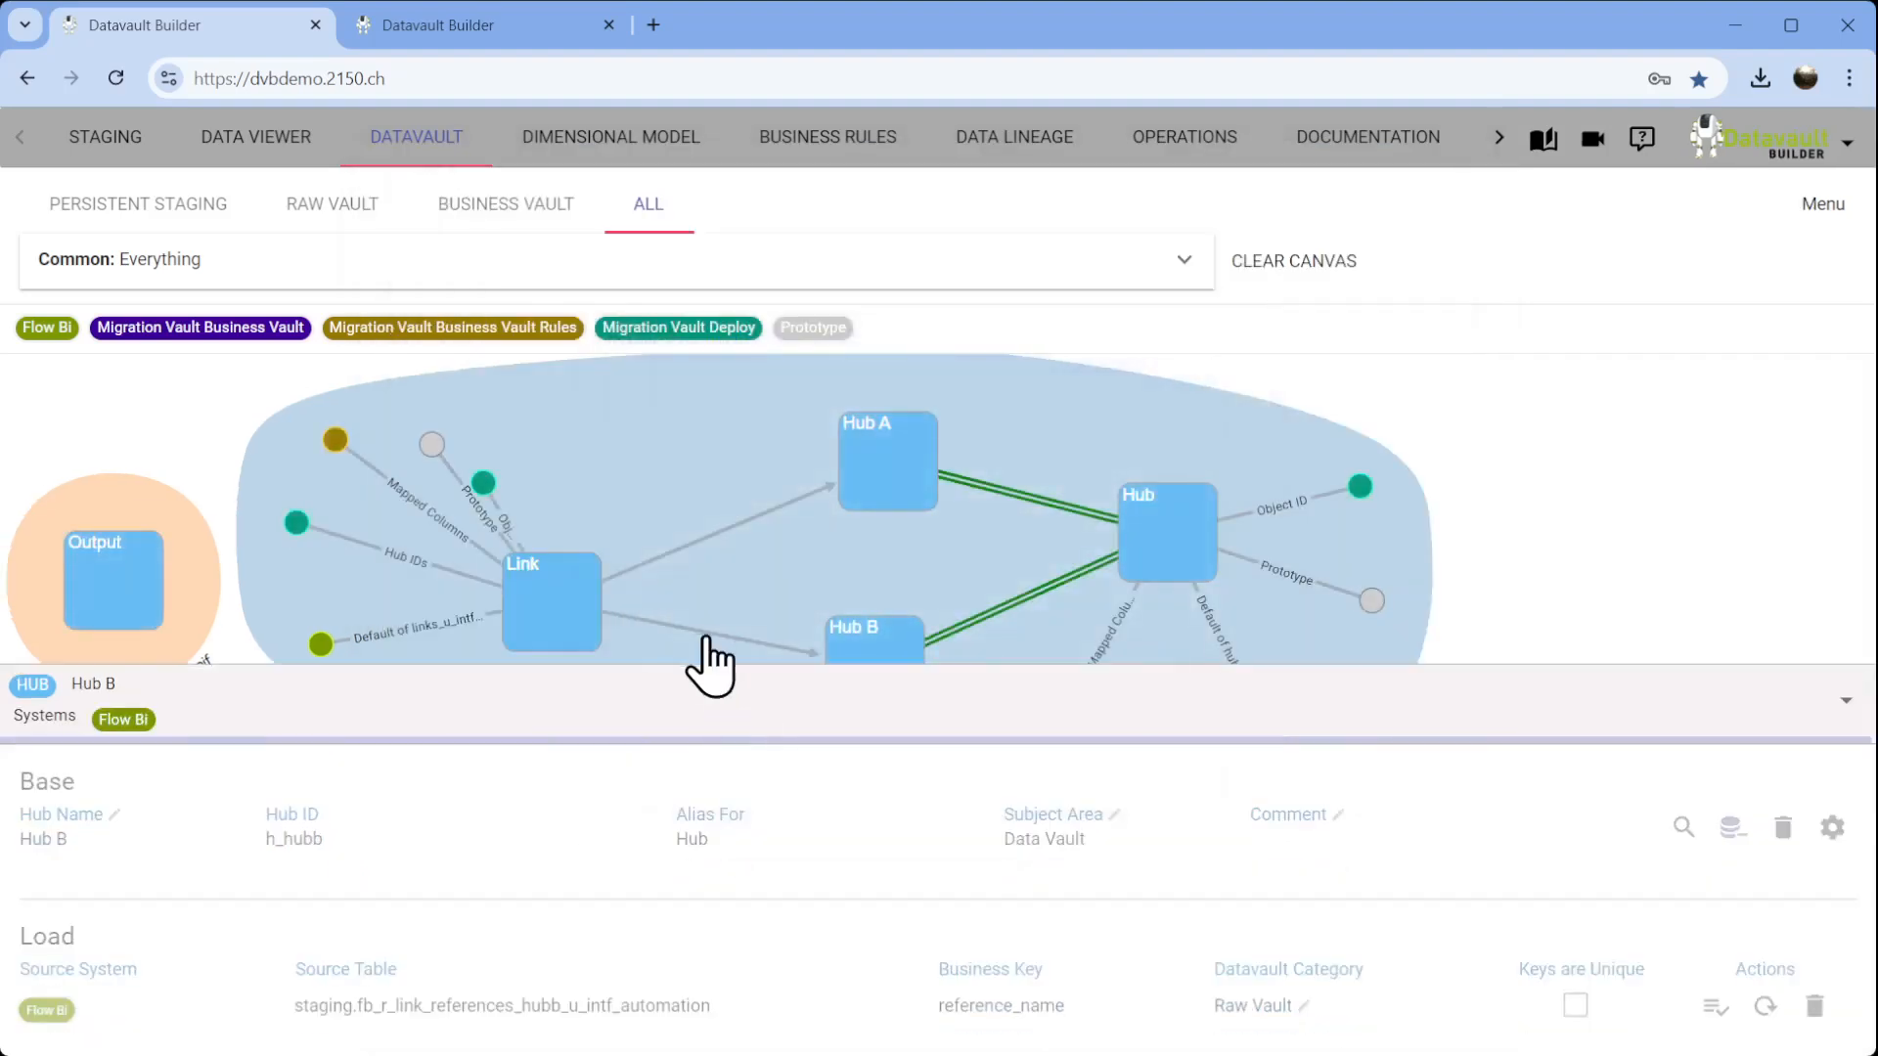
# Add a link load between Link and Hub B, using the Link References Hub B load with link_name, link_no for the Link side.
pyautogui.rightClick(710, 636)
pyautogui.click(785, 693)
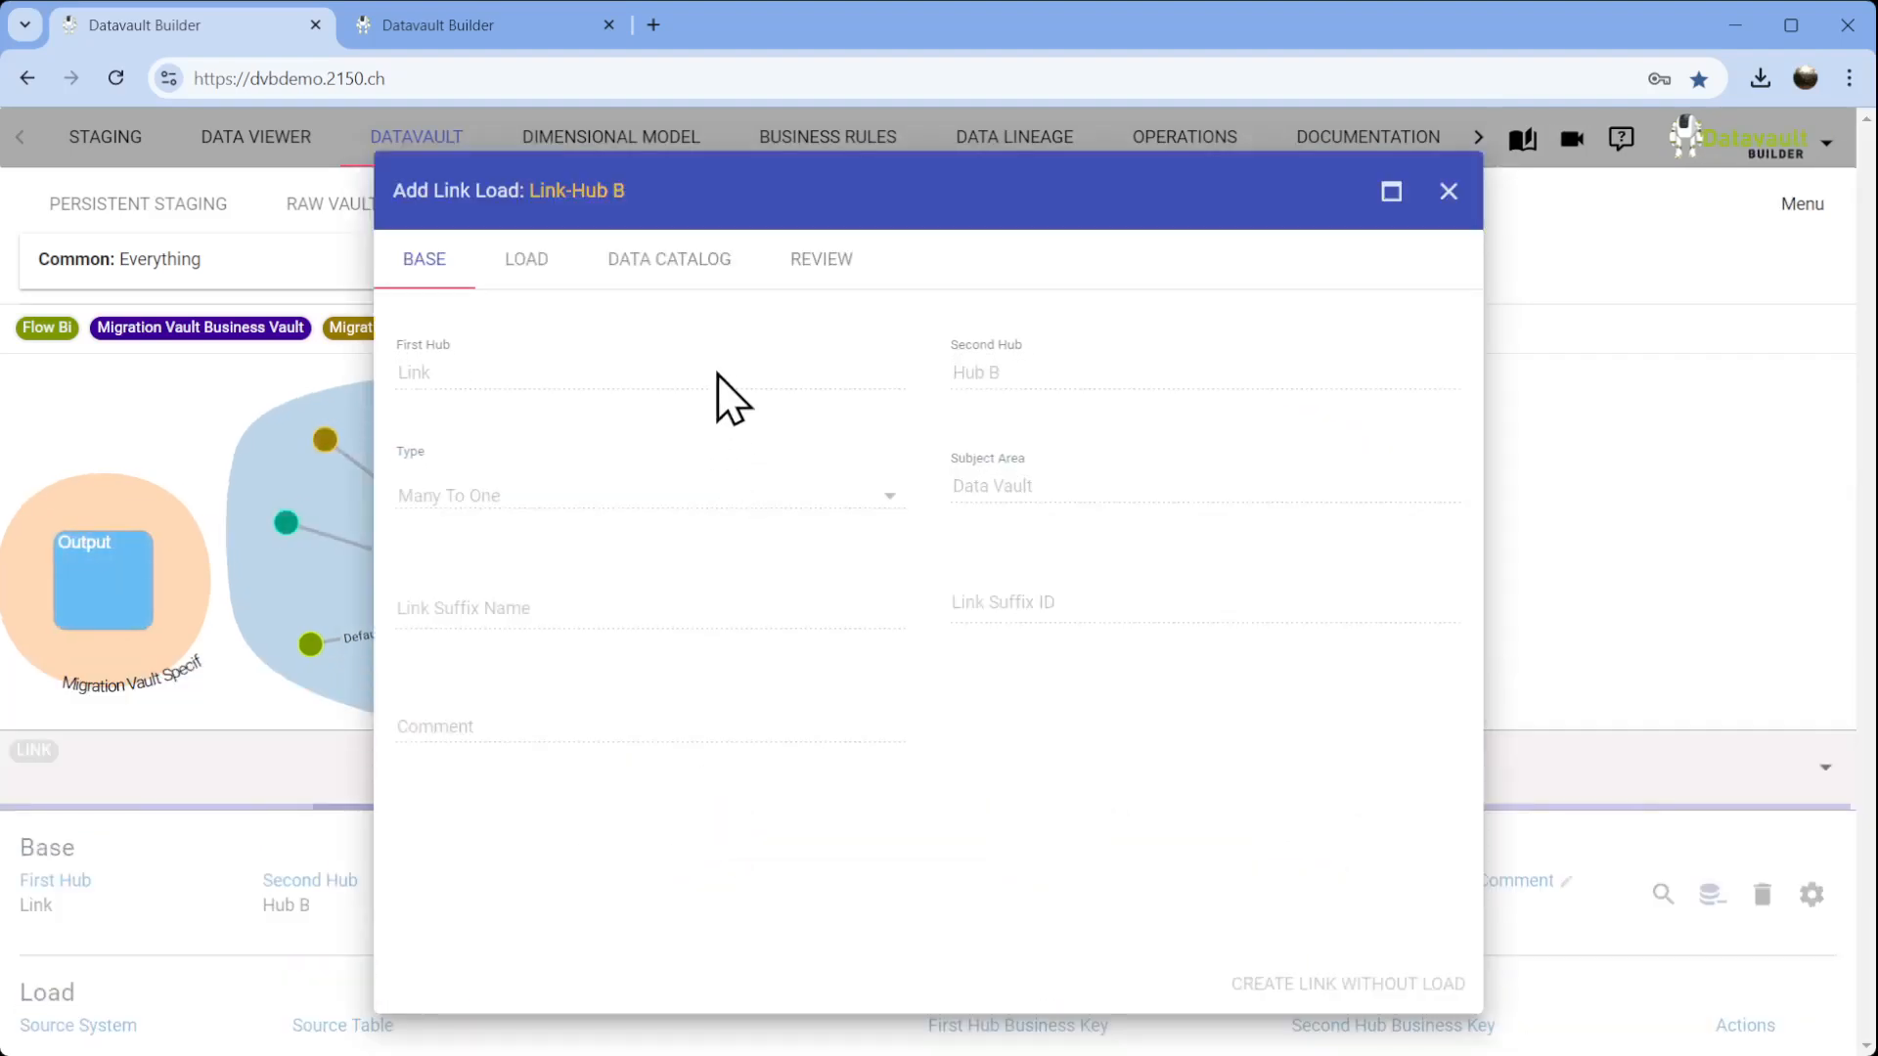
pyautogui.click(537, 269)
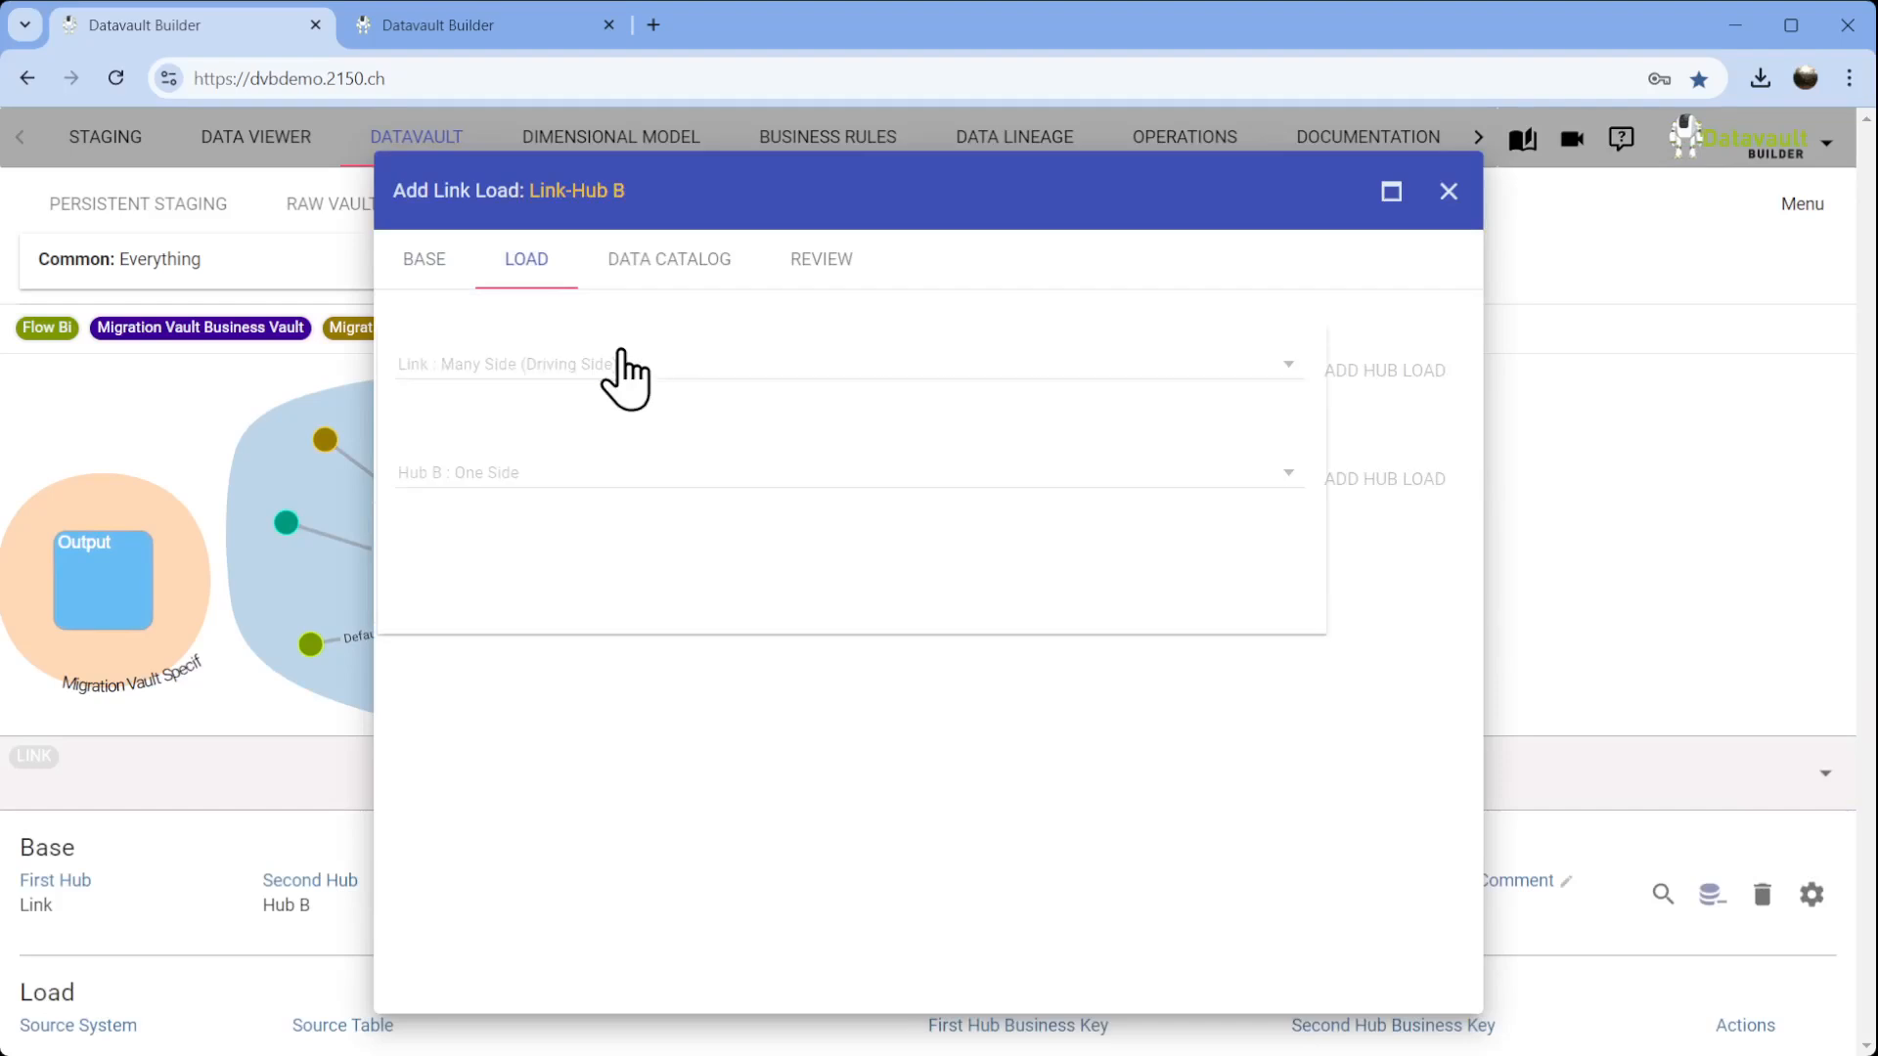
pyautogui.click(622, 360)
pyautogui.click(622, 363)
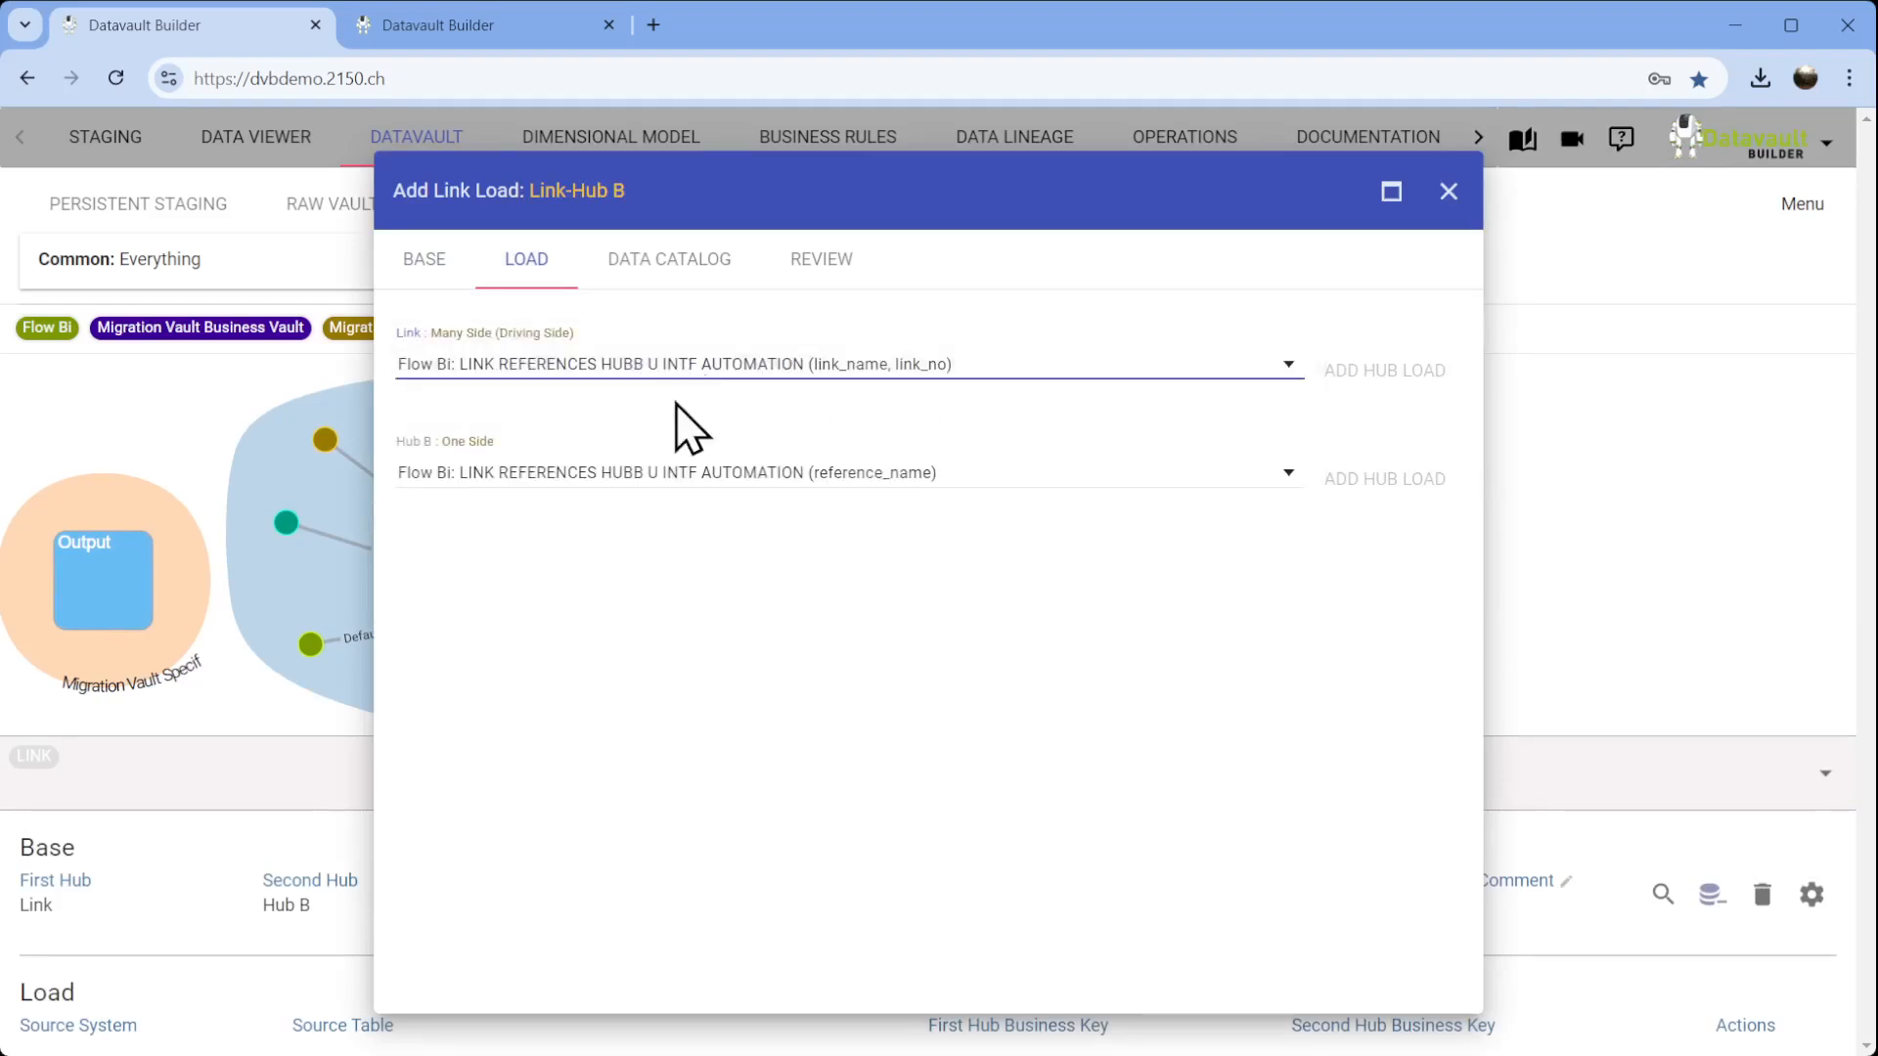
pyautogui.click(815, 284)
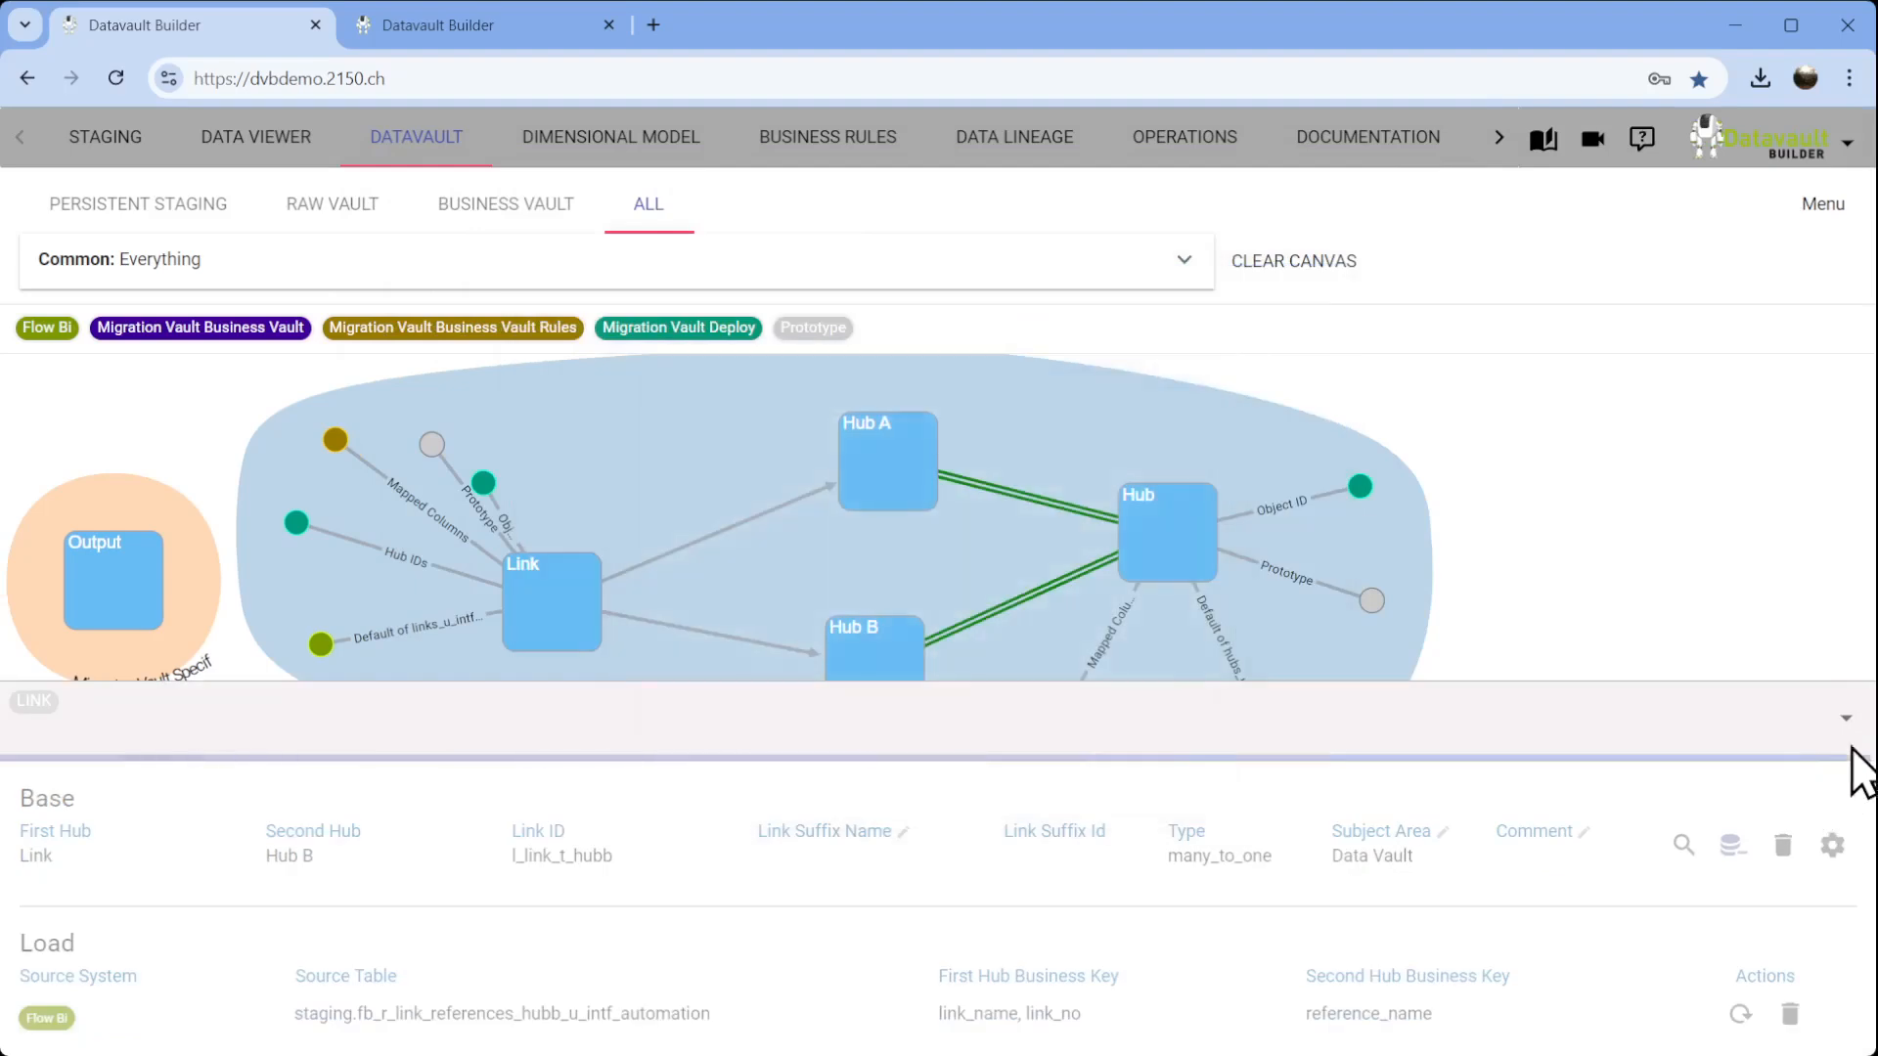
pyautogui.click(1826, 723)
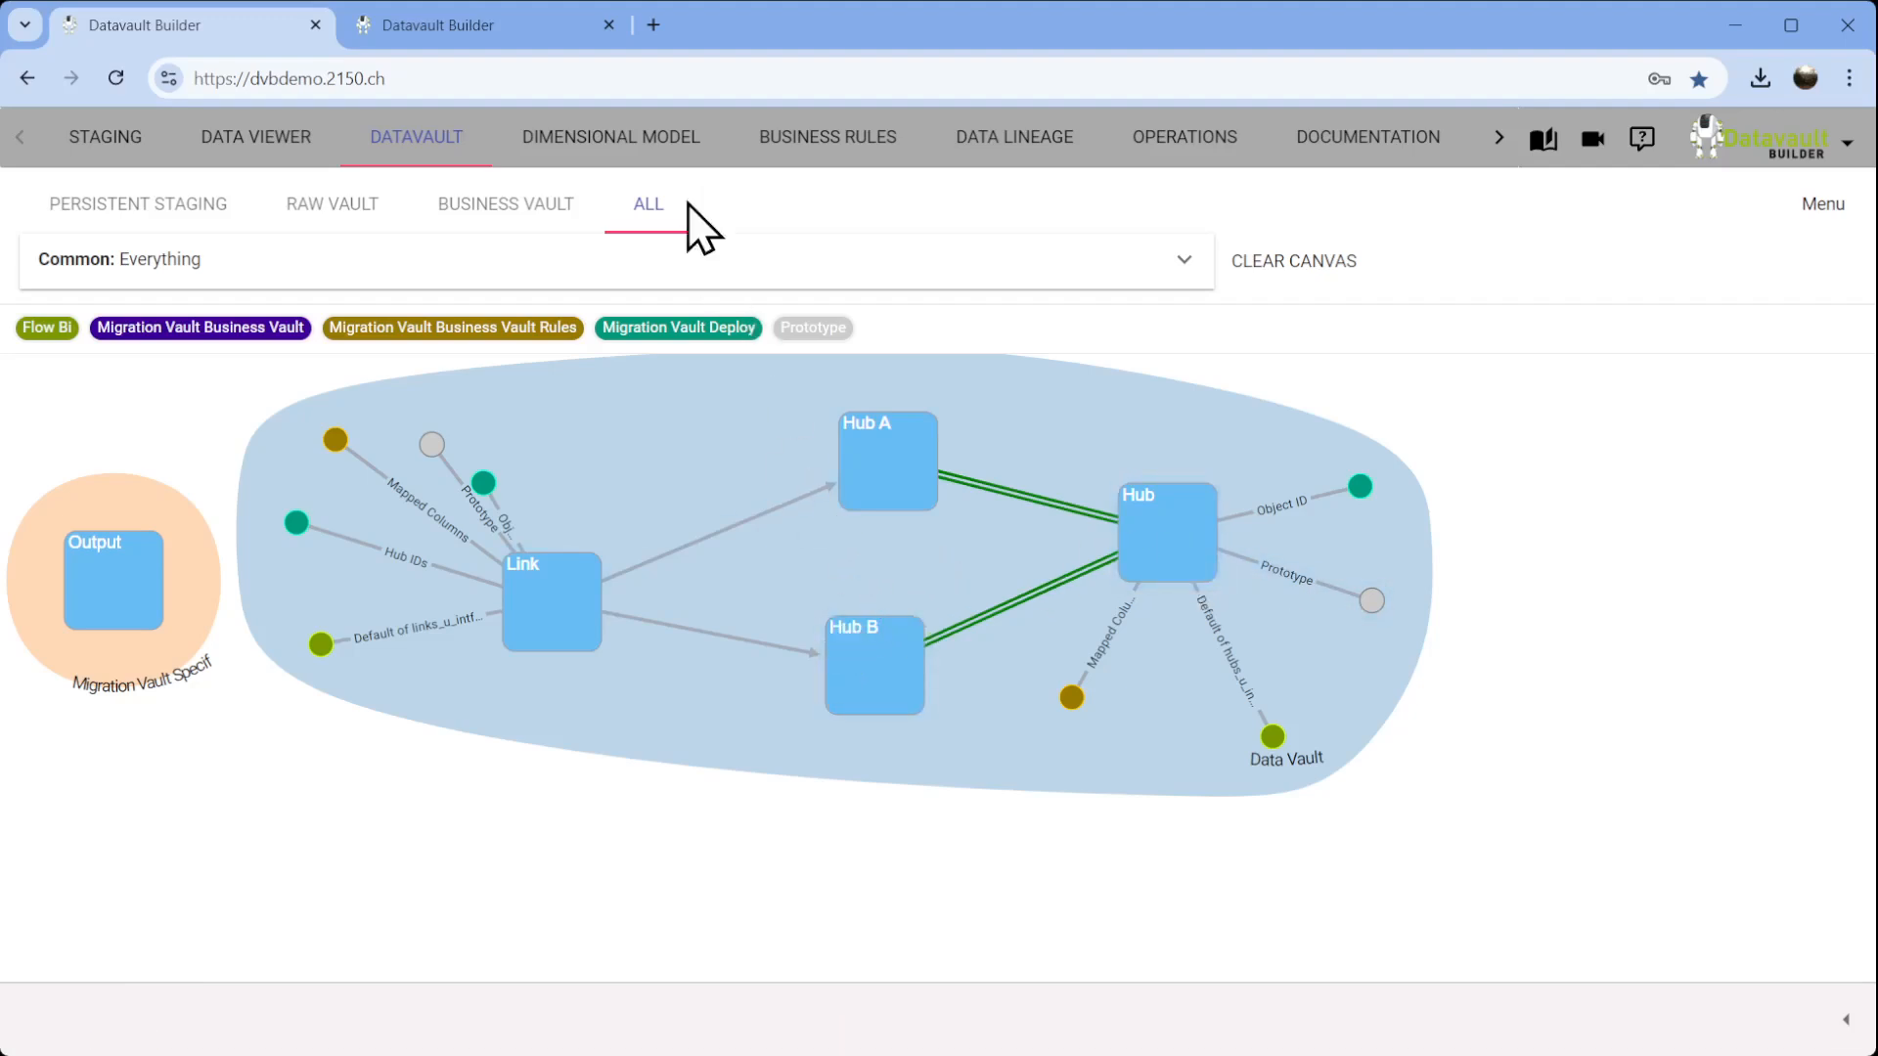
# Switch to the localhost:84 environment's deployments and compare its local state with the temp folder.
pyautogui.click(1146, 147)
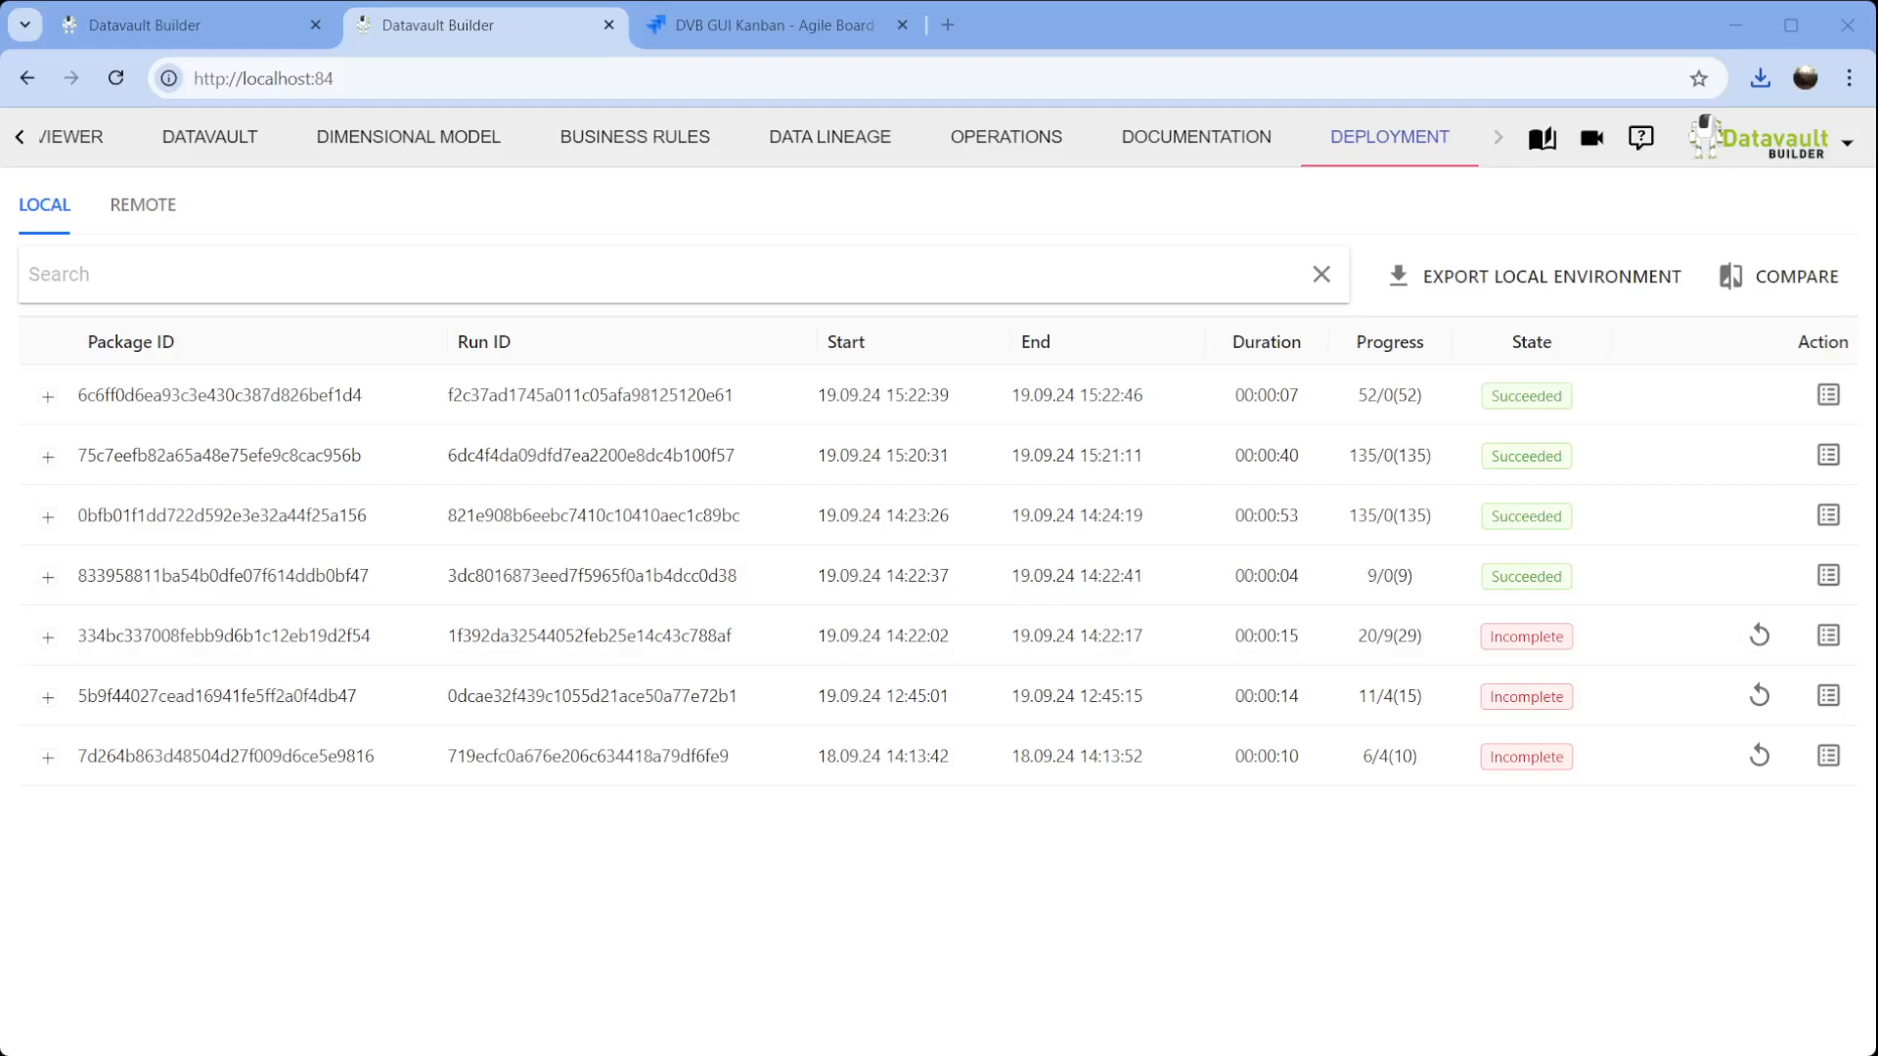
pyautogui.click(258, 26)
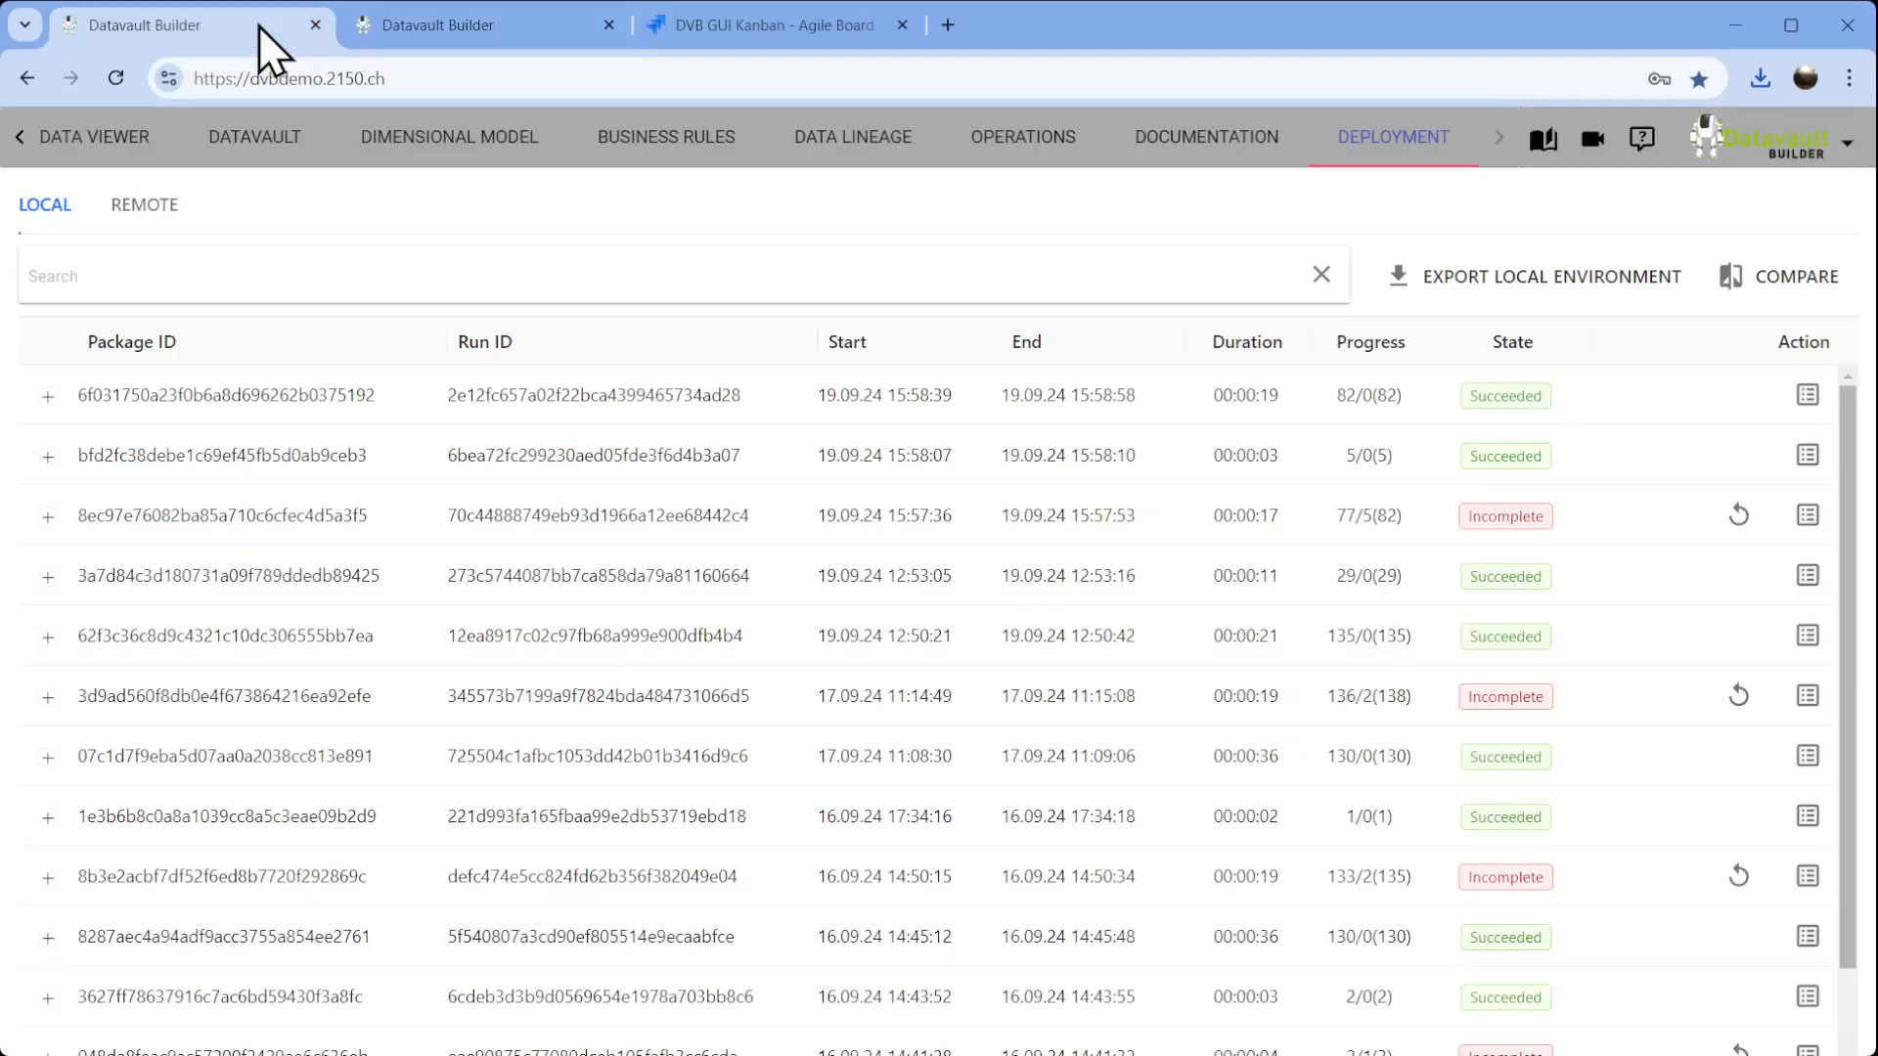
pyautogui.click(446, 32)
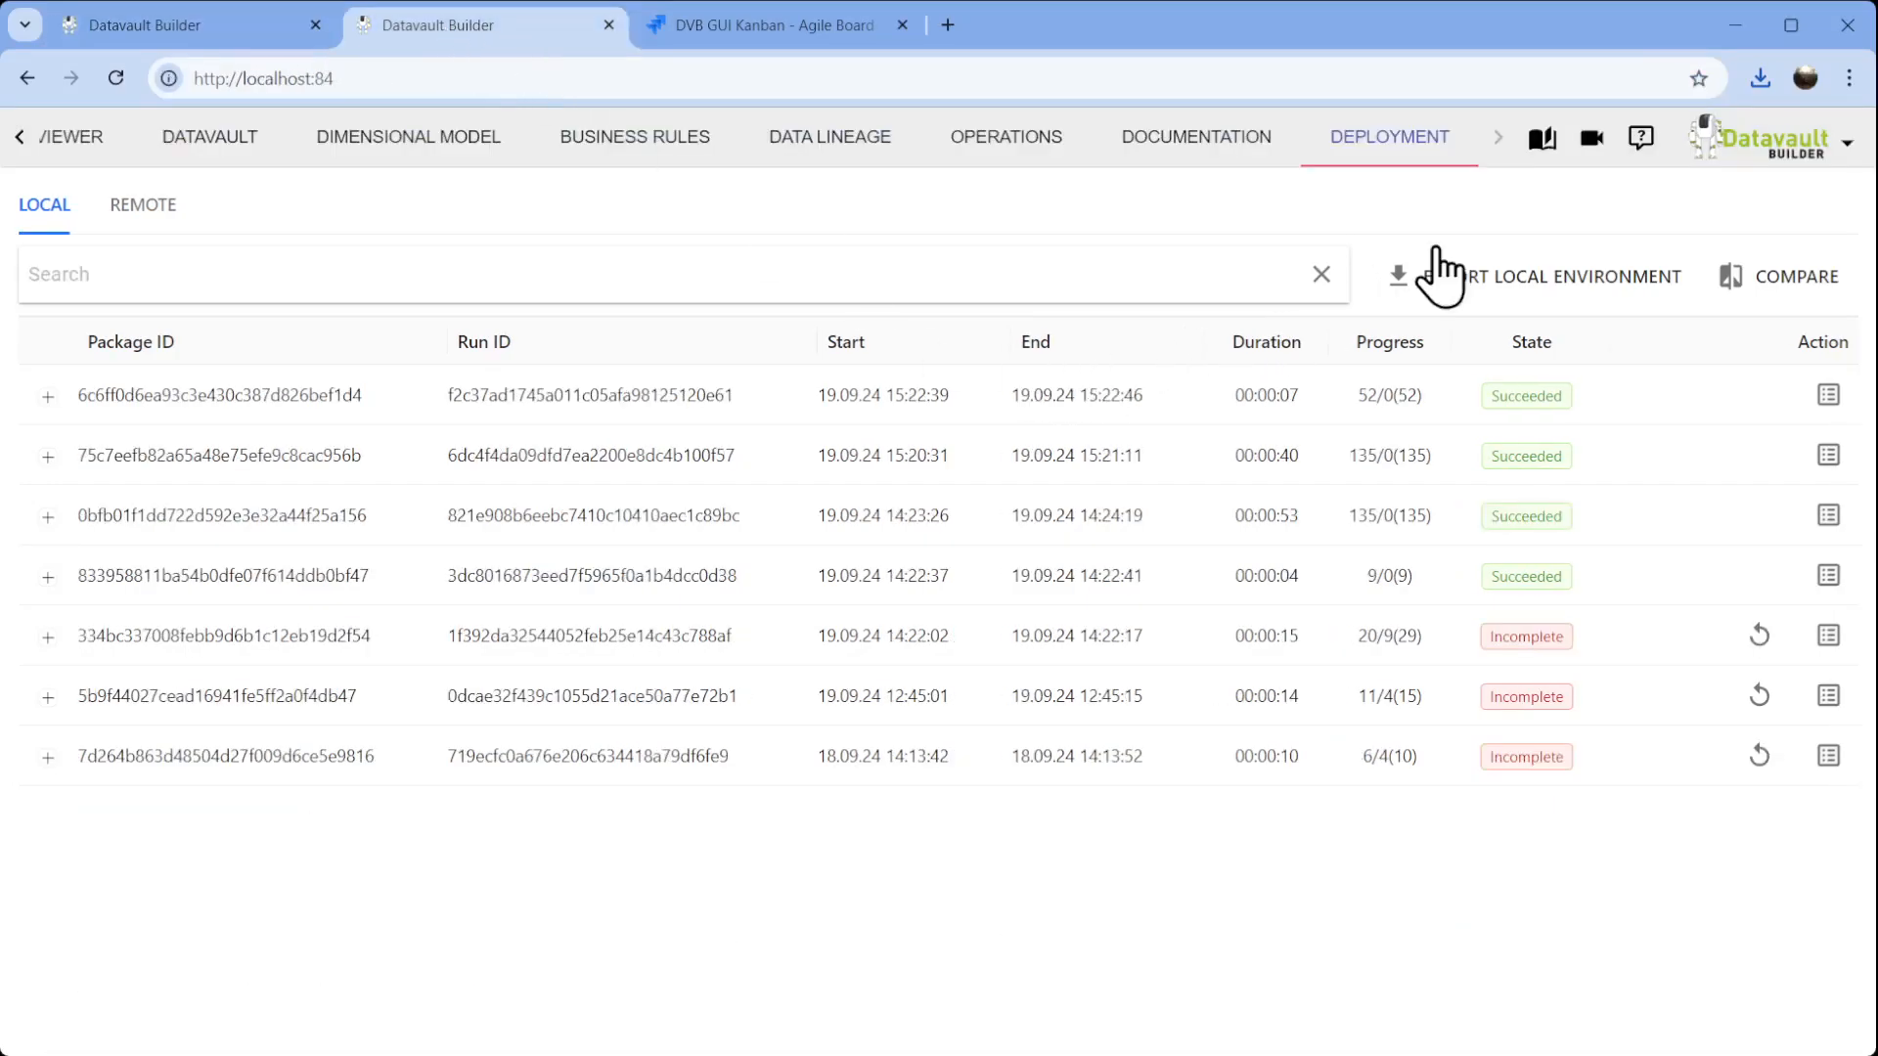
pyautogui.click(1746, 283)
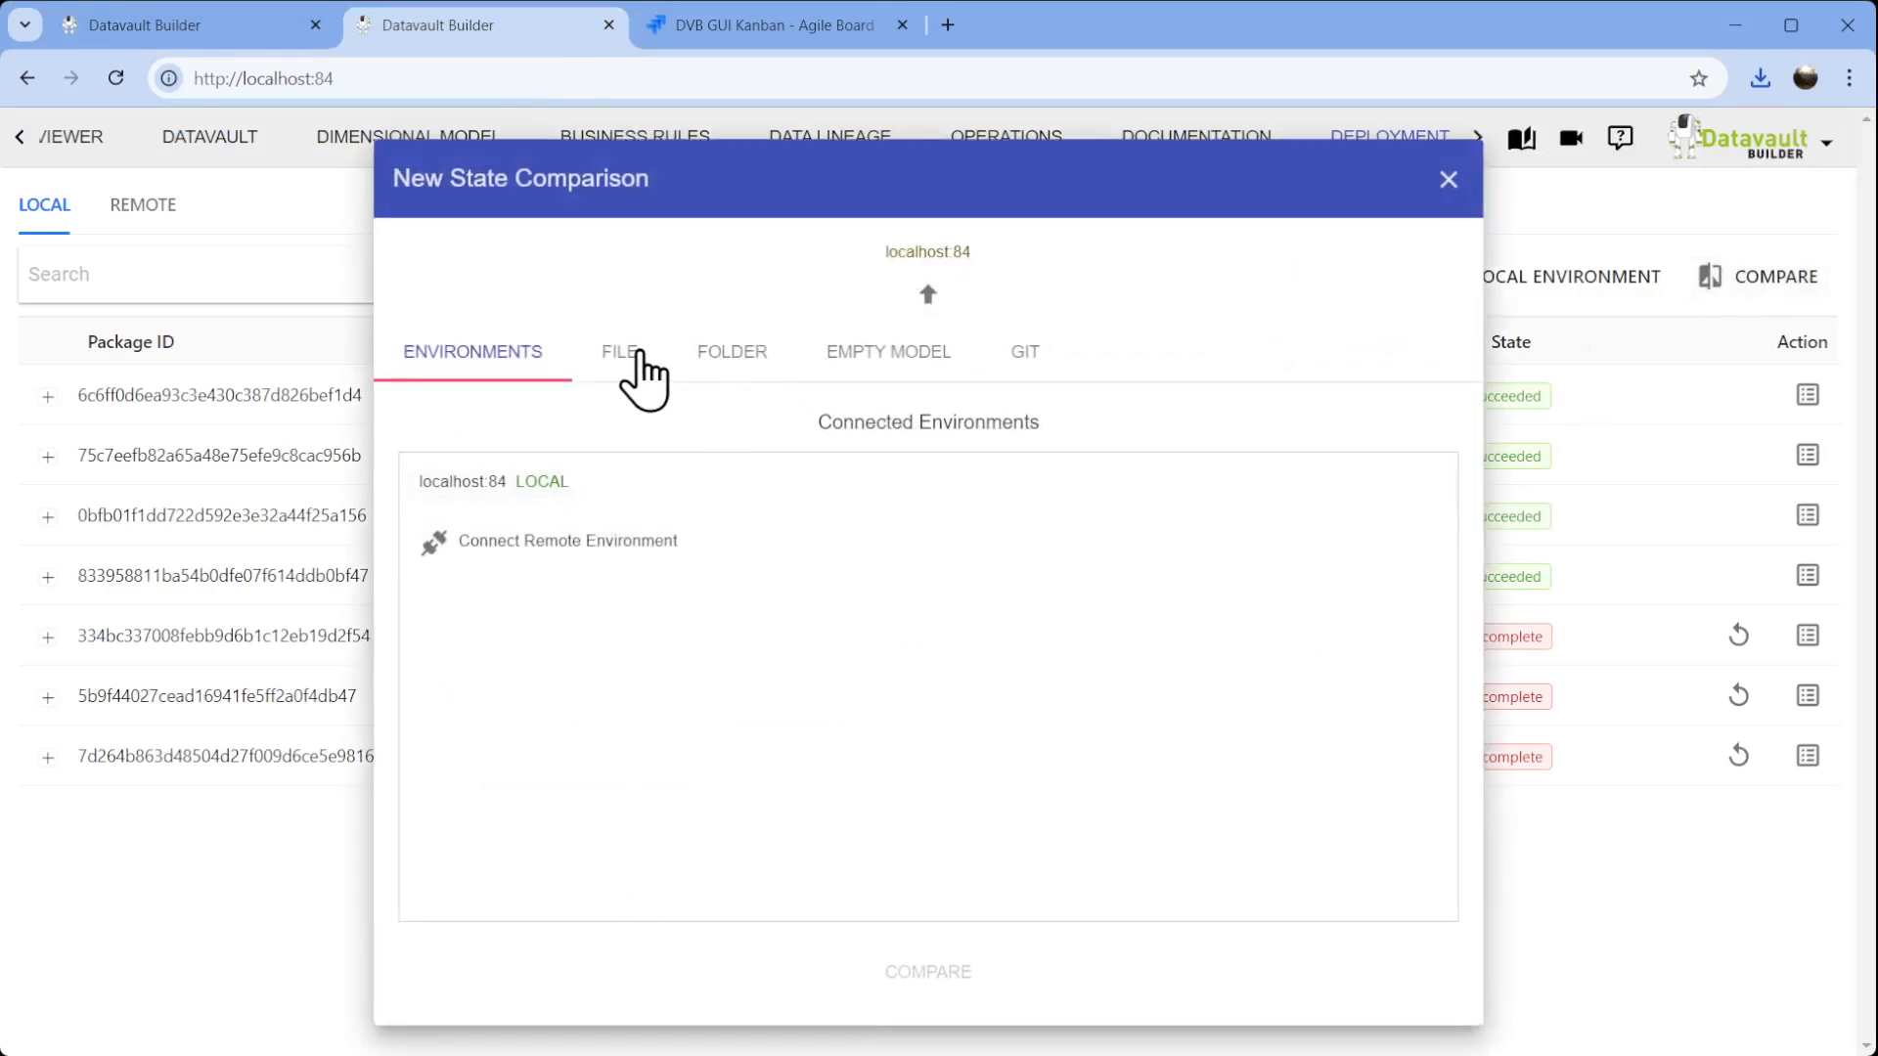
pyautogui.click(734, 376)
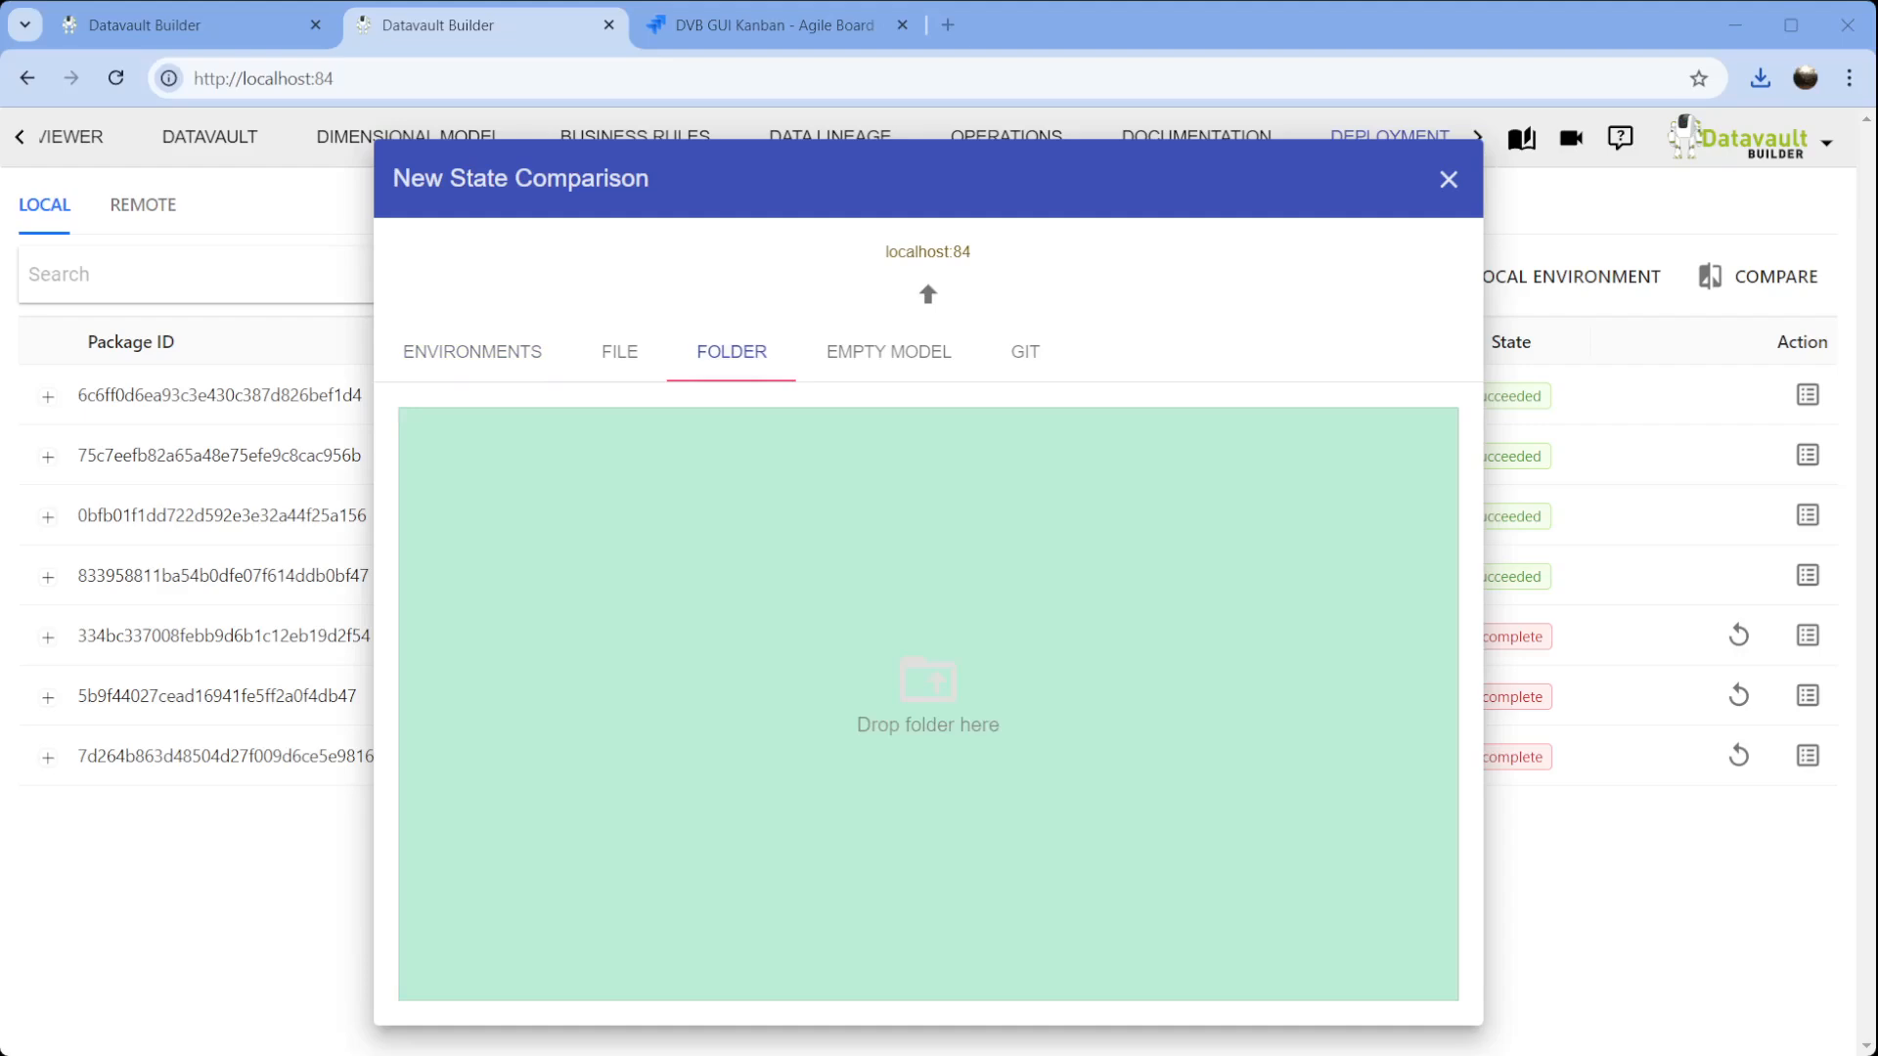
pyautogui.moveTo(928, 685); pyautogui.dragTo(955, 701)
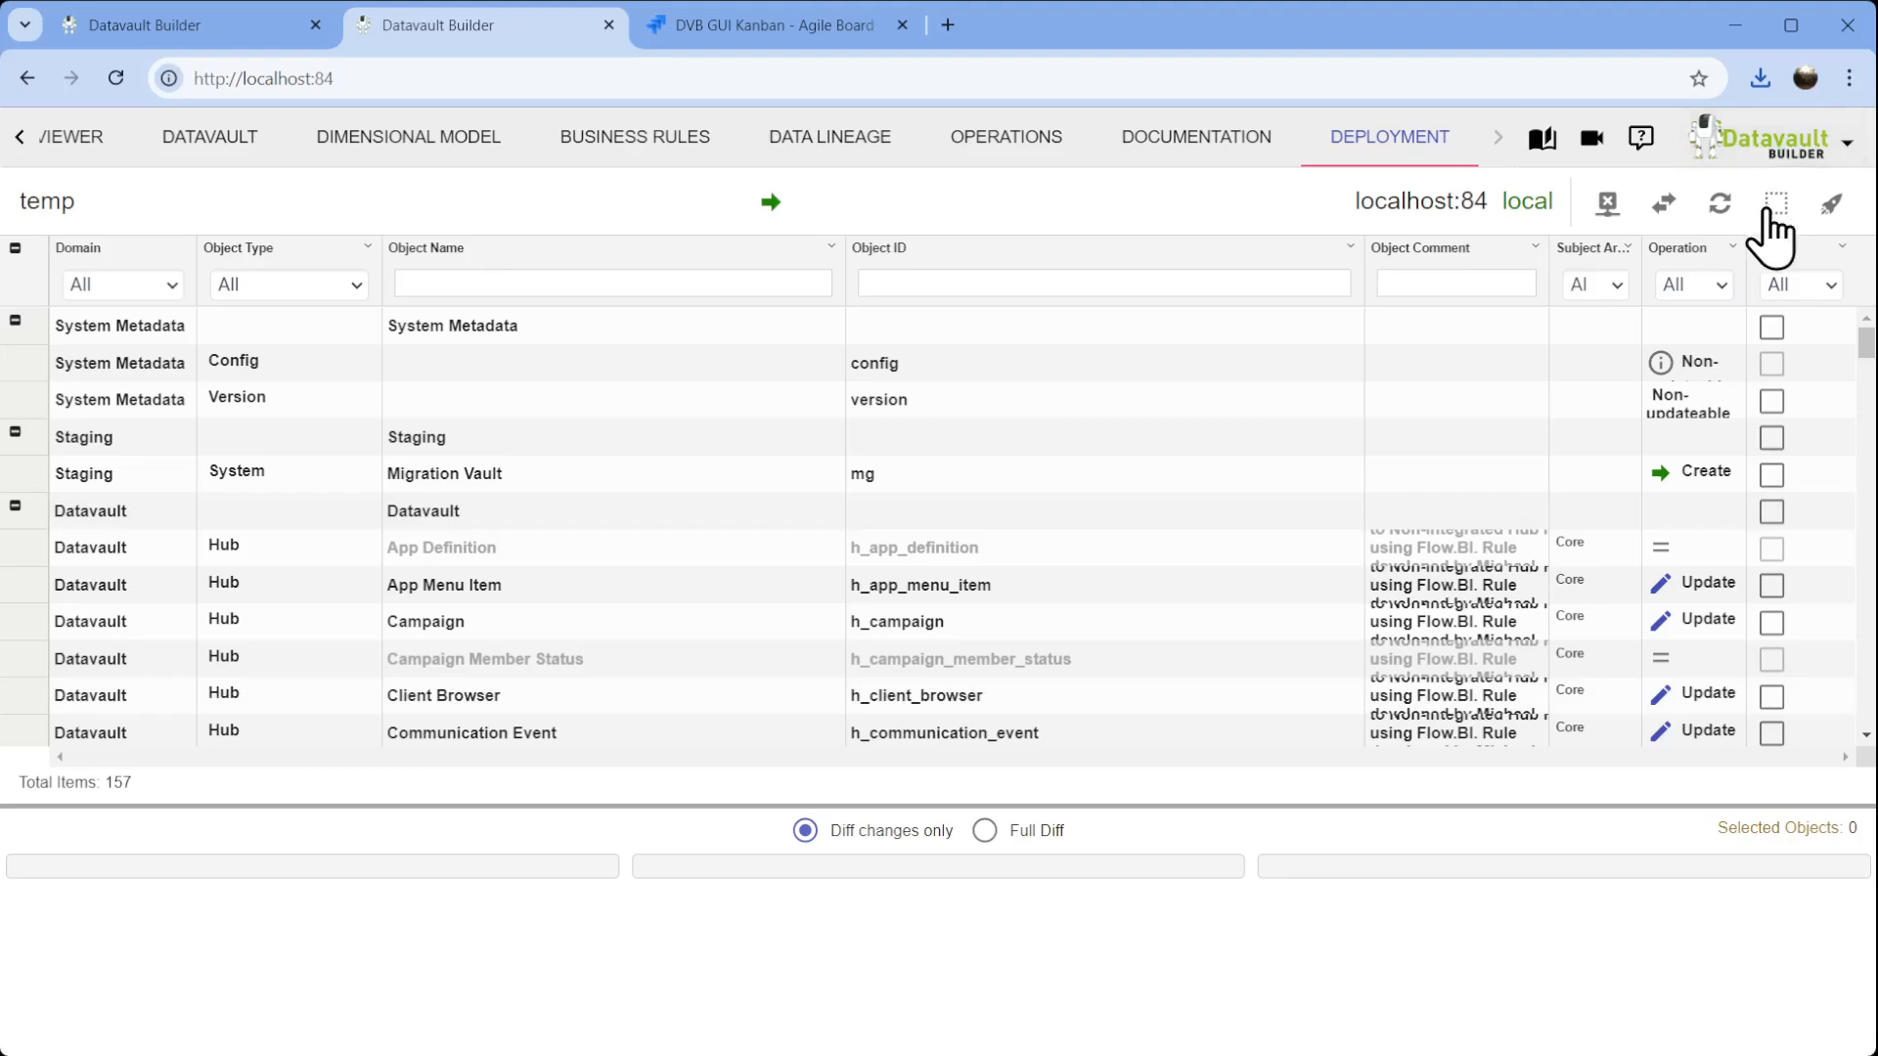
# Inspect the App Menu Item hub's differences and filter the comparison to the object type Link.
pyautogui.click(1169, 590)
pyautogui.scroll(-4, 1238, 684)
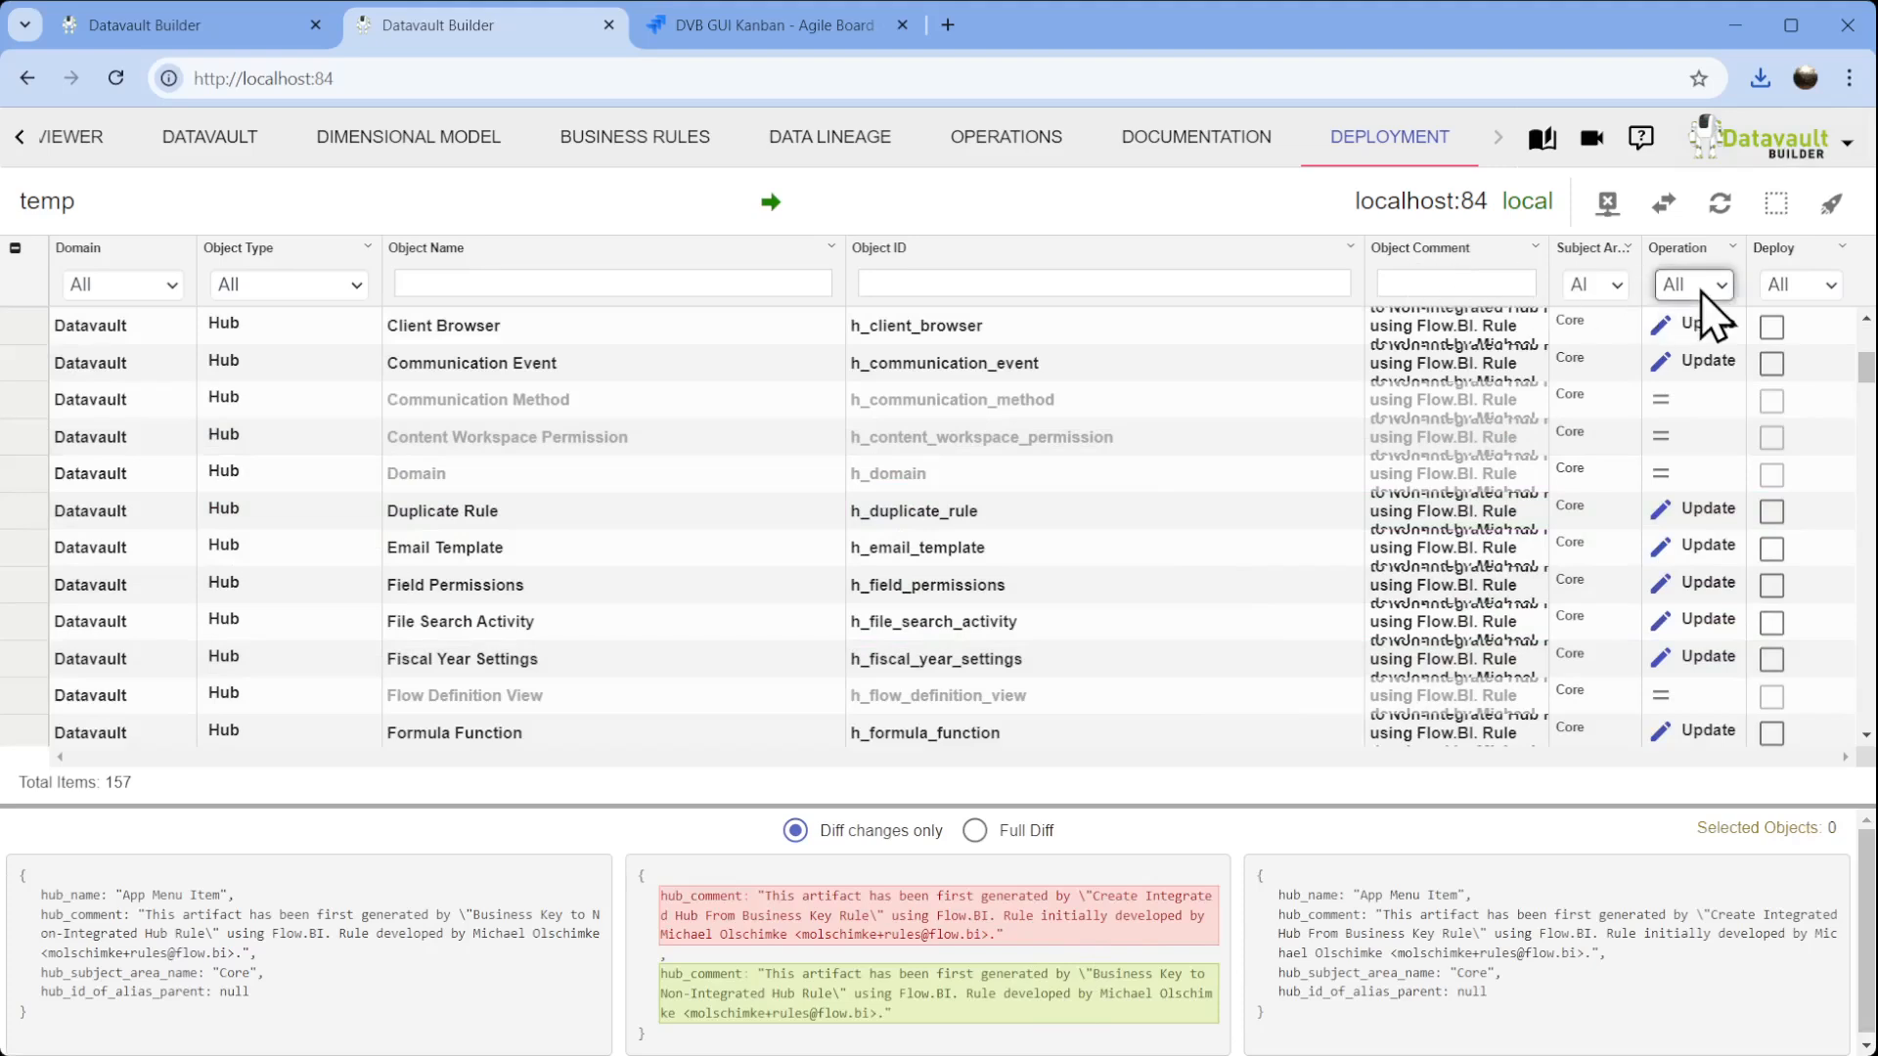
pyautogui.click(1285, 284)
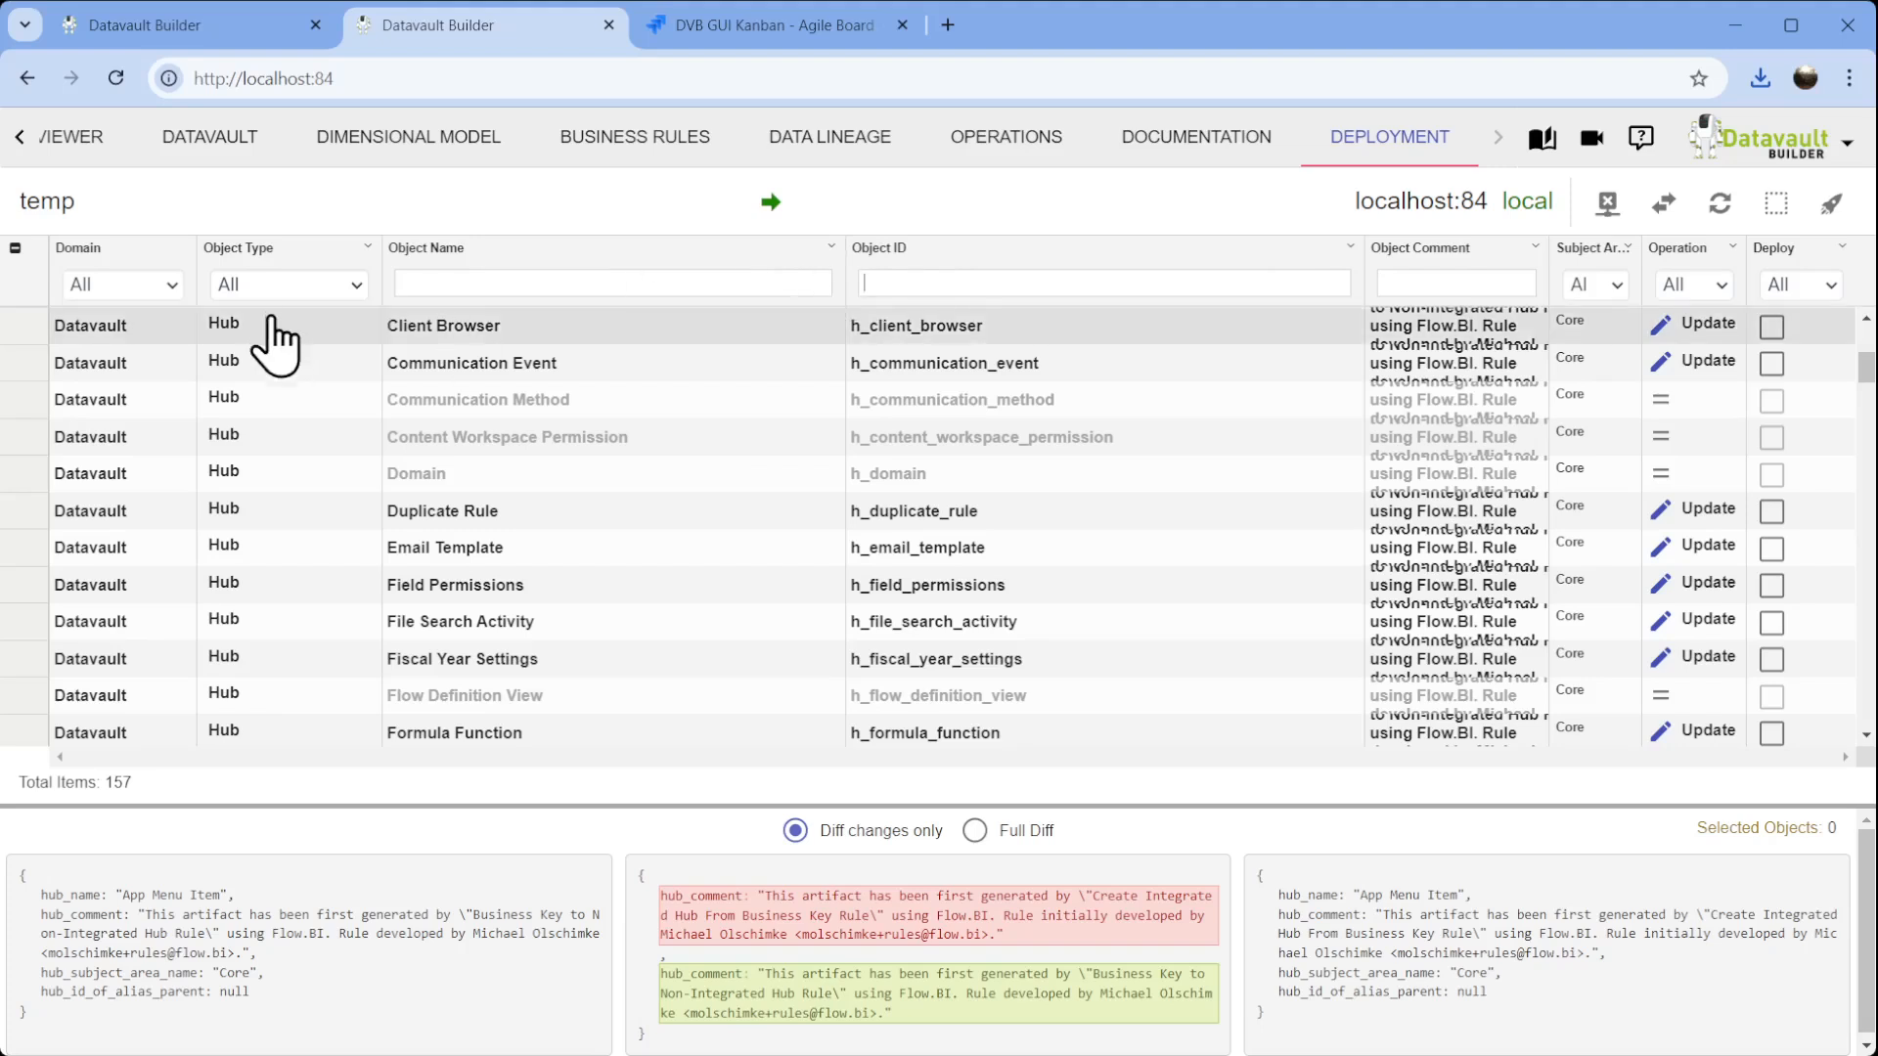
pyautogui.click(356, 285)
pyautogui.click(305, 483)
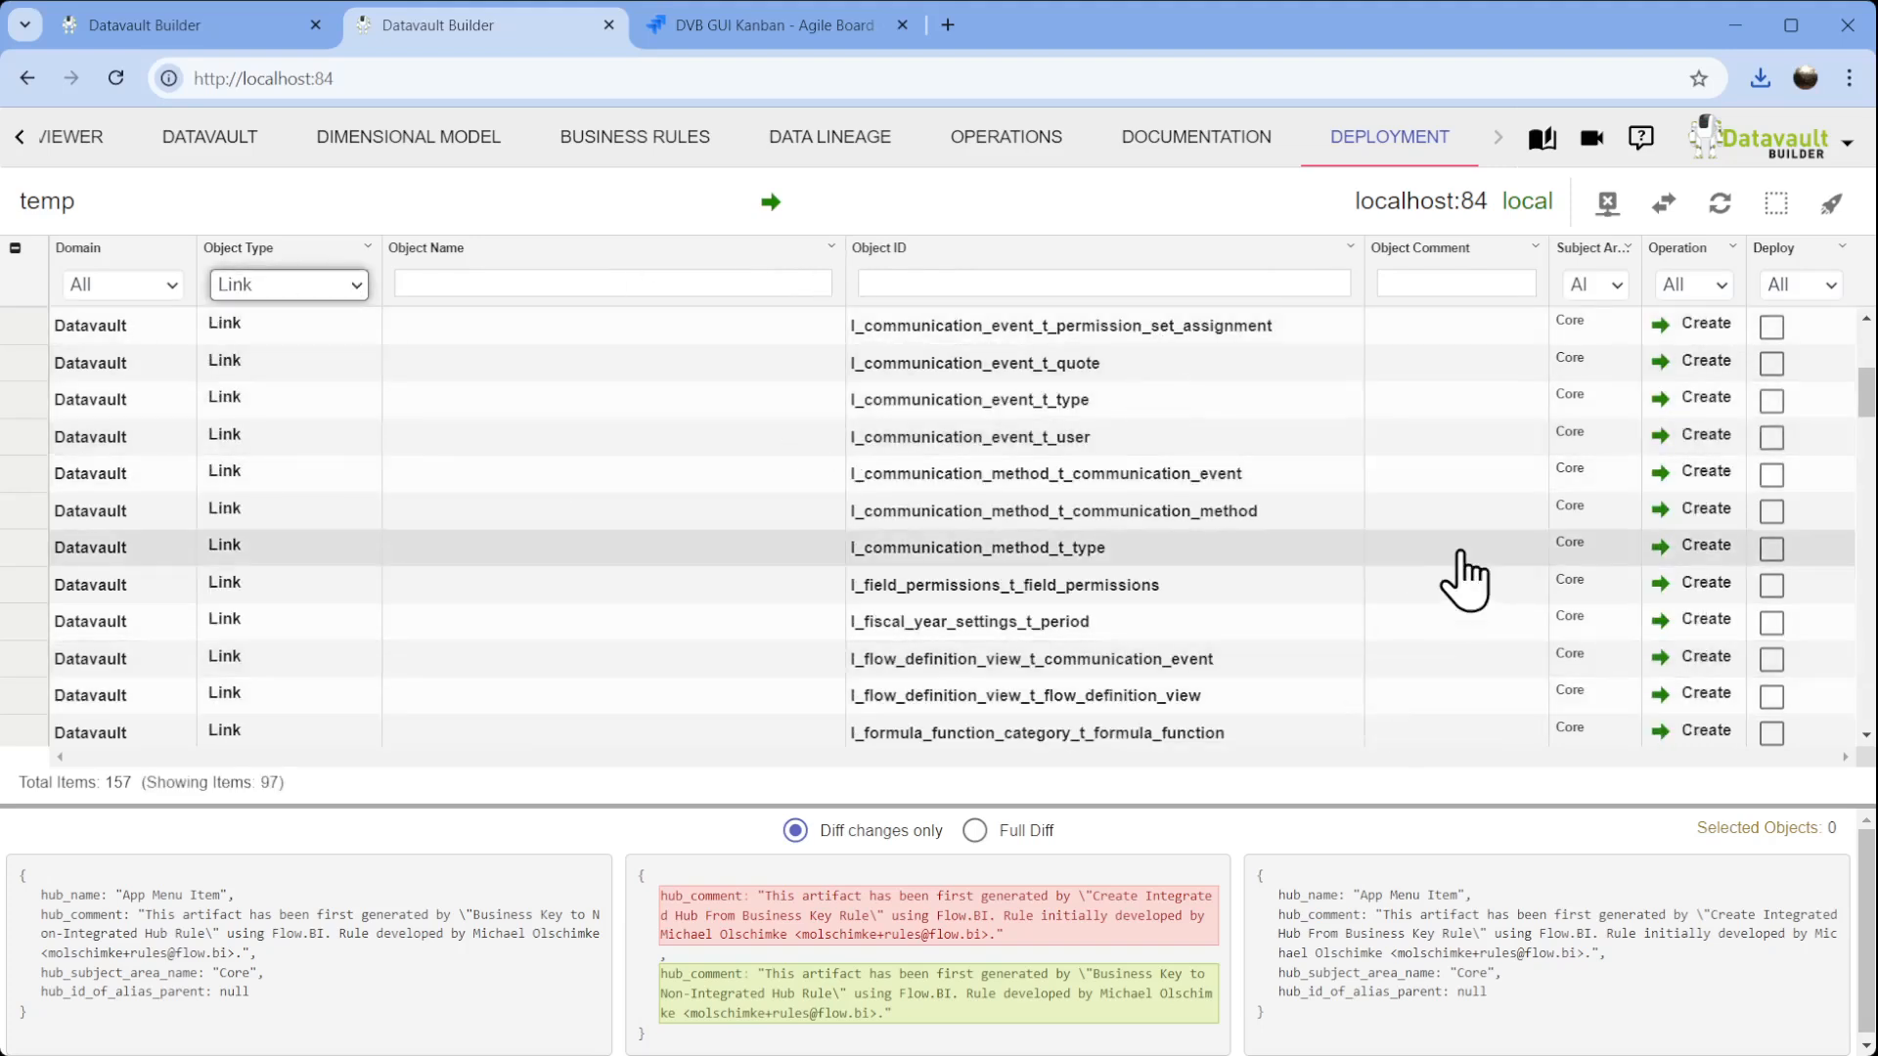
# Select all filtered links for deployment and deploy them directly against the localhost:84 target environment.
pyautogui.click(1776, 205)
pyautogui.click(1729, 252)
pyautogui.click(1830, 205)
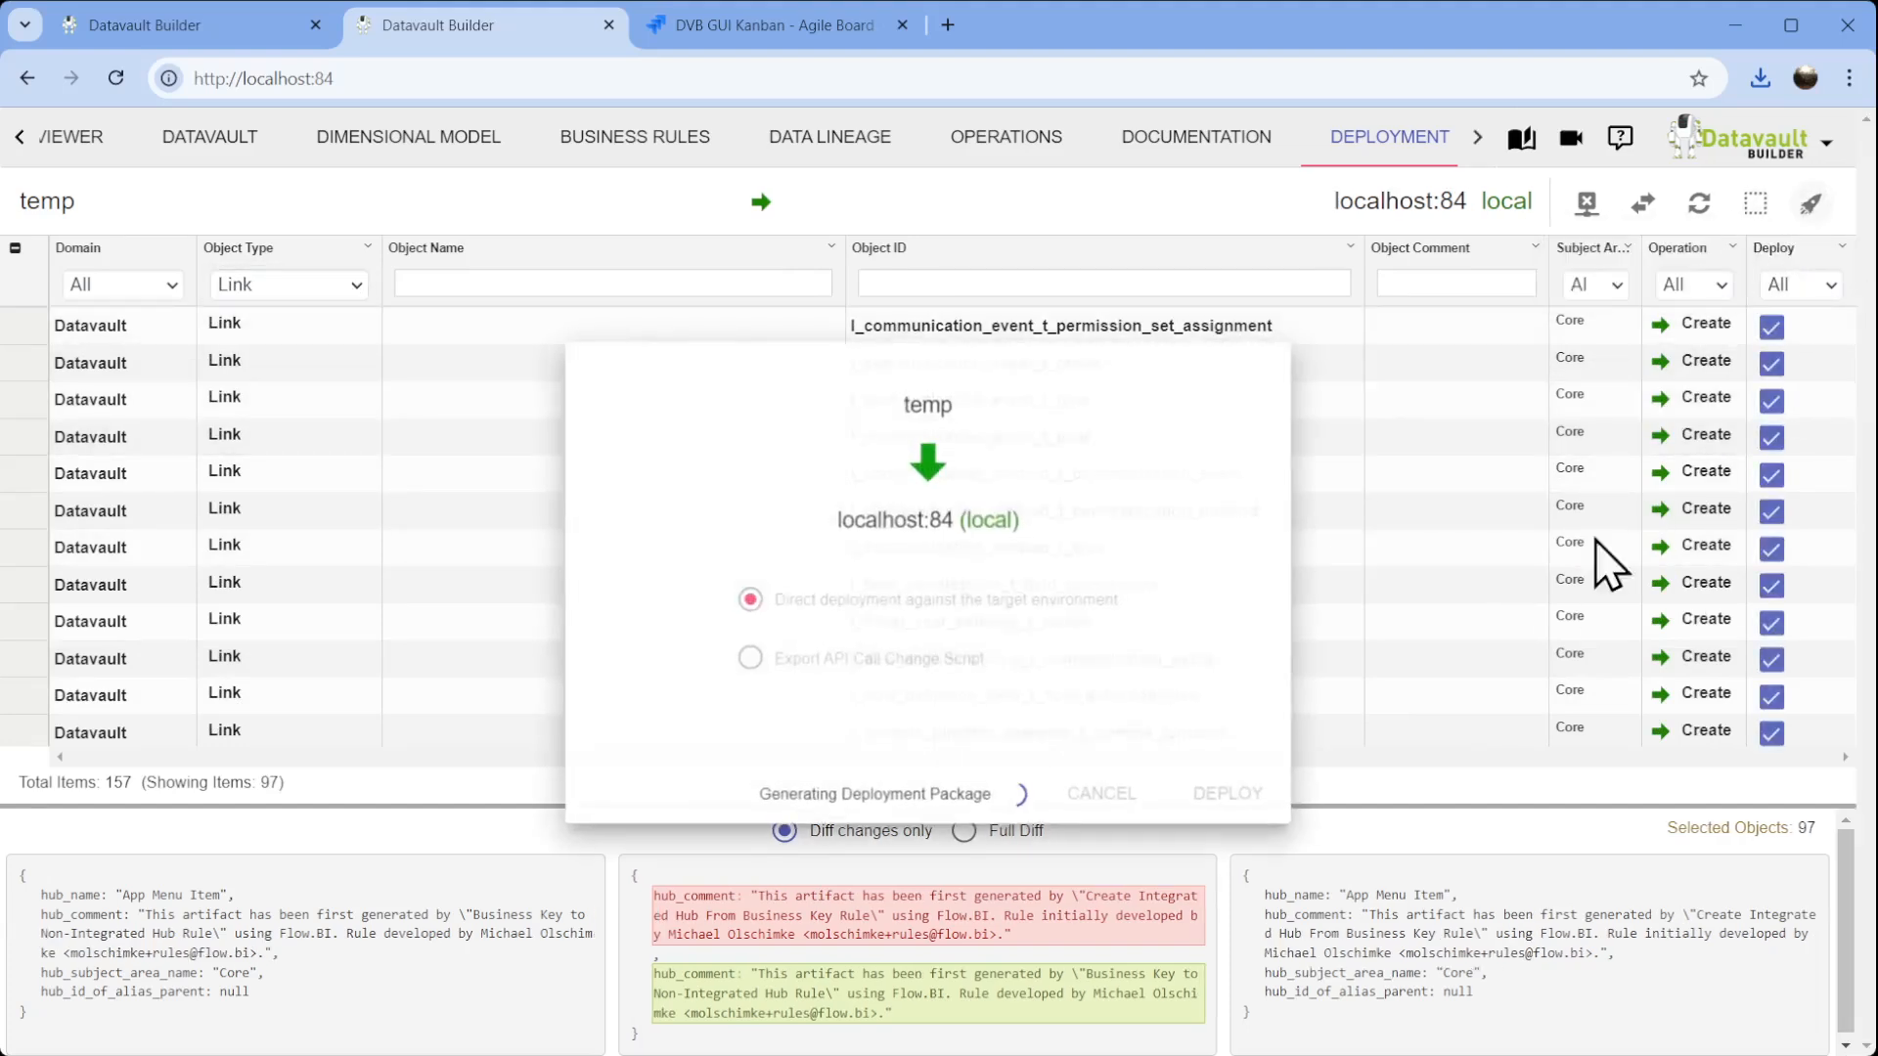
pyautogui.click(1241, 802)
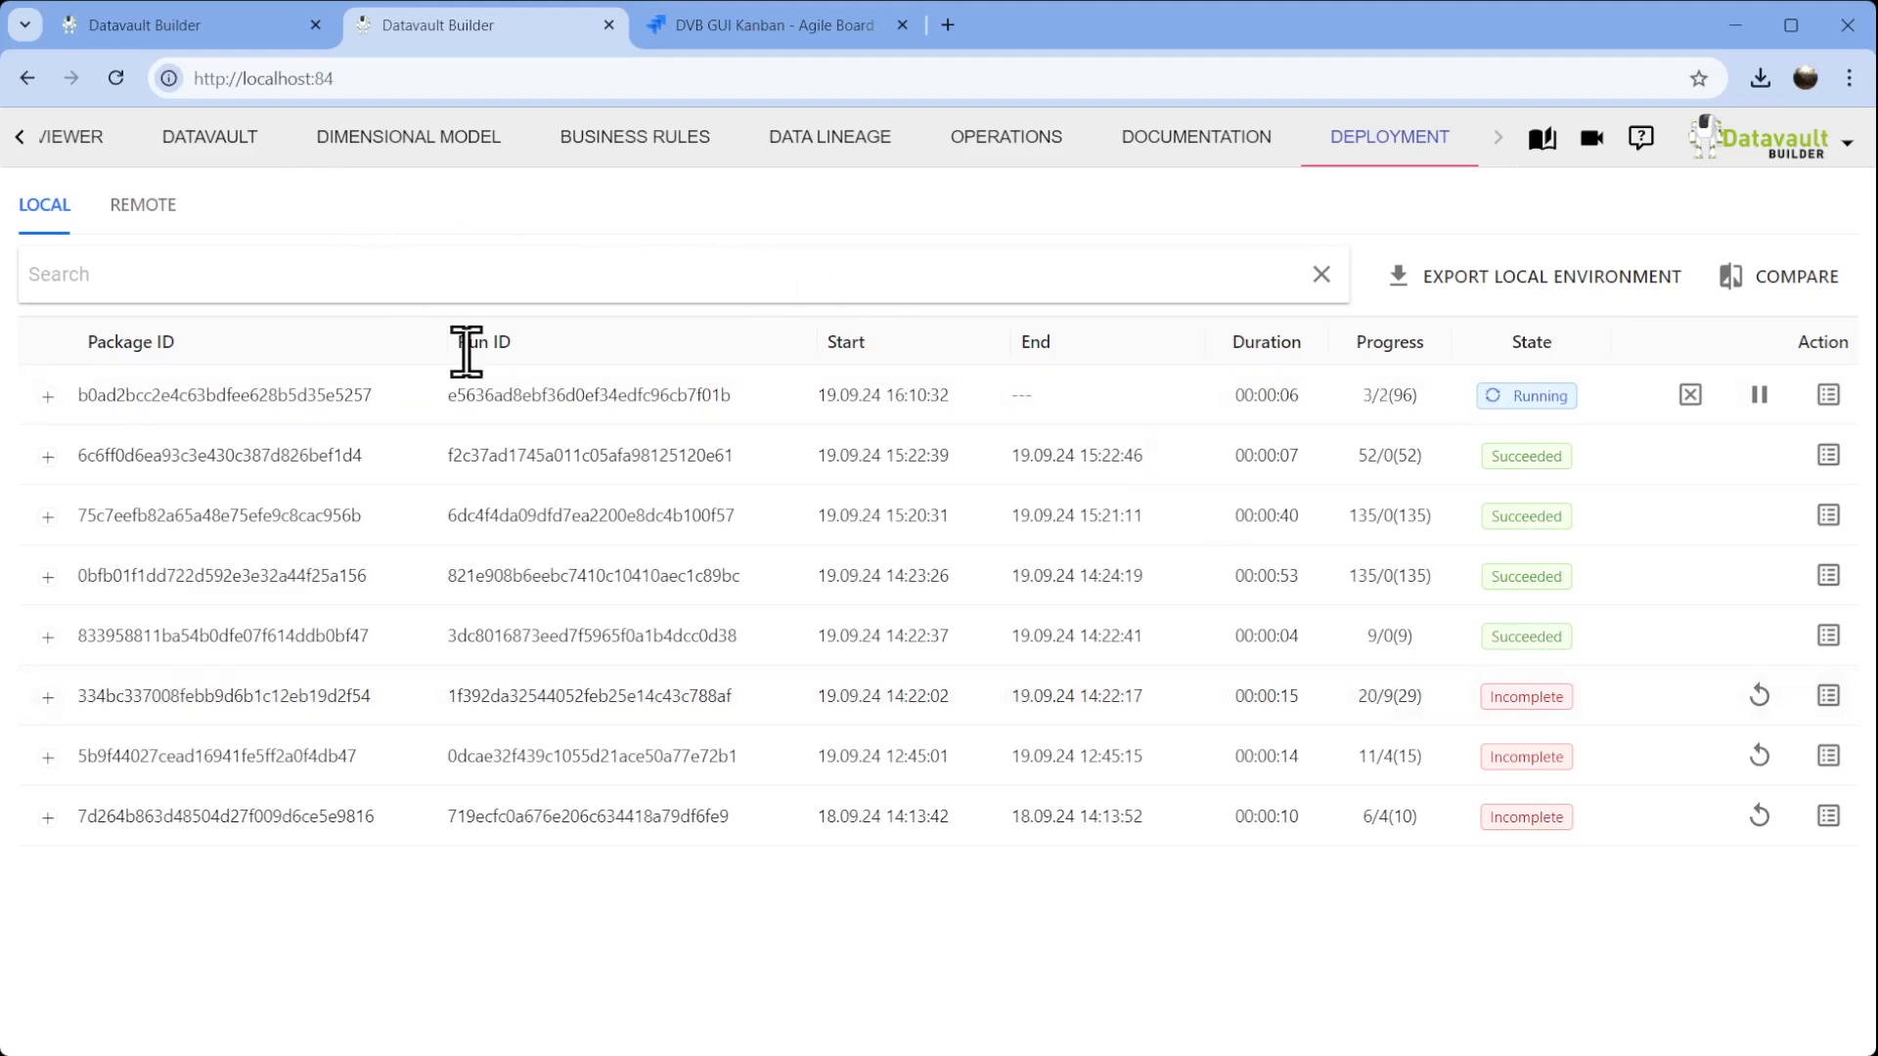
# Examine the running deployment's details, including the objects in the succeeded link creation group.
pyautogui.click(1829, 395)
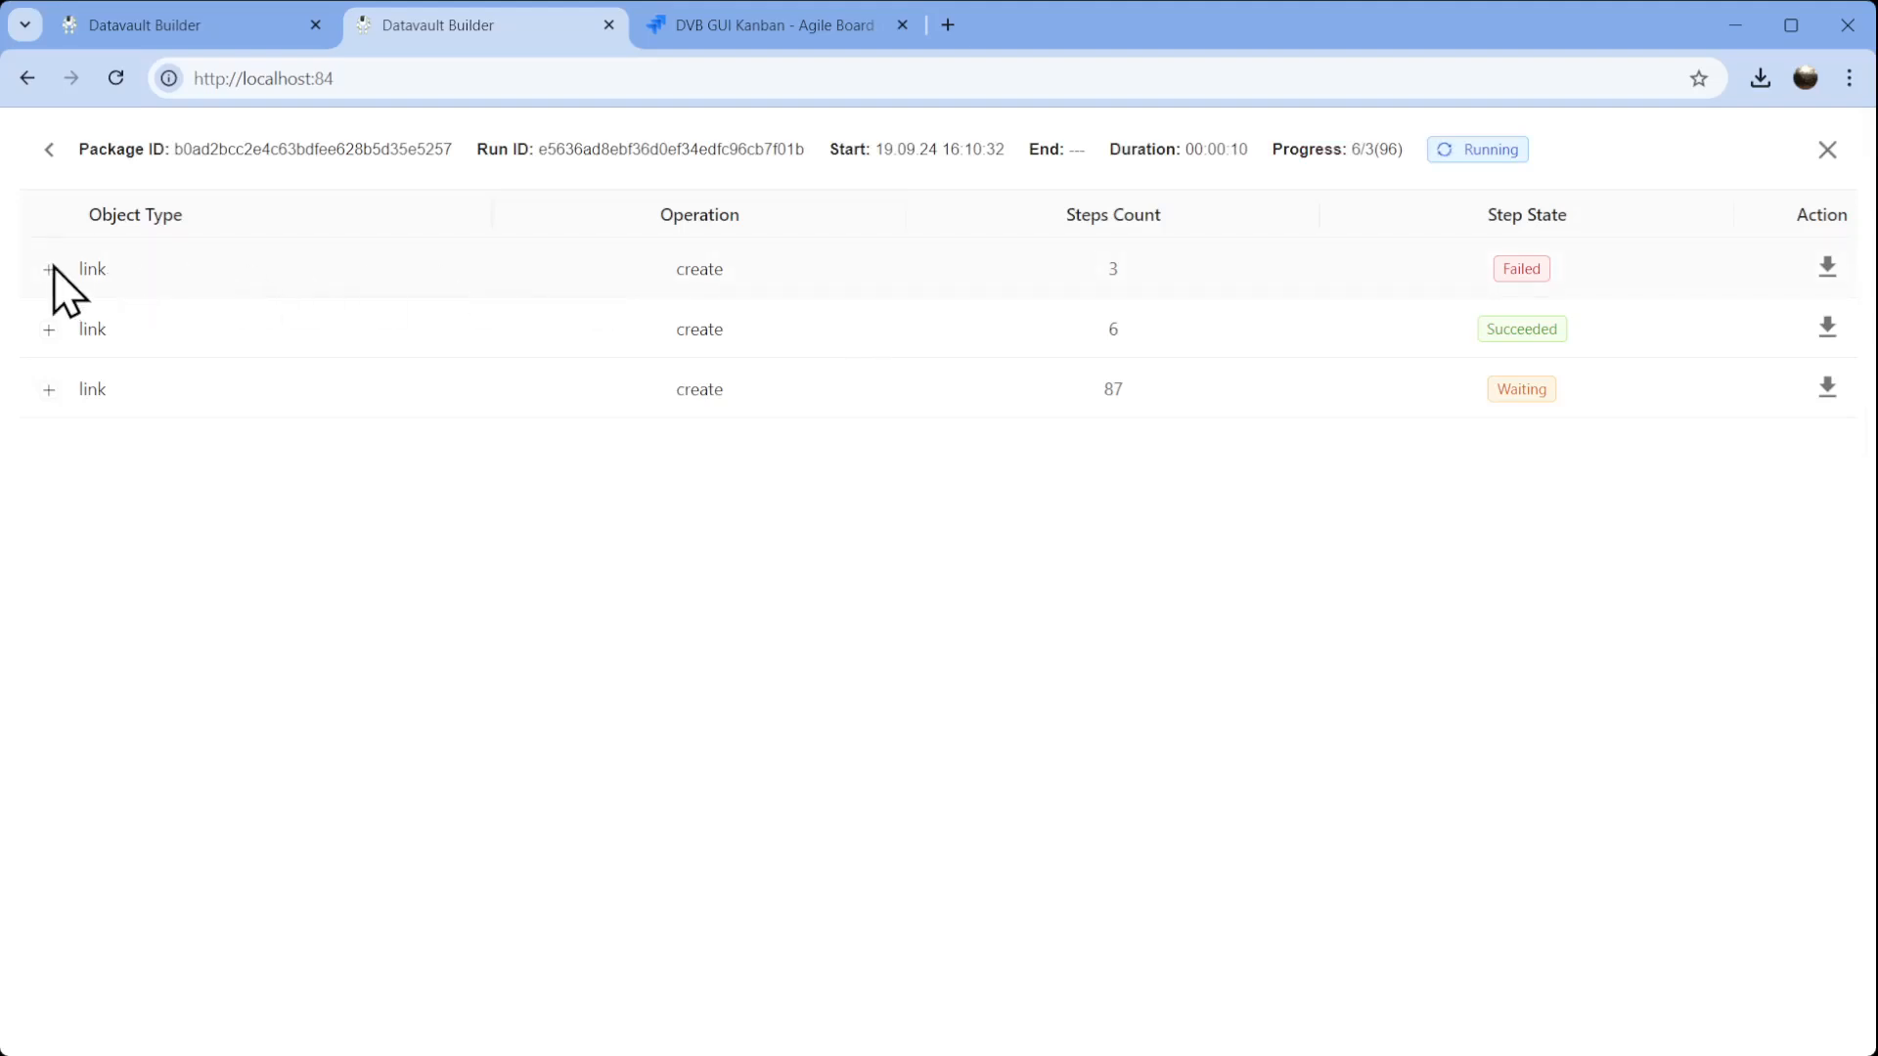
pyautogui.click(48, 330)
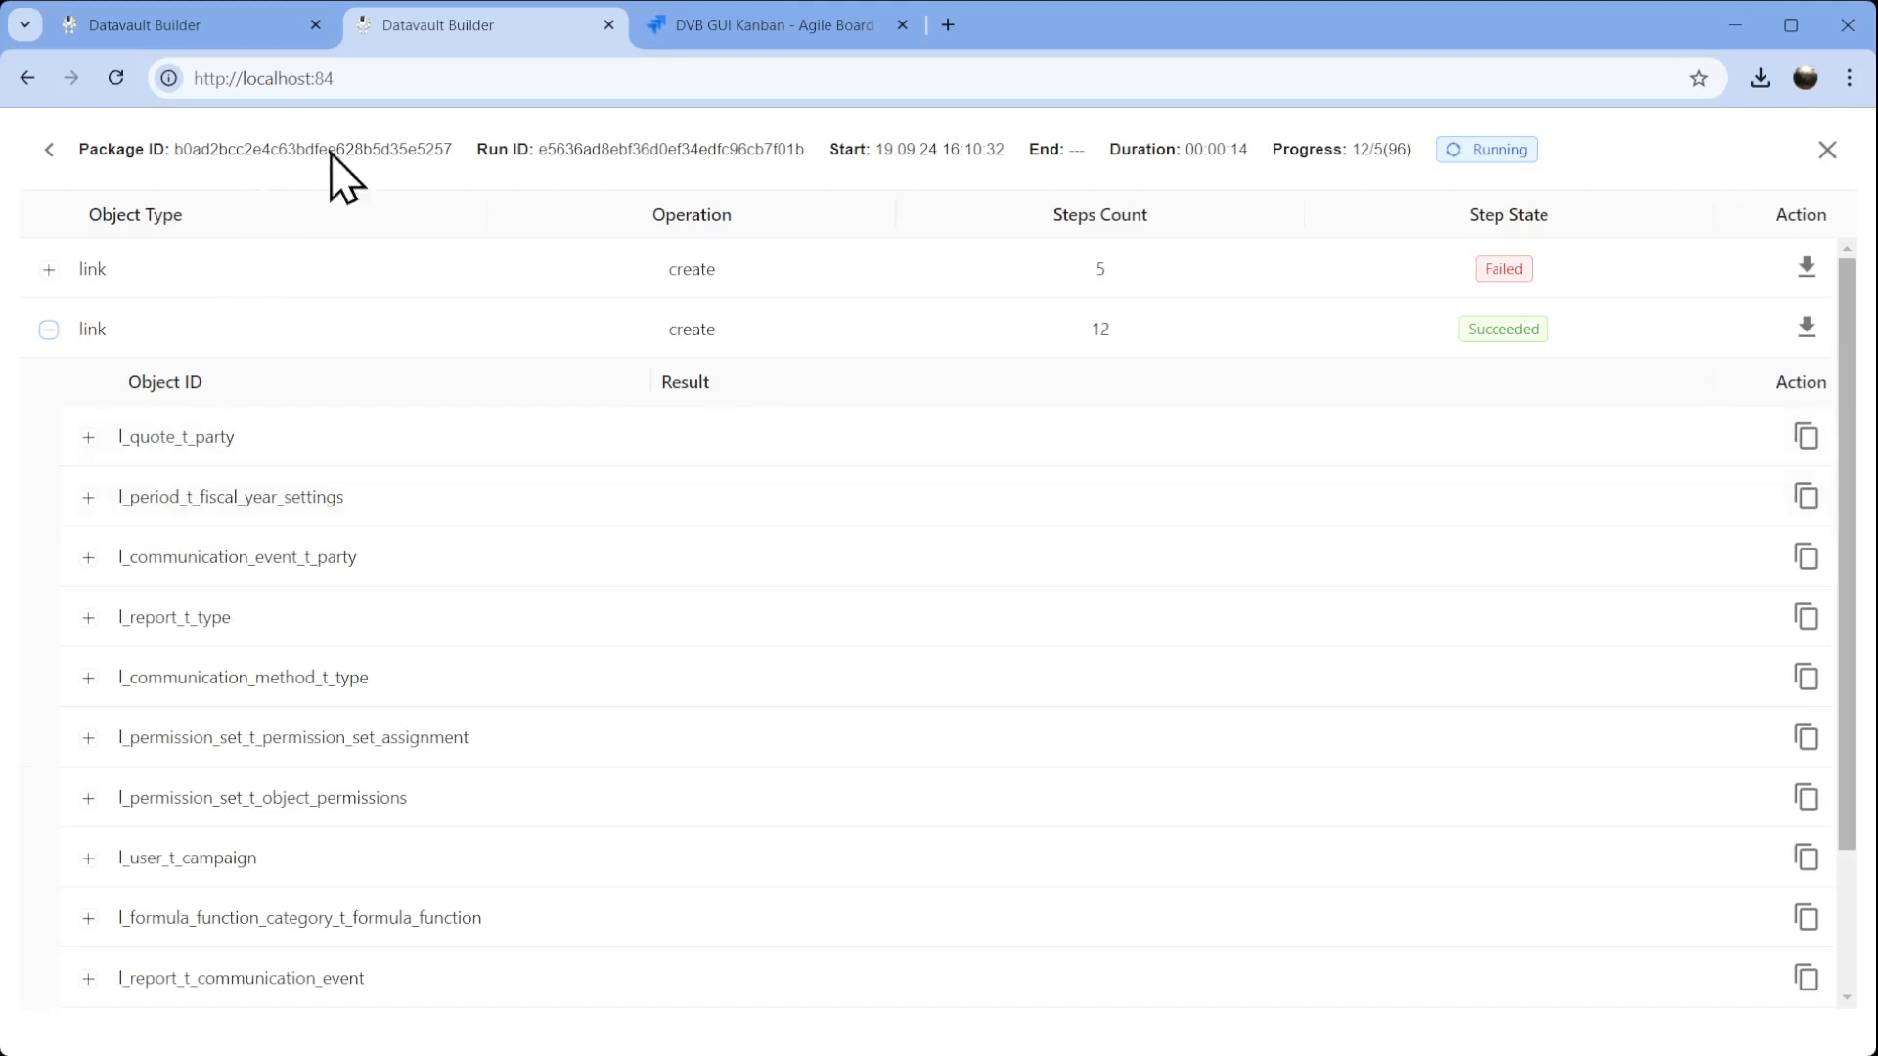
pyautogui.click(1827, 150)
# Search the Datavault model for user and show the User hub on the canvas.
pyautogui.click(225, 143)
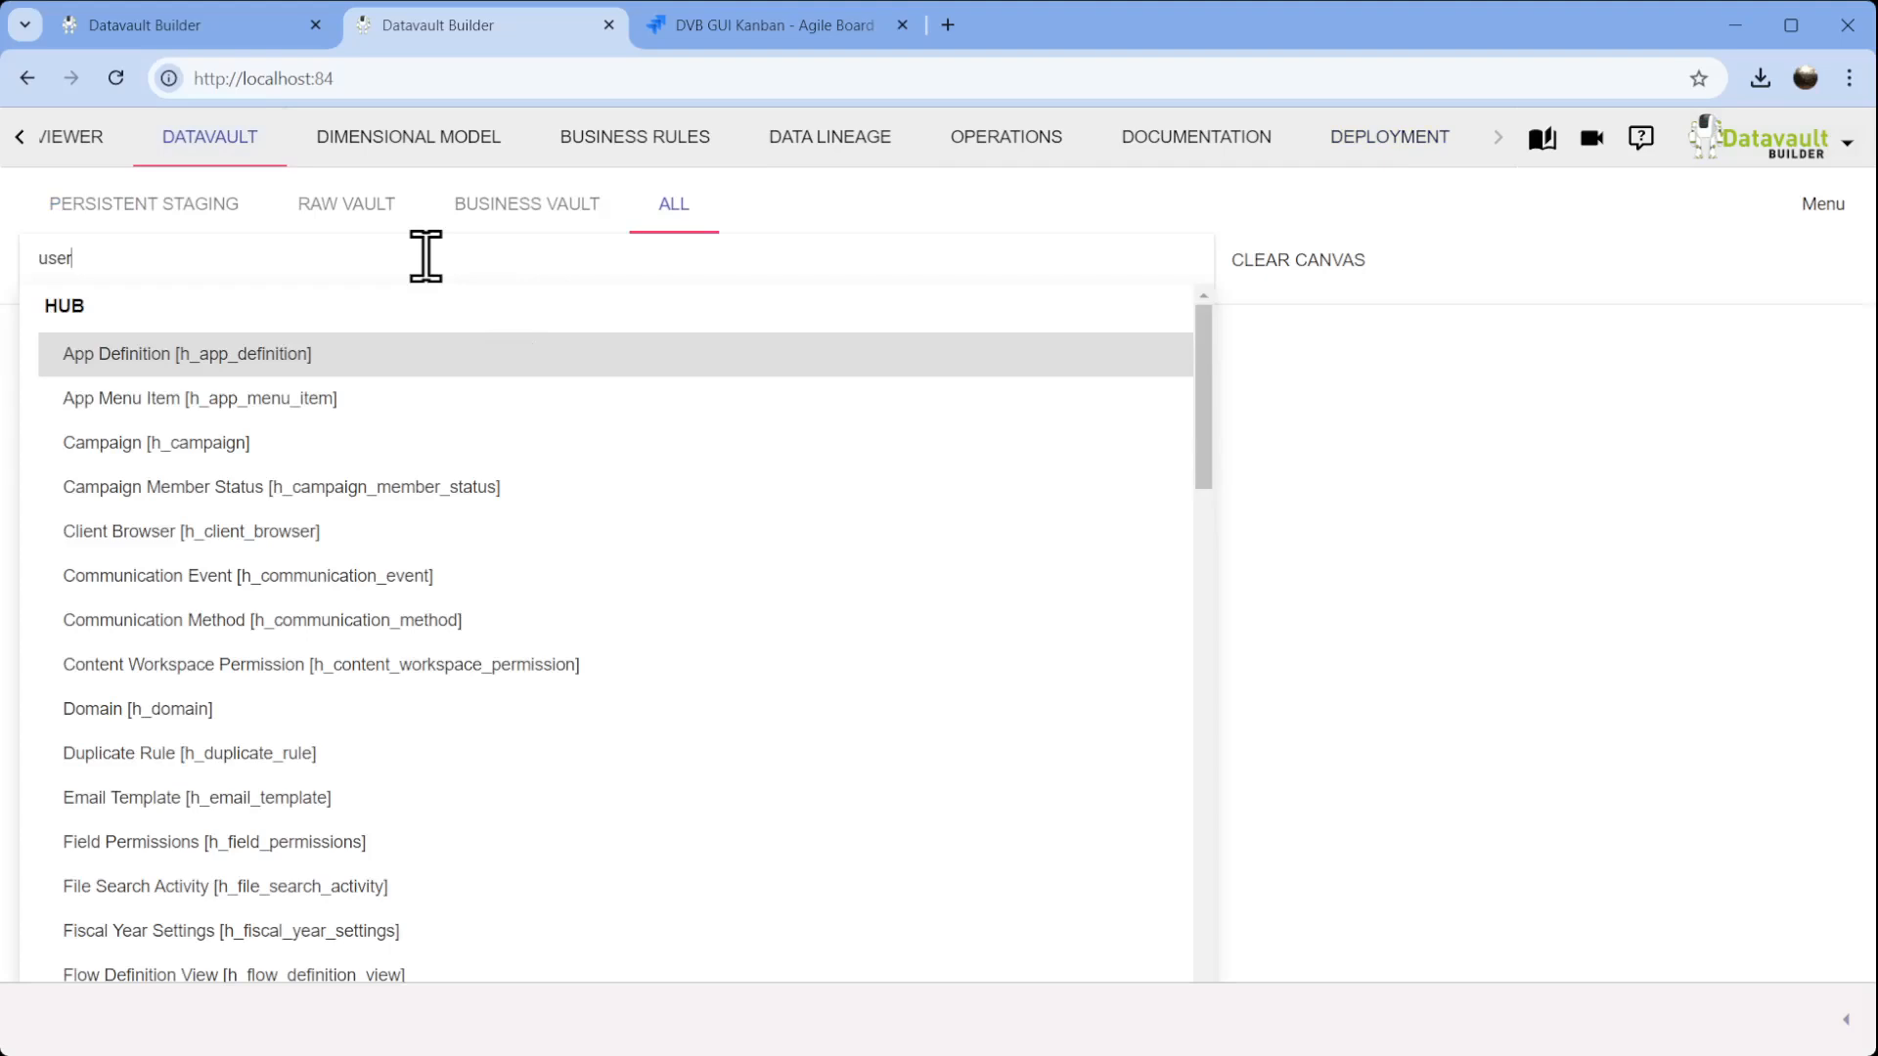
pyautogui.click(285, 354)
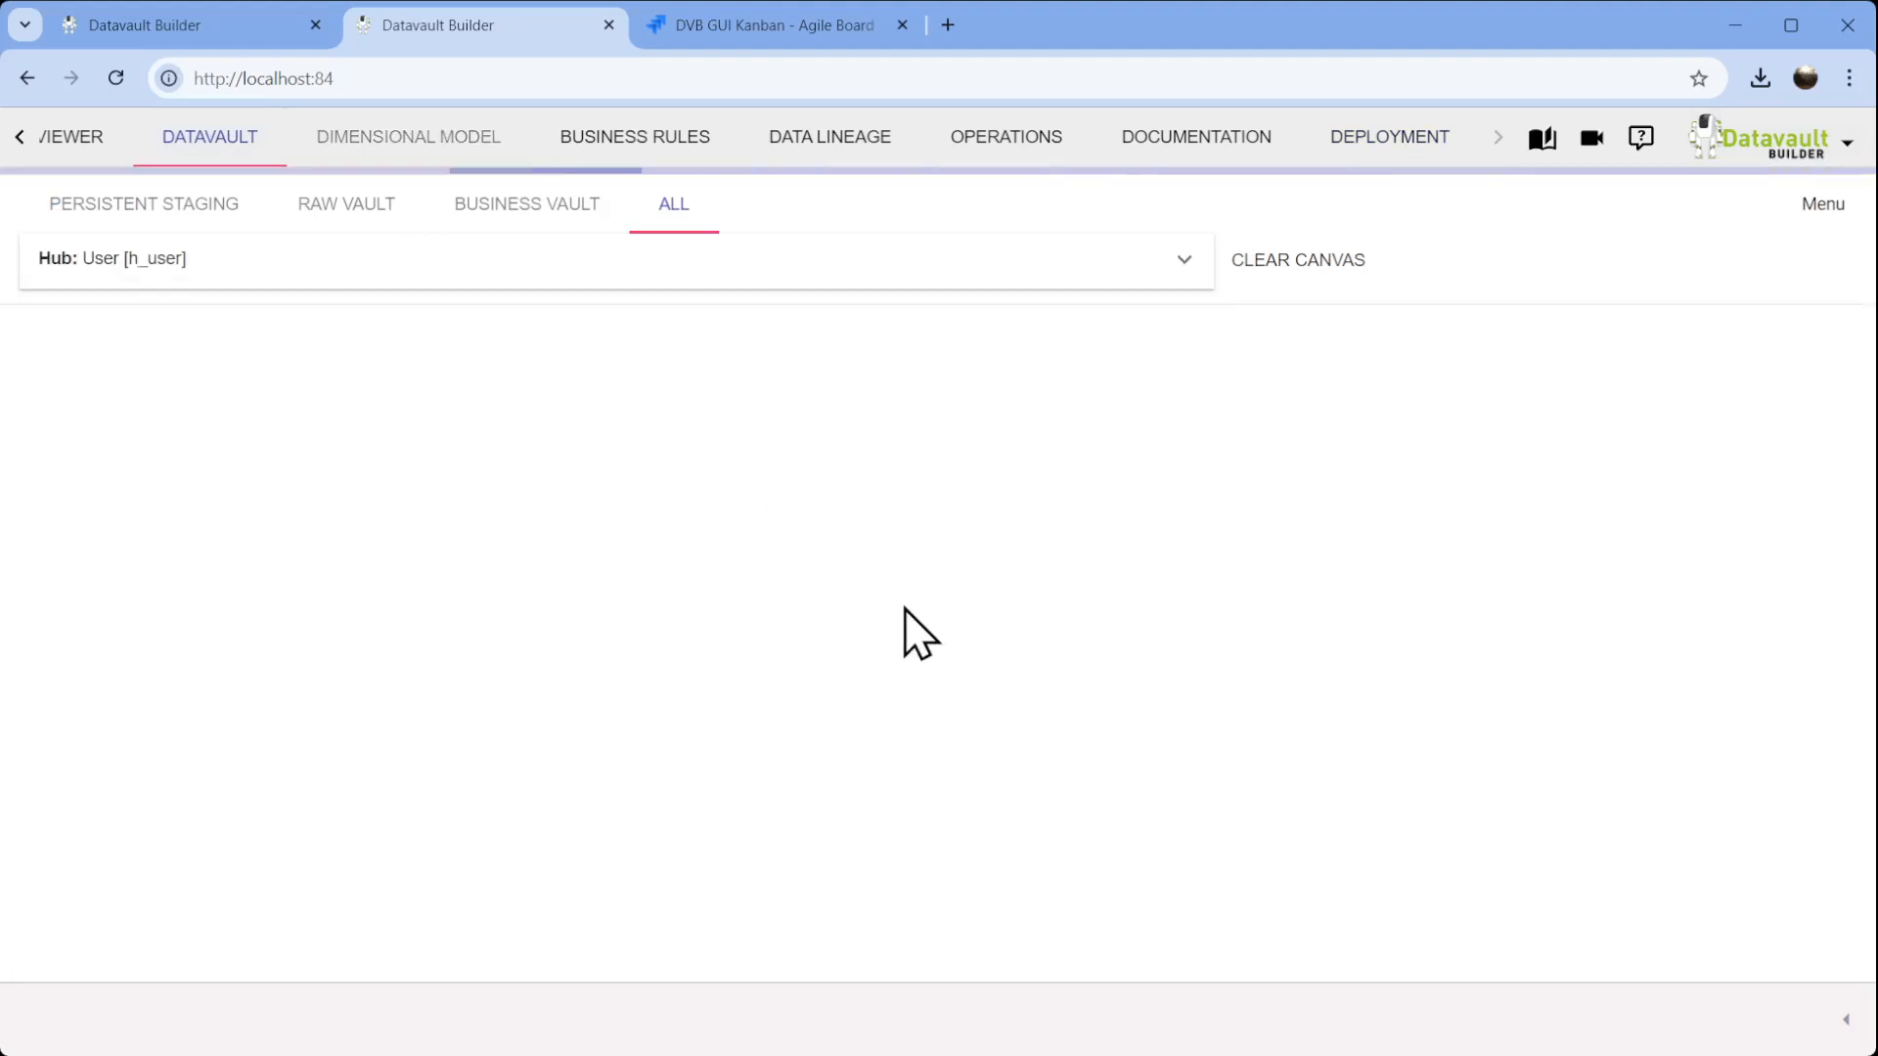